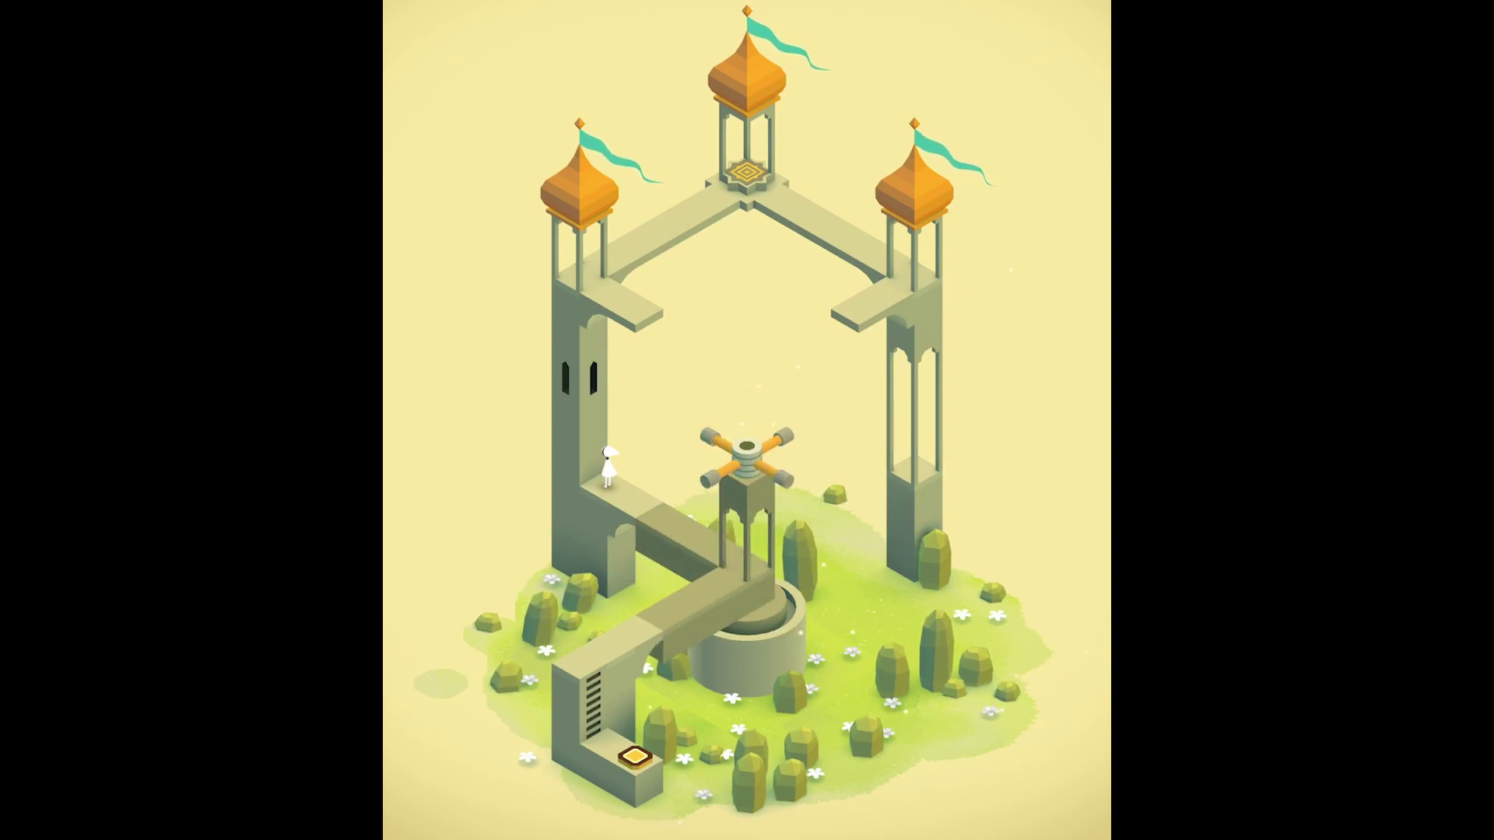
click(635, 757)
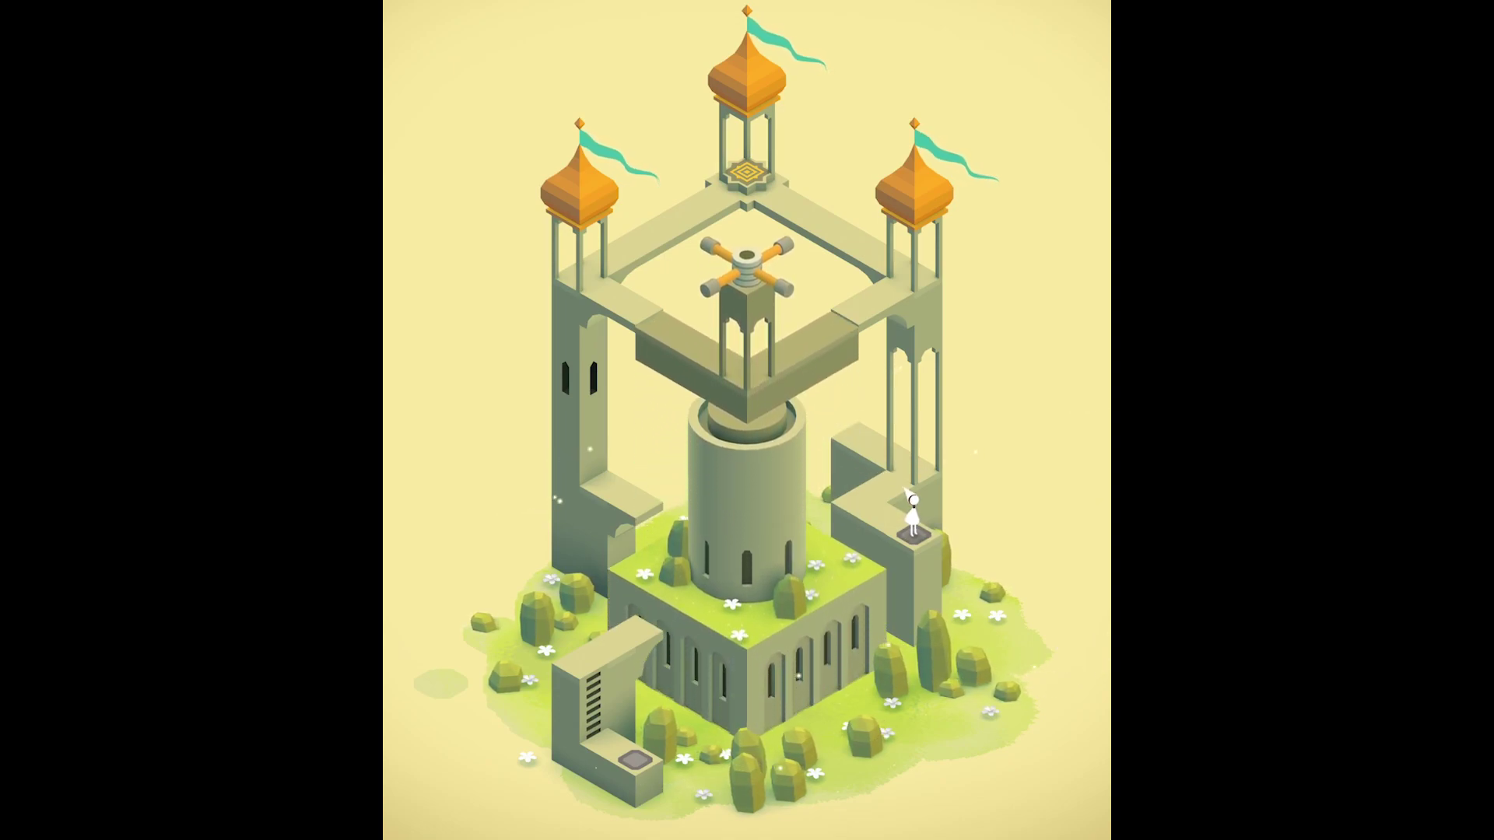
drag(784, 243, 785, 287)
click(859, 309)
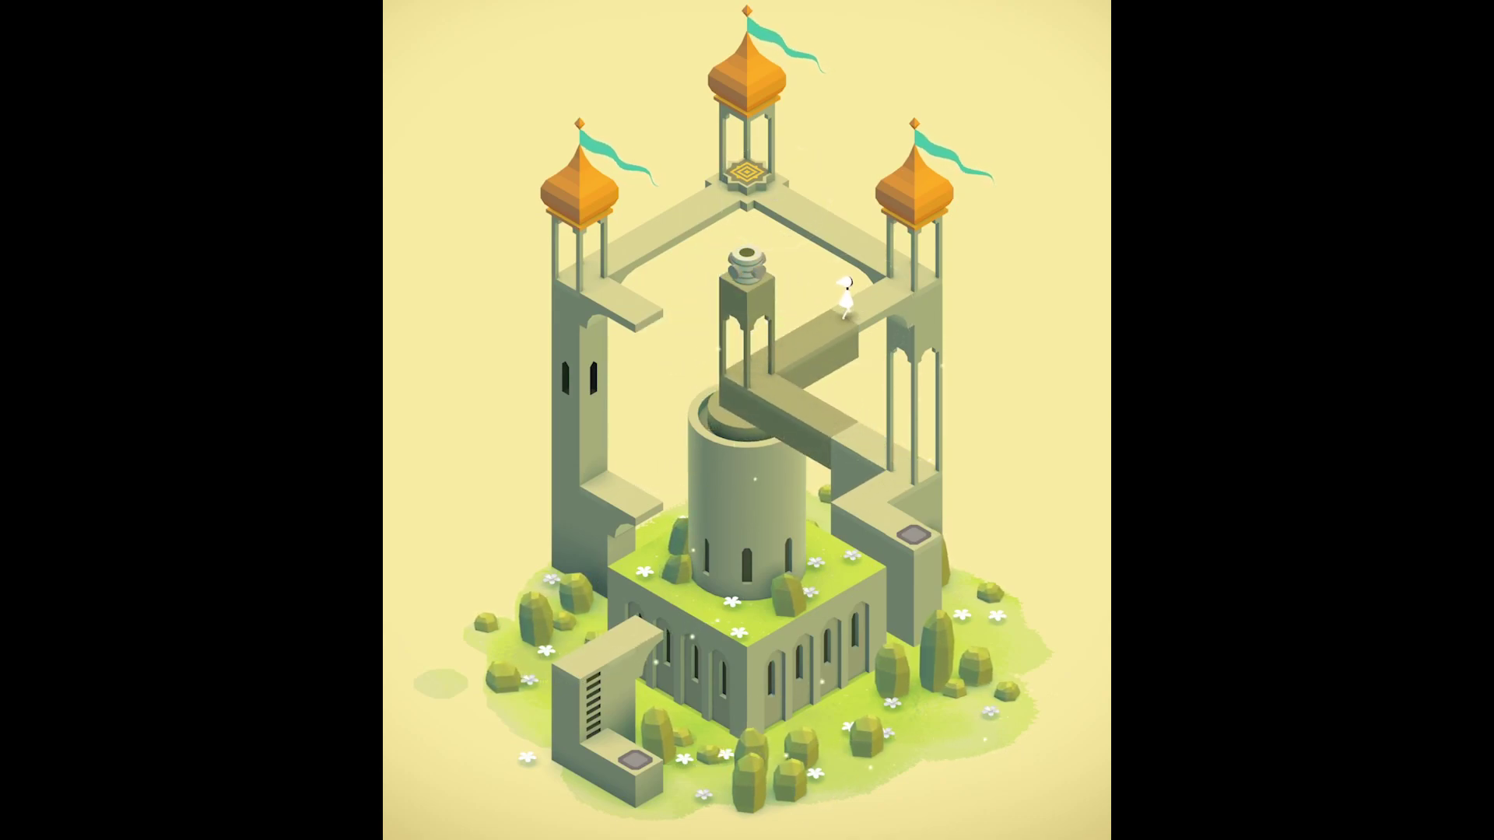
click(742, 170)
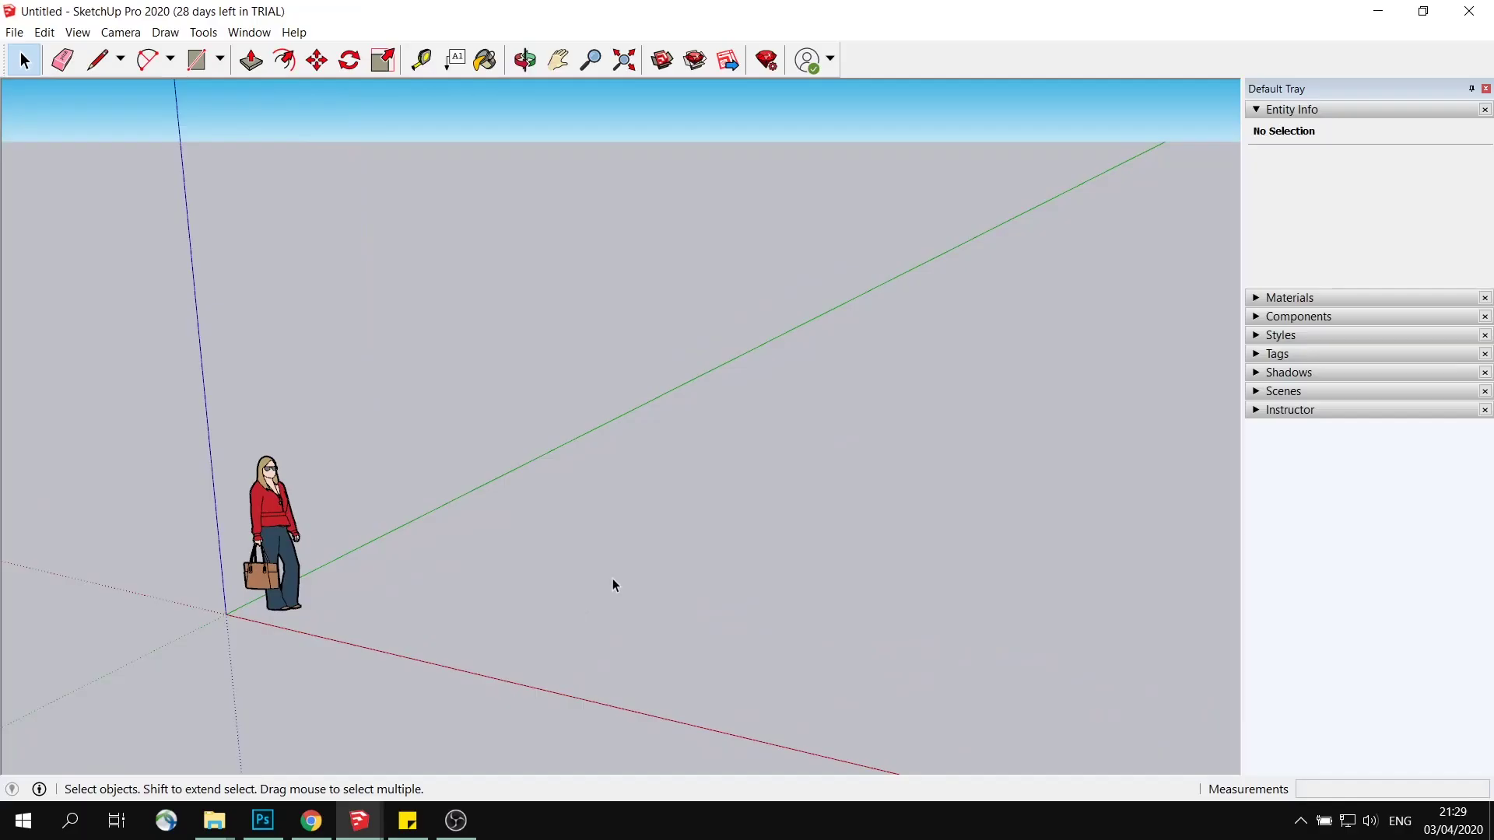
middle_drag(555, 507, 716, 459)
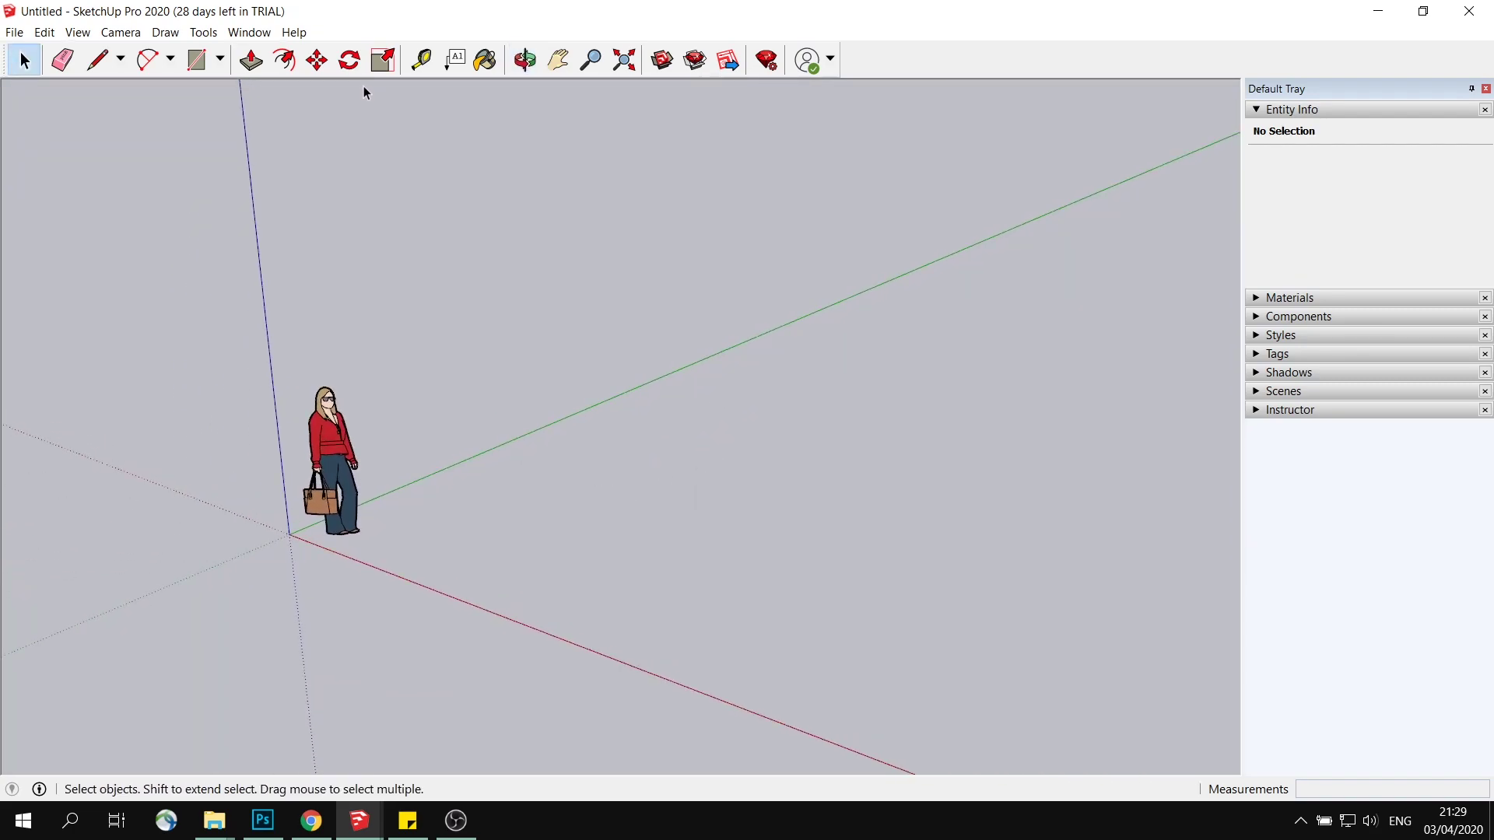
click(196, 59)
click(498, 509)
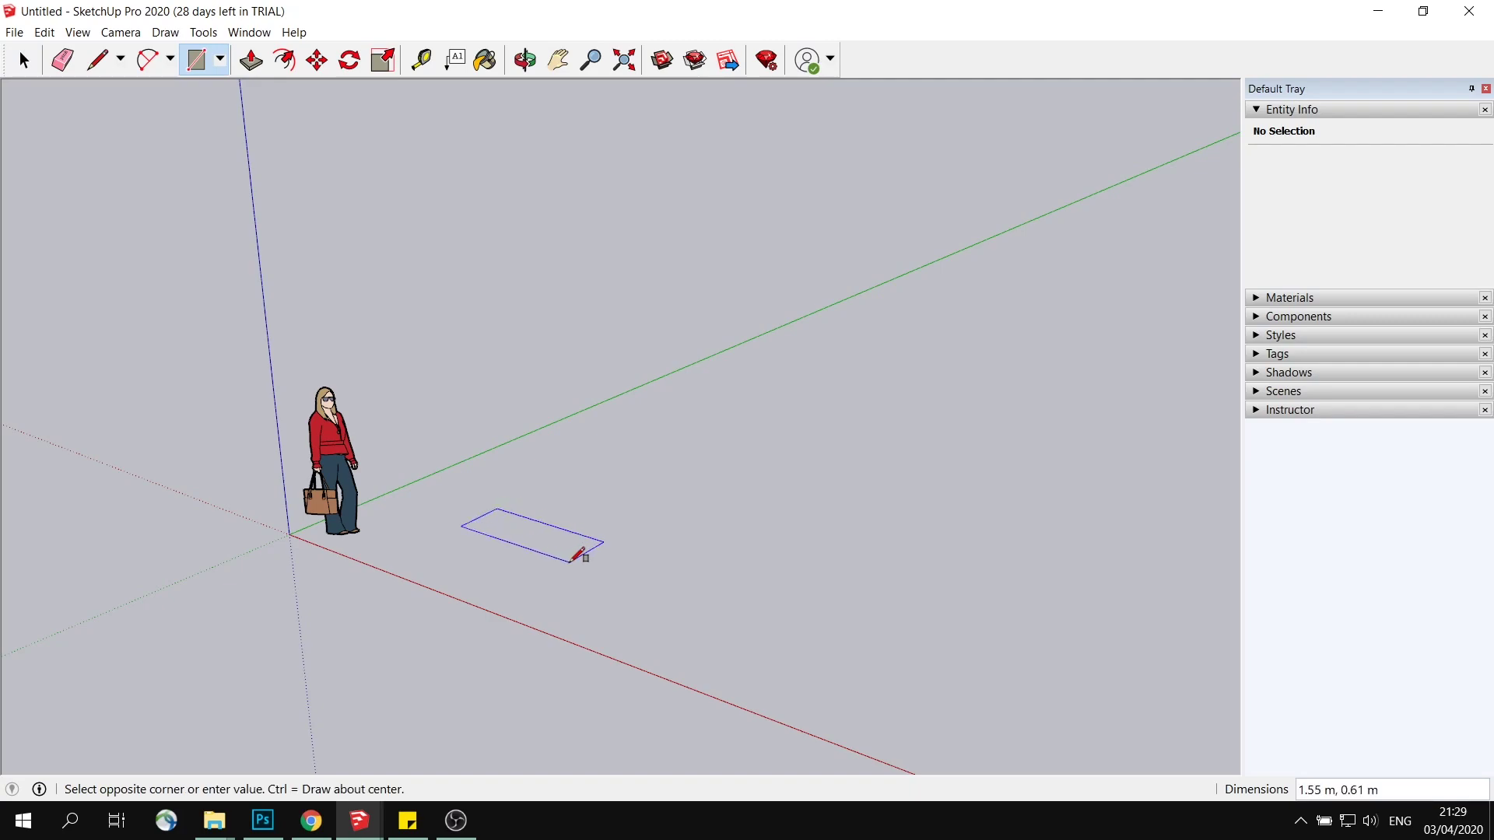
Step: Set the model's length display precision to 0 m in the measurement units and close the model settings
click(246, 33)
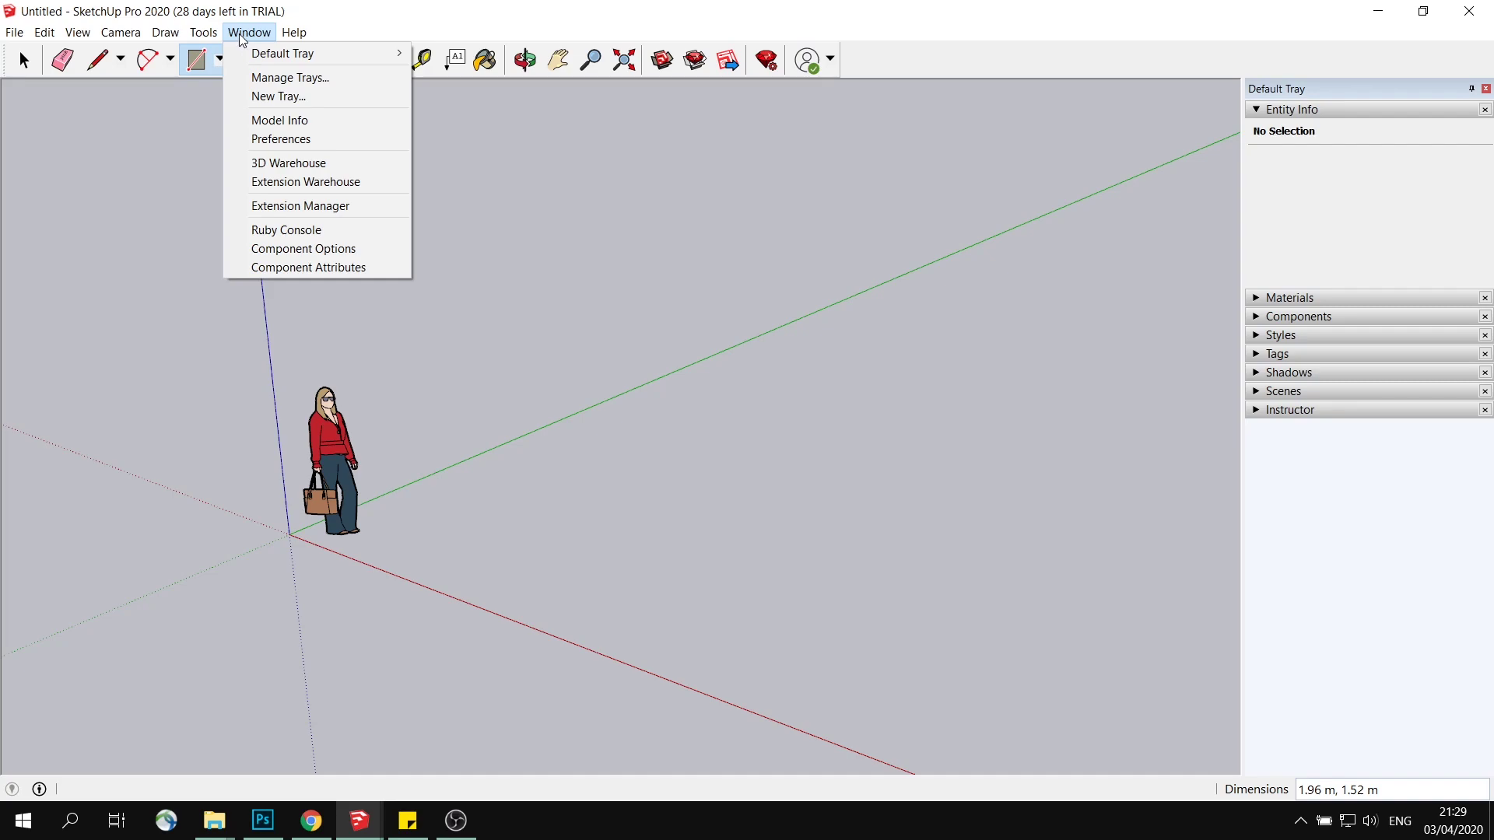
click(374, 119)
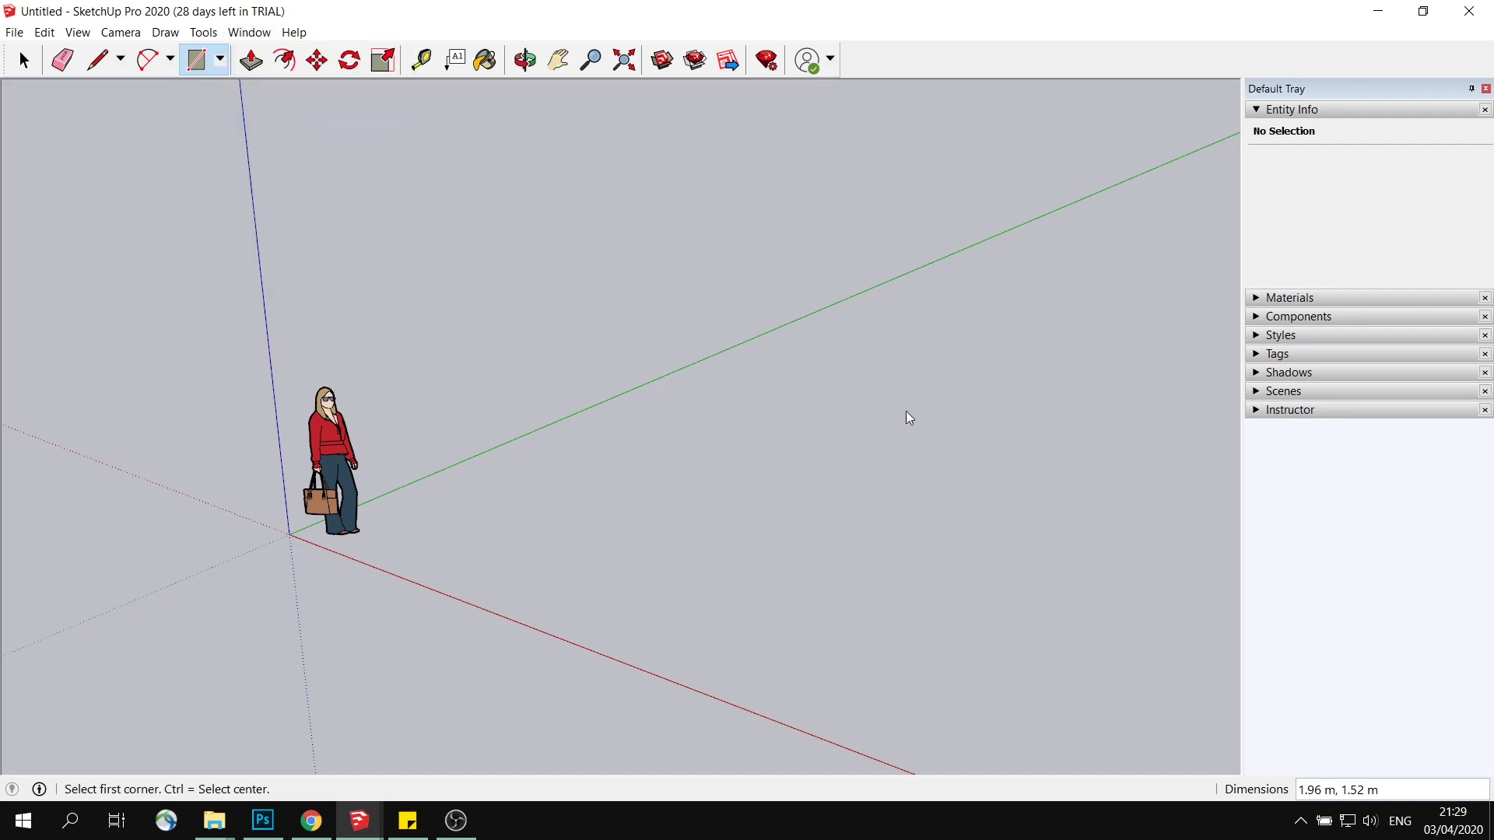
drag(921, 322, 640, 210)
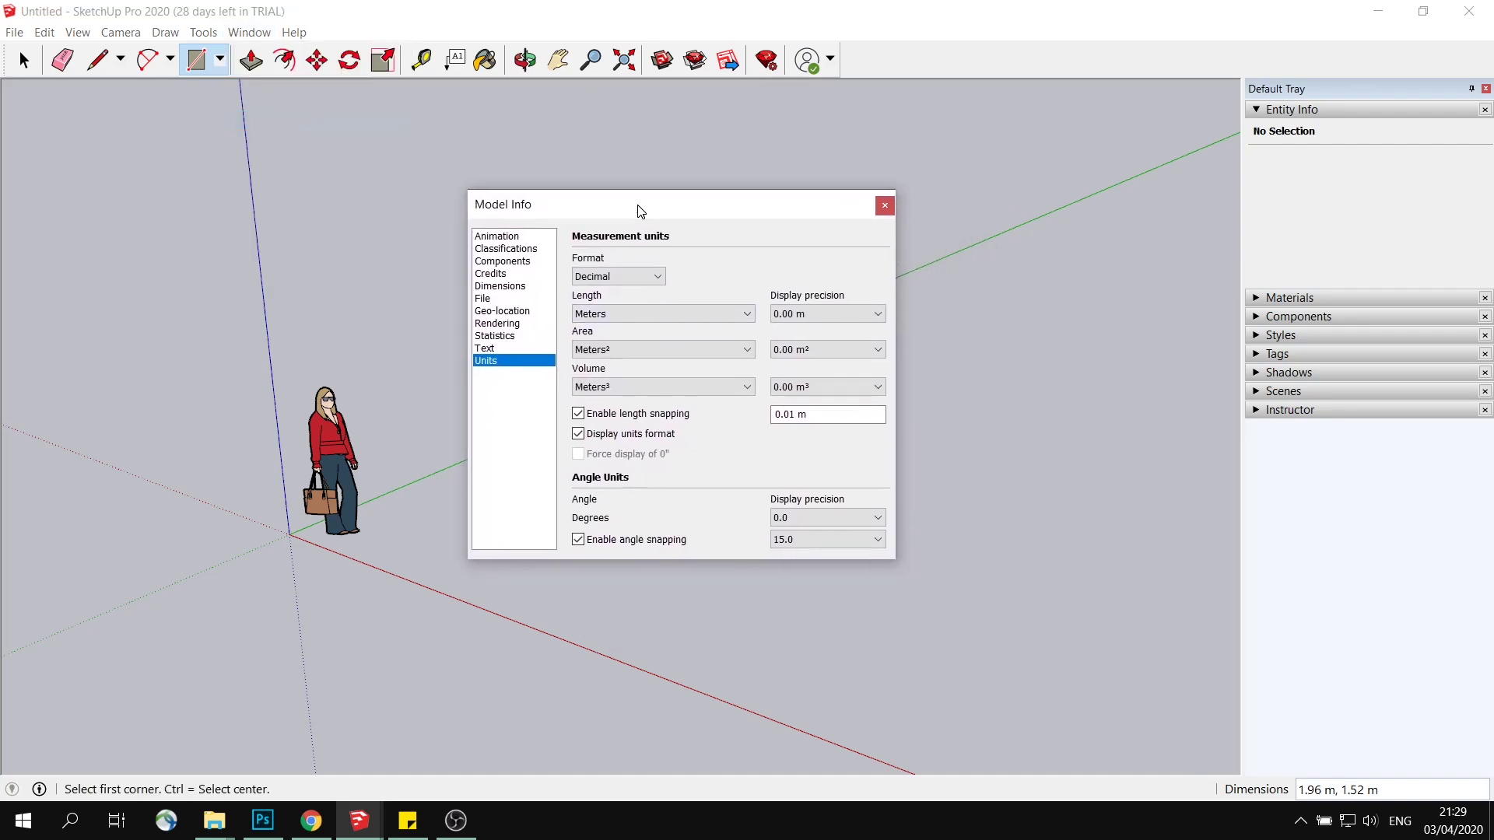
click(806, 315)
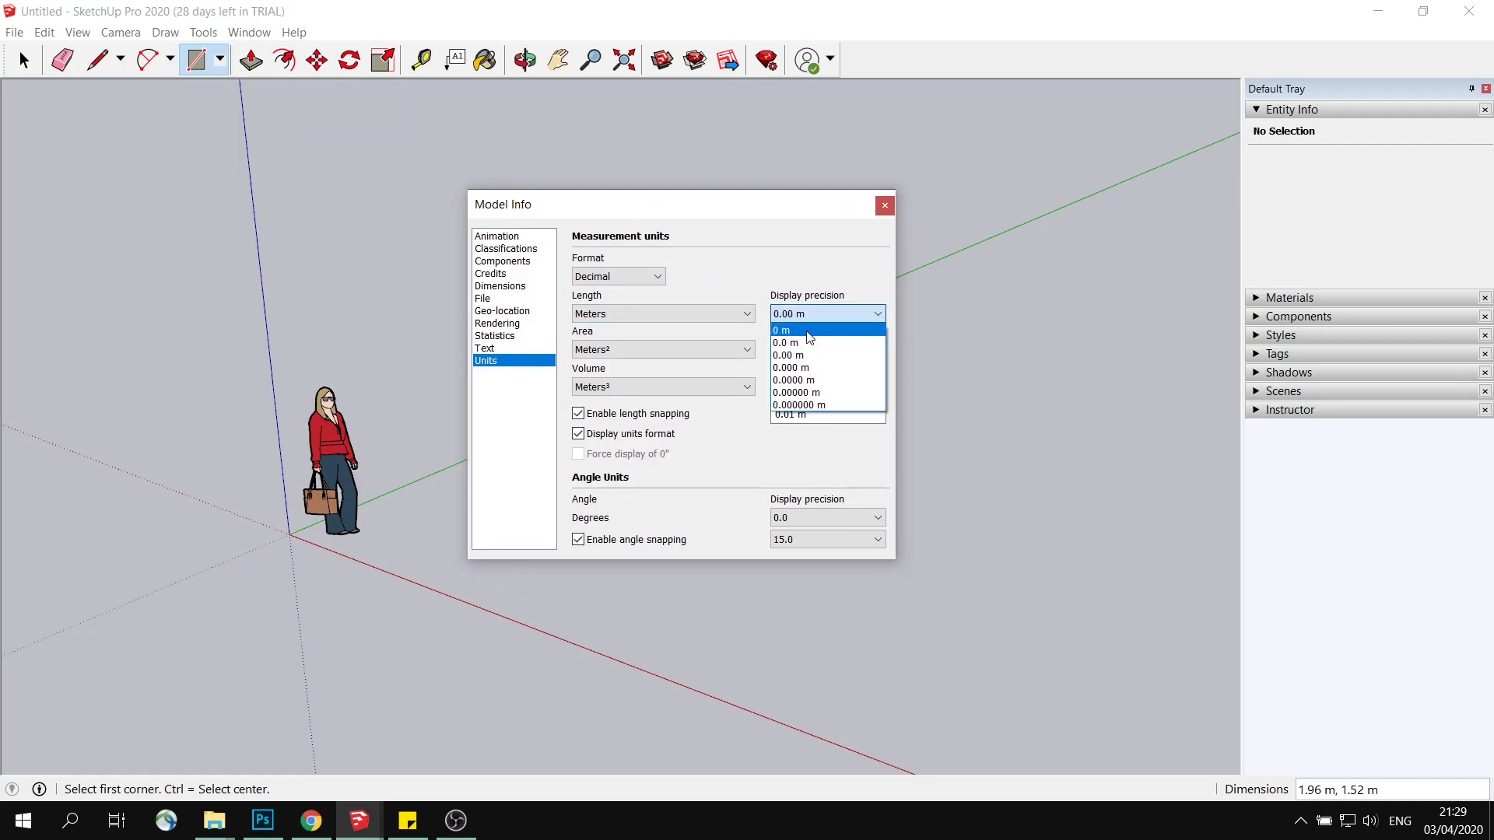
click(809, 331)
mouse_move(805, 217)
mouse_down()
mouse_move(802, 236)
mouse_move(821, 225)
mouse_up()
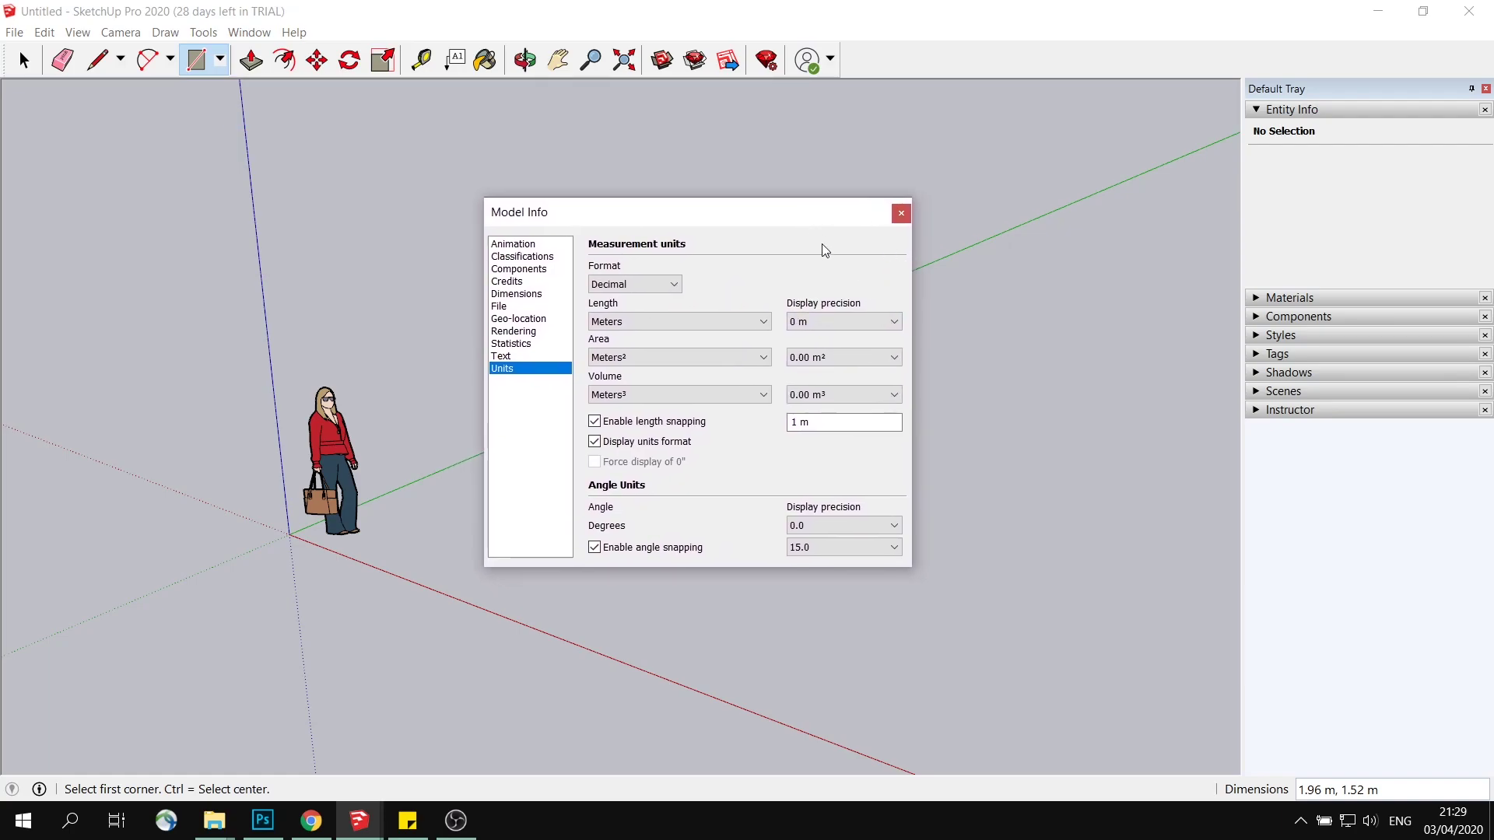
click(901, 213)
Step: Draw a 1 m by 1 m square on the ground plane a short distance from the figure
middle_drag(740, 427, 713, 451)
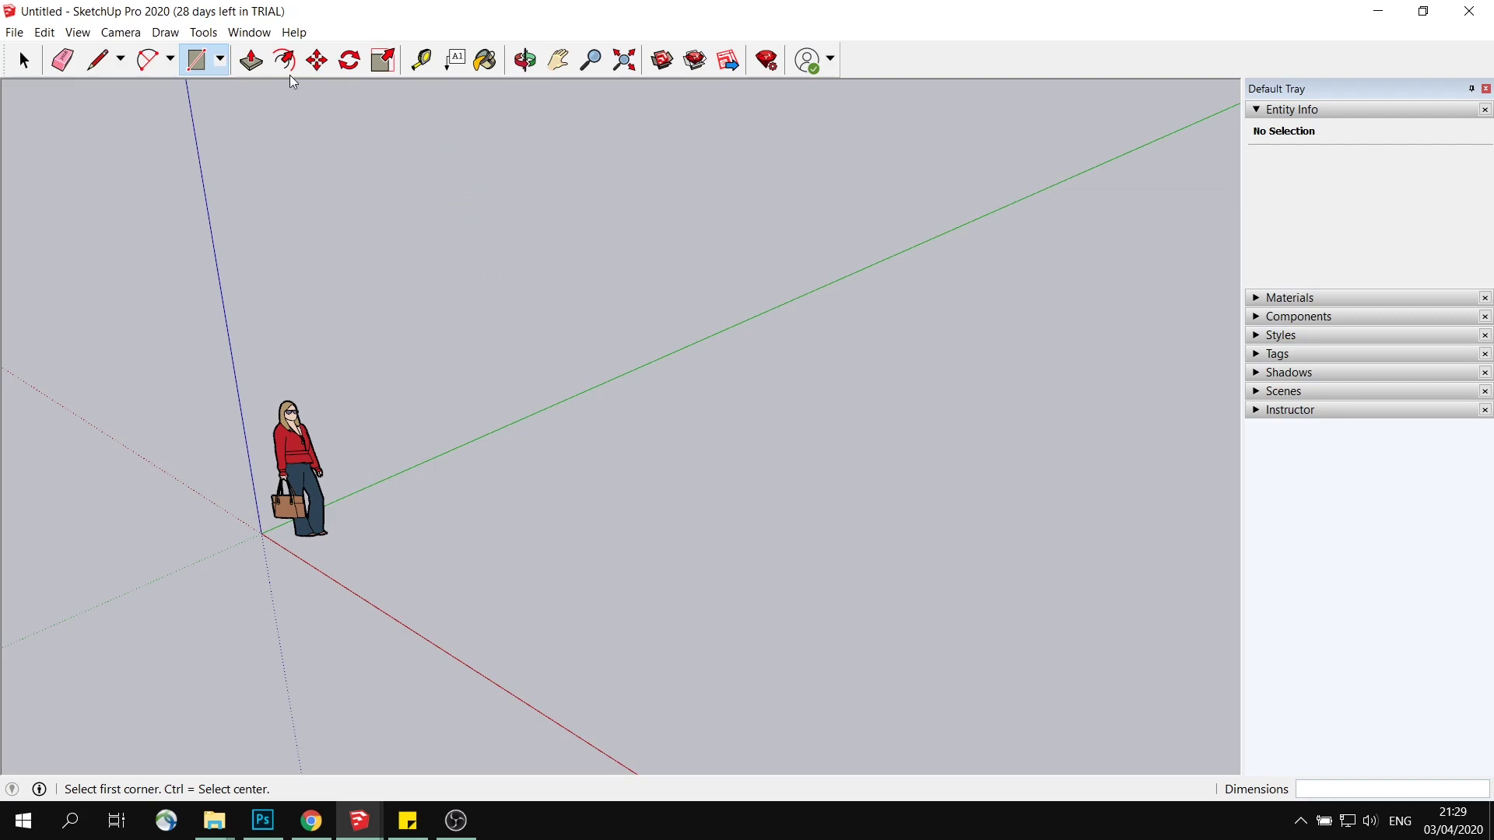
click(470, 491)
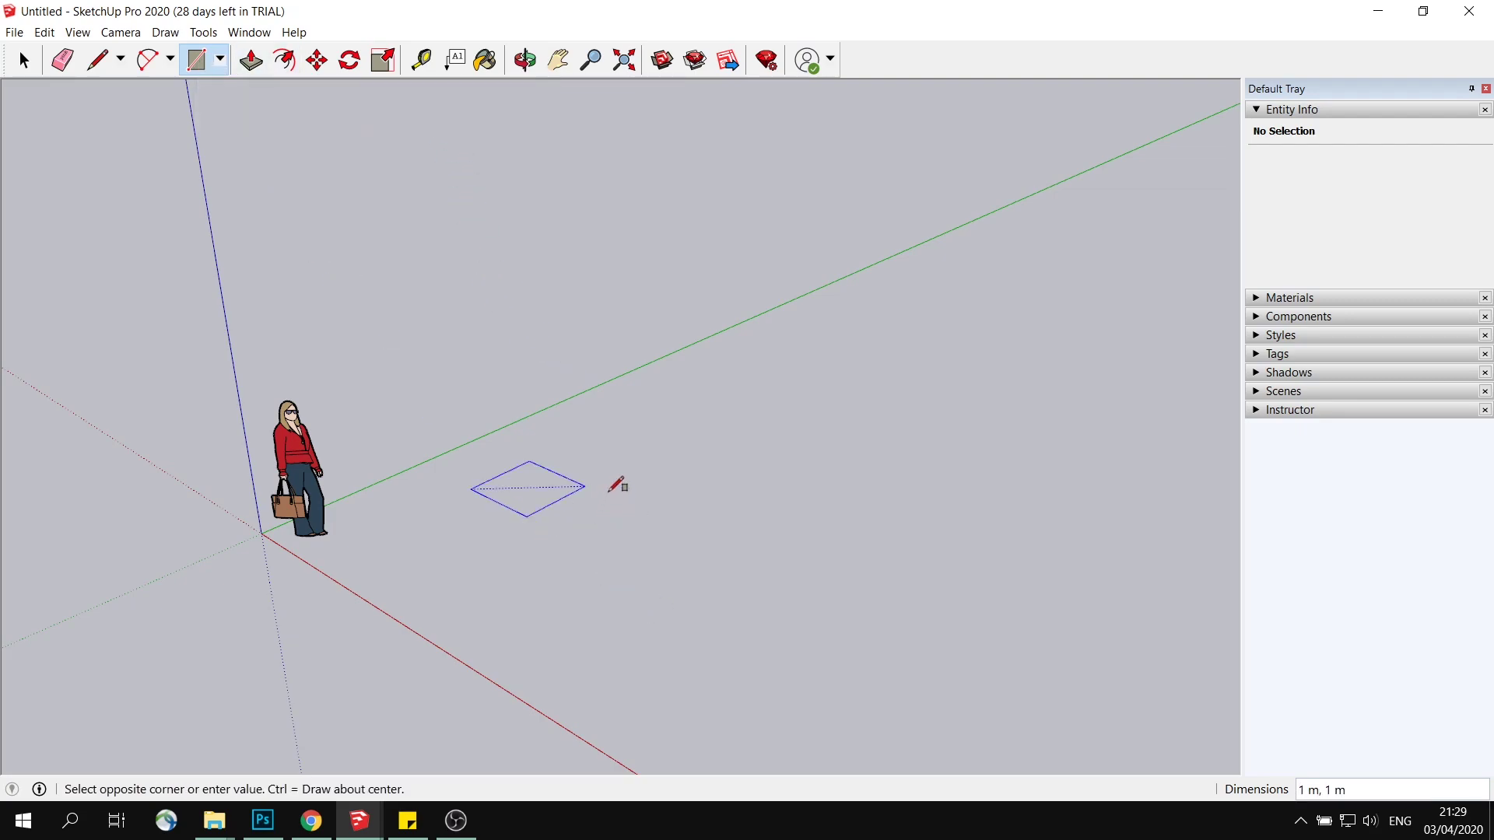
click(586, 489)
Step: Push/Pull the square upward about 1 m to form a cube
middle_drag(801, 464, 550, 290)
click(251, 60)
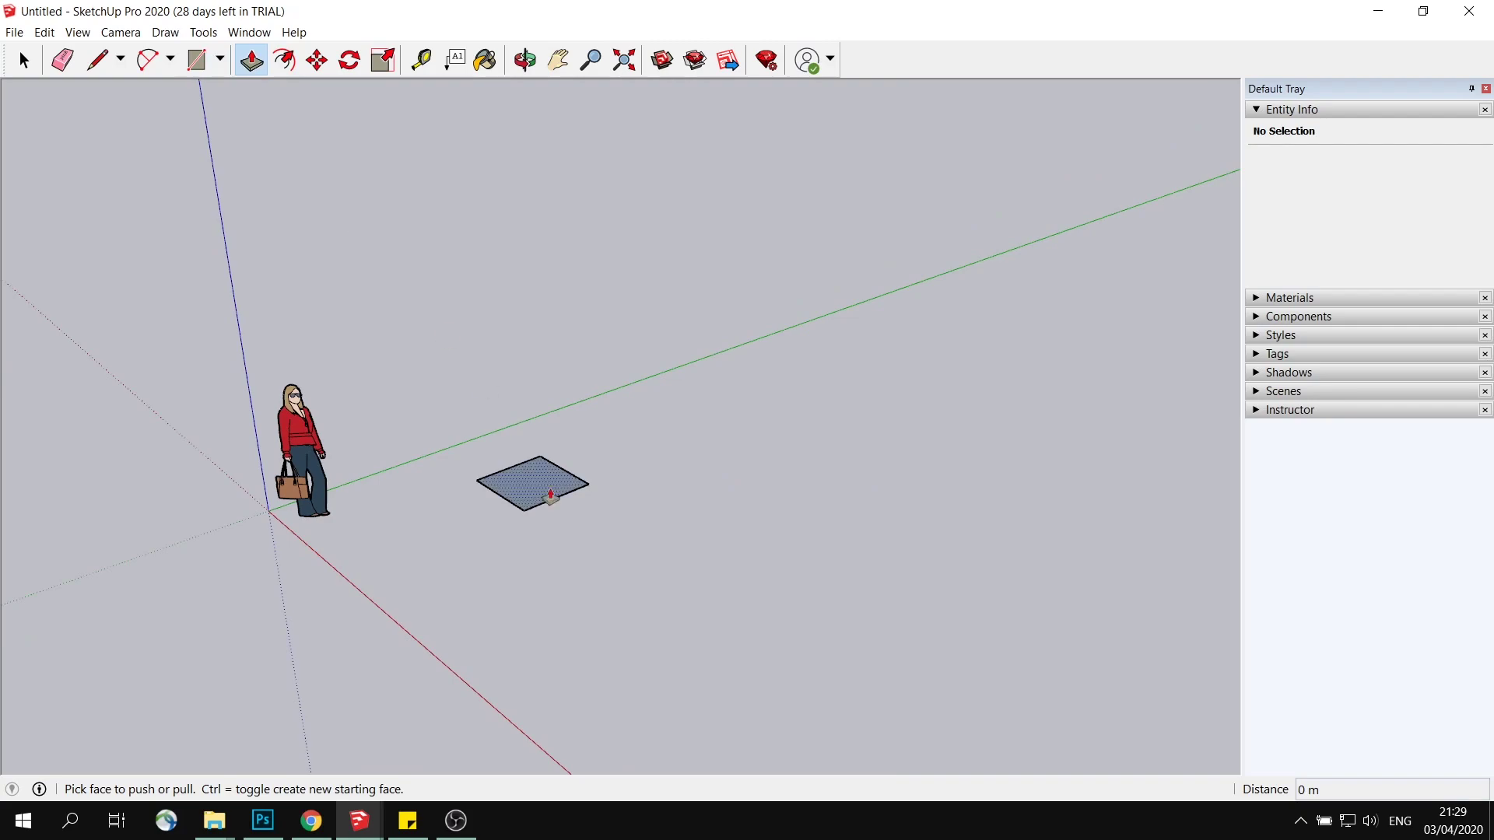
click(527, 449)
middle_drag(527, 427, 773, 366)
click(23, 60)
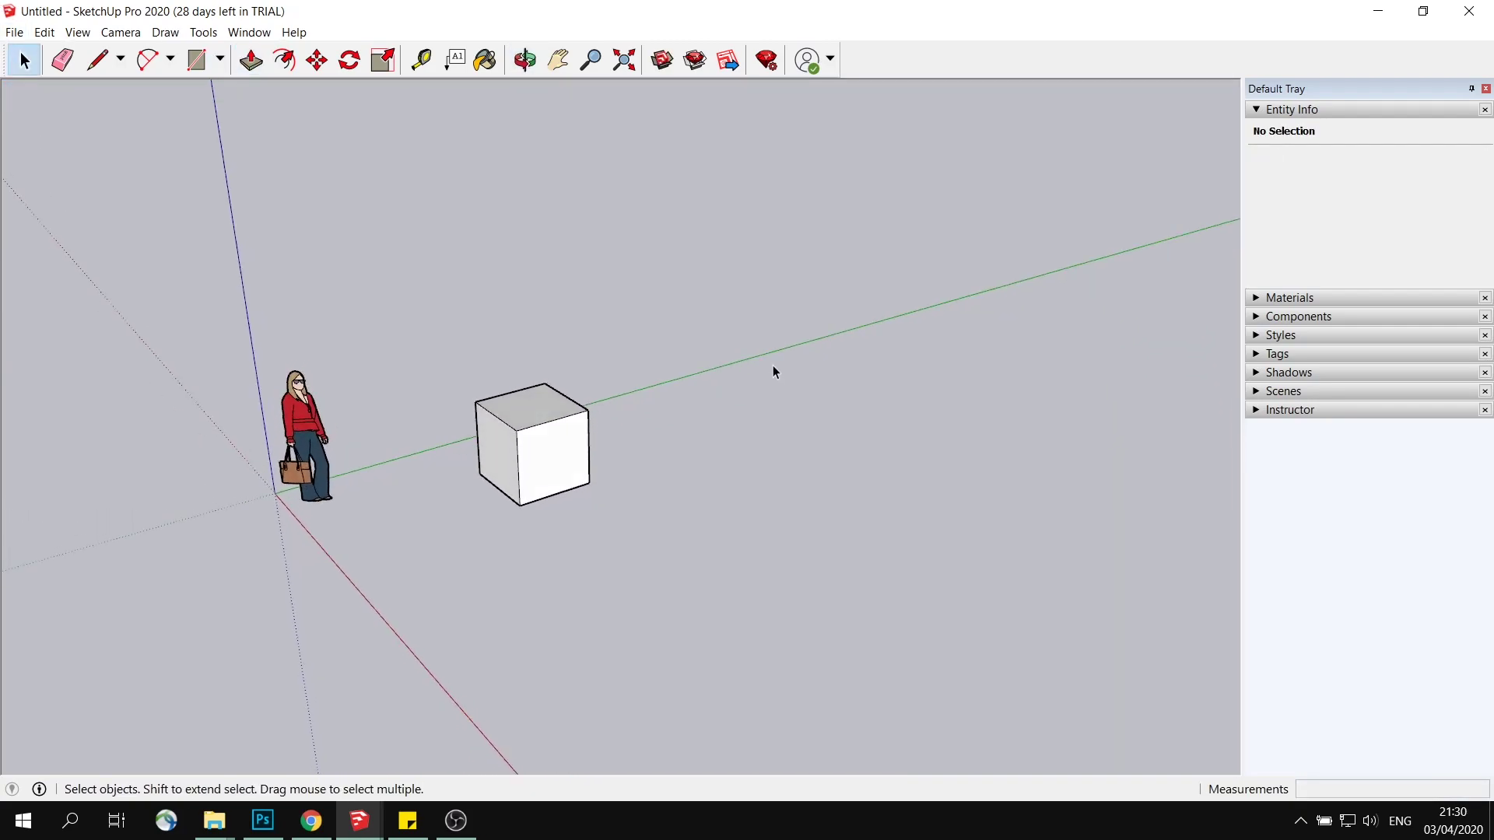
Step: Select the whole cube and place a copy of it 3 m away along the green axis
scroll(768, 367, up, 2)
middle_drag(692, 408, 541, 406)
scroll(611, 426, up, 1)
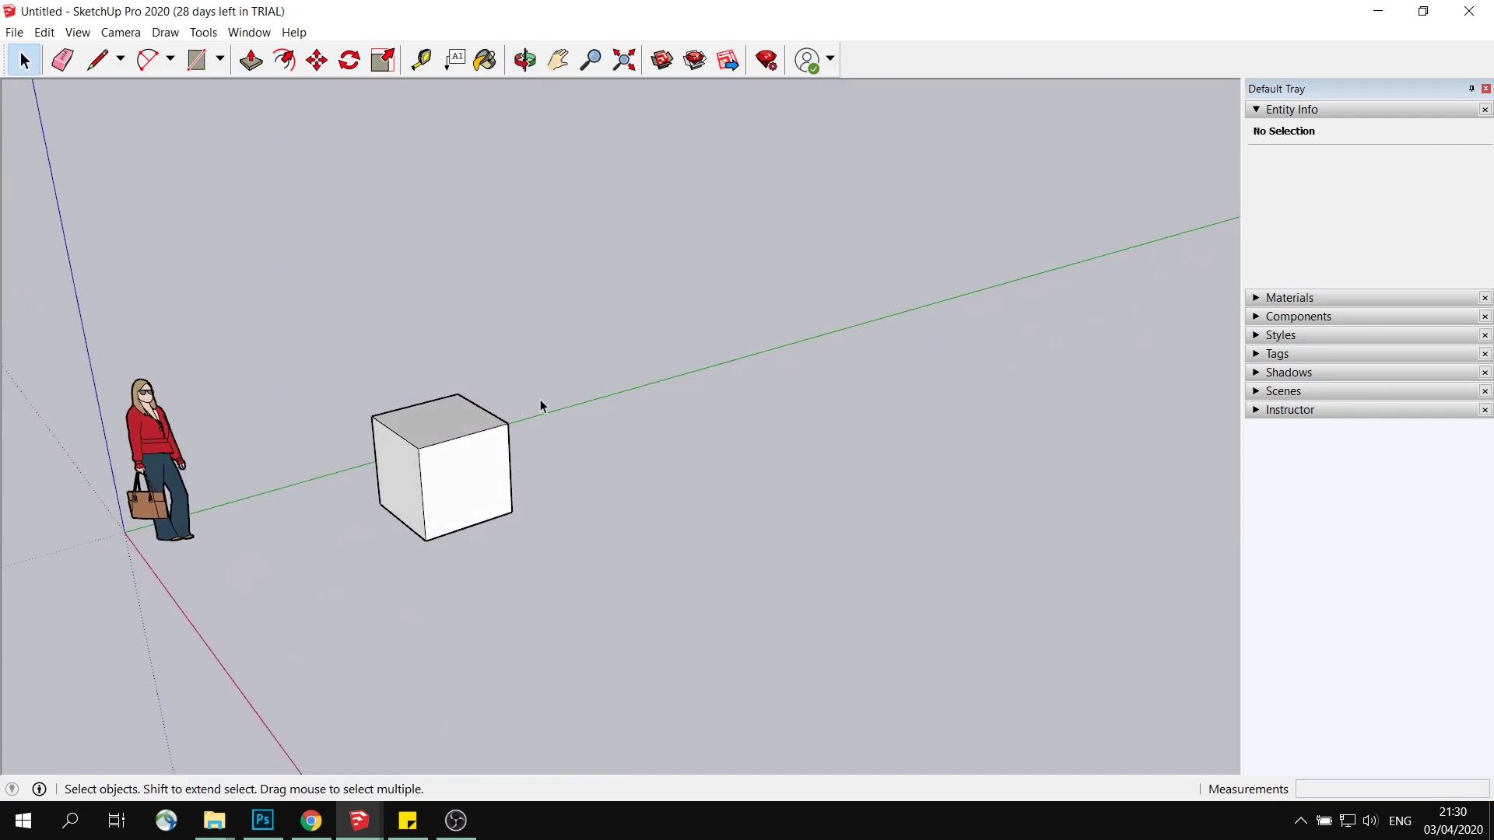
drag(272, 590, 273, 590)
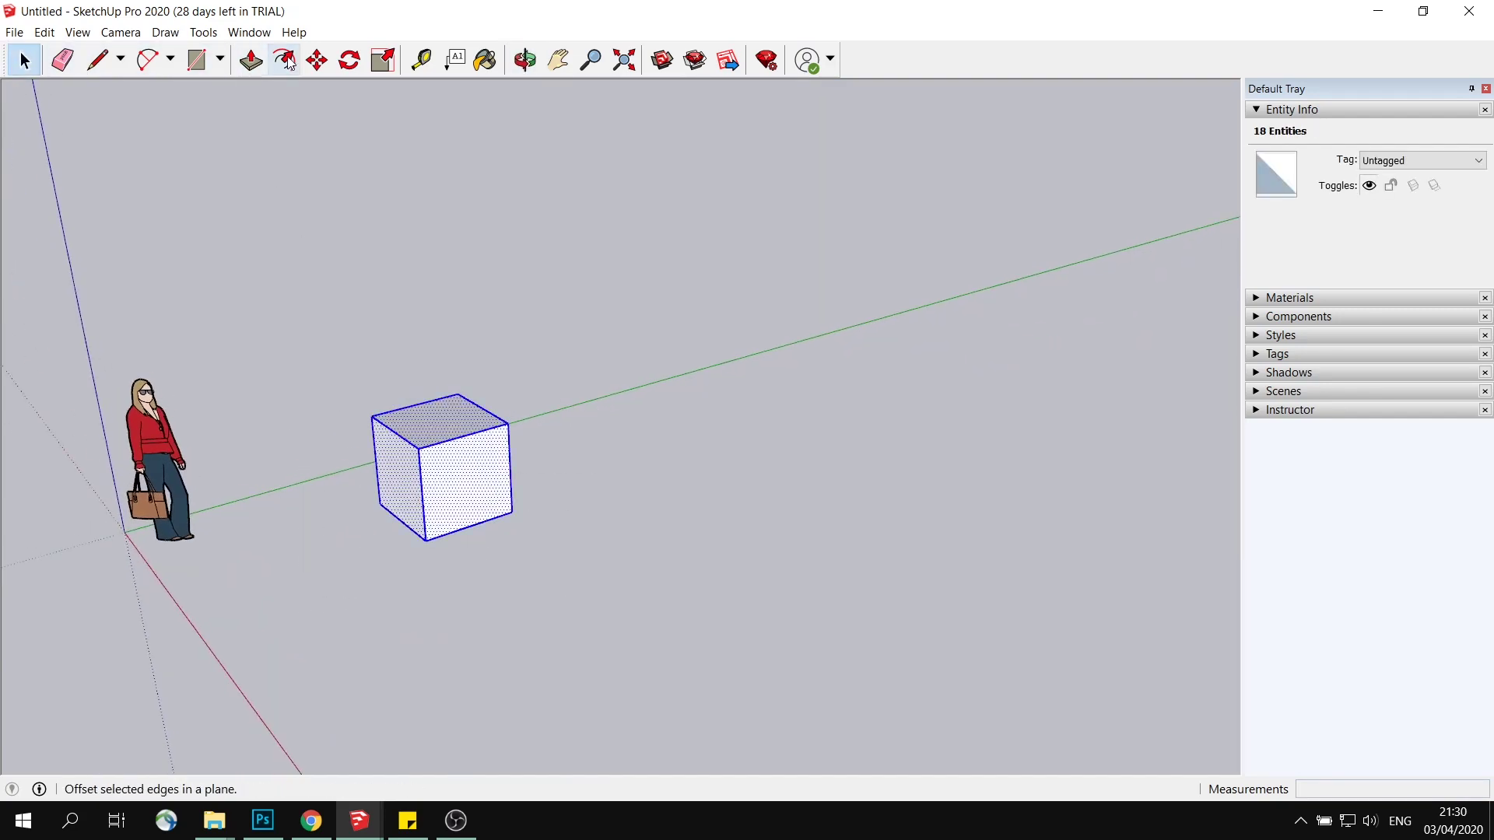
click(316, 60)
middle_drag(597, 421, 513, 467)
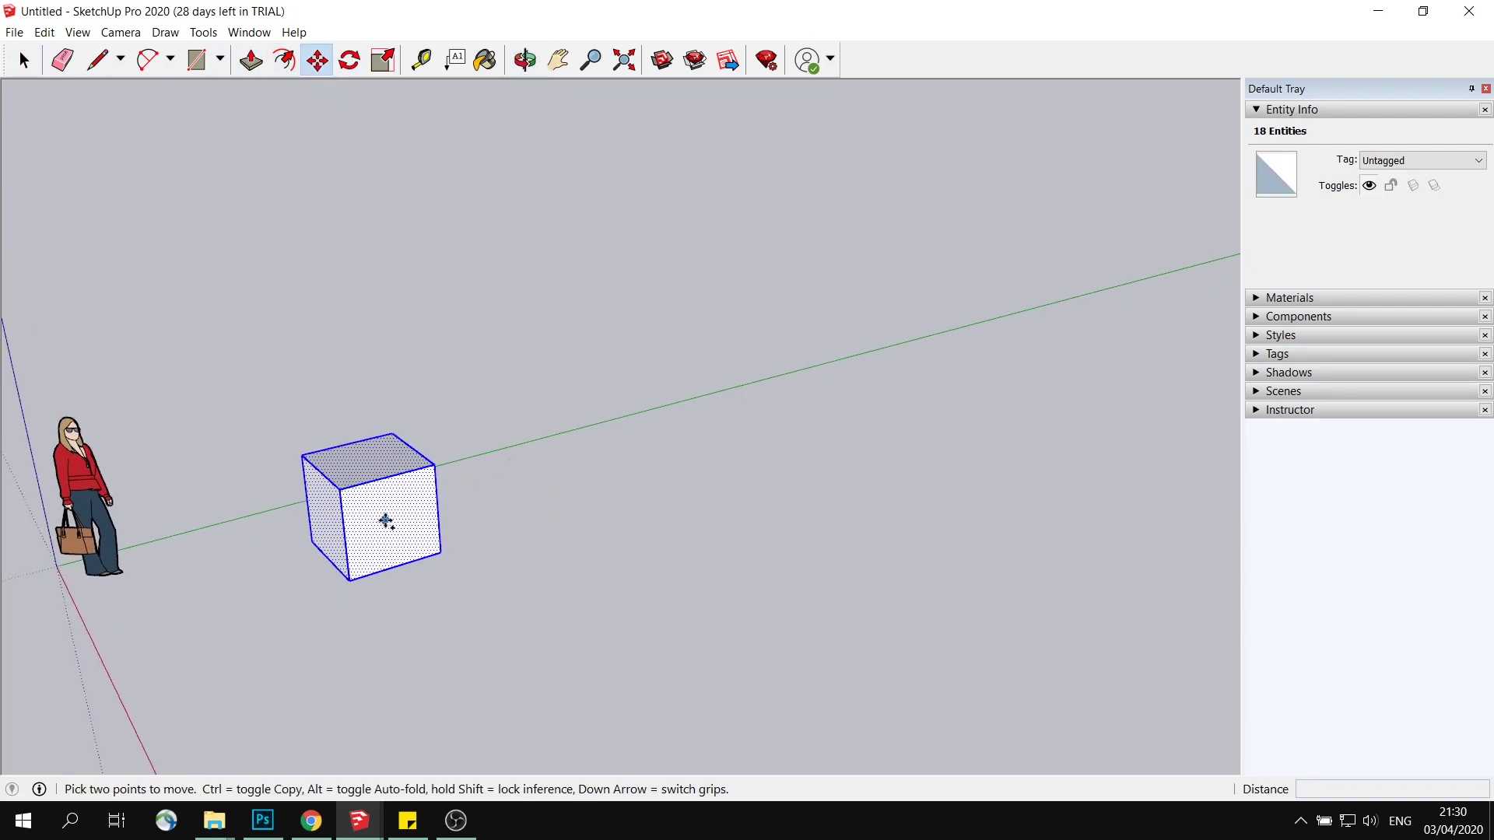
click(397, 520)
key(ctrl)
click(658, 448)
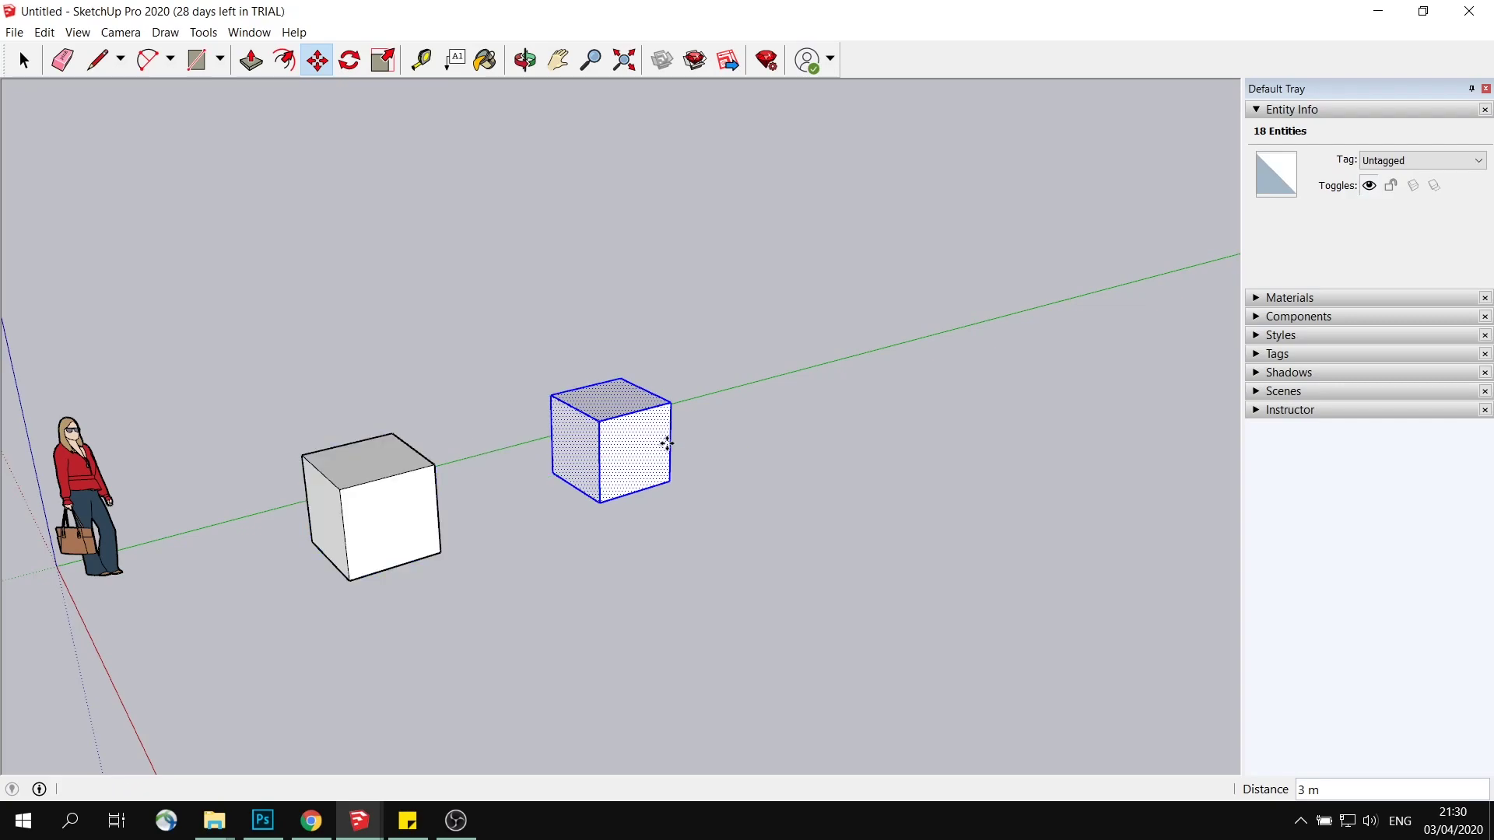
Step: Extend the row along the green axis with a third and a fourth cube, copying the latest one 3 m each time
click(629, 448)
key(ctrl)
click(818, 393)
middle_drag(819, 393, 594, 494)
click(592, 494)
key(ctrl)
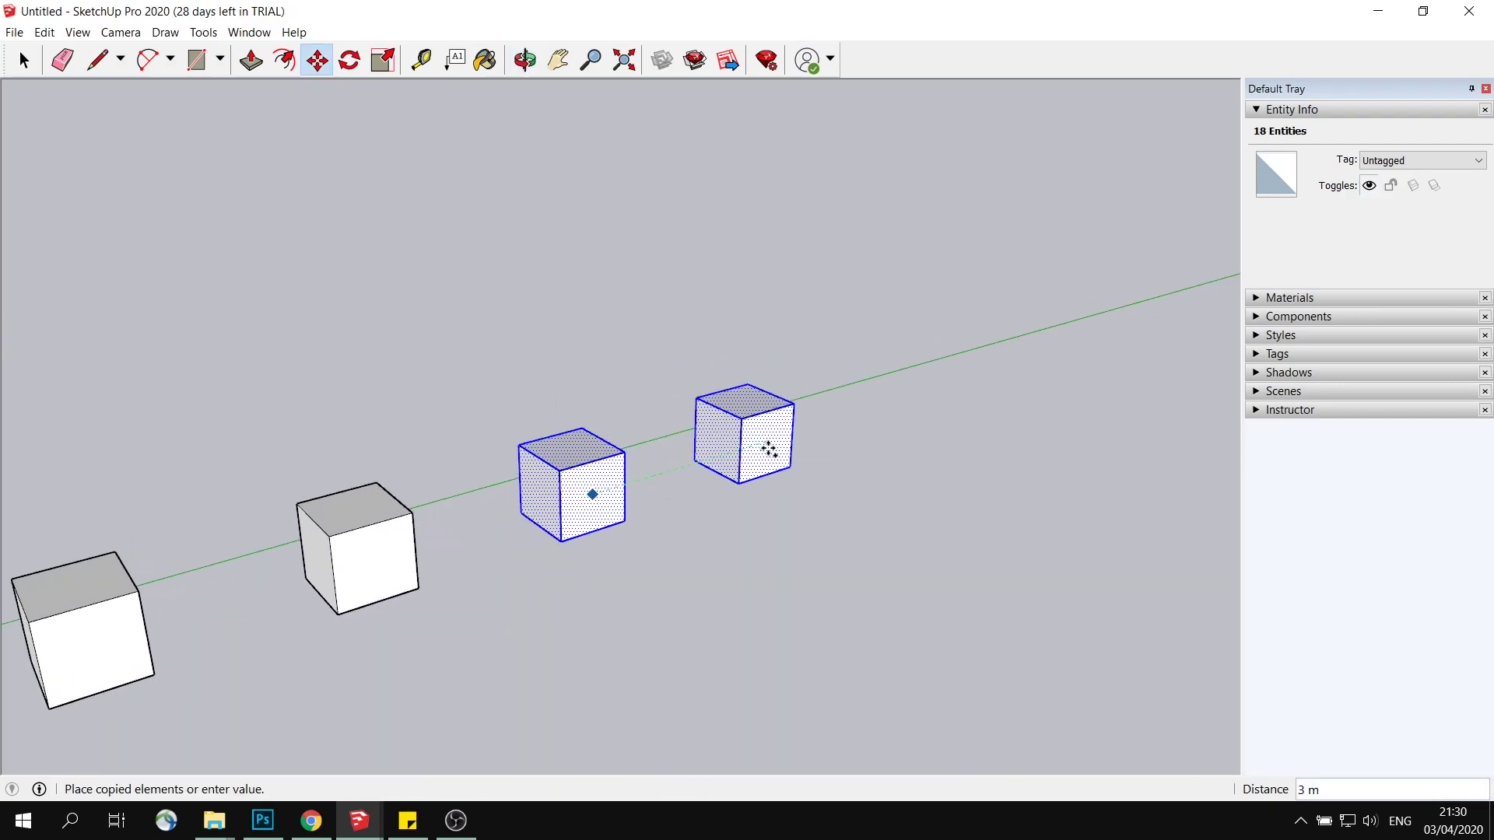
click(769, 450)
Step: Copy the end cube along the green axis two more times at the same spacing to complete a row of six
click(768, 439)
key(ctrl)
click(904, 404)
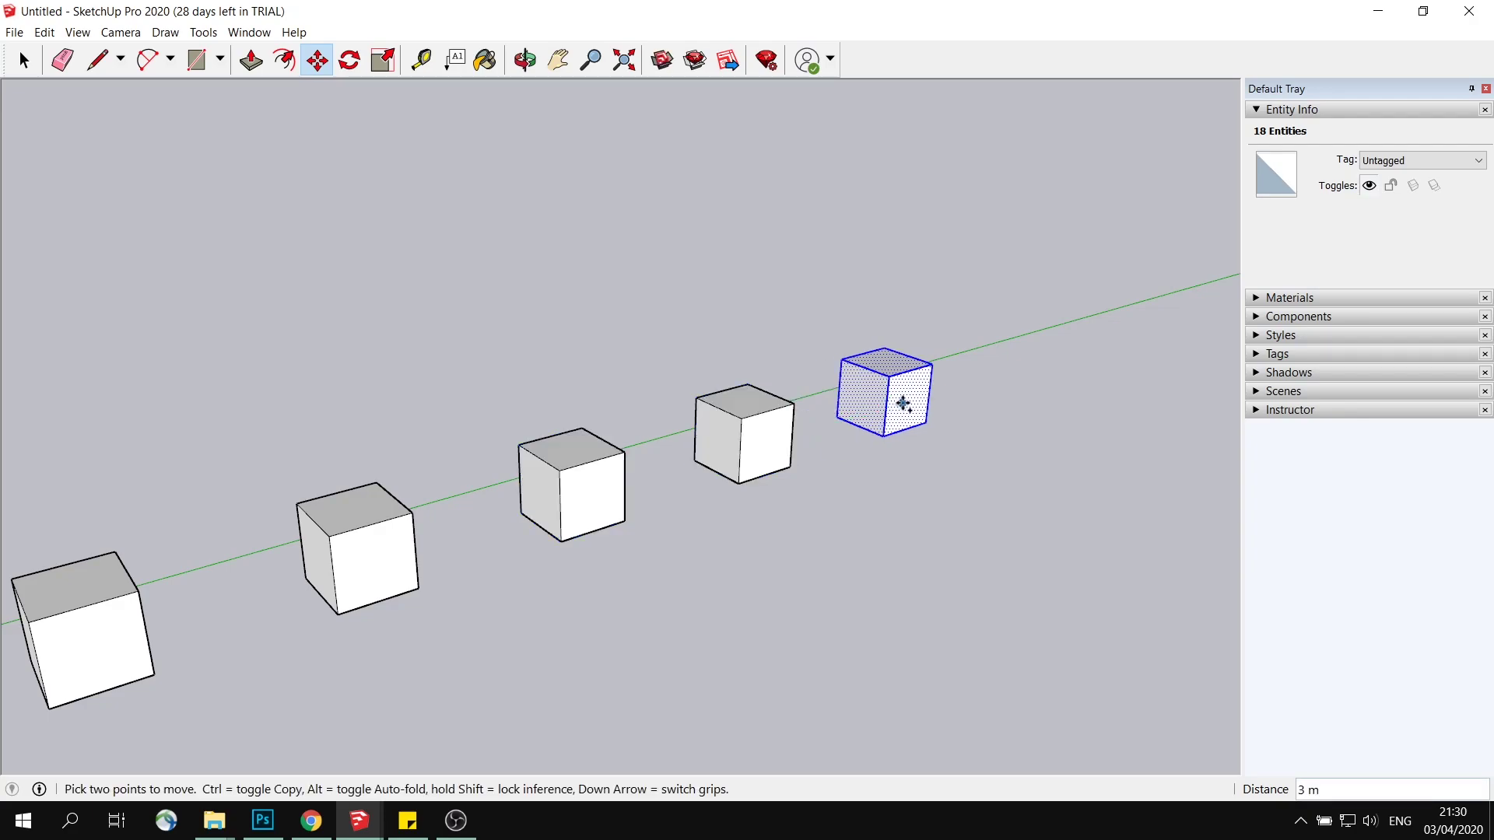
click(903, 401)
key(ctrl)
click(1016, 361)
scroll(1012, 362, down, 4)
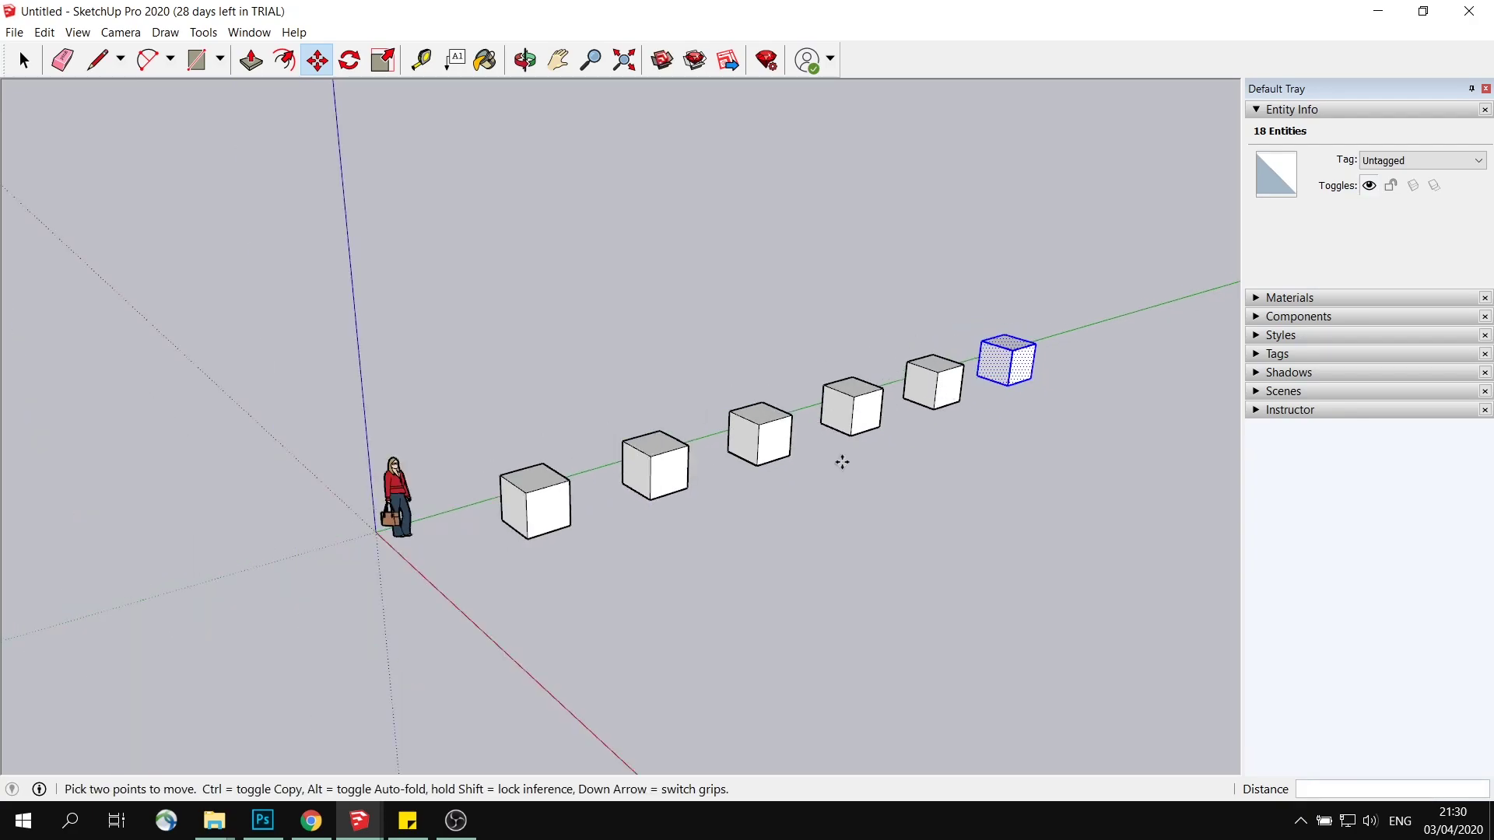
middle_drag(842, 462, 670, 366)
key(space)
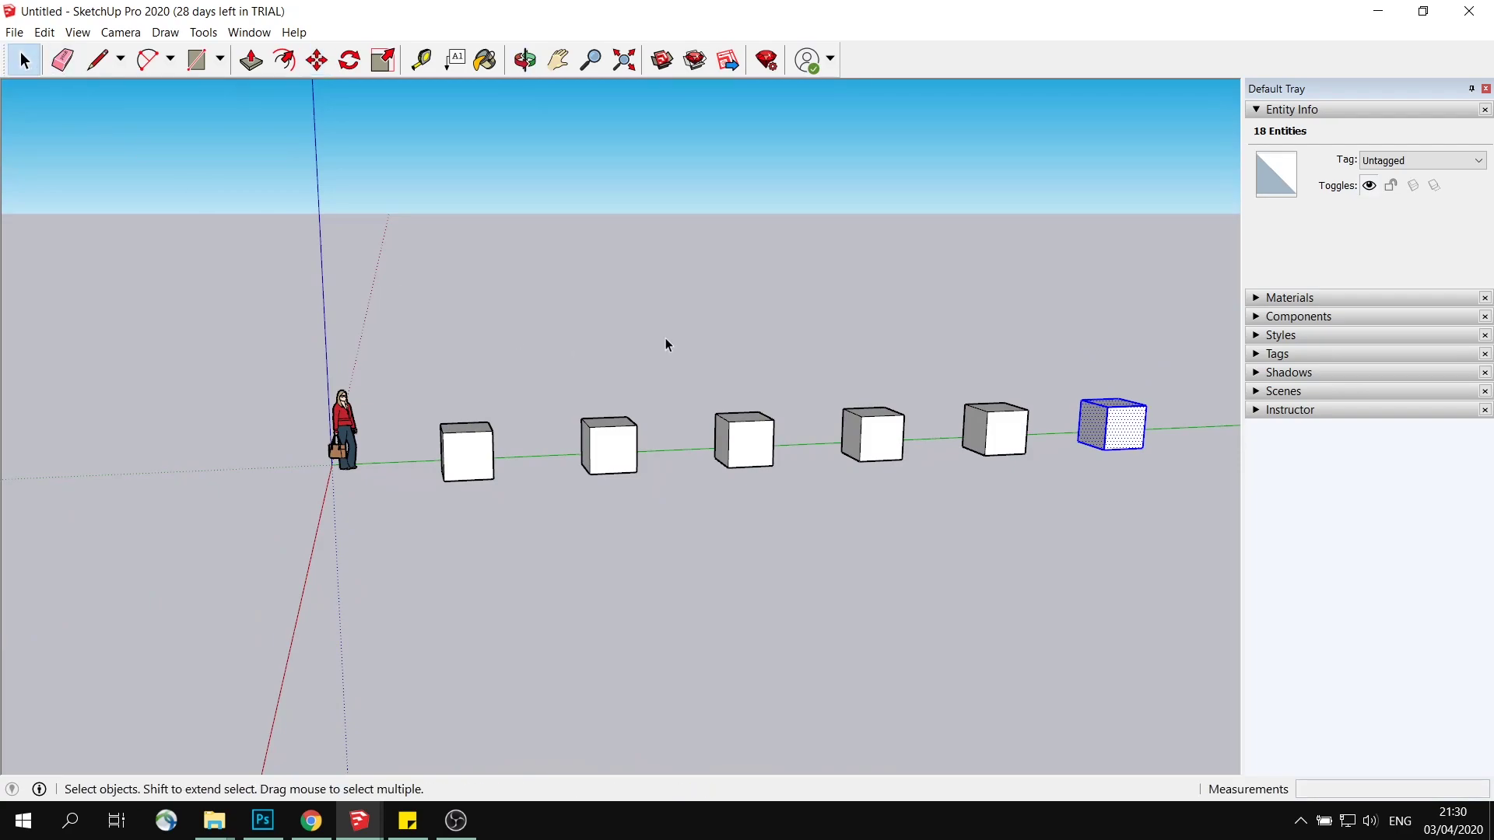
Step: Select the three cubes nearest the figure, switch the selection to the three farthest ones, and clear it
drag(673, 559, 456, 553)
middle_drag(457, 553, 712, 405)
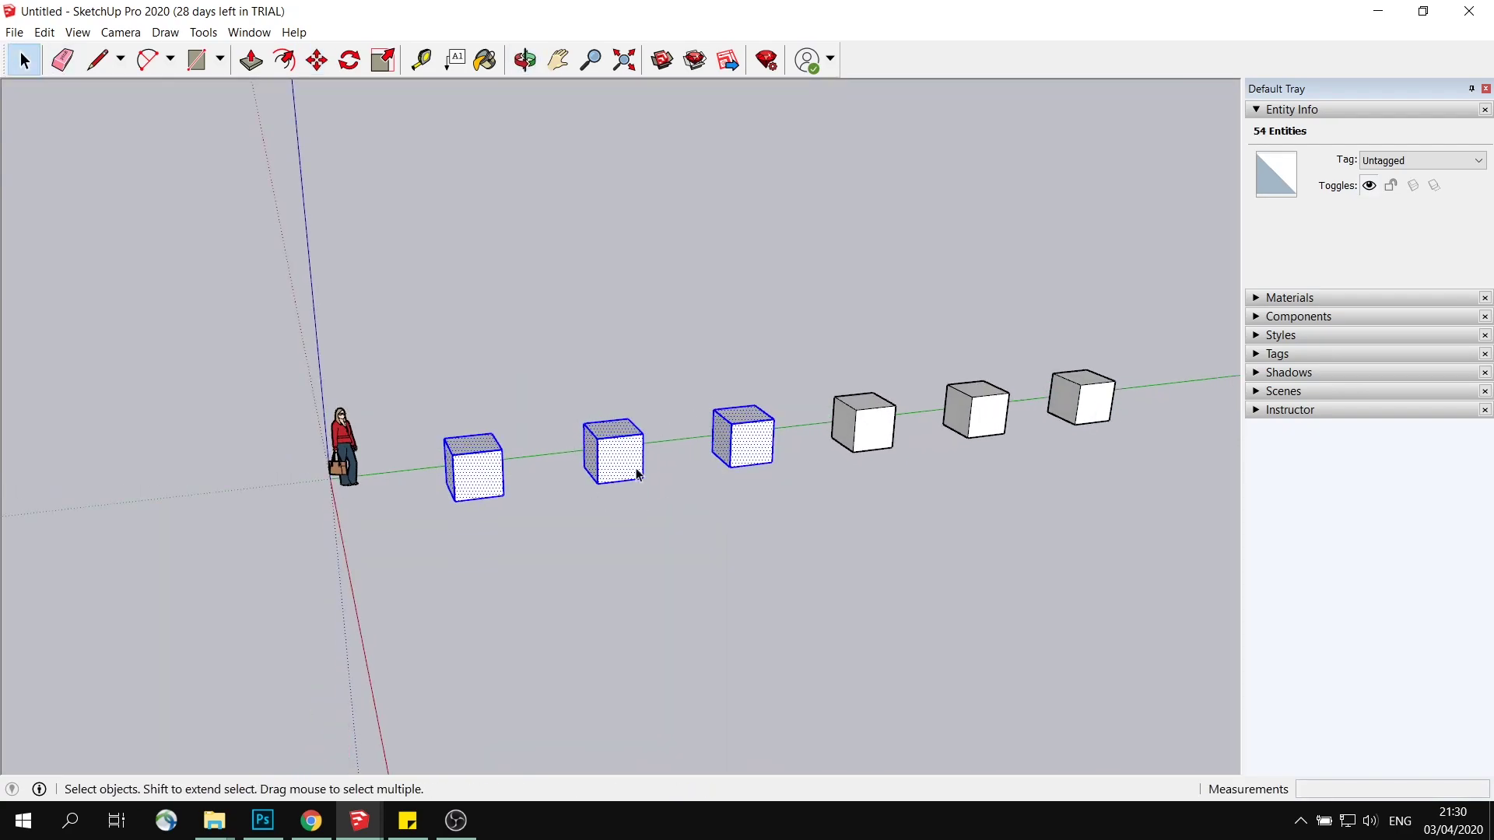
middle_drag(637, 474, 697, 477)
drag(1174, 333, 893, 442)
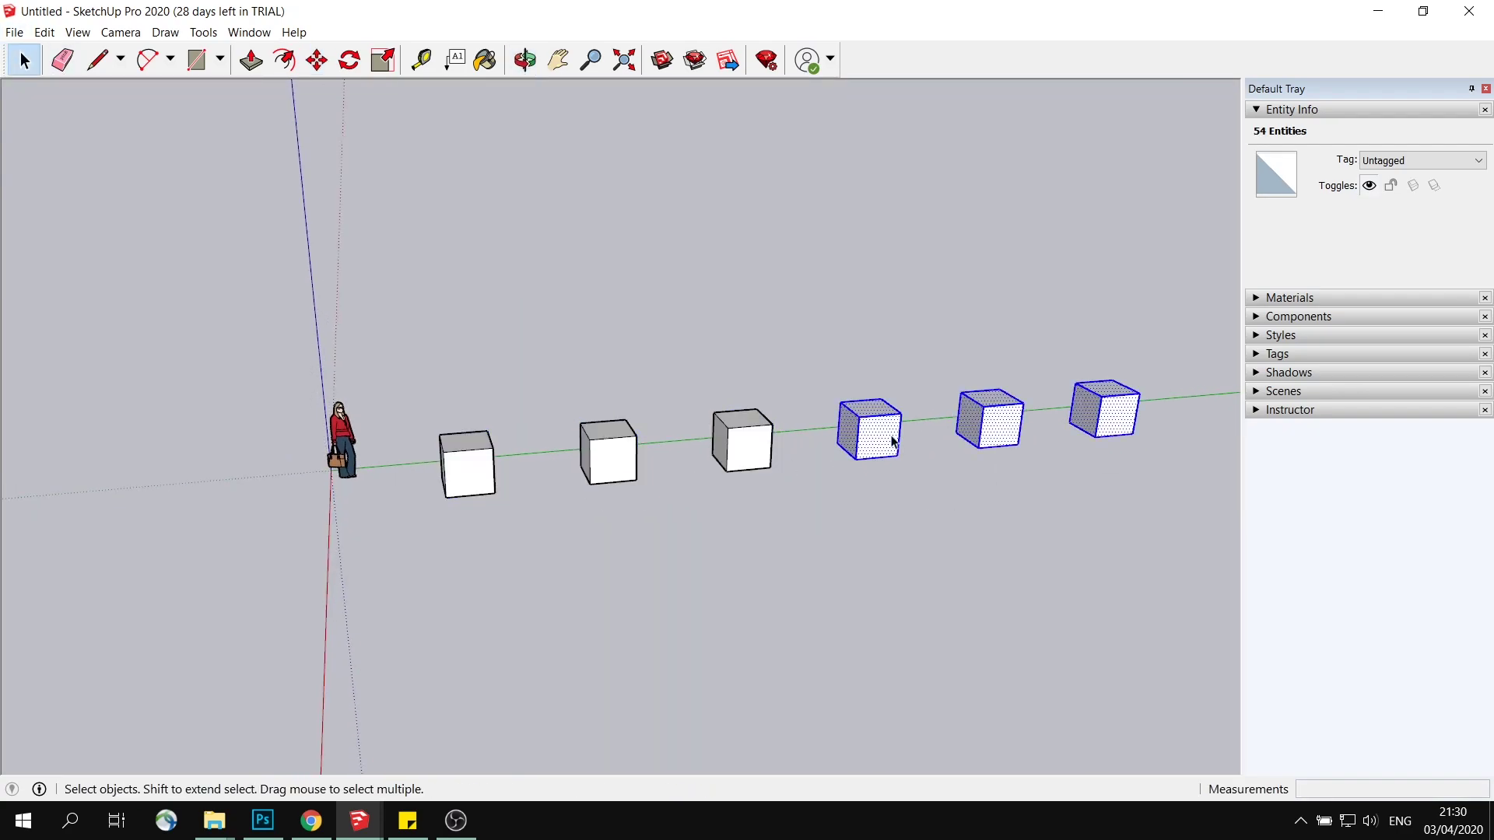
middle_drag(892, 442, 700, 487)
scroll(848, 478, up, 2)
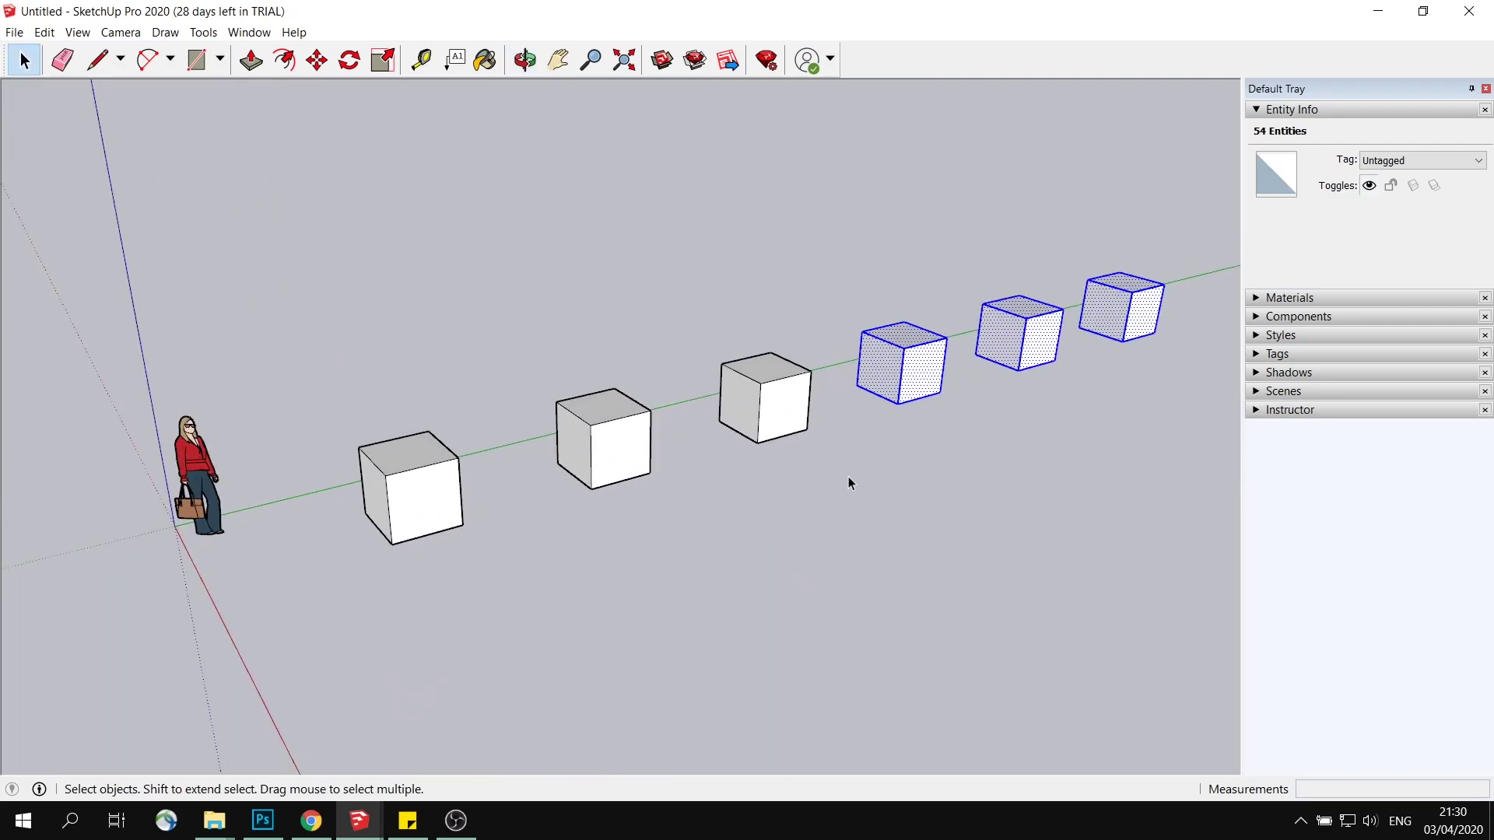
click(825, 473)
Step: Select all faces and edges of the cube nearest the figure, inspect it up close, and clear the selection
scroll(794, 468, up, 1)
middle_drag(537, 467, 456, 454)
scroll(456, 454, up, 2)
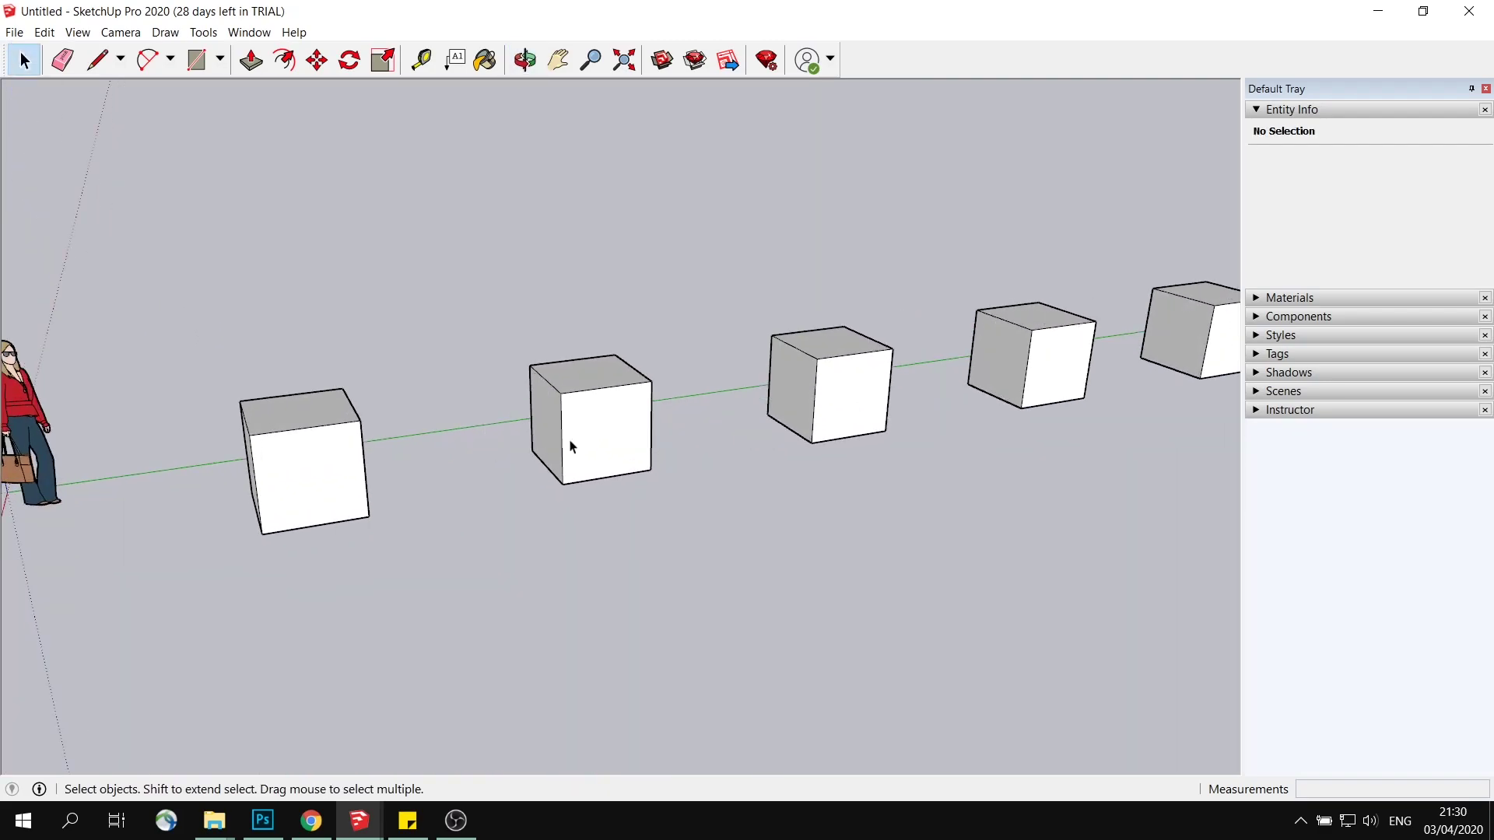
mouse_move(781, 424)
middle_down()
mouse_move(740, 407)
mouse_move(854, 507)
mouse_move(930, 543)
middle_up()
scroll(779, 420, down, 3)
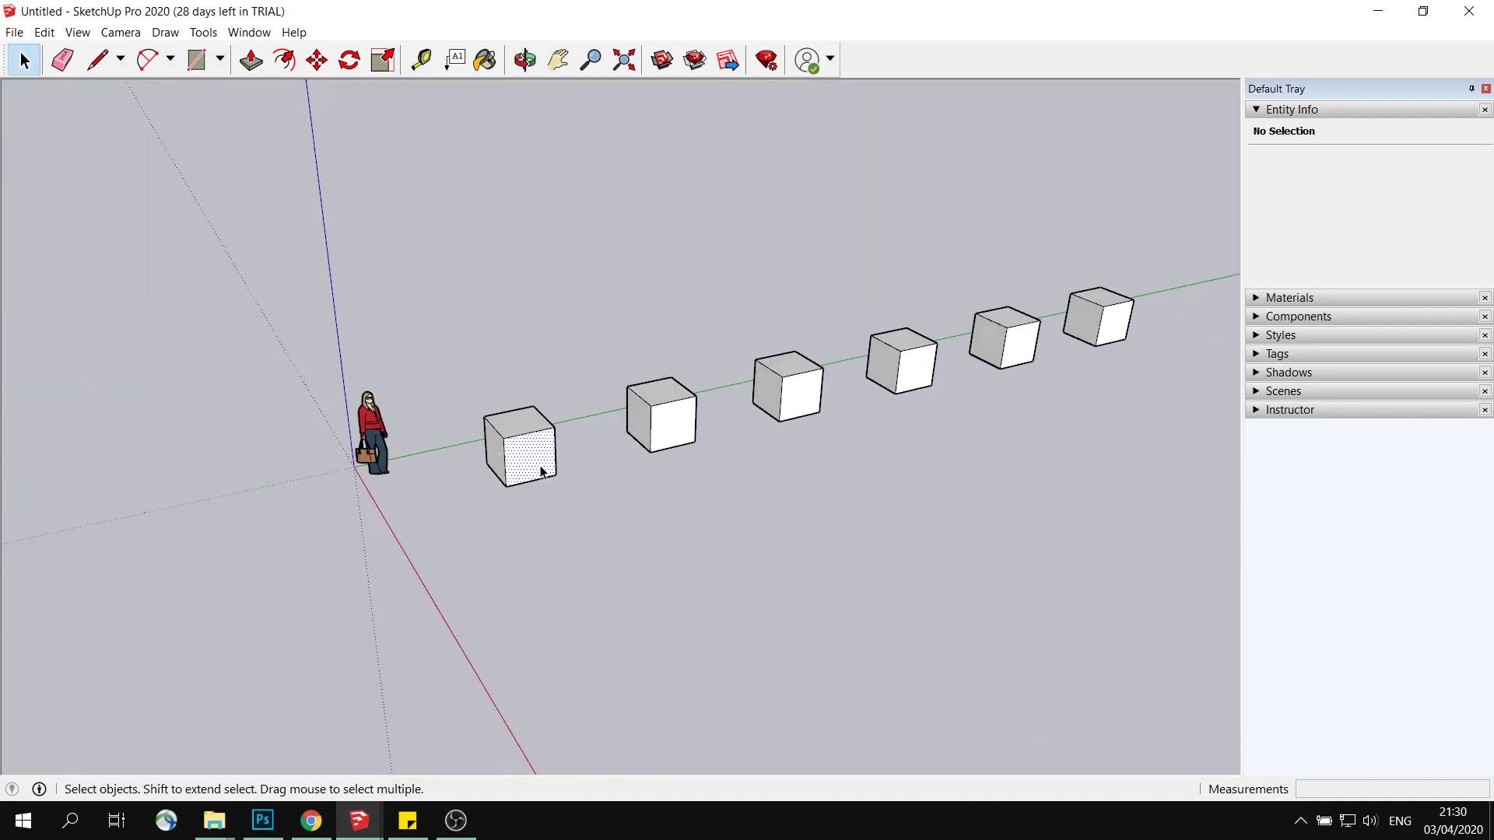
drag(458, 554, 457, 553)
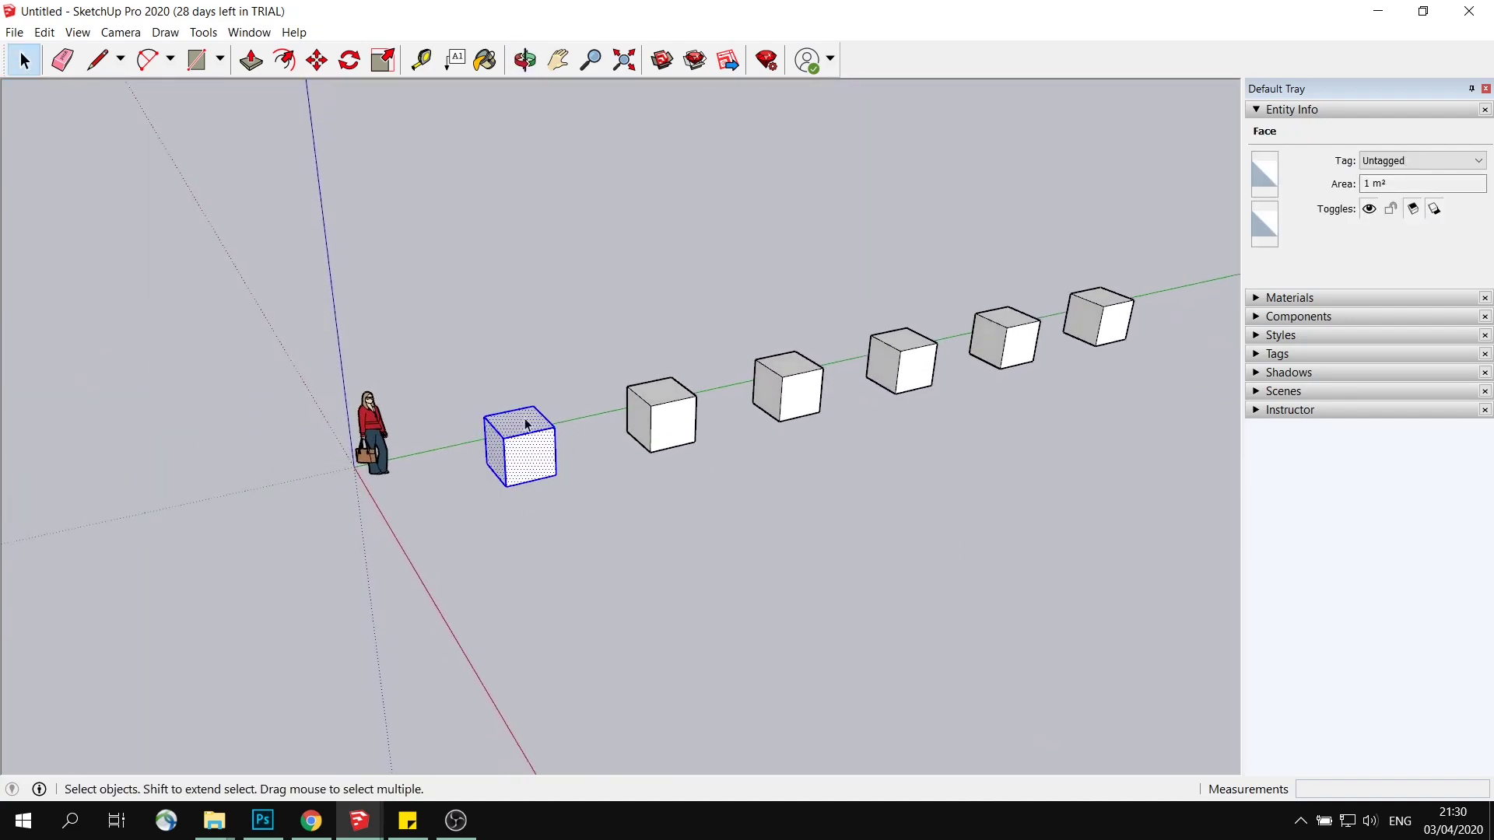
scroll(529, 424, up, 5)
middle_drag(544, 444, 583, 408)
scroll(621, 424, up, 4)
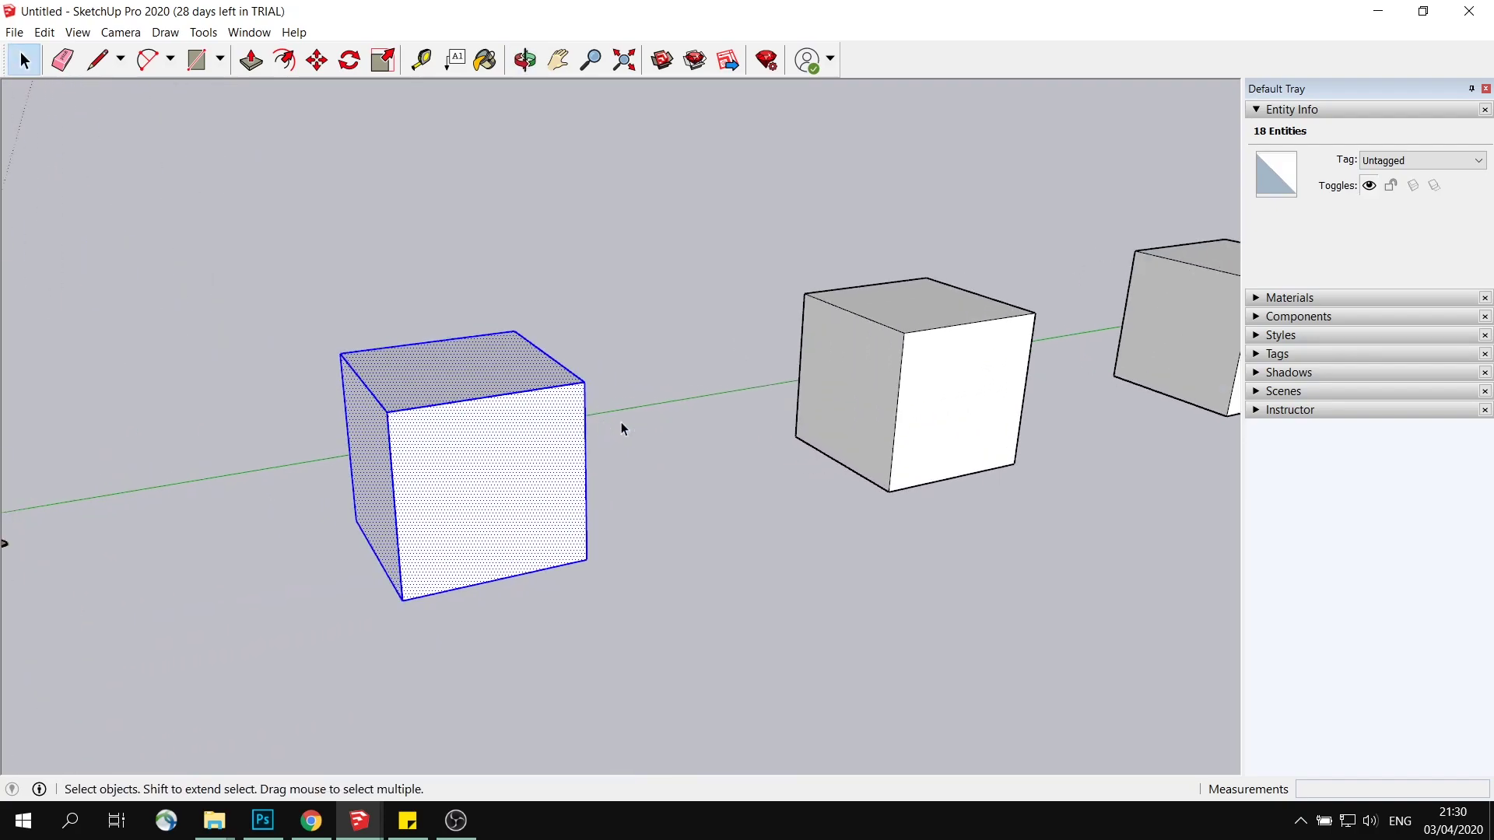
click(720, 471)
Step: Select the first cube of the row once more and deselect it
middle_drag(770, 448, 428, 420)
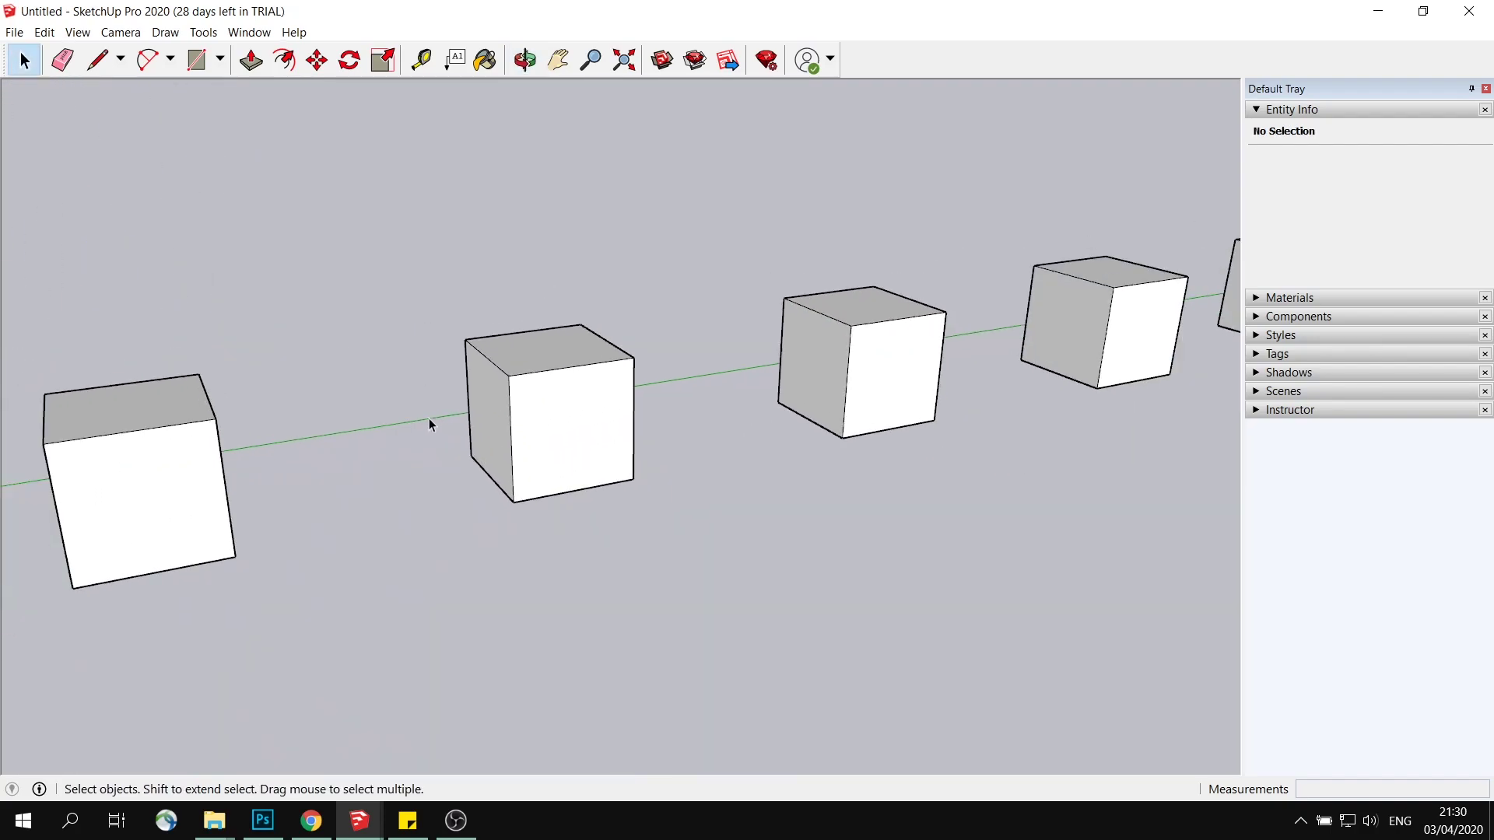
shift+middle_drag(184, 428, 232, 539)
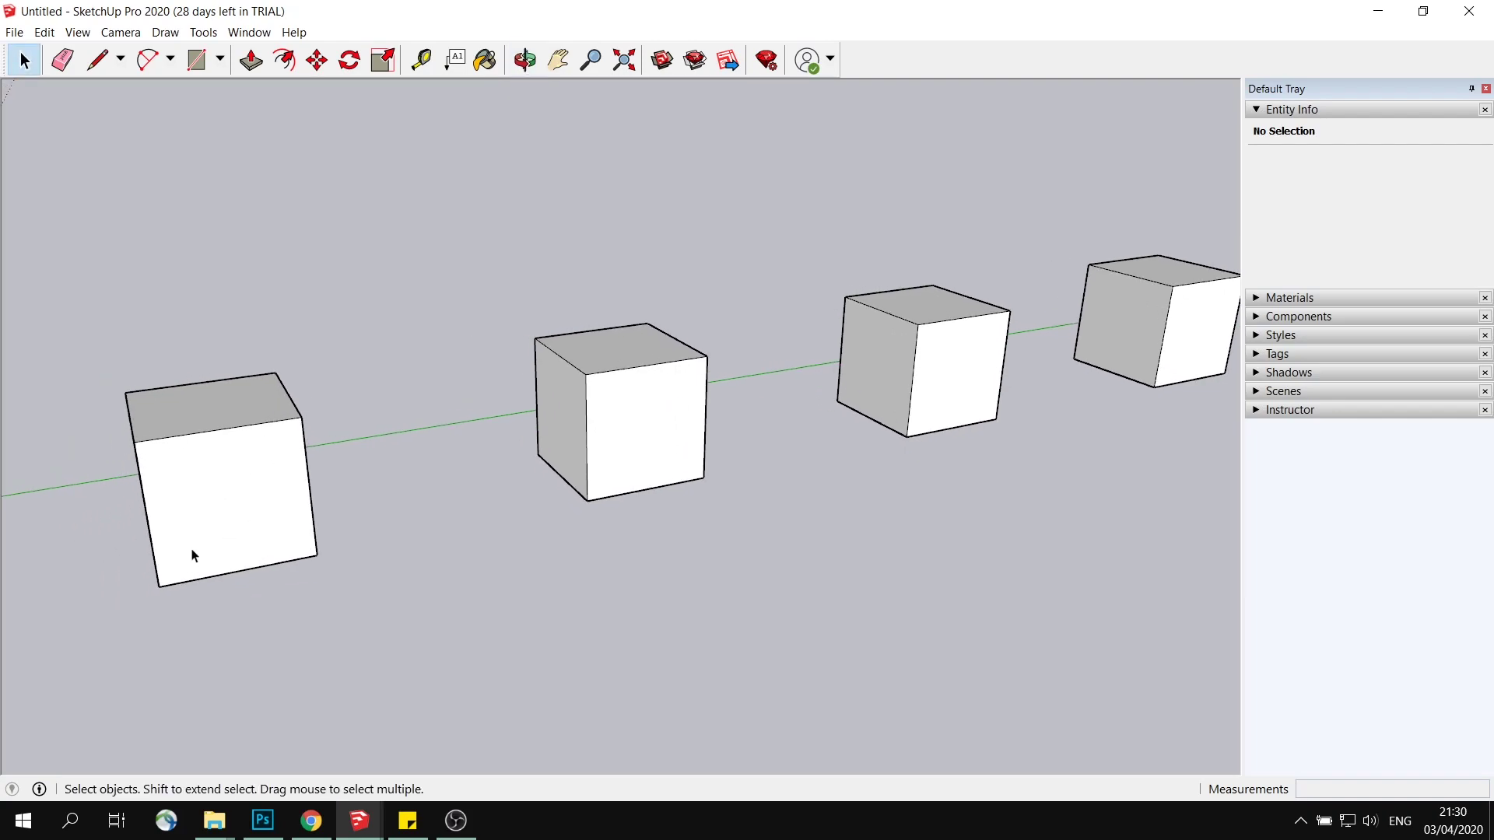
drag(88, 689, 88, 688)
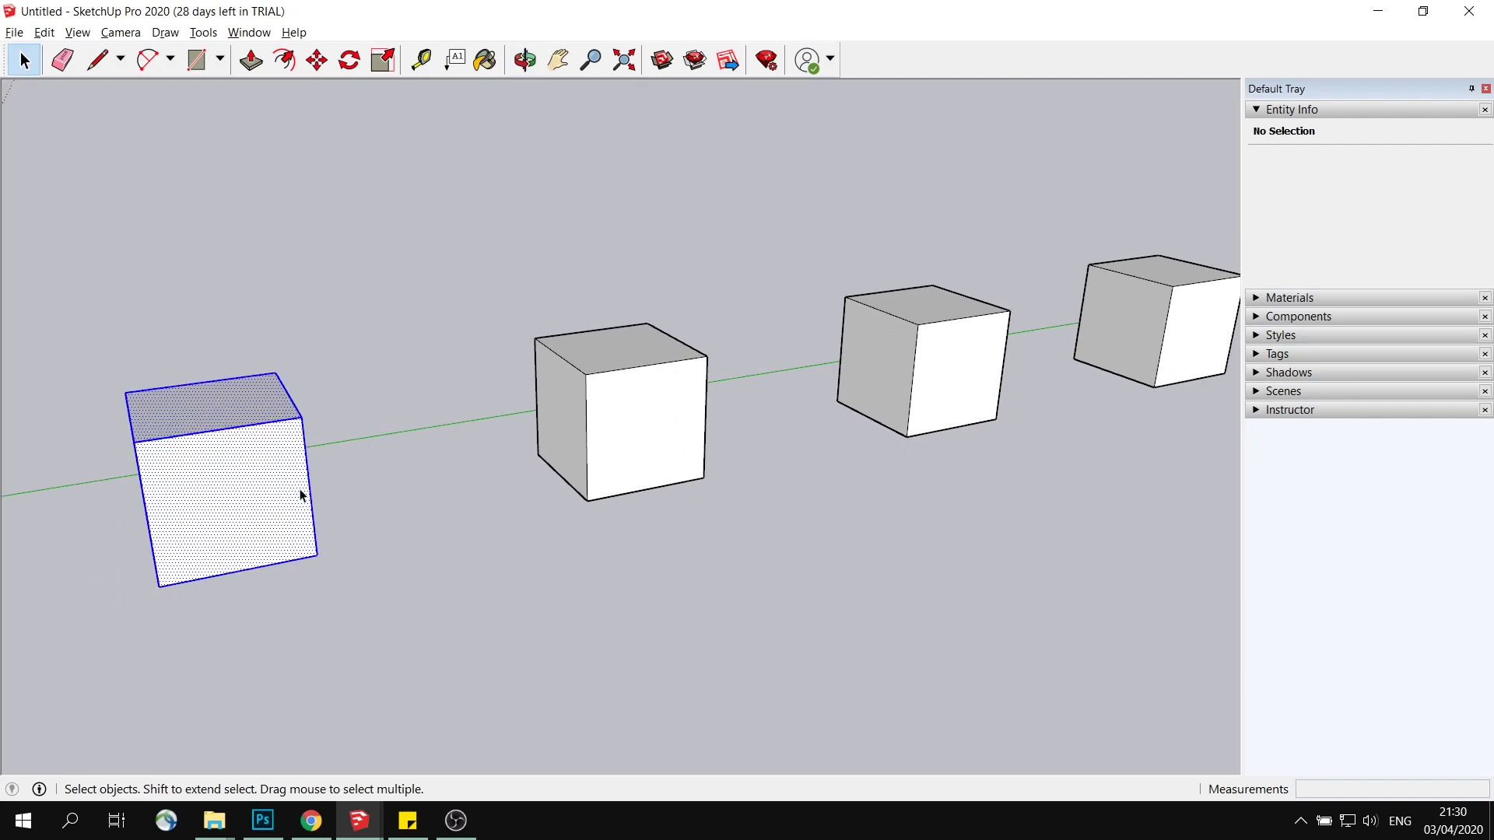
middle_drag(300, 494, 496, 482)
click(497, 482)
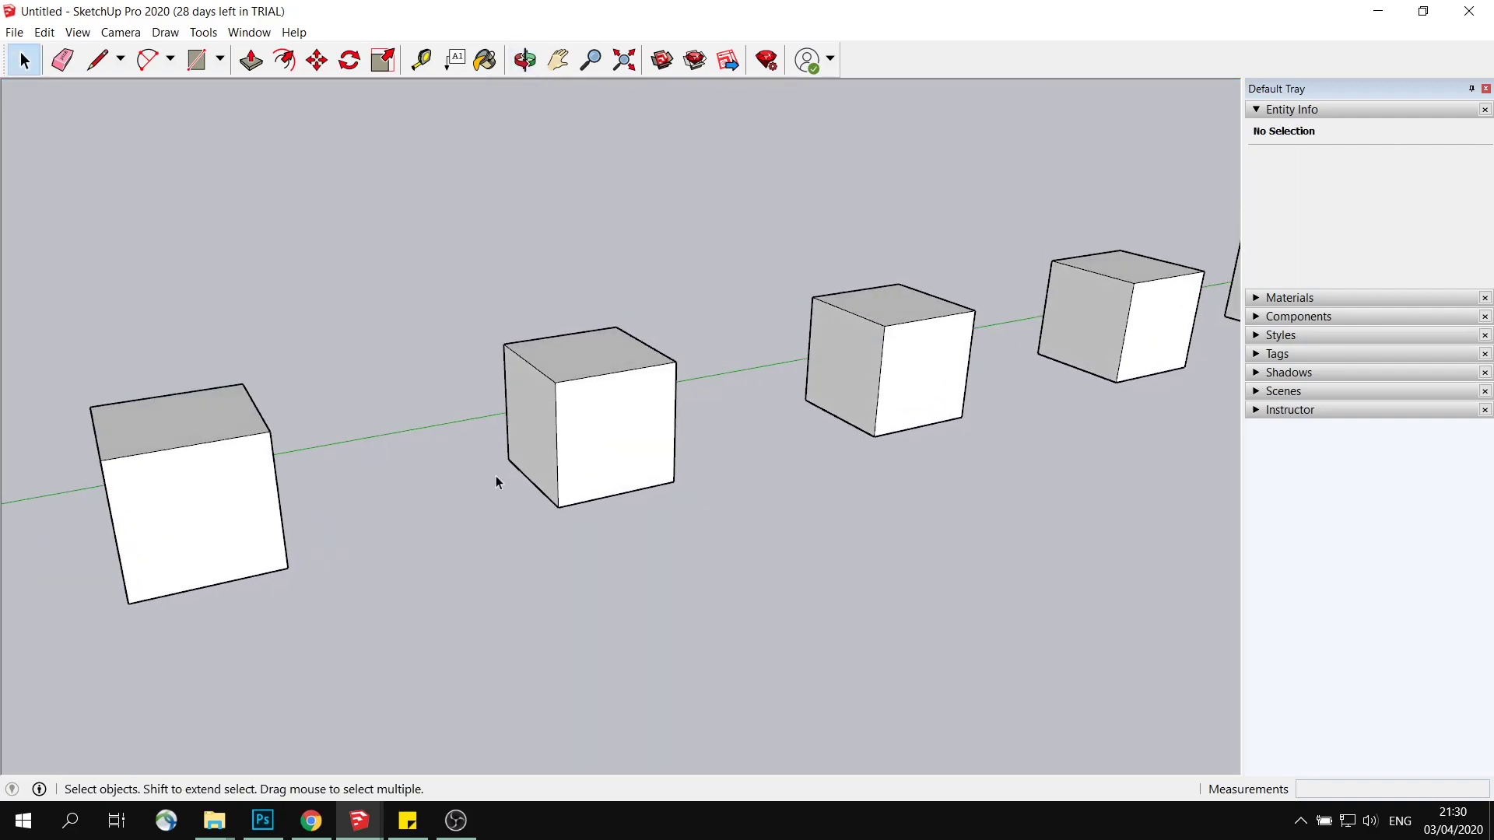
Step: Select all faces and edges of the second cube in the row, view it up close, and deselect it
mouse_move(464, 296)
middle_down()
mouse_move(427, 293)
mouse_move(450, 287)
middle_up()
drag(449, 285, 751, 574)
middle_drag(749, 574, 602, 360)
scroll(602, 360, up, 5)
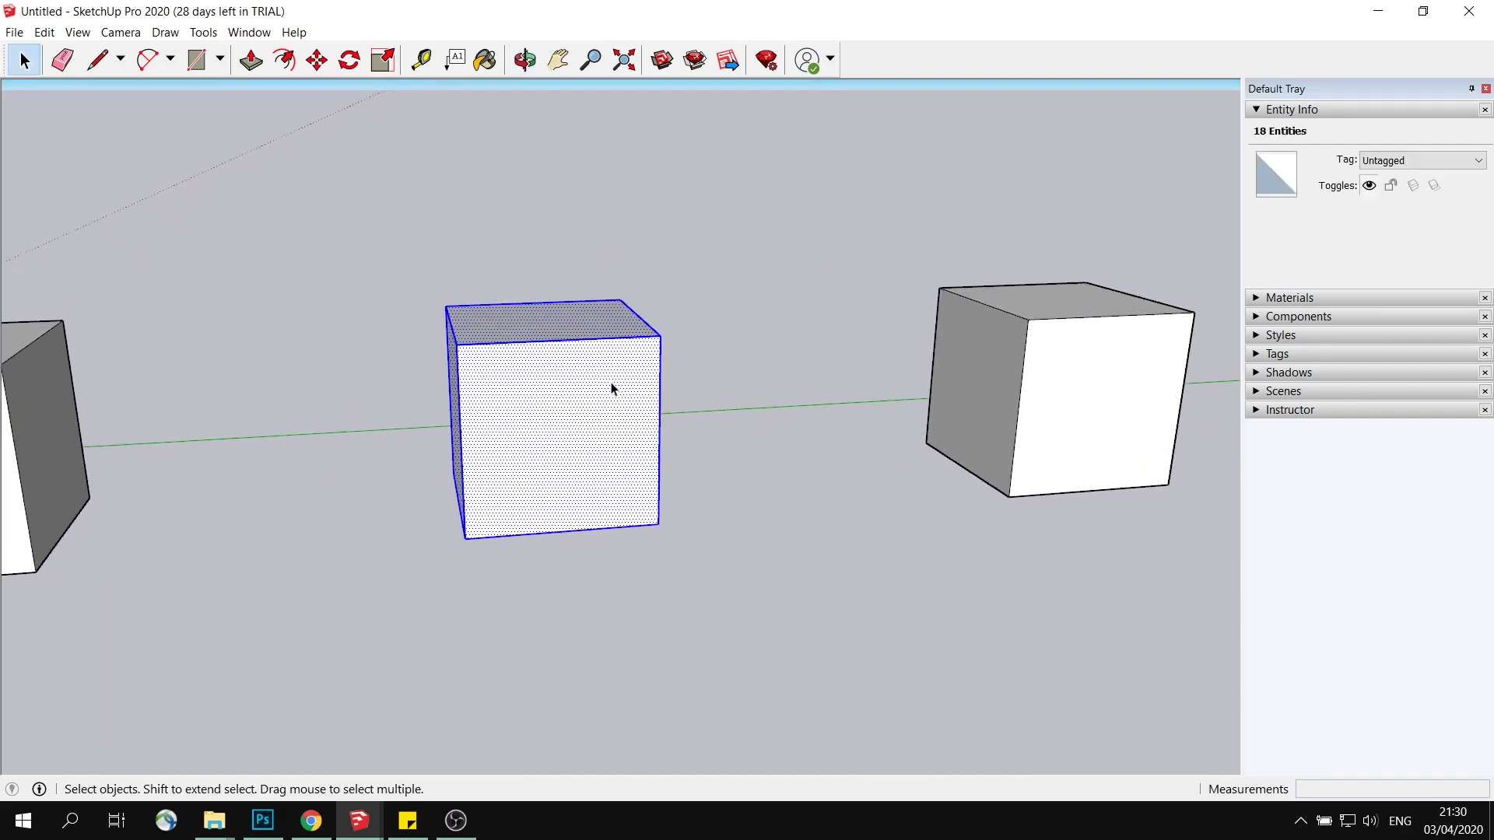
scroll(417, 266, down, 3)
drag(320, 200, 349, 320)
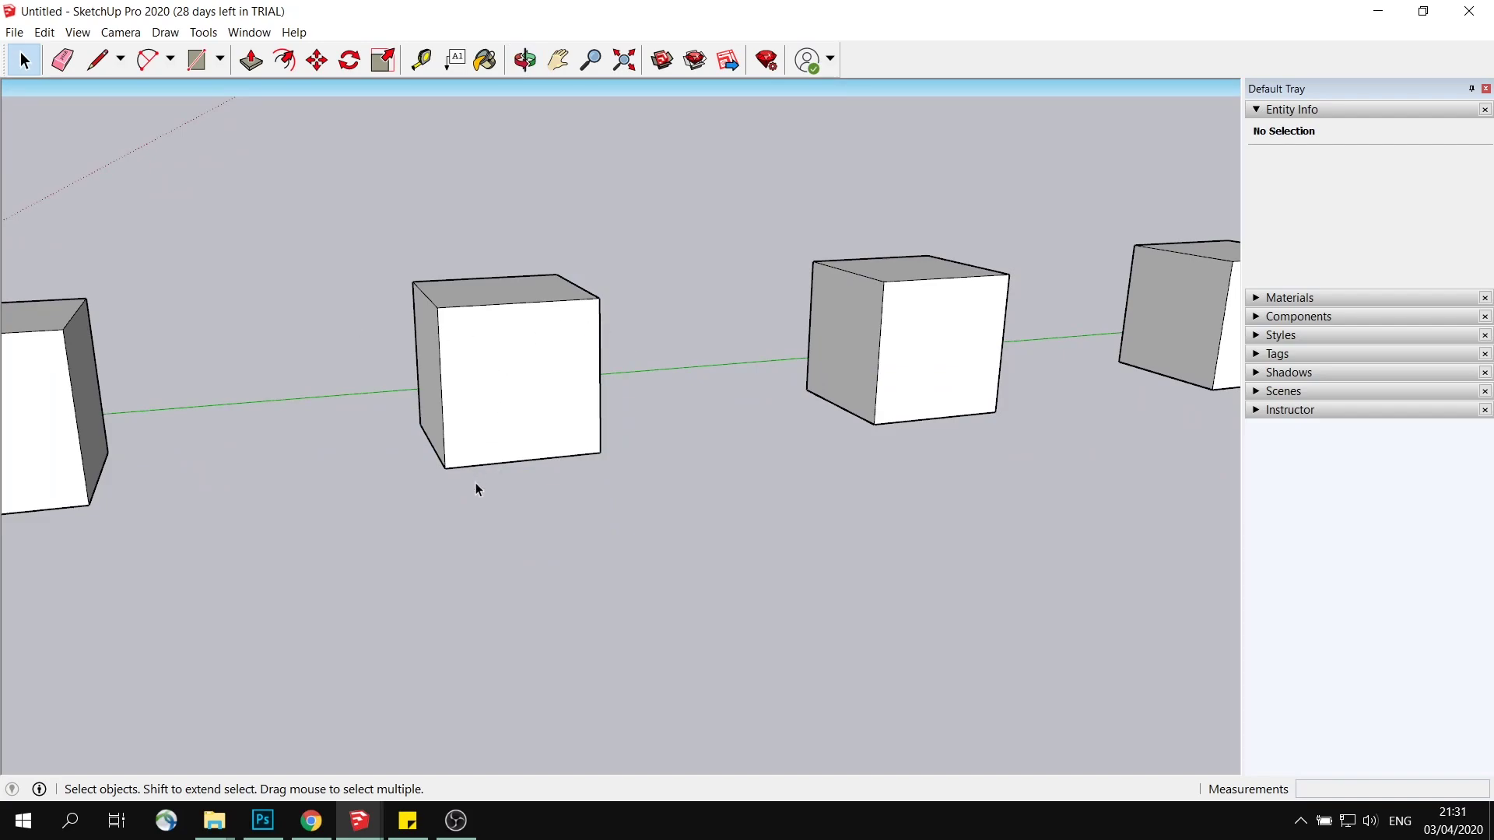
Step: Draw two horizontal lines across the second cube's front face, one at mid-height and one halfway between it and the top edge
click(443, 441)
key(l)
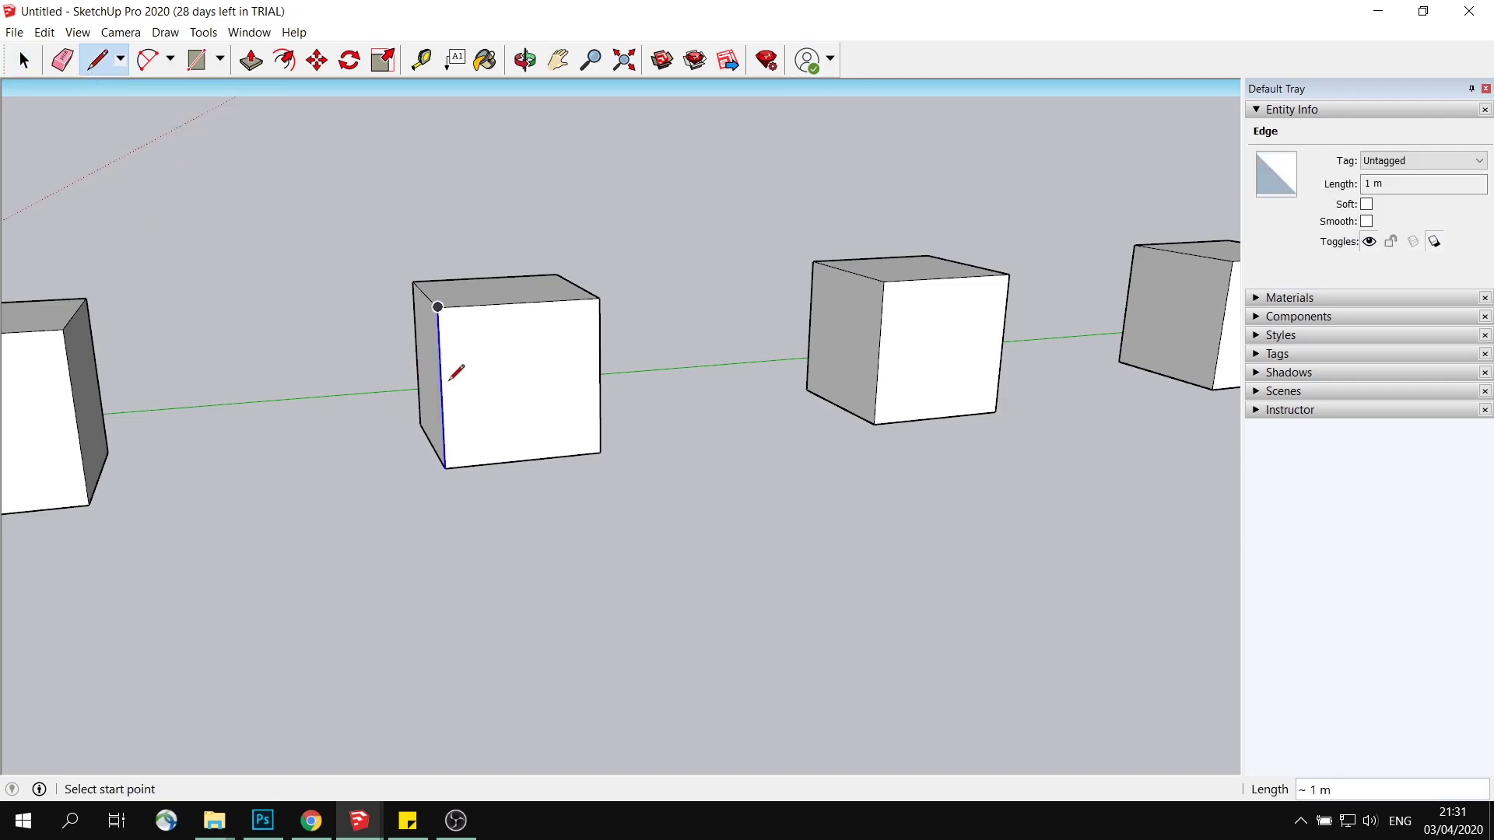
click(601, 377)
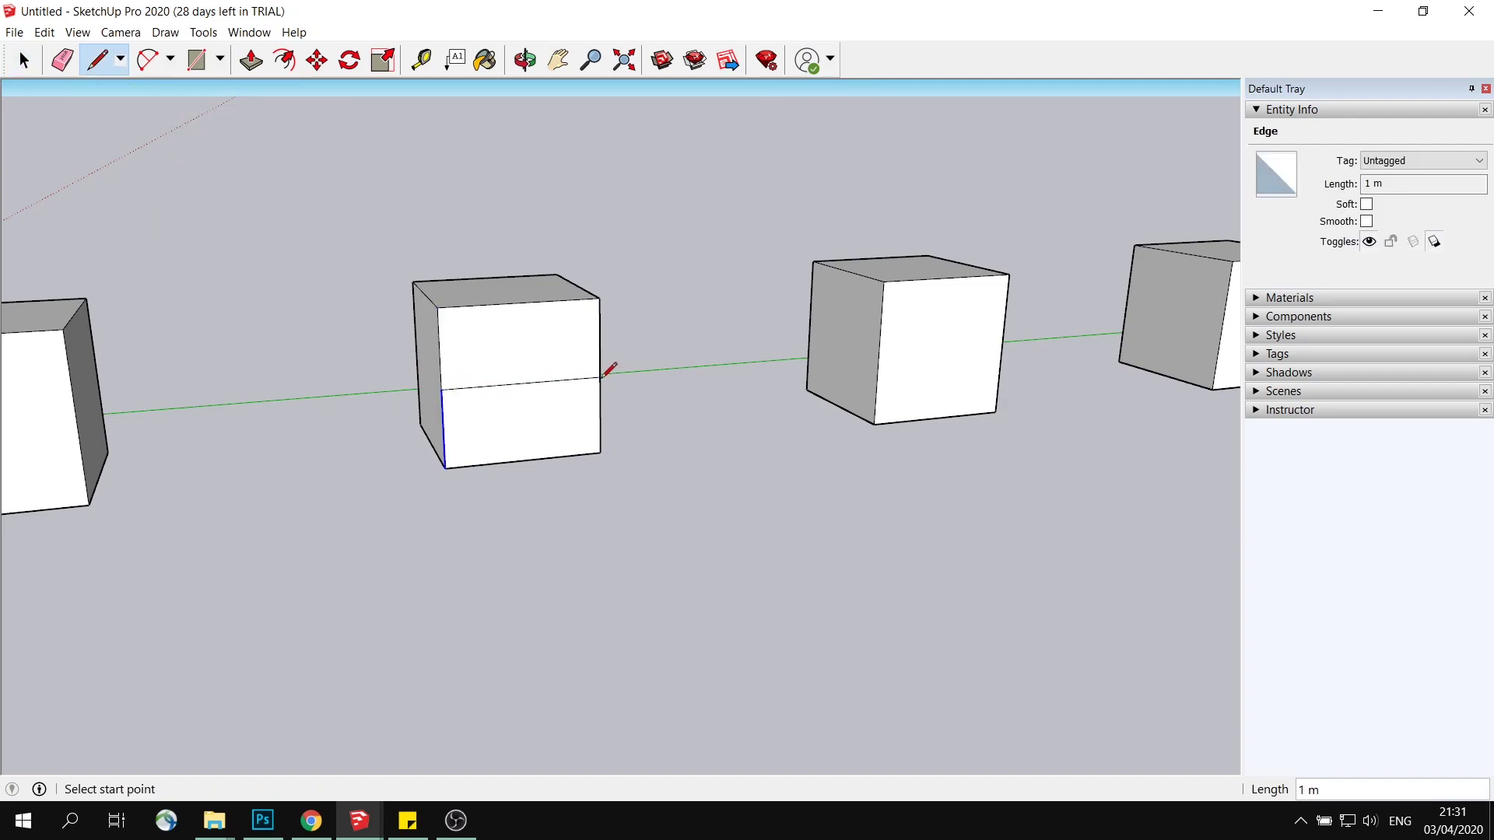
click(600, 337)
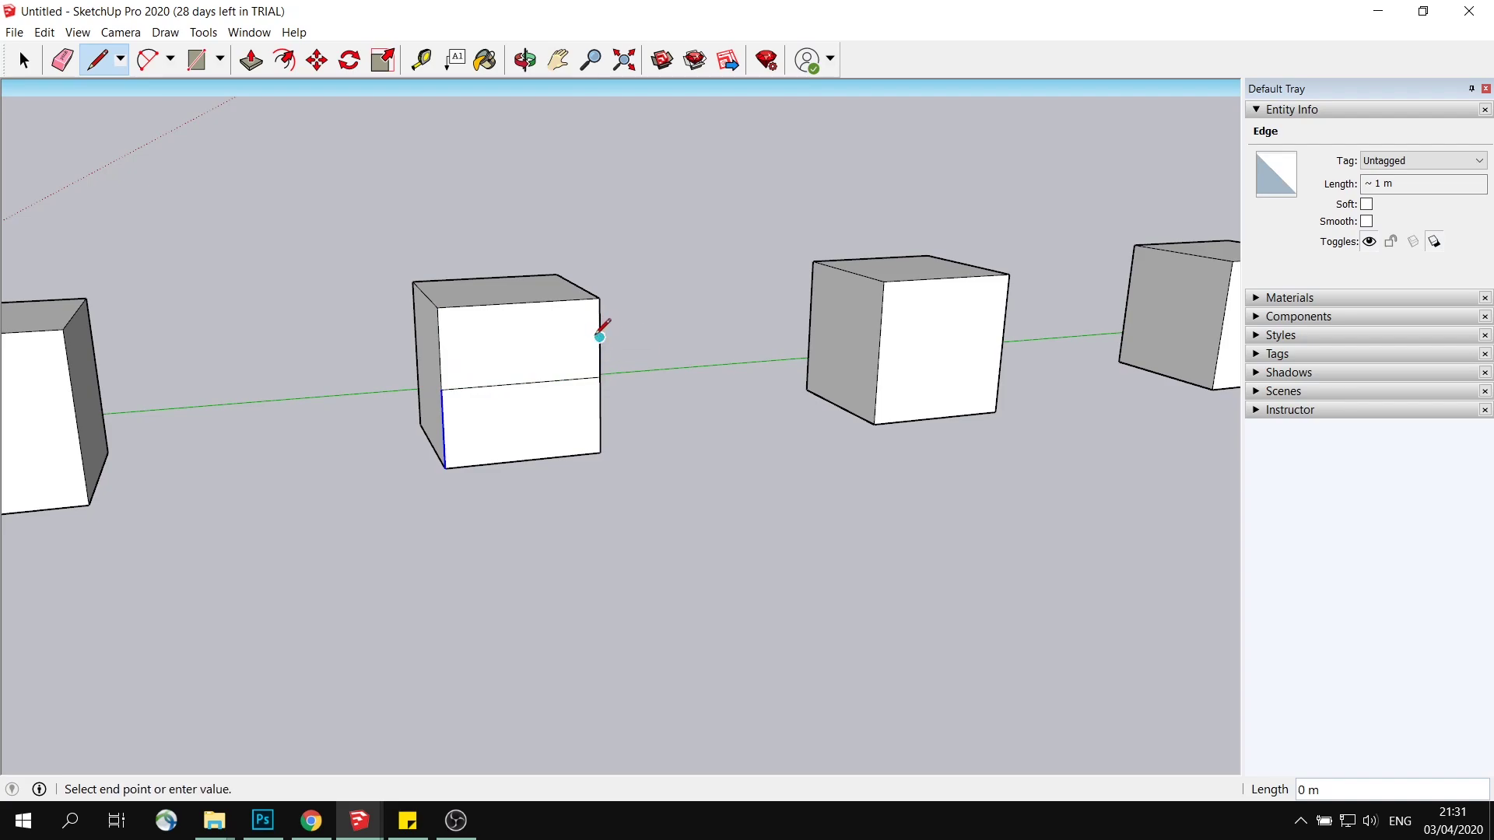
click(440, 348)
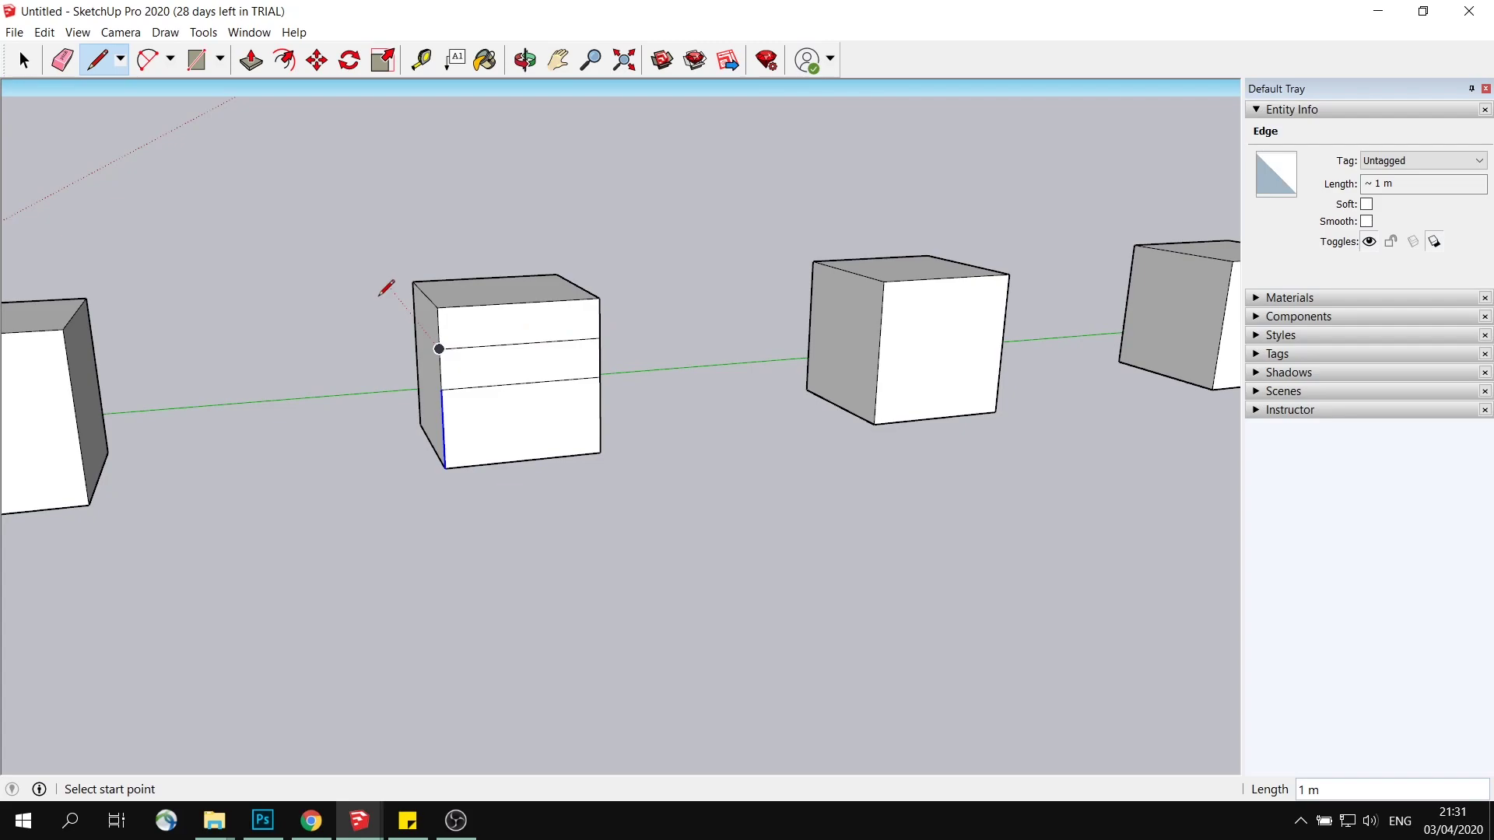
Step: Draw a 90-degree arc on that face, centred on the lower corner farthest from the figure, from the upper line's end to the bottom edge
middle_drag(387, 288, 501, 343)
scroll(477, 330, up, 3)
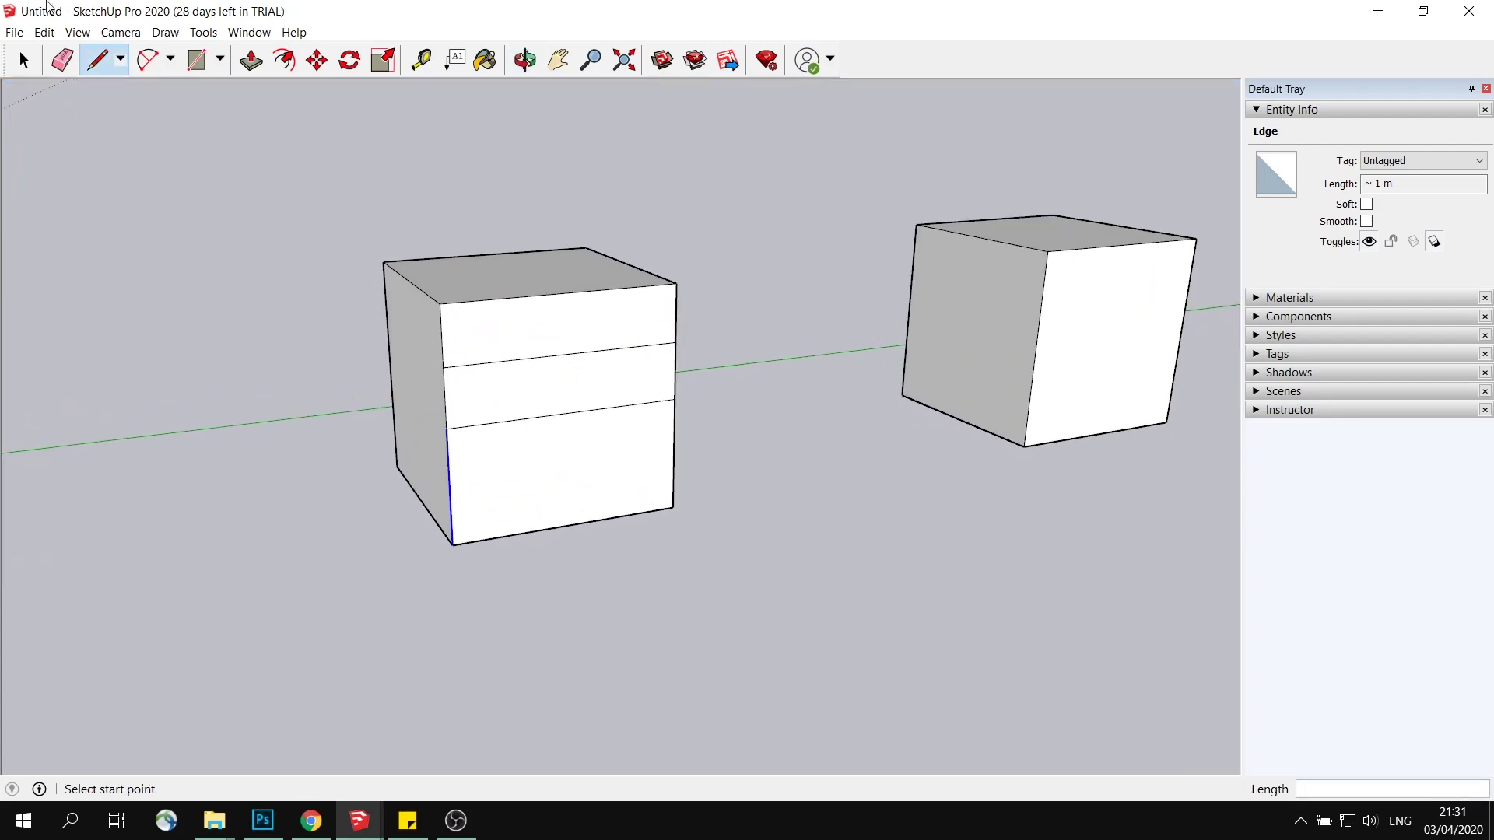
click(147, 61)
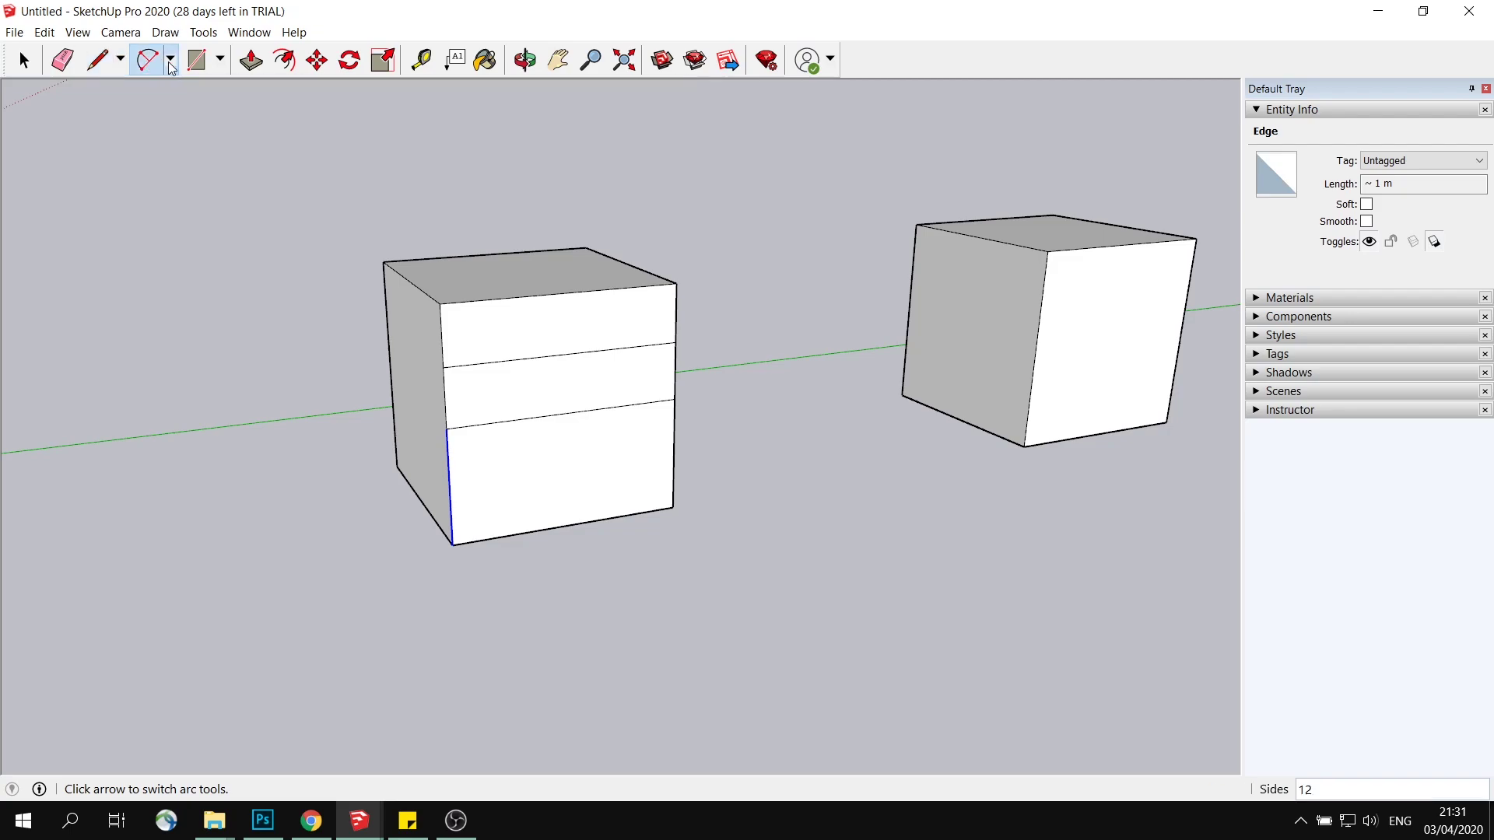
click(169, 64)
click(195, 87)
click(171, 64)
click(167, 87)
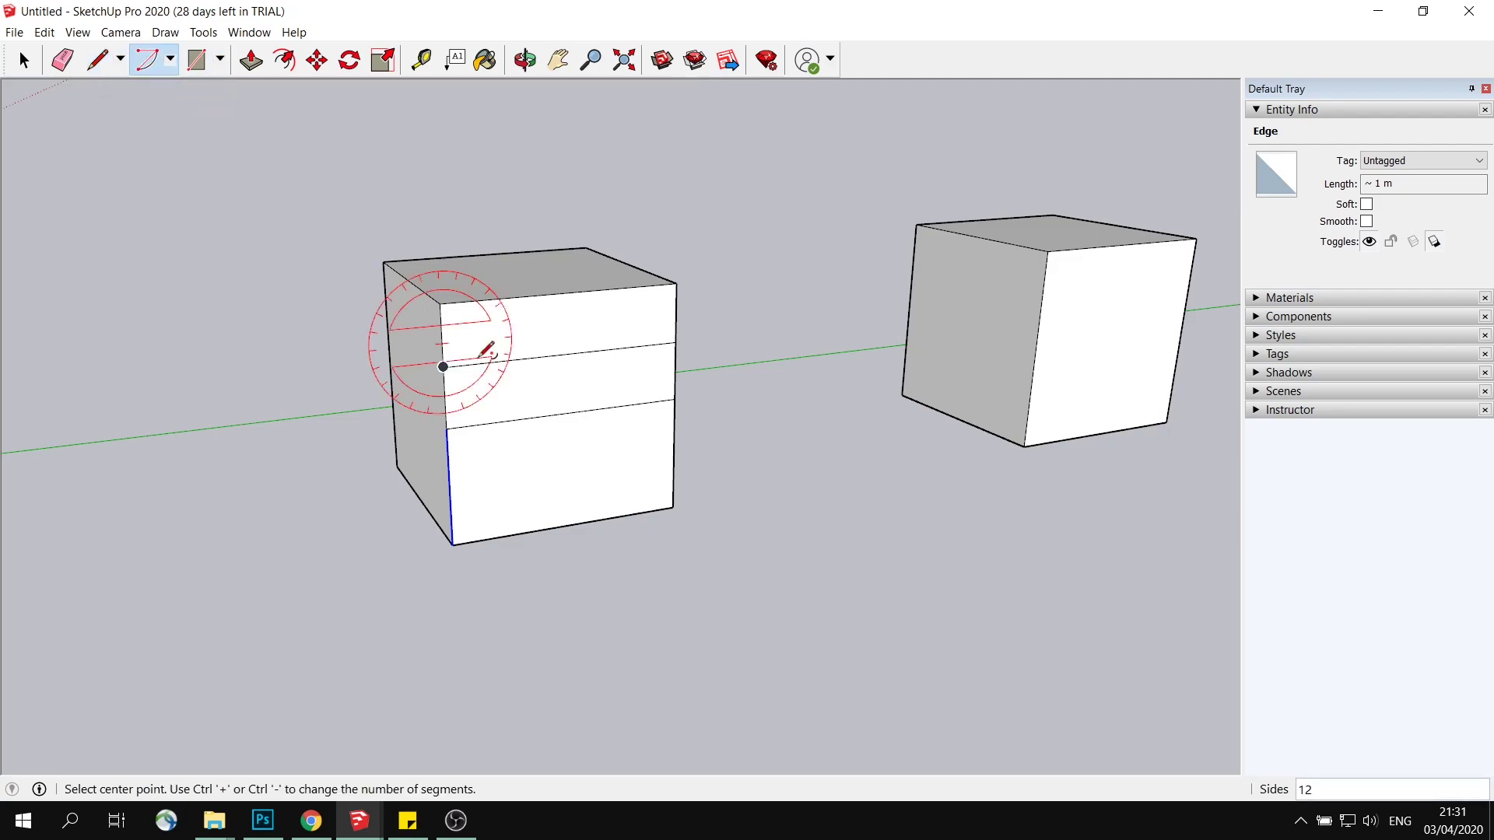
click(673, 506)
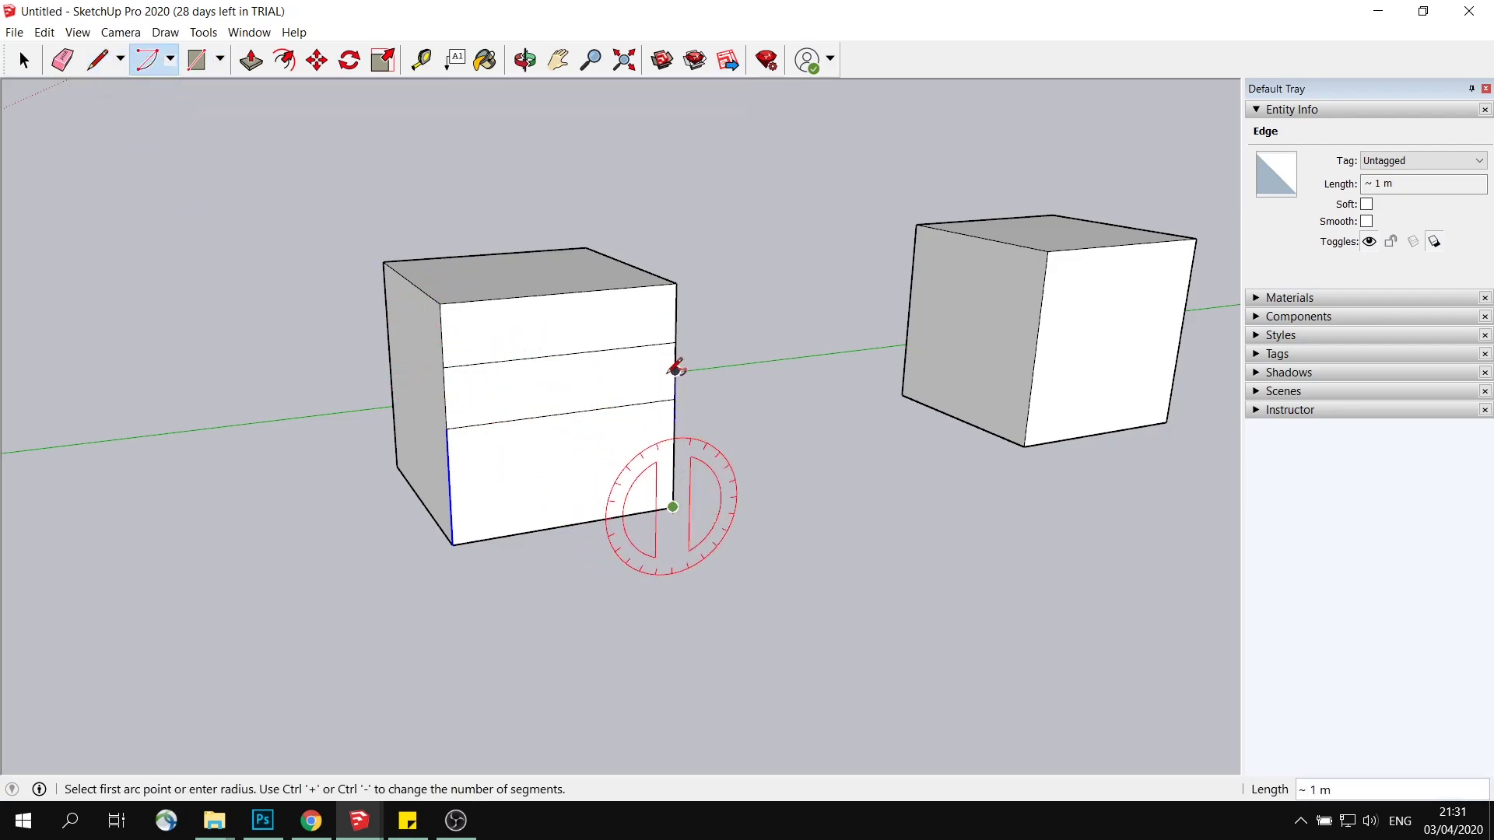
click(676, 342)
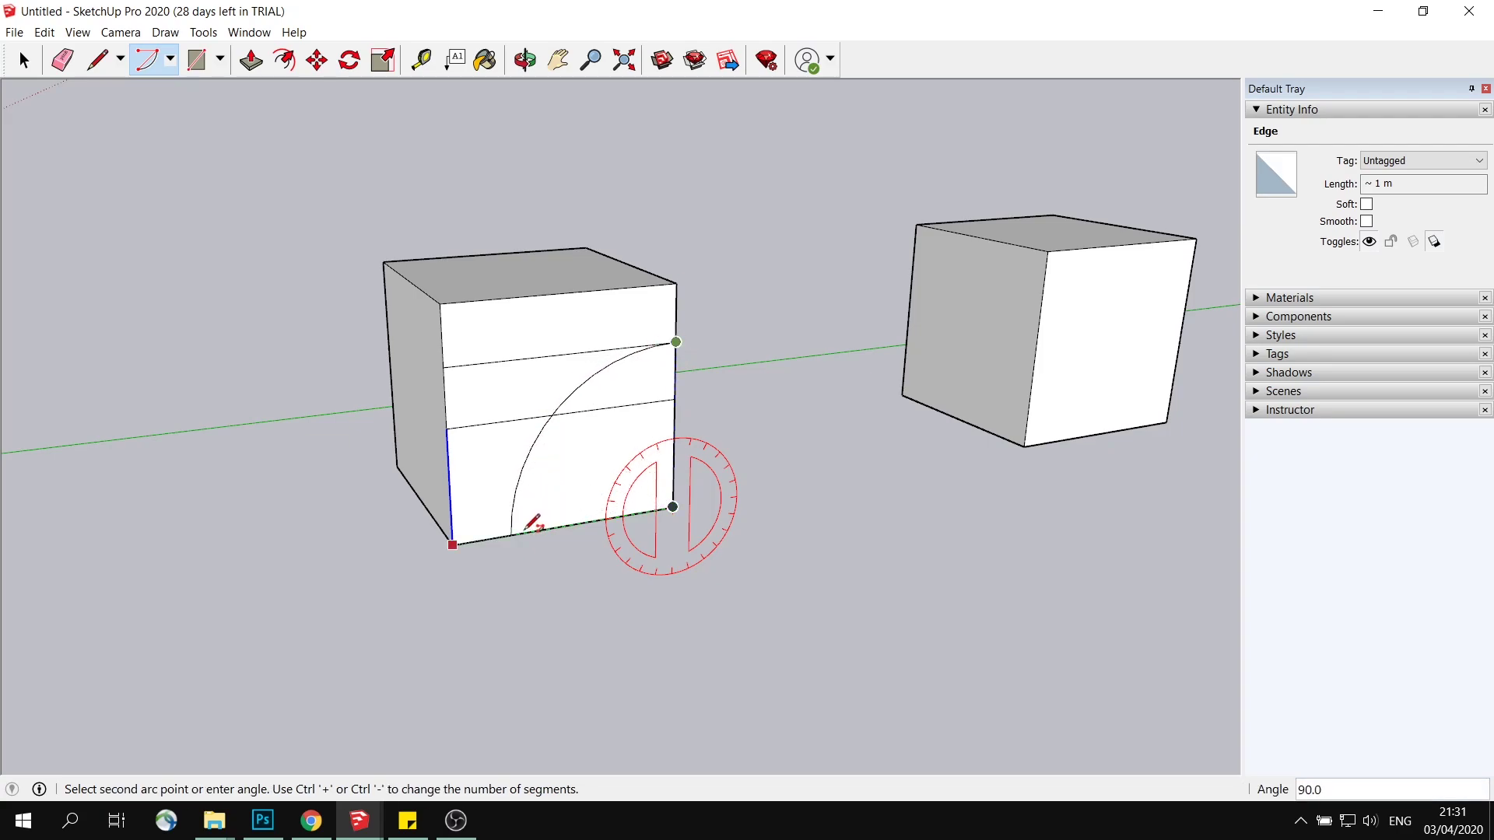
click(514, 532)
Step: Delete both horizontal lines from the second cube's front face, keeping only the arc
click(23, 60)
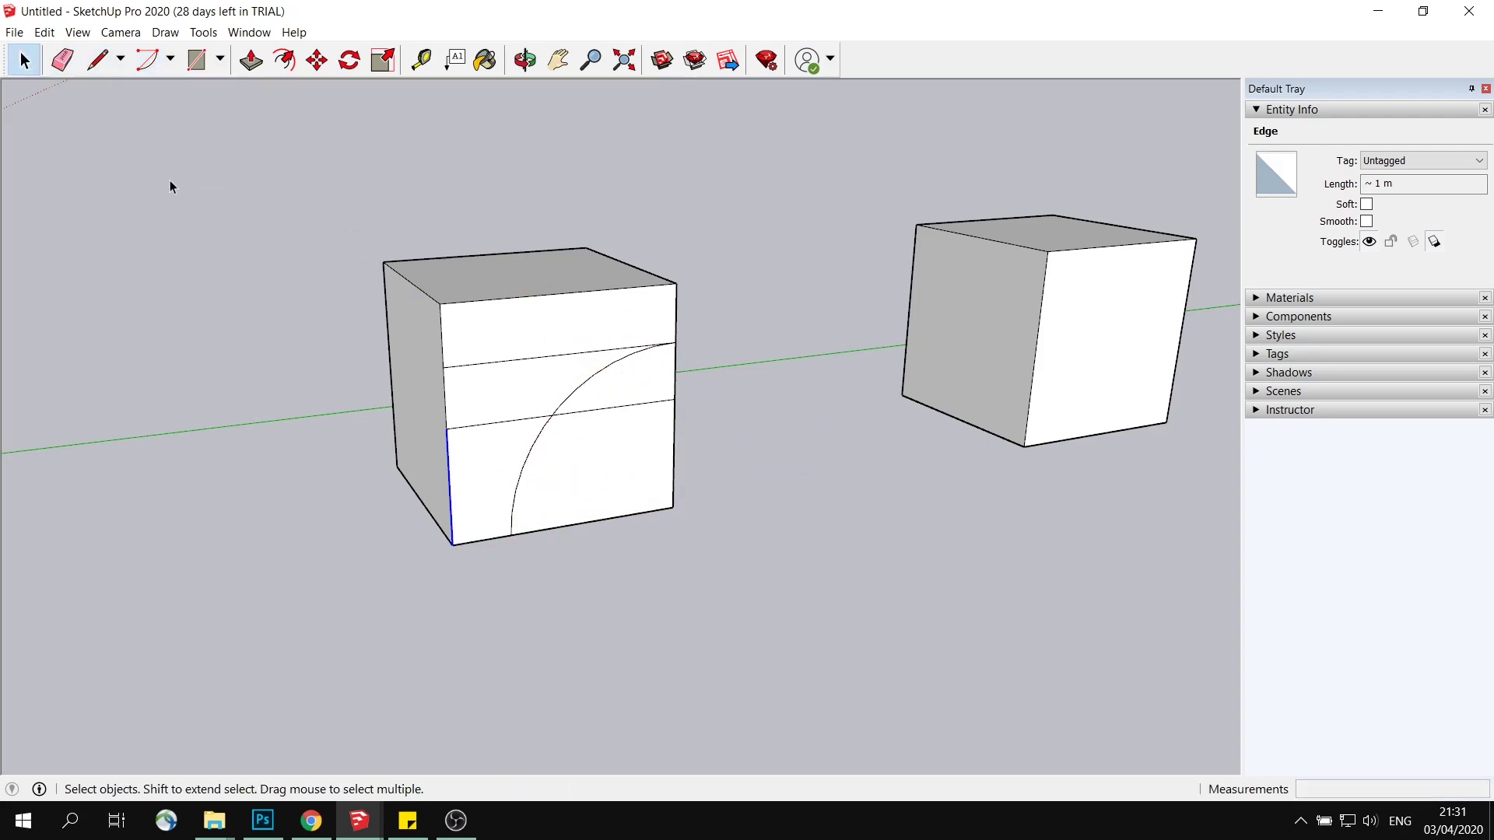
click(502, 424)
click(497, 427)
click(583, 412)
click(543, 359)
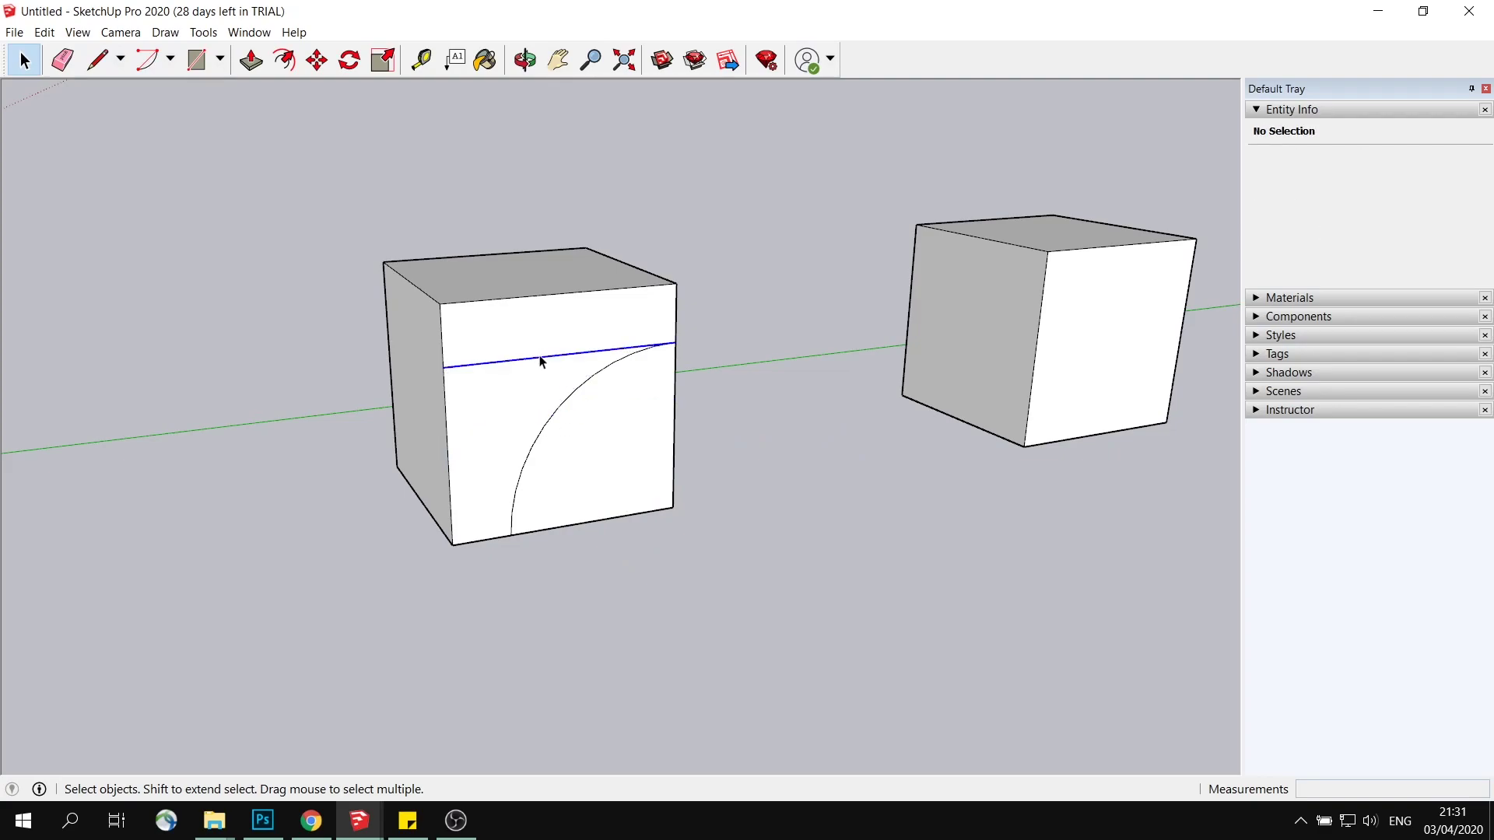
key(Delete)
Step: Push the quarter-circle face through the full depth of the second cube to cut away the curved corner
click(629, 425)
middle_drag(661, 360, 352, 348)
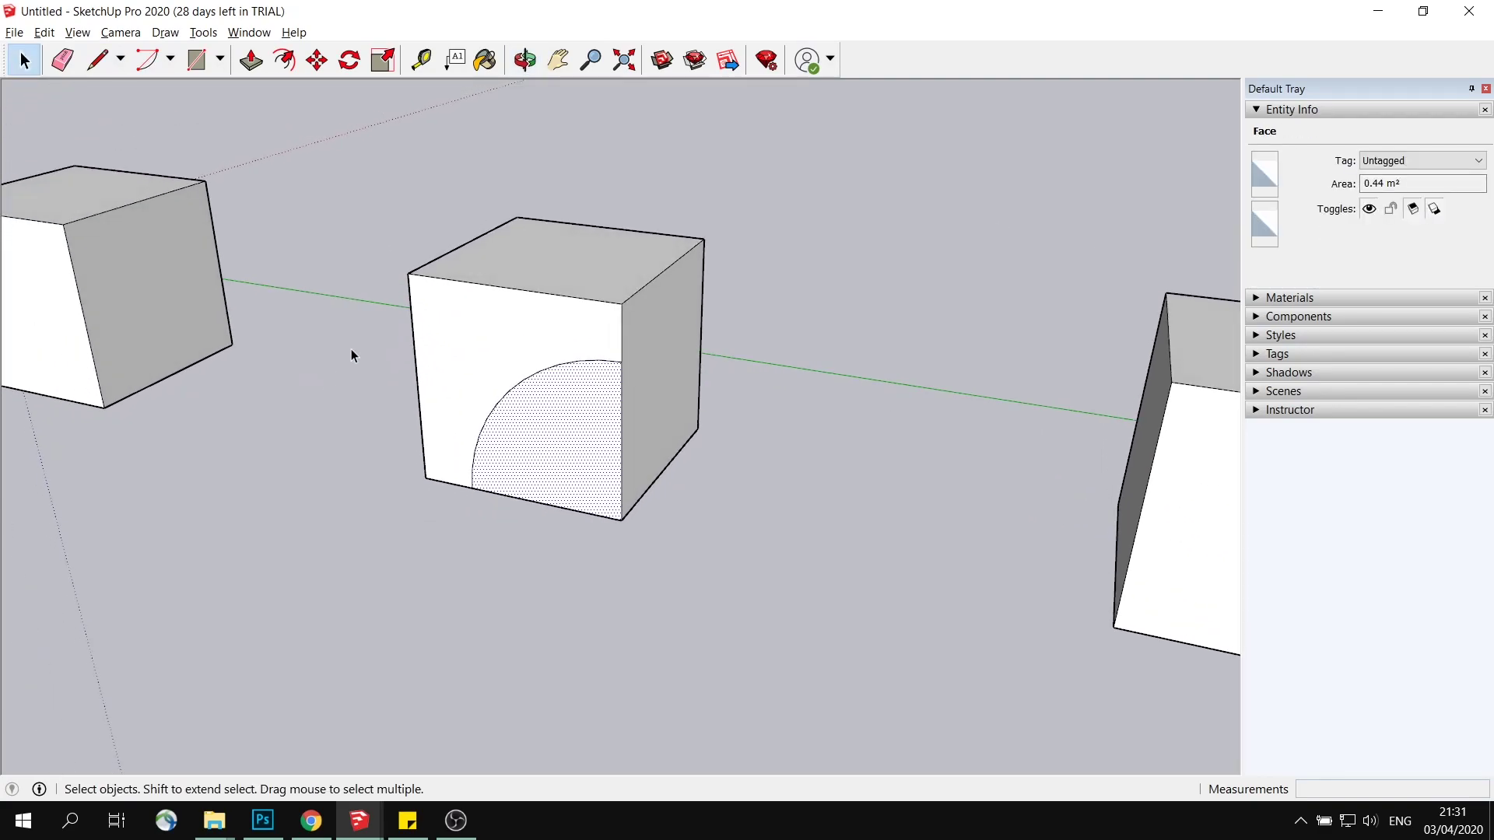
click(250, 59)
drag(578, 391, 677, 394)
key(space)
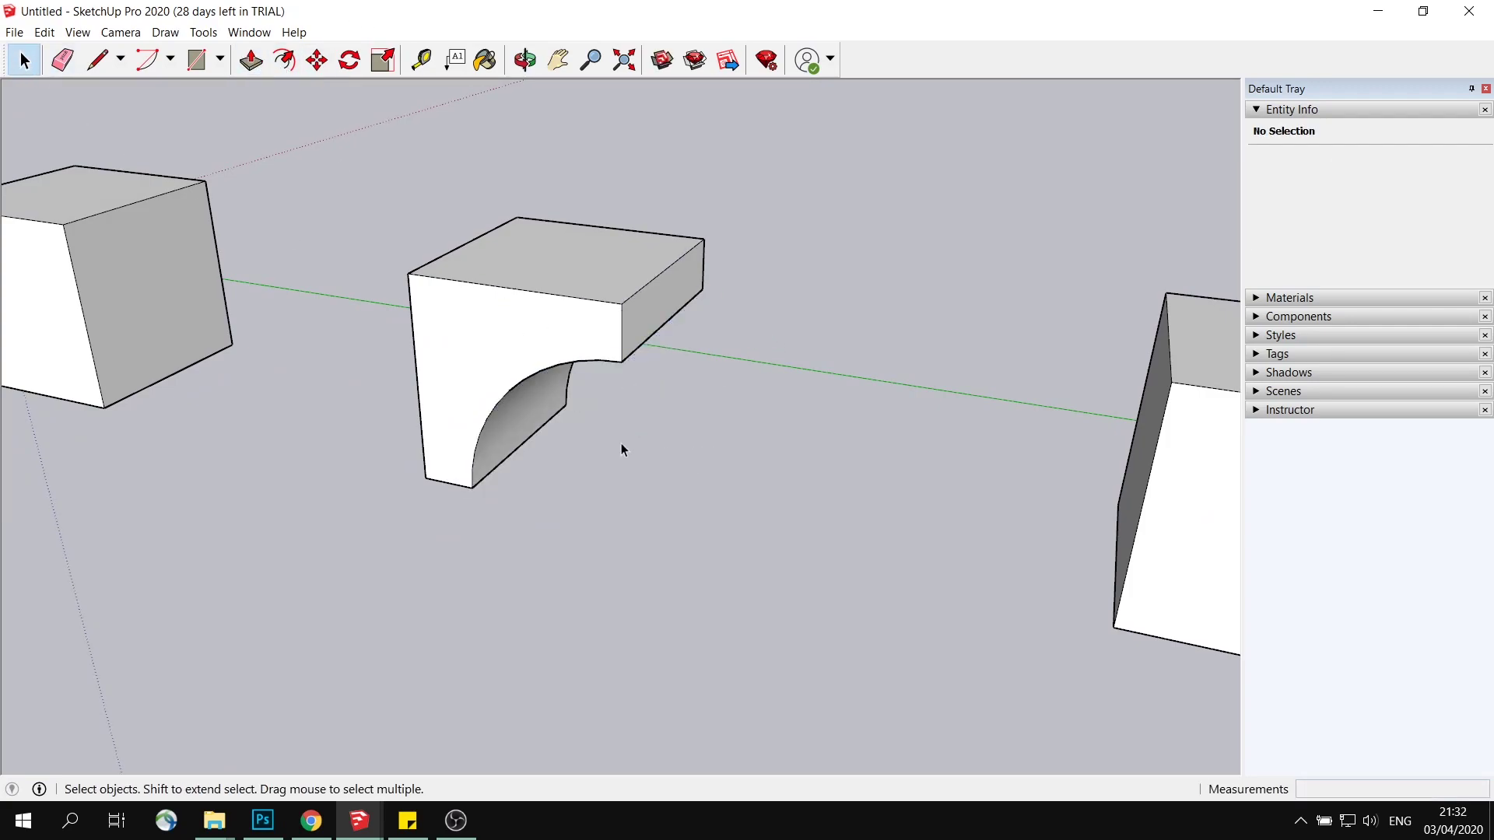
Step: Draw two horizontal lines across the third cube's front face, at half and three-quarters of its height
middle_drag(621, 450, 787, 390)
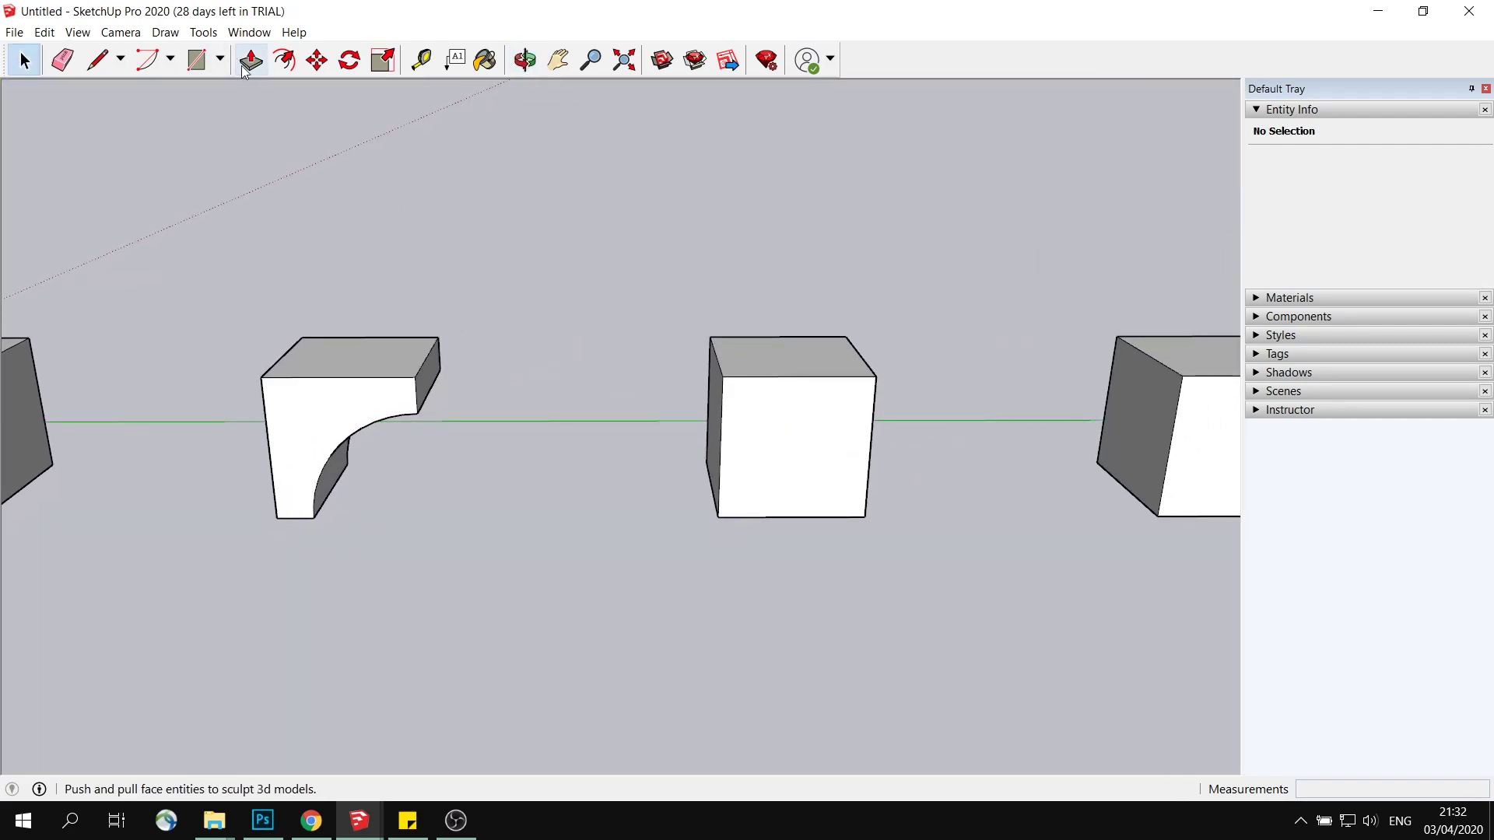
click(99, 60)
middle_drag(831, 450, 848, 393)
click(730, 438)
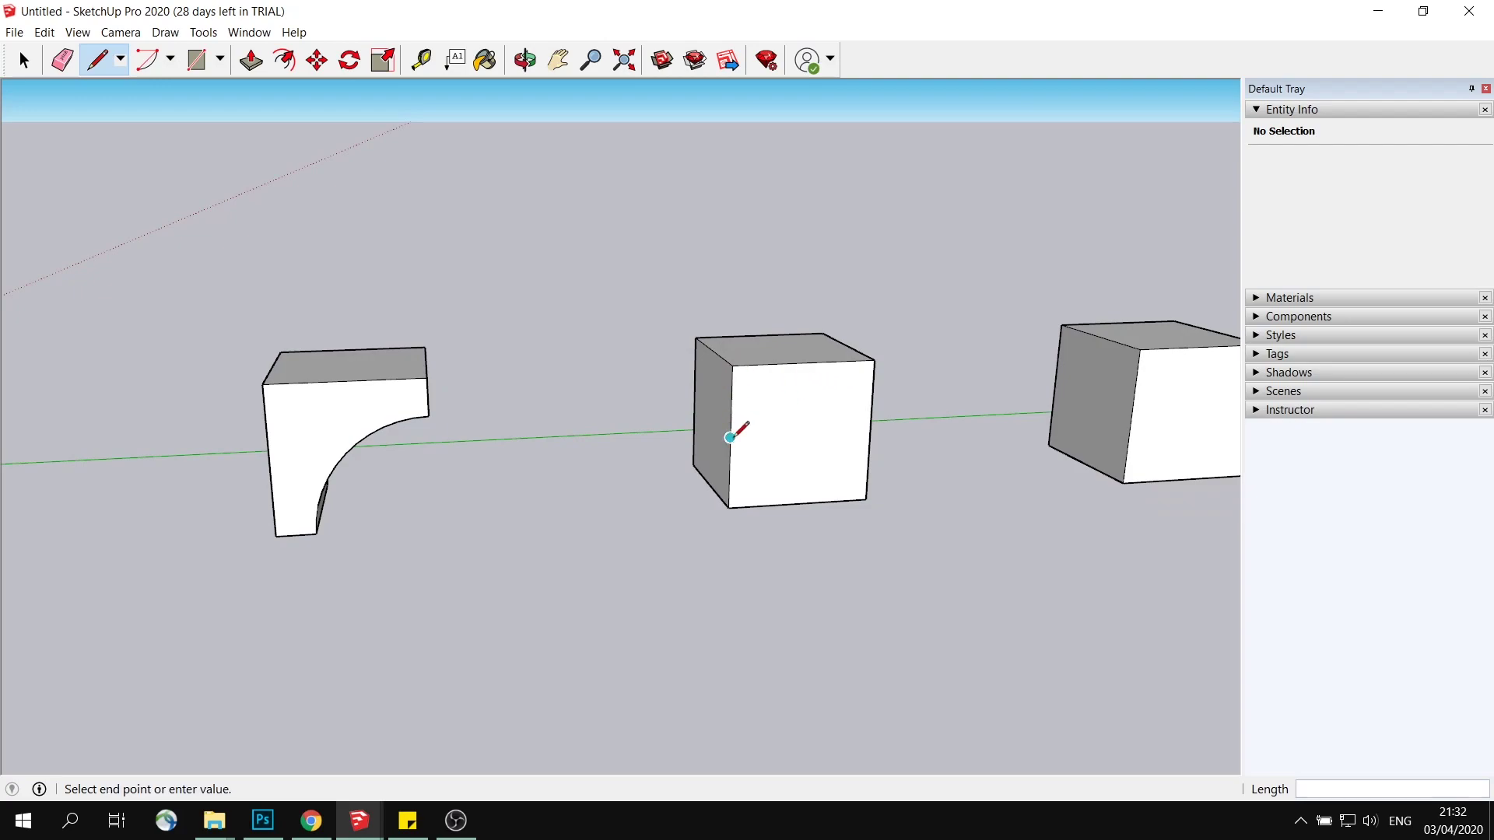
click(870, 431)
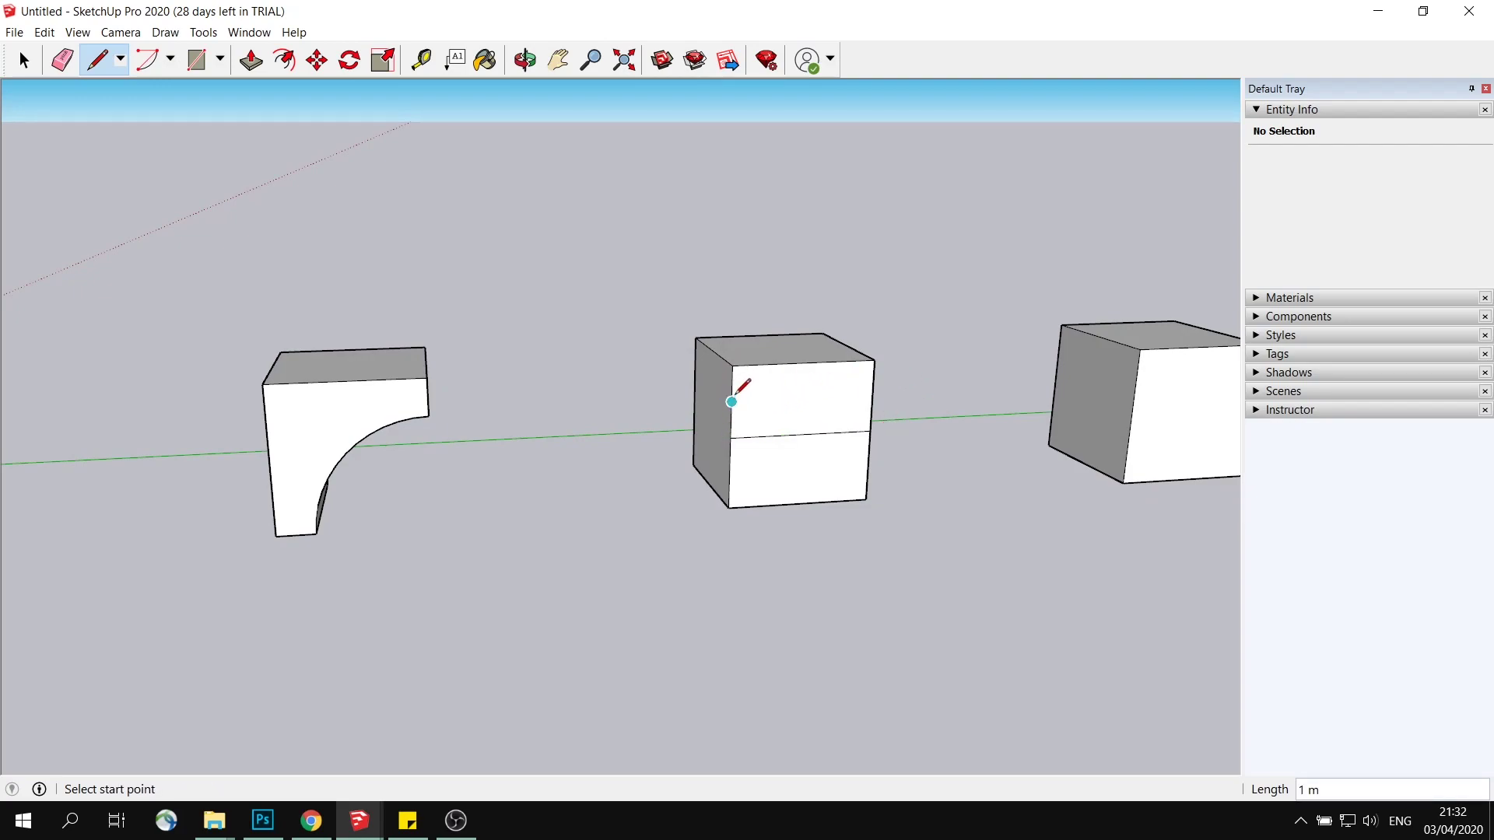
click(732, 401)
click(871, 396)
Step: Delete the third cube's mid-height line and push the face below the remaining line back 1 m, leaving a thin slab
click(24, 65)
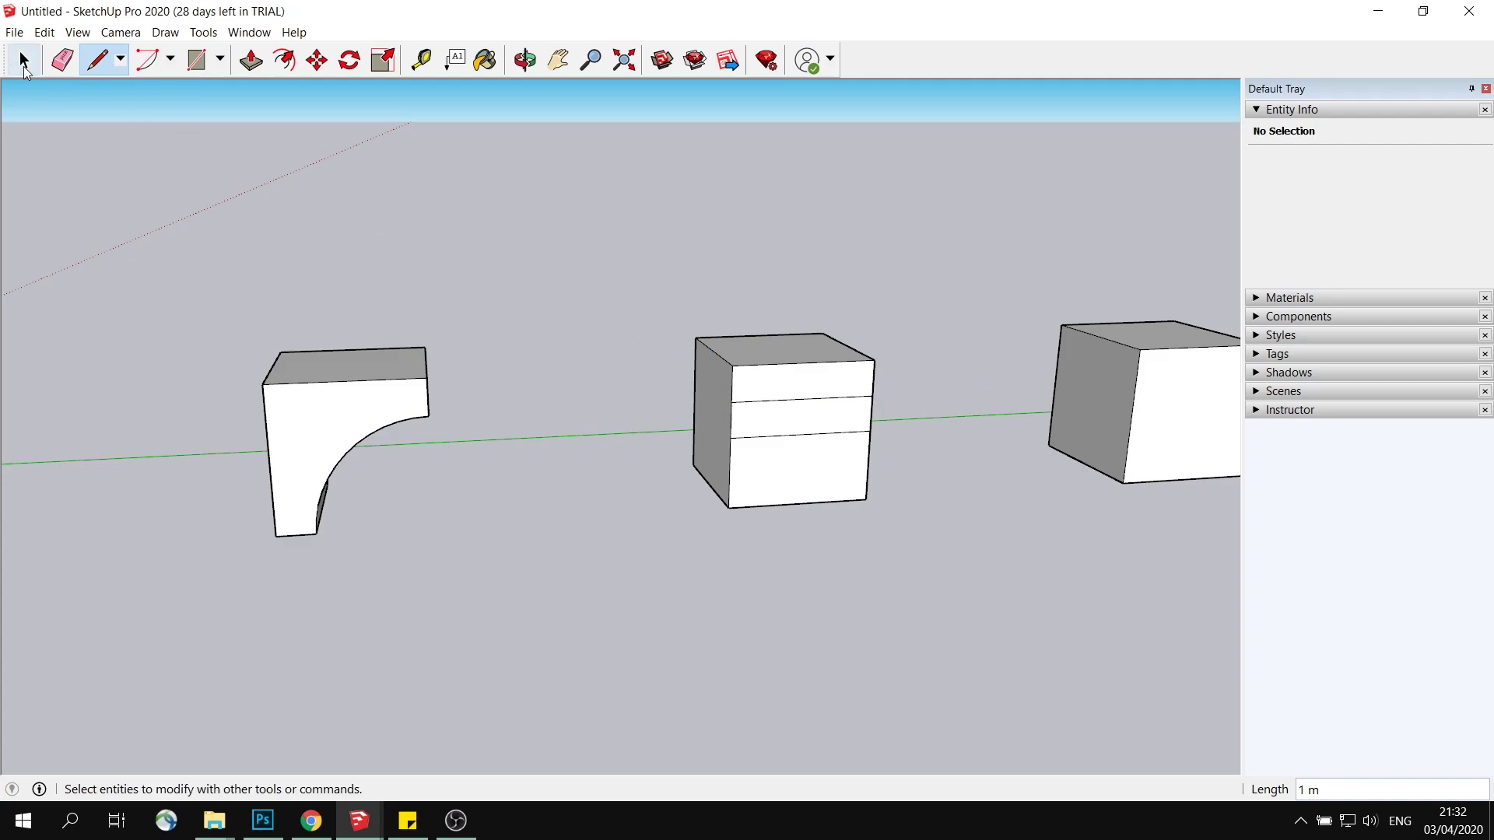
click(25, 63)
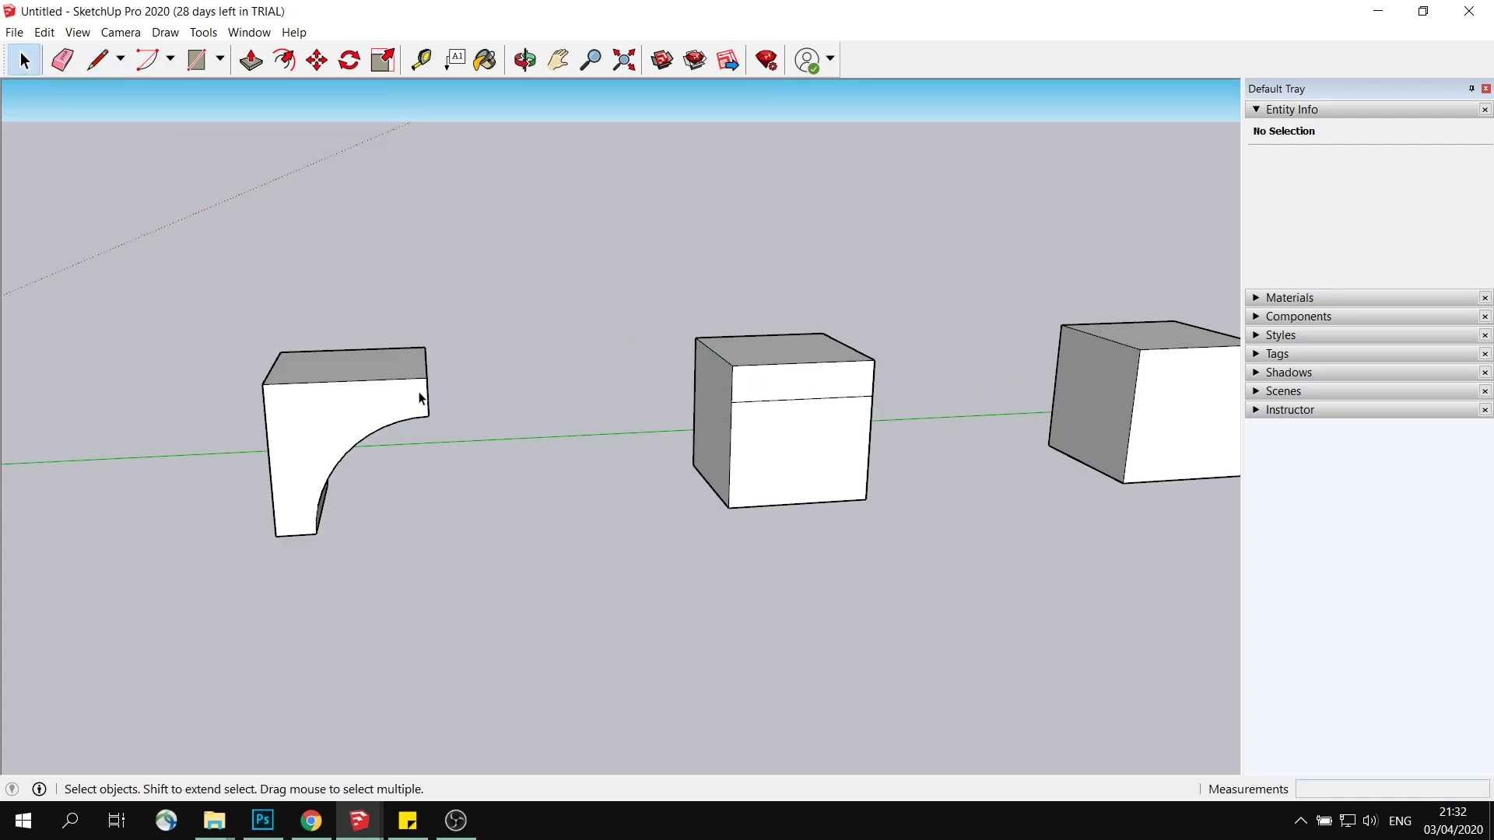
click(783, 452)
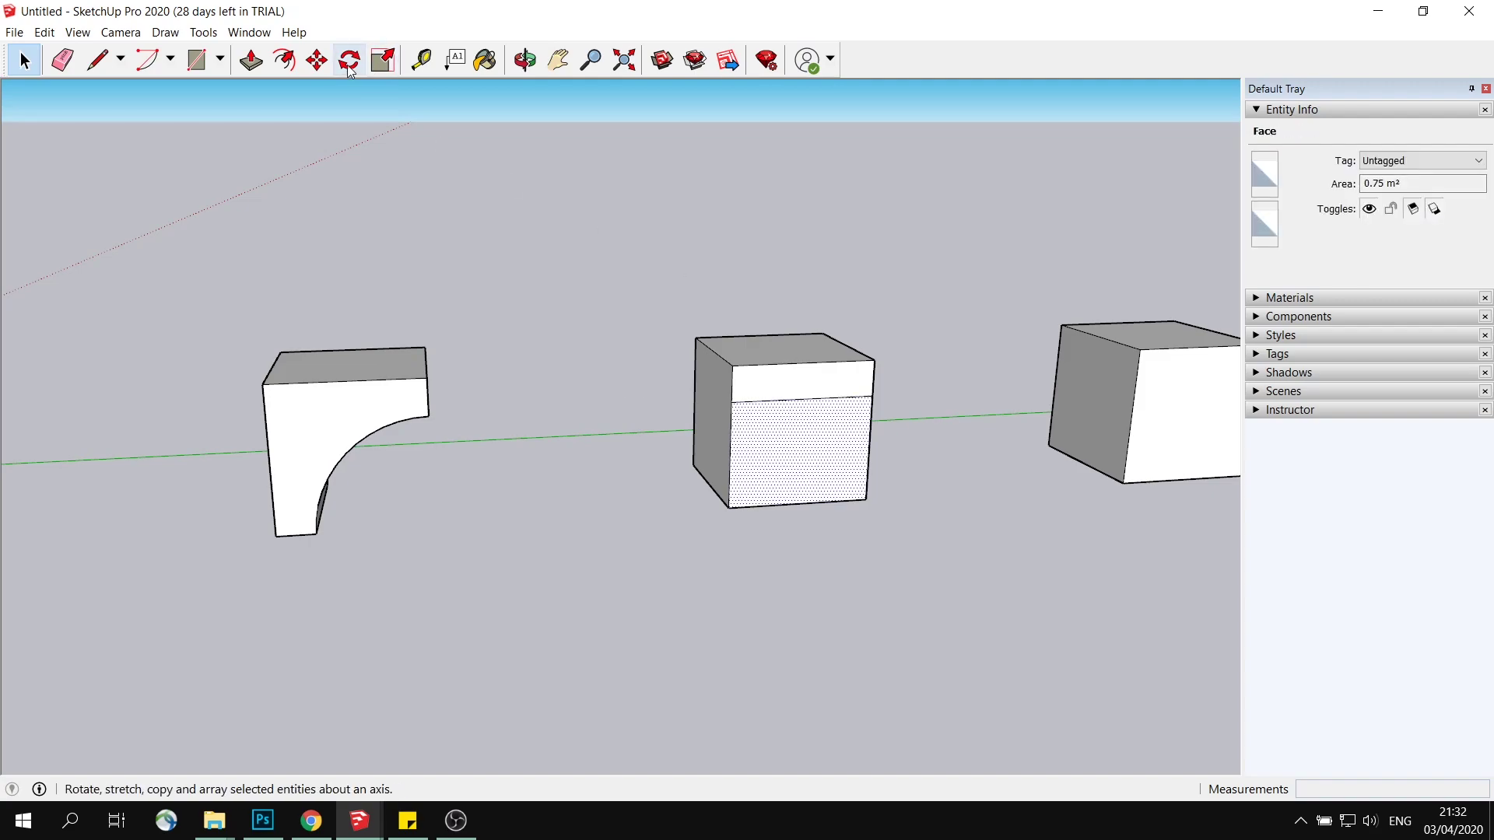
click(251, 60)
middle_drag(725, 377, 968, 407)
click(792, 450)
click(693, 425)
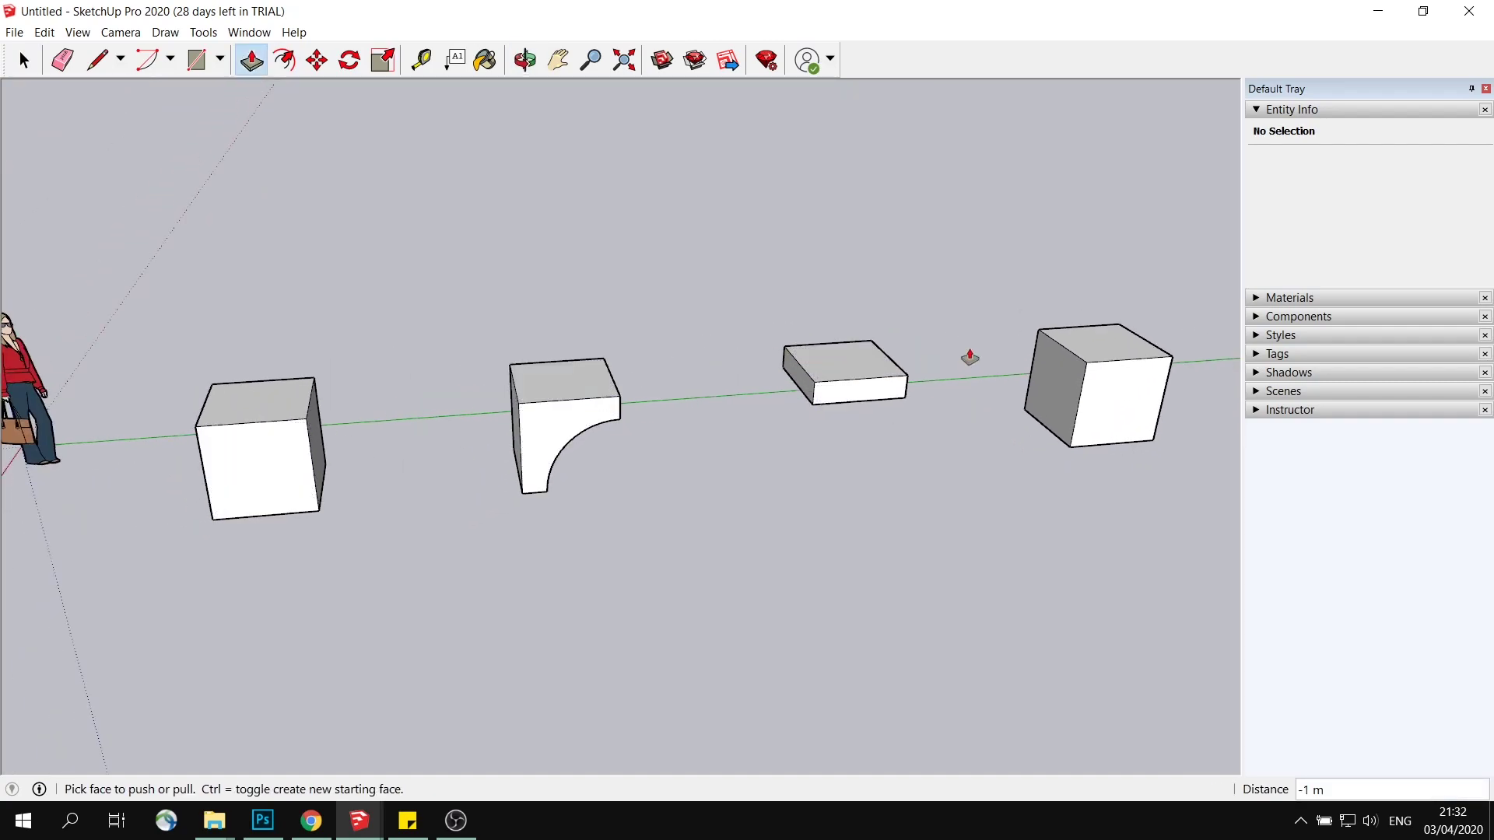
Step: Inspect the shapes nearest the figure and the three unmodified cubes farther along the row
scroll(988, 356, down, 3)
middle_drag(983, 366, 911, 353)
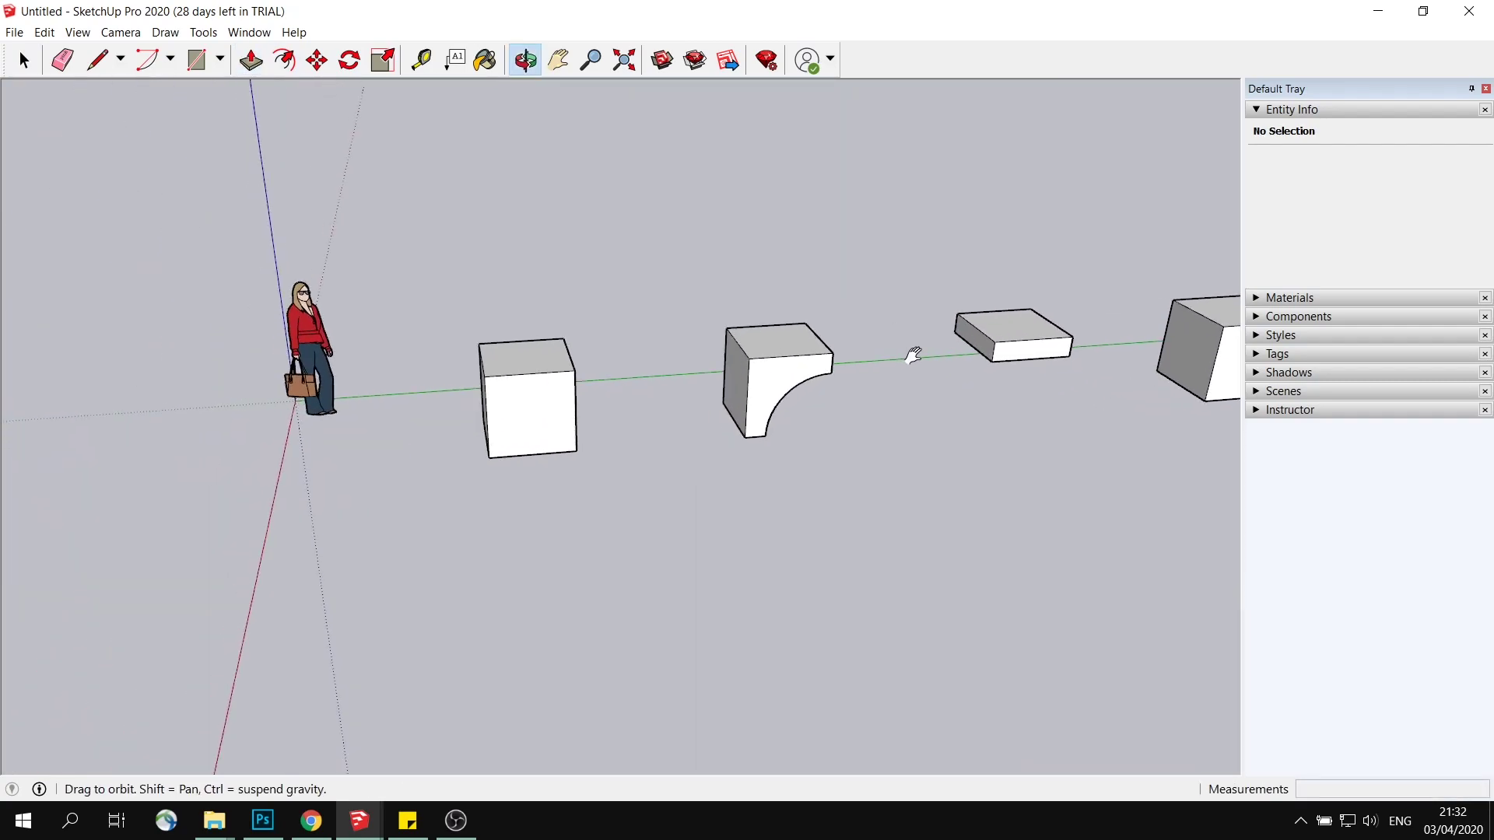
scroll(911, 353, up, 5)
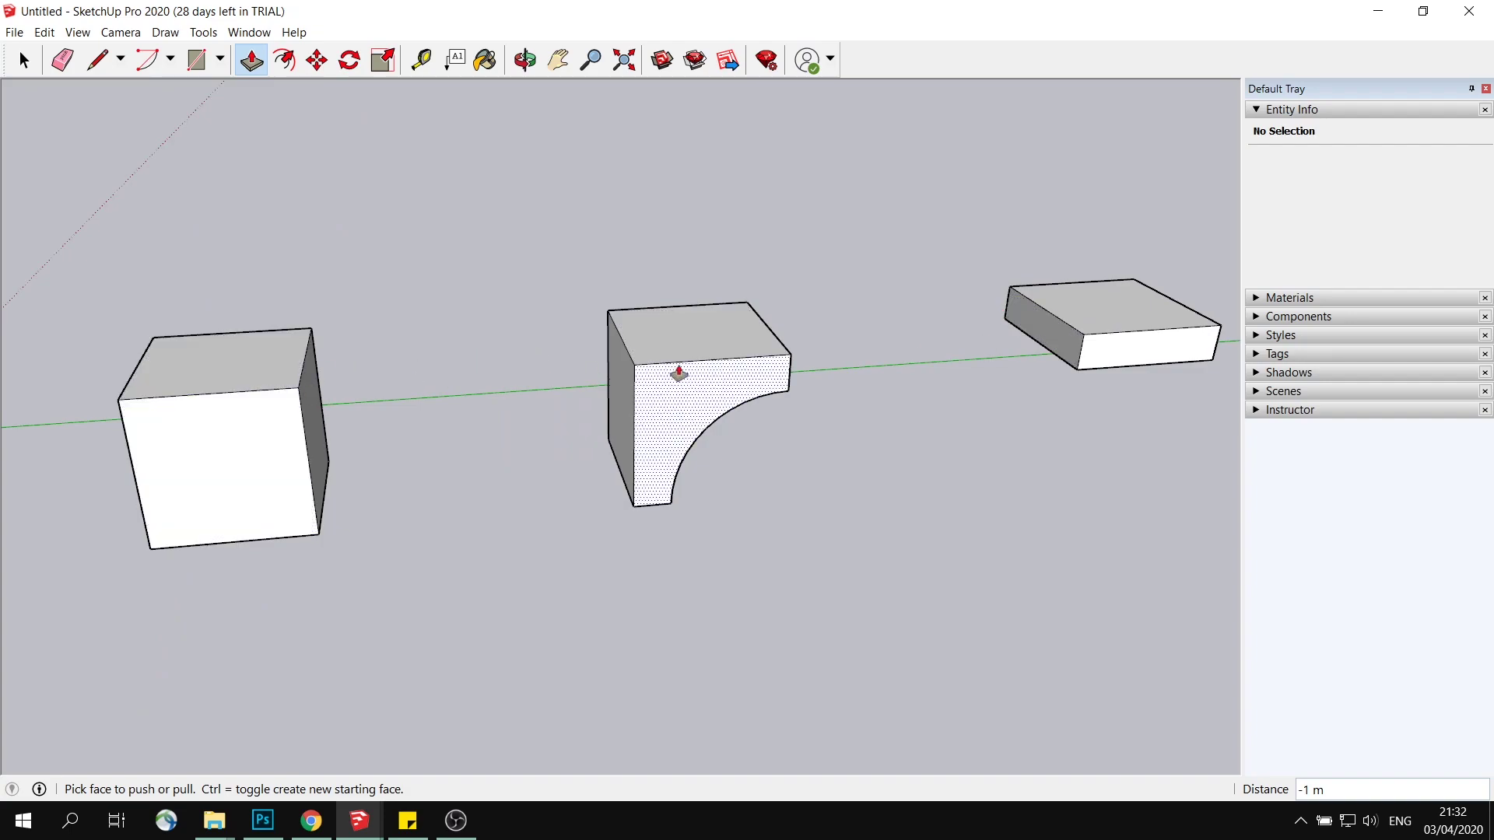
scroll(1025, 348, down, 2)
middle_drag(1025, 348, 753, 351)
scroll(670, 399, up, 2)
click(24, 60)
click(397, 256)
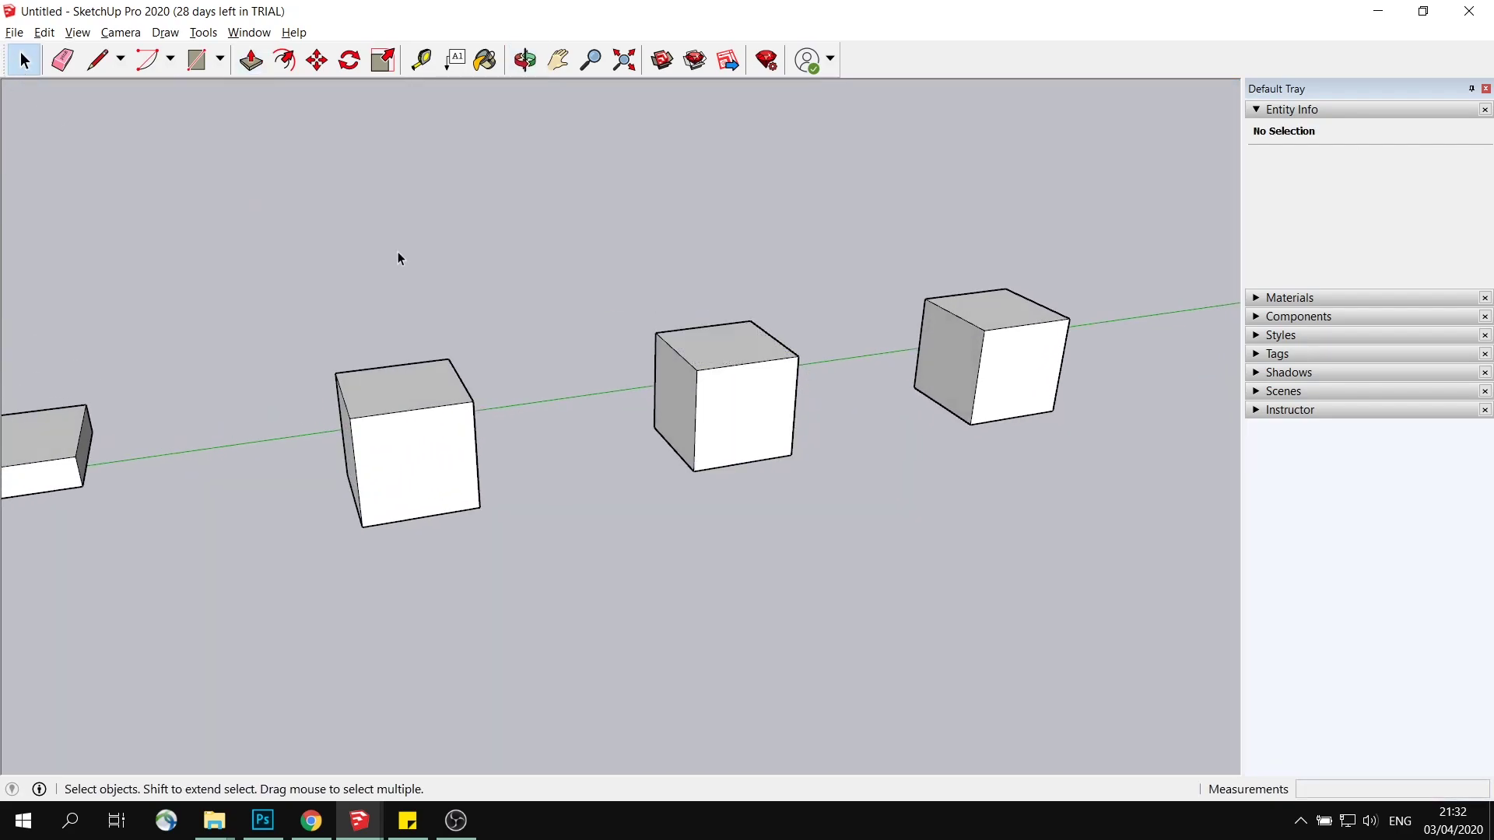
Step: Draw two lines across the fourth cube's top face perpendicular to the green axis, at its middle and at the quarter nearest the slab
middle_drag(397, 257, 488, 405)
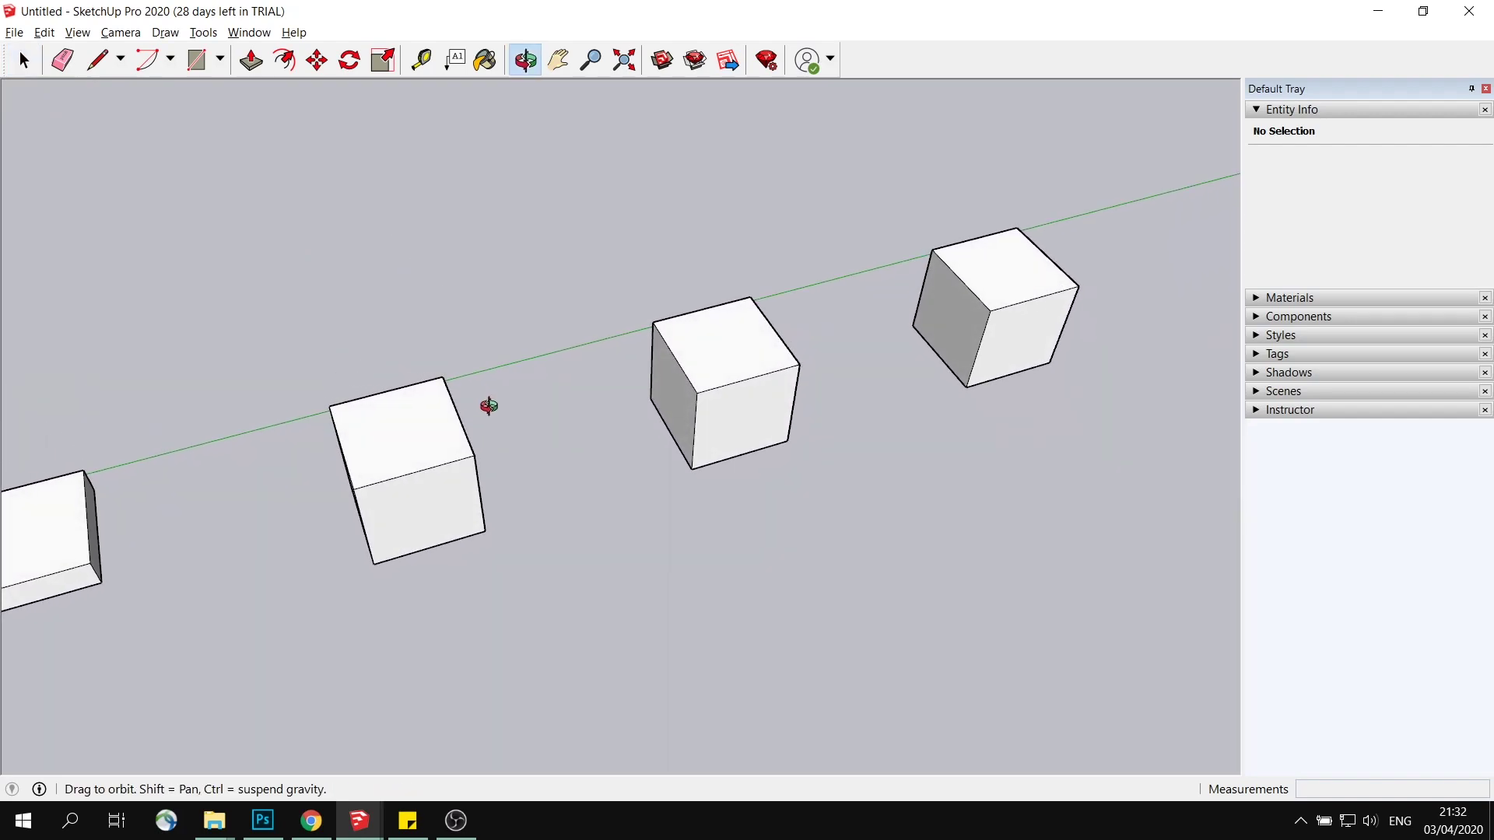
middle_drag(296, 184, 298, 284)
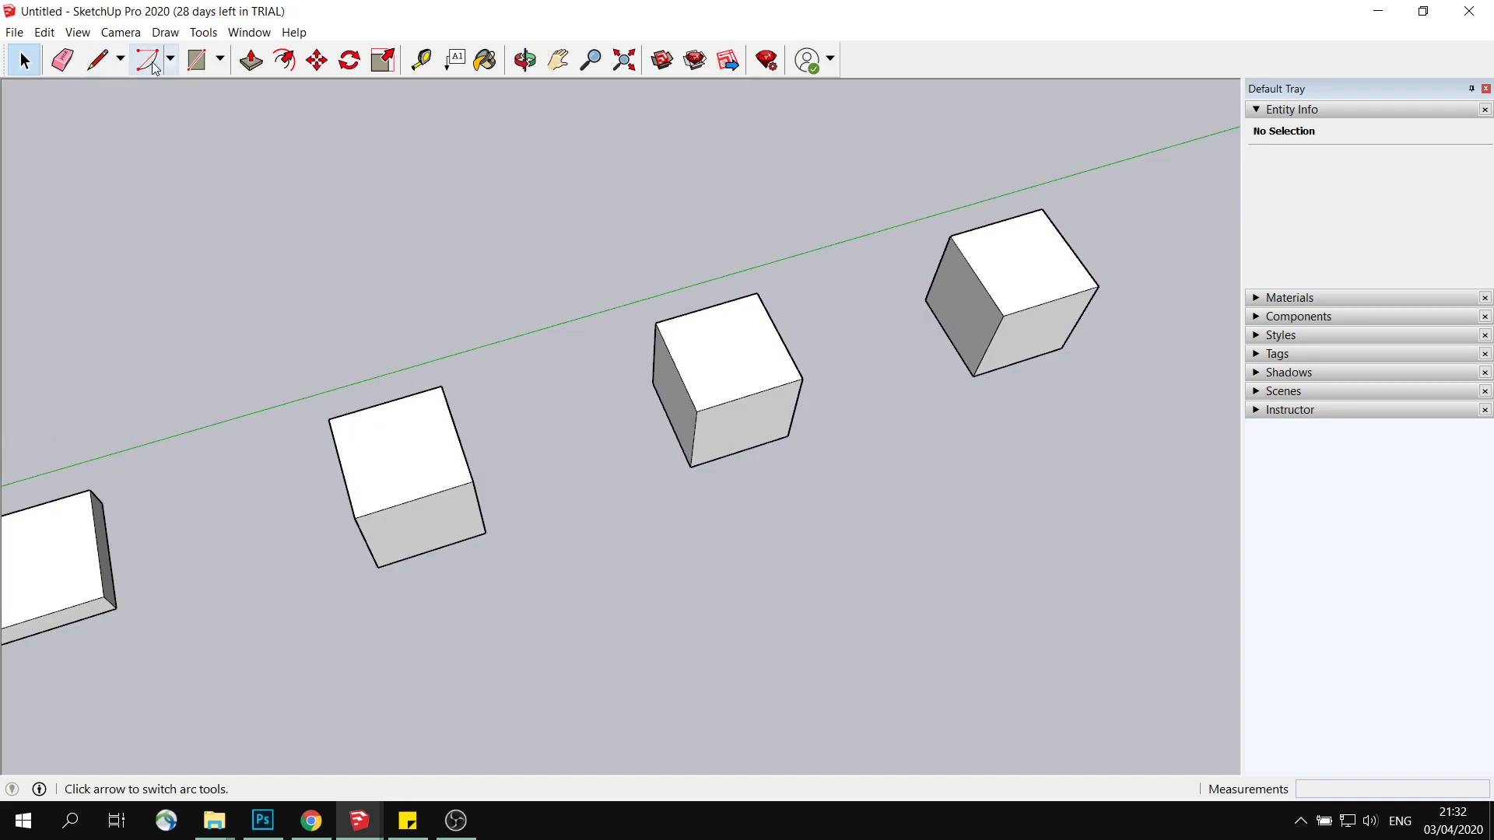
click(98, 60)
middle_drag(354, 287, 461, 247)
click(392, 446)
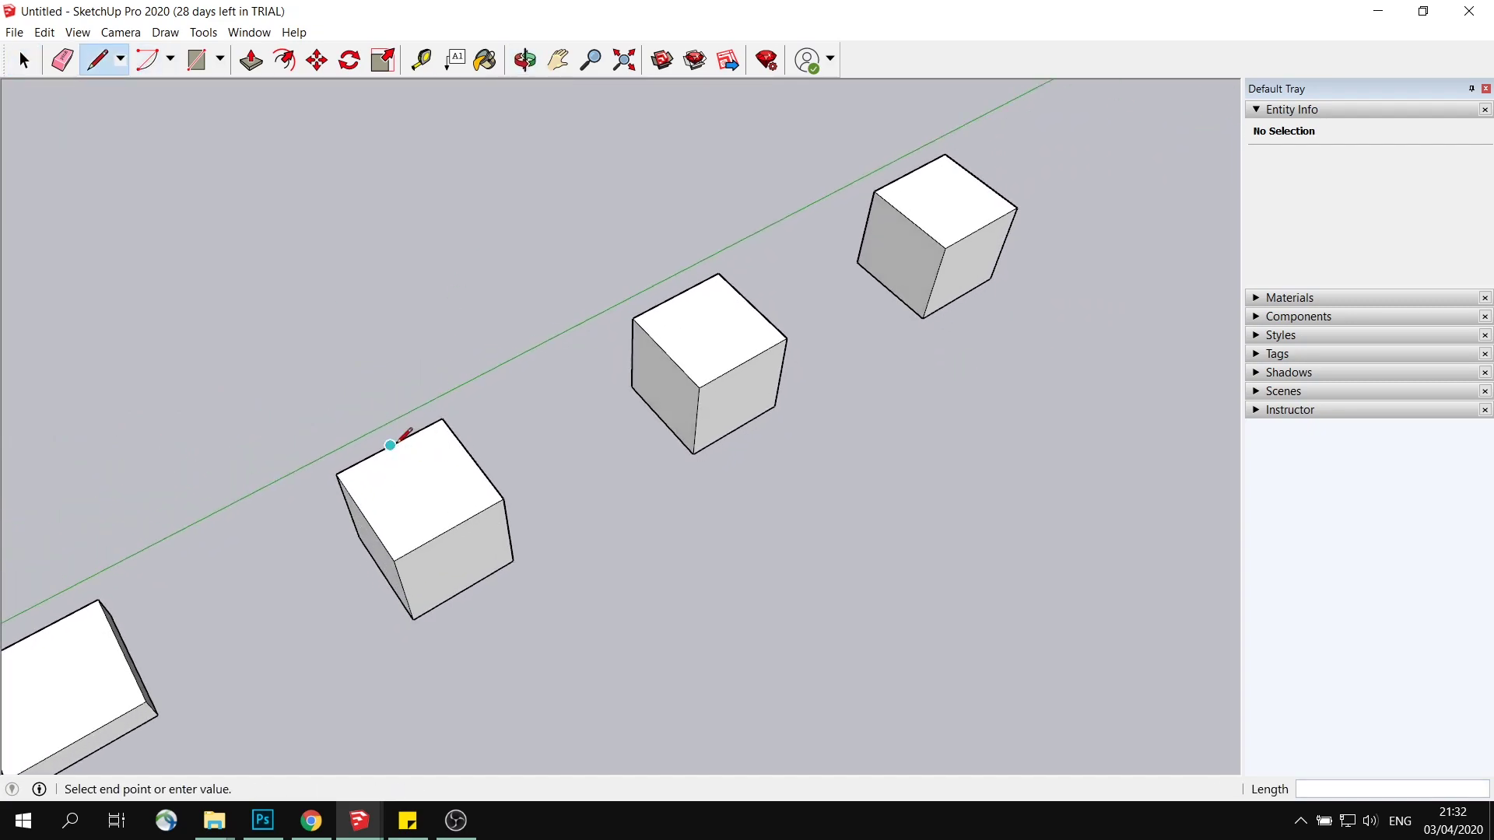
click(449, 530)
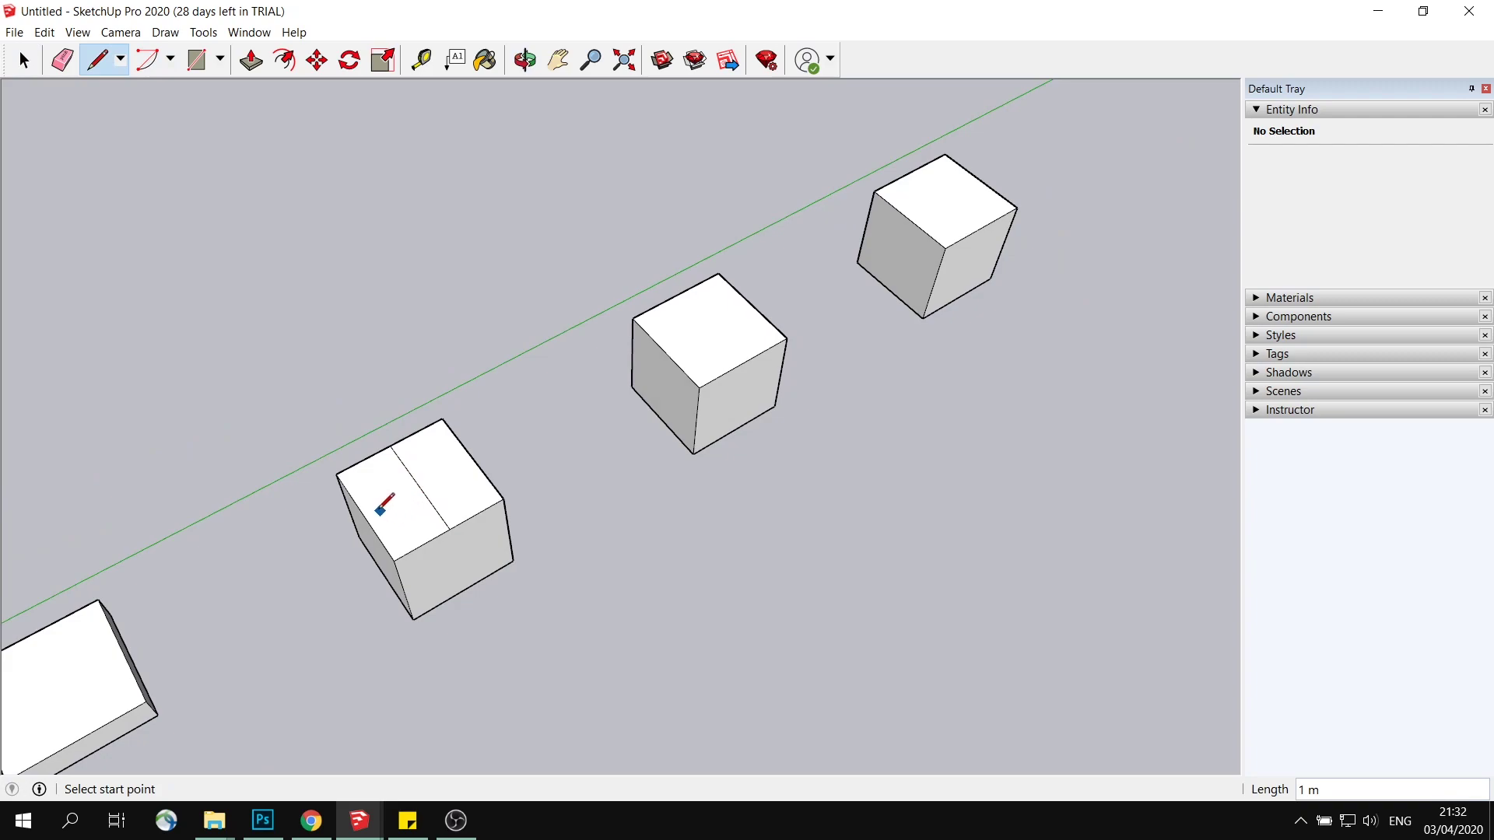
click(364, 460)
click(407, 553)
Step: Complete a 4 by 4 grid on the fourth cube's top with three evenly spaced lines along the green axis and one more crosswise line
click(364, 516)
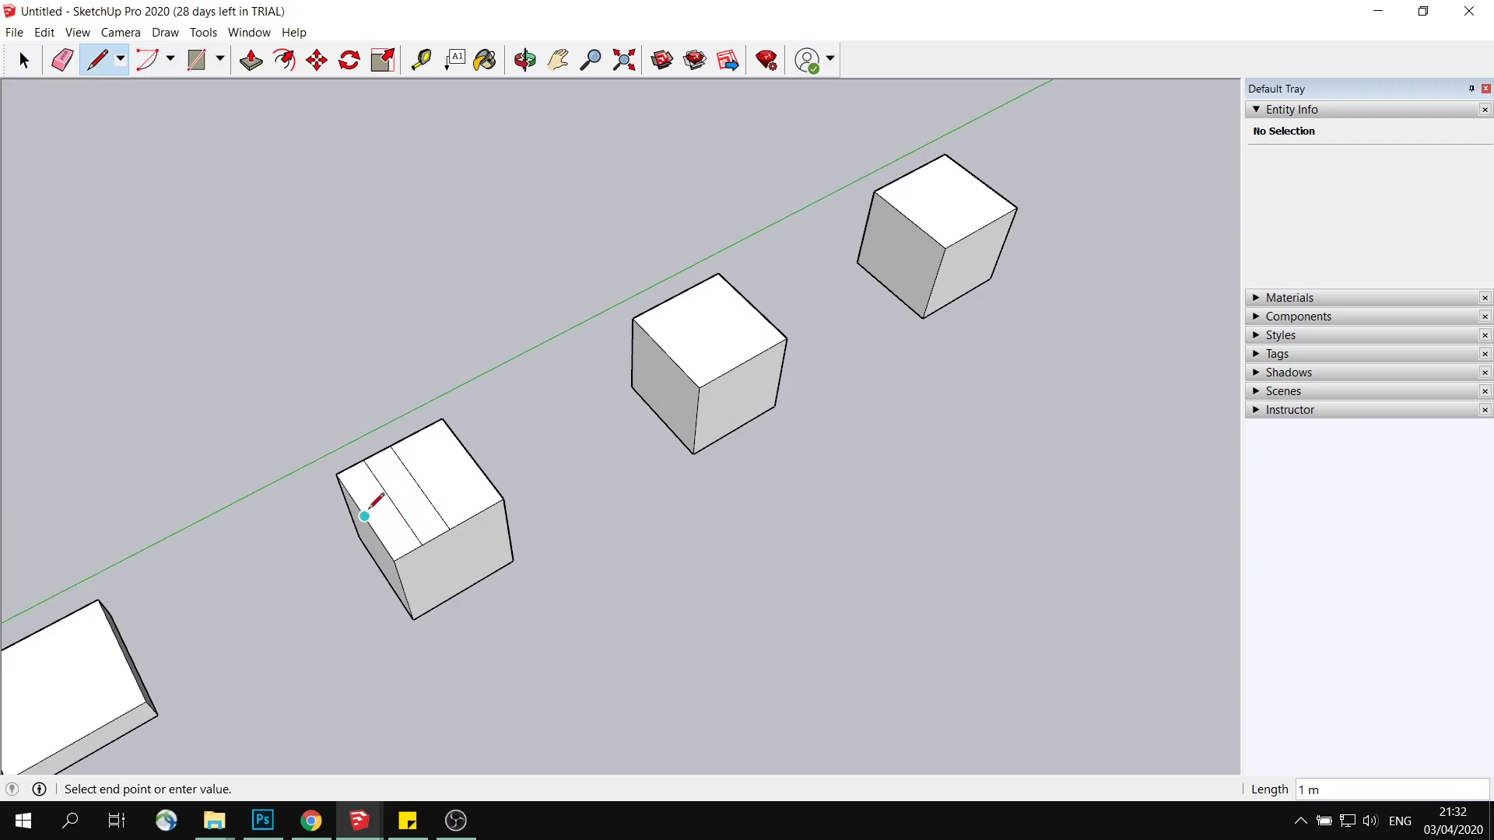
click(471, 457)
click(379, 538)
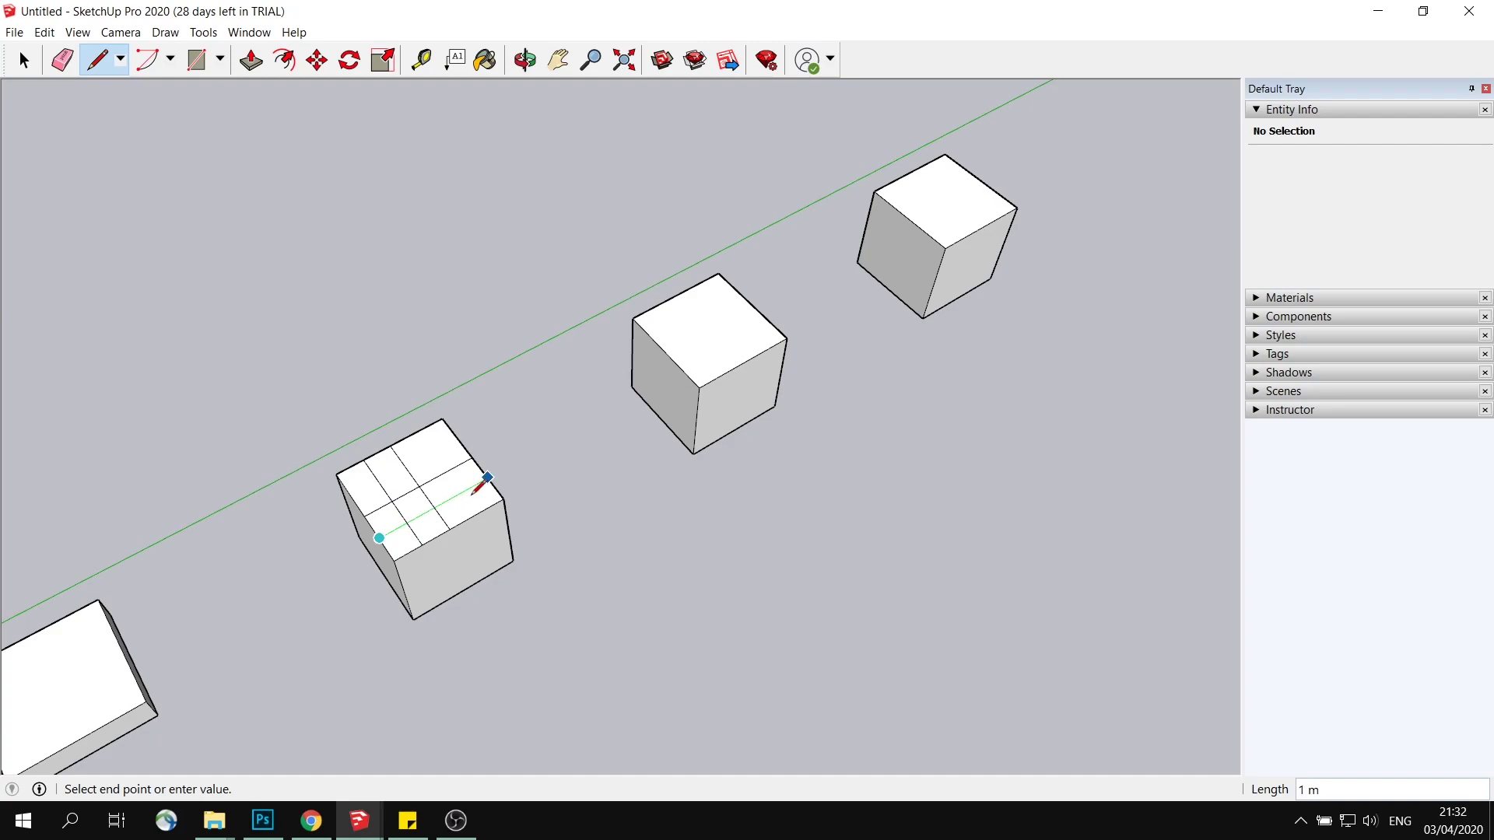
click(489, 479)
click(351, 493)
click(456, 440)
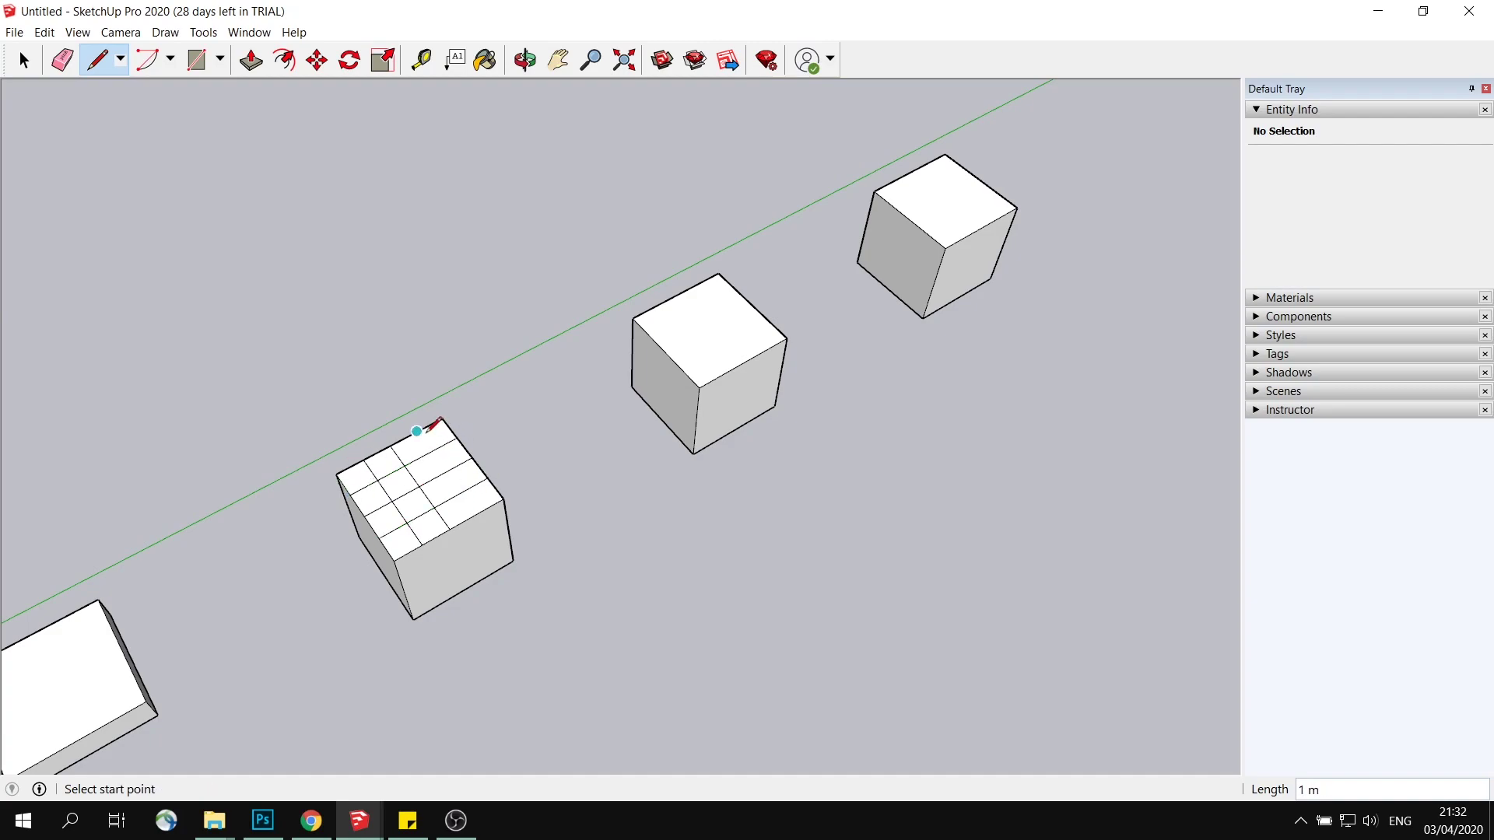
click(418, 432)
click(473, 512)
Step: Delete the inner grid lines on the fourth cube's top so only the four corner squares stay separate from a cross-shaped face
middle_drag(474, 503, 529, 432)
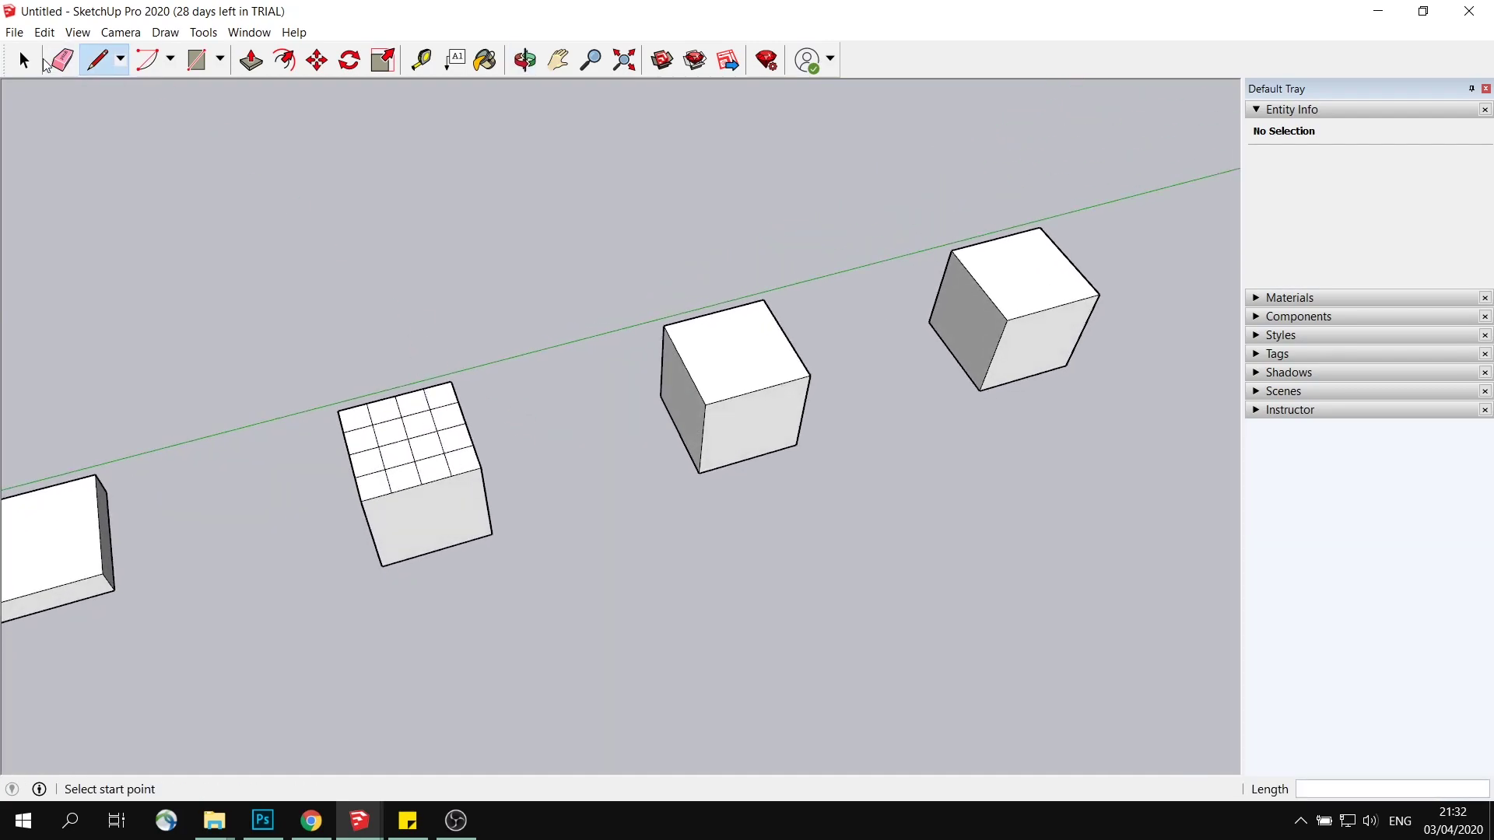
key(space)
scroll(465, 451, up, 3)
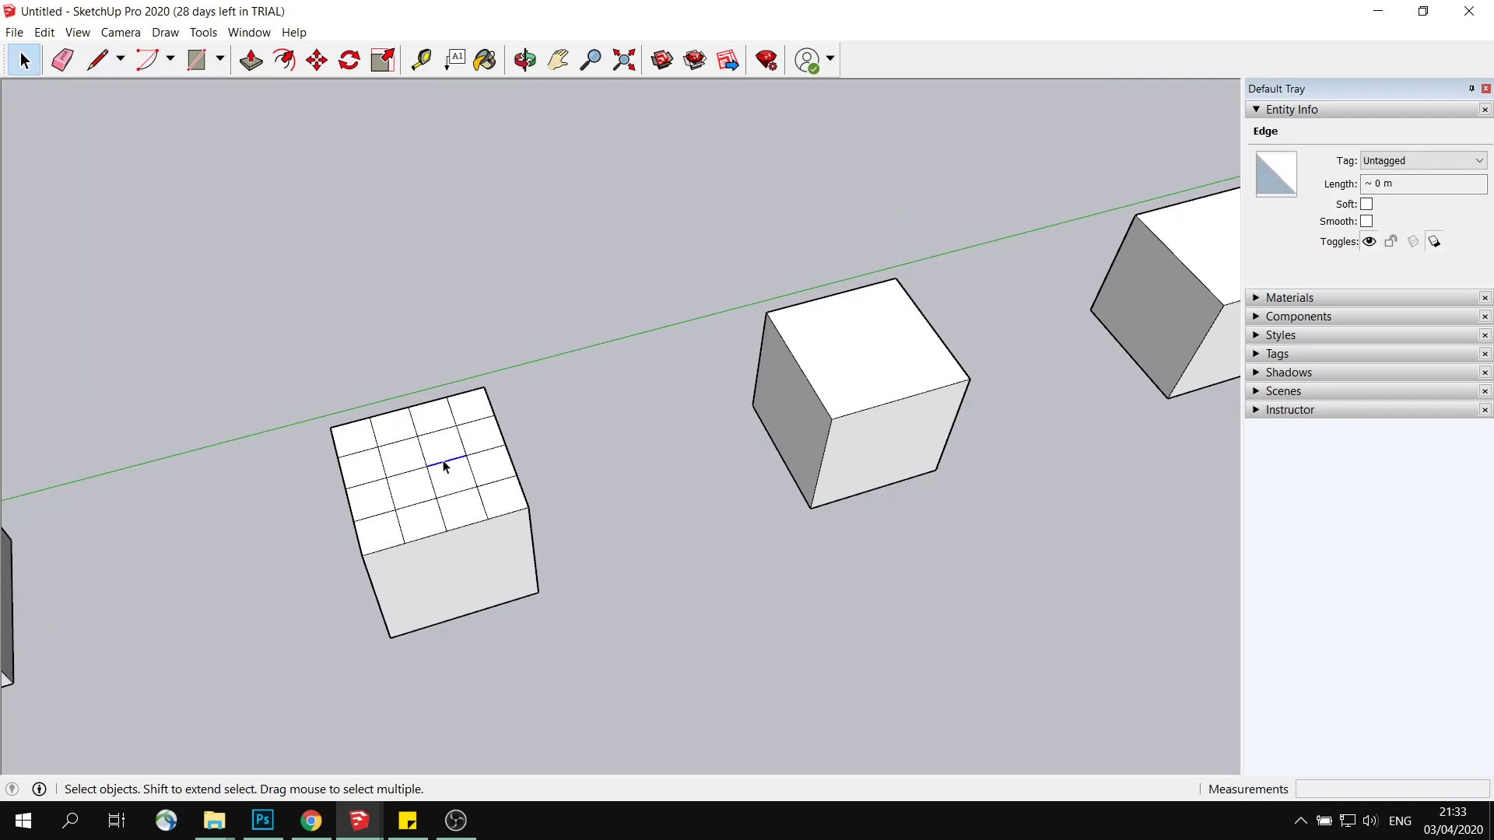
click(398, 440)
key(Delete)
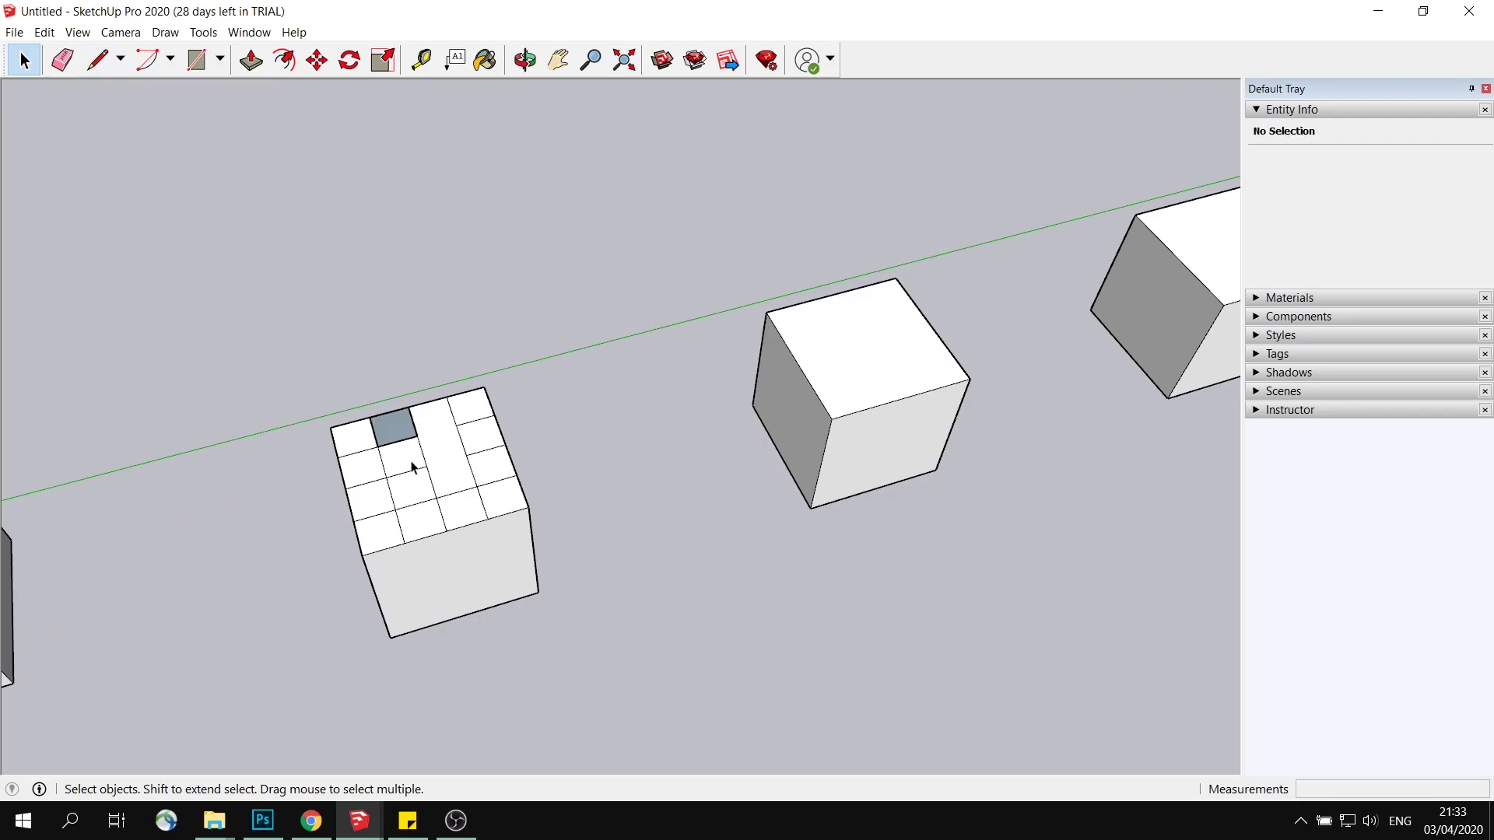
key(ctrl+z)
click(412, 474)
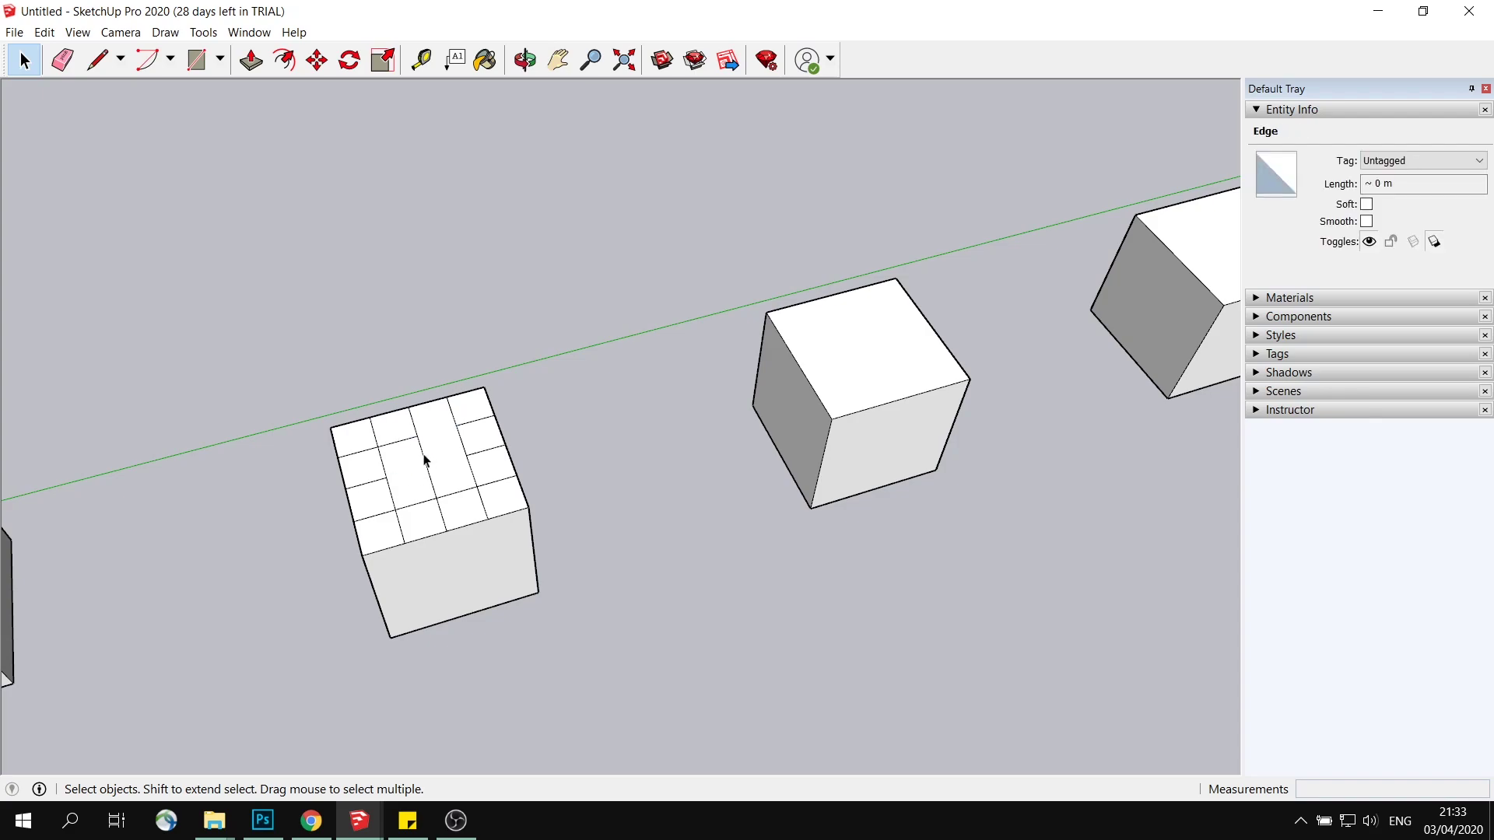
key(Delete)
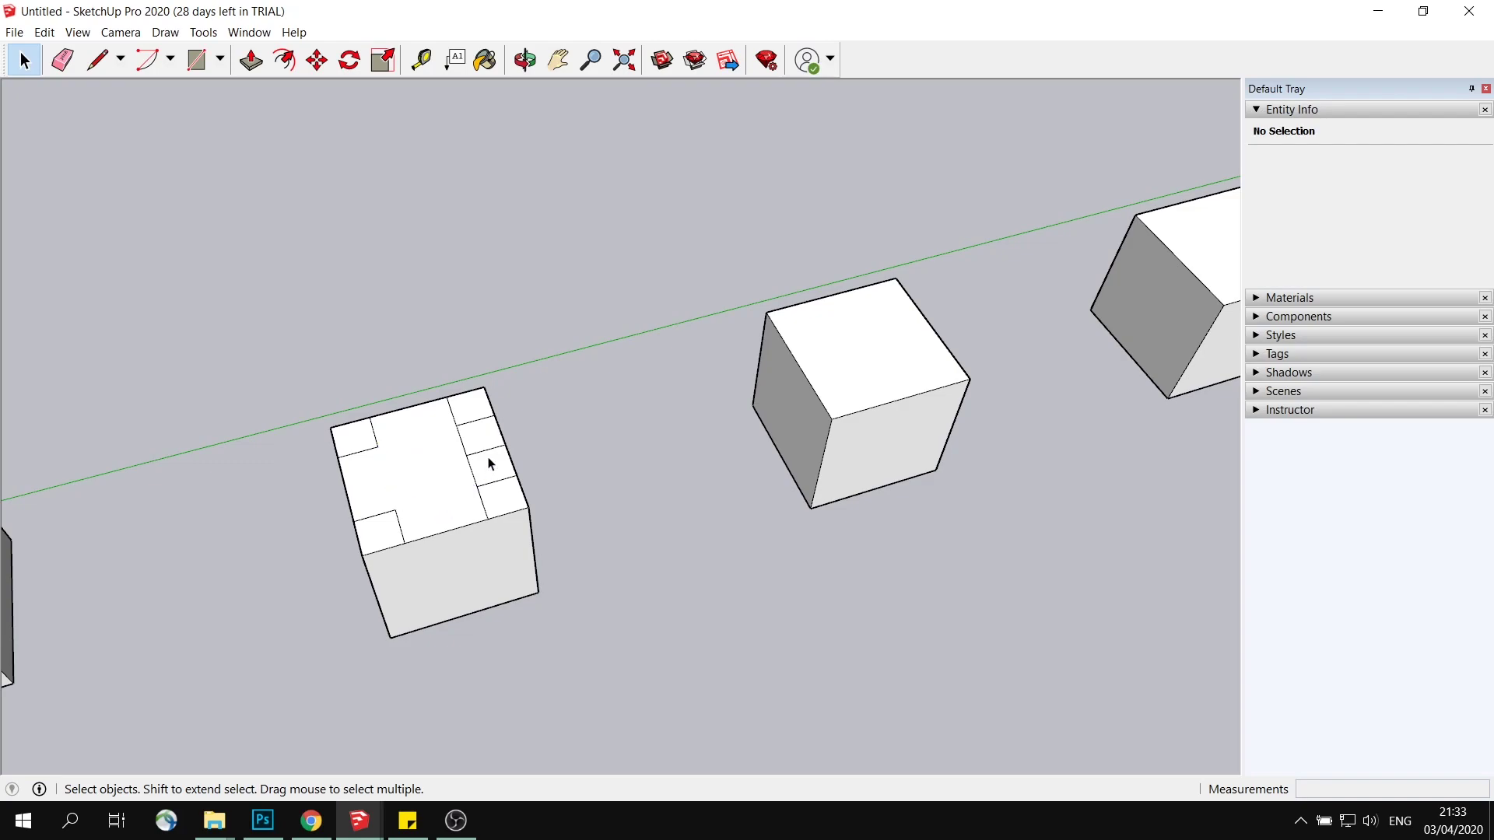
Step: Push the cross-shaped top face of the fourth cube down to its base, leaving four corner posts
click(440, 472)
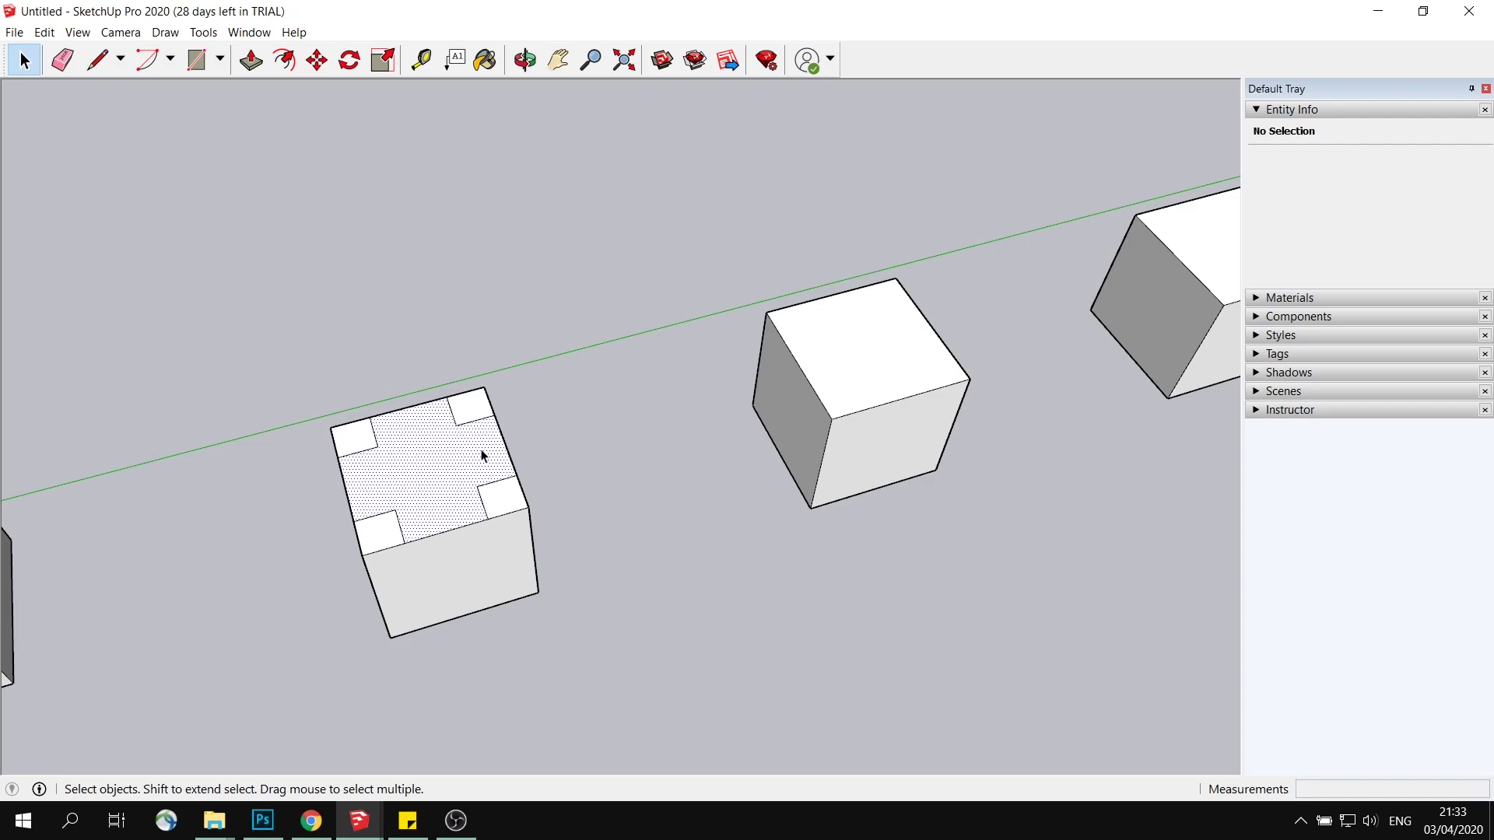
middle_drag(445, 475, 410, 234)
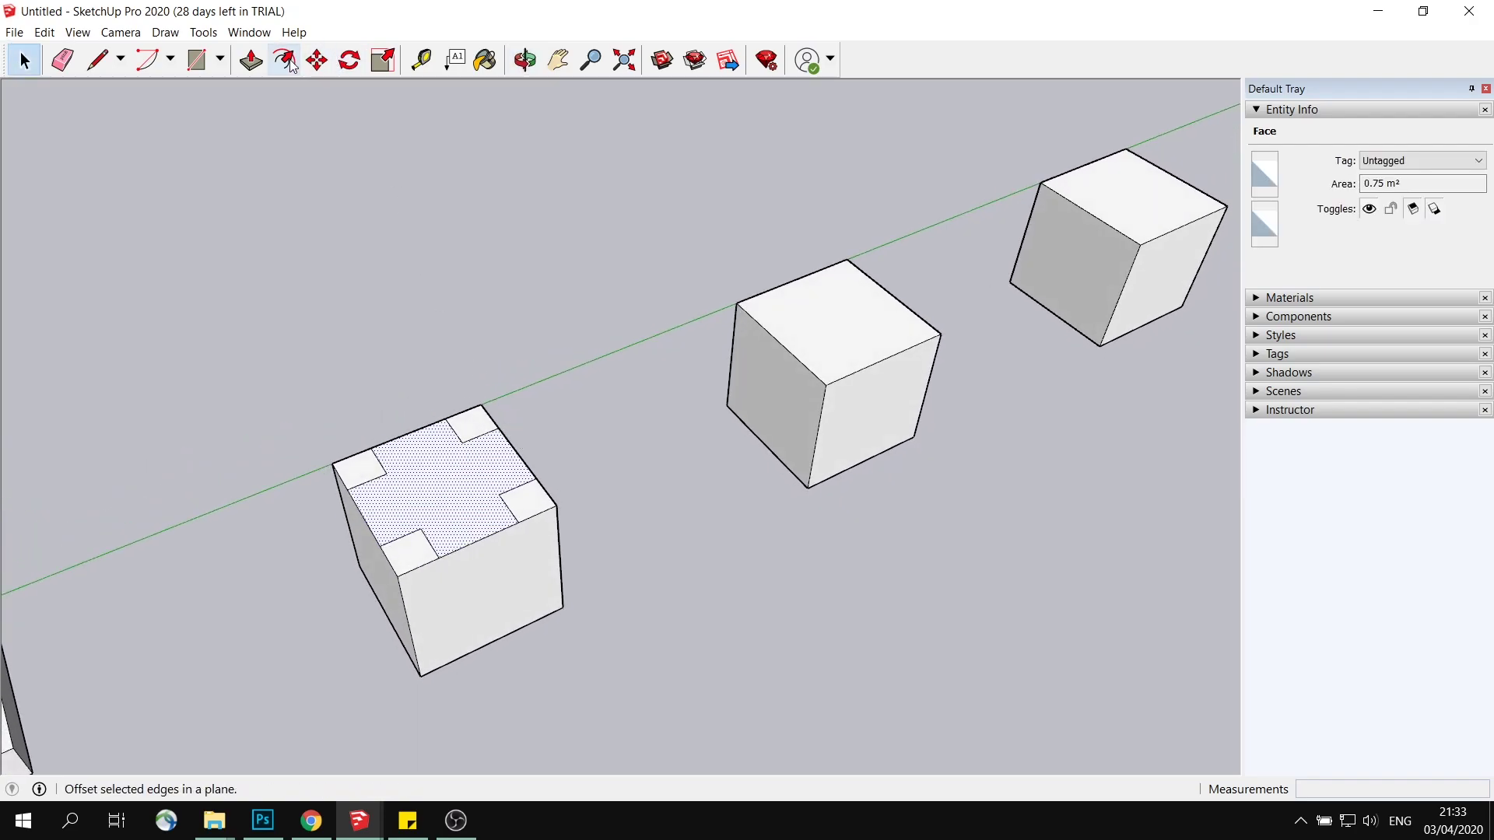
click(250, 60)
drag(432, 496, 481, 600)
middle_drag(620, 564, 469, 599)
Step: Delete the cross-shaped face at the base and the leftover edges between the four posts
key(space)
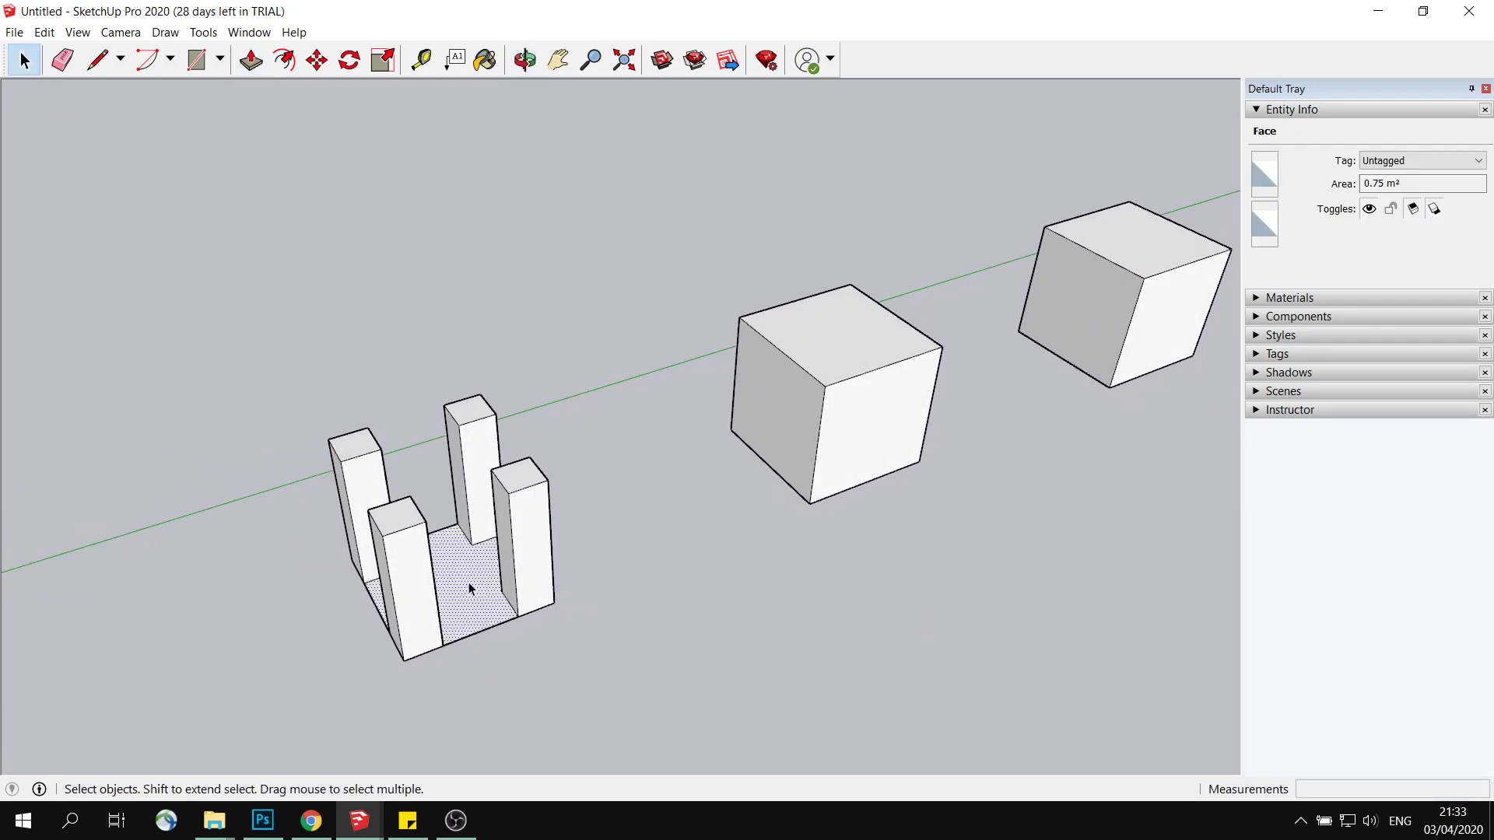
key(Delete)
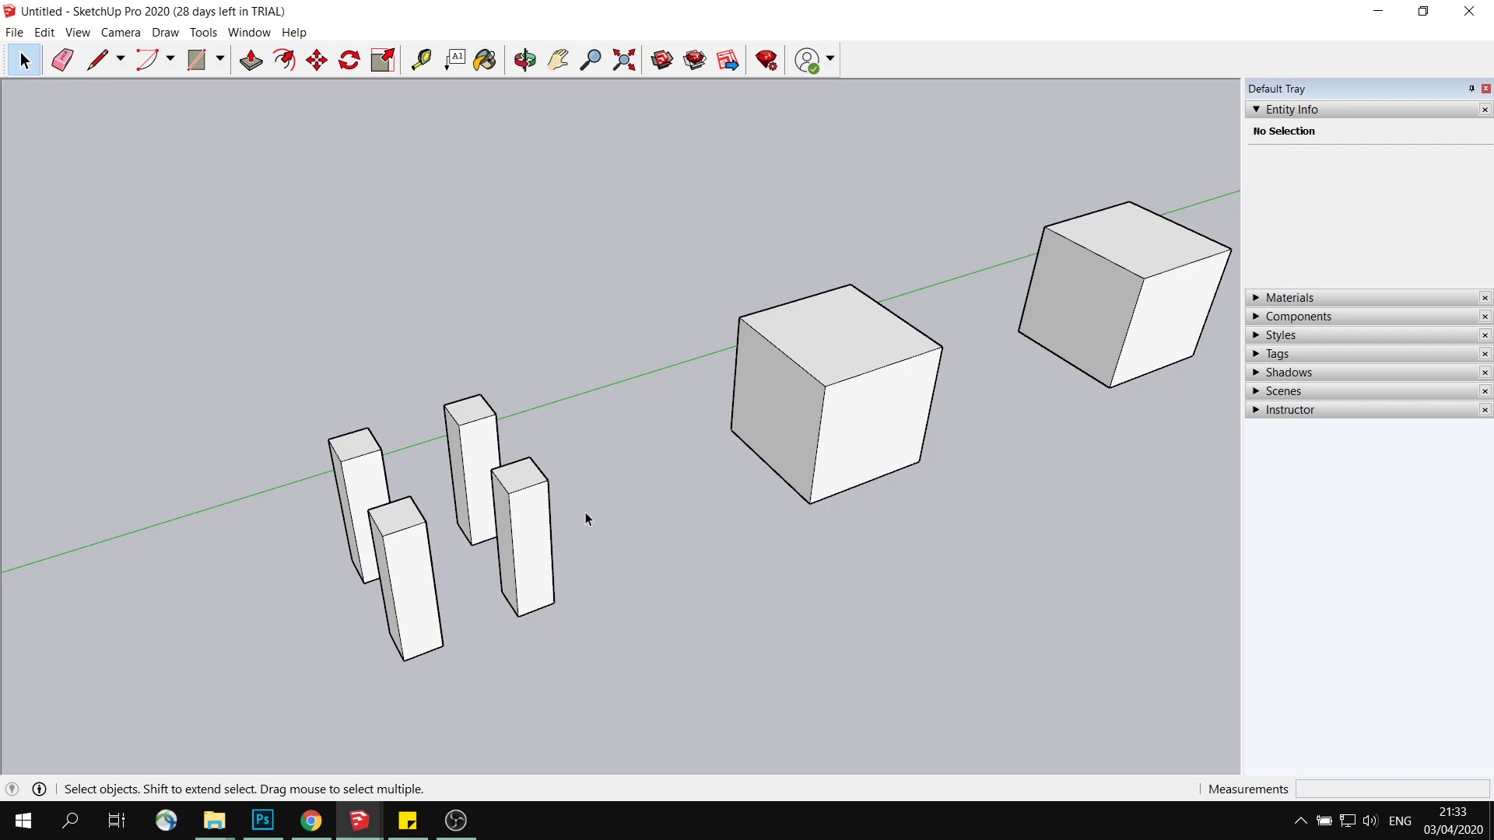
middle_drag(586, 517, 450, 454)
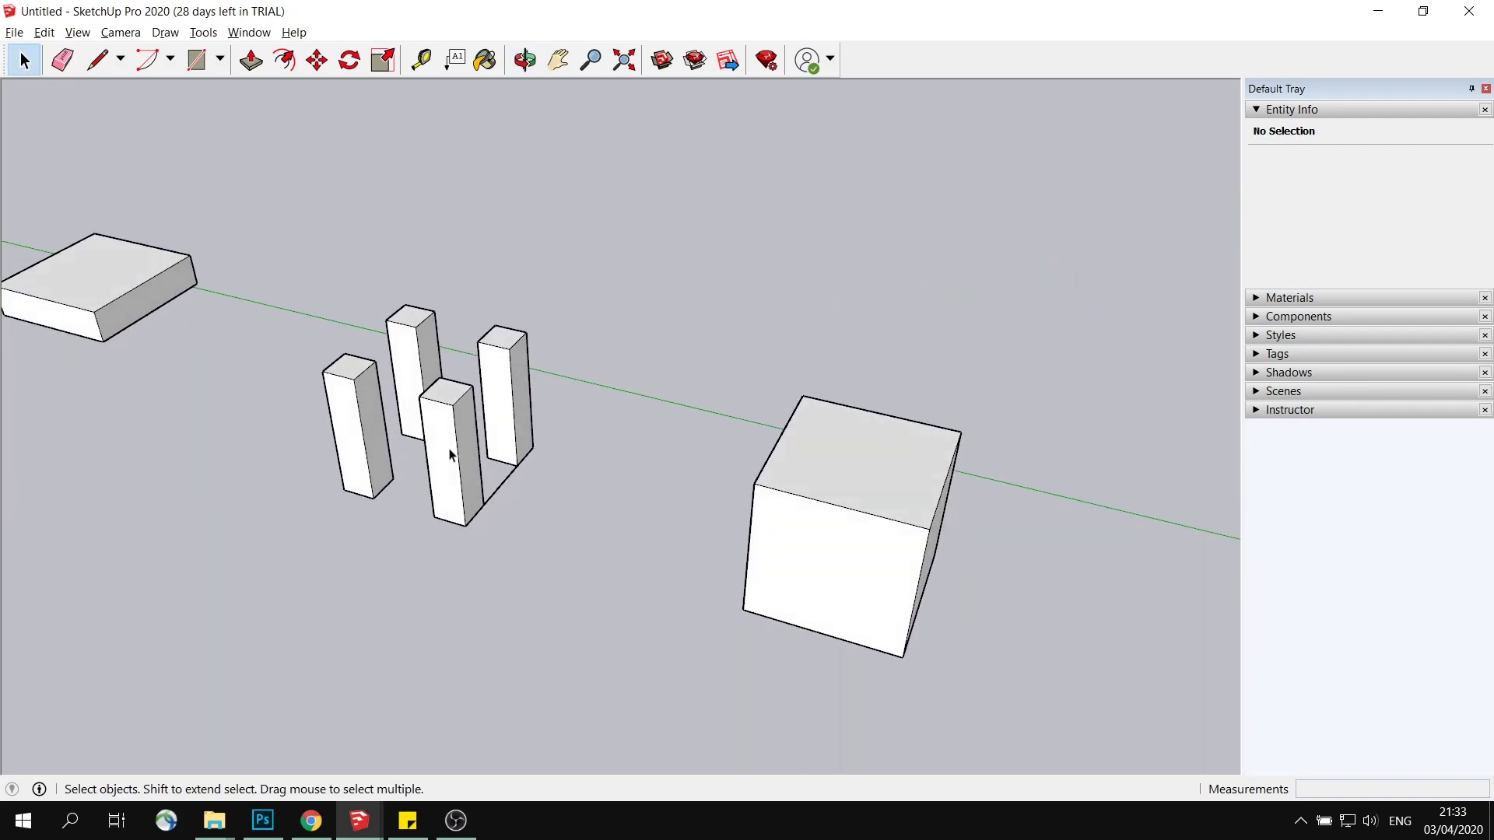
click(505, 482)
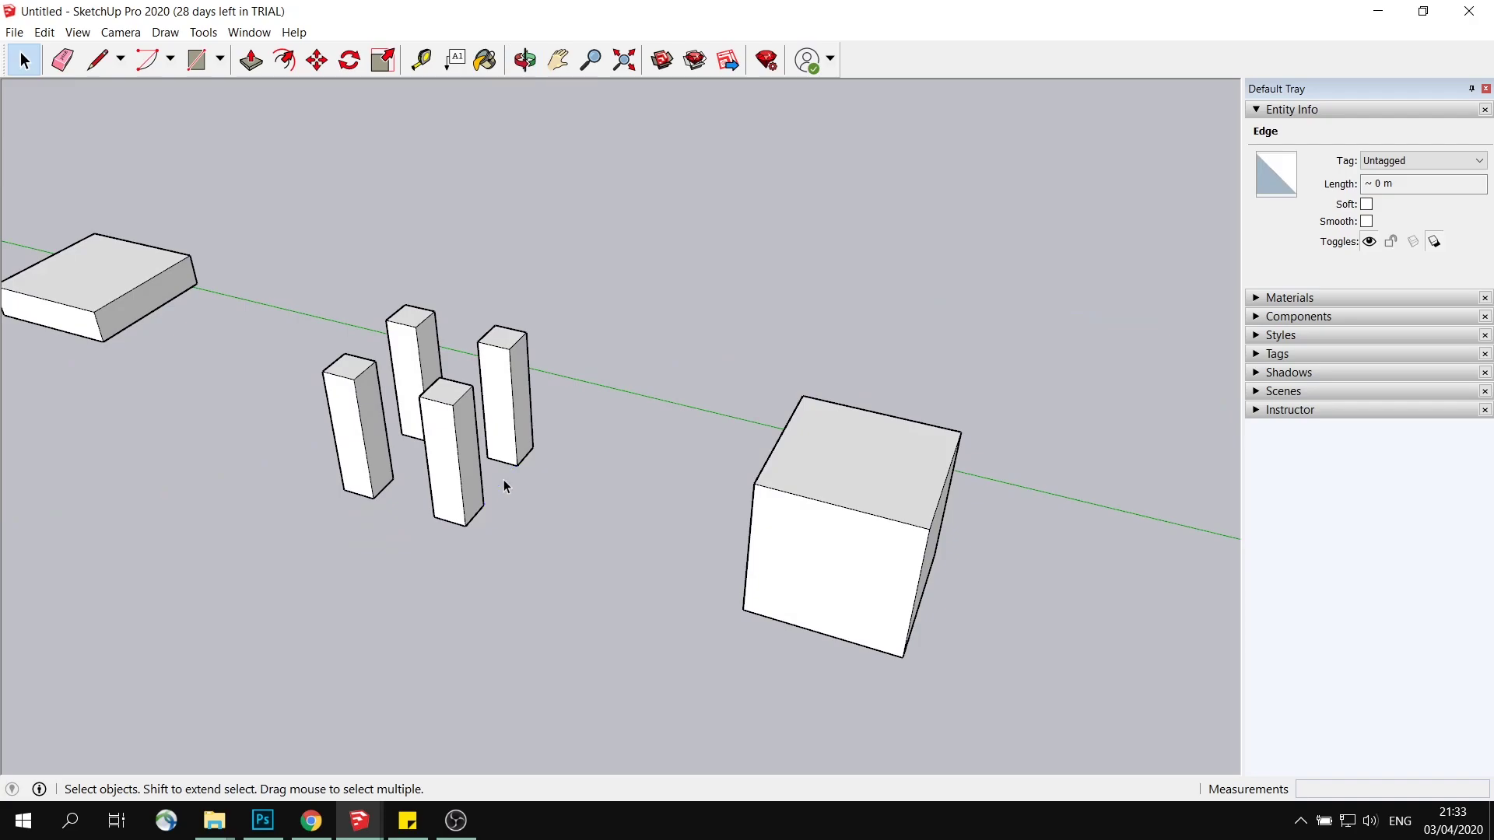
click(504, 486)
middle_drag(504, 487, 633, 527)
Step: Inspect the four posts and the two unmodified cubes beyond them
scroll(634, 527, up, 5)
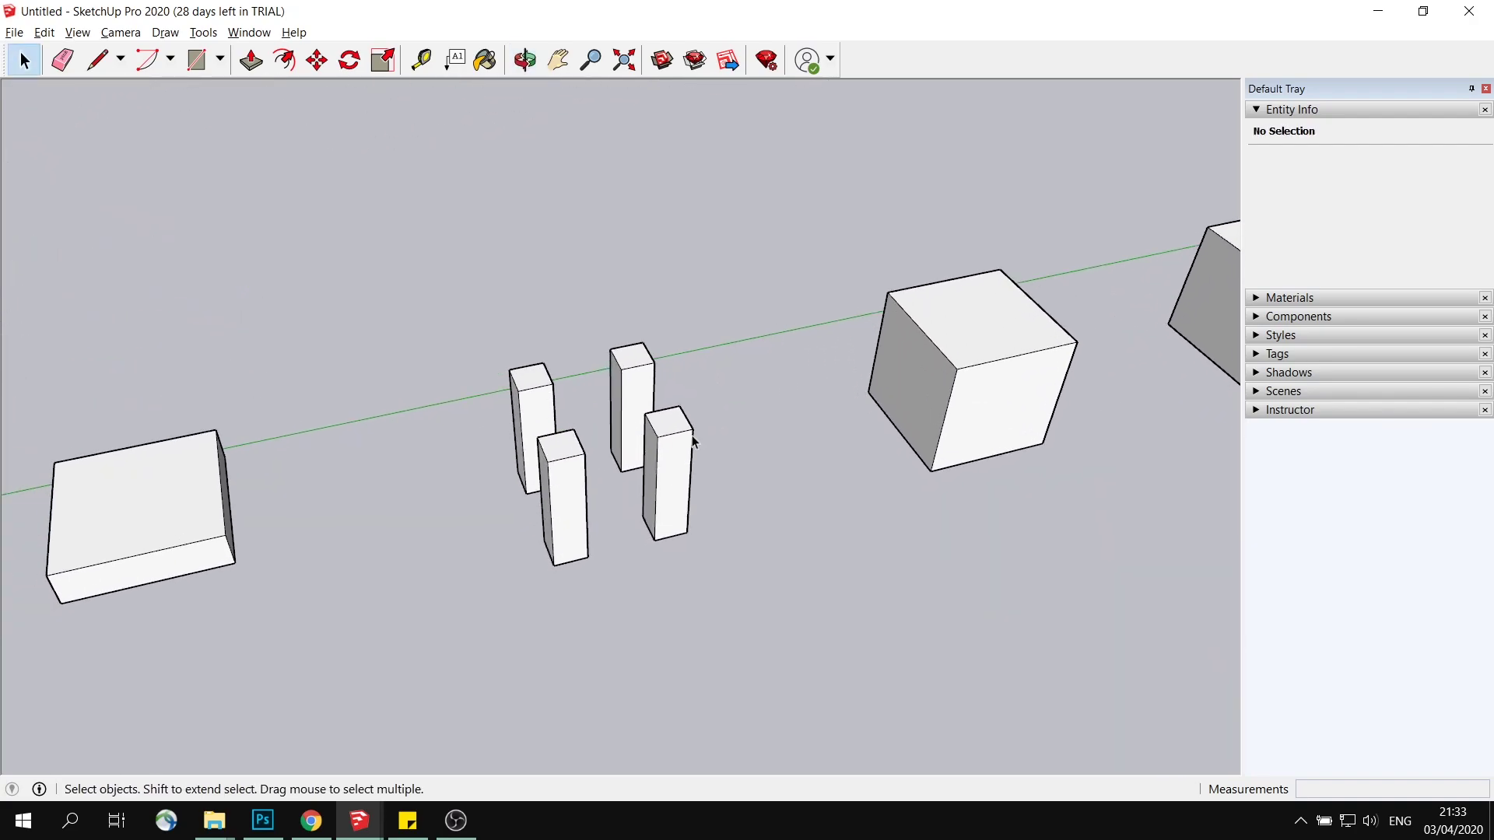
middle_drag(693, 442, 624, 572)
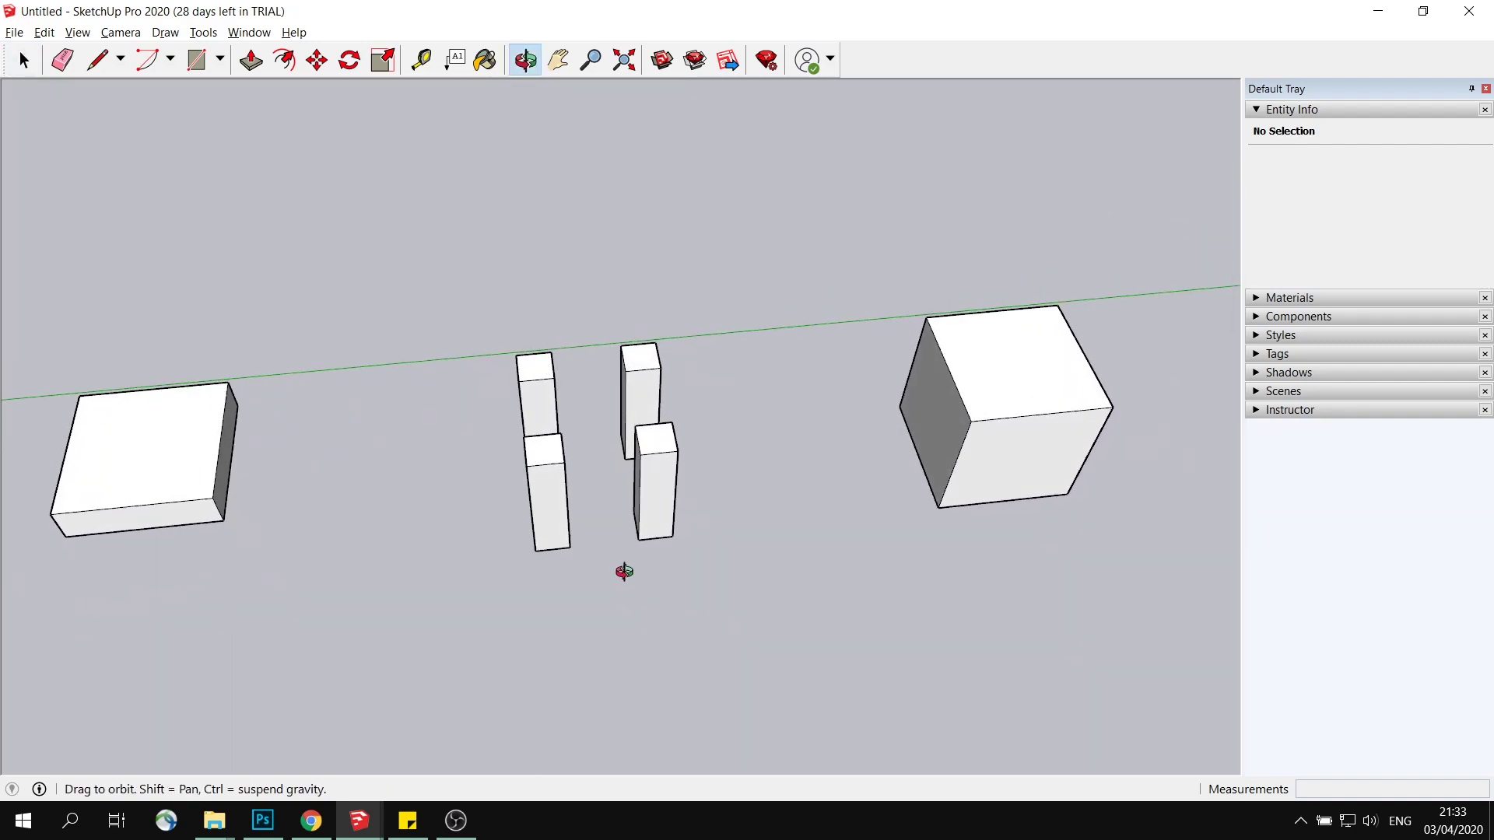
scroll(547, 436, up, 1)
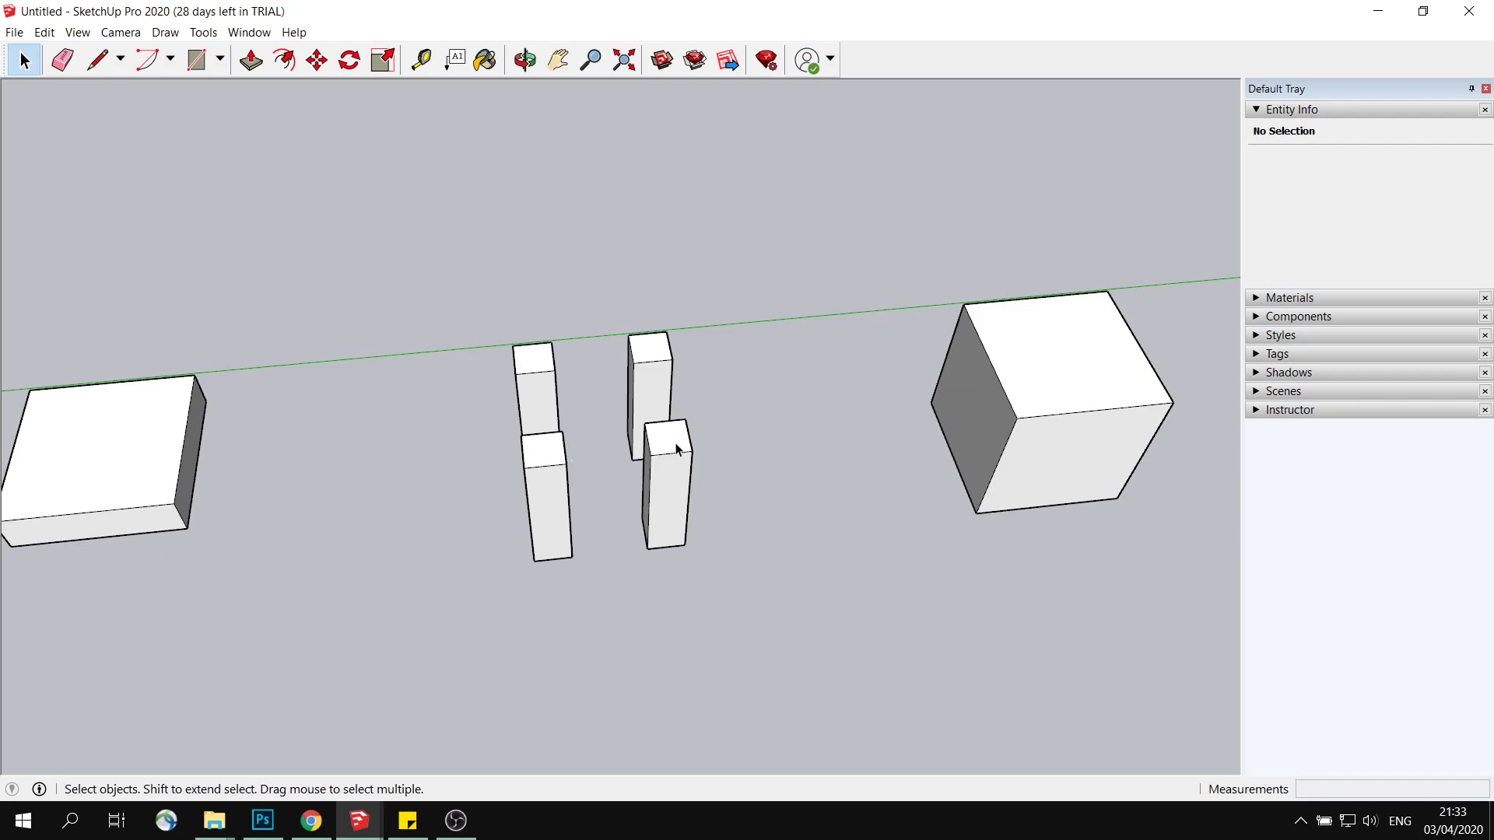
scroll(805, 419, down, 1)
middle_drag(847, 405, 828, 366)
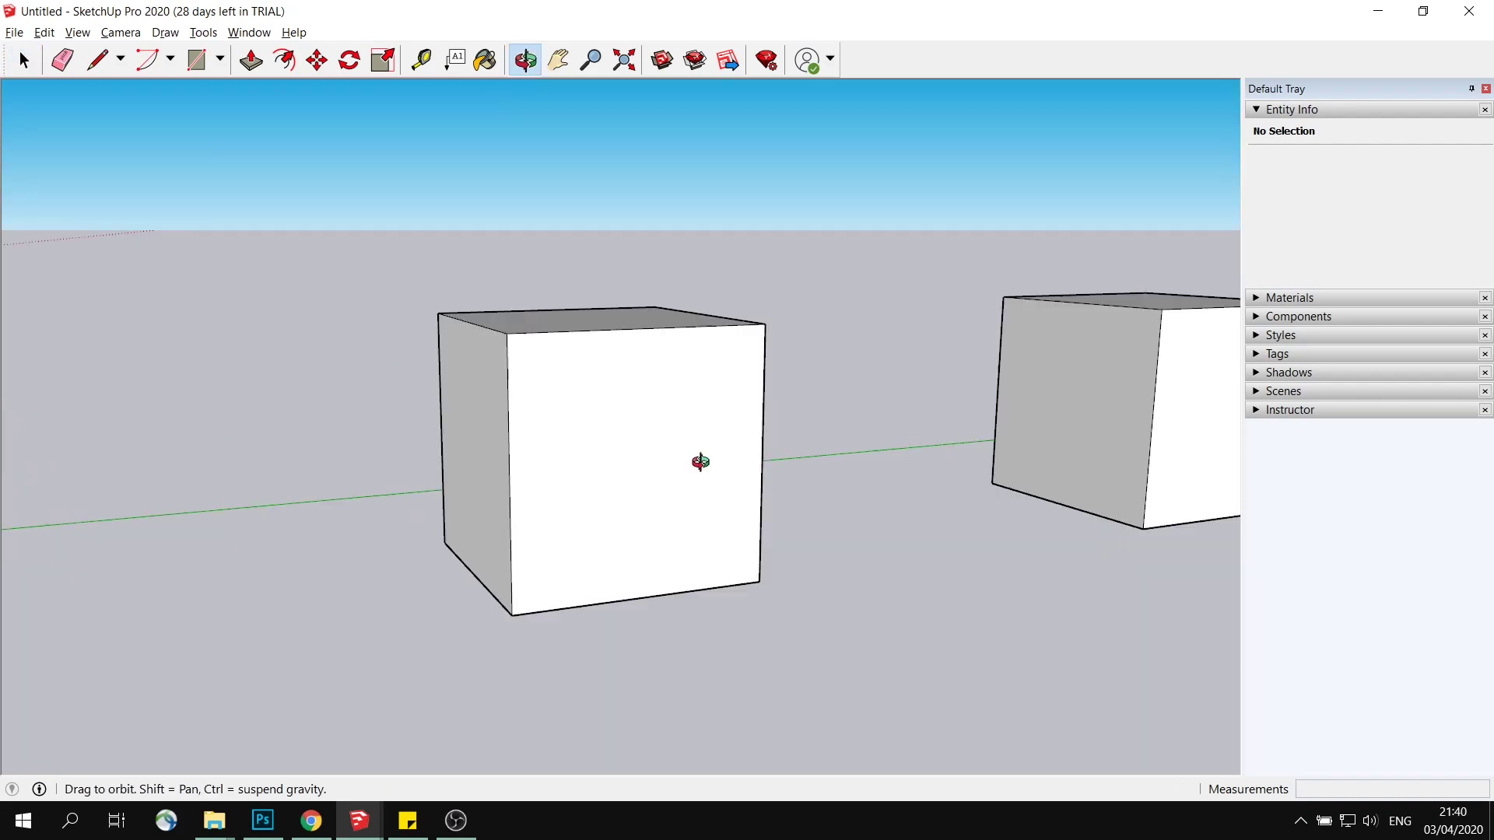
middle_drag(701, 460, 732, 467)
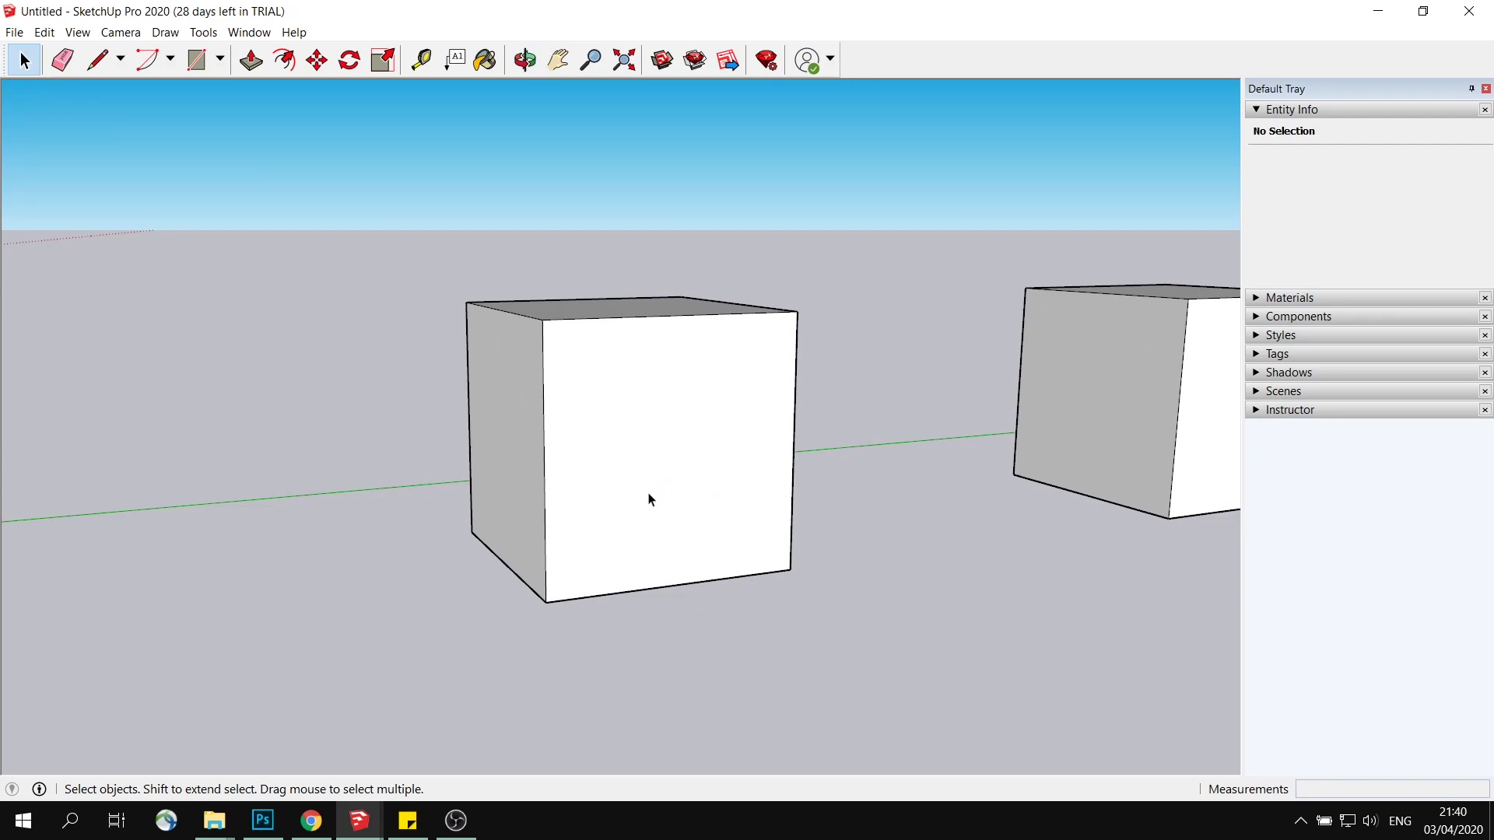
middle_drag(723, 539, 679, 579)
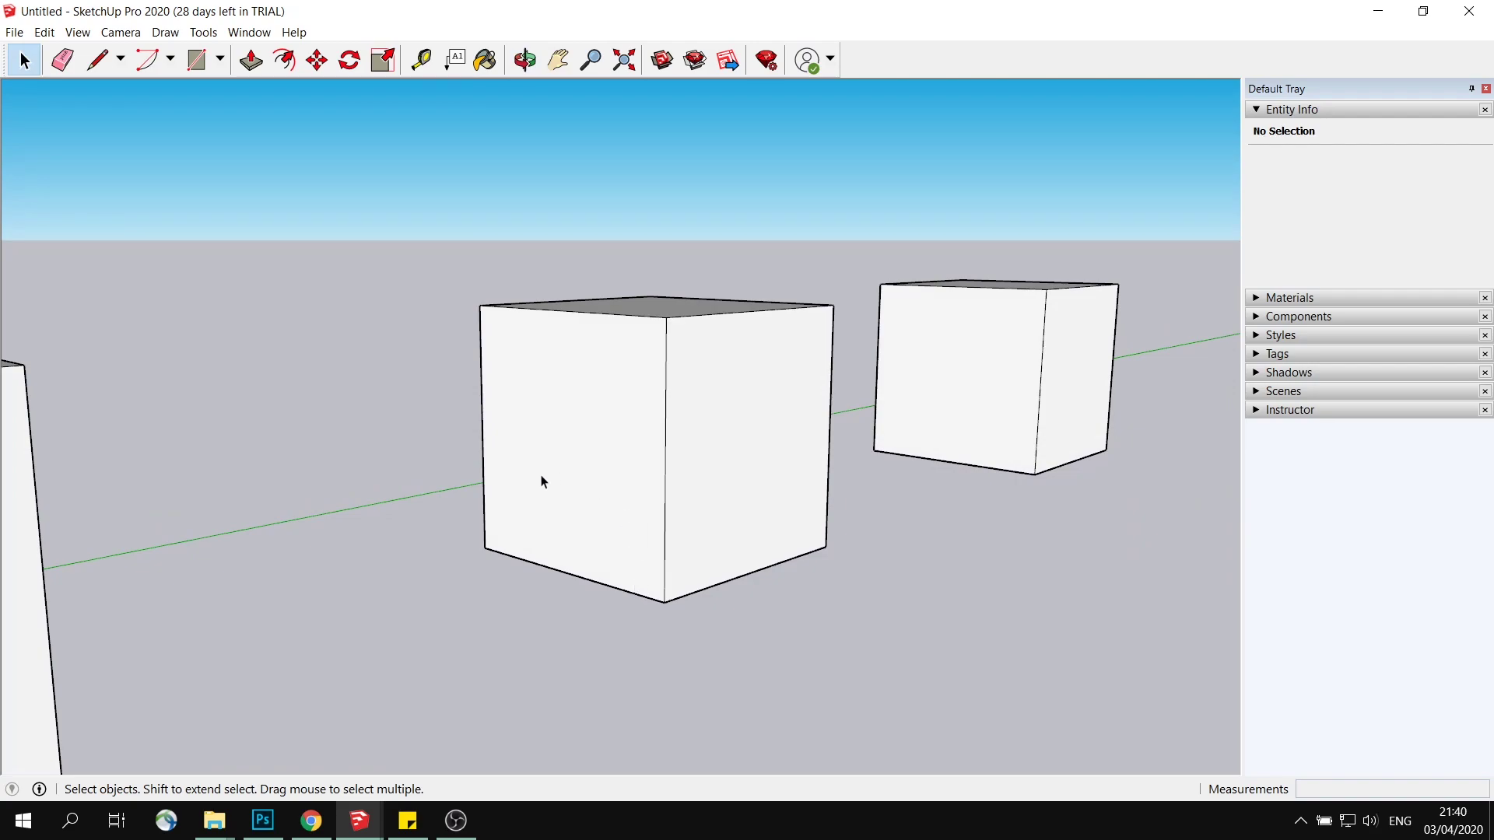
mouse_move(772, 485)
middle_down()
mouse_move(747, 527)
mouse_move(627, 557)
mouse_move(591, 544)
middle_up()
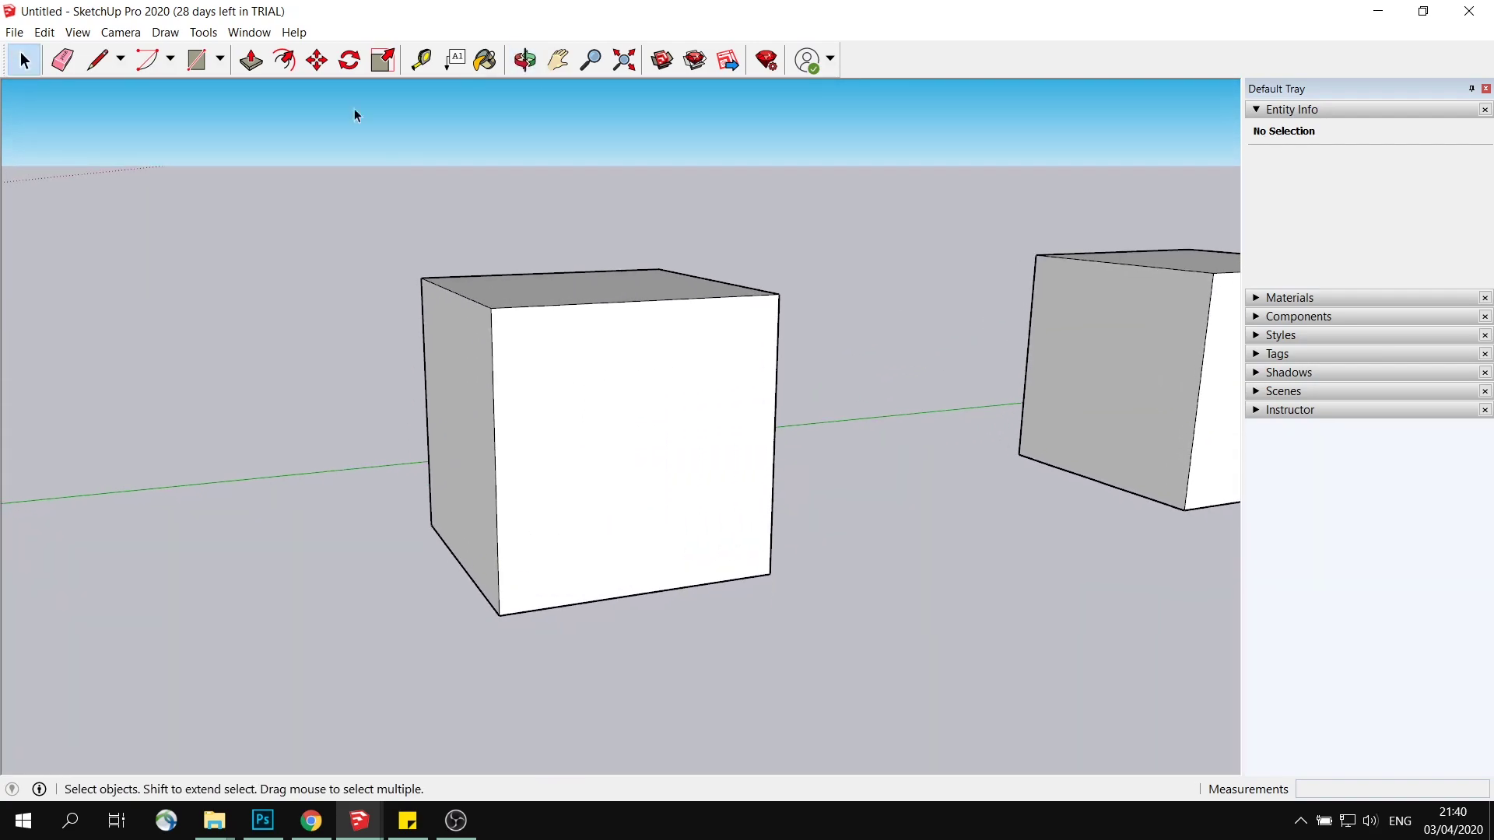
middle_drag(333, 97, 498, 365)
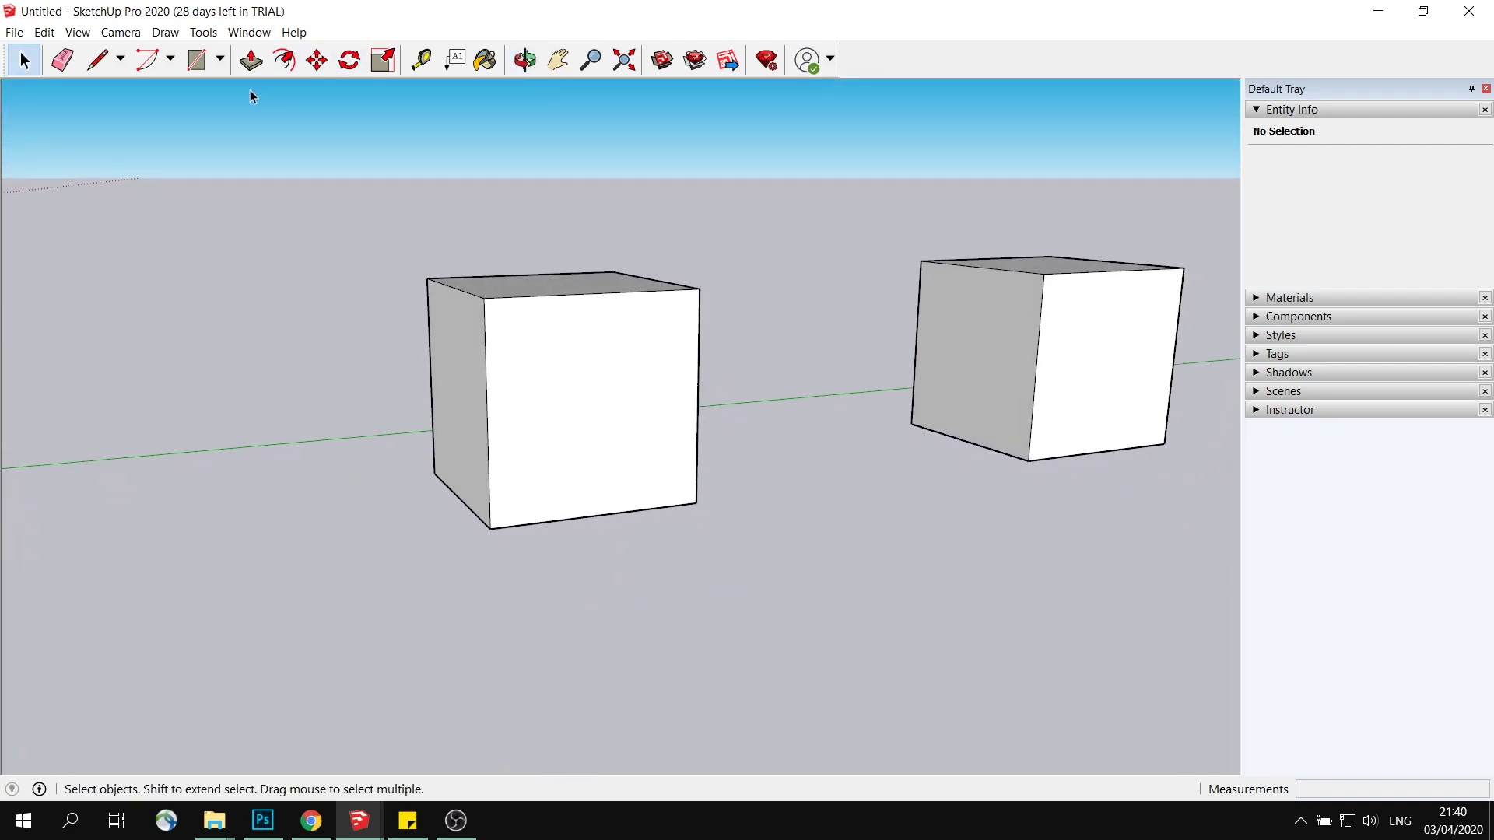
Step: Draw a corner-to-corner diagonal on the fifth cube's side face, plus a line from the other lower corner to its midpoint
click(97, 60)
scroll(498, 445, up, 2)
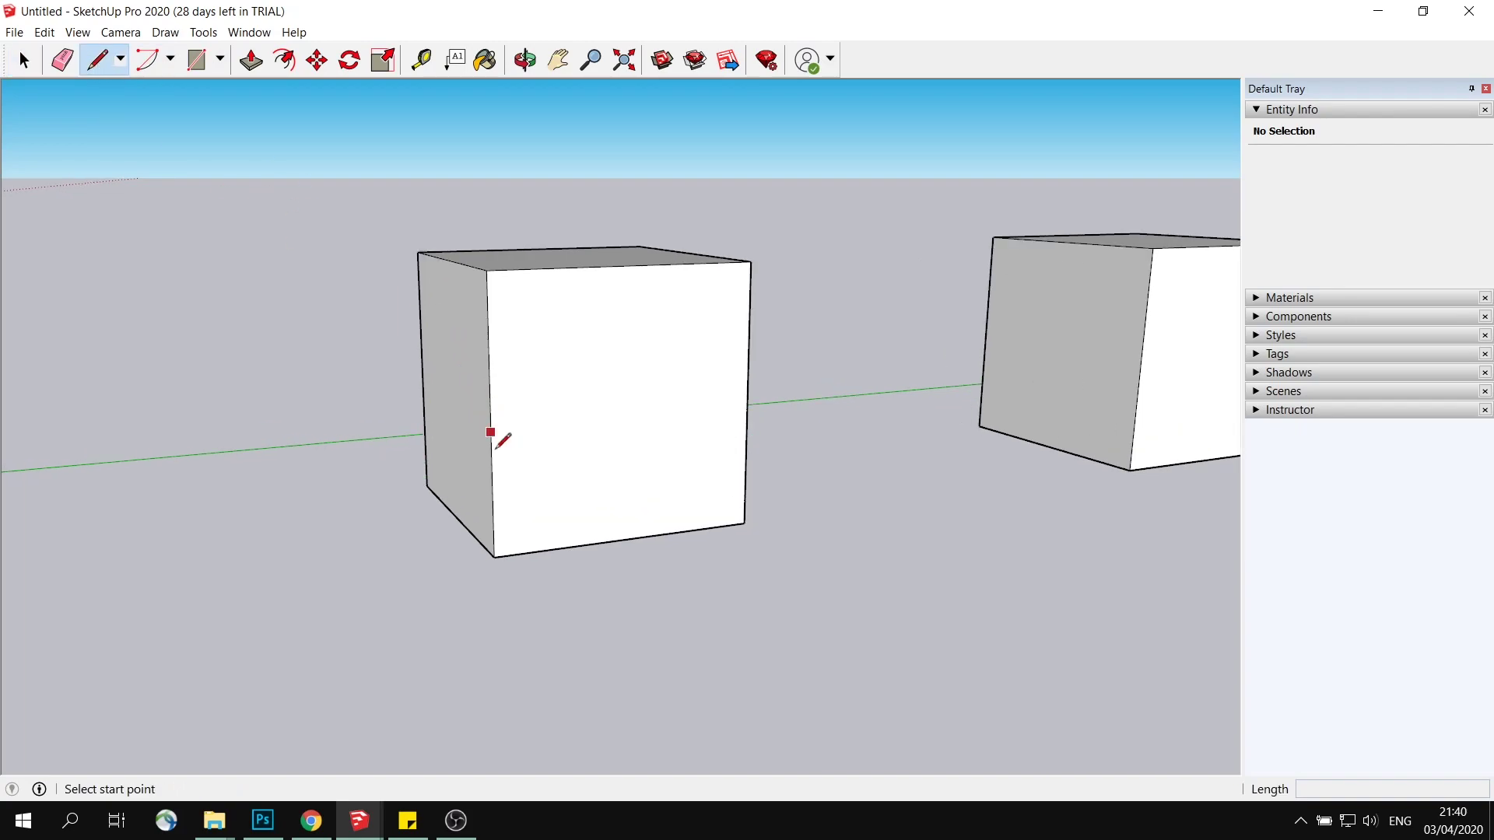
click(495, 558)
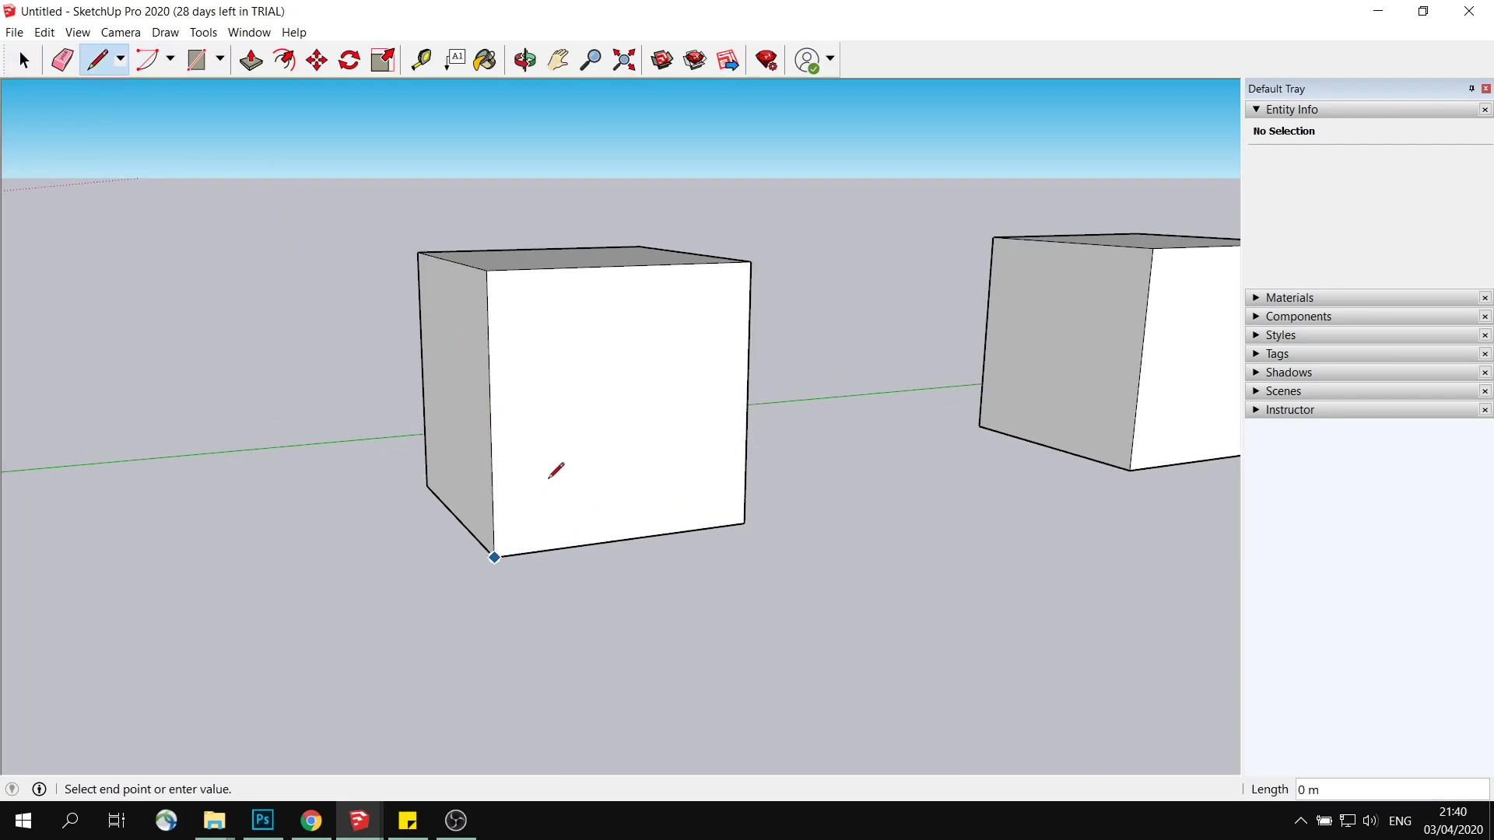
click(752, 260)
click(745, 523)
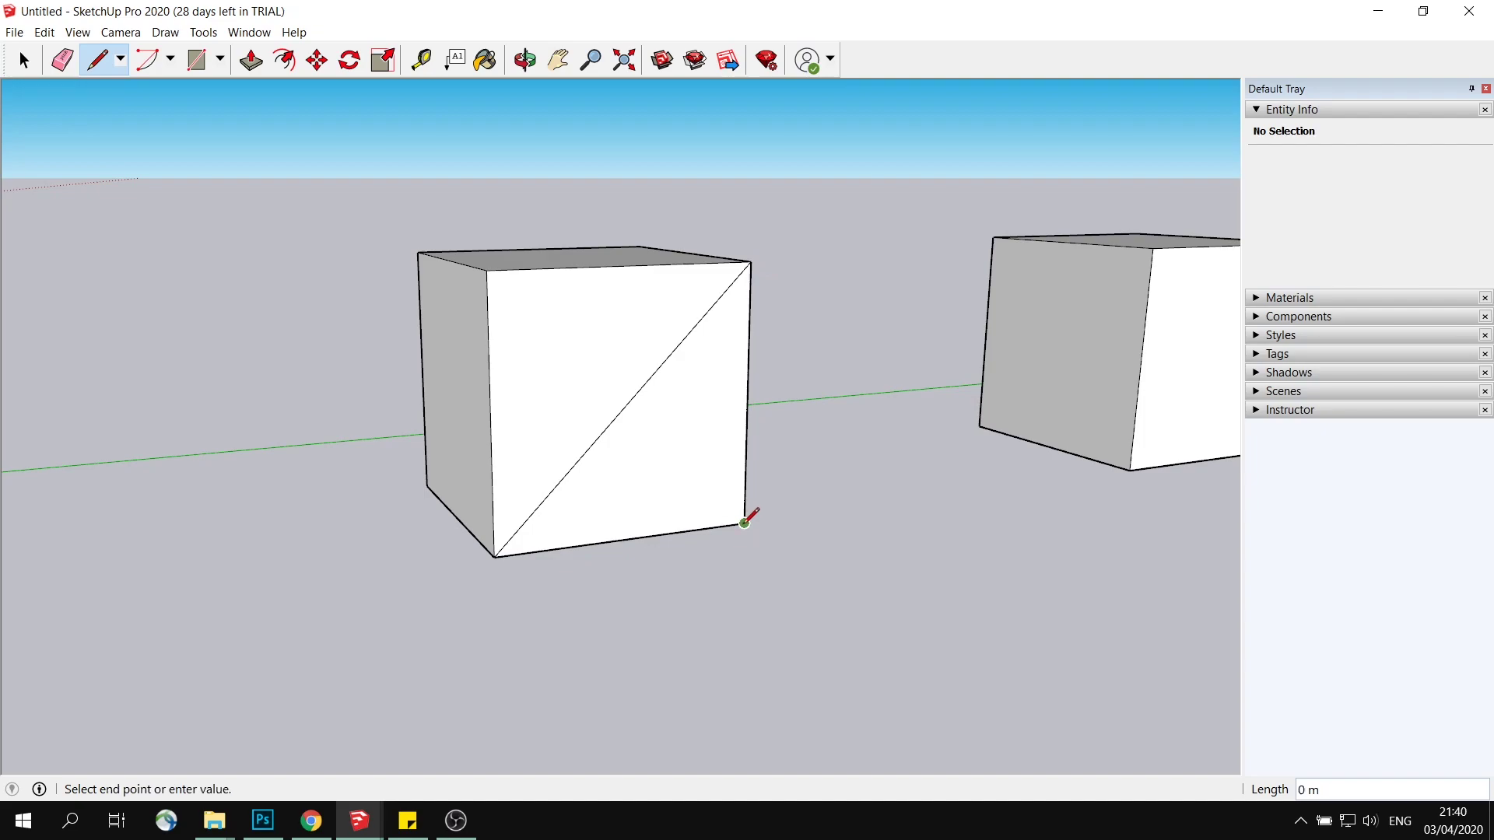
click(626, 405)
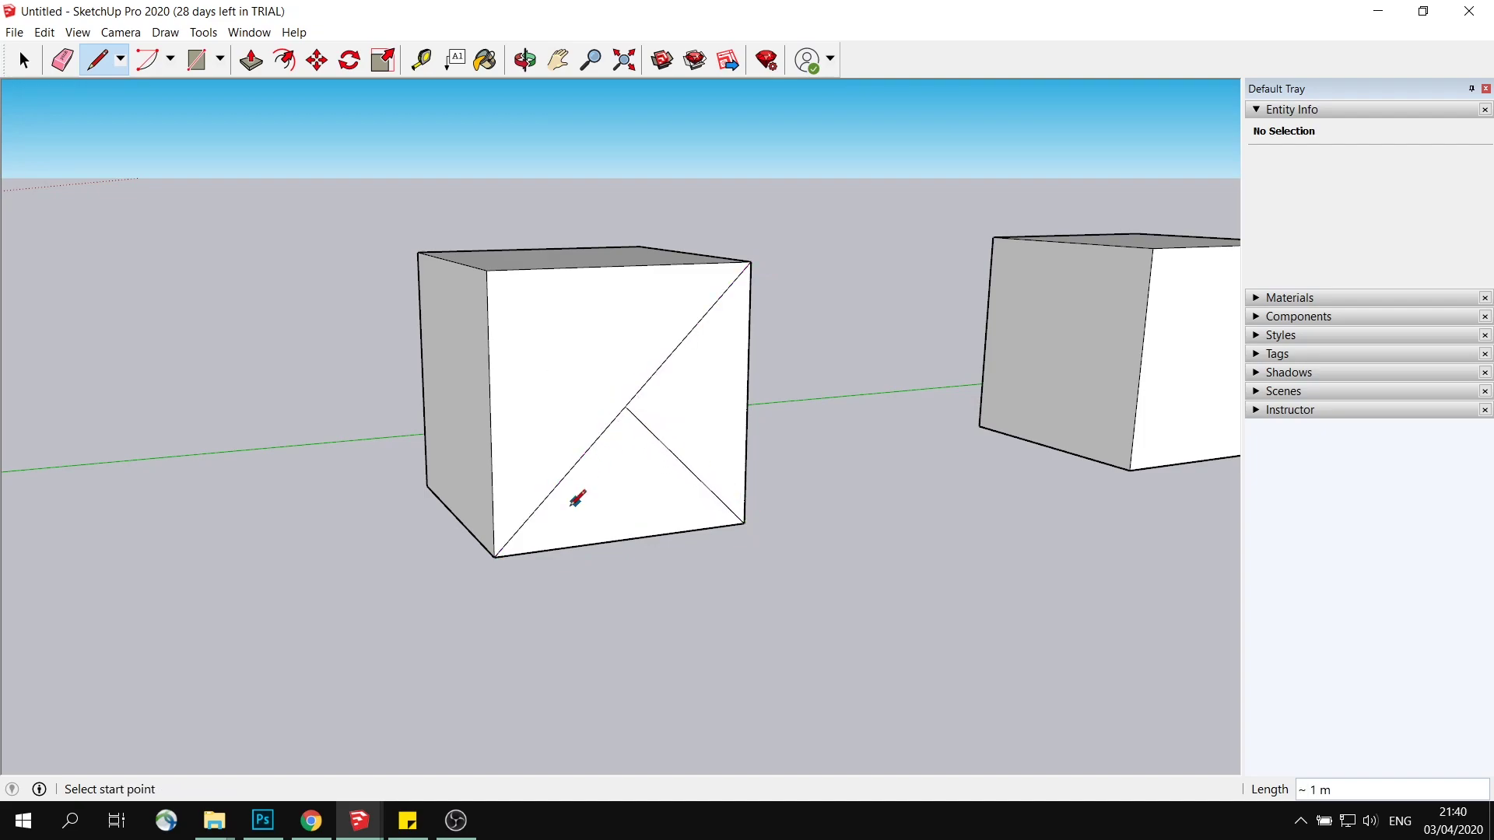
Step: Draw three full-width horizontal lines on the same face at half, a quarter and an eighth of its height
click(491, 416)
click(747, 396)
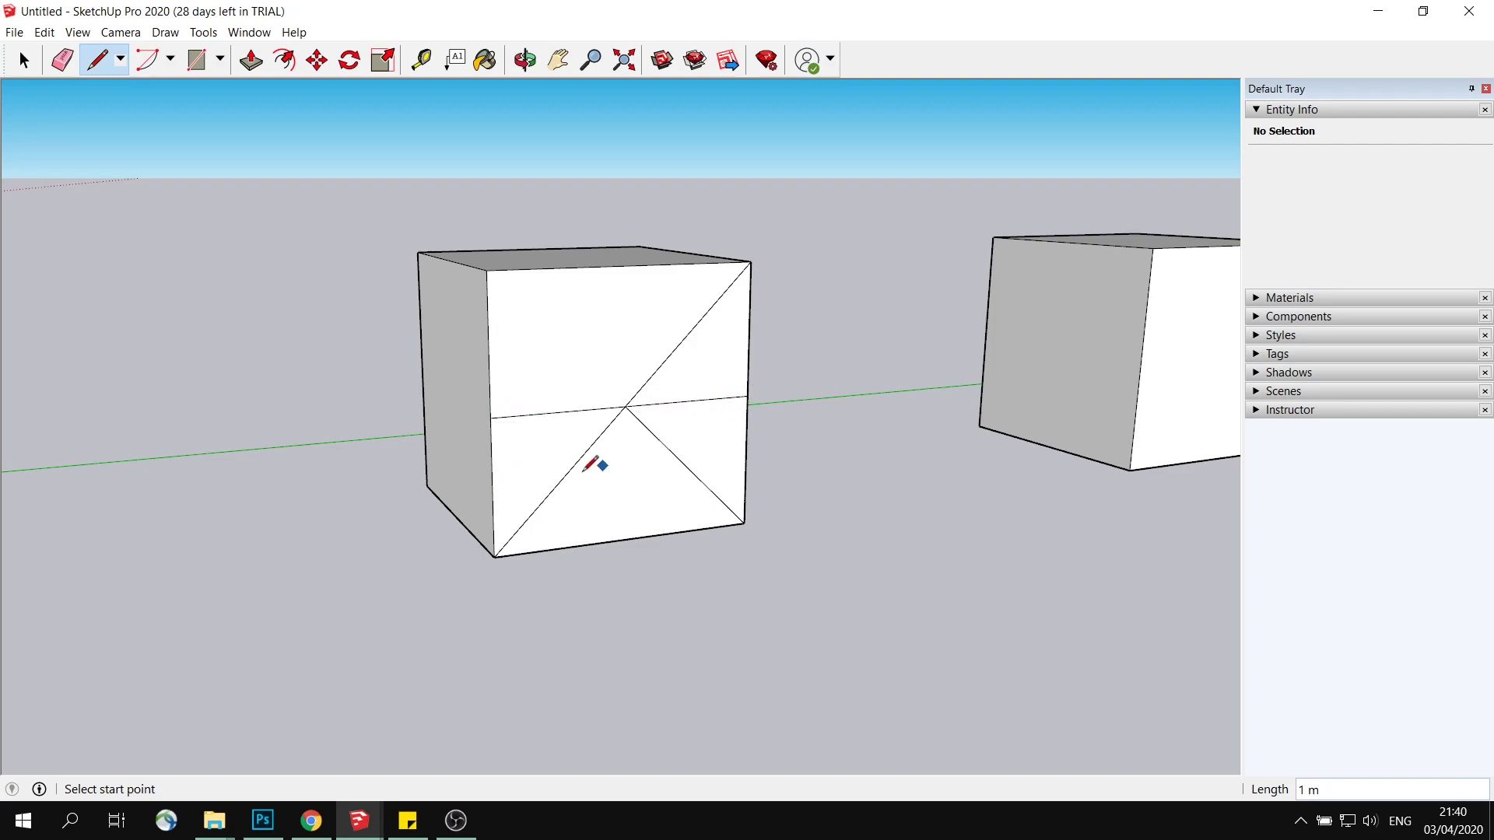
click(492, 488)
click(745, 460)
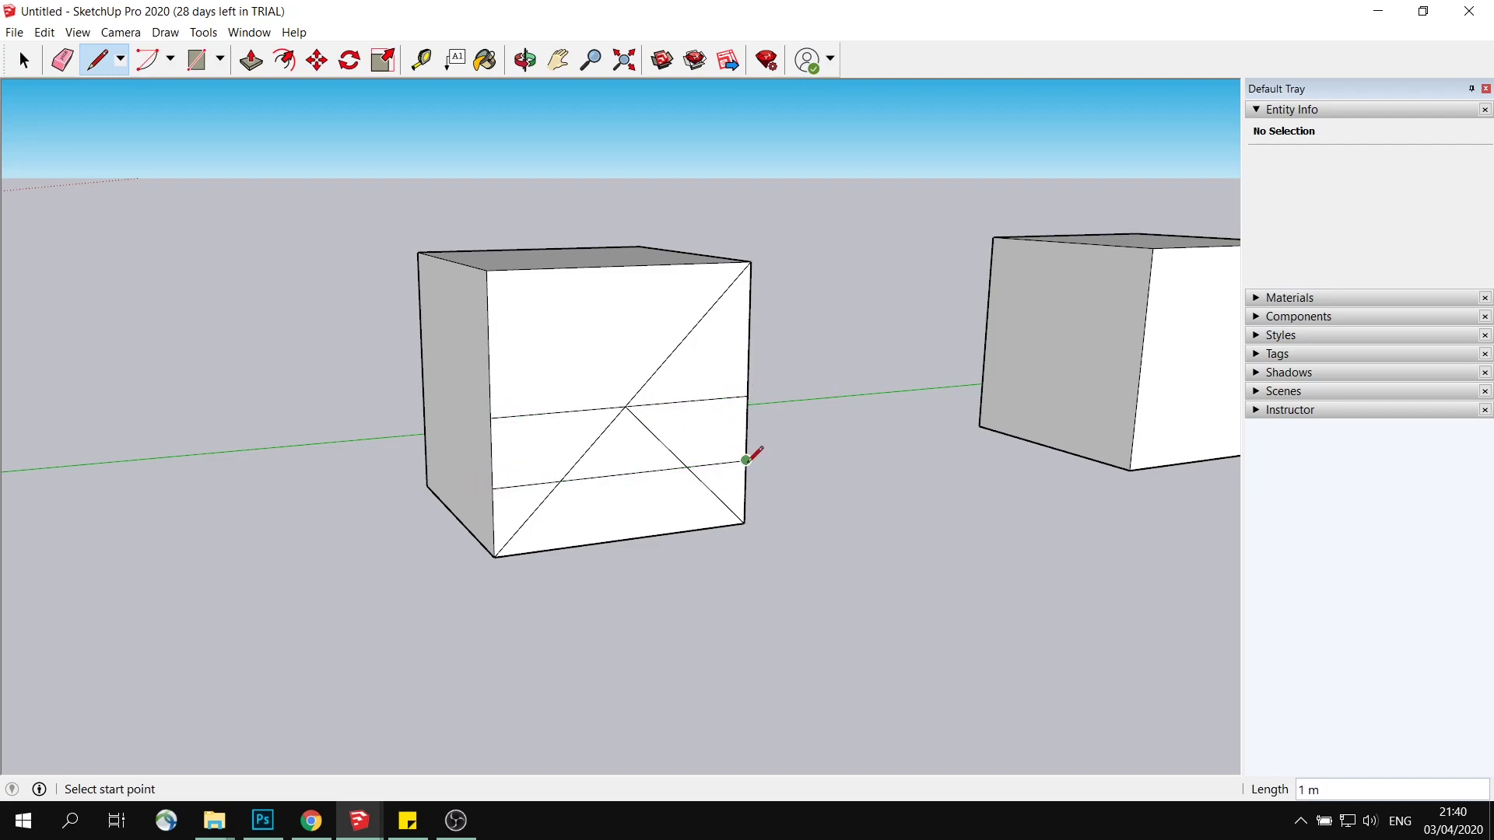
click(493, 523)
click(745, 492)
Step: Draw four short vertical lines from where the diagonals cross the two lower horizontals down to the next line or base edge
click(527, 519)
click(529, 551)
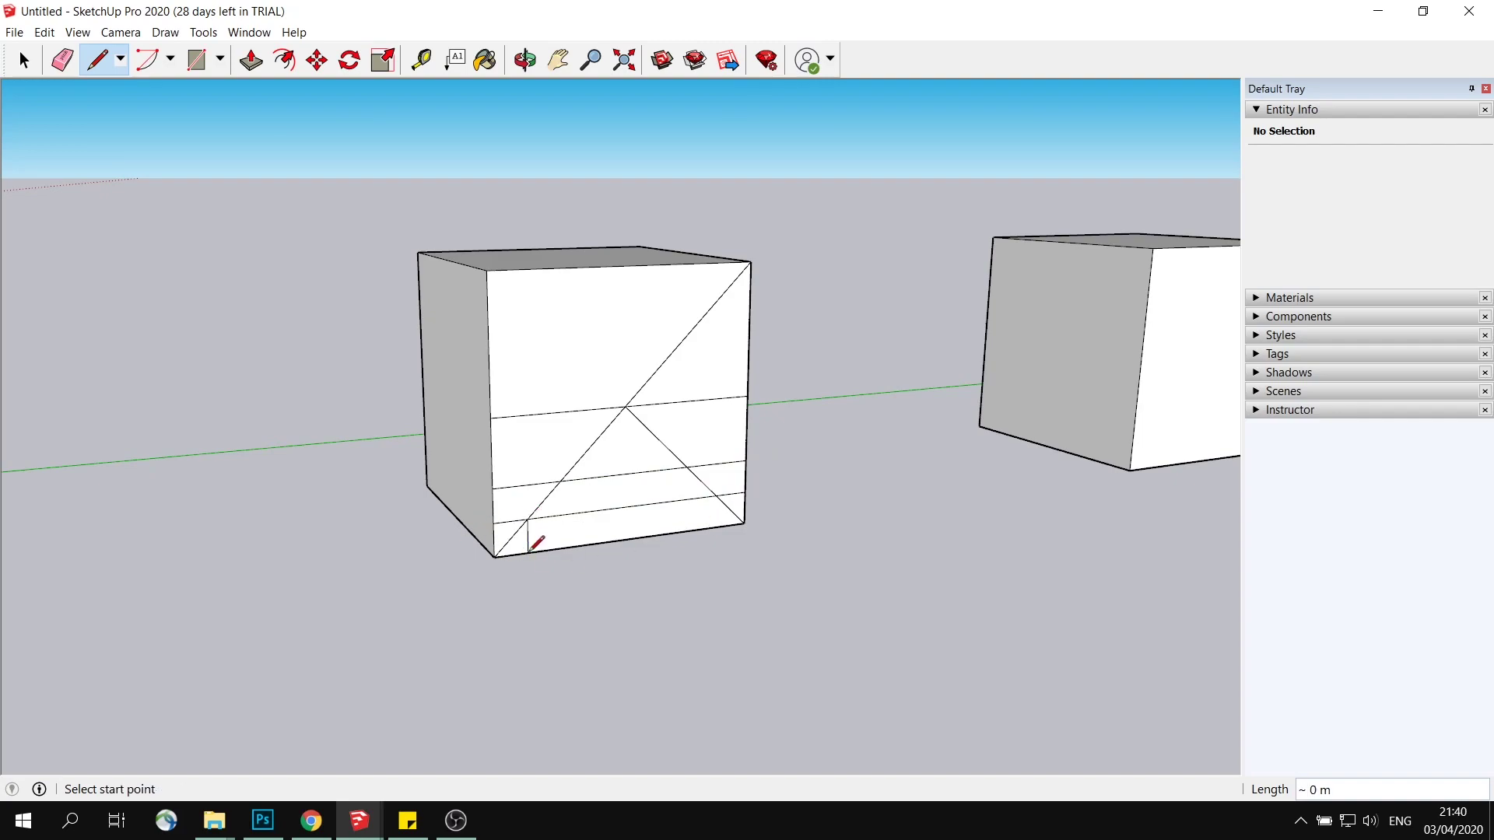
click(717, 497)
click(716, 527)
click(560, 481)
click(560, 516)
click(688, 467)
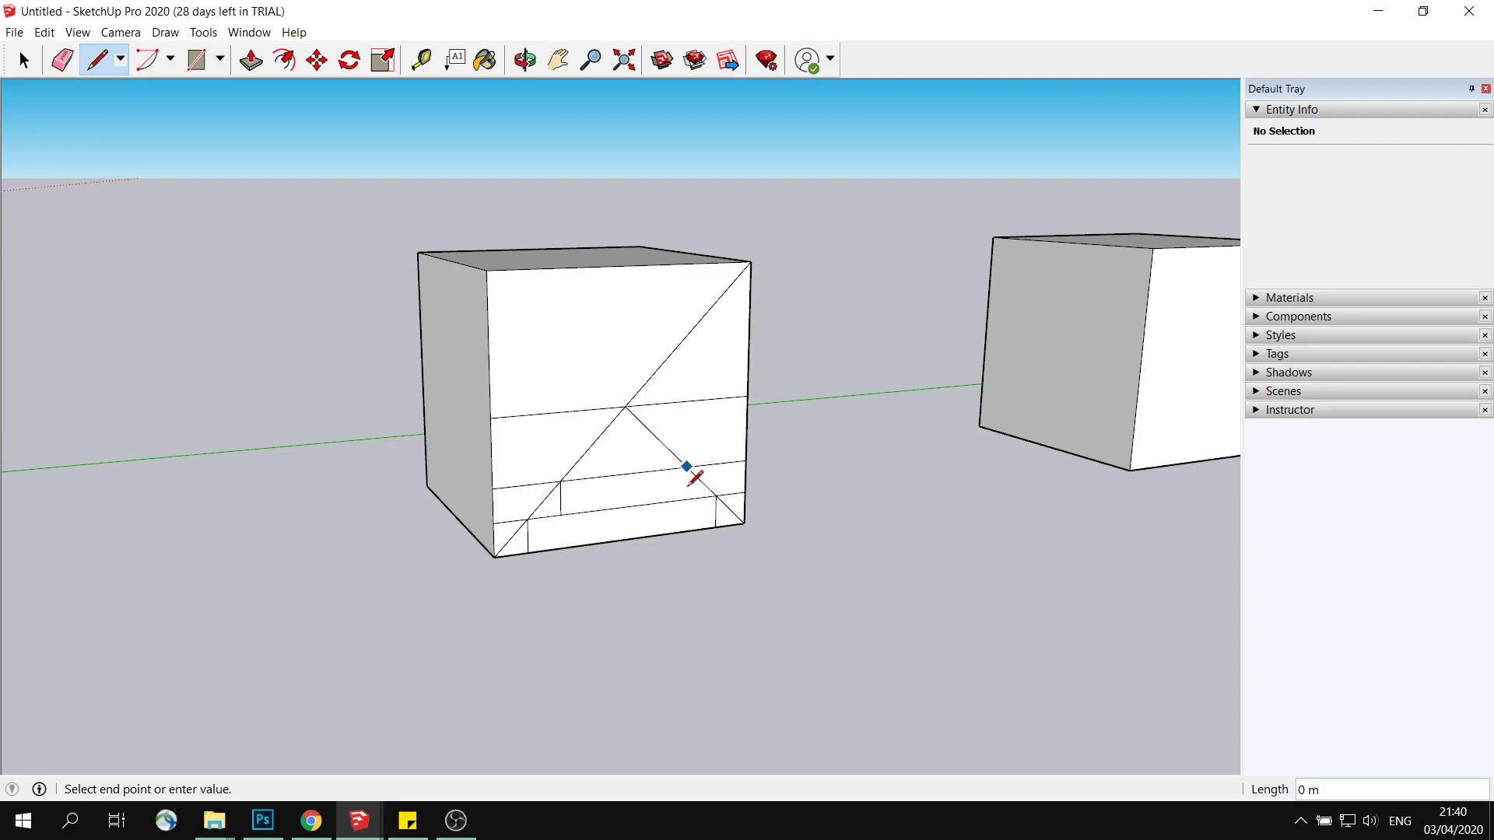
click(690, 498)
Step: Delete the upper half of the long diagonal above the face's centre
middle_drag(689, 497, 659, 467)
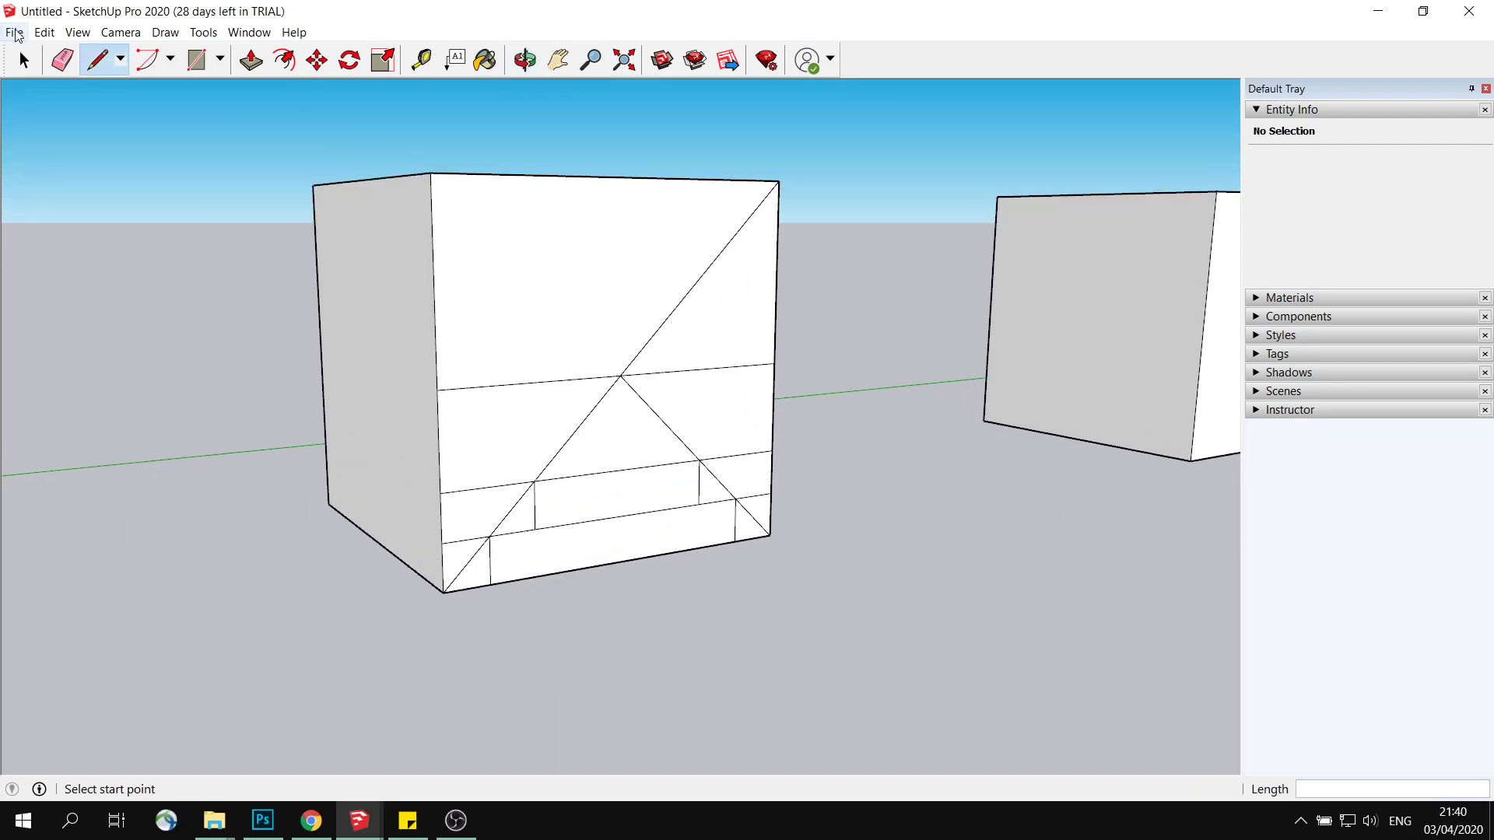
key(space)
click(681, 305)
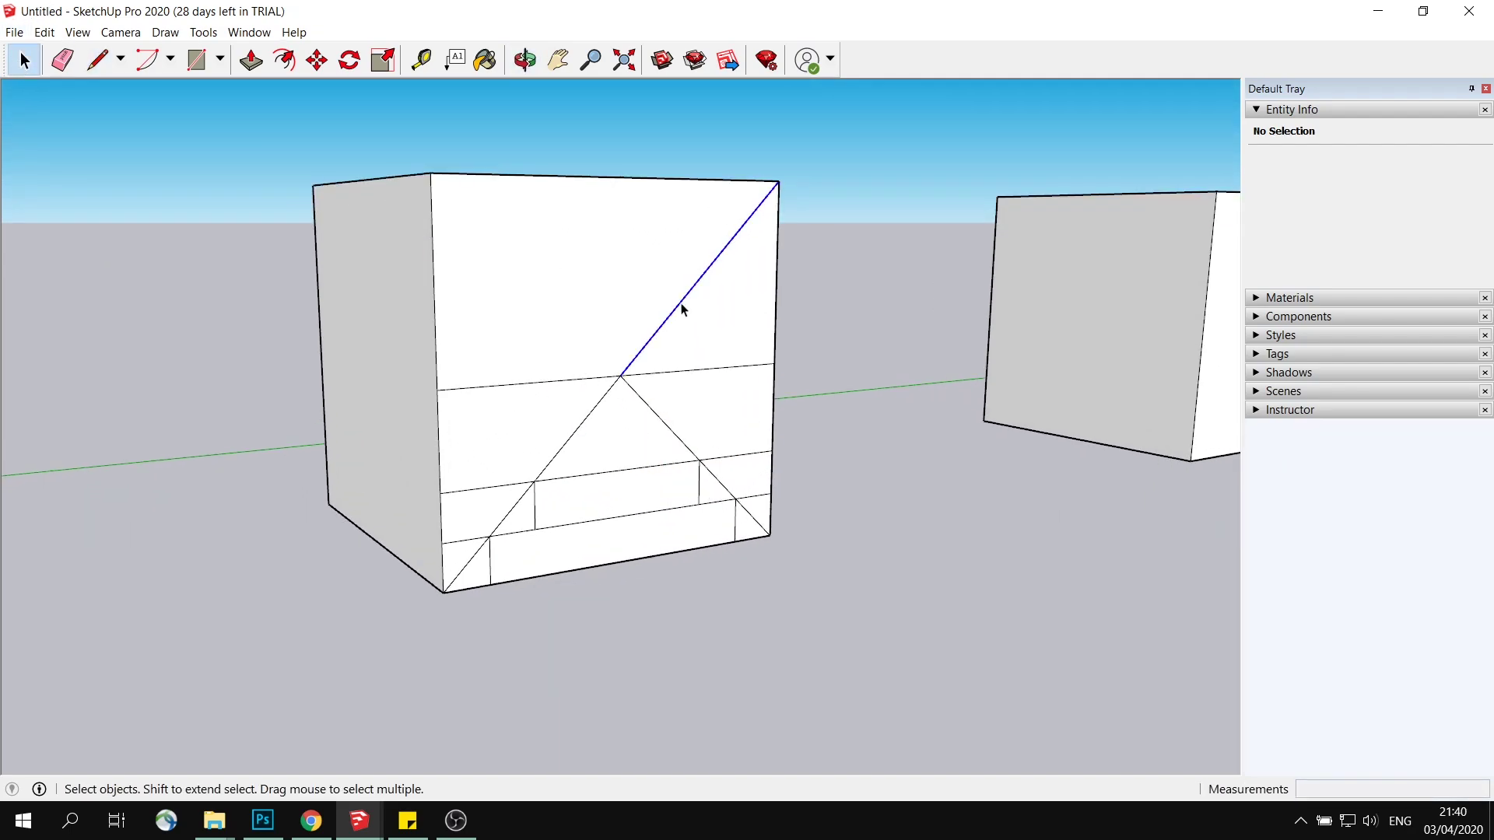
key(Delete)
middle_drag(731, 330, 574, 461)
click(575, 508)
shift+click(567, 544)
shift+click(644, 467)
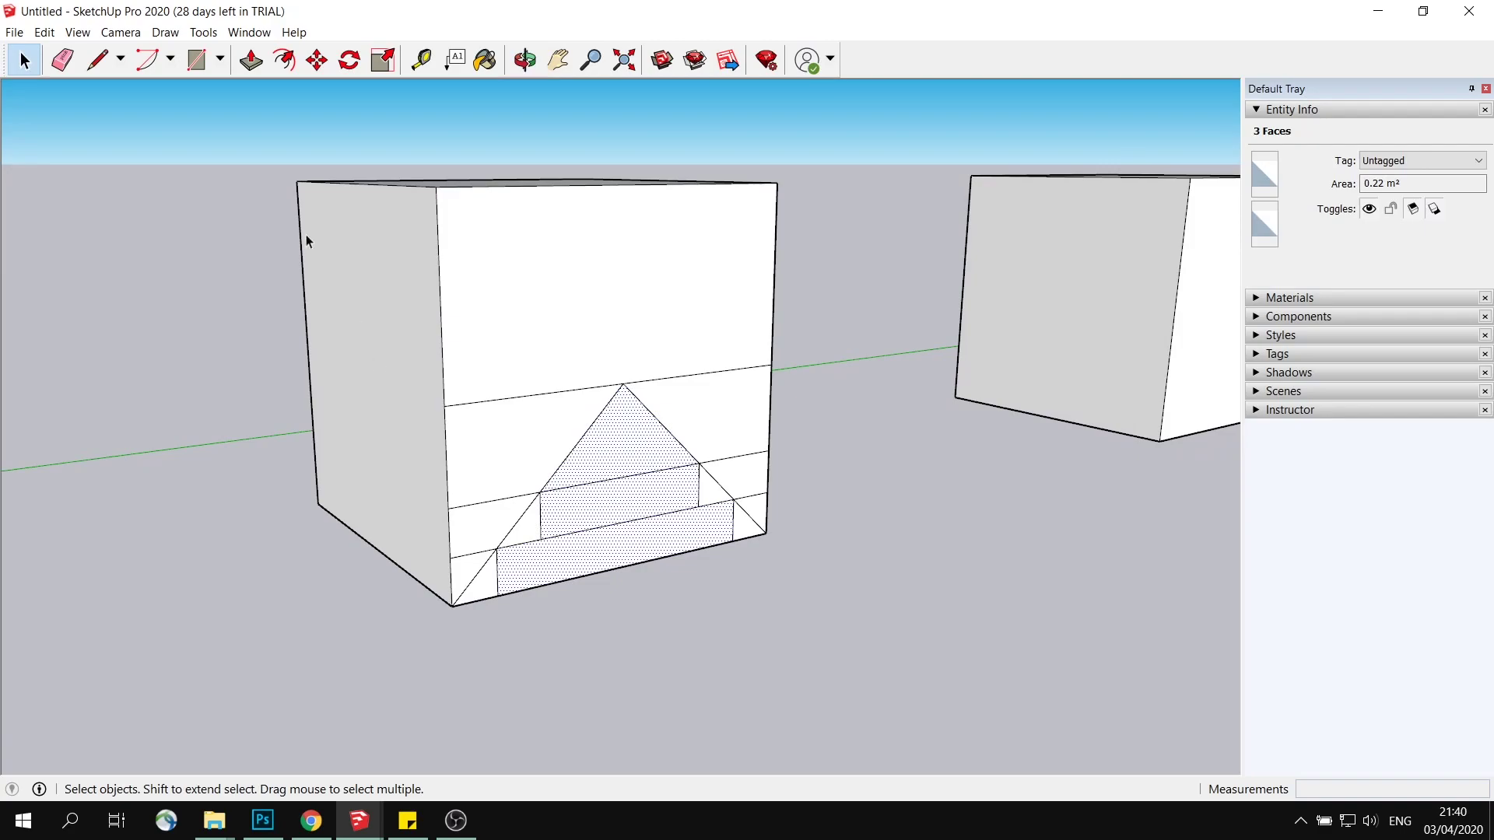
click(251, 60)
mouse_move(520, 433)
middle_down()
mouse_move(554, 444)
mouse_move(541, 446)
middle_up()
click(24, 60)
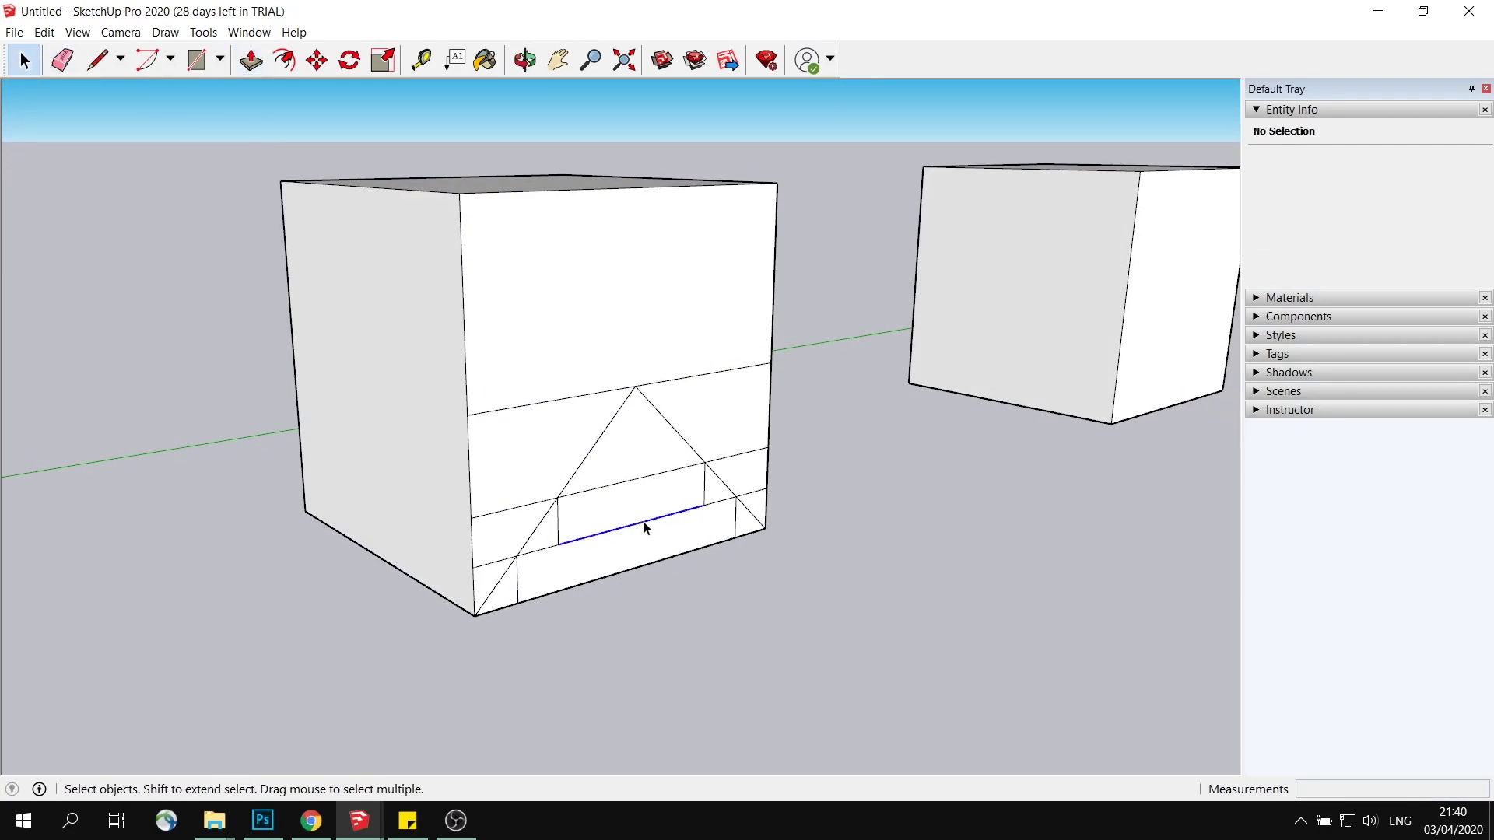
Step: Delete the horizontal segments inside the stepped peak outline and push the merged face back 1 m through the fifth cube
shift+click(620, 484)
key(Delete)
click(636, 490)
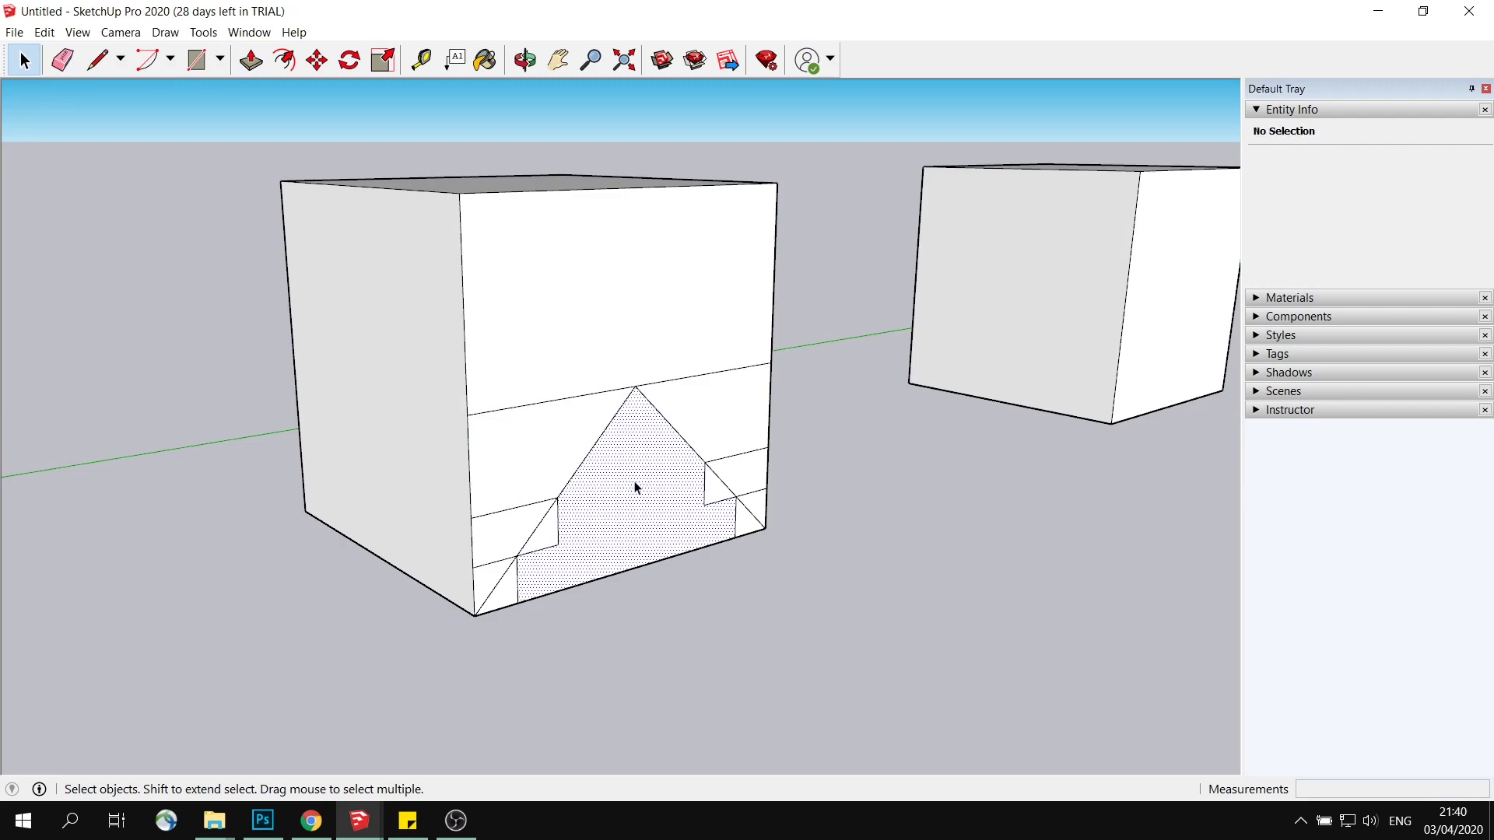
click(250, 60)
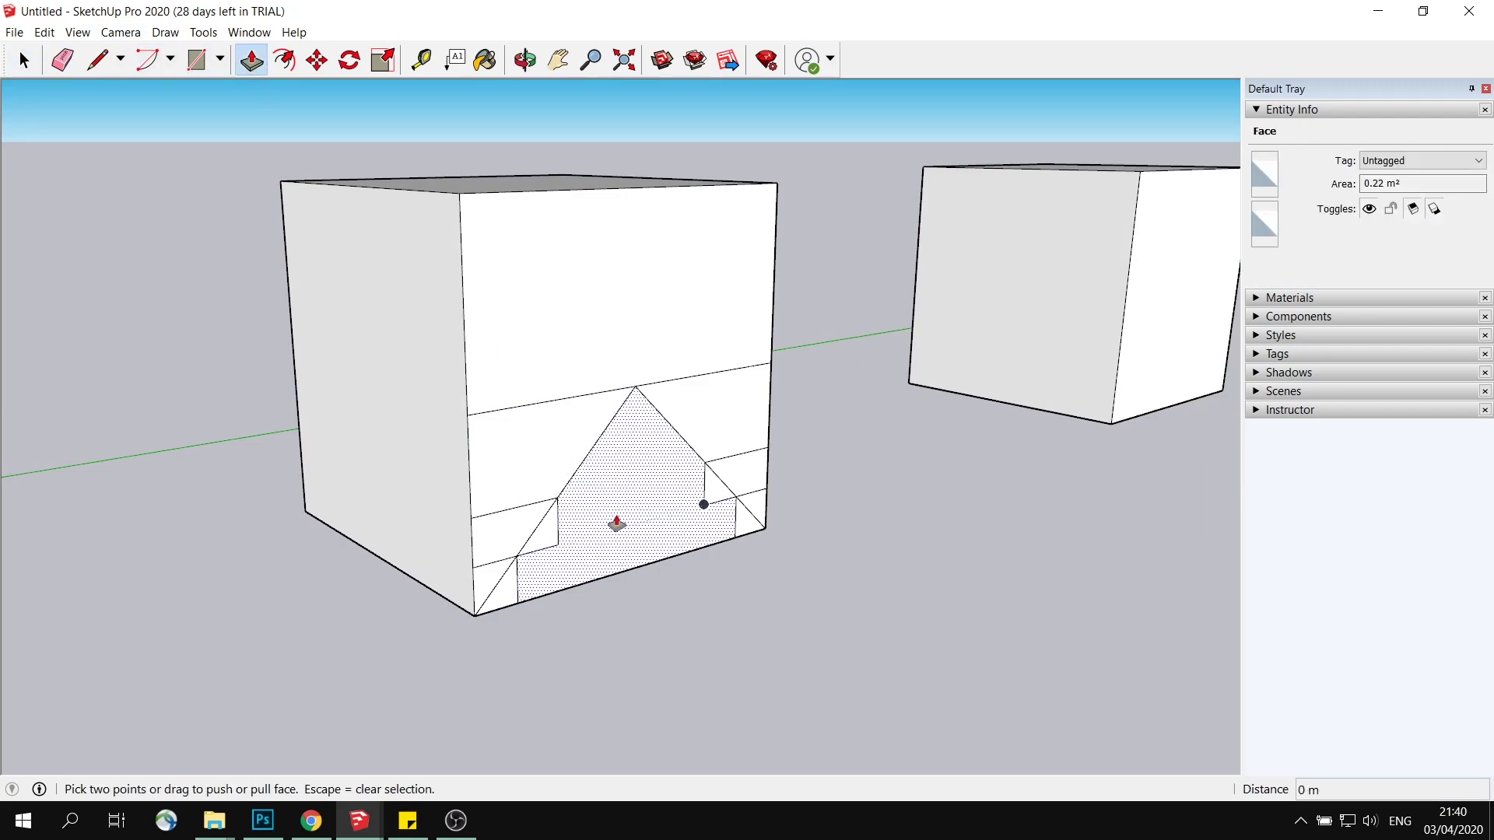
click(574, 517)
click(434, 457)
Step: Inspect the stepped opening through the fifth cube from both ends, along with the cube's adjoining side
middle_drag(434, 457, 561, 467)
mouse_move(477, 487)
middle_down()
mouse_move(507, 394)
mouse_move(434, 467)
mouse_move(573, 527)
mouse_move(489, 489)
middle_up()
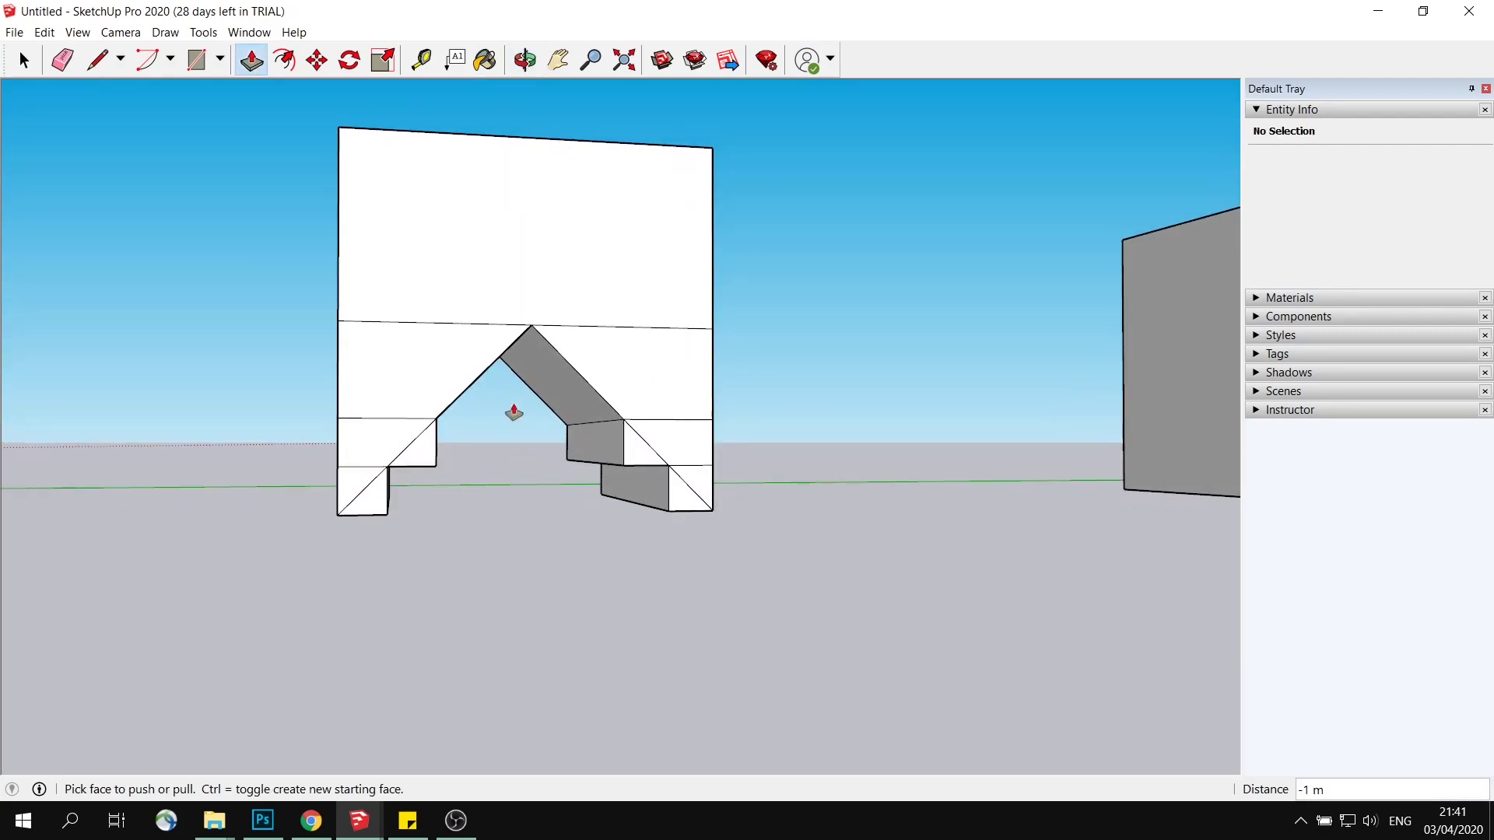
middle_drag(514, 413, 506, 444)
middle_drag(343, 386, 574, 407)
middle_drag(650, 457, 685, 498)
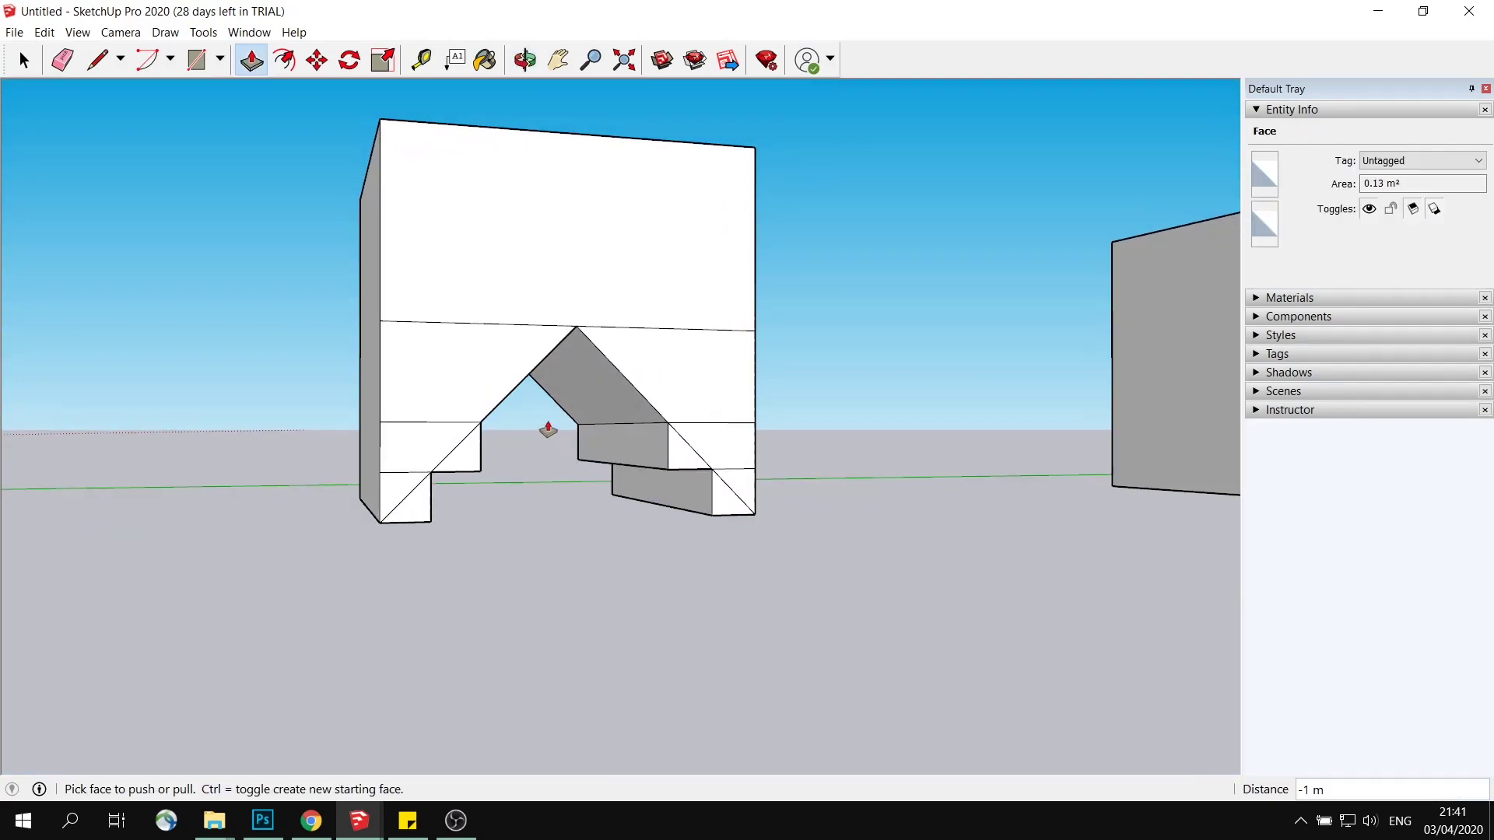
key(l)
mouse_move(548, 428)
middle_down()
mouse_move(801, 433)
mouse_move(677, 454)
mouse_move(615, 427)
mouse_move(612, 470)
middle_up()
scroll(666, 467, down, 1)
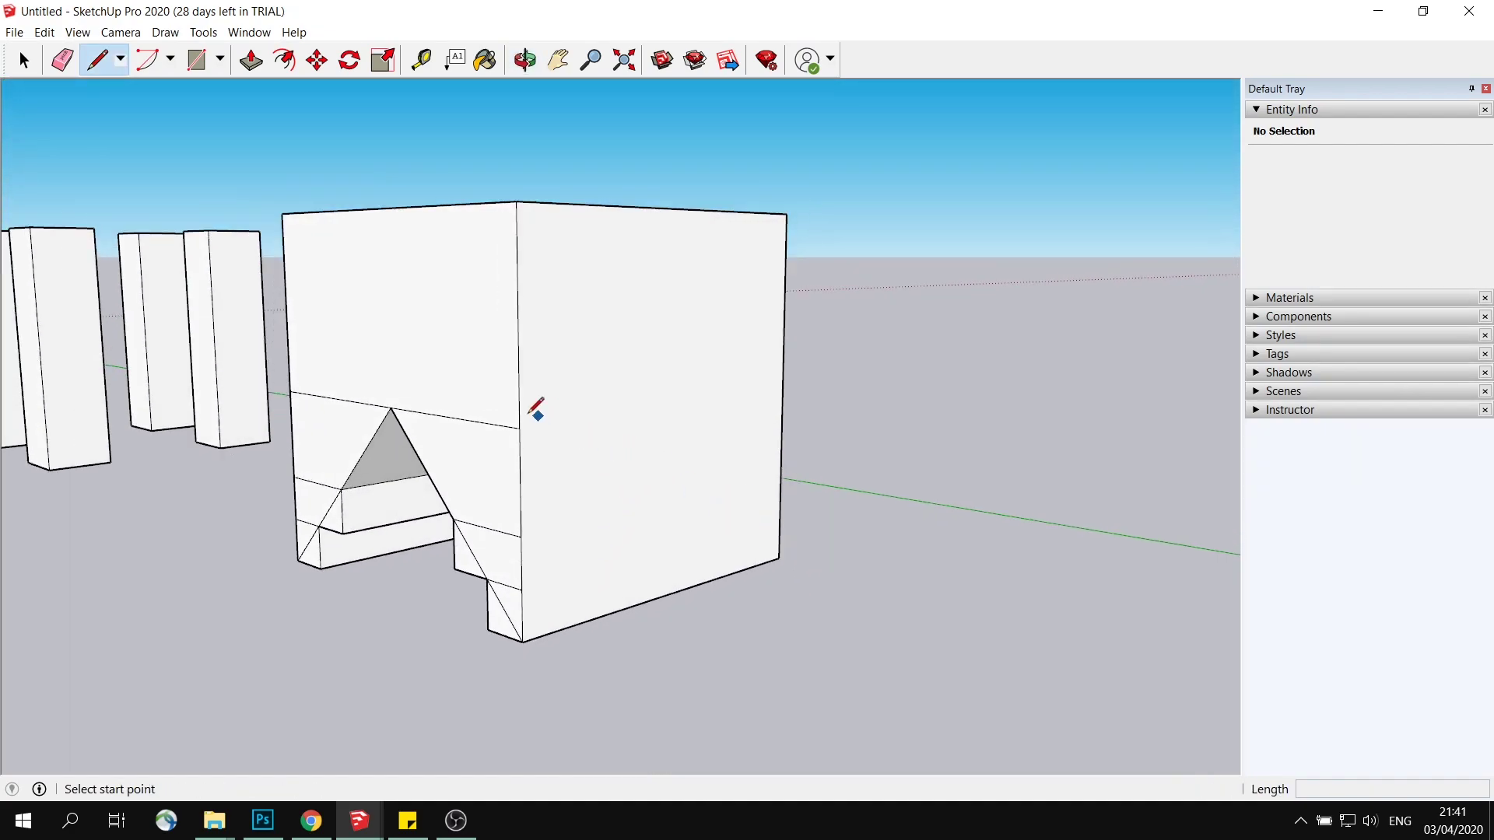
Step: Draw three horizontal 1 m lines across the fifth cube's adjoining side, continuing the three lines on the opening's side
click(519, 428)
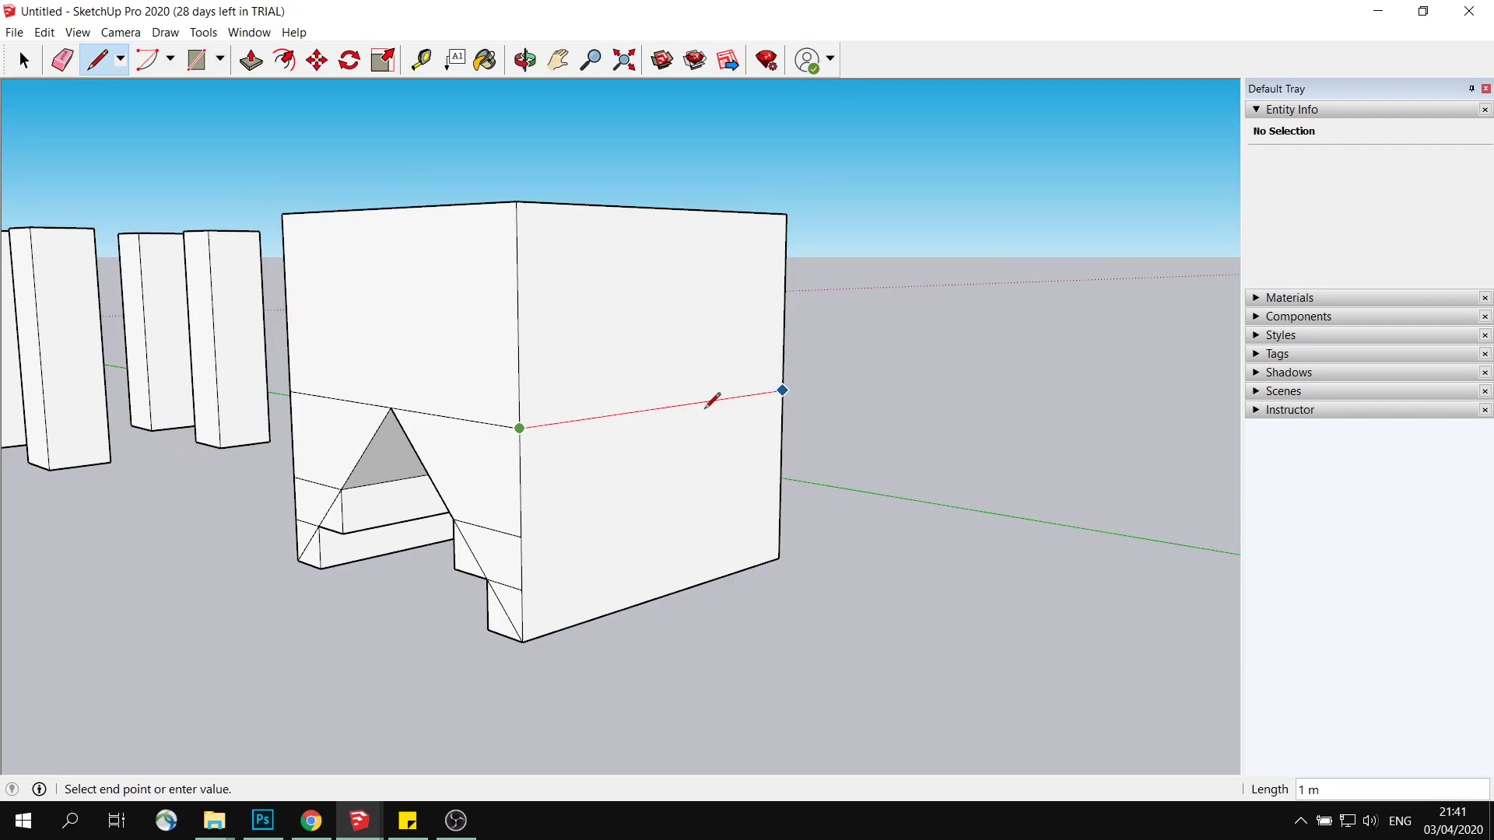
click(783, 391)
click(521, 535)
click(782, 474)
click(523, 589)
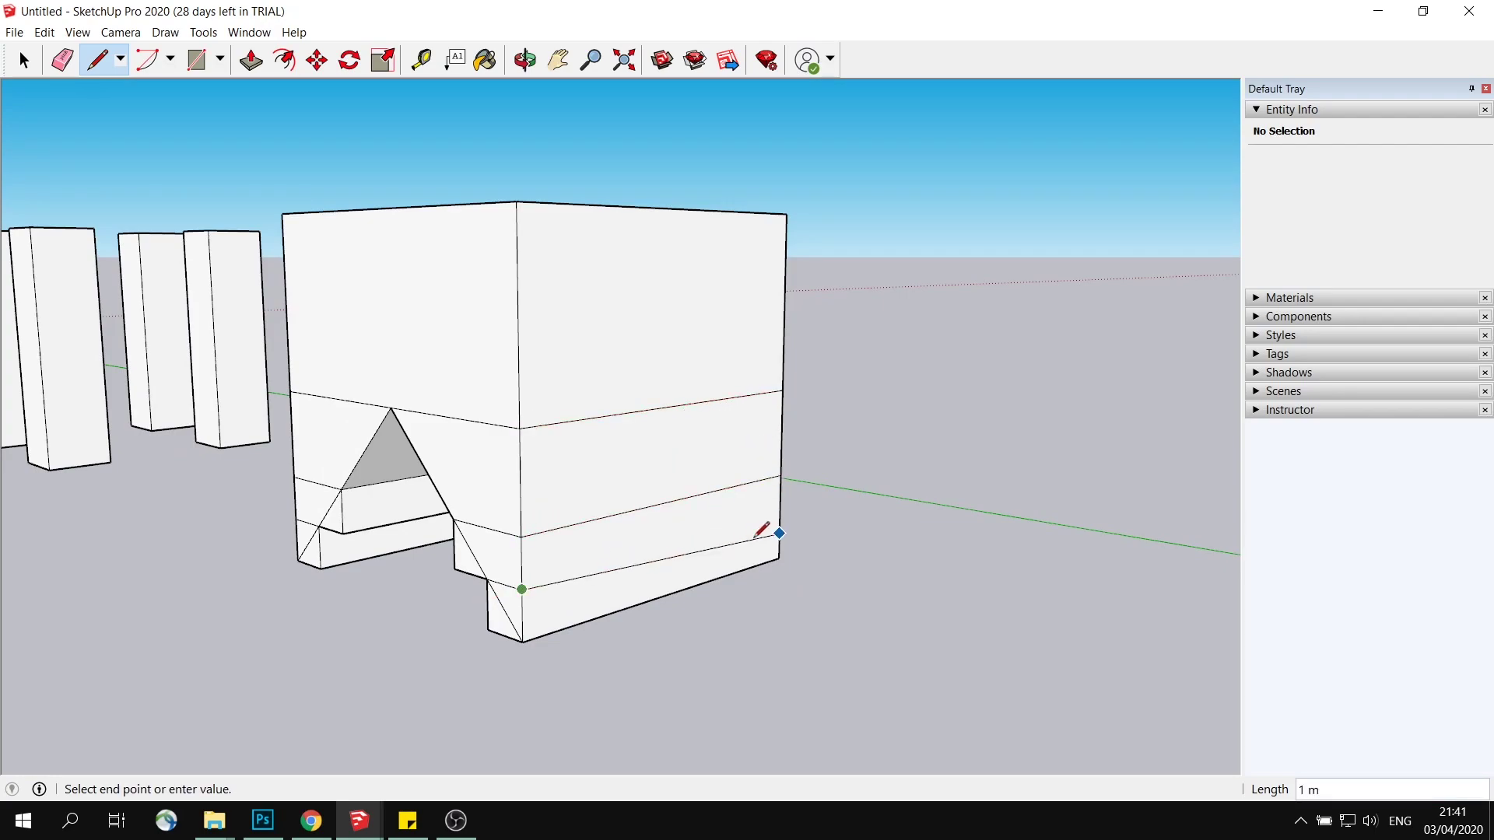
click(779, 517)
Step: Draw two diagonals from the side's bottom corners to the midpoint of its upper horizontal, forming a peak
click(523, 641)
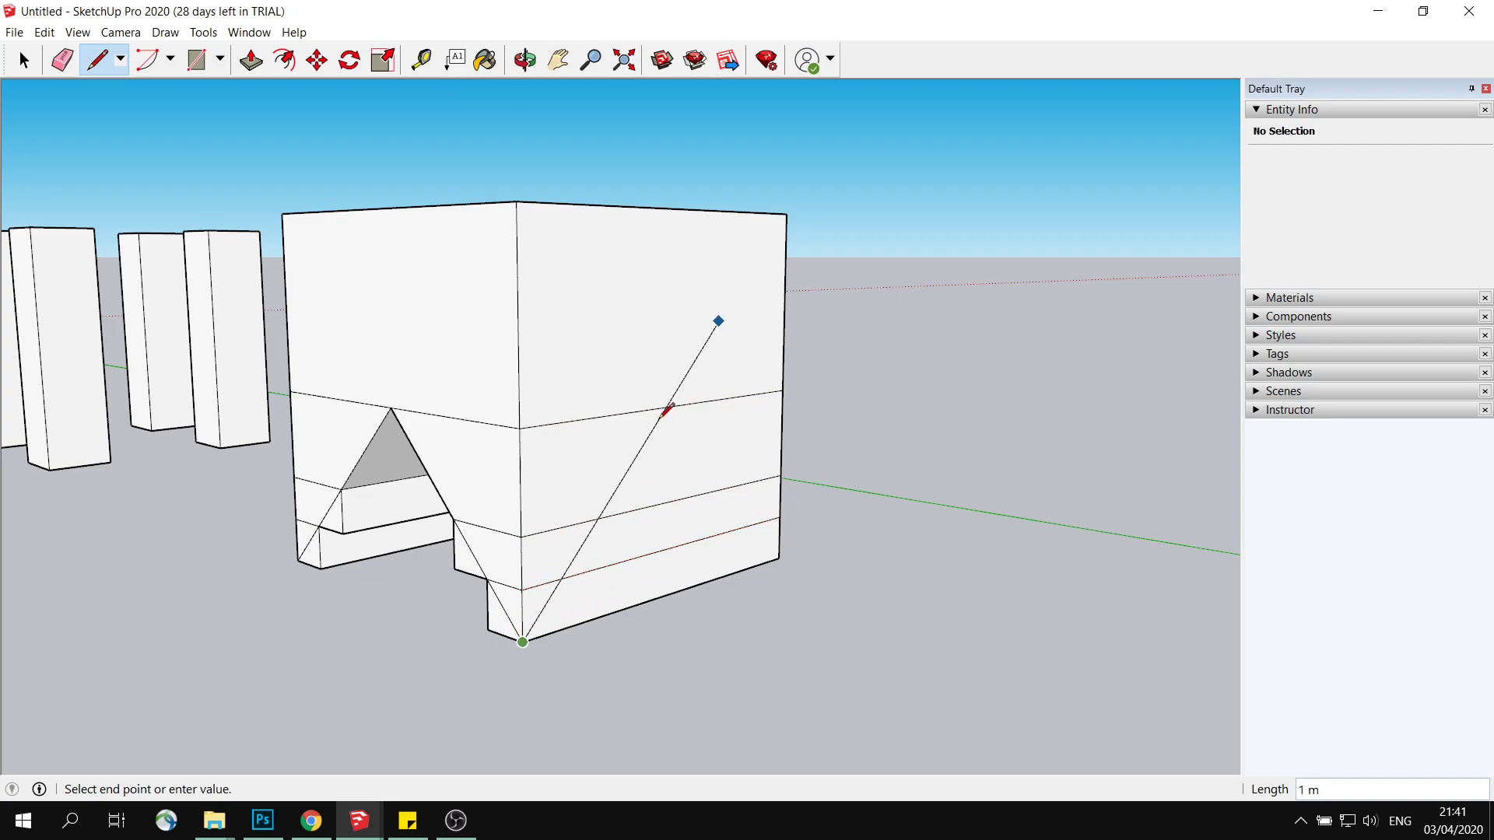
click(668, 406)
click(668, 406)
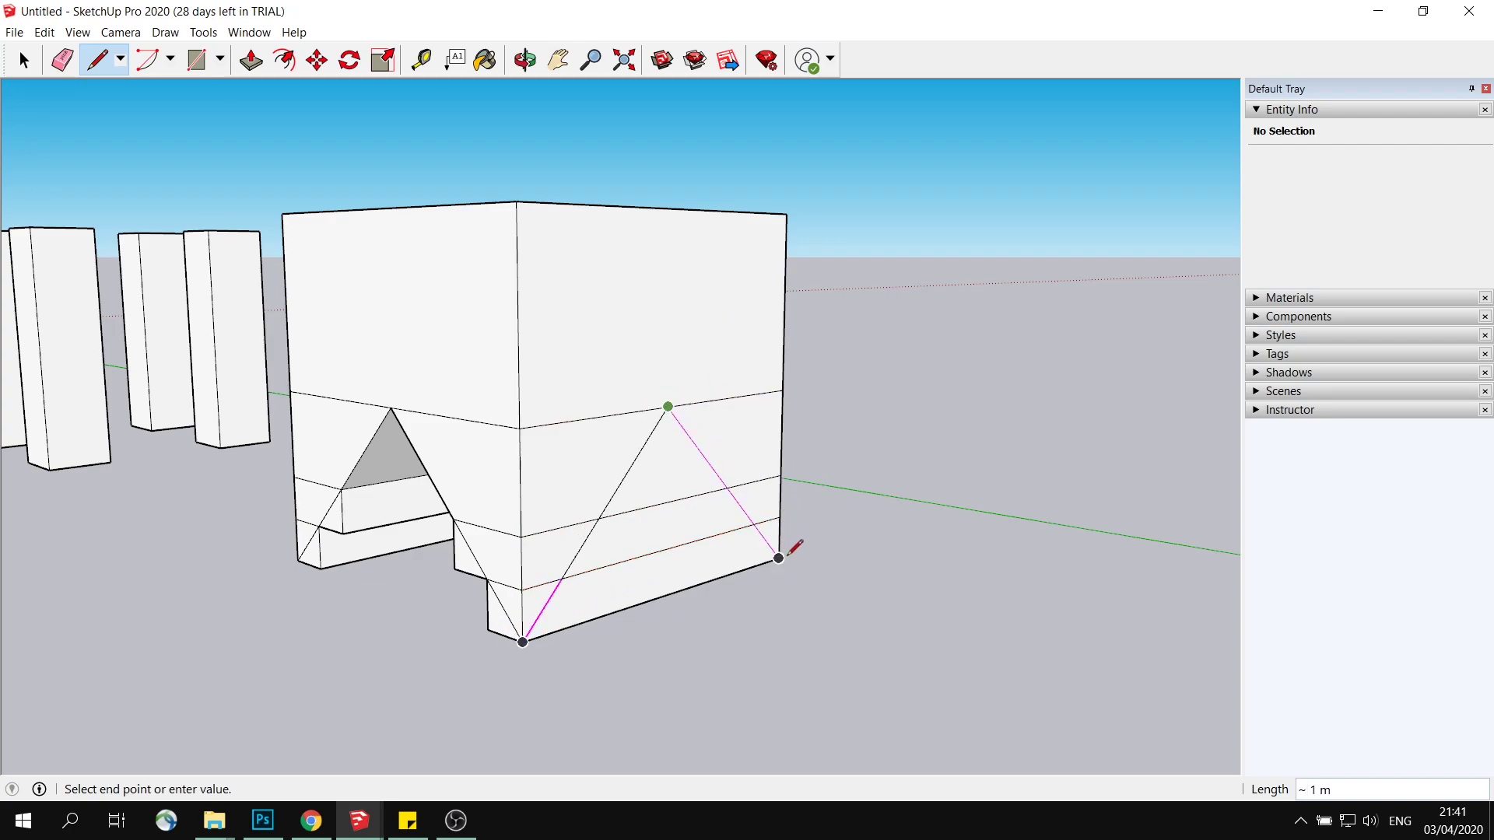
click(779, 557)
Step: Draw four short vertical lines from where the diagonals cross the two lower horizontals down to the next line or base edge
click(599, 518)
click(598, 567)
click(727, 489)
click(727, 533)
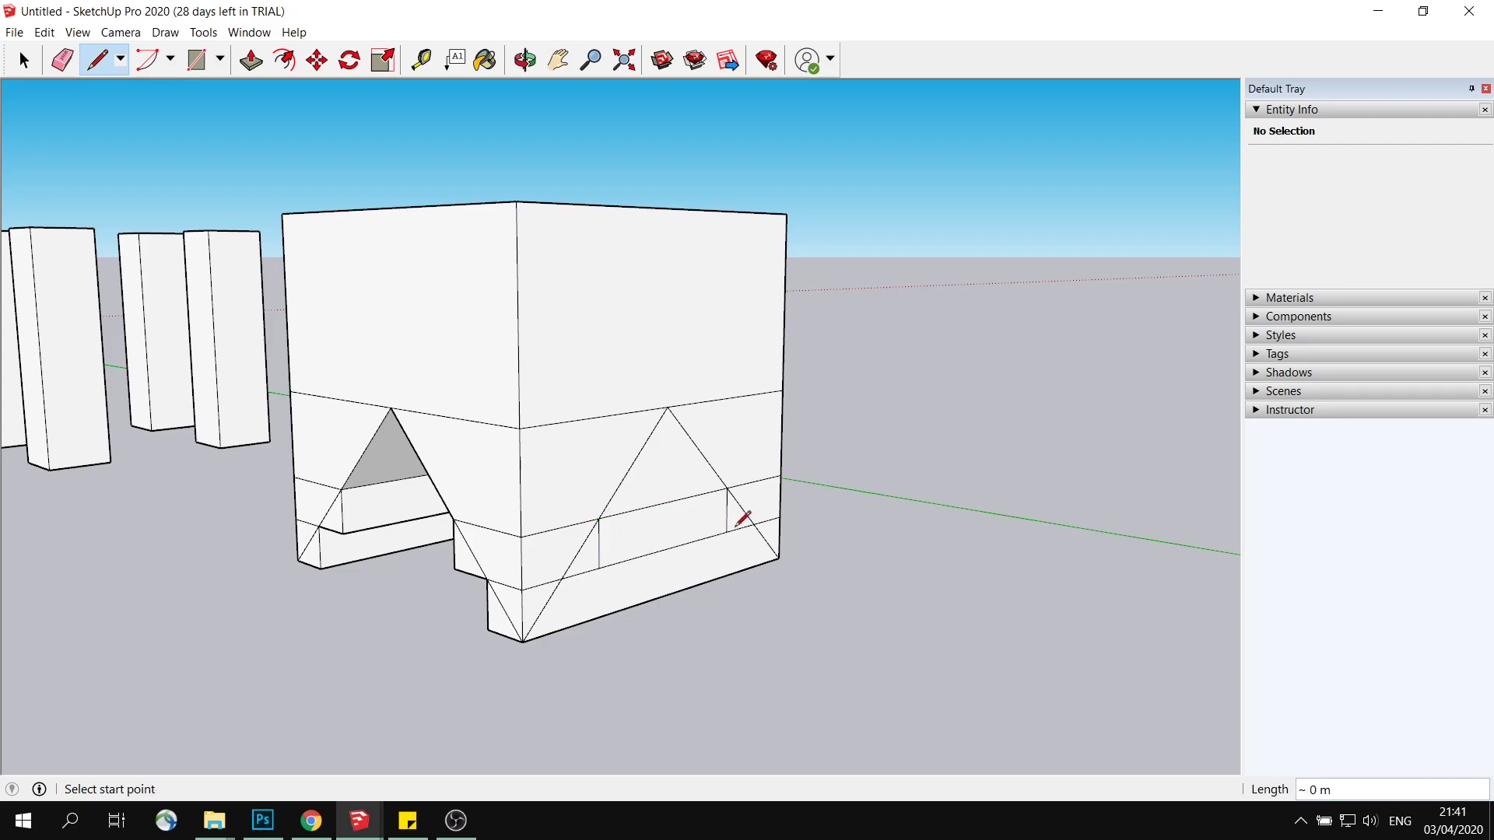
click(562, 579)
click(562, 628)
click(753, 524)
click(753, 567)
Step: Delete the two horizontal segments inside the adjoining side's stepped peak outline to merge its faces
mouse_move(804, 517)
middle_down()
mouse_move(628, 463)
mouse_move(727, 399)
mouse_move(701, 441)
mouse_move(646, 371)
mouse_move(697, 347)
mouse_move(547, 481)
middle_up()
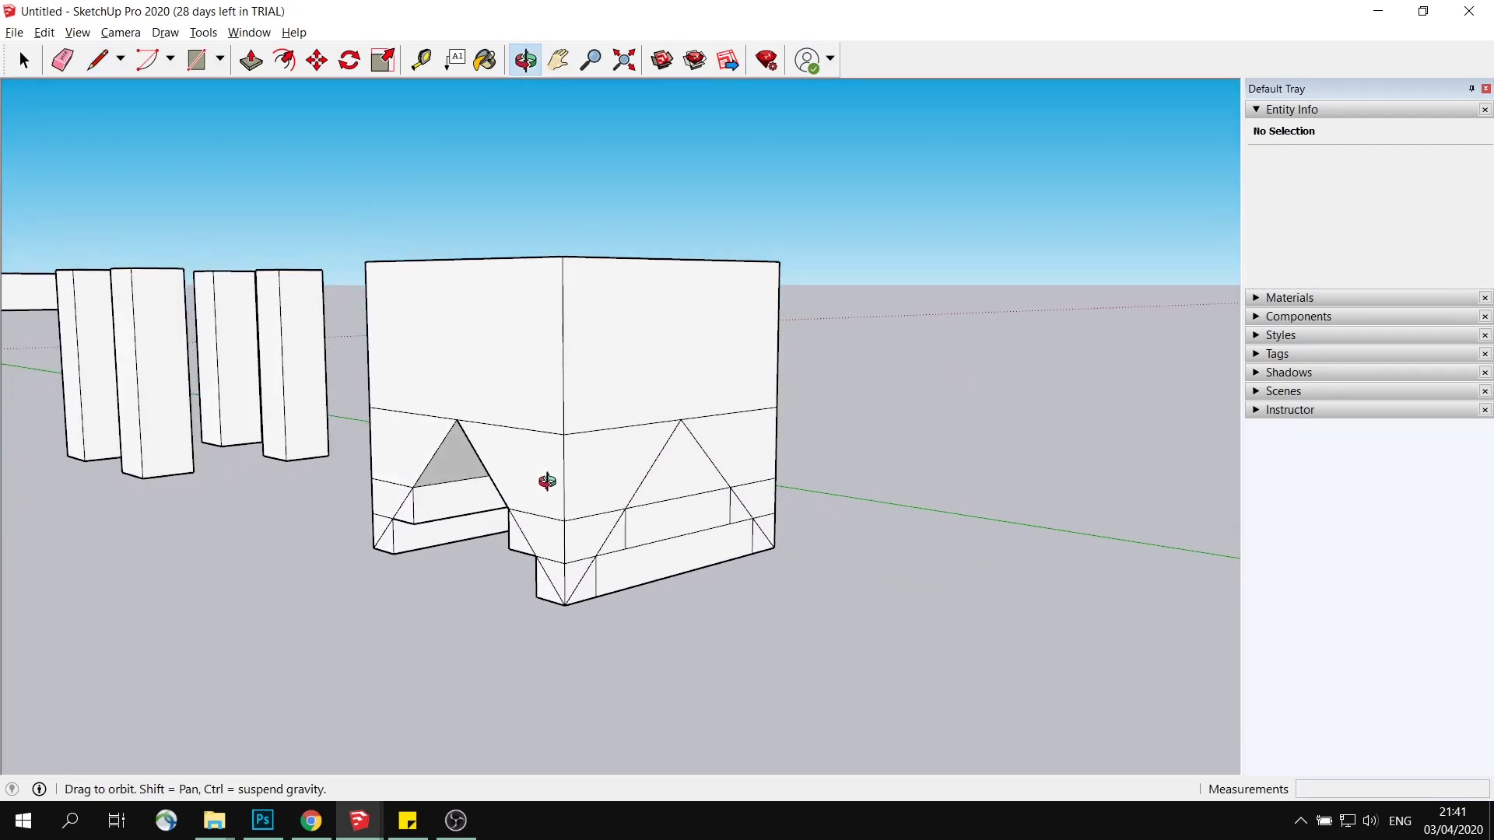
click(24, 60)
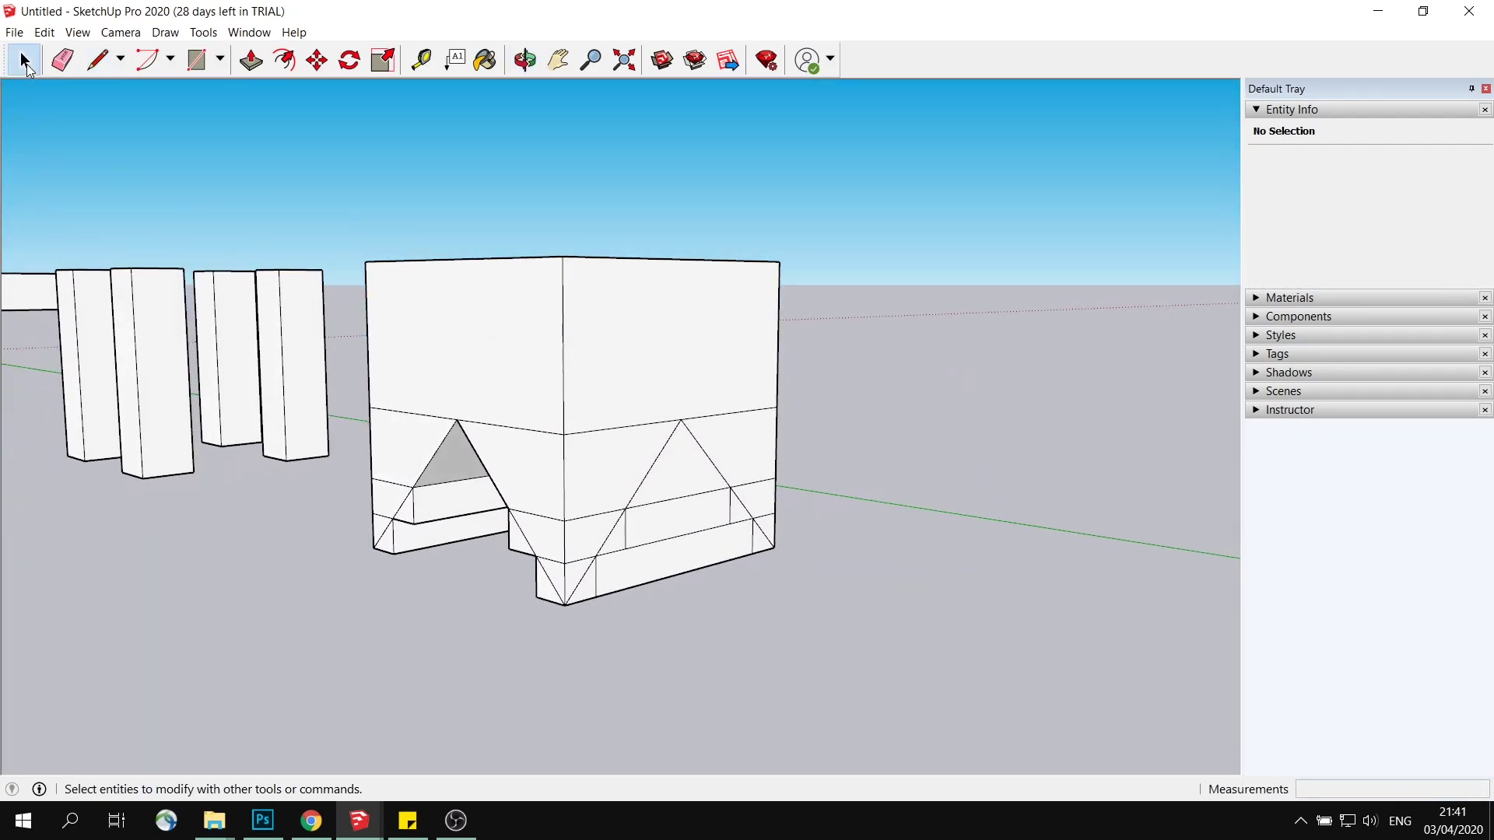
click(684, 541)
key(Delete)
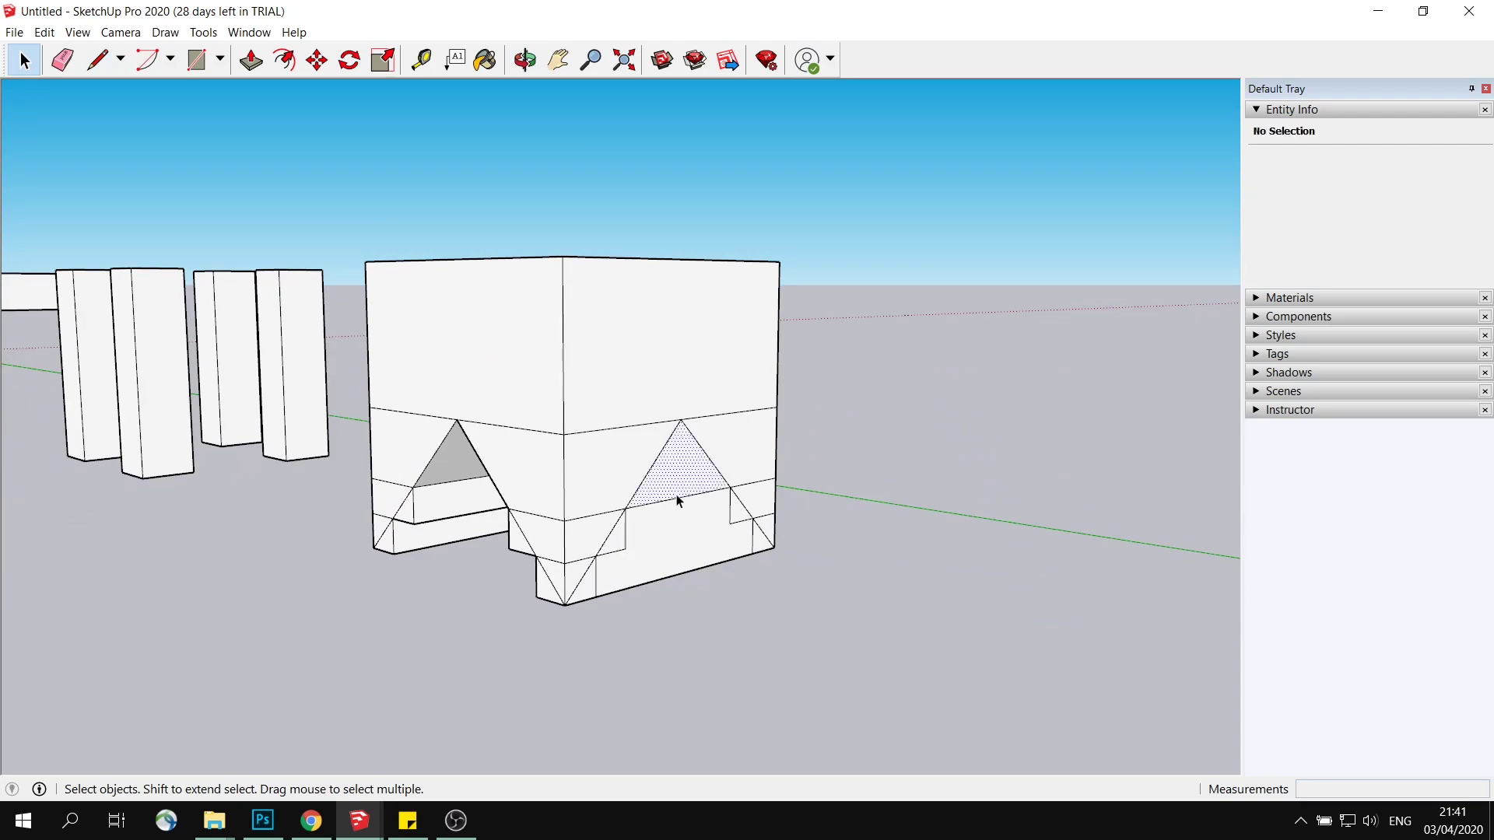
click(679, 504)
Step: Push the merged stepped face inward up to the existing opening and check the recess from both sides
click(681, 477)
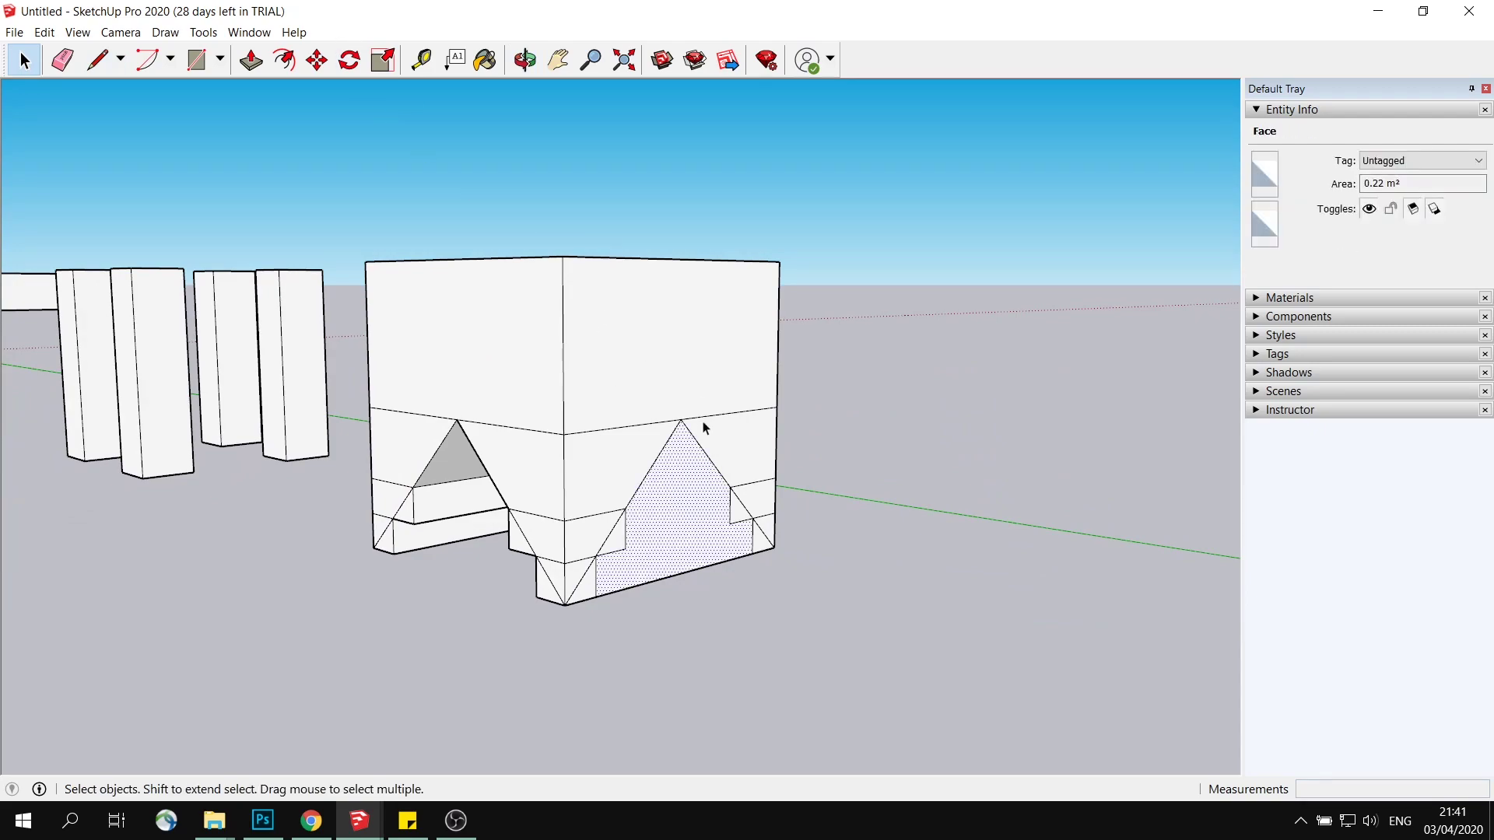
middle_drag(630, 385, 627, 397)
key(p)
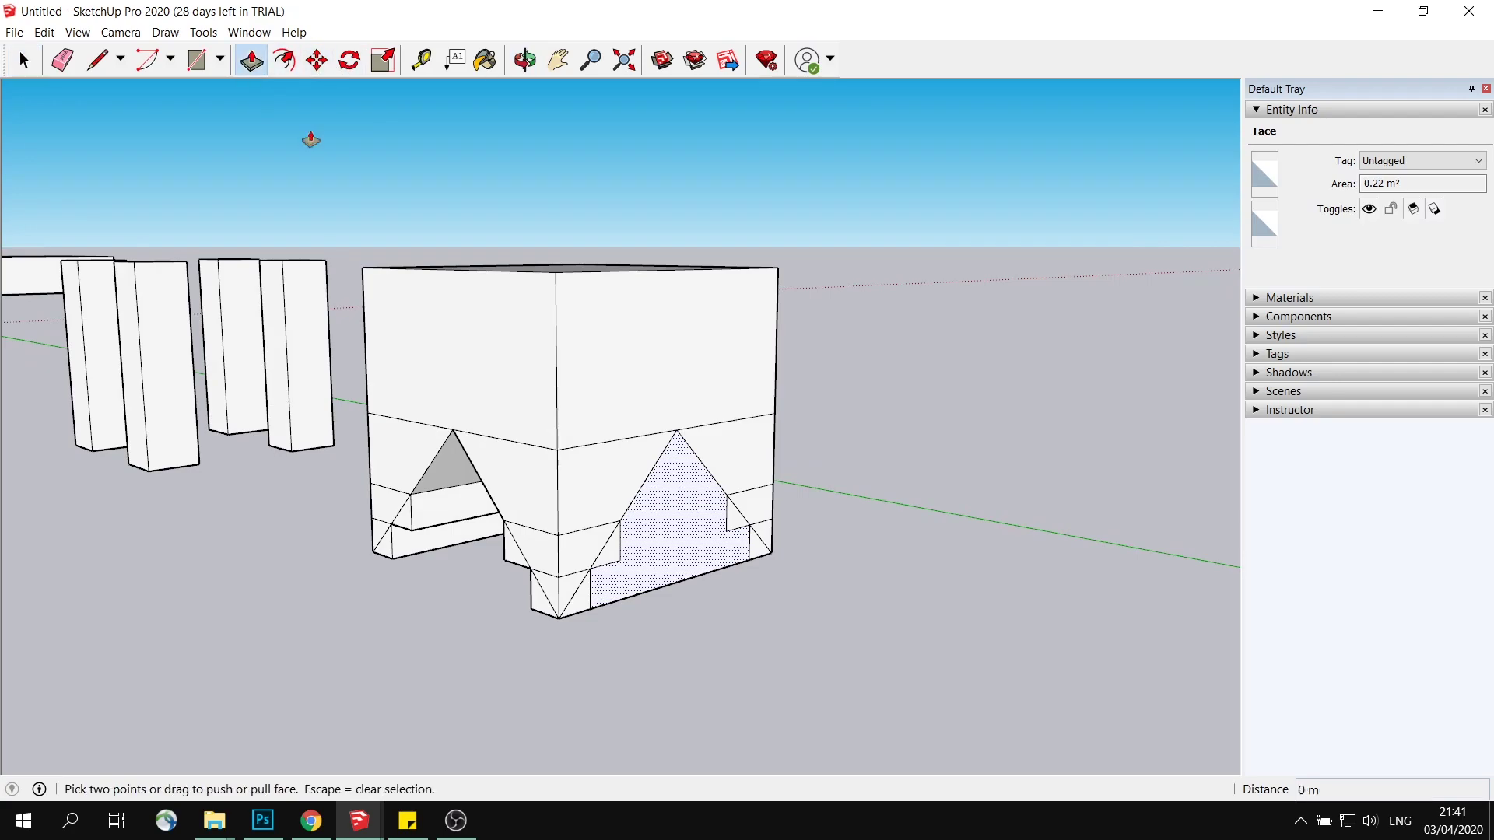
click(681, 557)
click(533, 496)
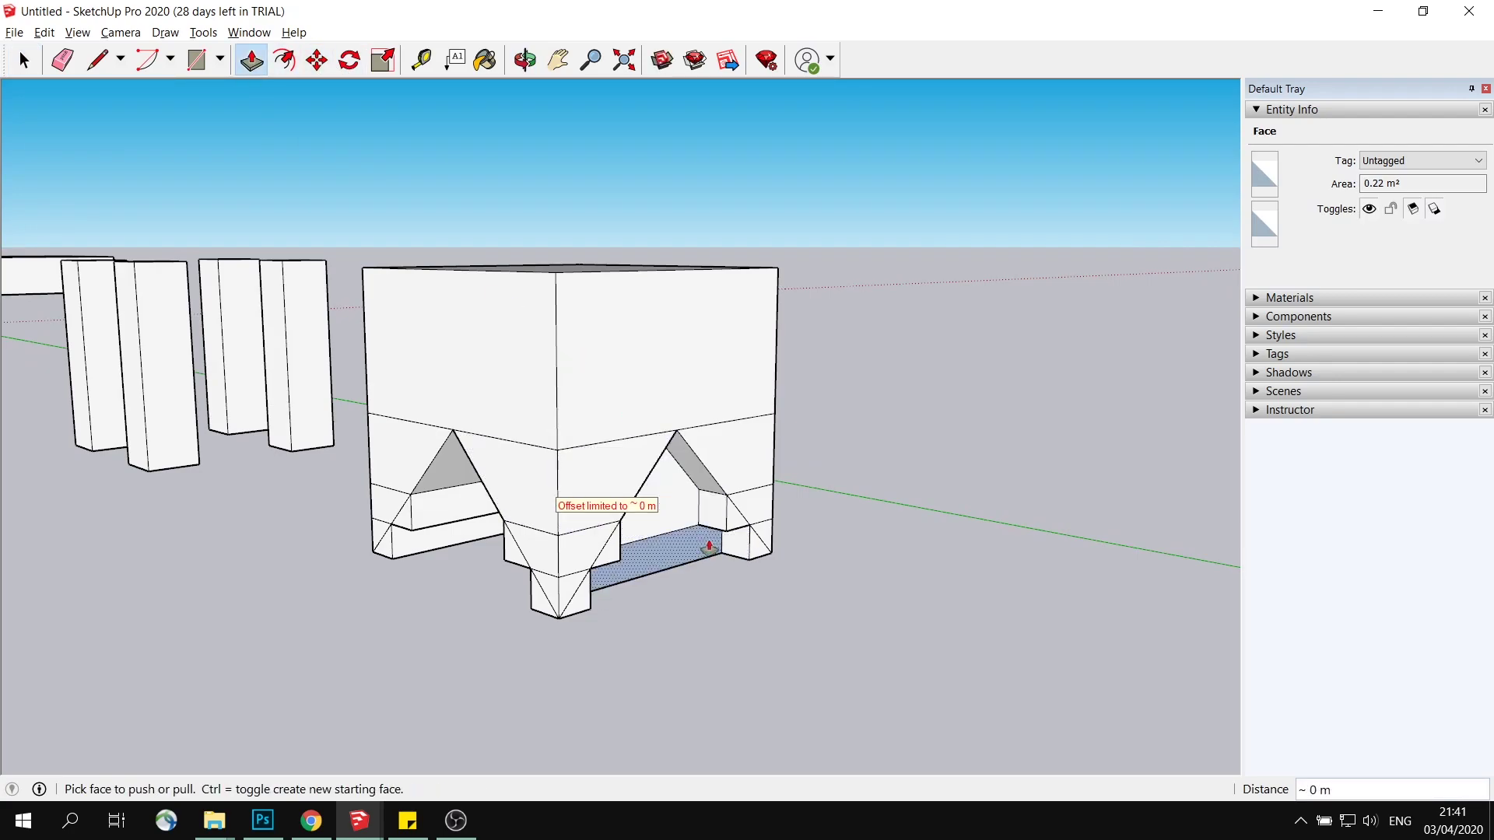
middle_drag(534, 496, 898, 499)
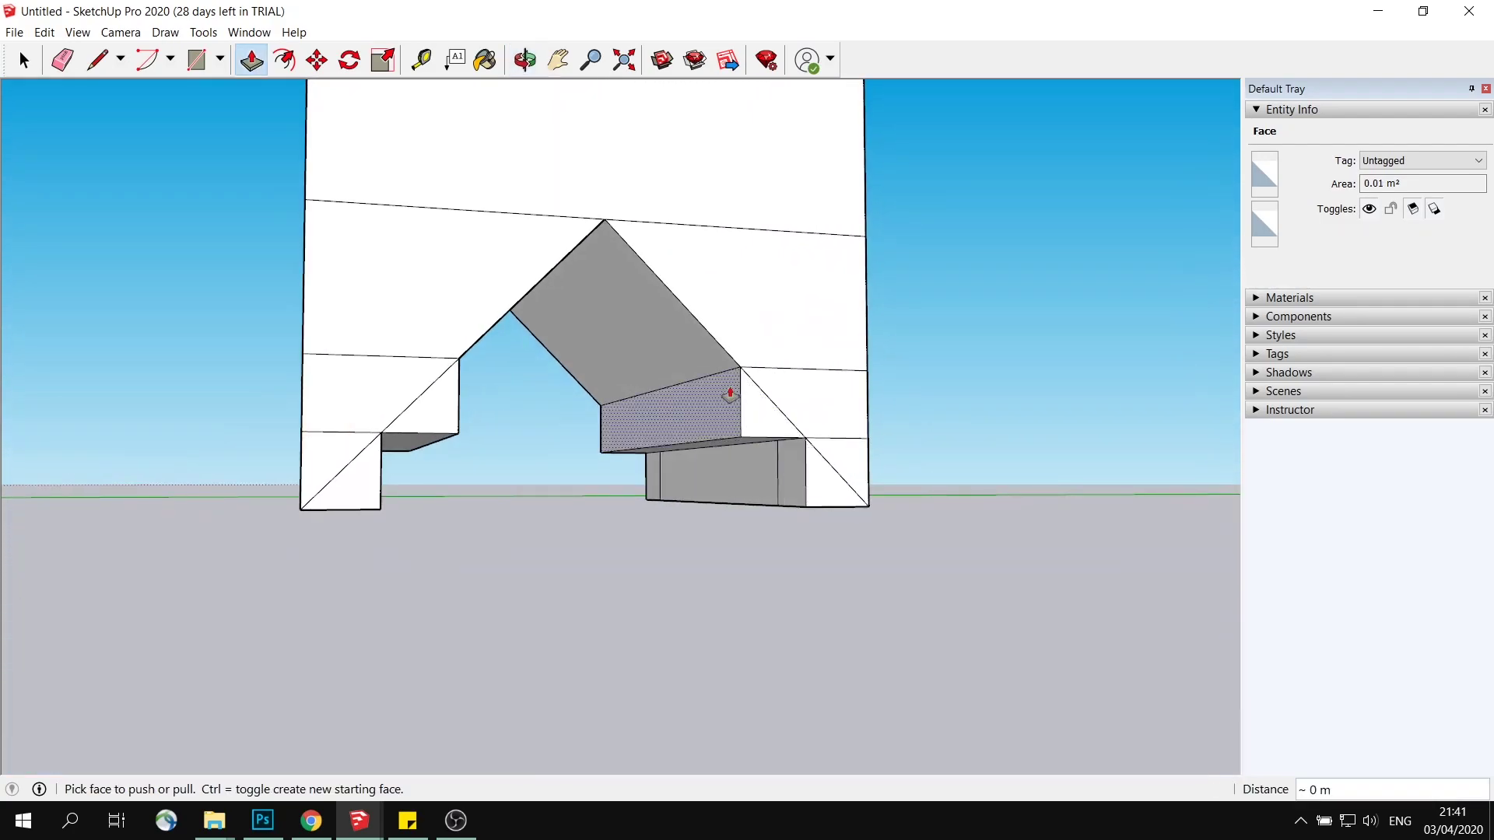
middle_drag(717, 435, 510, 372)
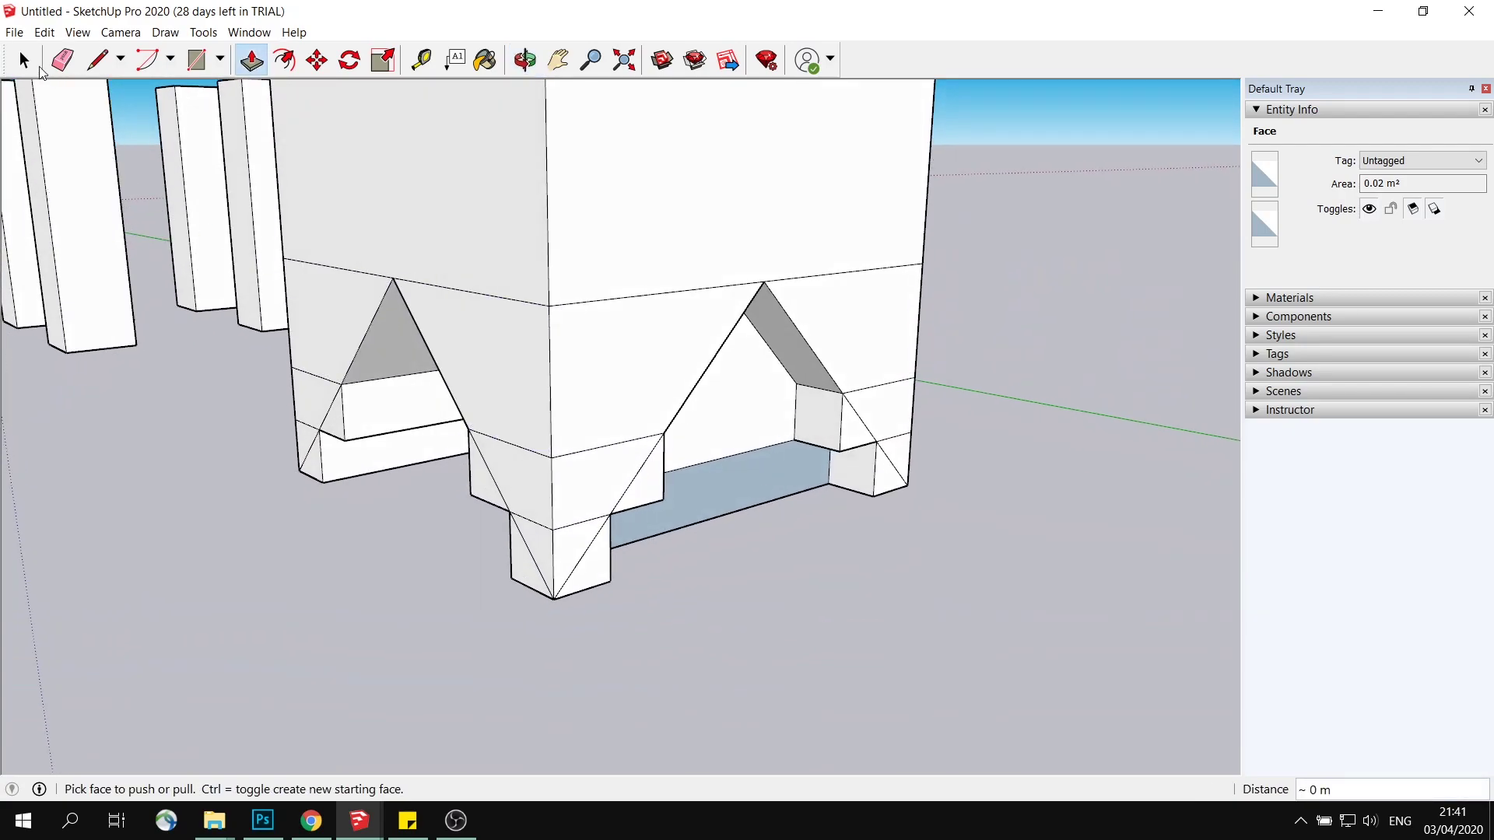
Step: Delete the leftover bottom strip of wall and its loose base edge inside the second opening
key(space)
click(724, 597)
key(Delete)
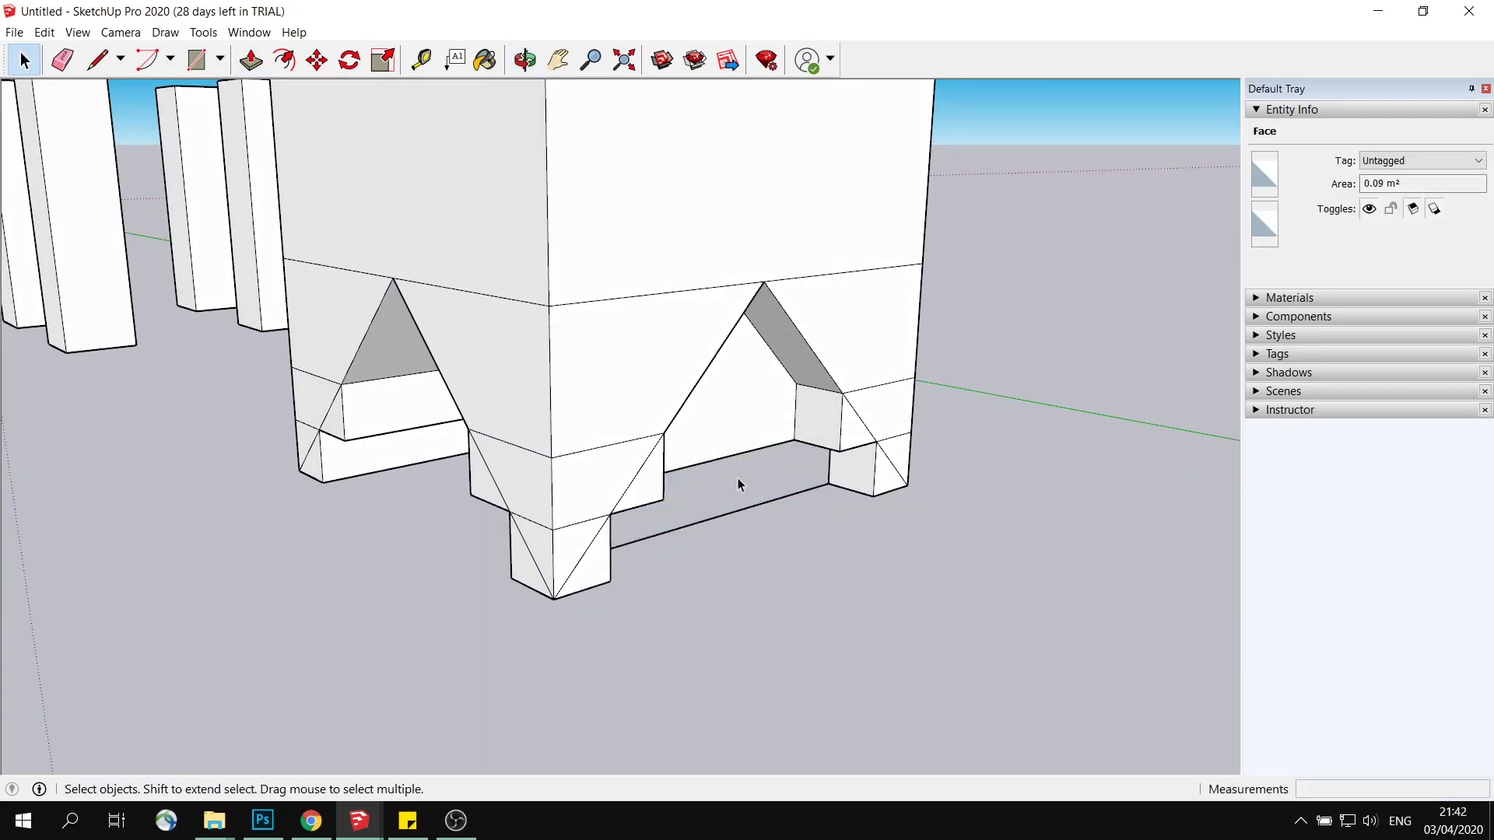
Step: Draw a horizontal line across the remaining inner wall of the second opening at the height of the upper step
middle_drag(761, 451, 603, 541)
click(723, 373)
scroll(698, 407, up, 3)
key(l)
scroll(570, 537, down, 2)
middle_drag(537, 549, 467, 510)
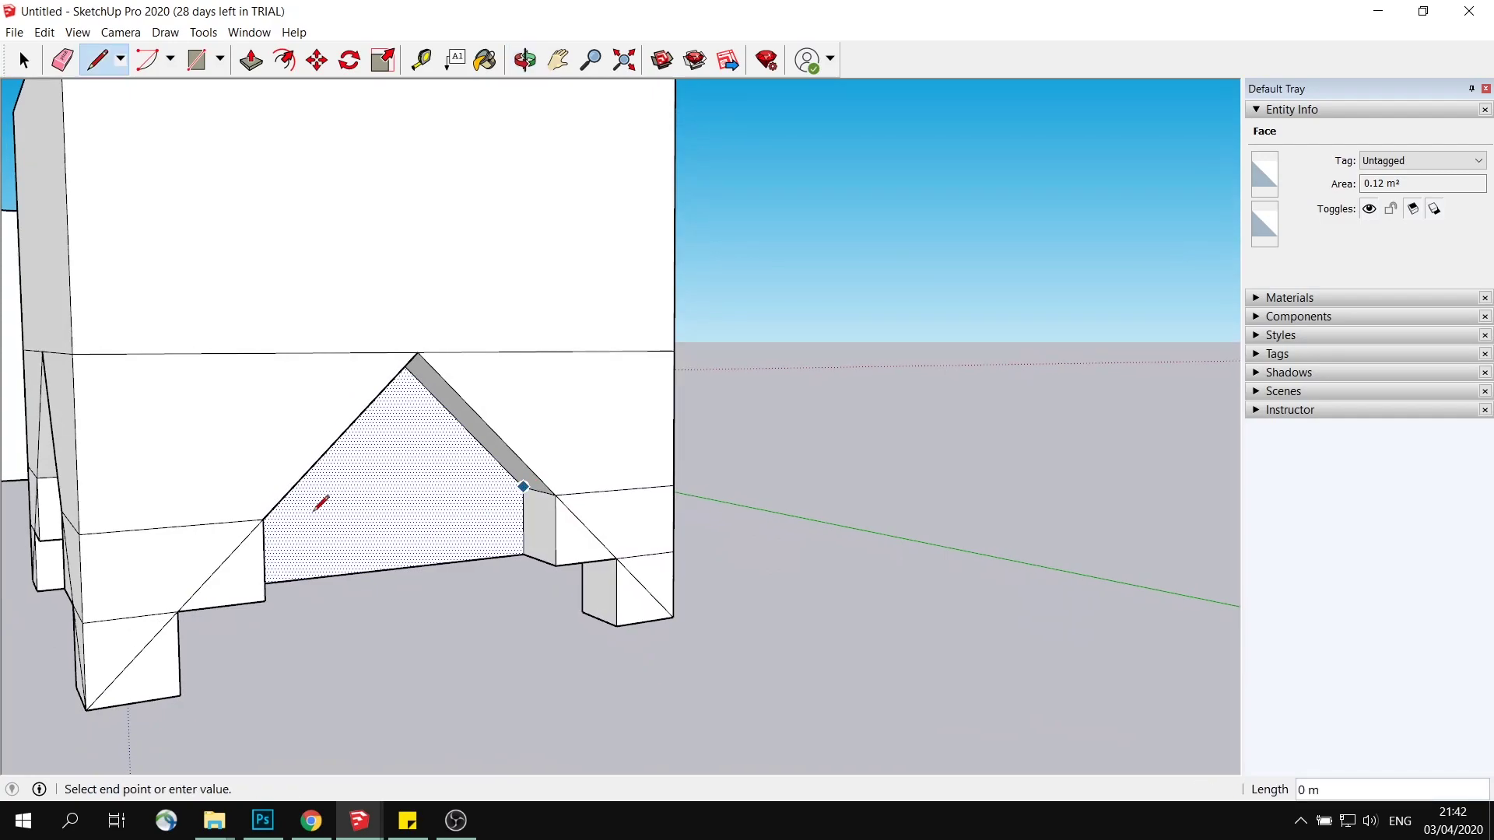
middle_drag(316, 510, 245, 483)
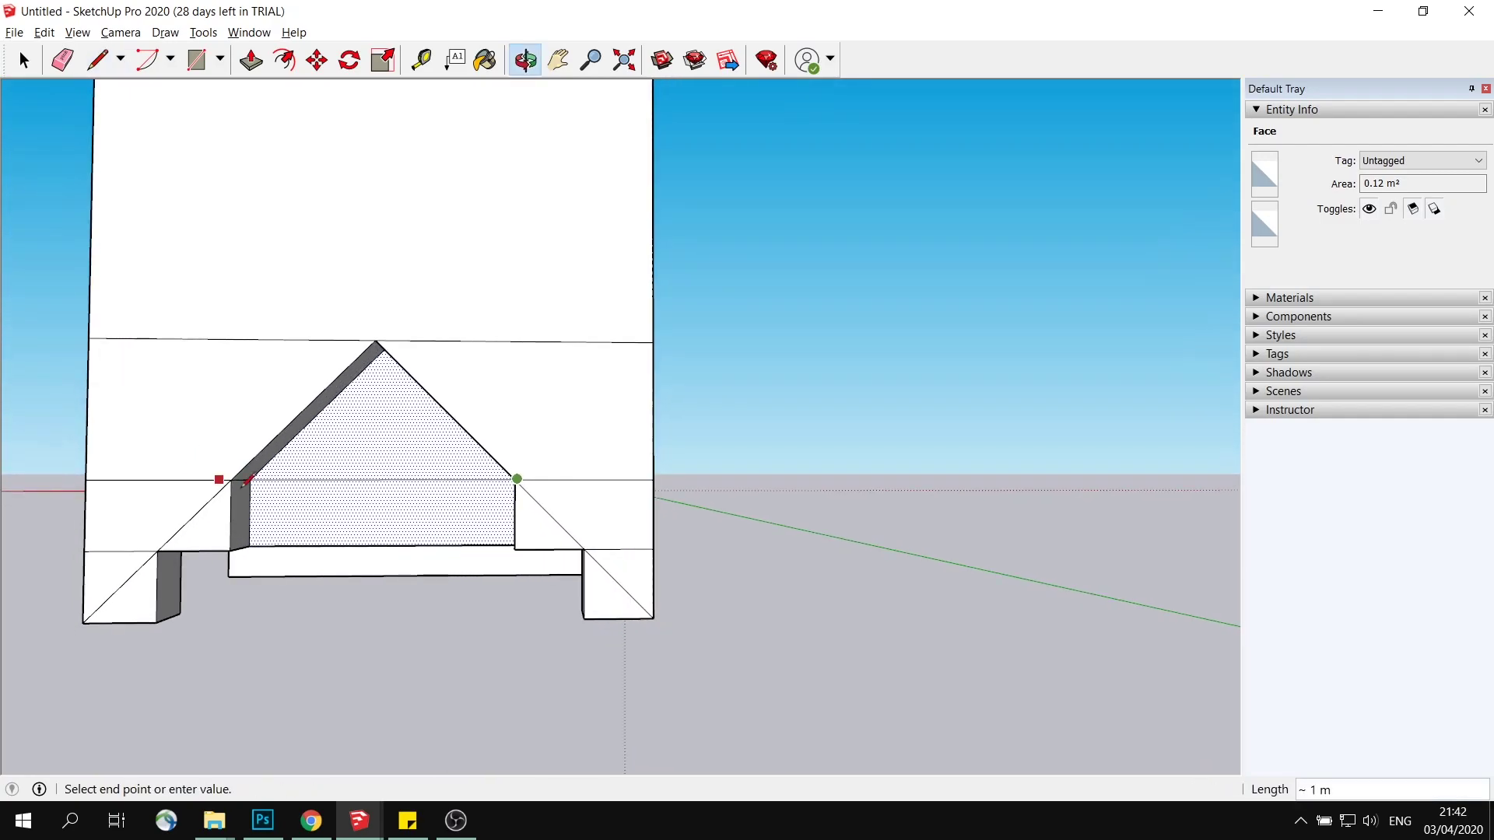
click(249, 479)
Step: Move the whole sixth cube farther away from the fifth along the green axis
scroll(344, 460, up, 3)
middle_drag(344, 460, 471, 504)
scroll(440, 465, down, 3)
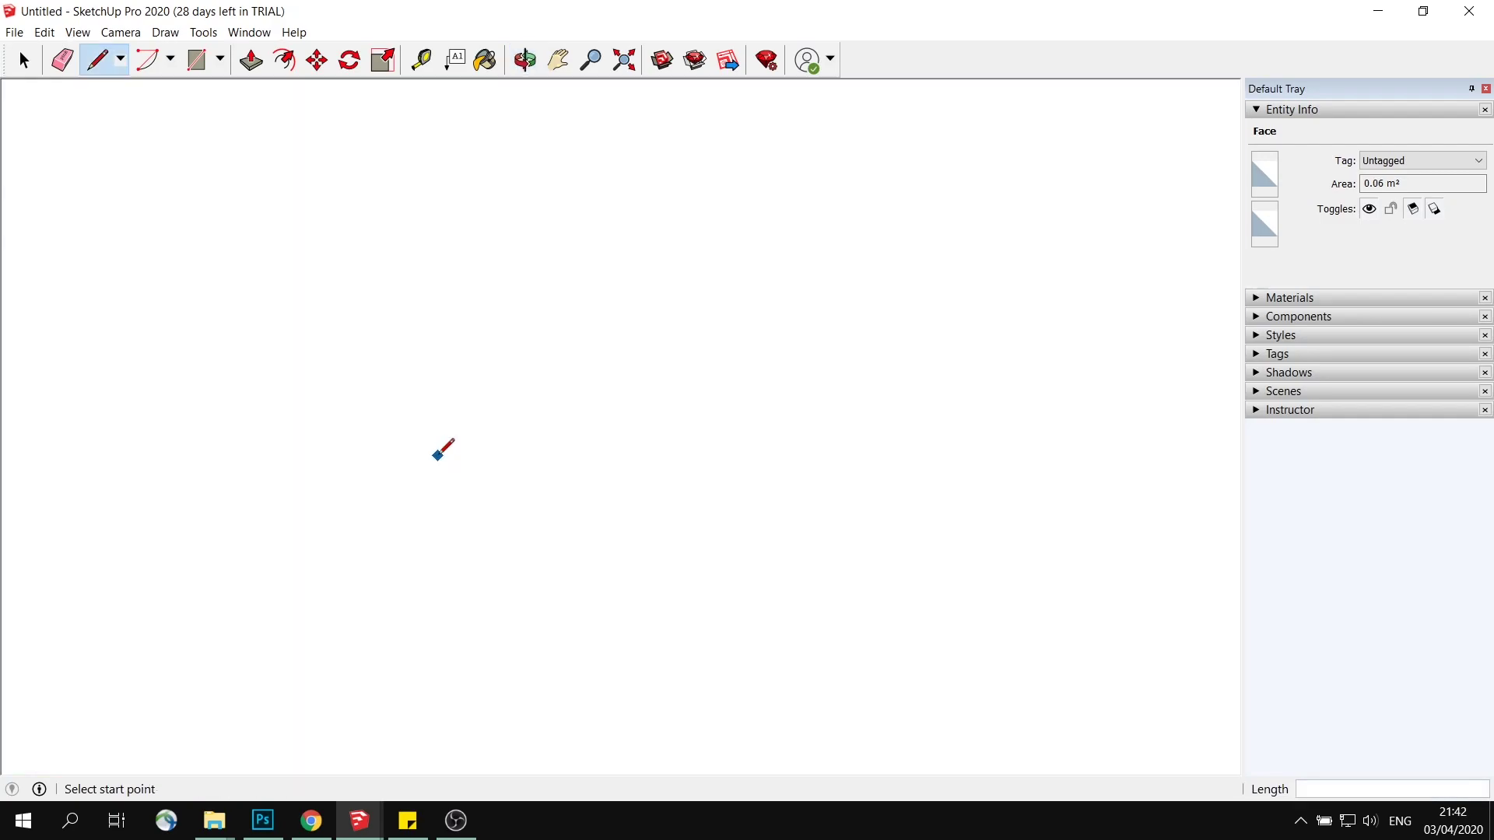
middle_drag(451, 448, 568, 455)
scroll(480, 474, down, 8)
click(24, 61)
drag(925, 689, 924, 689)
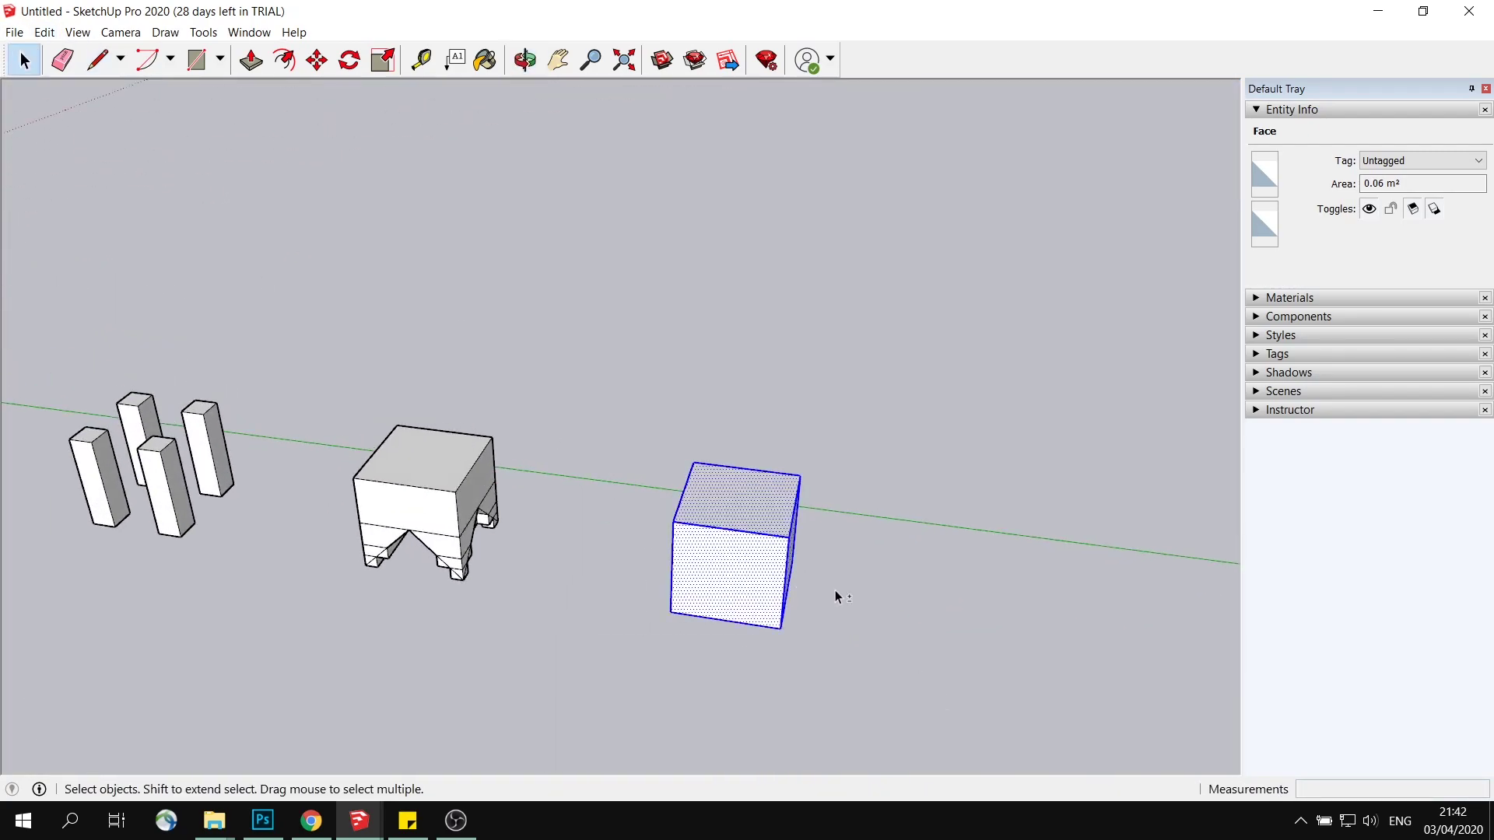
middle_drag(834, 600, 400, 150)
key(m)
click(684, 500)
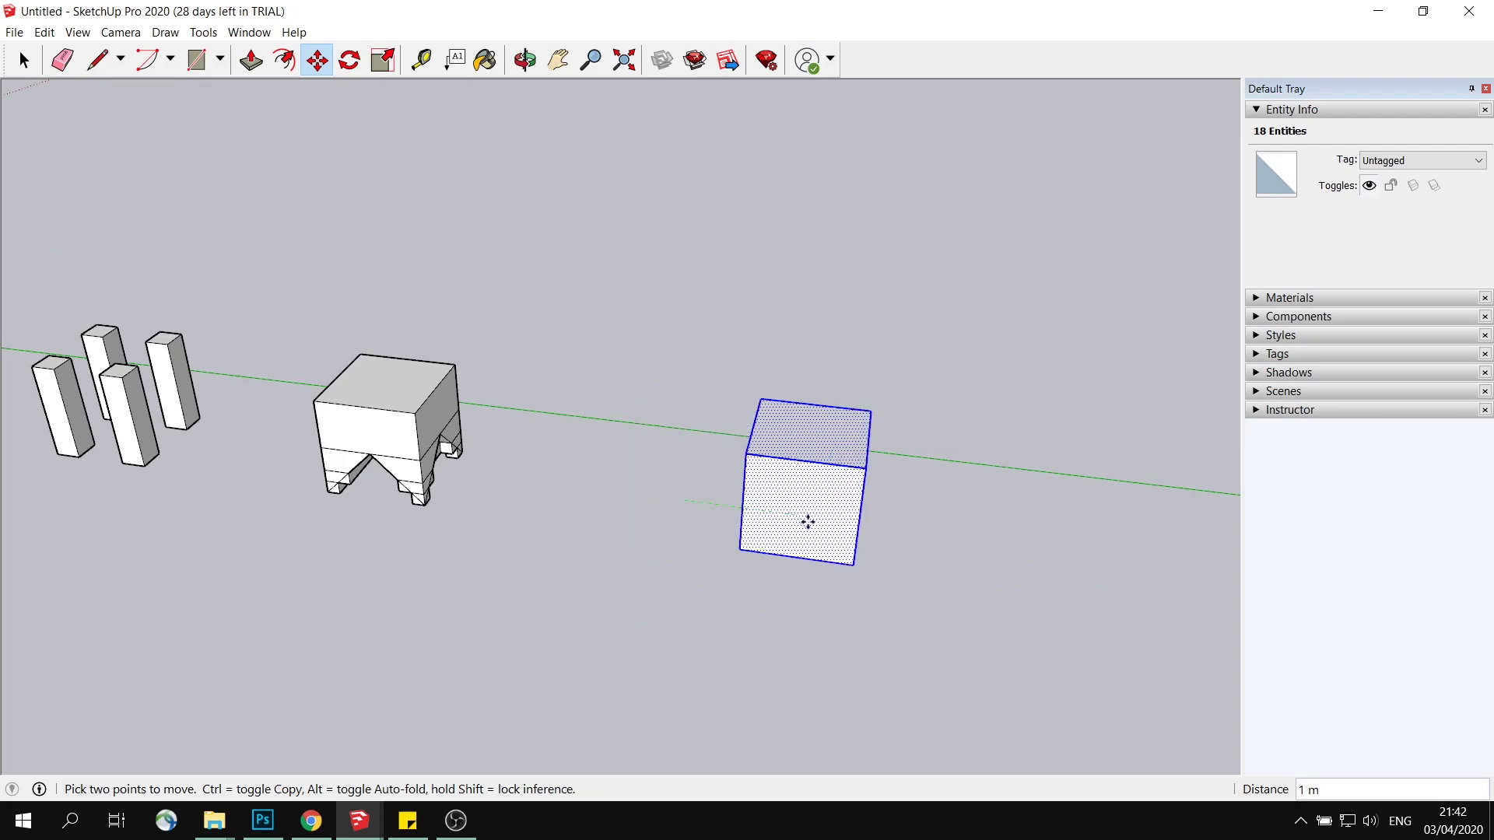
click(23, 62)
click(697, 398)
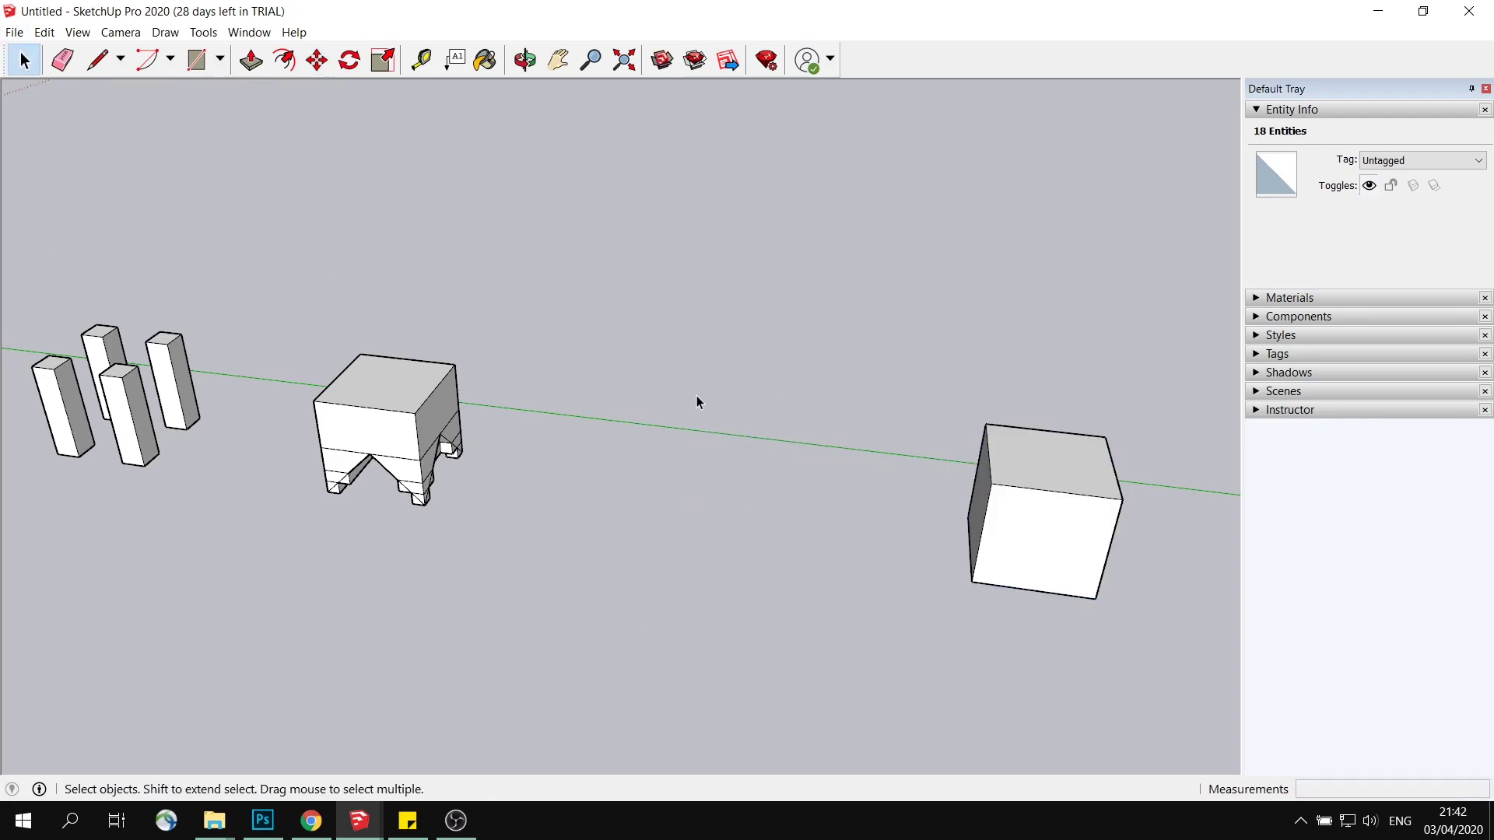
Step: Try to push the lower strip of the second opening's inner wall through into the first opening
middle_drag(697, 398, 554, 385)
scroll(447, 359, up, 4)
scroll(760, 523, up, 3)
middle_drag(759, 523, 646, 544)
key(alt)
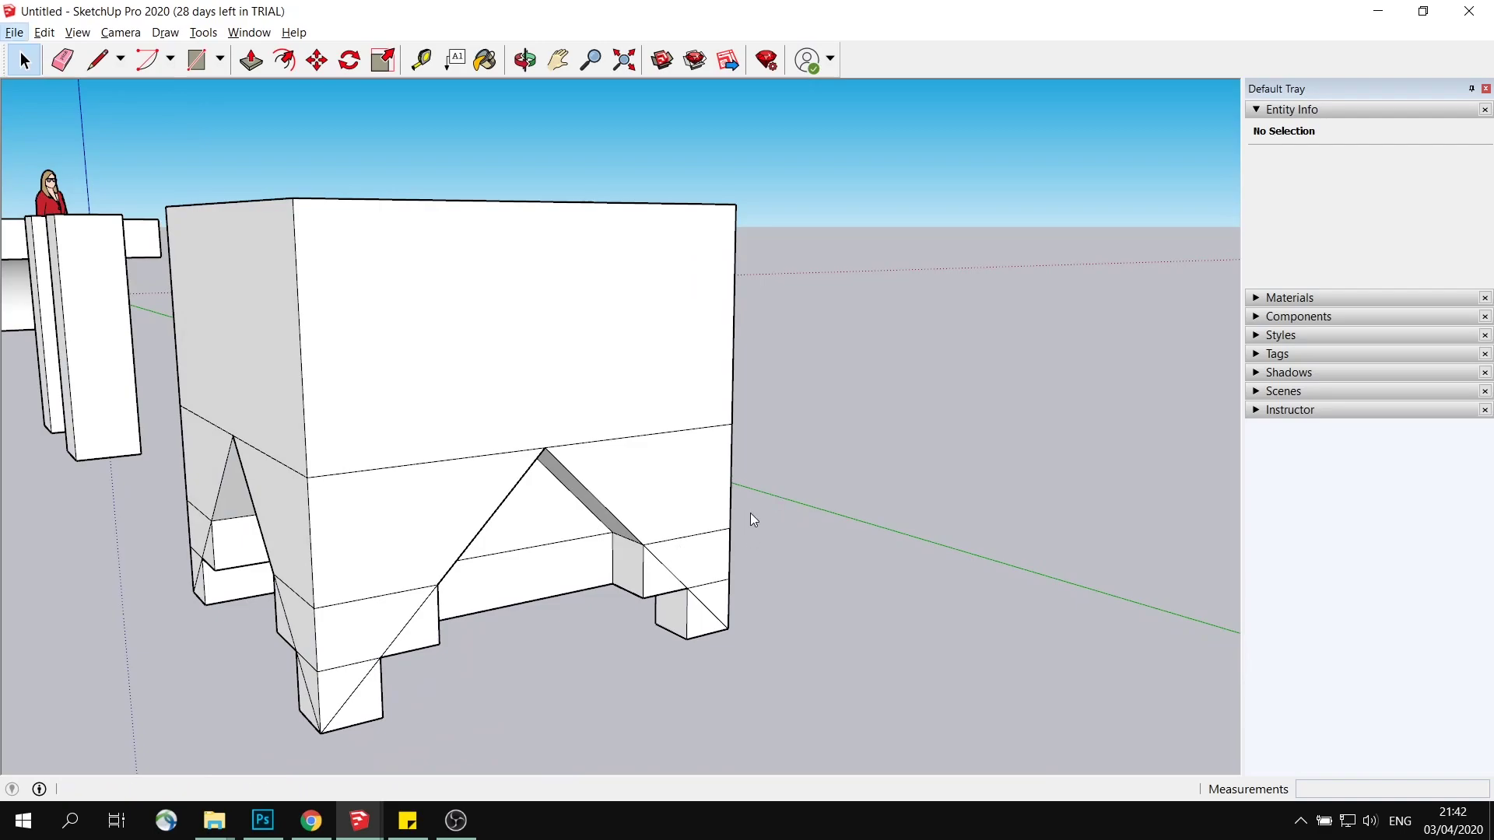
shift+middle_drag(884, 441, 750, 444)
scroll(867, 436, down, 2)
click(251, 60)
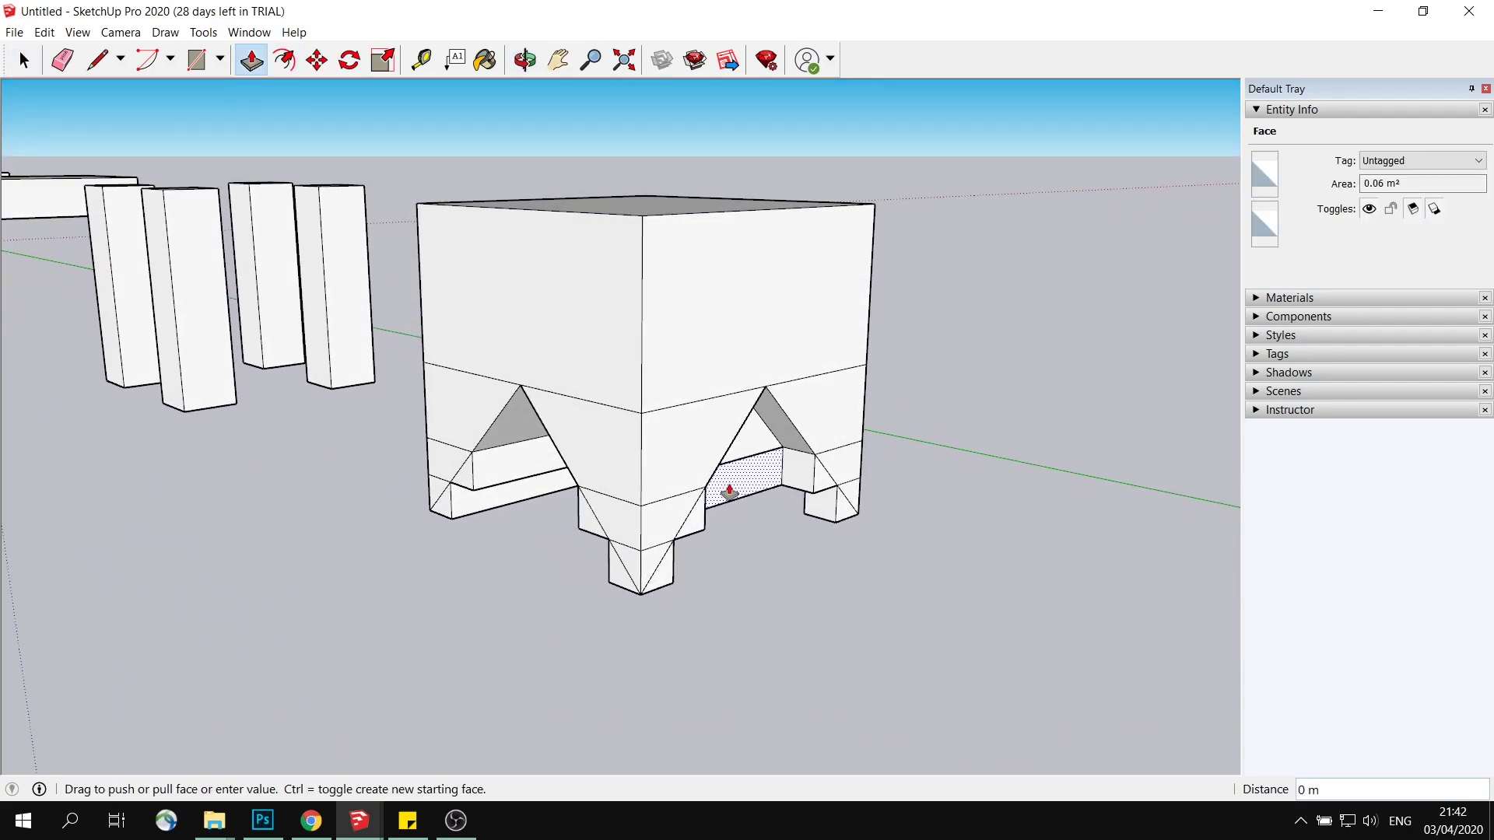
middle_drag(618, 454, 921, 349)
click(24, 60)
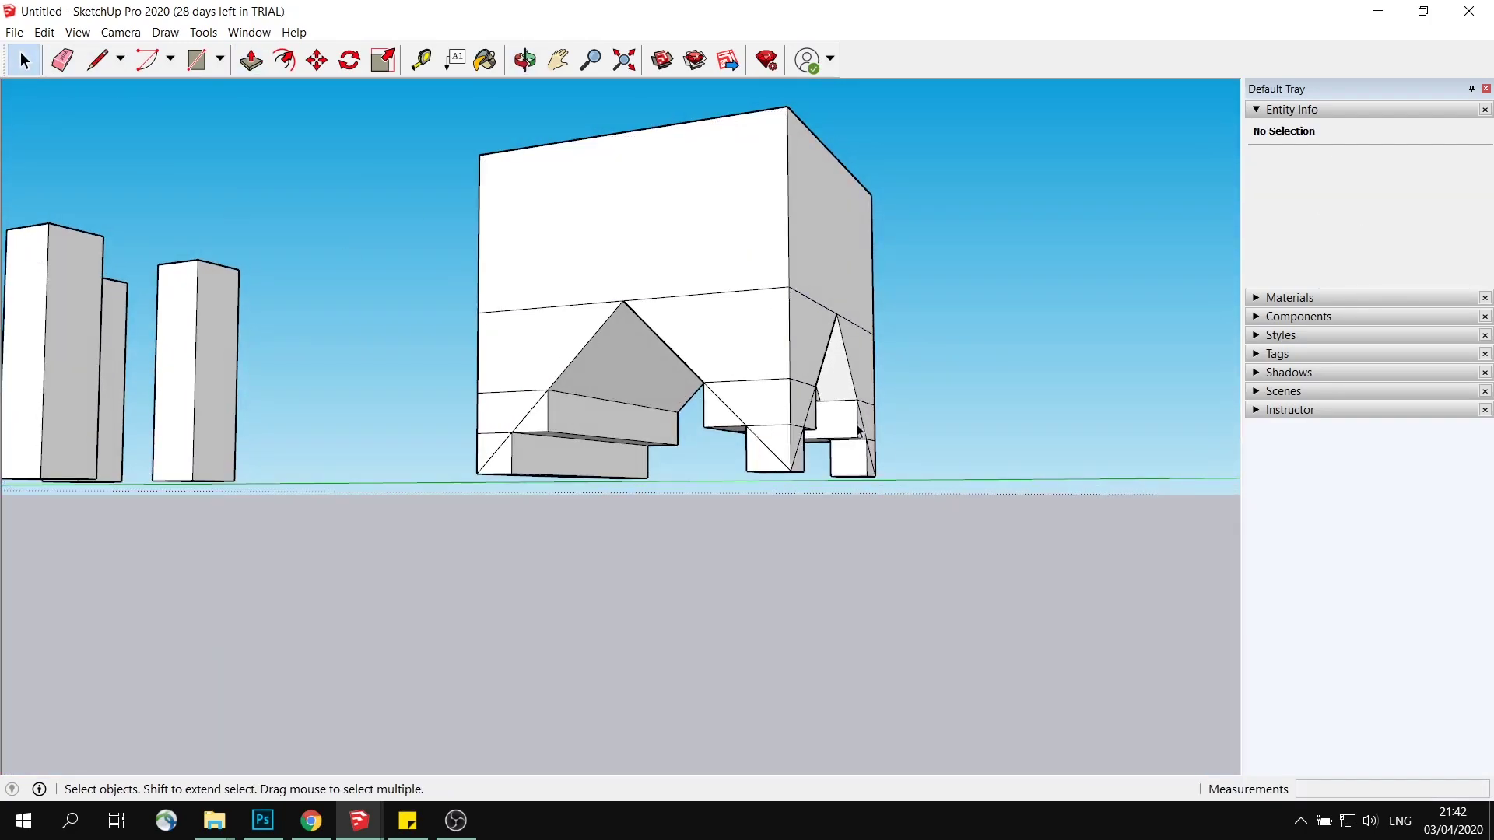
Step: Delete the lower strip of inner wall between the legs and inspect the gap from below
middle_drag(861, 431, 781, 390)
key(Delete)
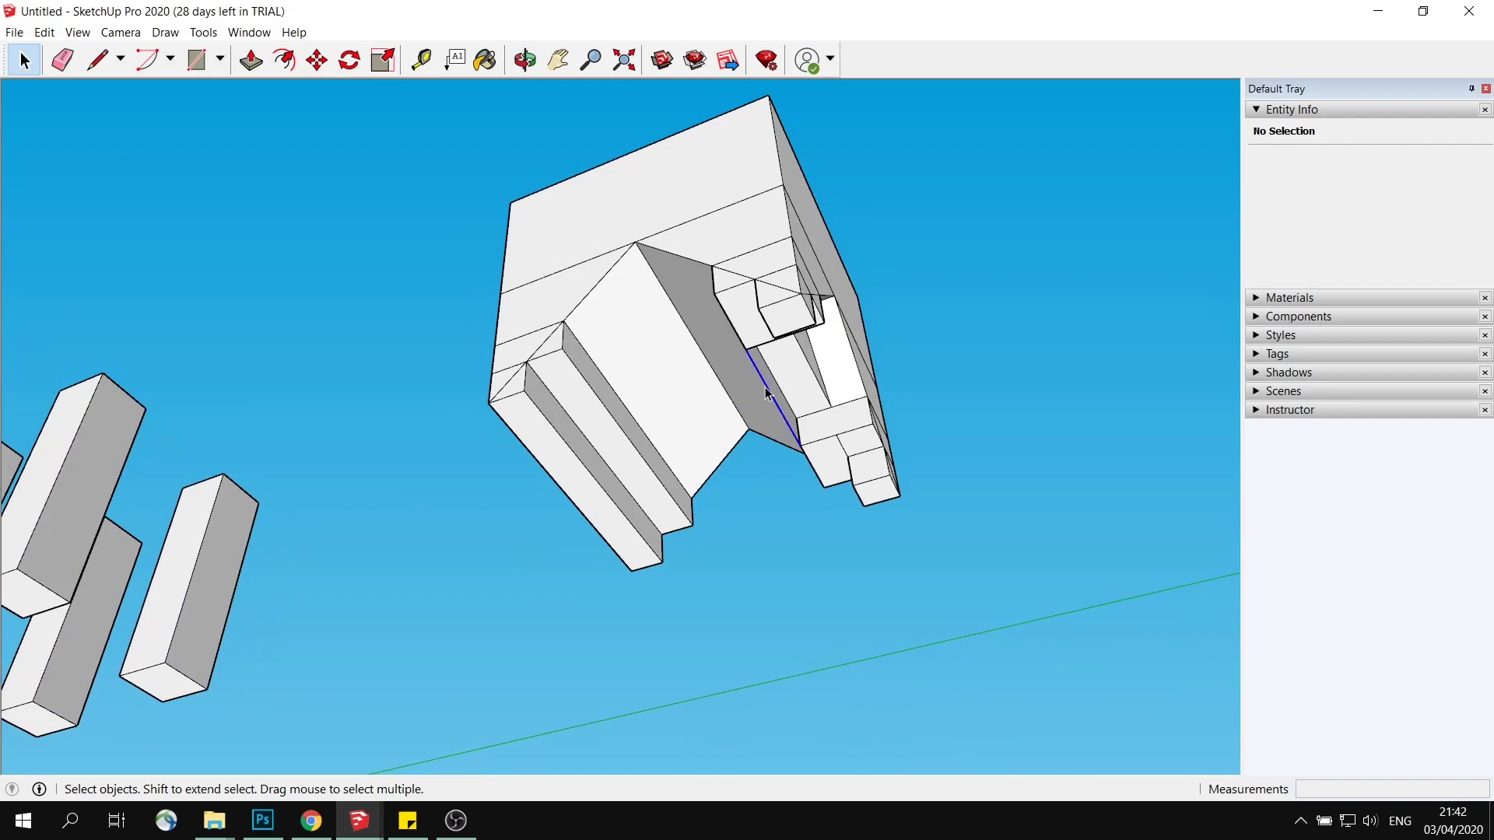
click(766, 394)
key(Escape)
middle_drag(747, 335, 862, 340)
scroll(834, 411, up, 3)
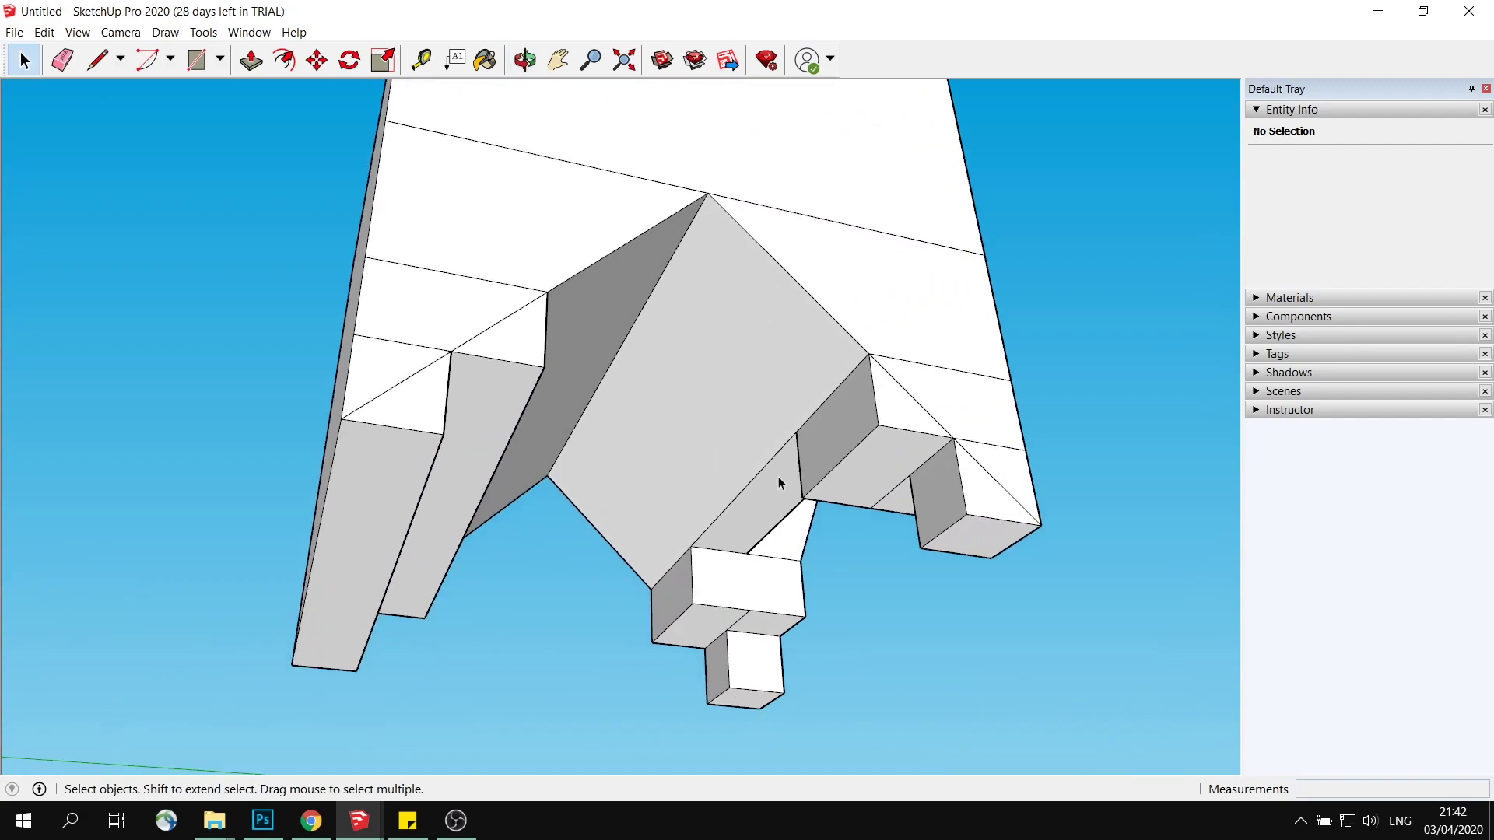
middle_drag(778, 483, 801, 401)
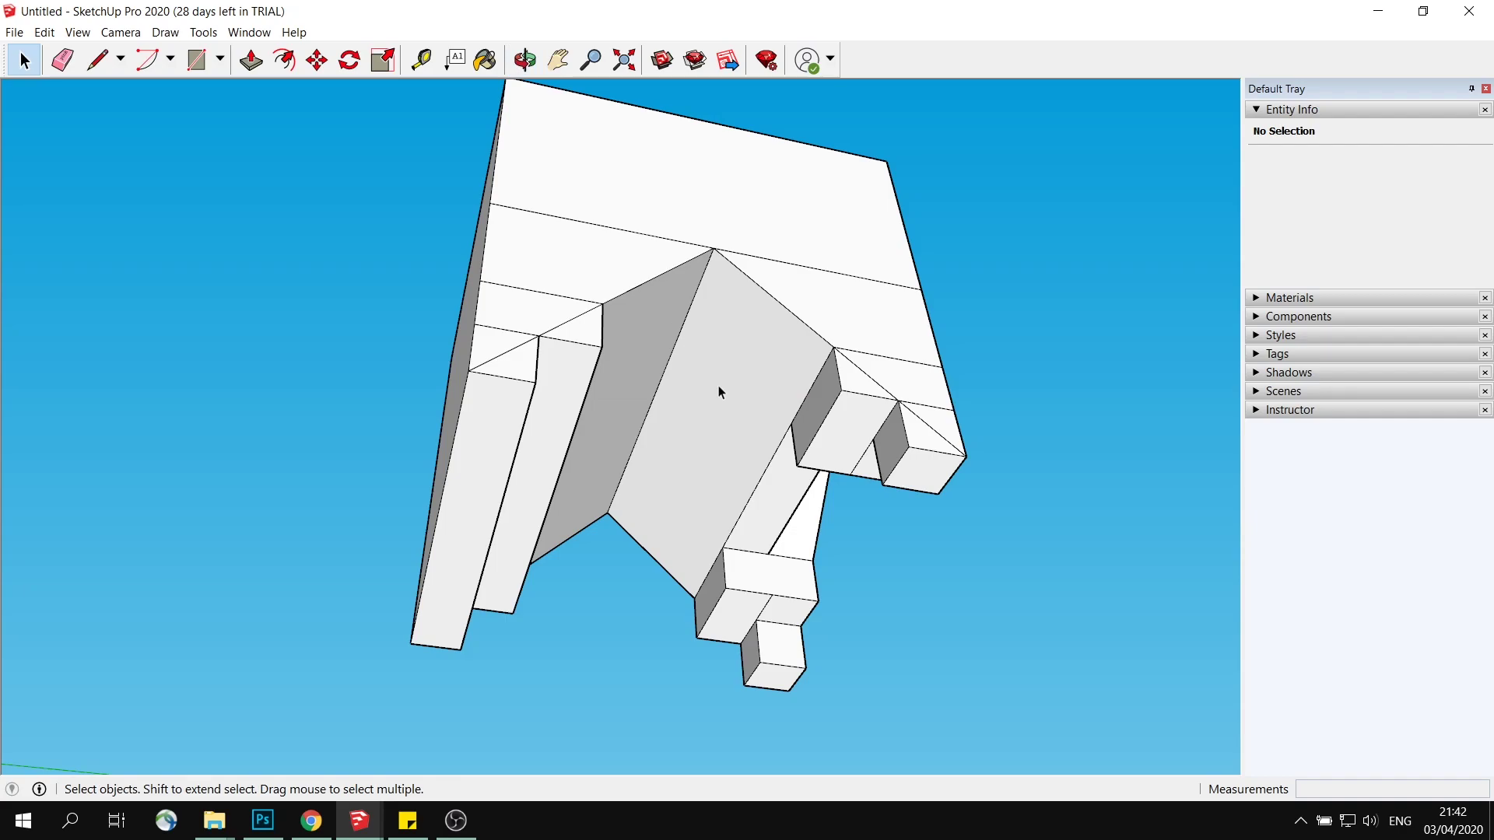
Step: Delete the triangular inner wall, the first opening's sloped roof faces behind it, and the loose edge left across the gap
middle_drag(717, 423, 693, 346)
click(695, 349)
key(Delete)
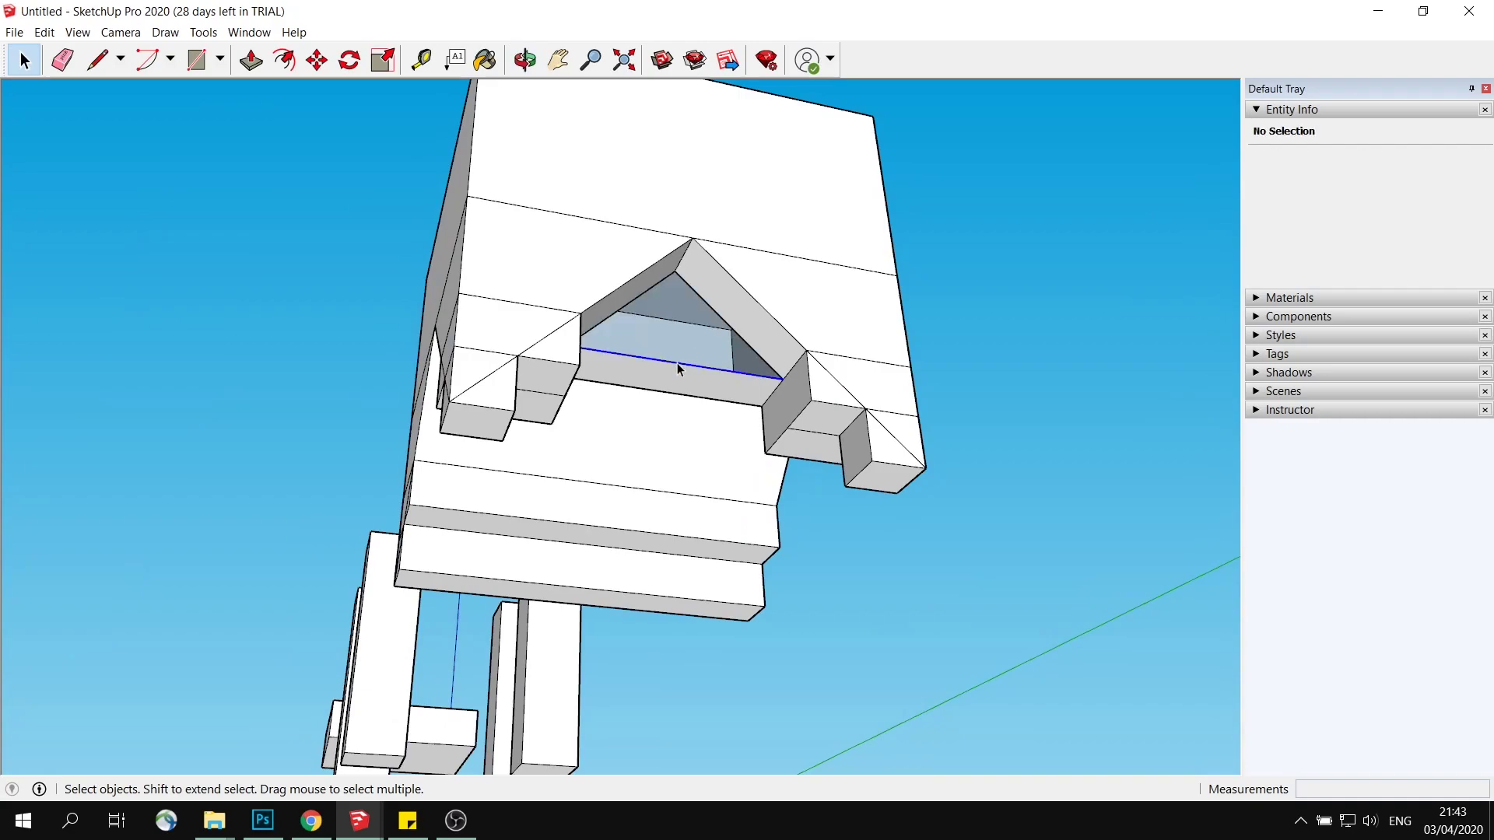
click(679, 369)
key(Delete)
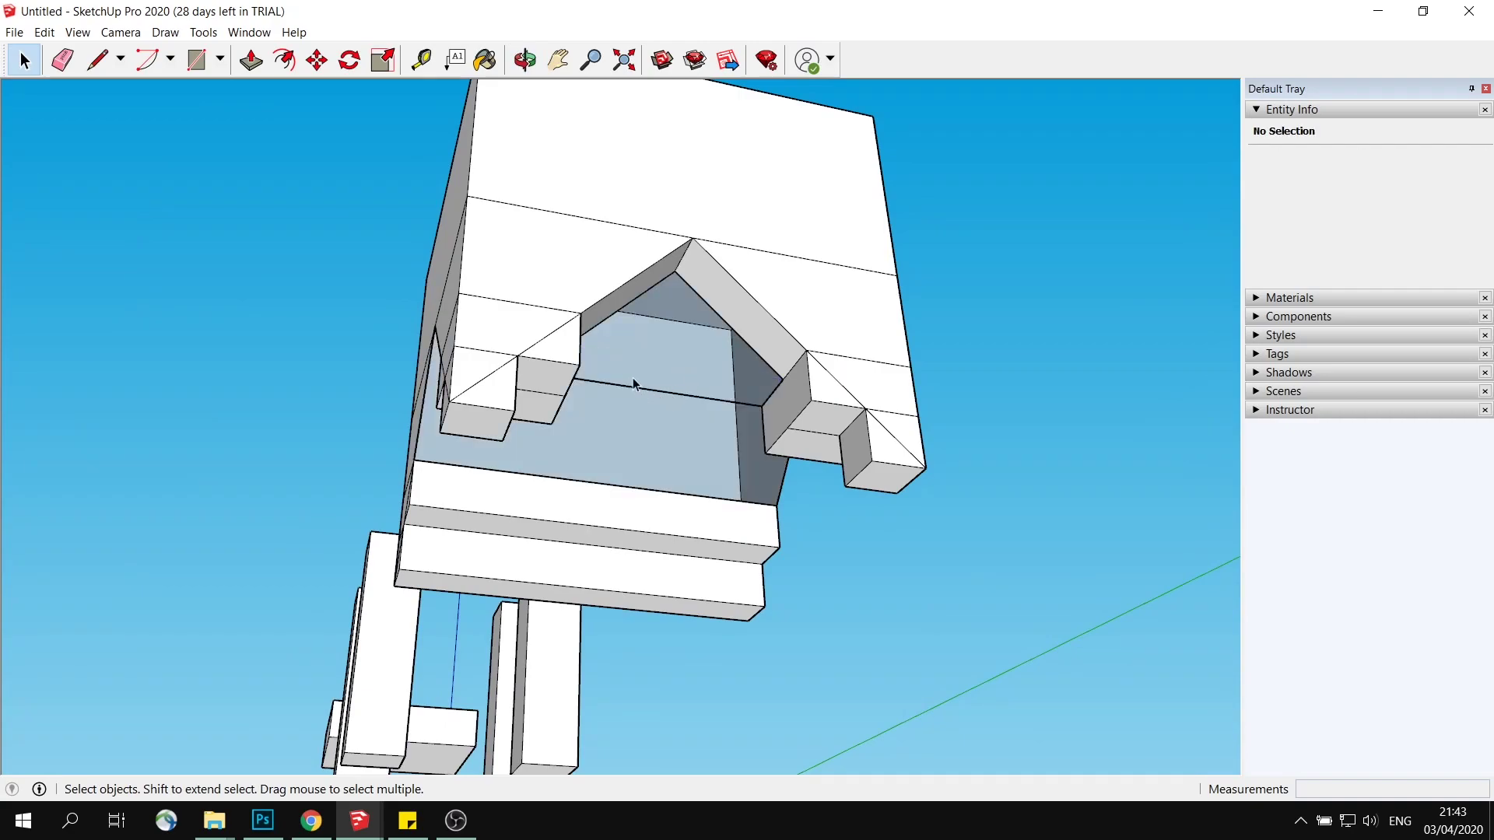
middle_drag(632, 377, 681, 398)
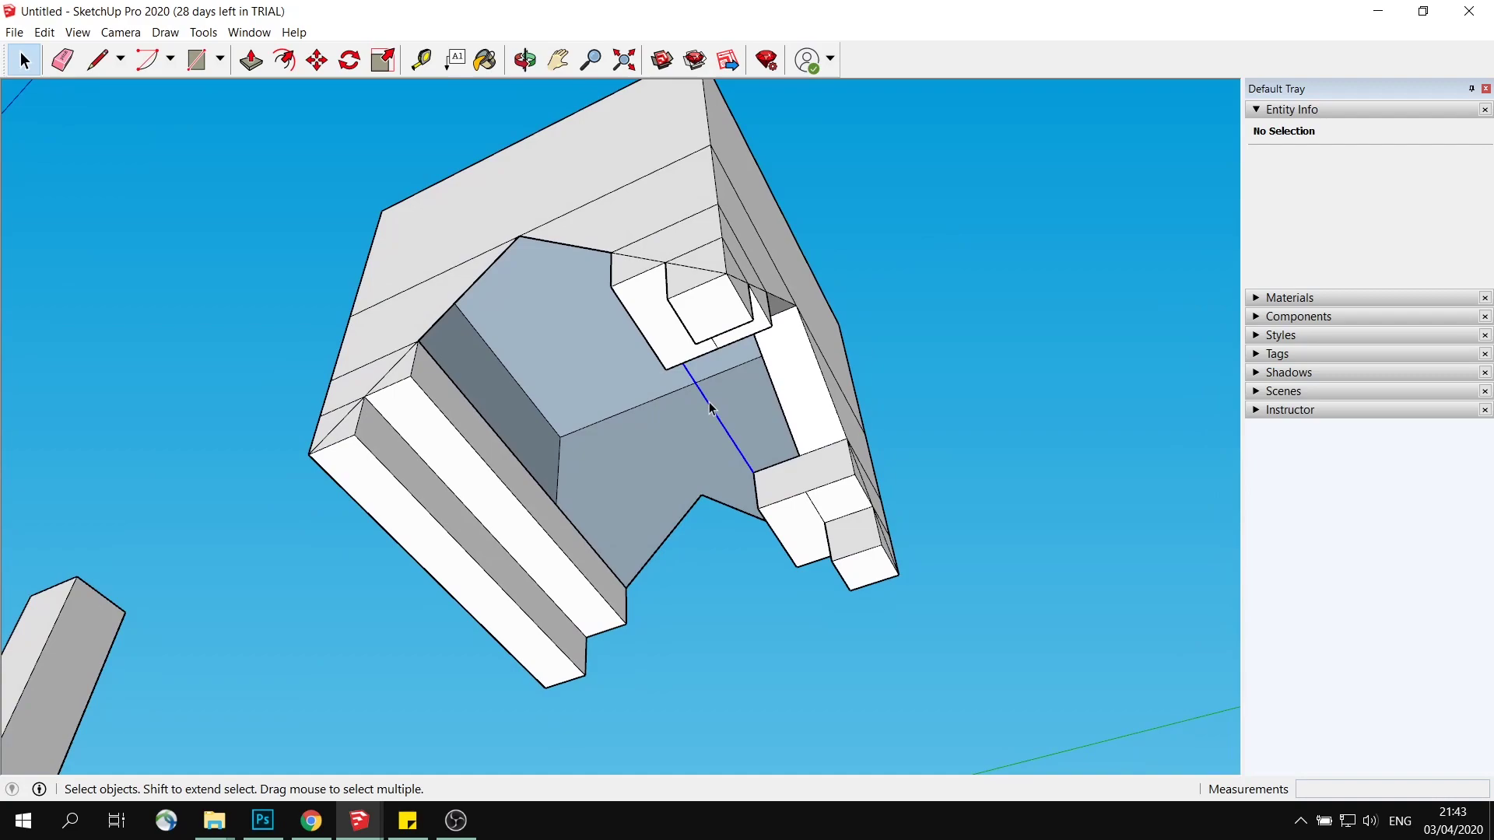
click(709, 408)
key(Delete)
Step: Draw the same stepped peak outline of horizontals, diagonals and short verticals on the side opposite the second opening
mouse_move(637, 333)
middle_down()
mouse_move(594, 266)
mouse_move(437, 443)
mouse_move(667, 522)
mouse_move(721, 490)
mouse_move(463, 444)
mouse_move(430, 530)
mouse_move(792, 496)
mouse_move(670, 400)
mouse_move(603, 527)
mouse_move(786, 556)
mouse_move(674, 504)
middle_up()
middle_drag(444, 421, 217, 98)
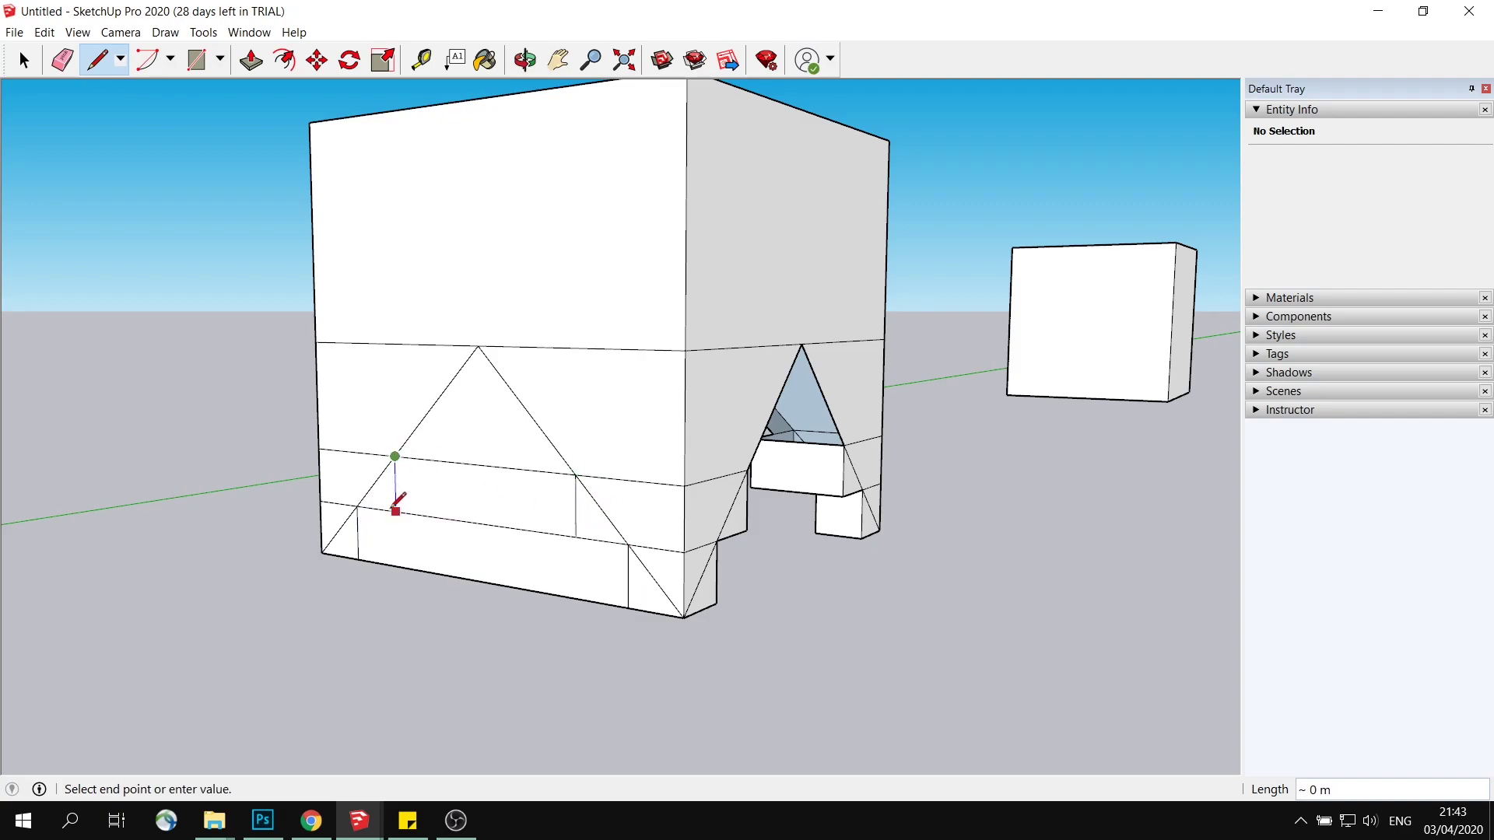
click(517, 557)
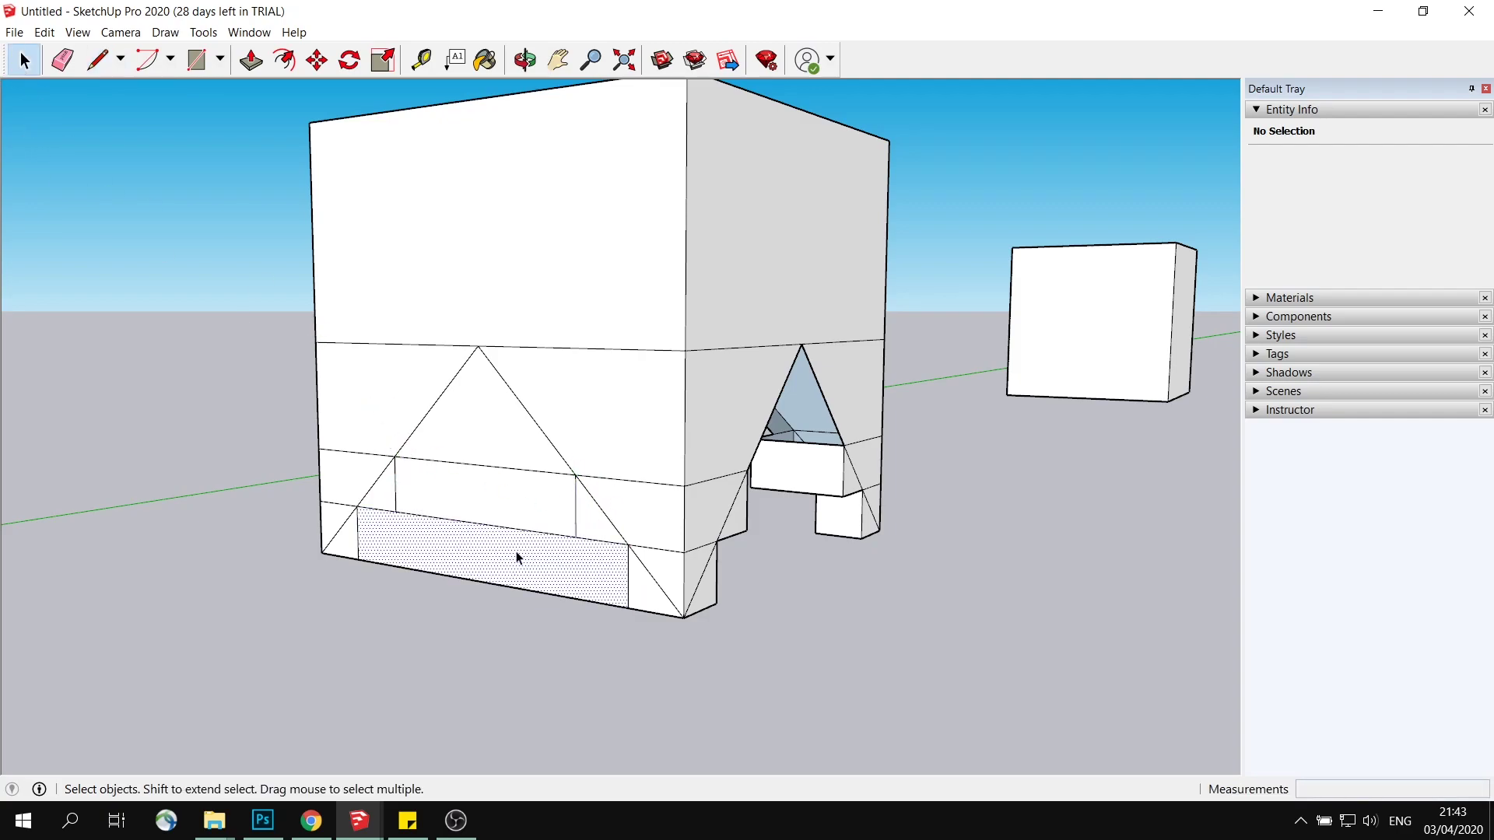
middle_drag(621, 511, 499, 408)
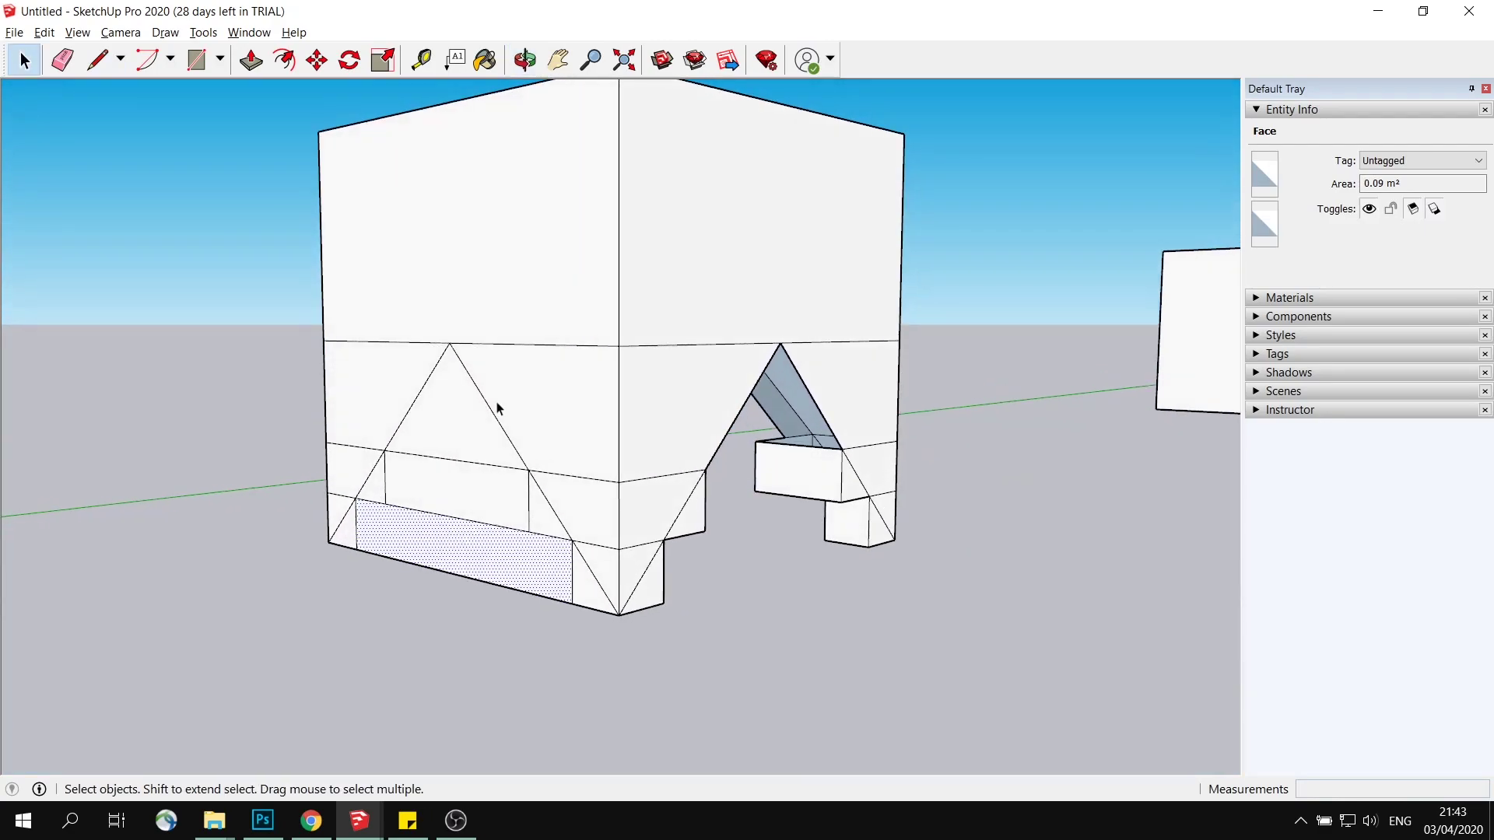
click(251, 63)
click(534, 547)
key(Escape)
Step: Draw short lines across the wall's underside in line with the outer step verticals at both ends
middle_drag(505, 551, 605, 422)
key(l)
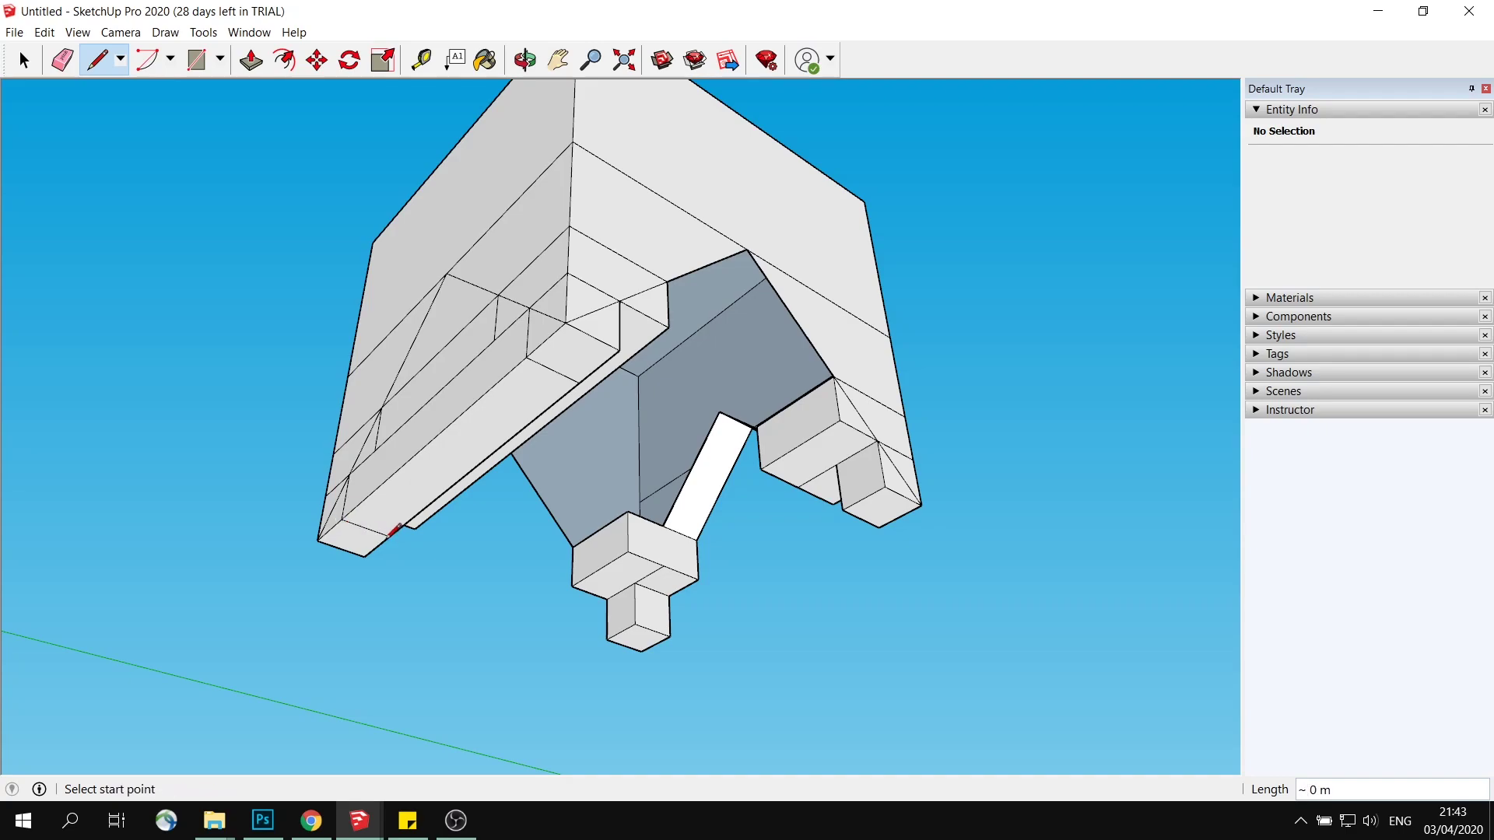
middle_drag(391, 533, 622, 552)
Step: Push the lower strip between the outer step verticals inward through the thickness of the fifth cube's uncut side
key(space)
click(514, 487)
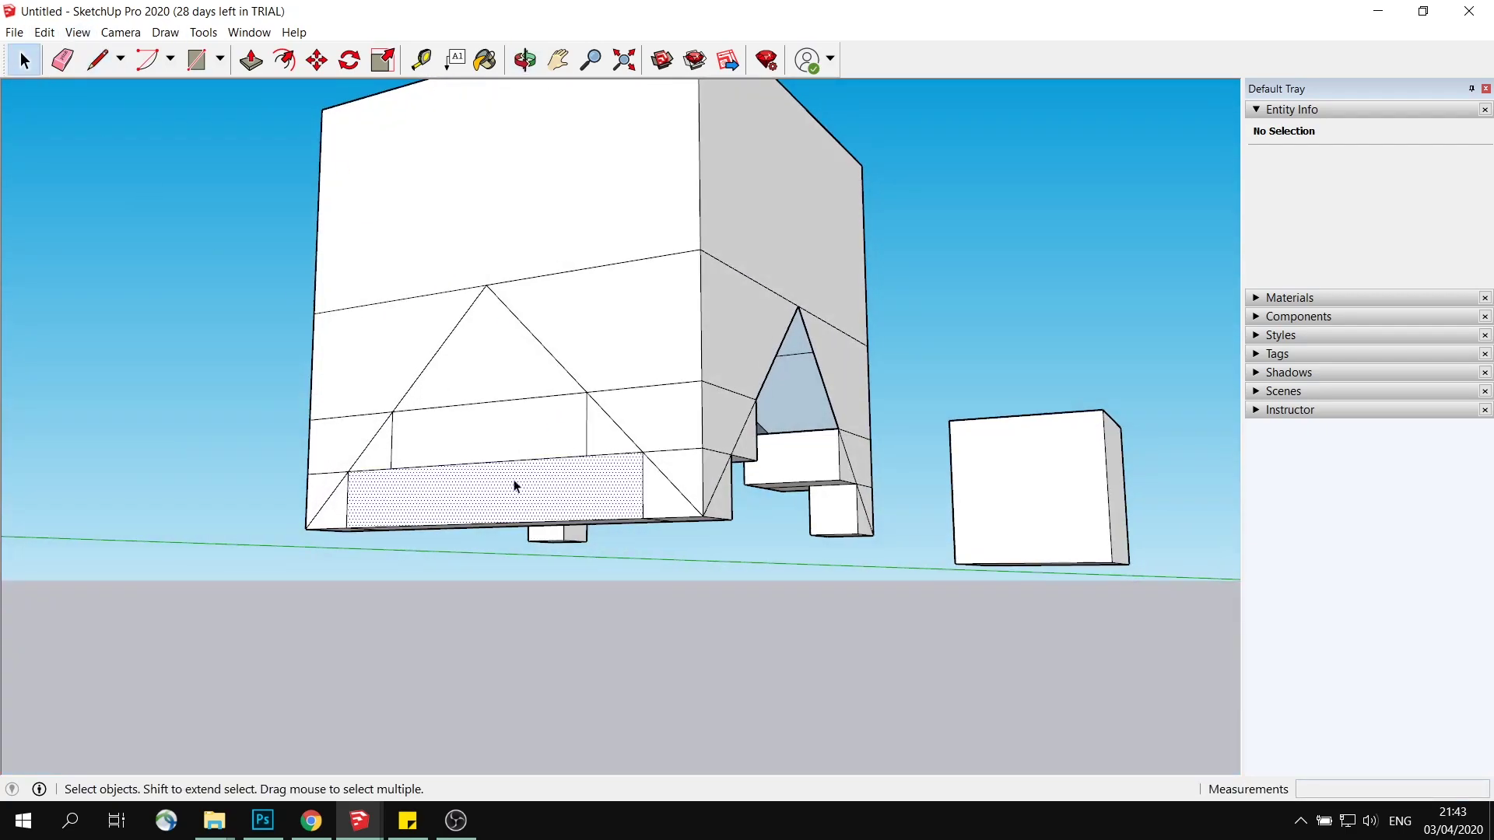
middle_drag(513, 487, 196, 99)
click(527, 558)
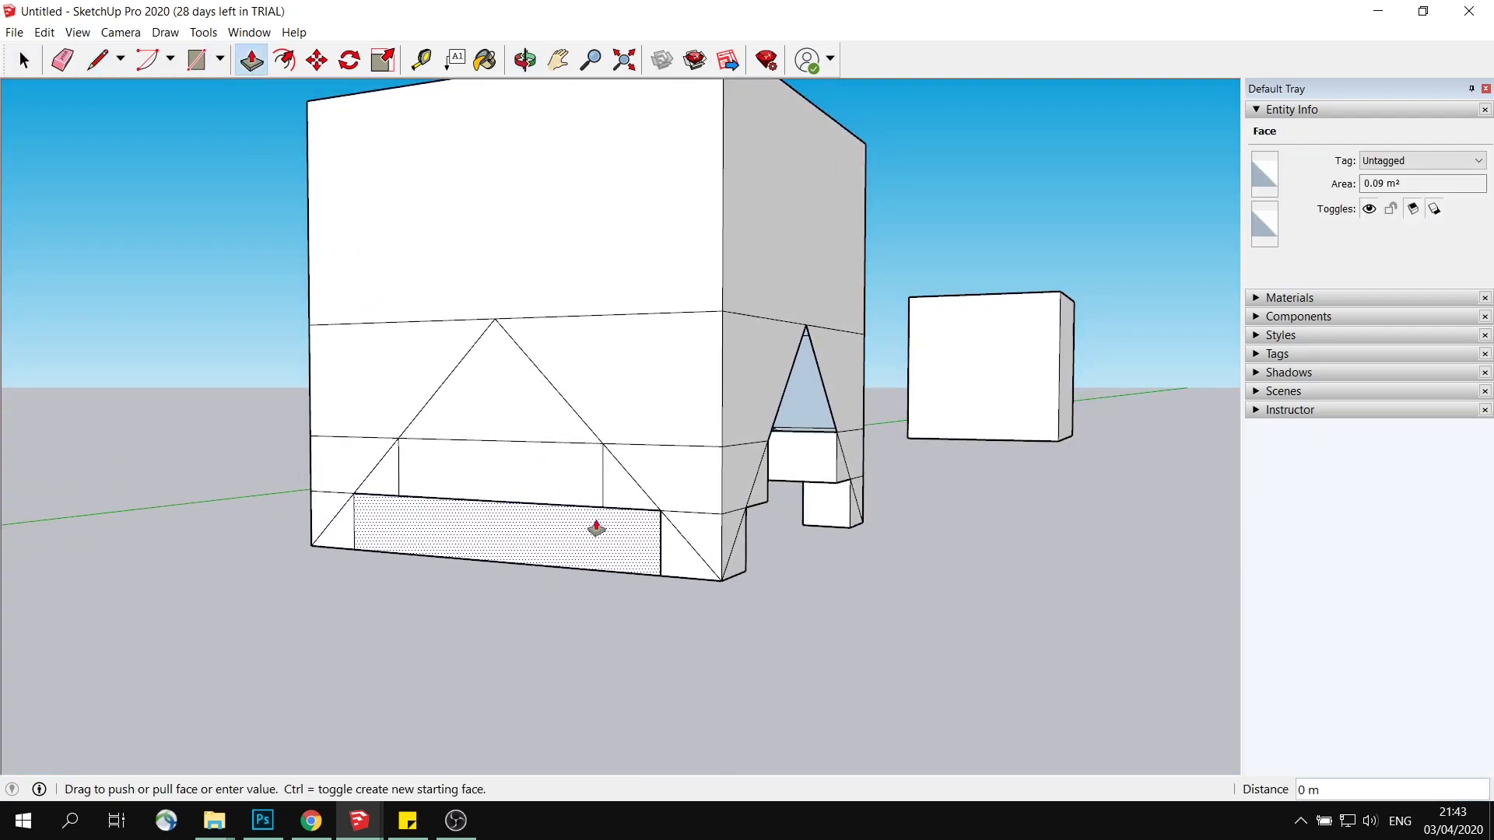
click(657, 587)
middle_drag(656, 587, 446, 470)
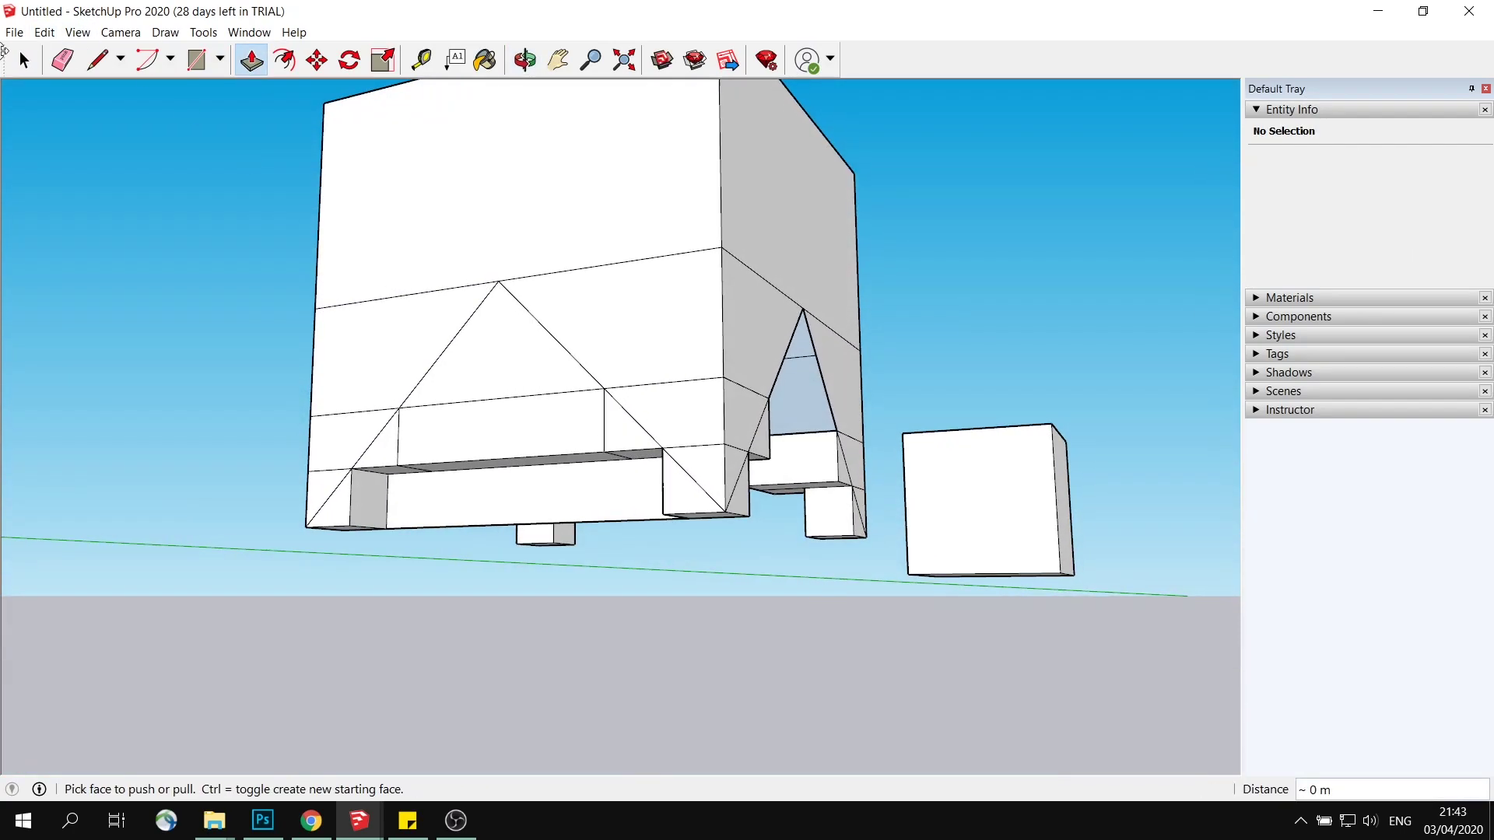
Step: Delete the inner wall face behind the pushed lower strip and the loose edge left across the gap
key(space)
click(574, 501)
key(Delete)
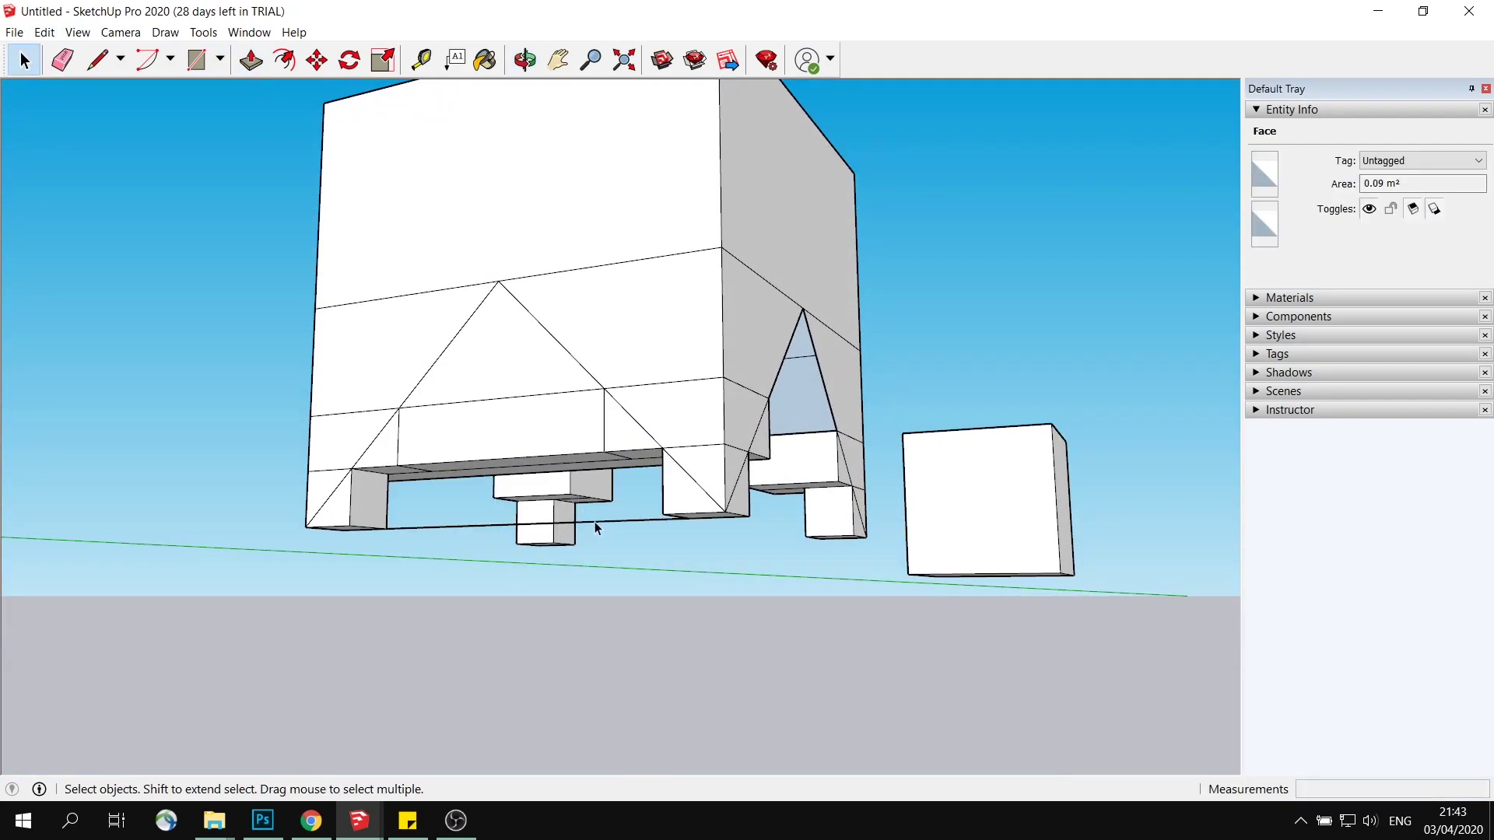
Step: Draw short lines across the wall's underside in line with the inner step verticals and delete the lengthwise edge between them
middle_drag(665, 491, 605, 328)
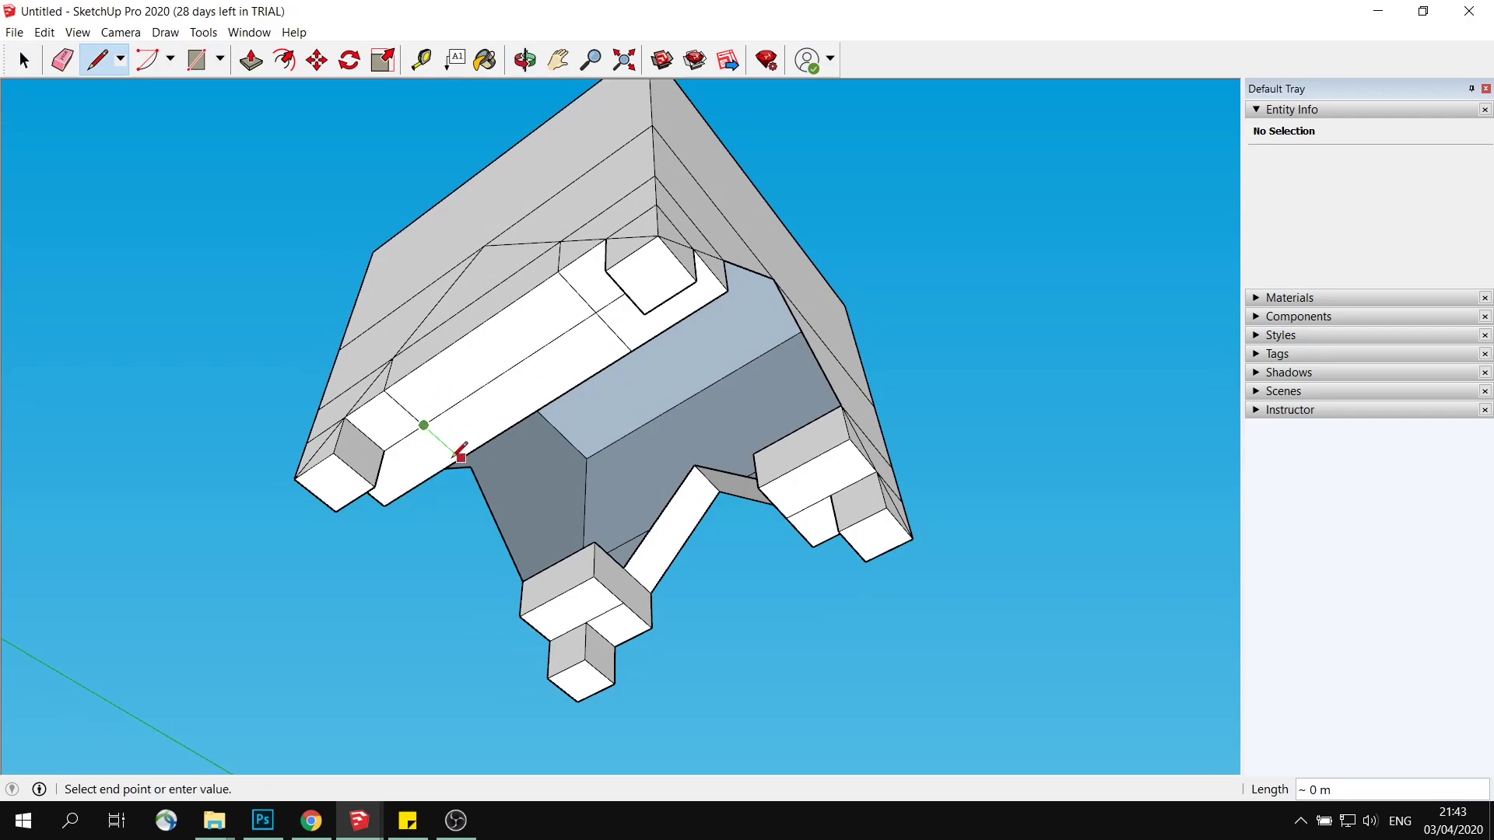
middle_drag(589, 288, 568, 268)
click(36, 61)
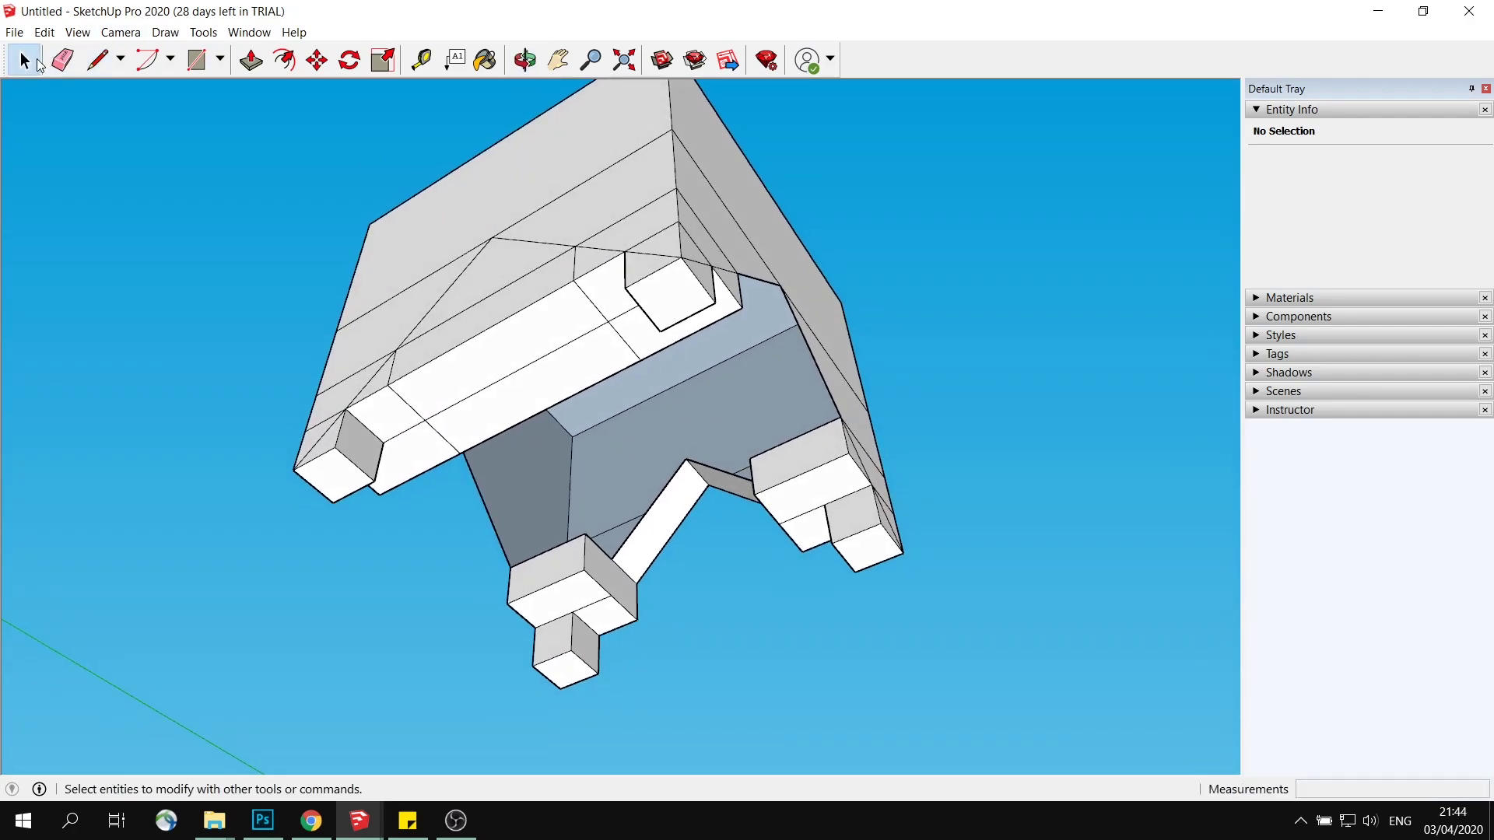
key(Delete)
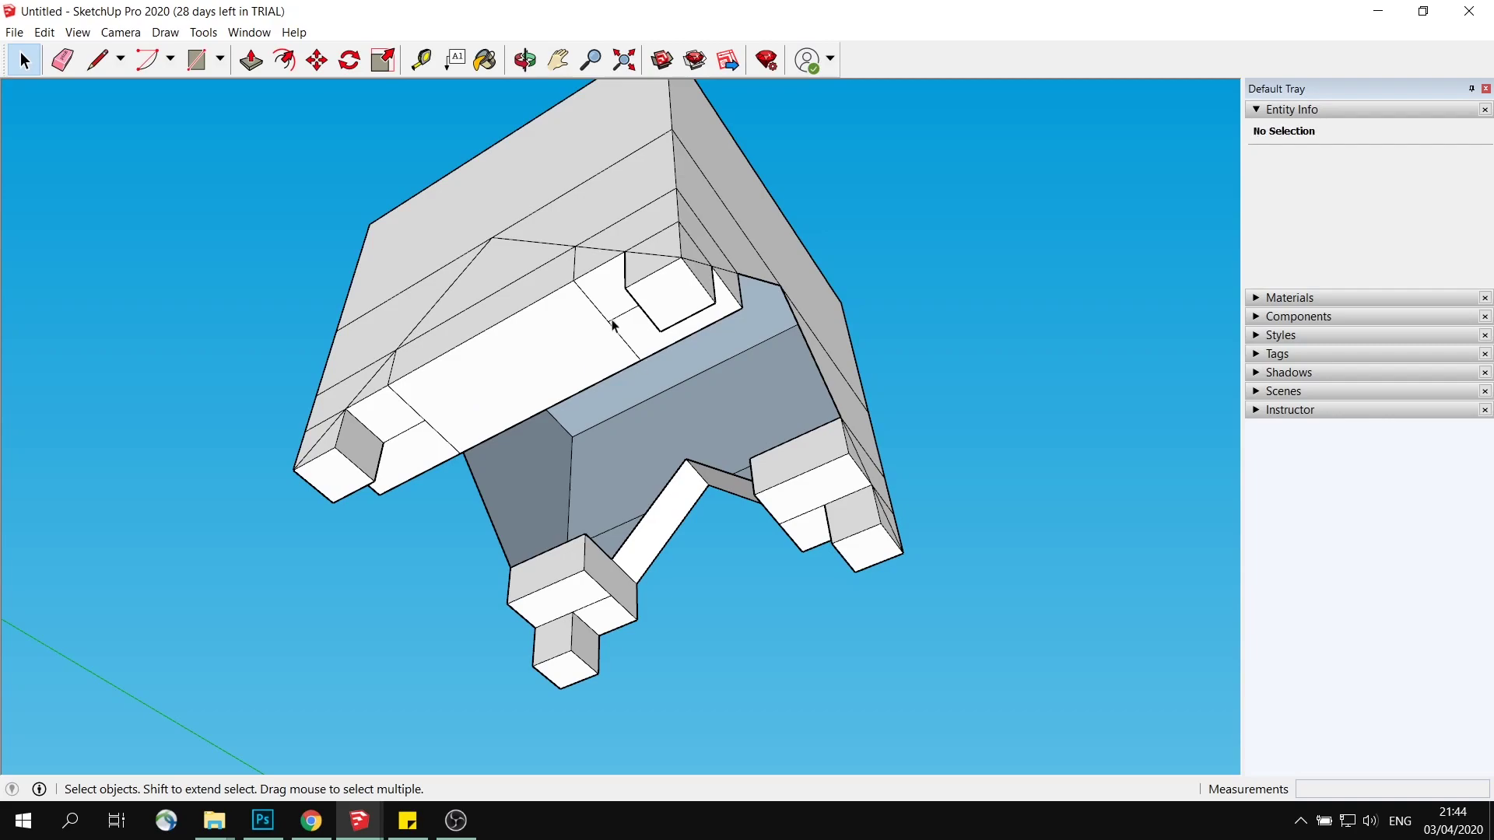
Step: Push the strip between the inner step verticals inward through the wall thickness
middle_drag(614, 327, 700, 424)
click(603, 523)
scroll(553, 492, up, 1)
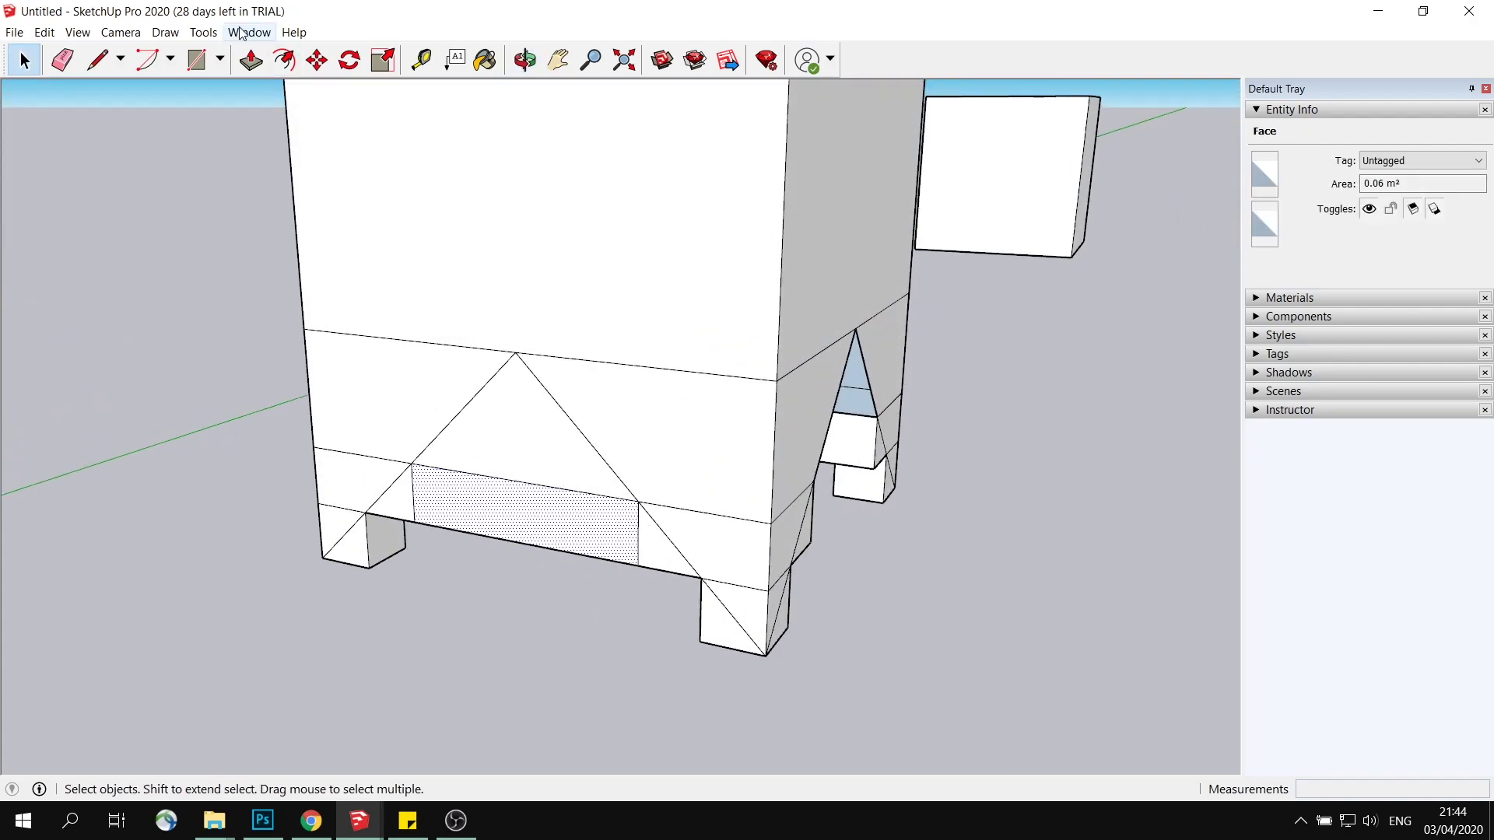
click(250, 60)
middle_drag(644, 534, 99, 89)
click(641, 518)
Step: Delete the inner wall behind the upper strip, and the flat underside and triangular face closing off the peak
key(space)
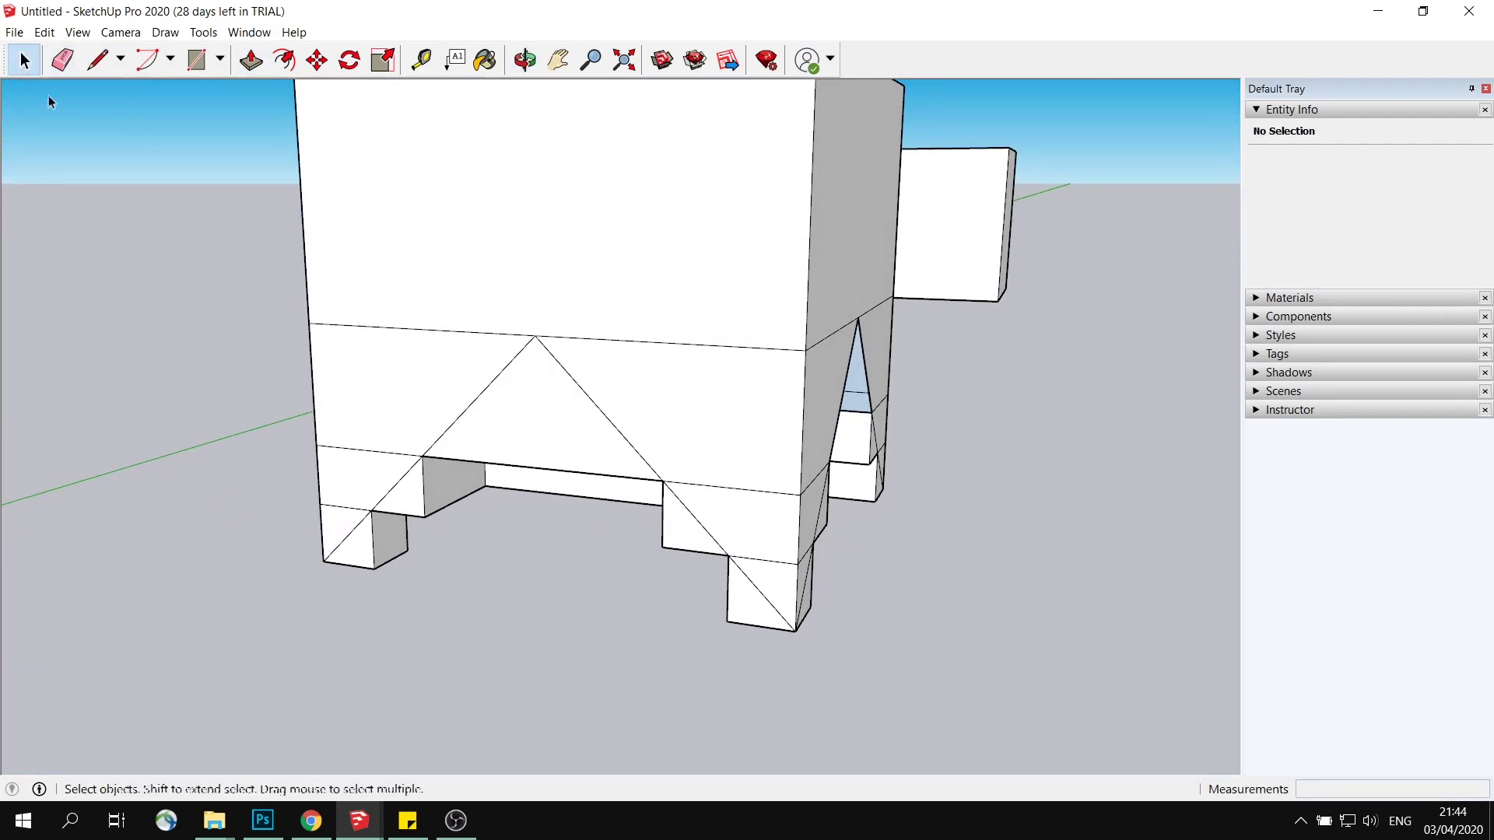
mouse_move(592, 435)
middle_down()
mouse_move(633, 466)
mouse_move(607, 448)
middle_up()
key(Delete)
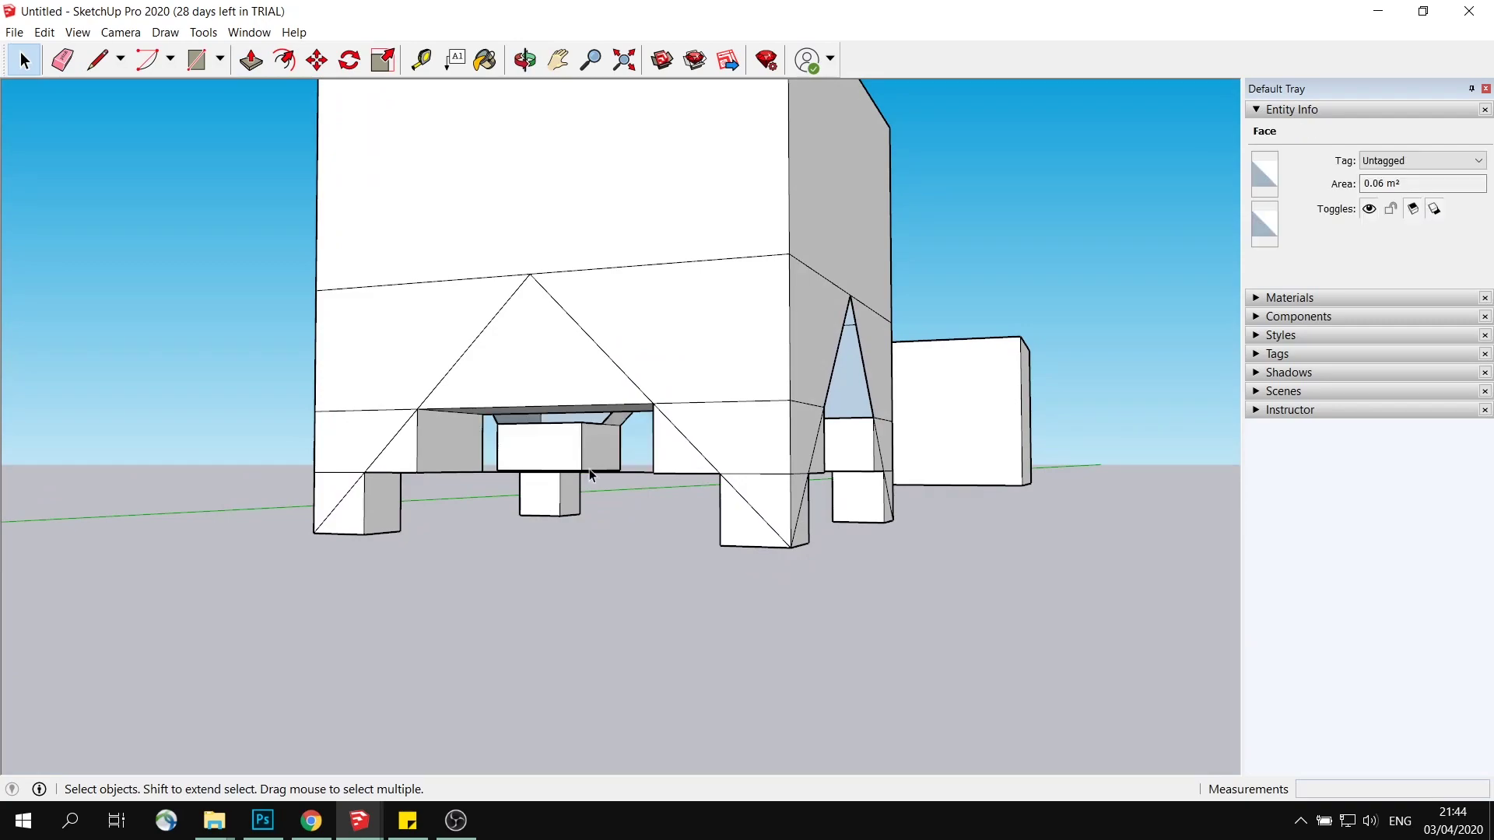
middle_drag(629, 451, 604, 380)
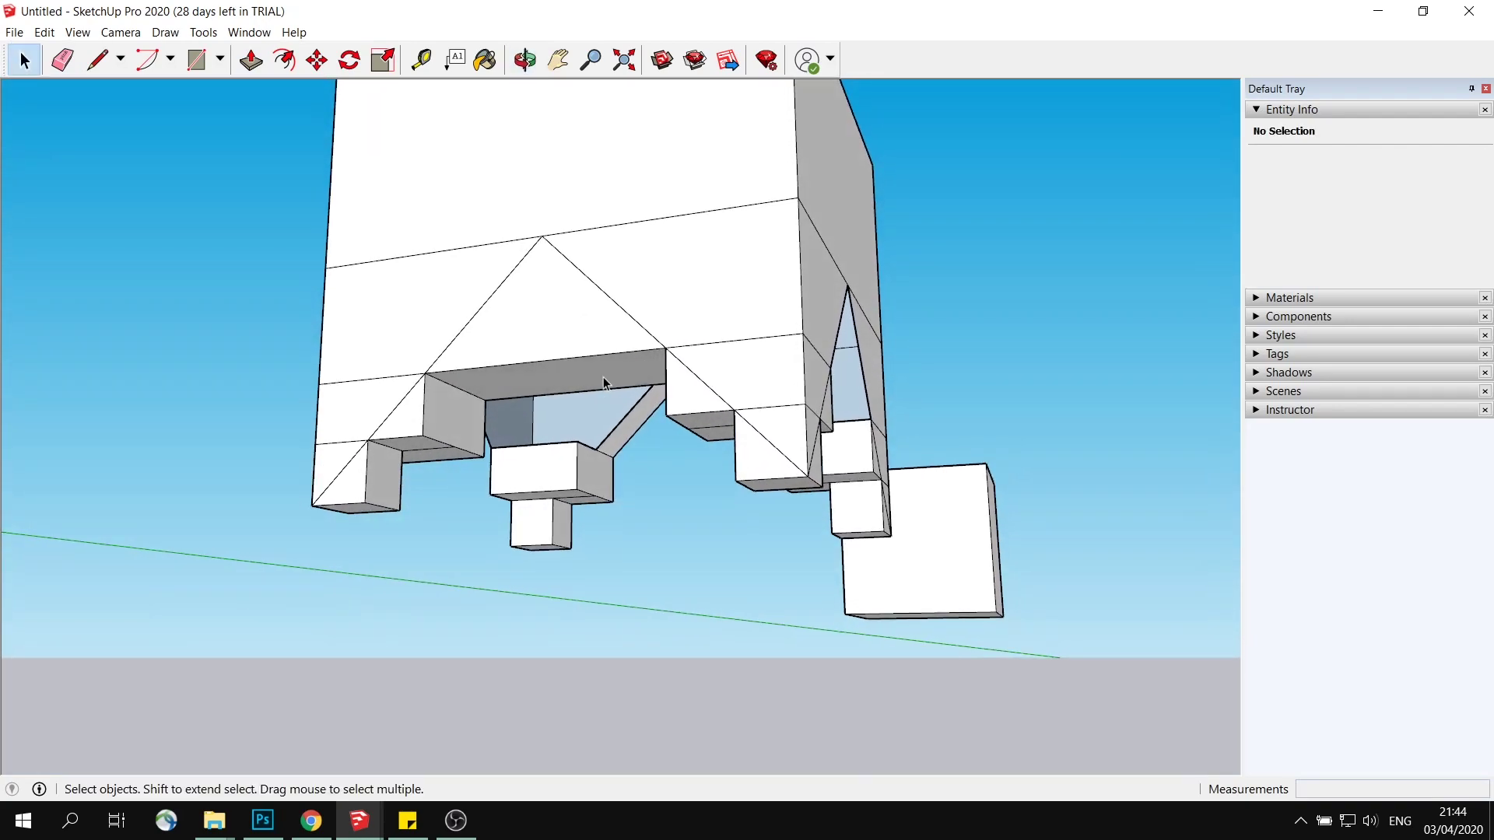
click(603, 379)
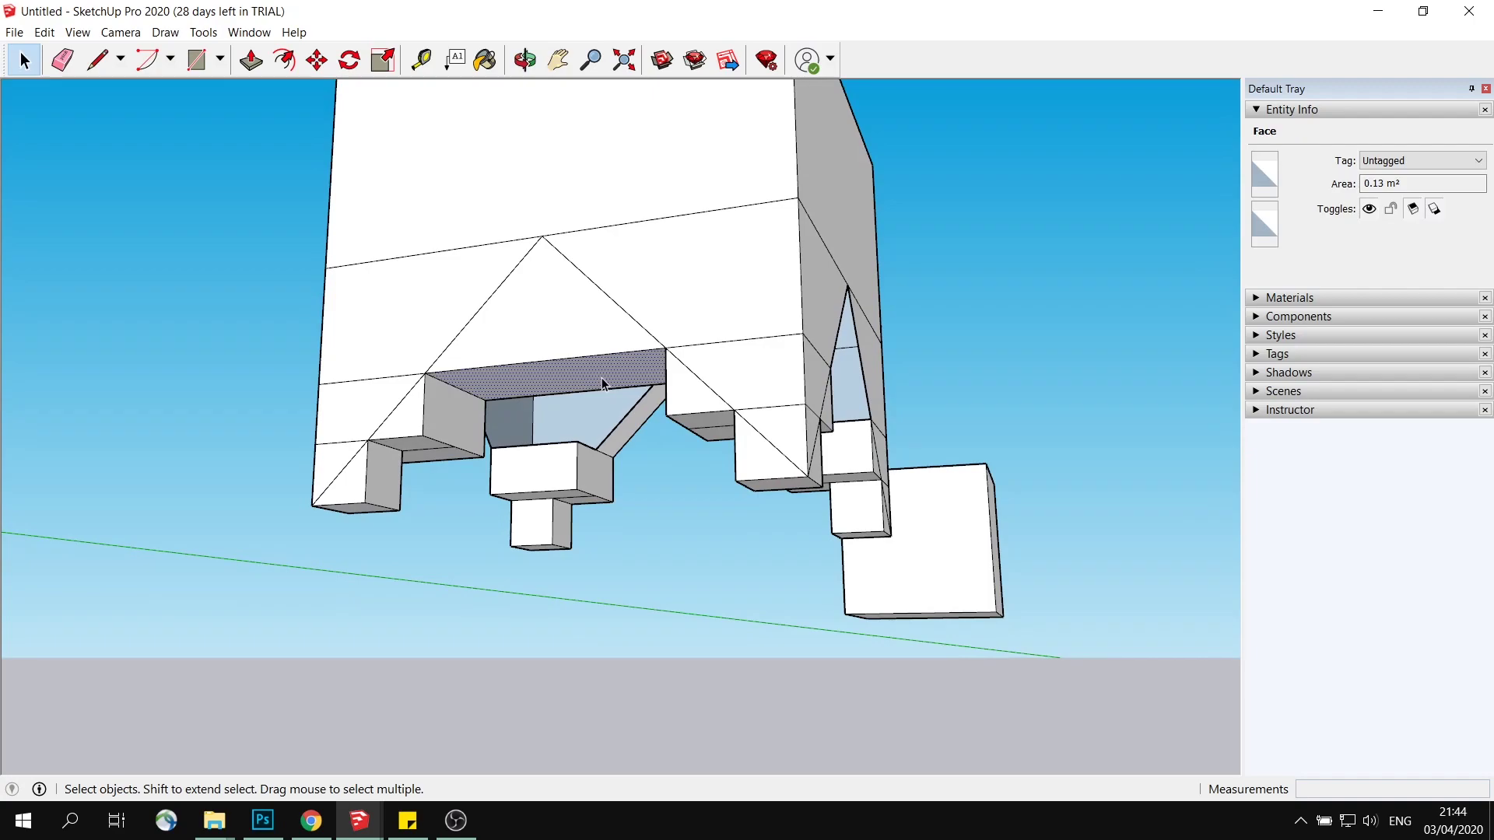
key(Delete)
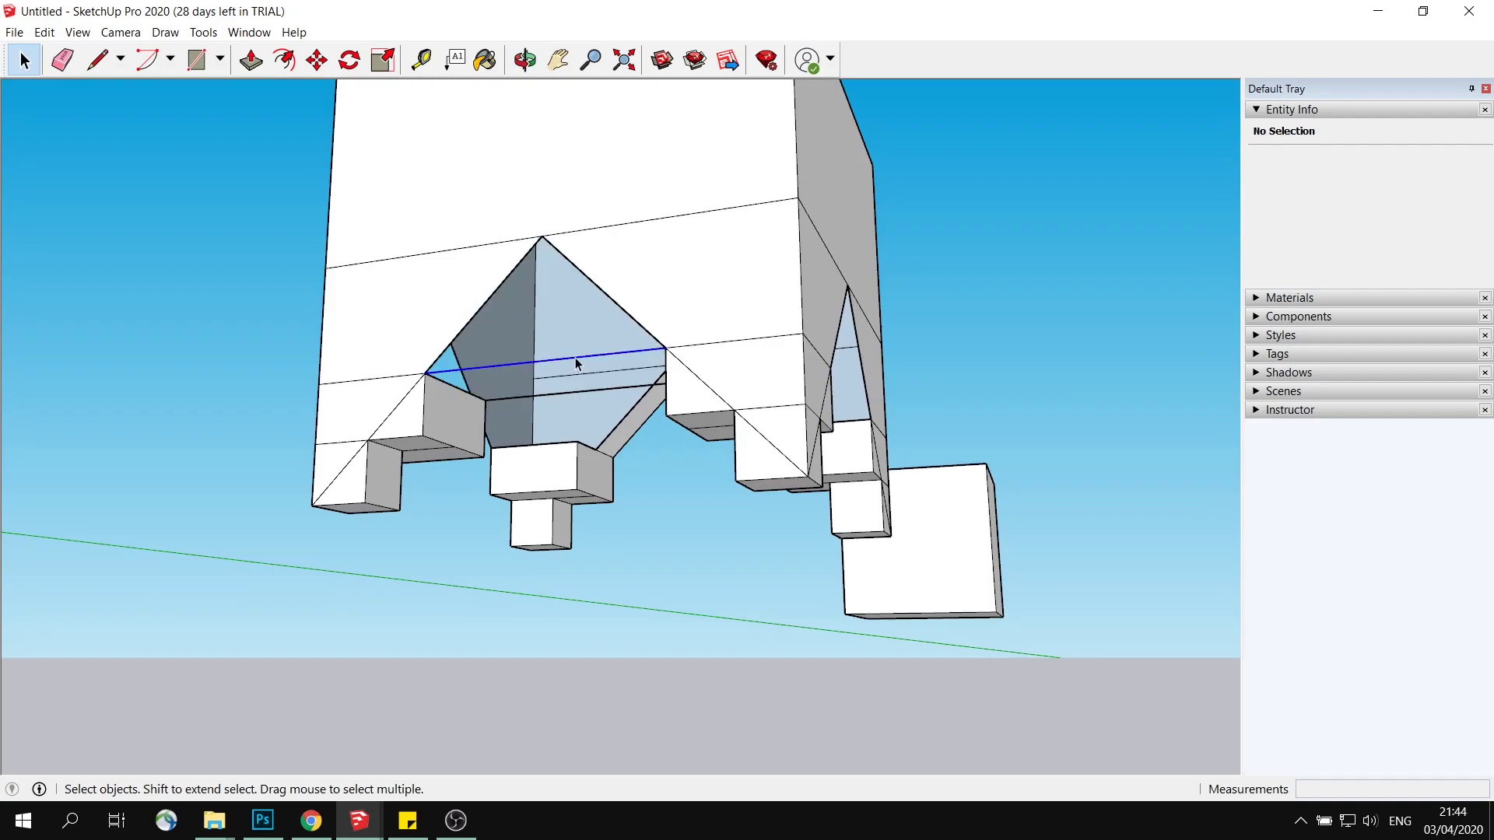
Step: Draw two crossing lines beneath the cube, each joining the inner peaks of two opposite openings
middle_drag(604, 393, 653, 294)
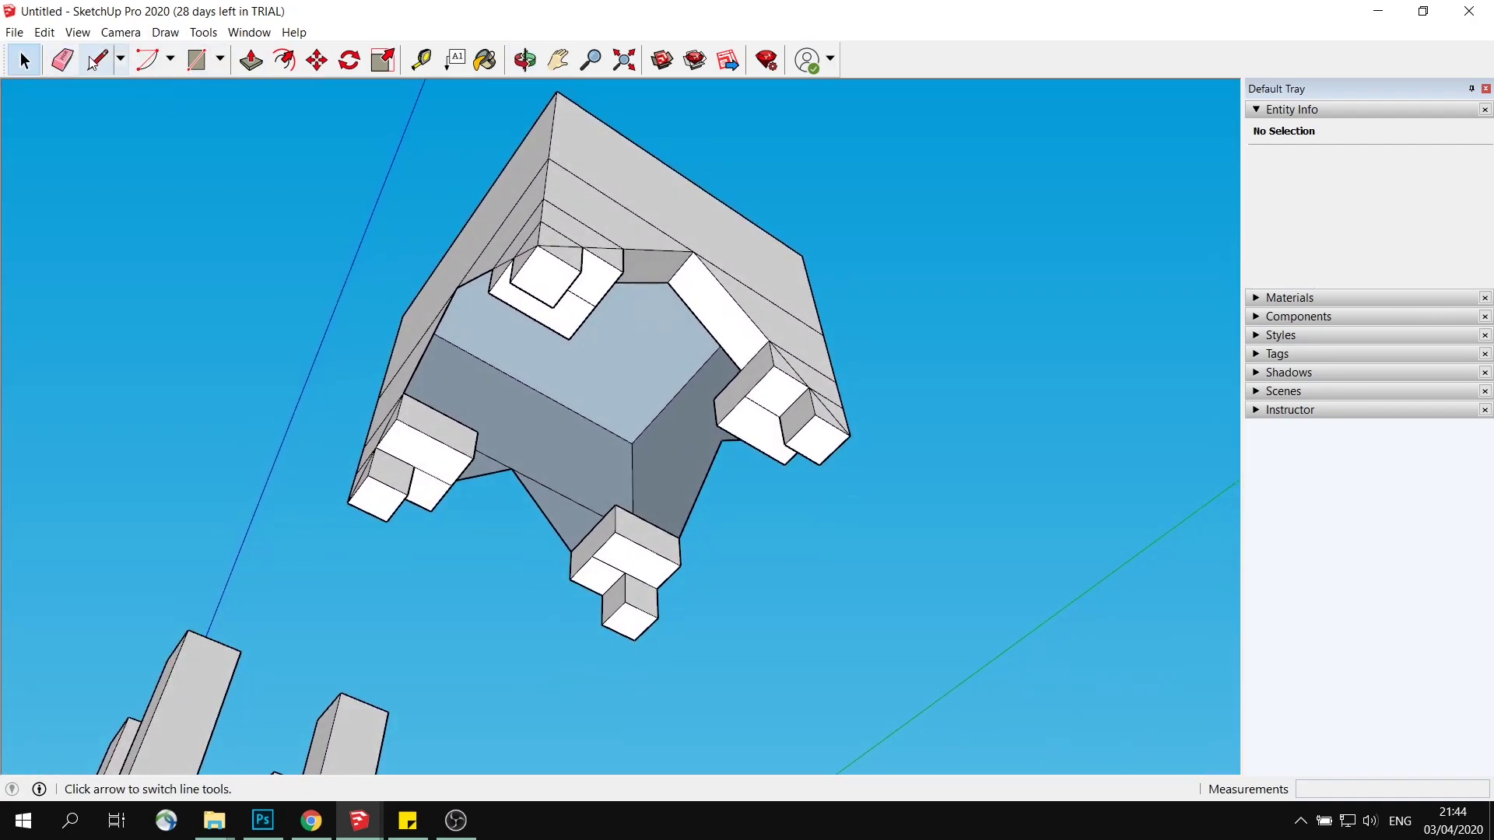
click(668, 282)
middle_drag(668, 282, 540, 232)
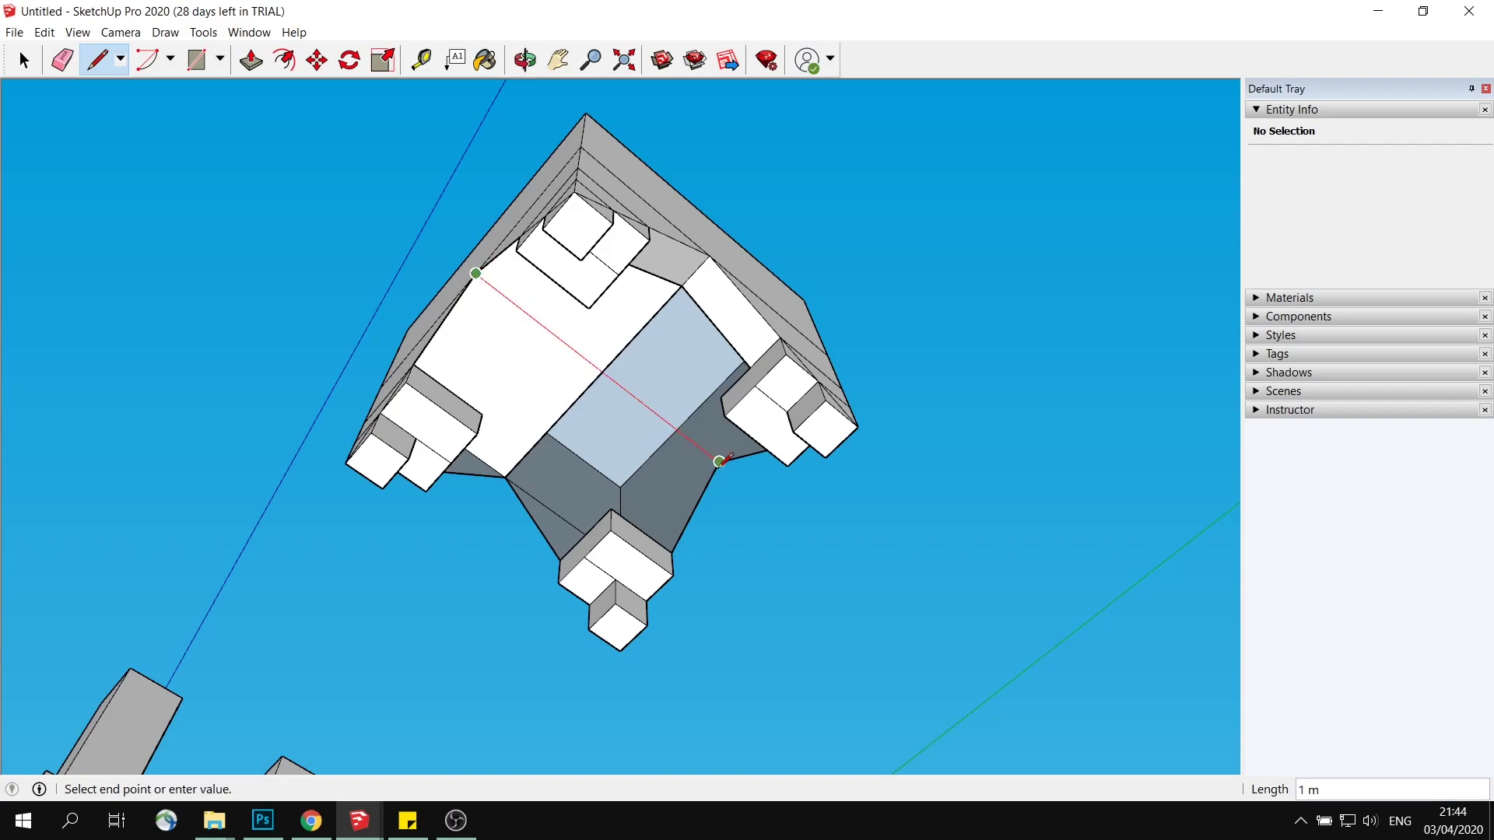
click(720, 461)
middle_drag(720, 462, 817, 230)
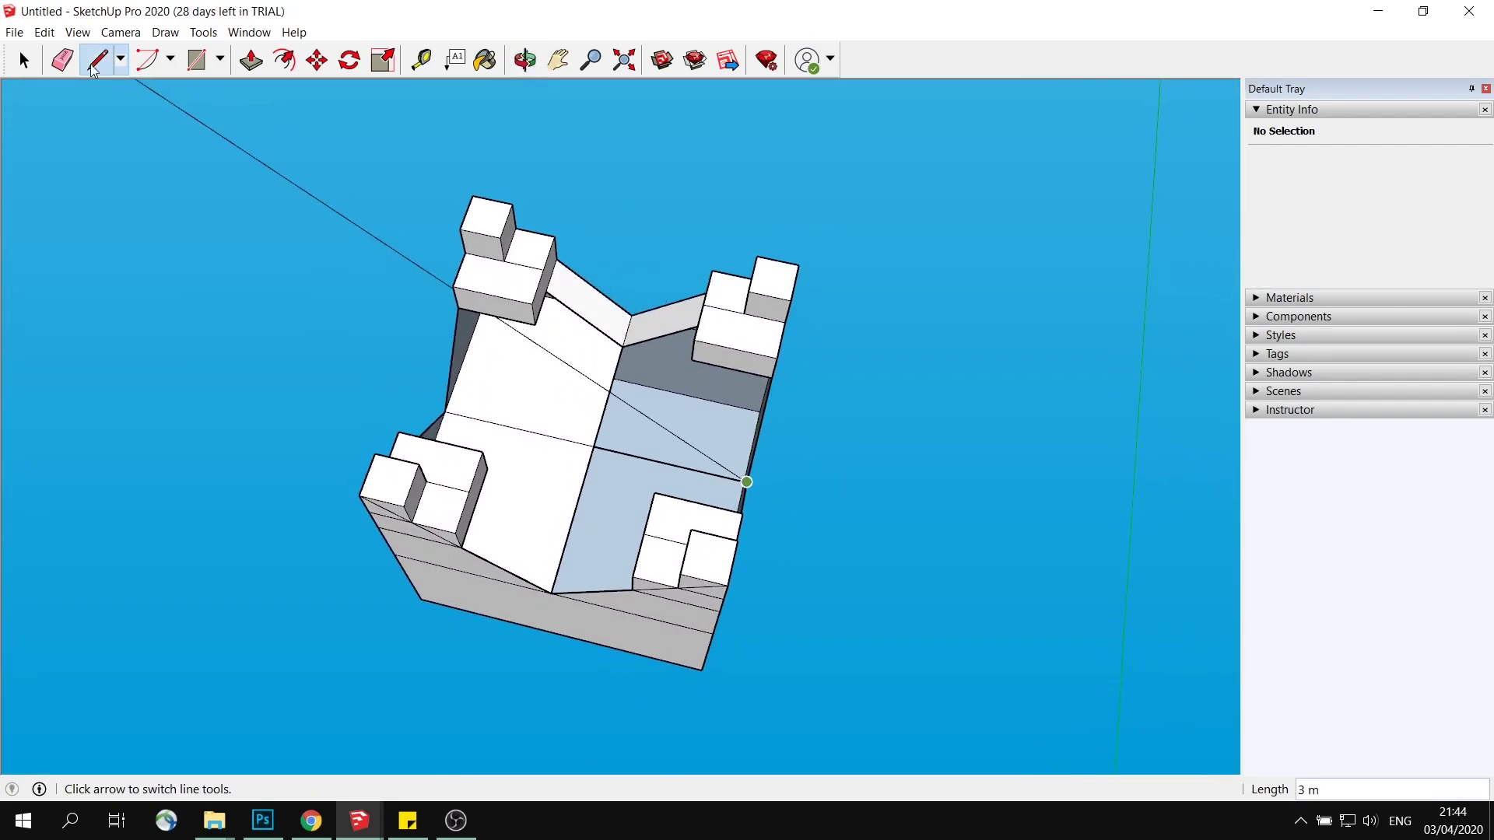
Step: Delete the flat faces that fill the quadrants between the crossing lines
click(25, 60)
click(550, 394)
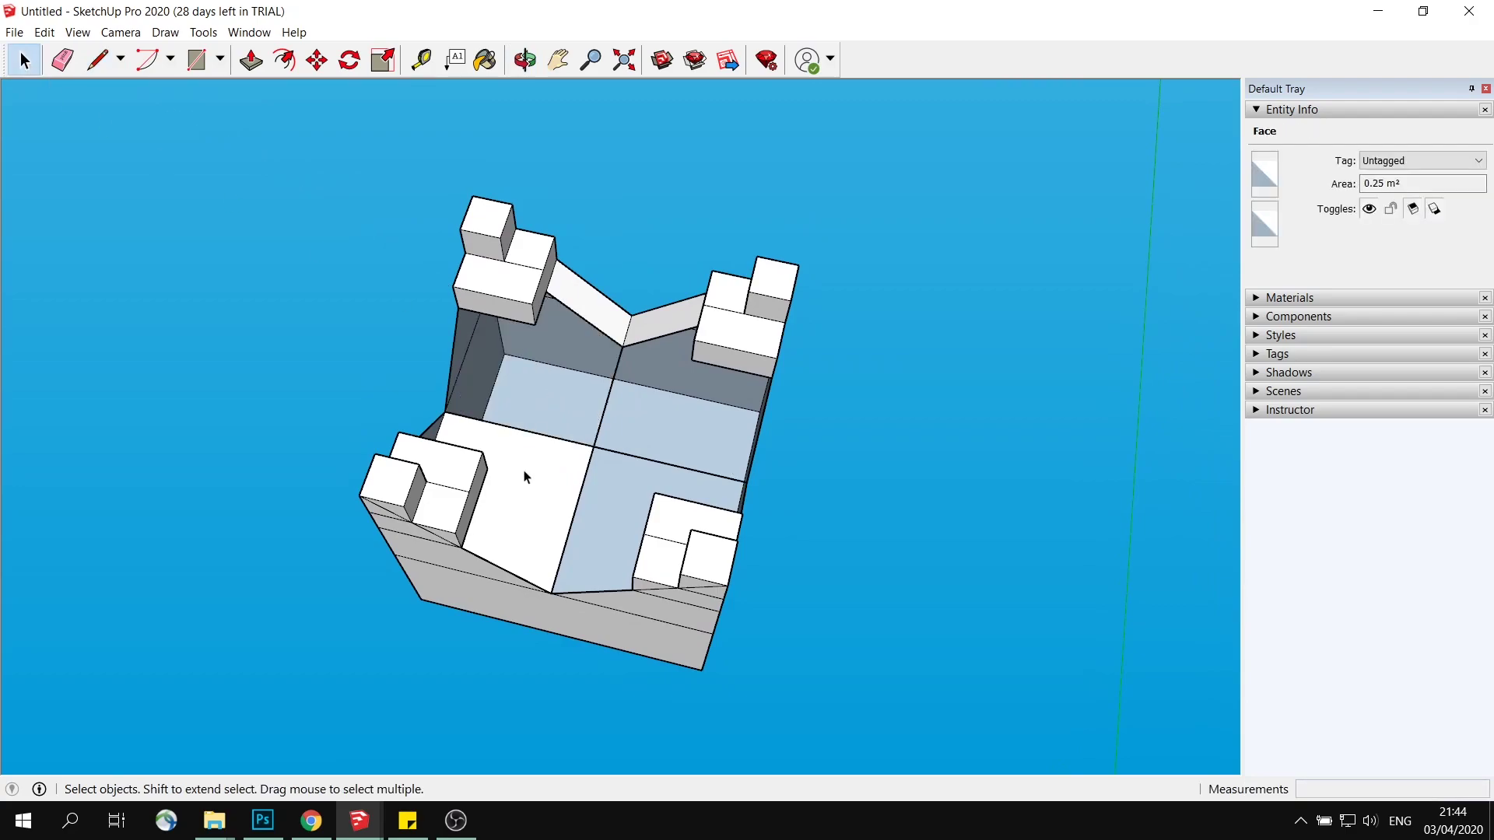
middle_drag(651, 346, 649, 305)
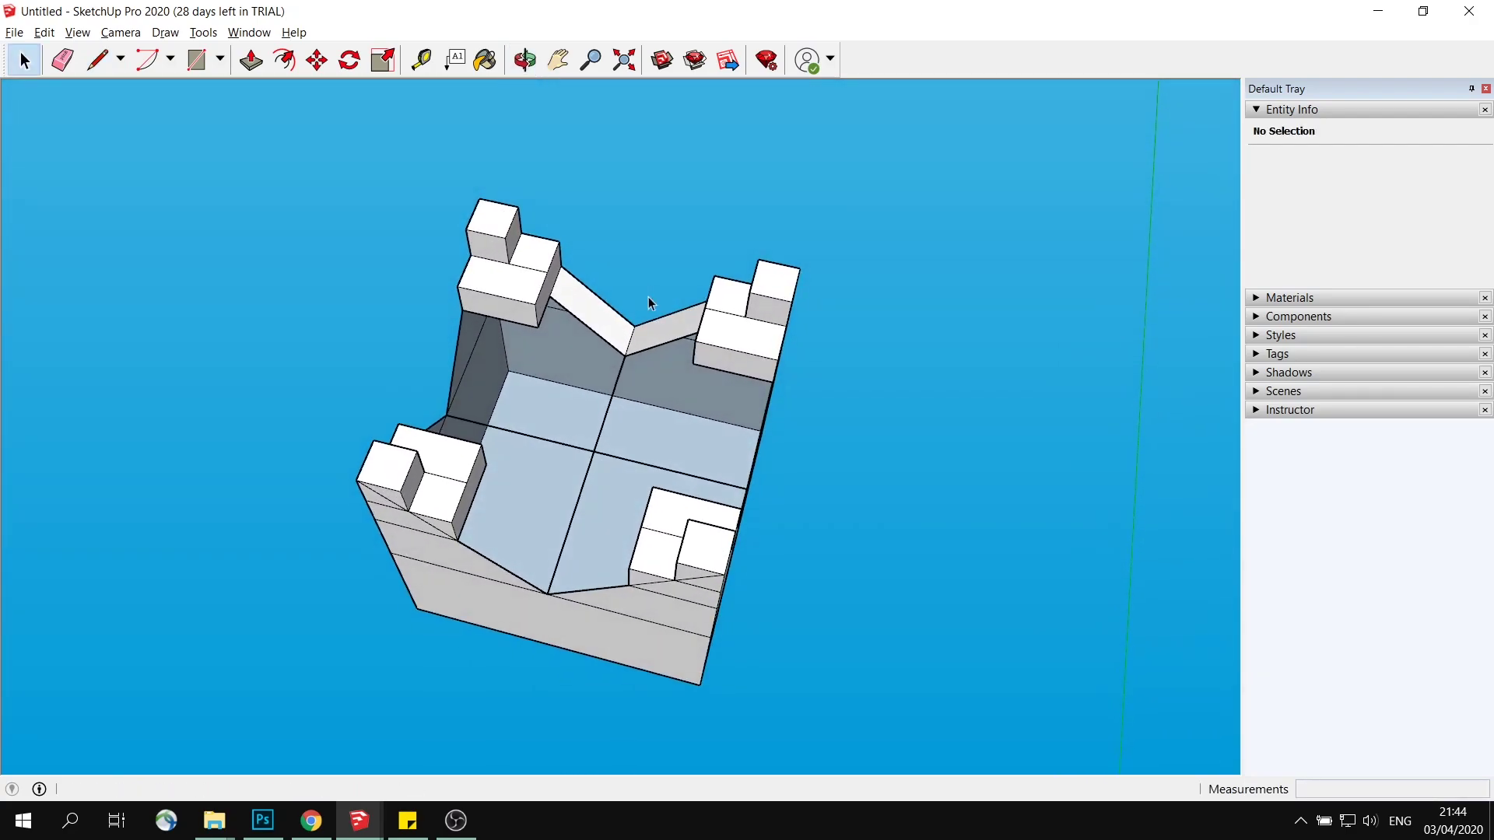
Step: Draw lines from the crossing point to the inner corner of each of the four legs to form a folded ceiling
middle_drag(662, 397, 526, 319)
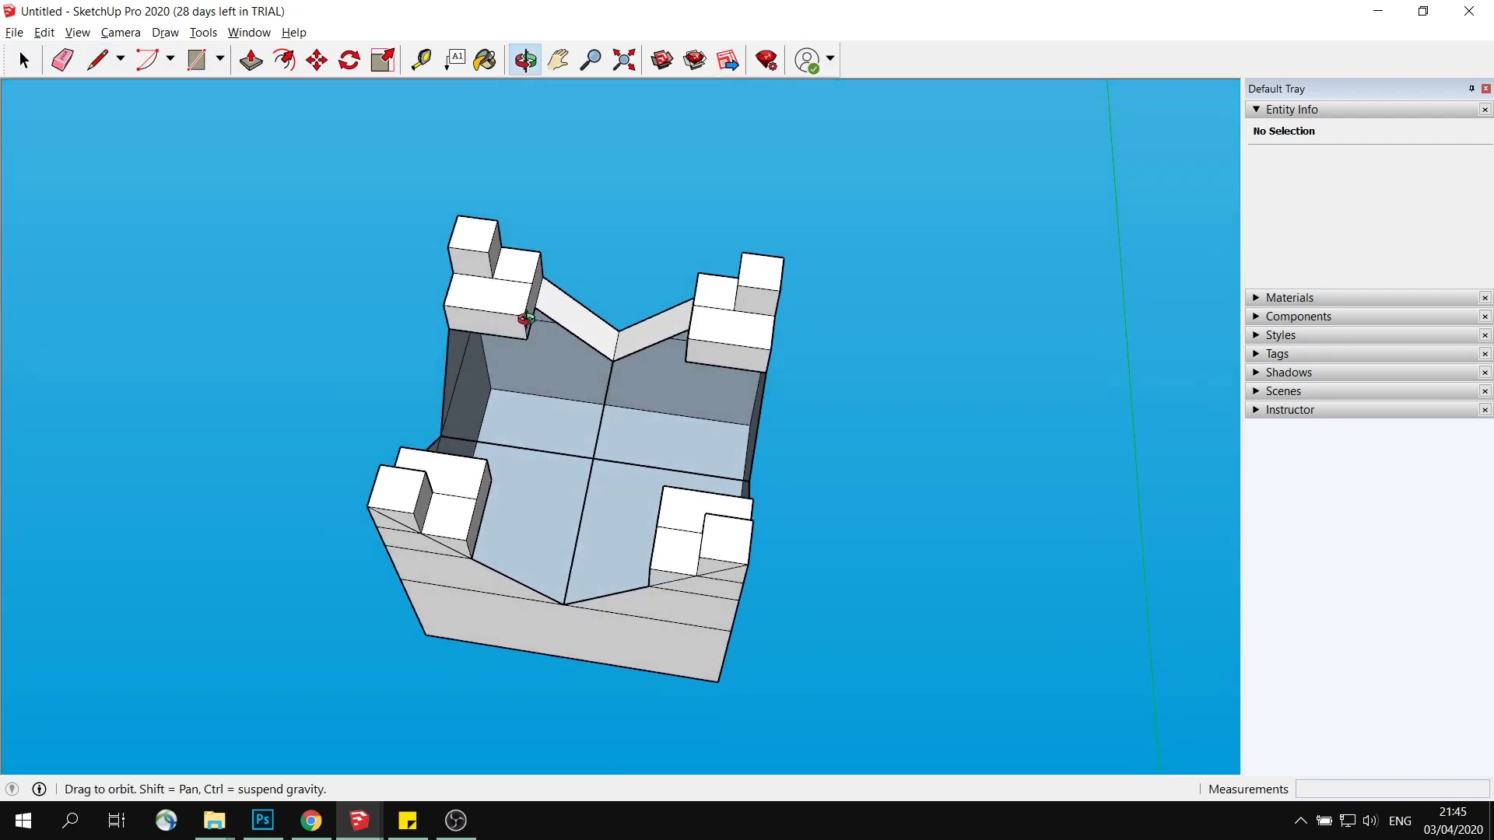
click(593, 457)
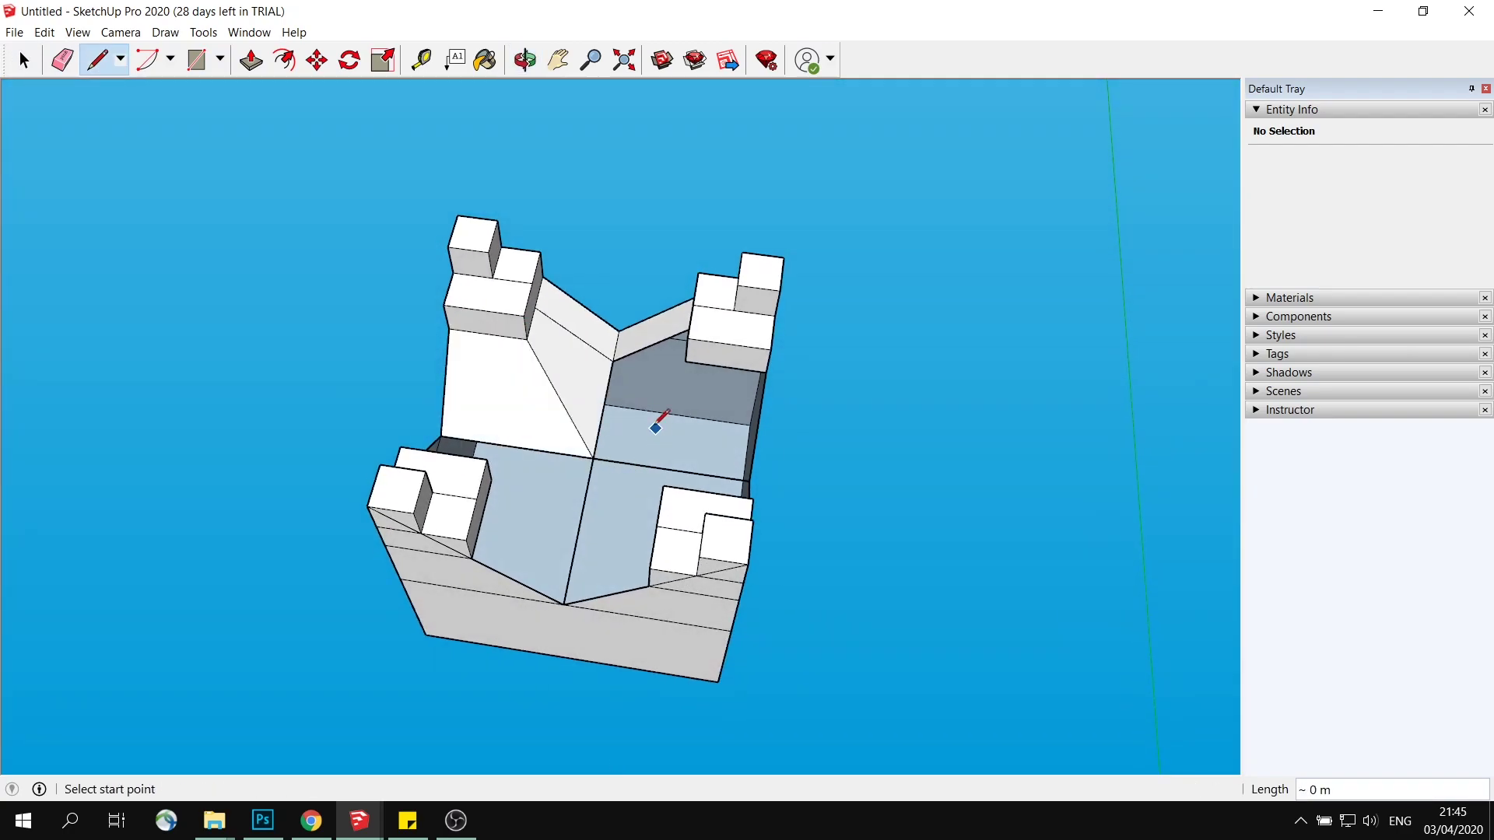
middle_drag(593, 428, 739, 434)
middle_drag(631, 431, 724, 433)
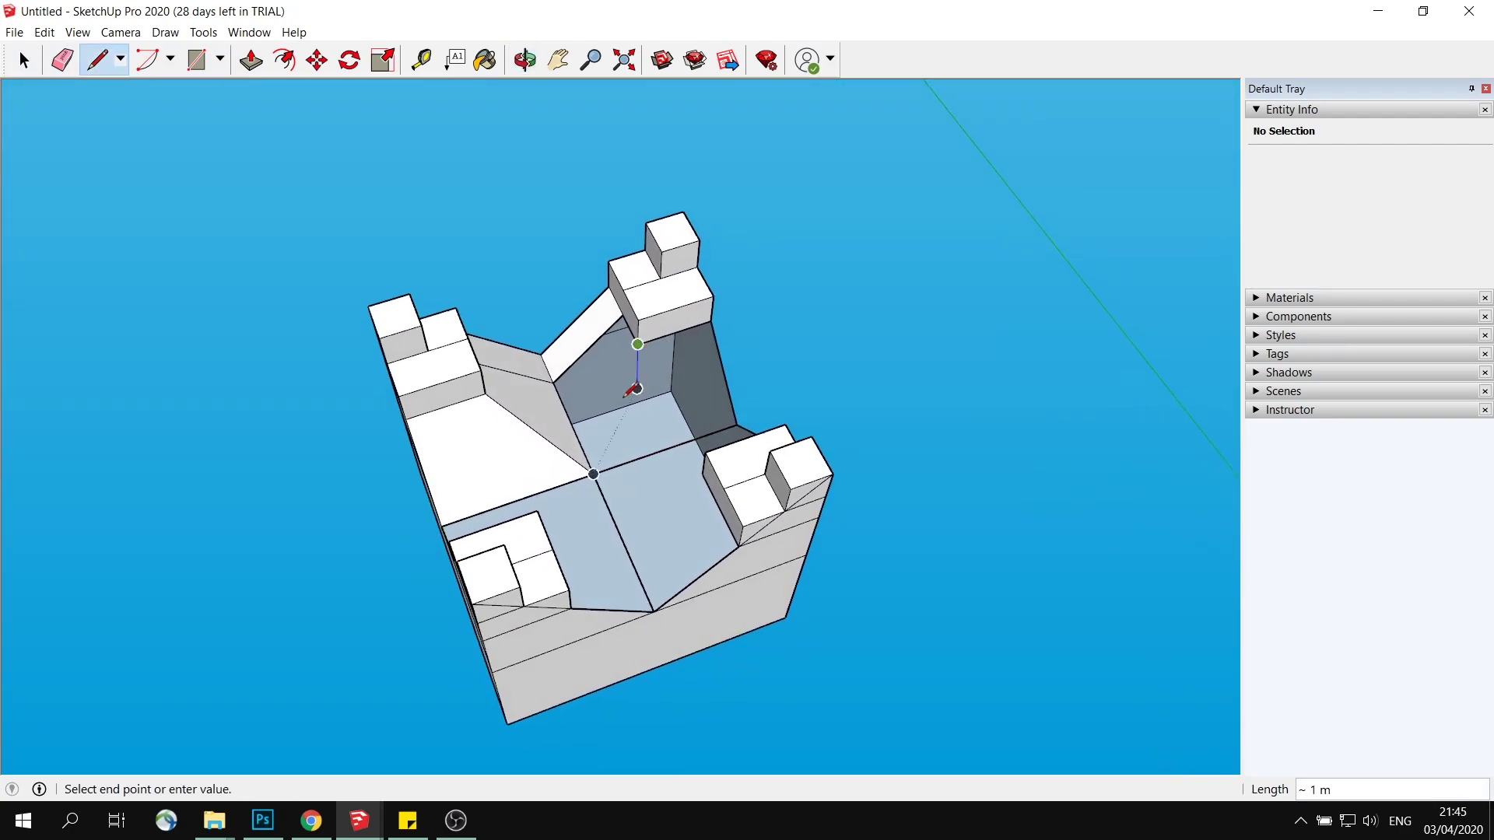
key(Escape)
middle_drag(604, 458, 825, 418)
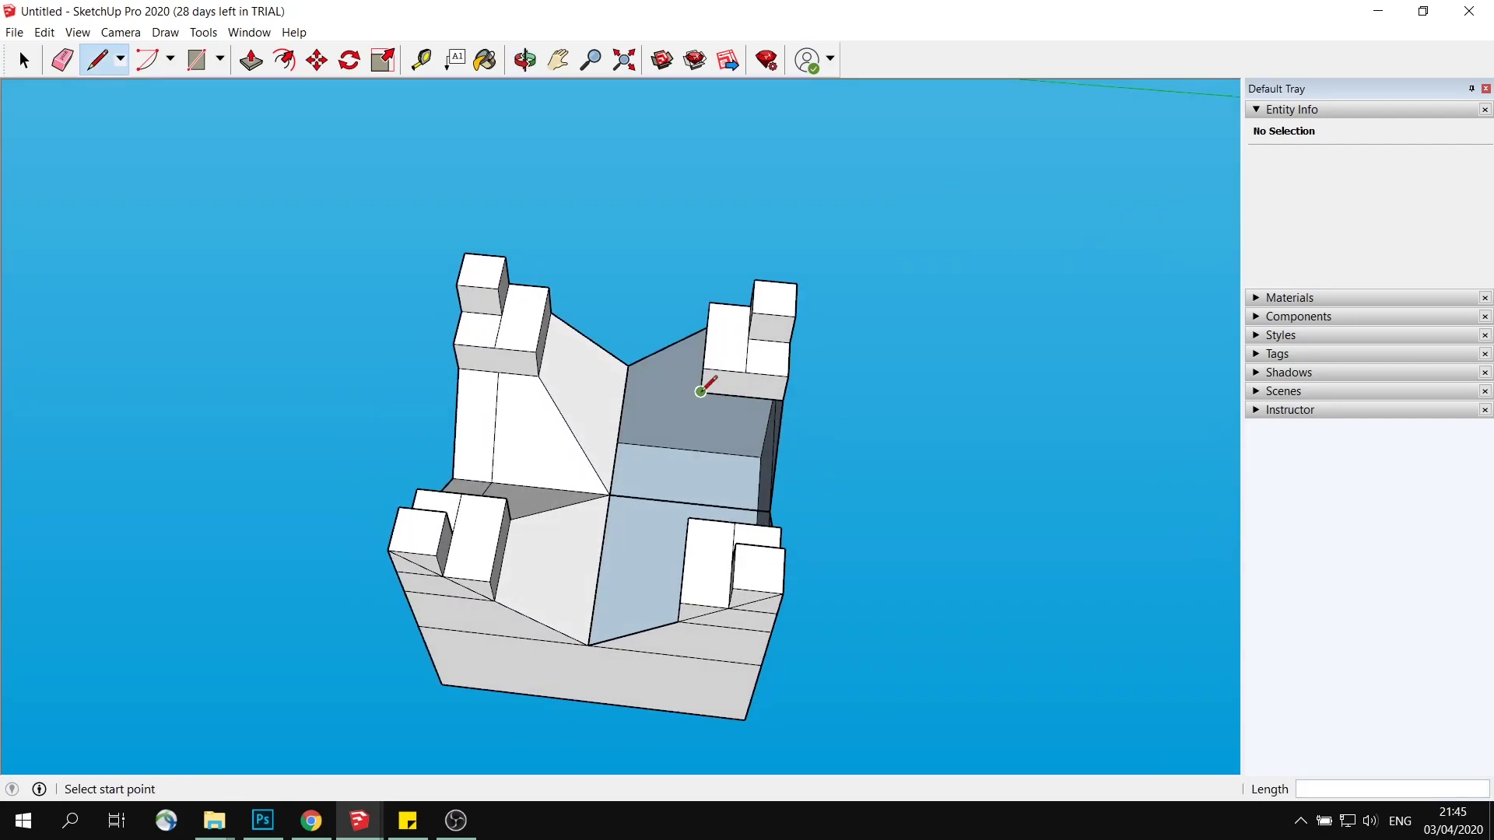
key(Escape)
middle_drag(612, 492, 772, 476)
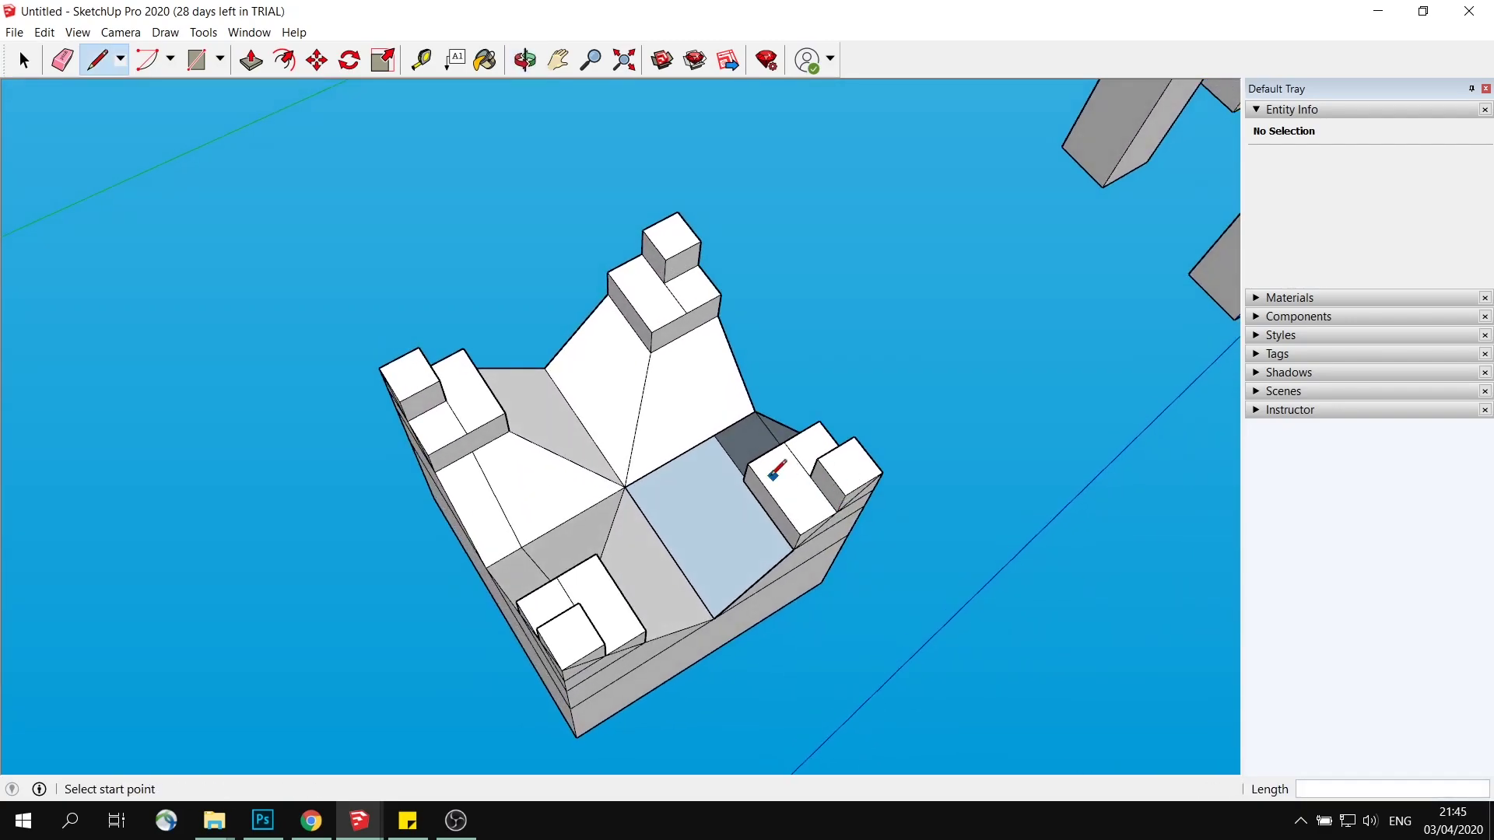
key(Escape)
middle_drag(629, 492, 793, 426)
mouse_move(902, 351)
middle_down()
mouse_move(844, 400)
mouse_move(633, 410)
mouse_move(761, 454)
mouse_move(820, 334)
mouse_move(739, 423)
mouse_move(734, 333)
mouse_move(774, 427)
mouse_move(755, 420)
middle_up()
Step: Delete the leftover lines dividing the folded ceiling's faces and the undersides of the legs
click(23, 60)
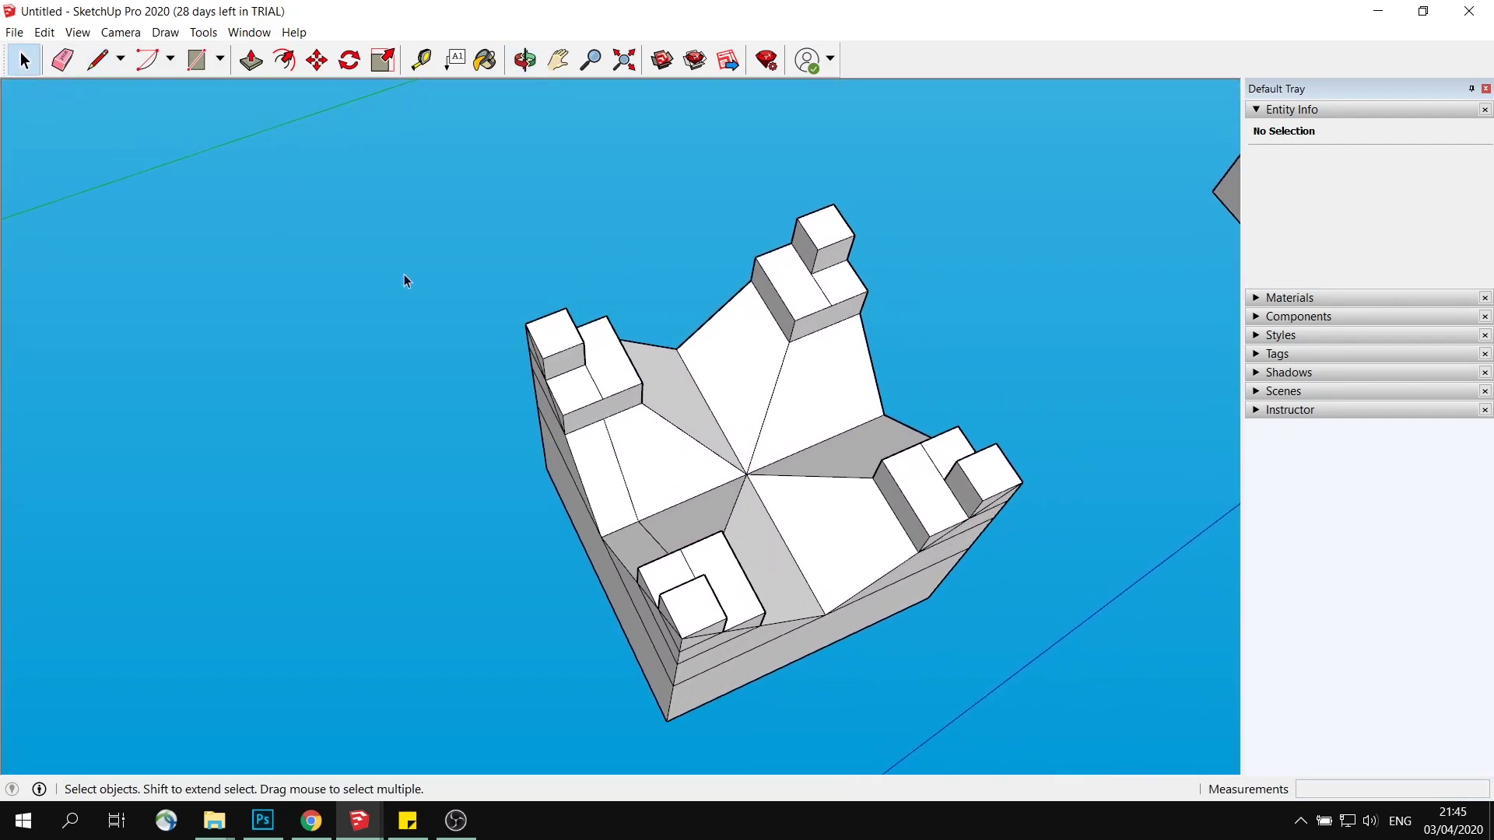
click(629, 491)
key(Delete)
click(596, 383)
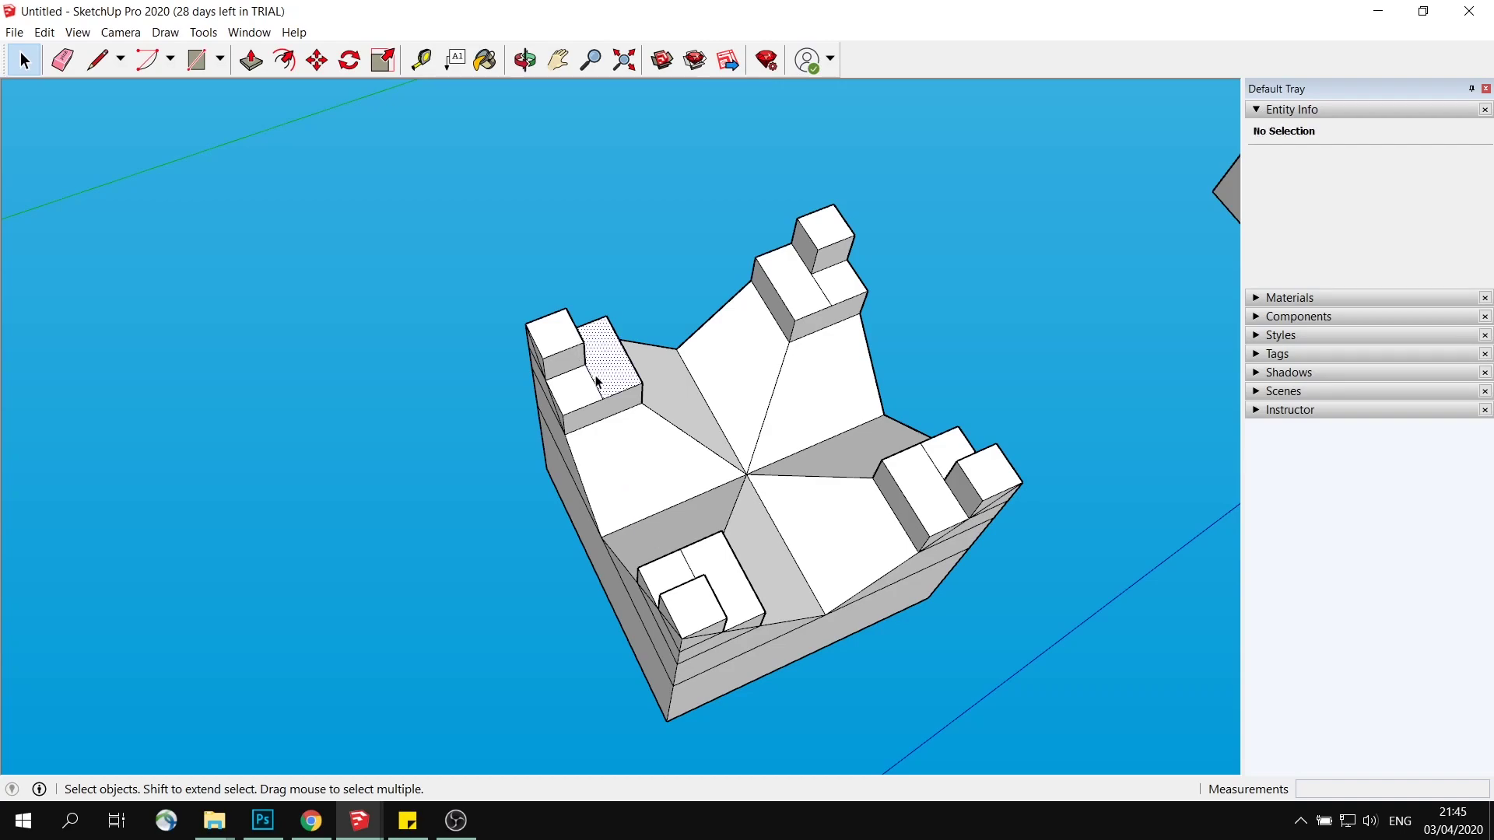
click(820, 286)
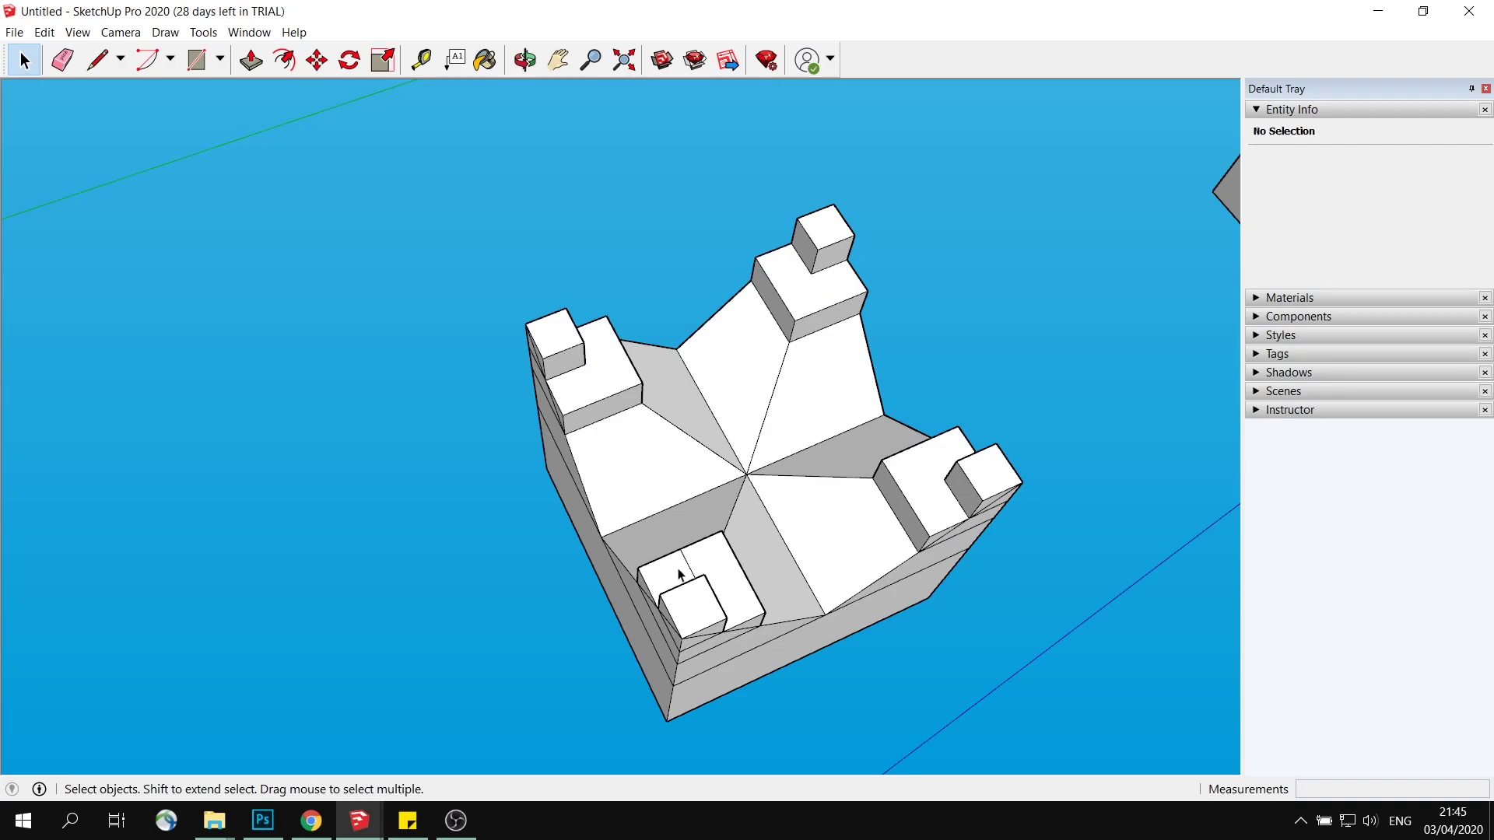
Step: Erase the leftover horizontal and diagonal construction lines around the peak opening on one outer side of the fifth cube
middle_drag(806, 510, 763, 477)
scroll(728, 420, up, 2)
click(724, 409)
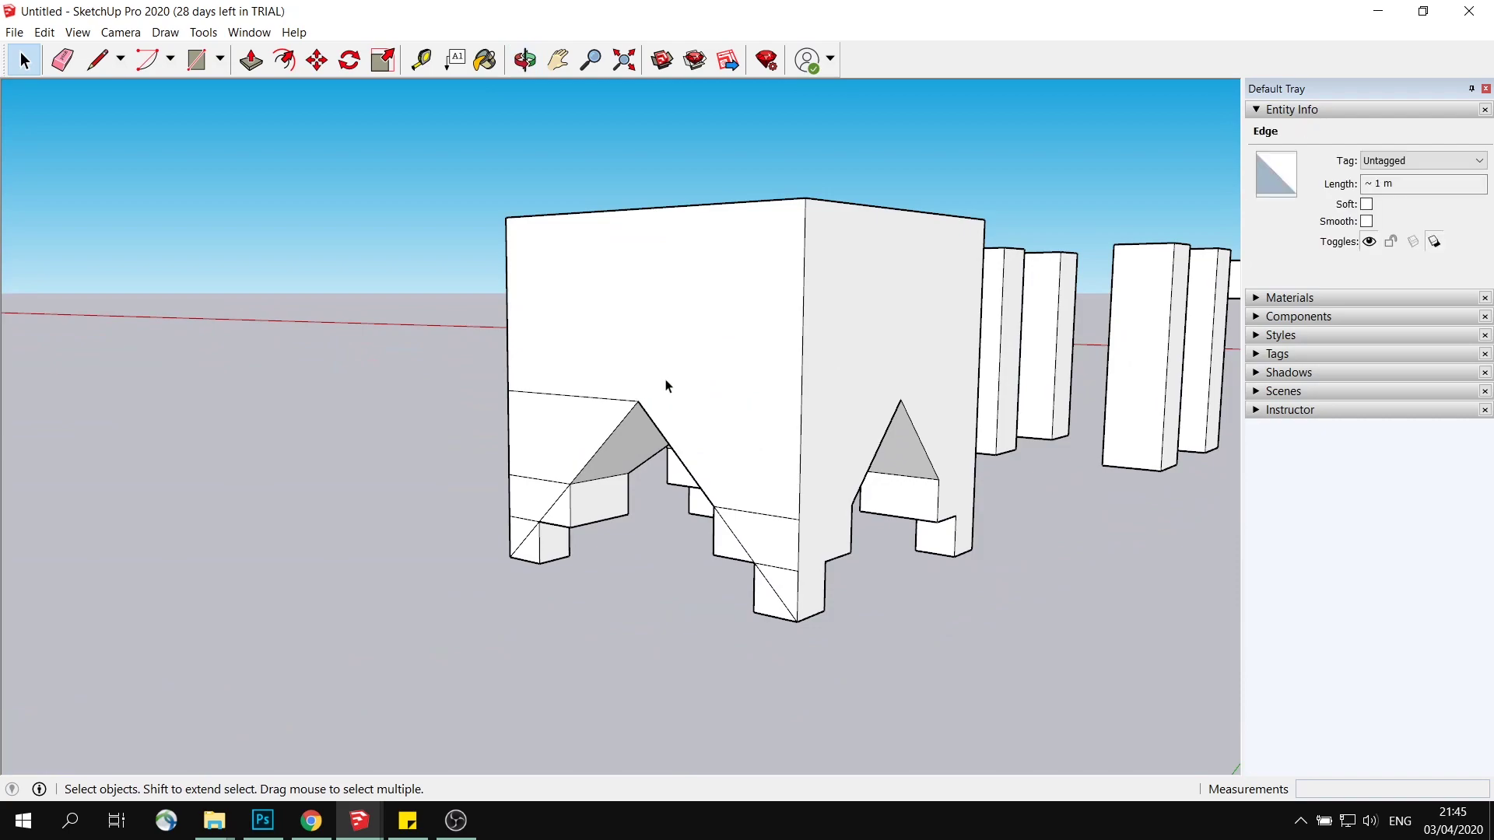
key(Delete)
click(615, 400)
key(Delete)
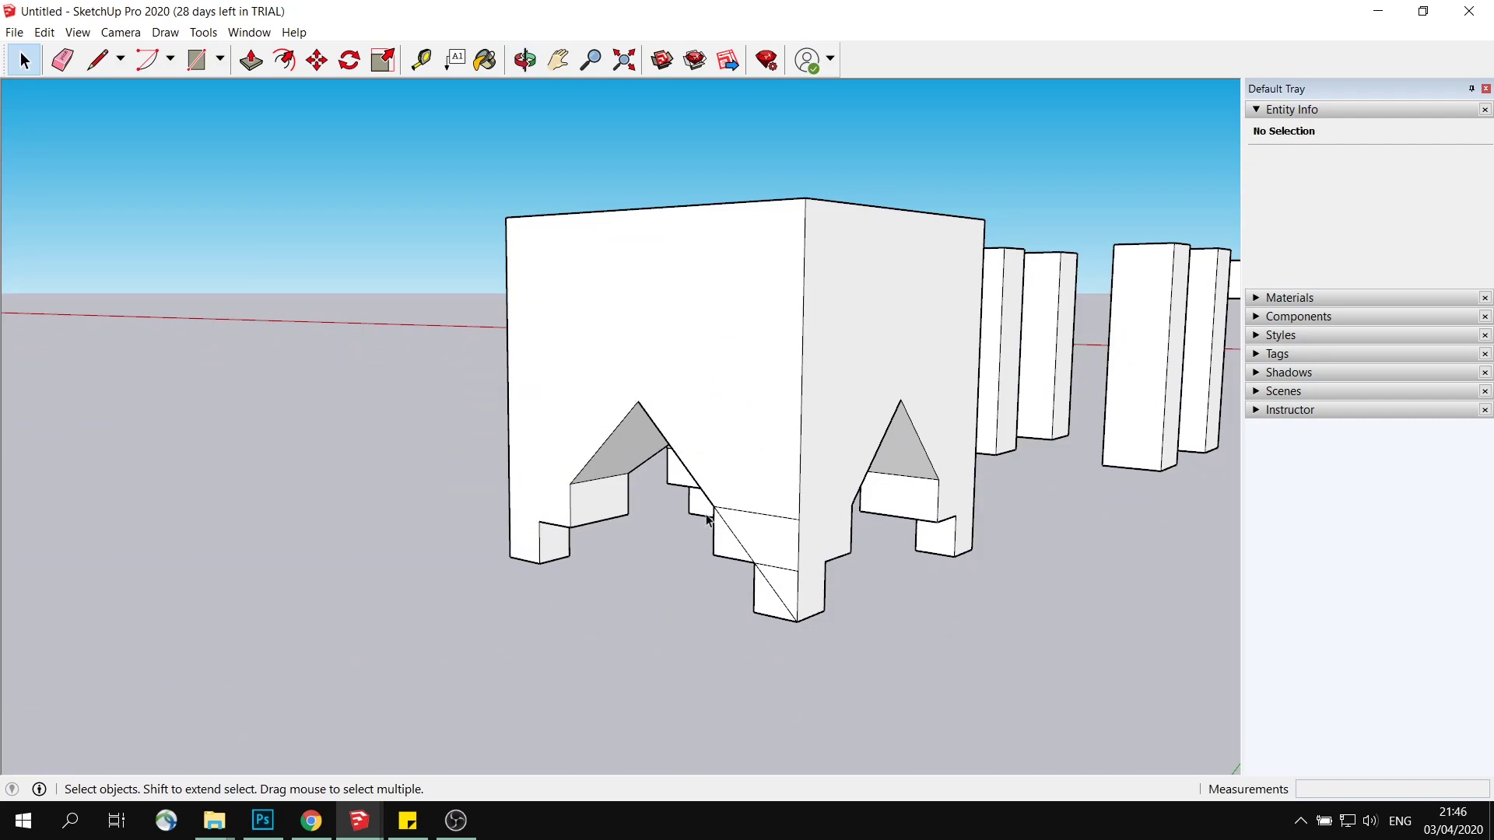
click(766, 514)
click(772, 517)
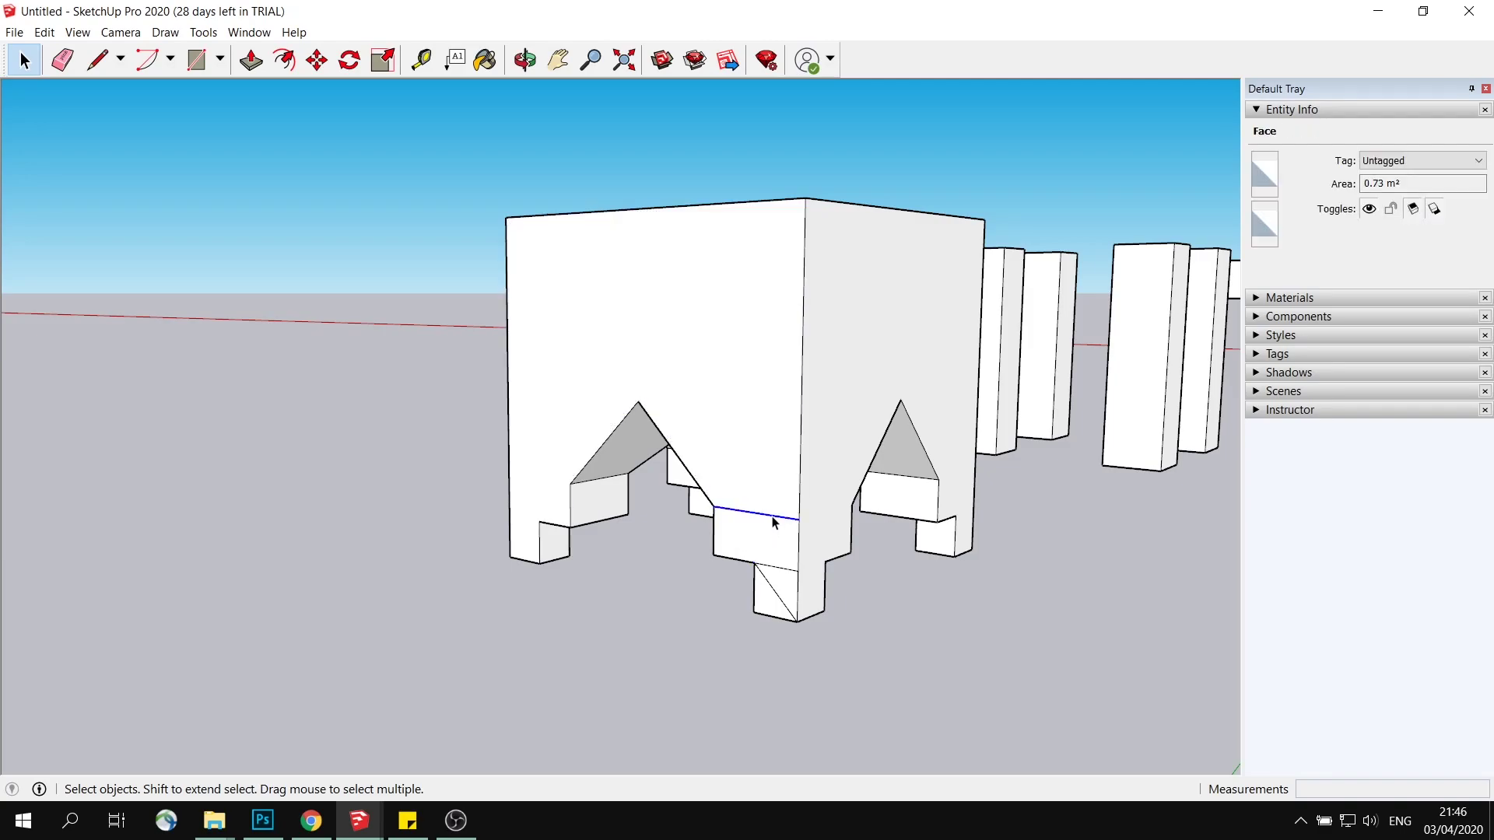
key(Delete)
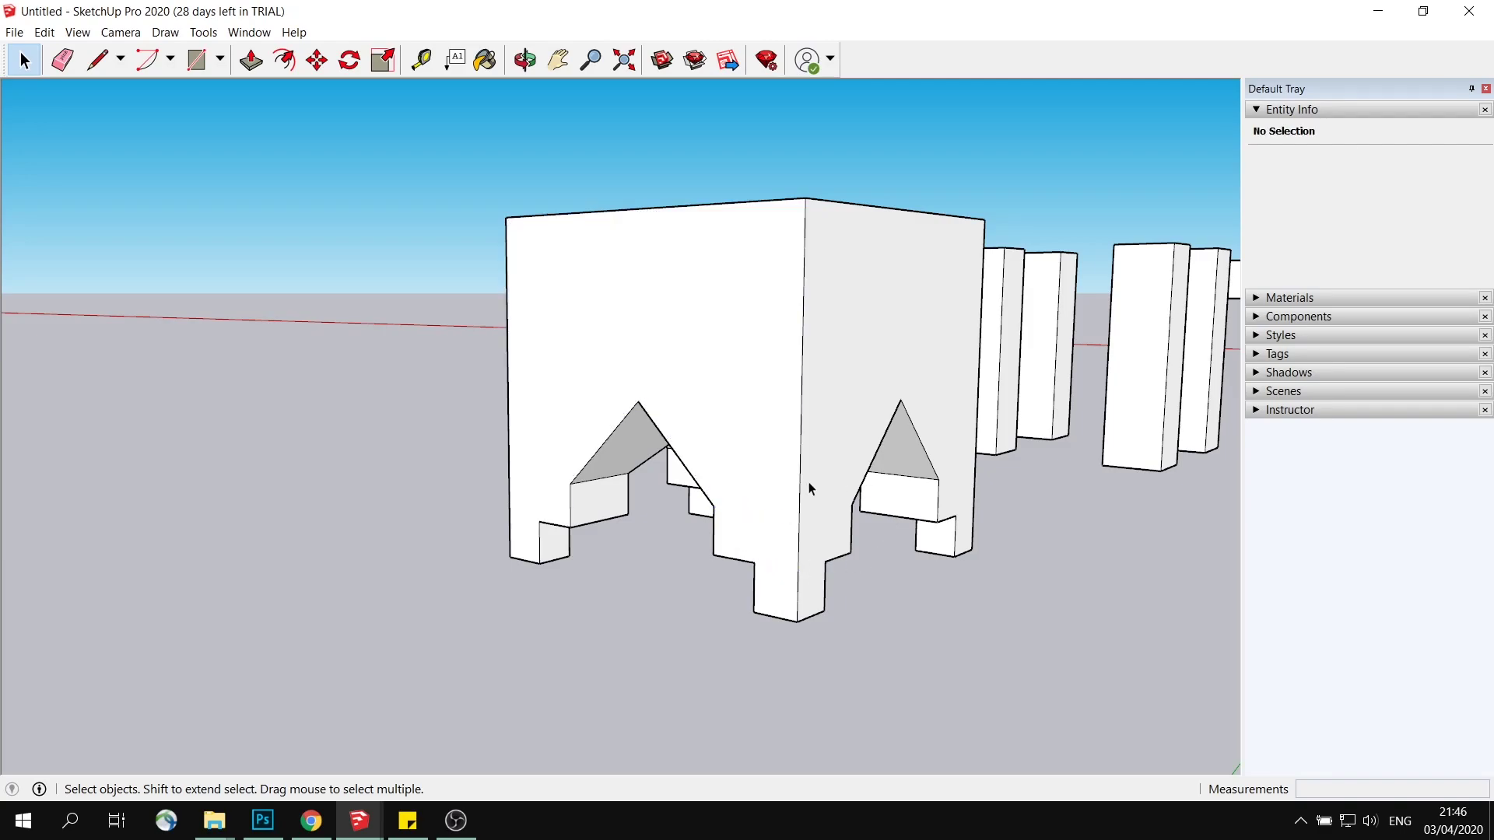
Step: Erase the remaining horizontal and diagonal construction lines from the fifth cube's other outer sides
middle_drag(809, 482, 677, 433)
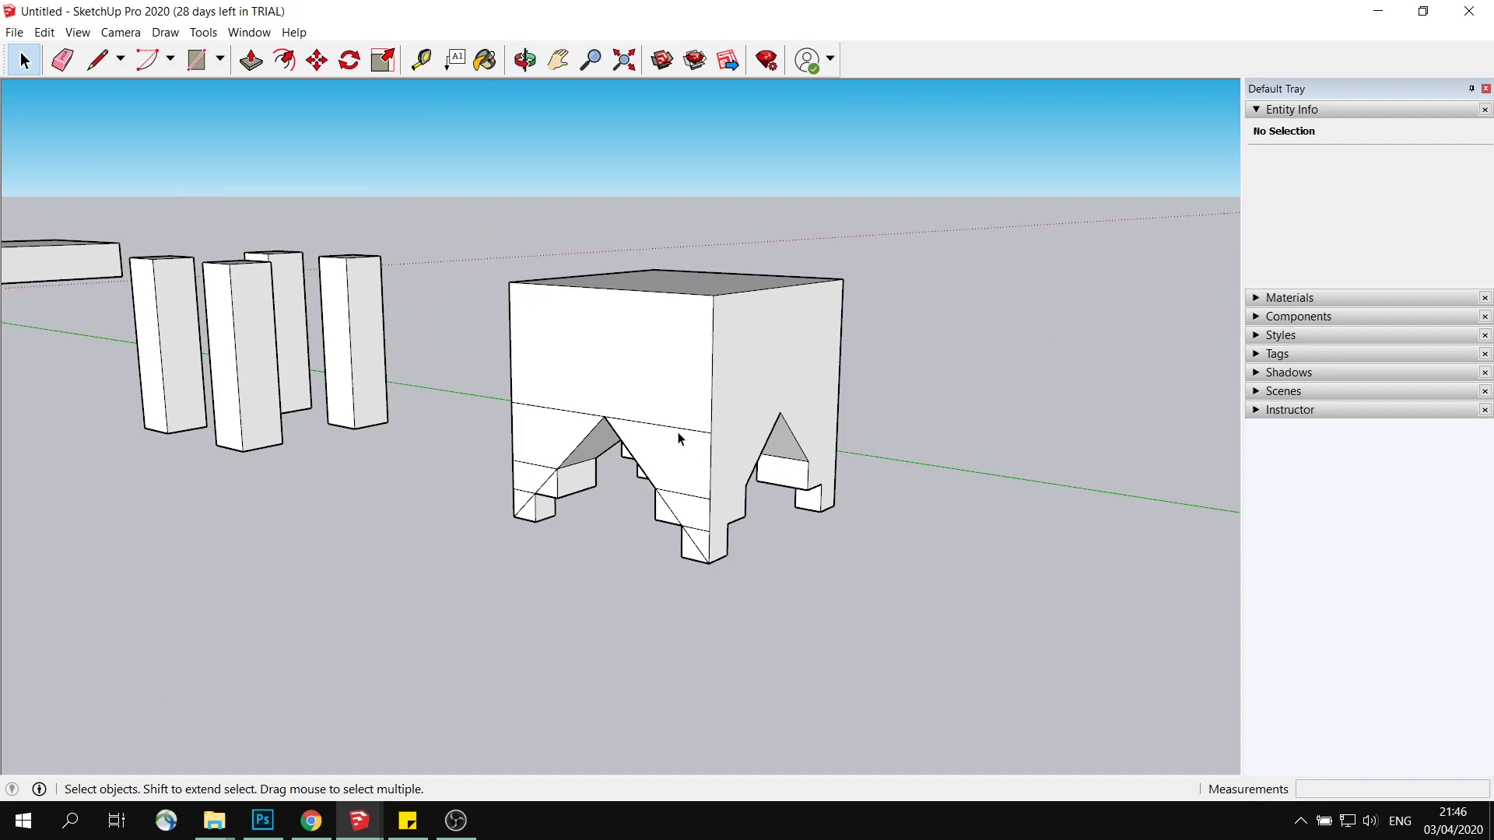
click(582, 420)
key(Delete)
click(697, 493)
click(693, 496)
key(Delete)
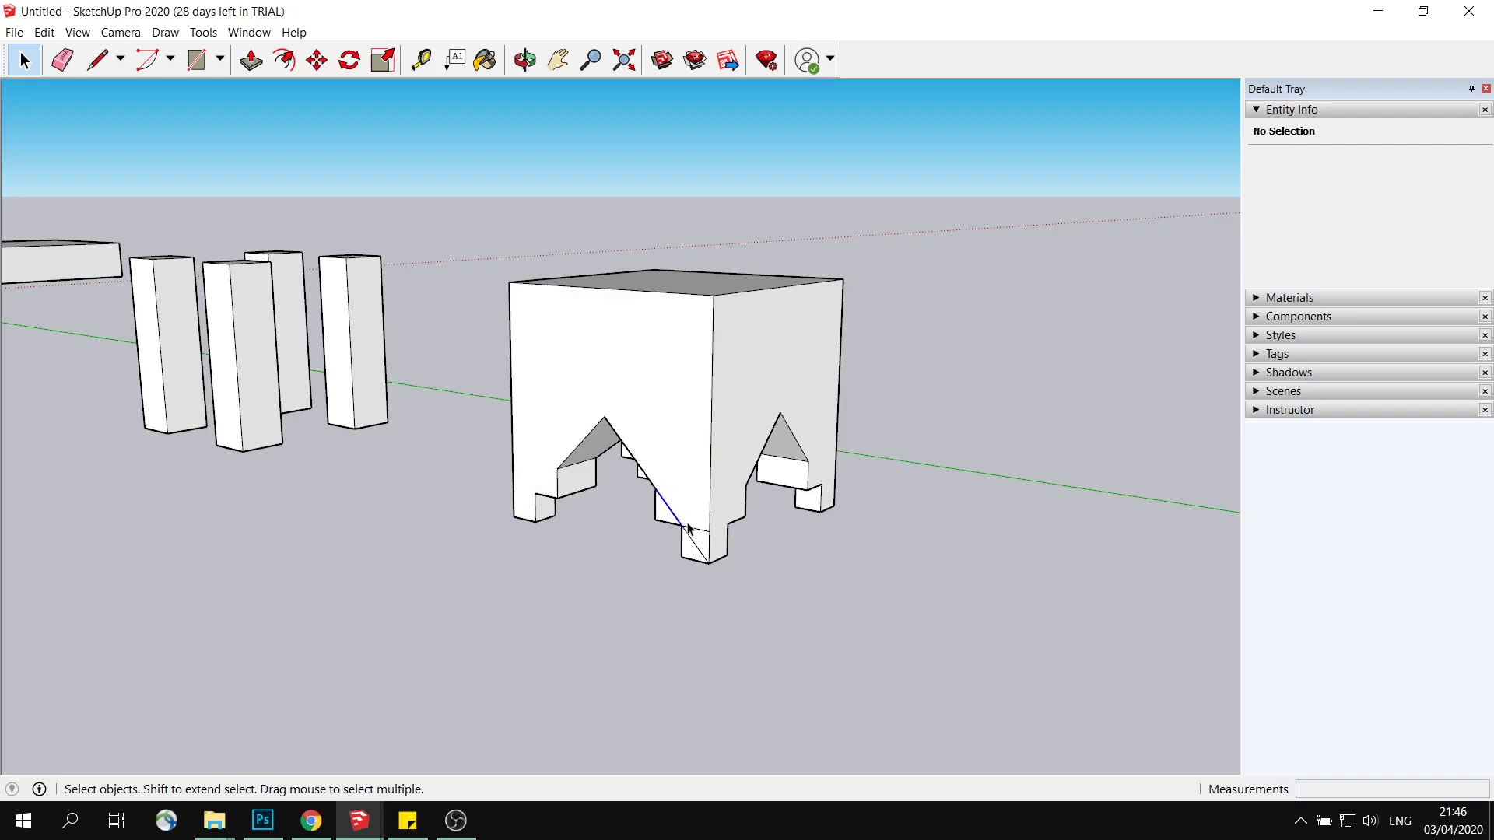
middle_drag(679, 464, 684, 413)
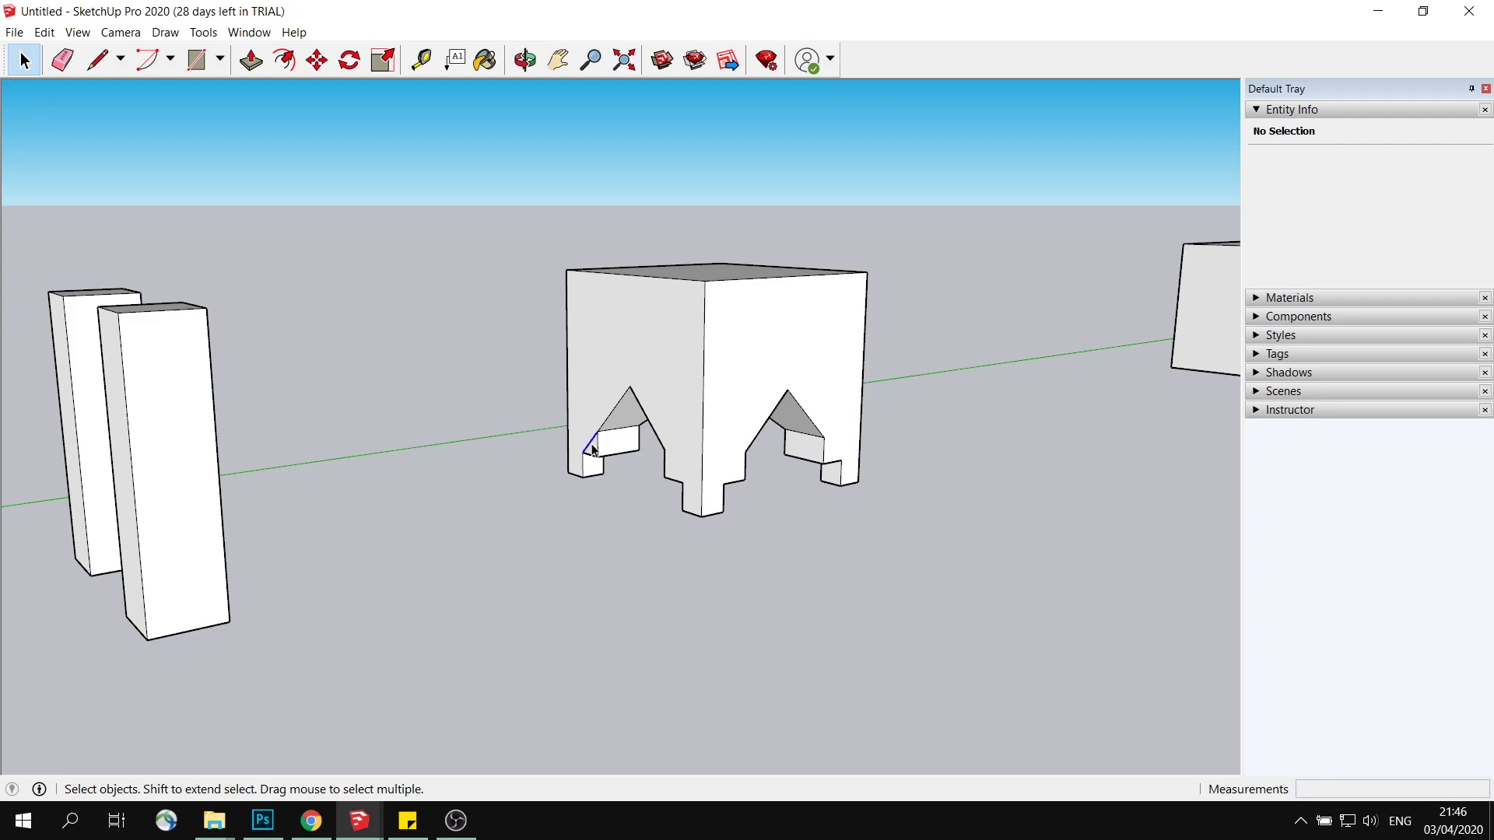
key(Delete)
Step: Draw a diagonal line across the top face of the fourth cube's front pillar nearest the fifth cube
scroll(732, 423, down, 1)
middle_drag(734, 423, 662, 465)
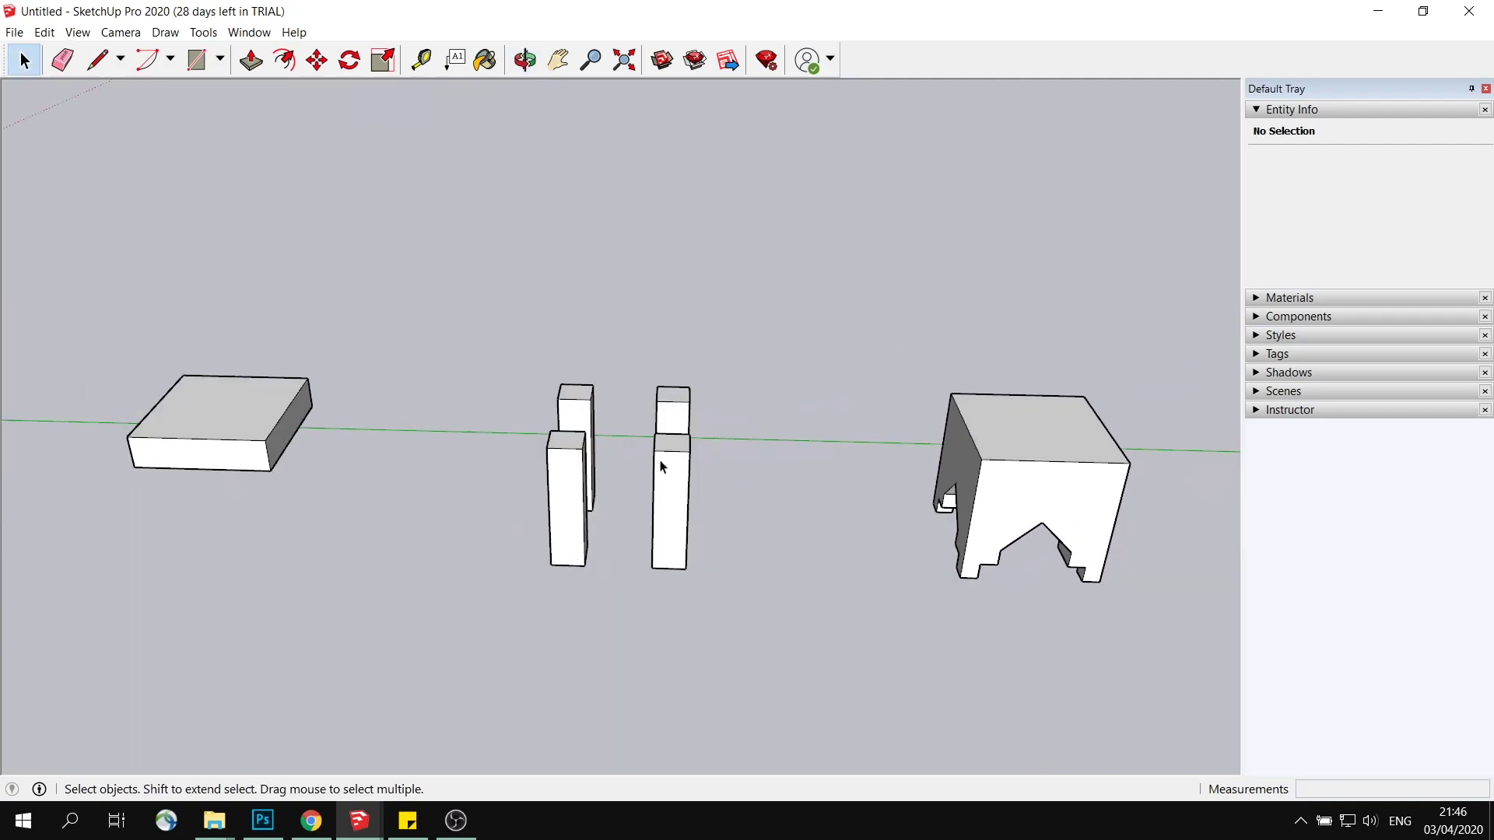
middle_drag(922, 482, 694, 486)
middle_drag(894, 544, 691, 558)
key(l)
click(687, 565)
click(768, 504)
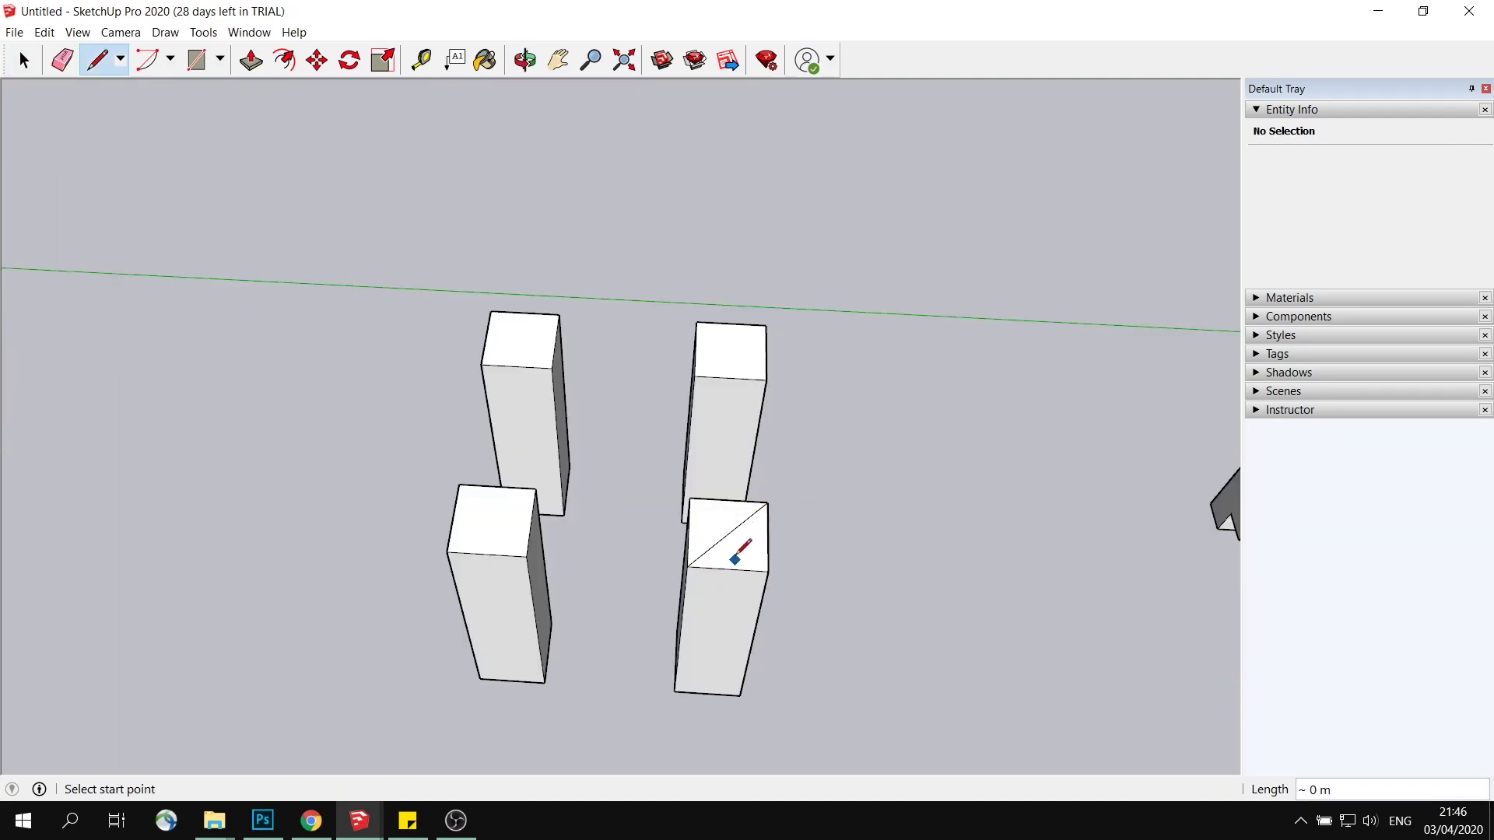
Step: Draw lines from the diagonal's midpoint to the midpoints of the two outer edges on the same pillar's top face
click(728, 537)
click(727, 571)
click(728, 537)
click(769, 536)
Step: Draw a diagonal and two midpoint lines marking the outer quarter on top of the fourth cube's back pillar nearest the fifth cube
click(705, 322)
click(768, 379)
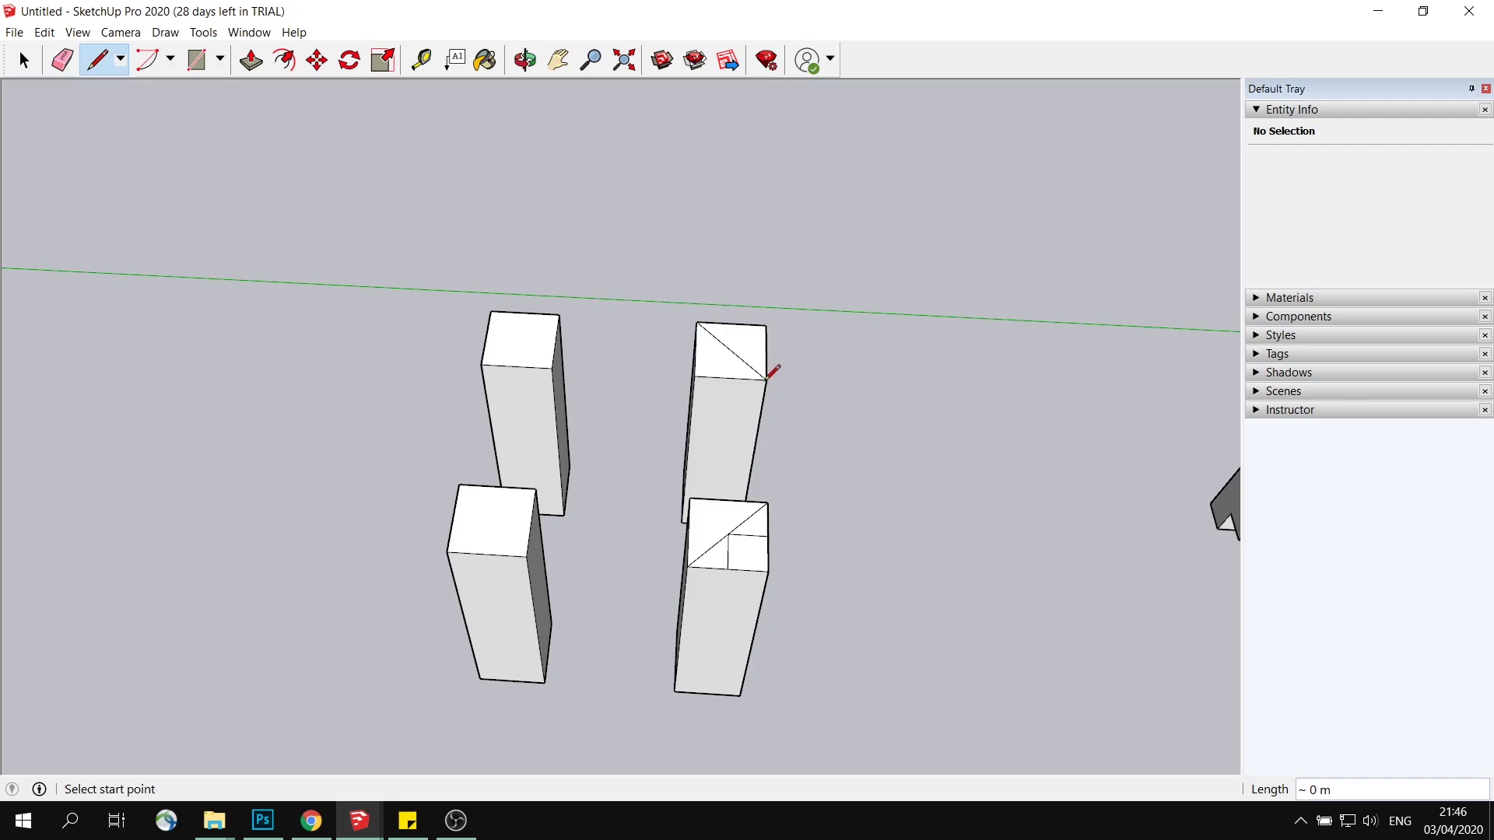
click(730, 323)
click(731, 350)
click(731, 351)
click(766, 353)
Step: Draw a diagonal and two midpoint lines marking the outer quarter on top of the back pillar farthest from the fifth cube
click(482, 364)
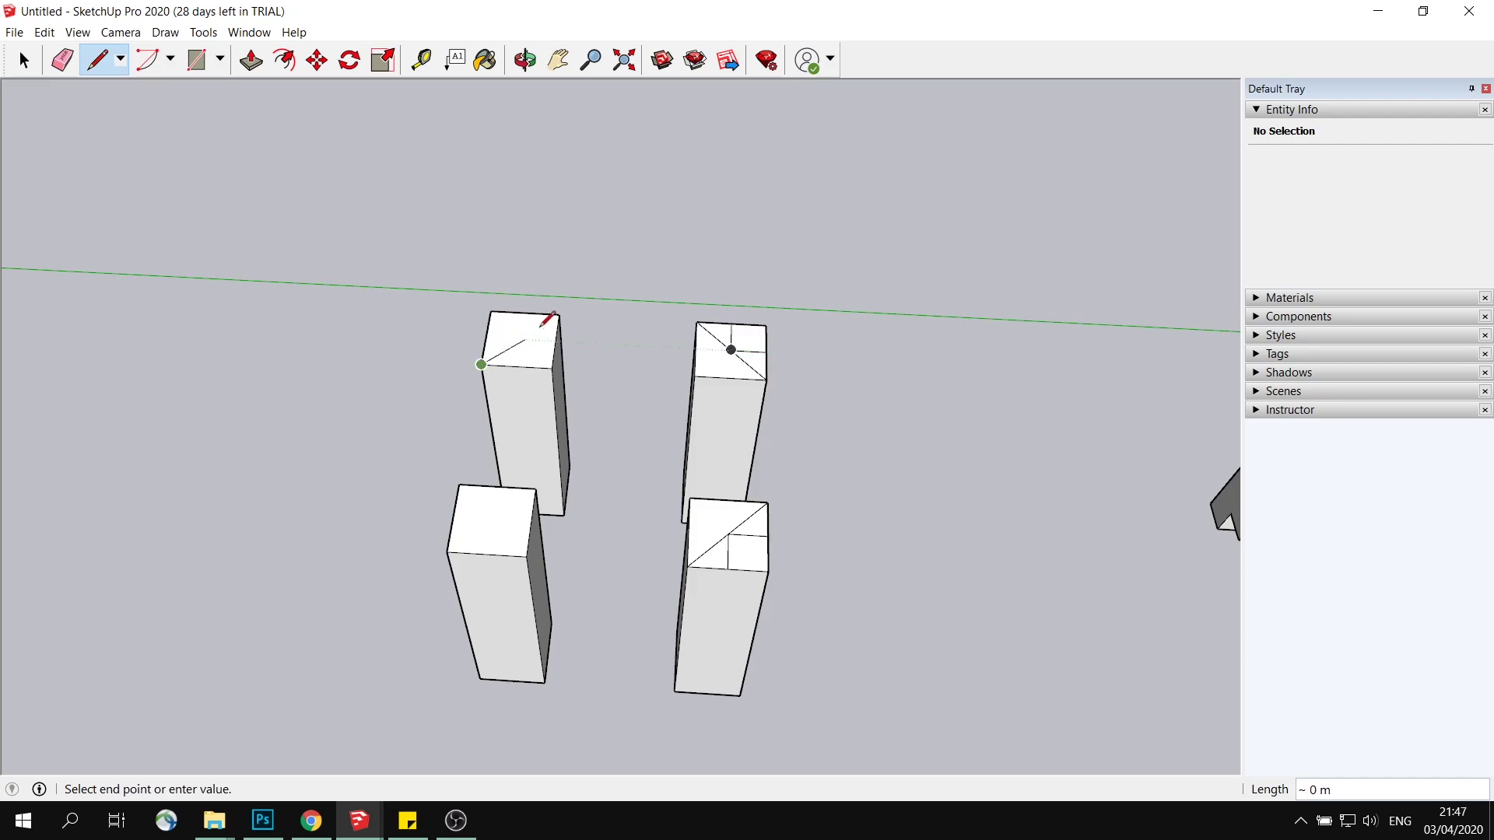
click(558, 315)
click(486, 337)
click(520, 338)
click(523, 313)
click(521, 339)
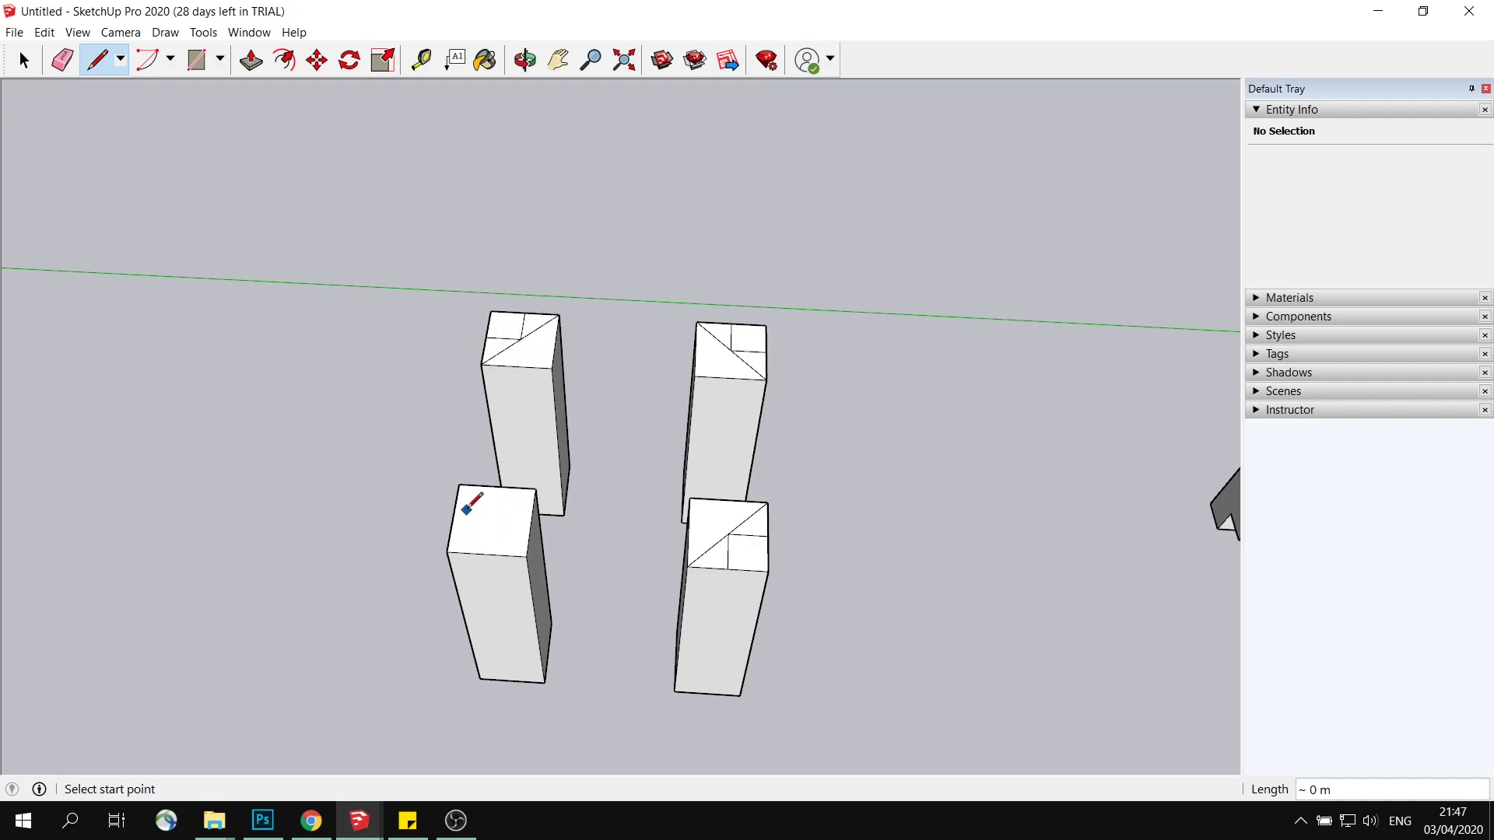
Step: Draw a diagonal and two midpoint lines marking the outer quarter on top of the front pillar farthest from the fifth cube
click(459, 486)
click(527, 556)
click(453, 517)
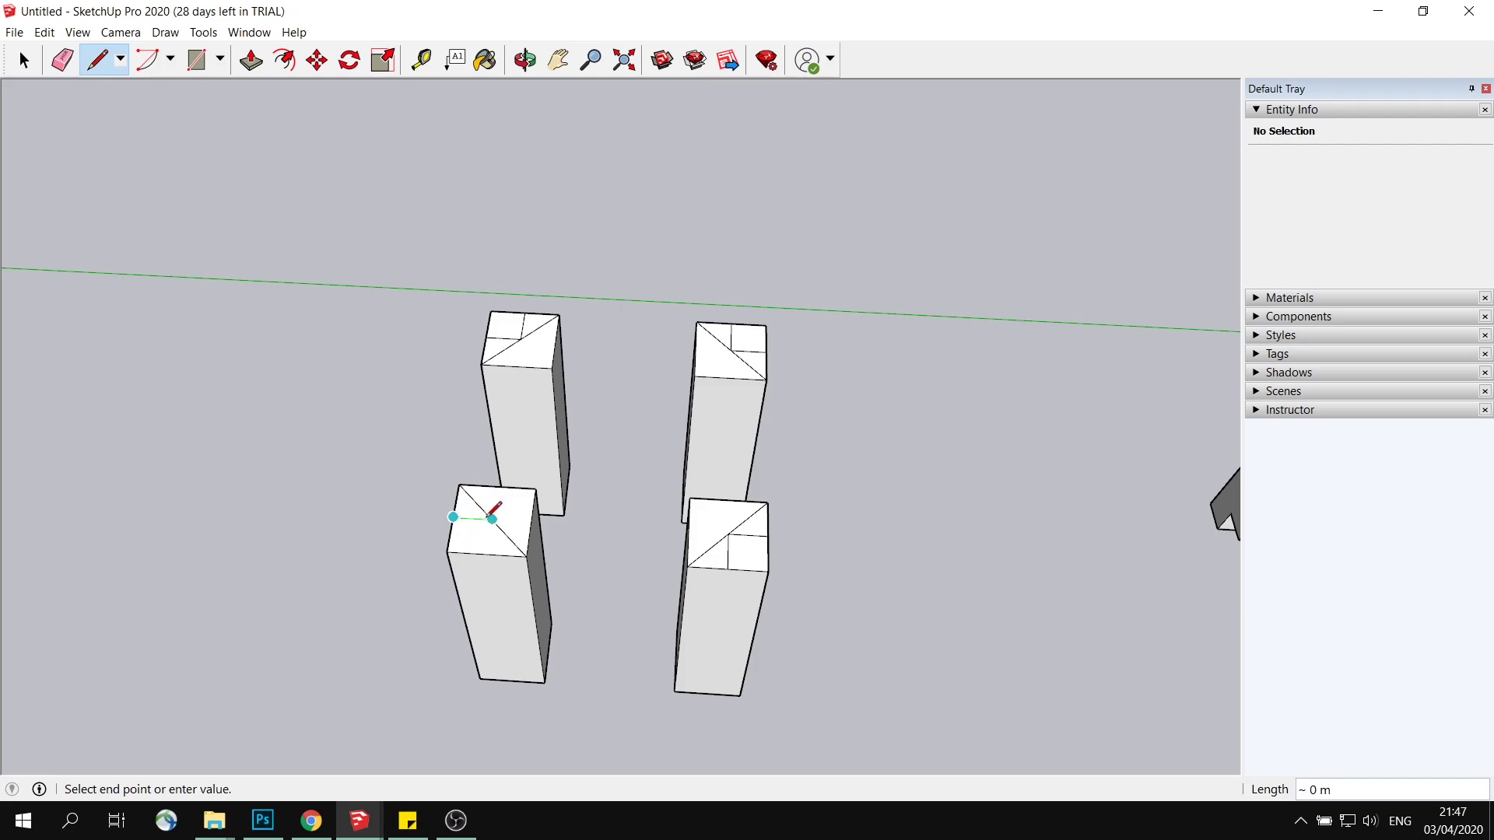
click(492, 520)
click(488, 555)
click(492, 520)
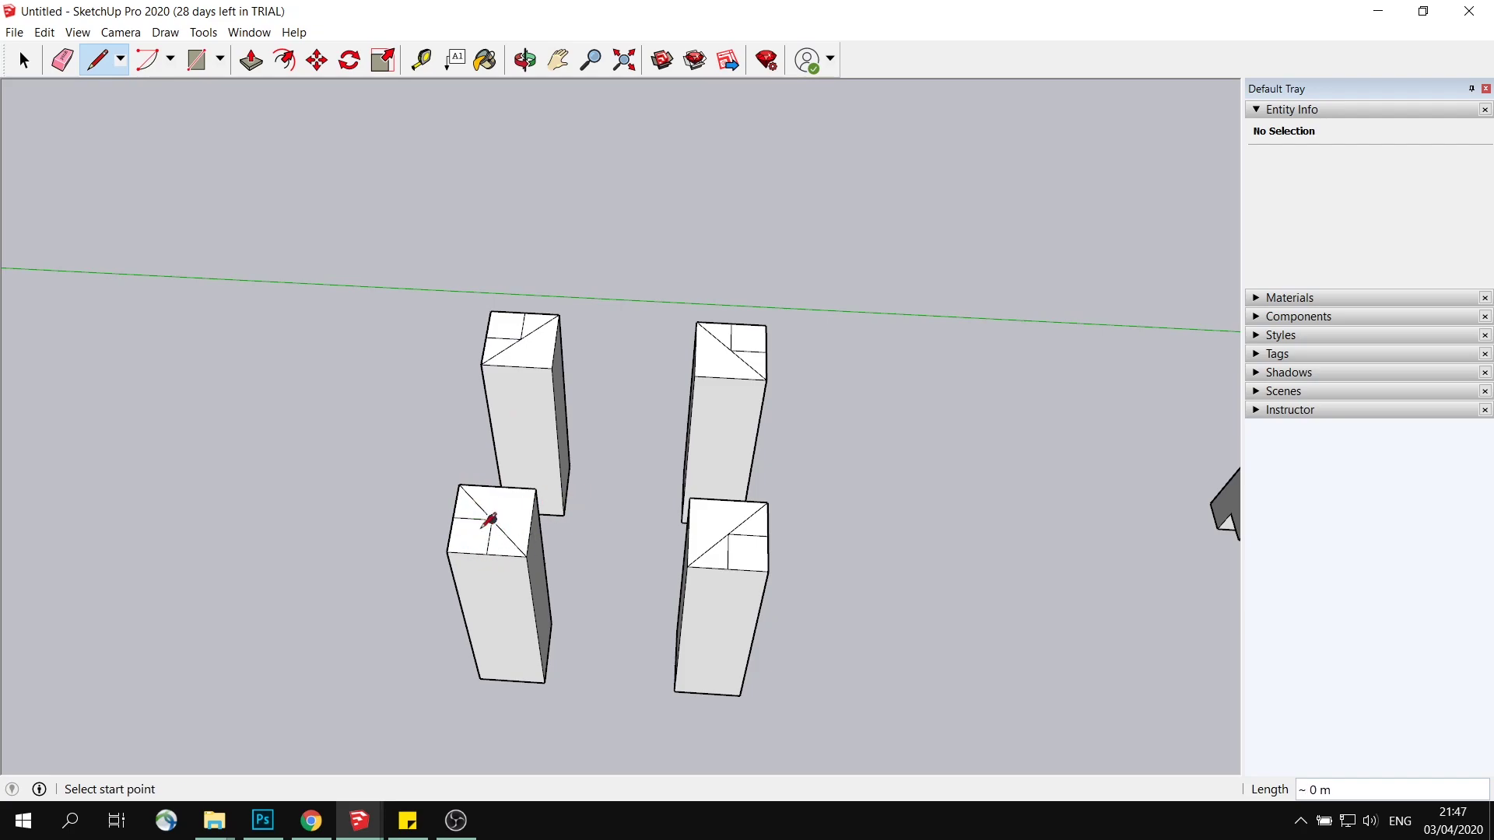
Step: Delete the diagonal on this front pillar and push its L-shaped top face down 1 m, keeping only the outer quarter
click(22, 60)
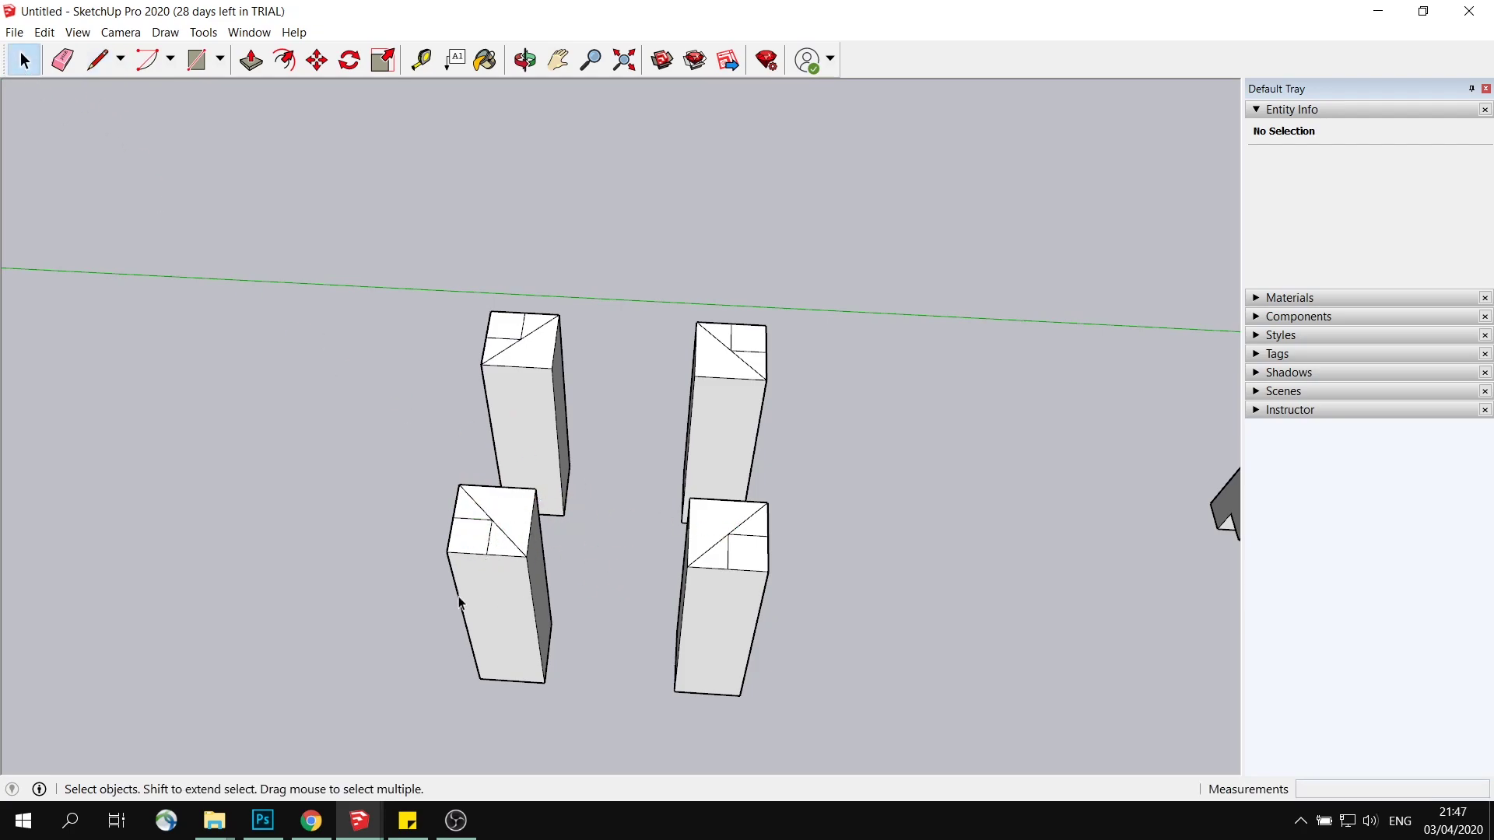
click(504, 538)
key(Delete)
click(504, 514)
click(251, 60)
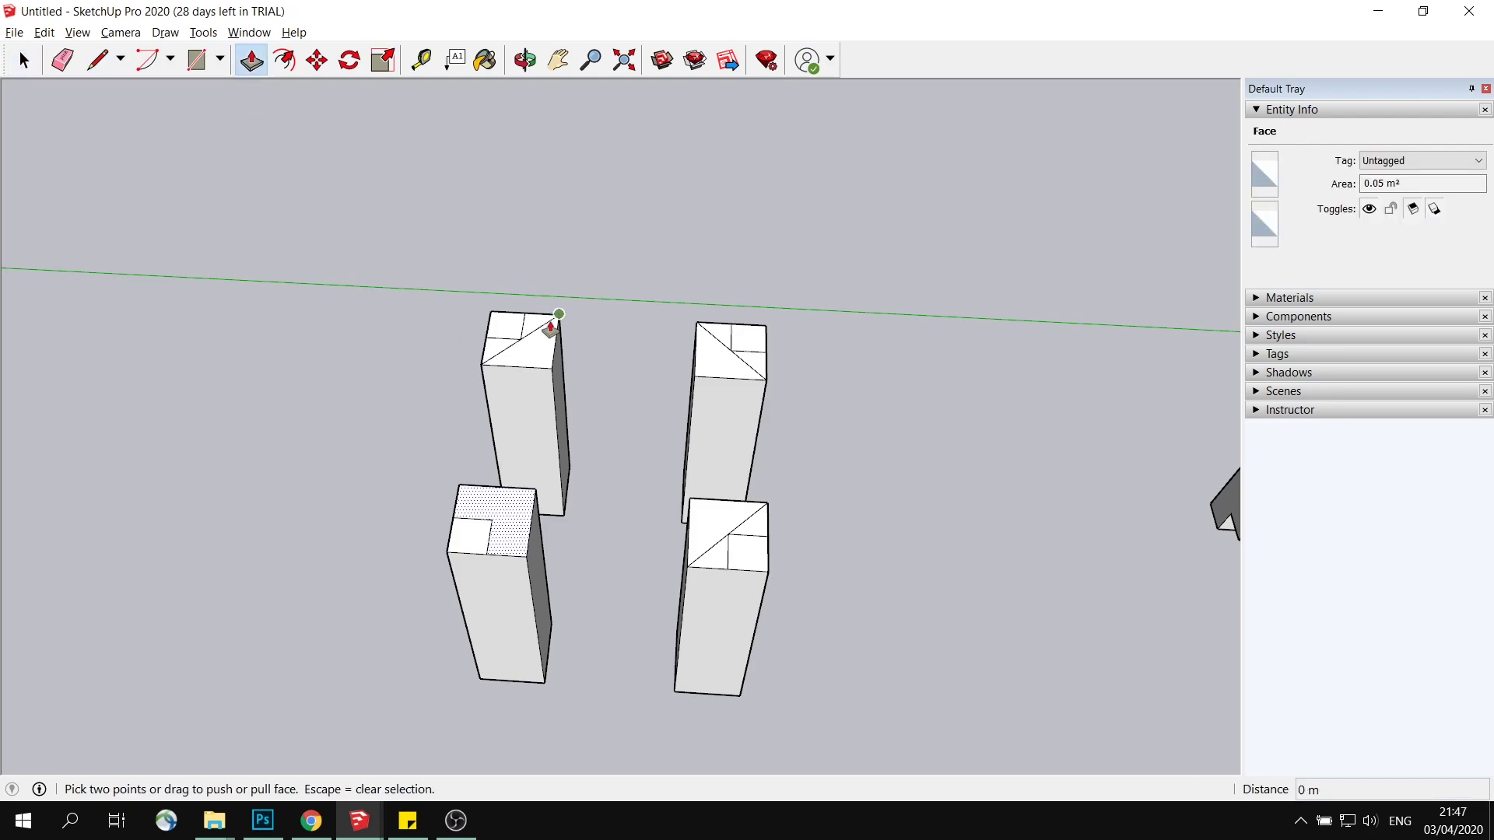
middle_drag(551, 327, 482, 492)
drag(482, 493, 518, 664)
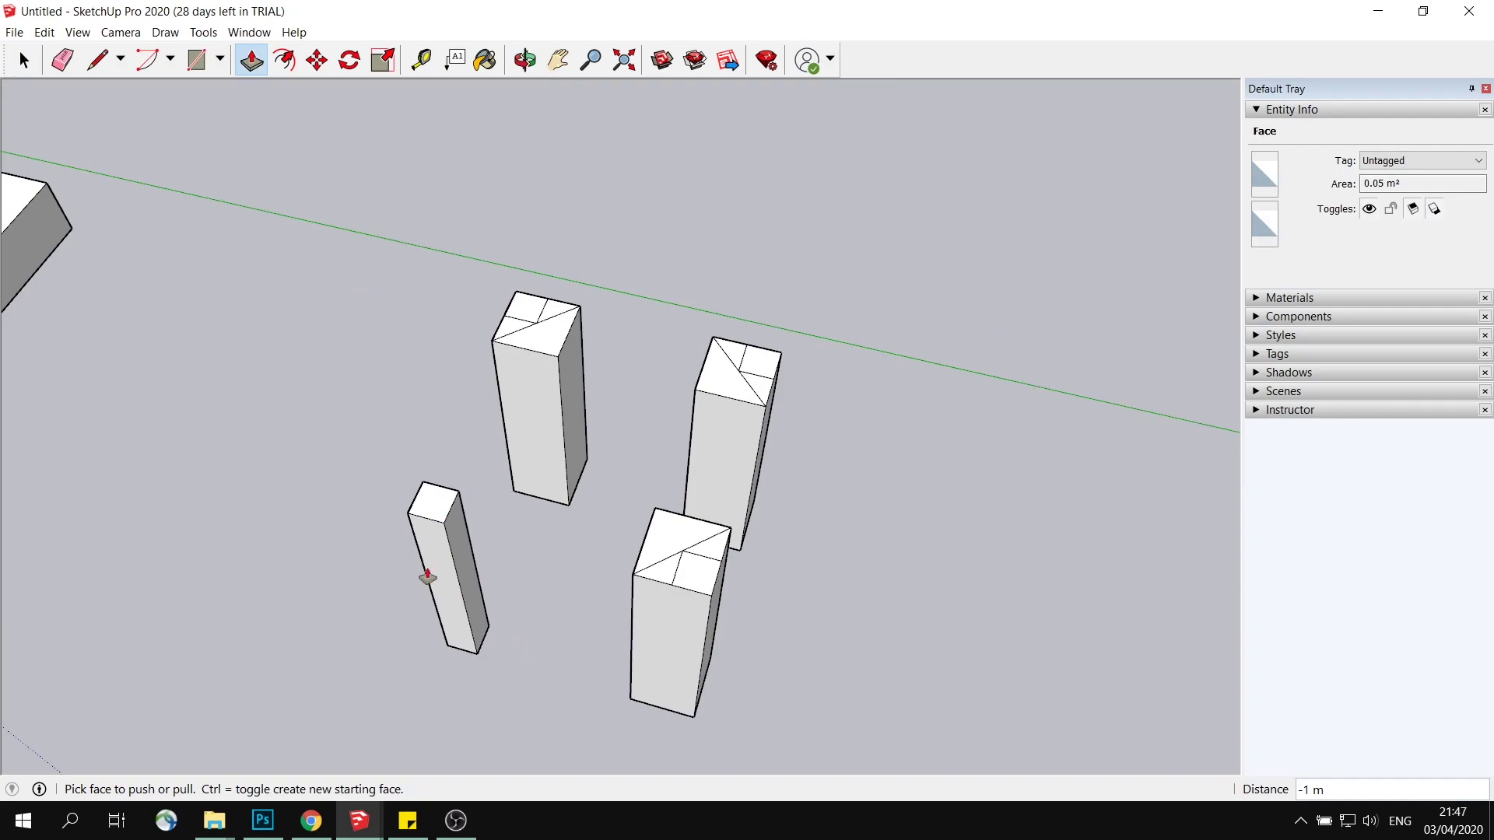
middle_drag(441, 561, 381, 397)
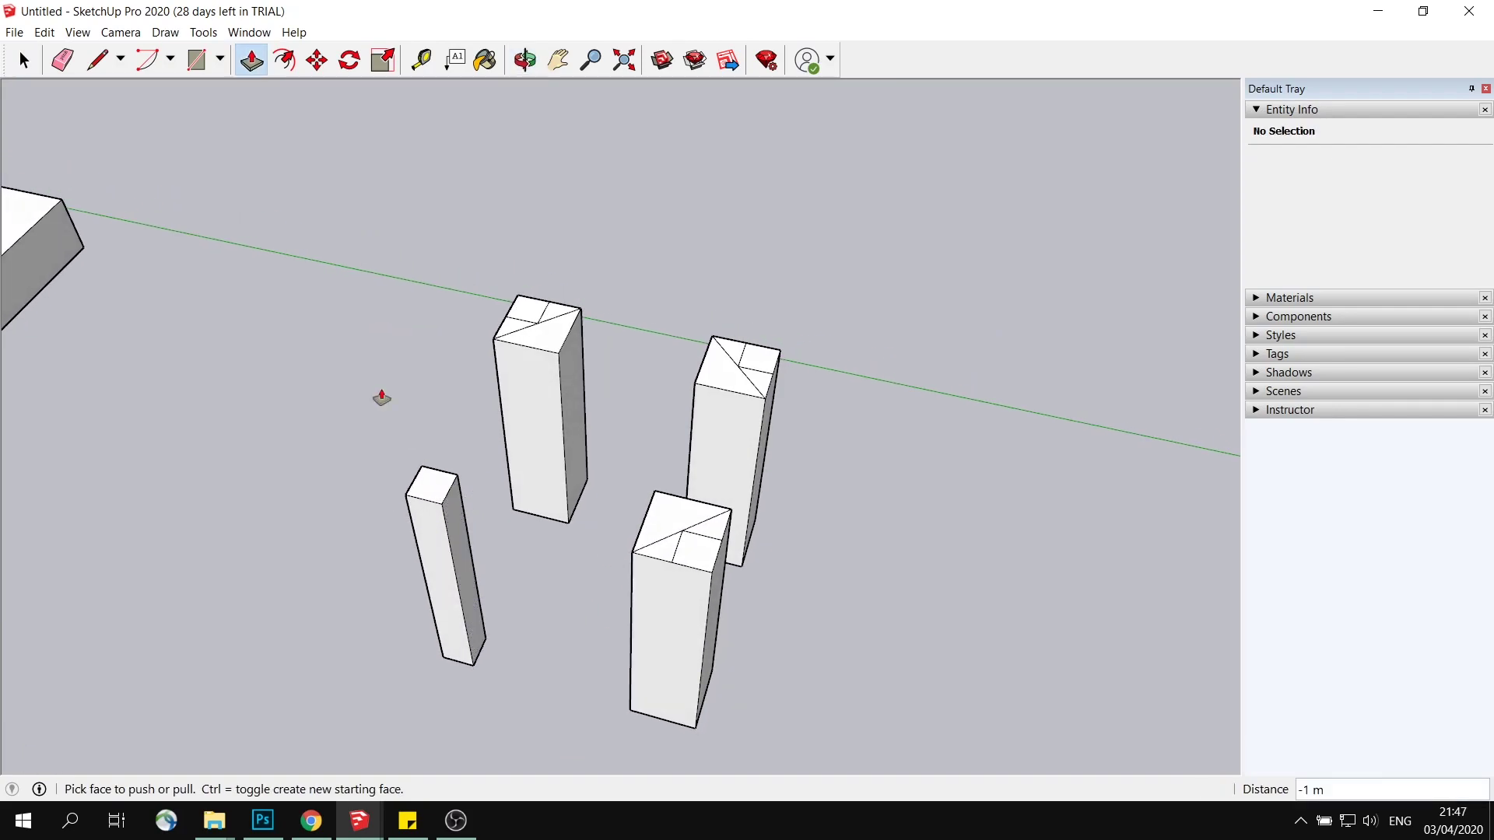
Step: Delete the diagonals on the other three pillars and push their L-shaped top faces down 1 m
key(space)
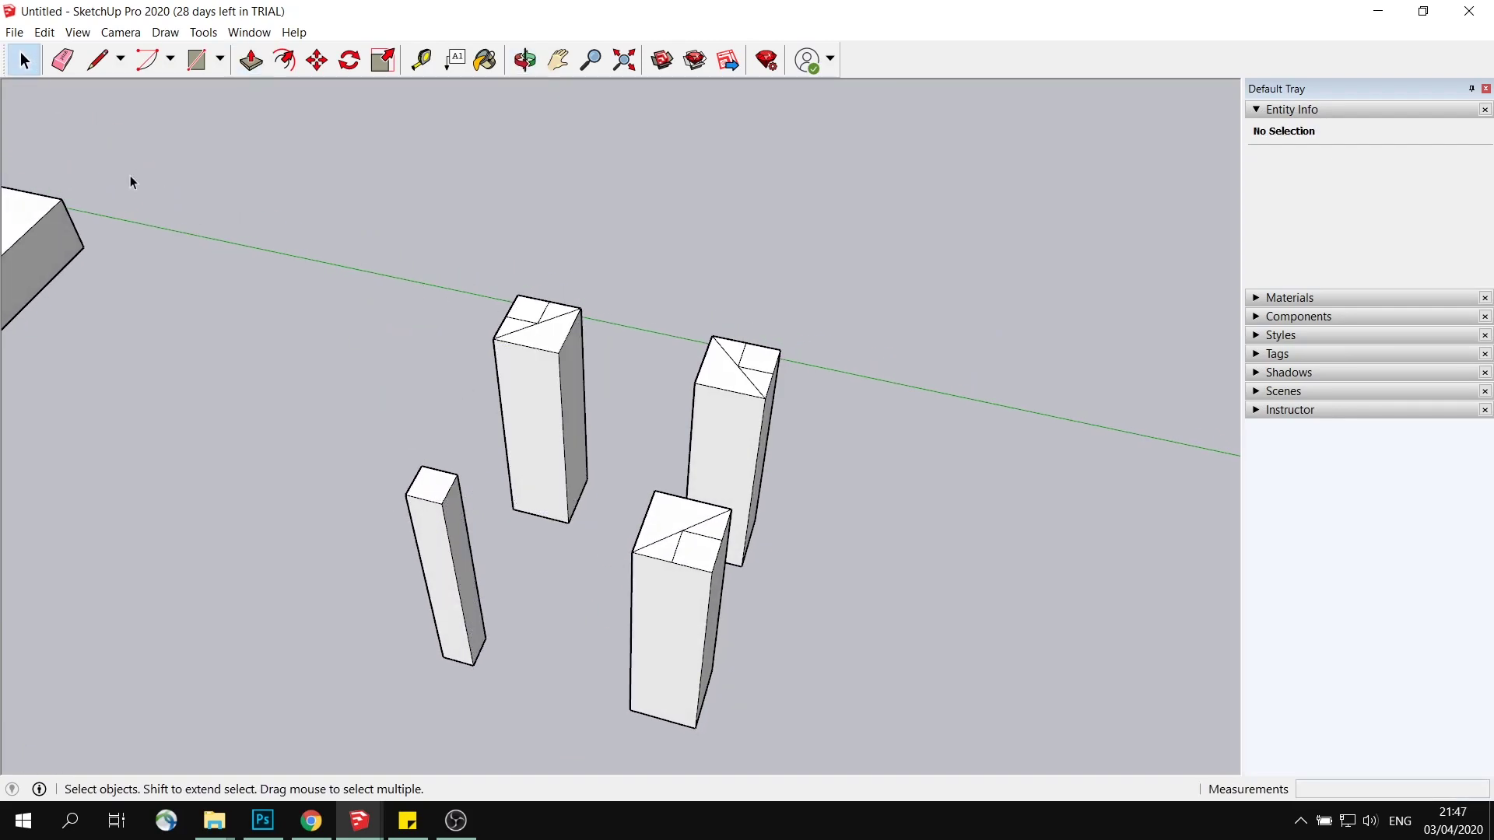
click(684, 538)
key(Delete)
click(251, 60)
middle_drag(685, 498, 630, 360)
click(544, 316)
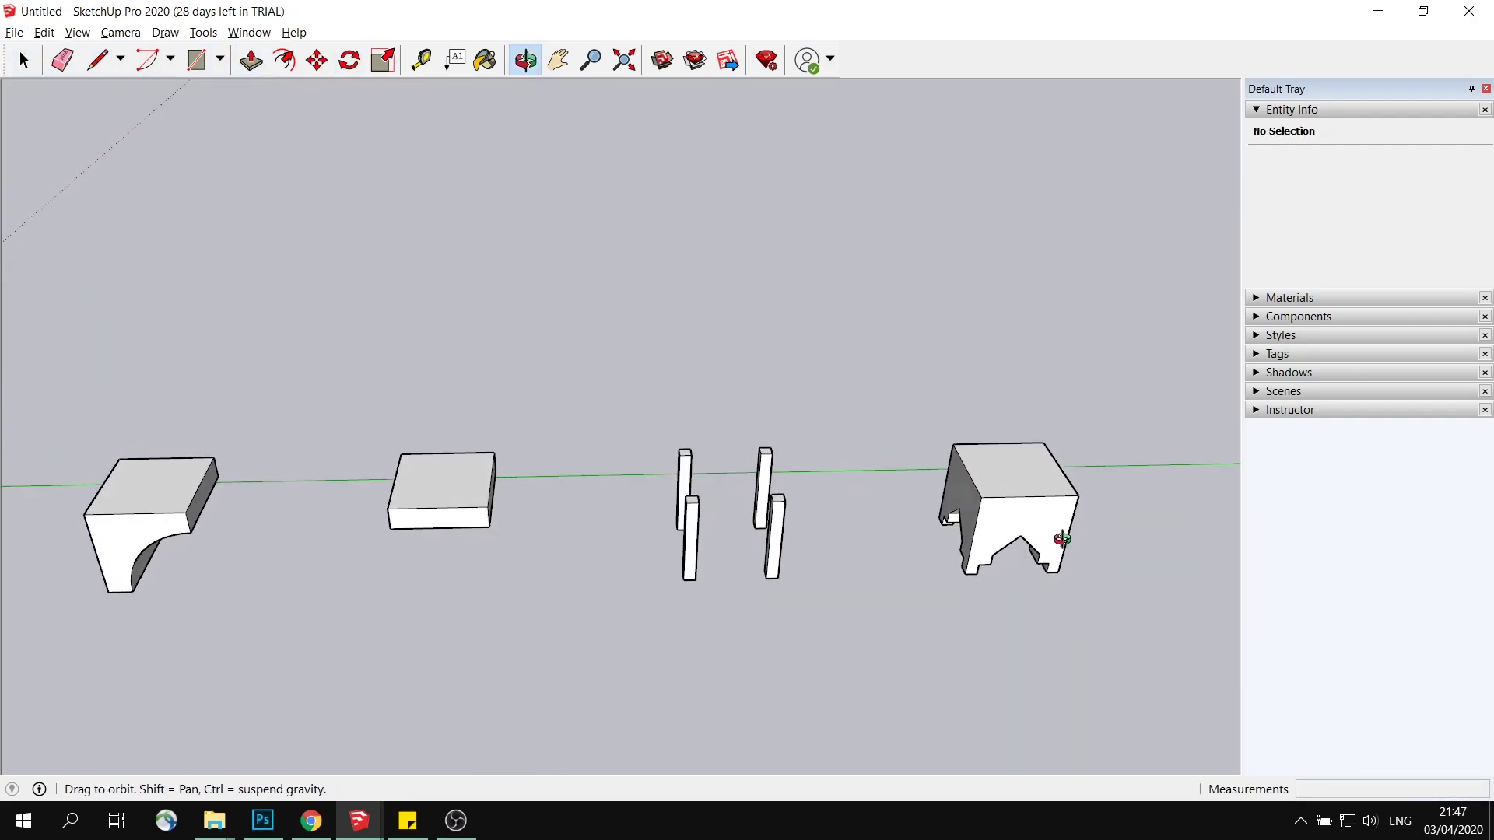
middle_drag(1061, 541, 720, 444)
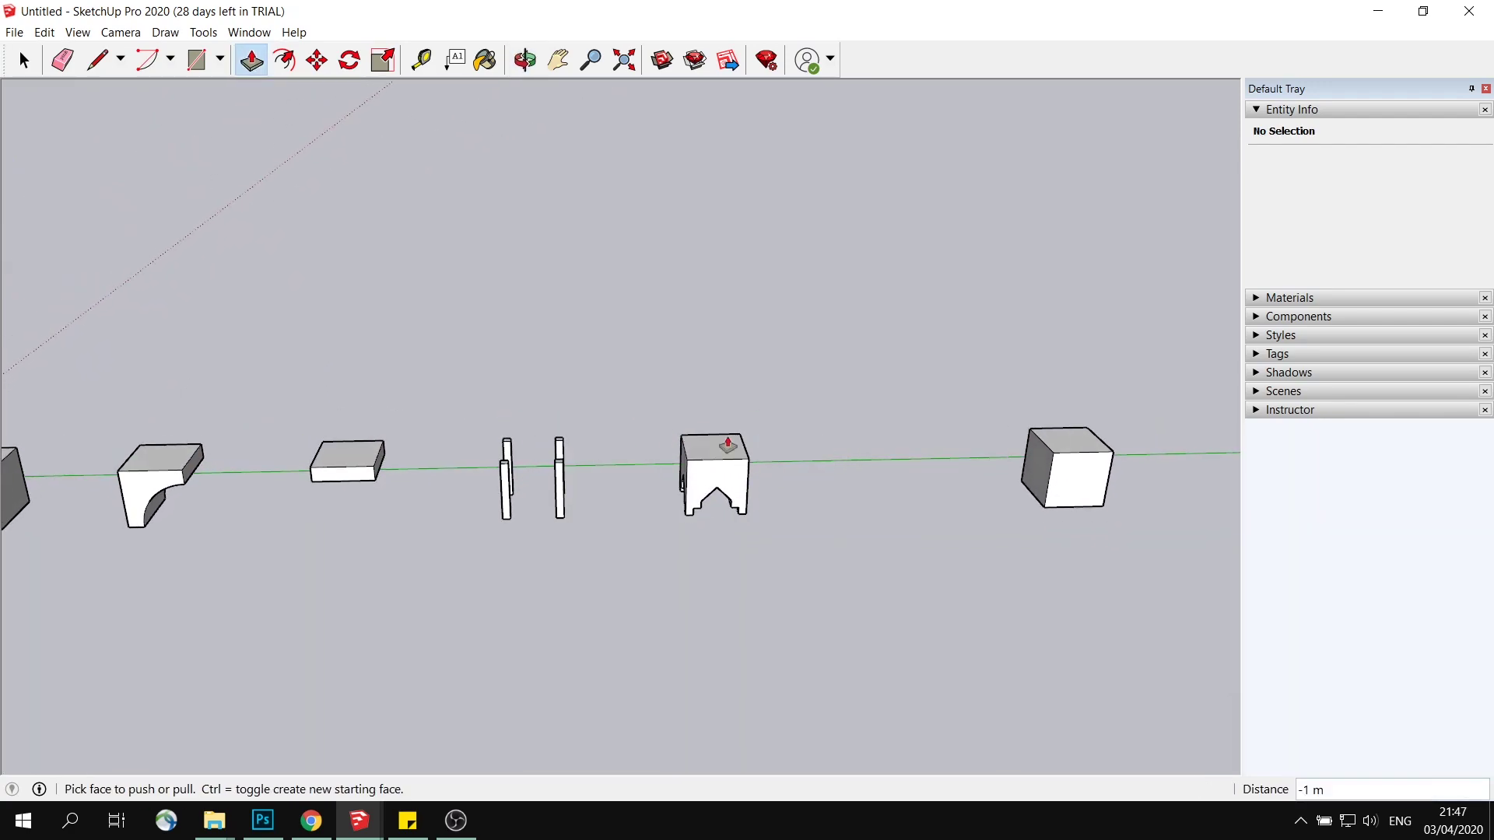
Step: Draw both diagonals across the top face of the sixth cube to find its centre
click(22, 60)
drag(986, 366, 1171, 545)
middle_drag(1171, 545, 679, 570)
scroll(680, 564, up, 2)
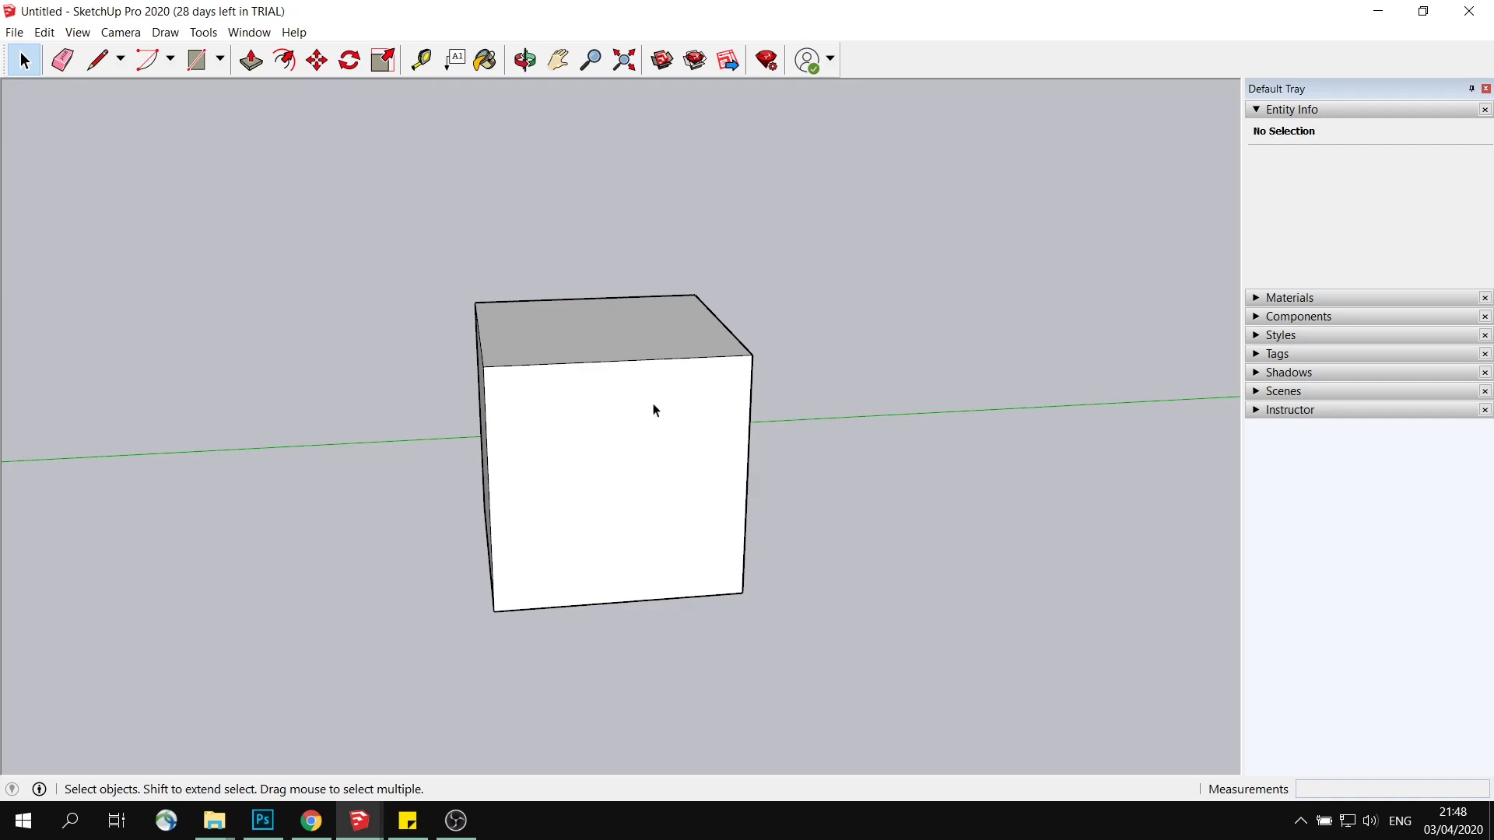
middle_drag(654, 410, 711, 383)
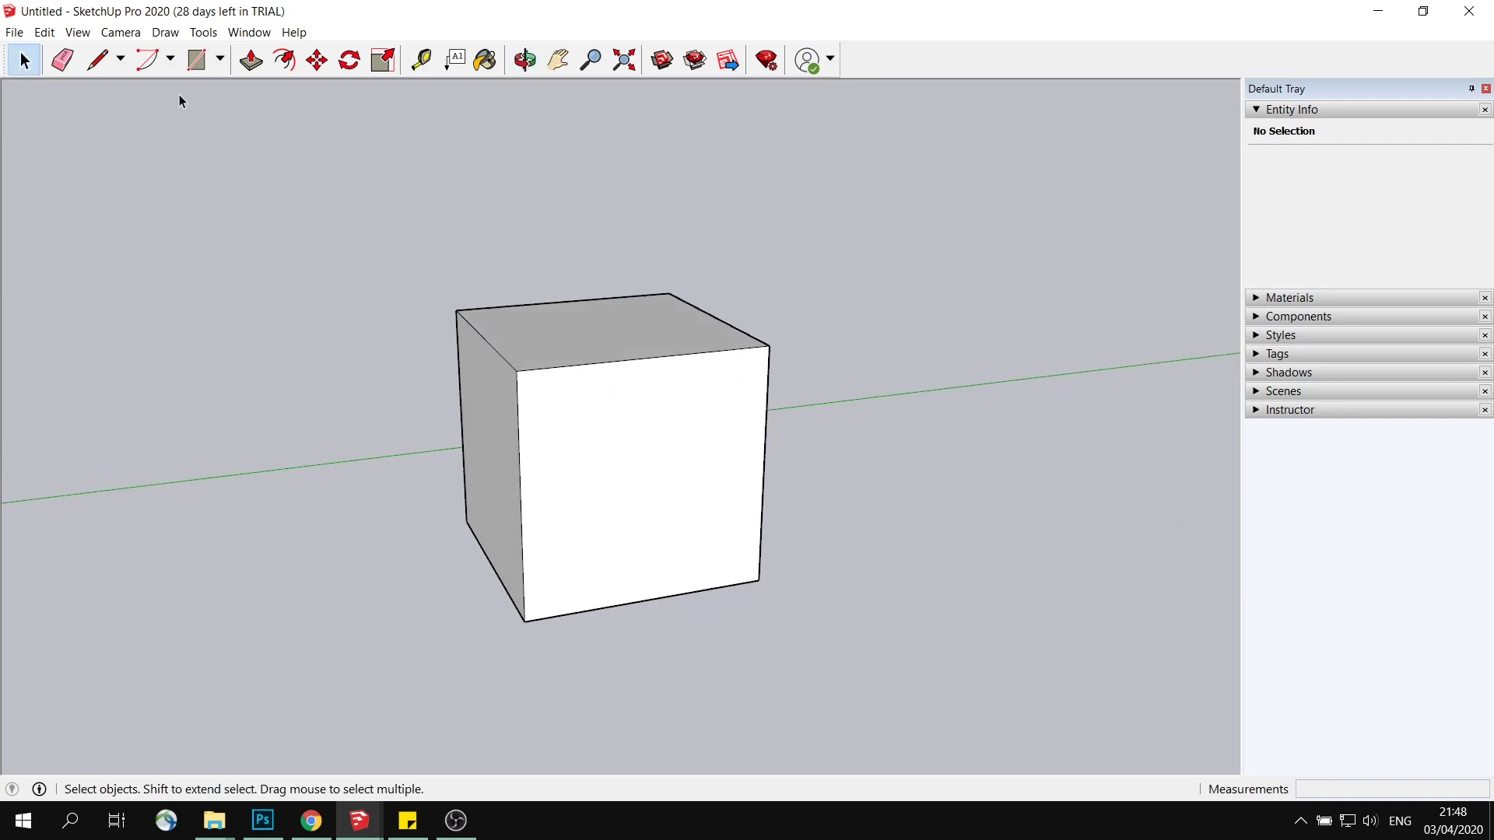
click(97, 59)
middle_drag(194, 120, 513, 366)
click(674, 255)
click(513, 475)
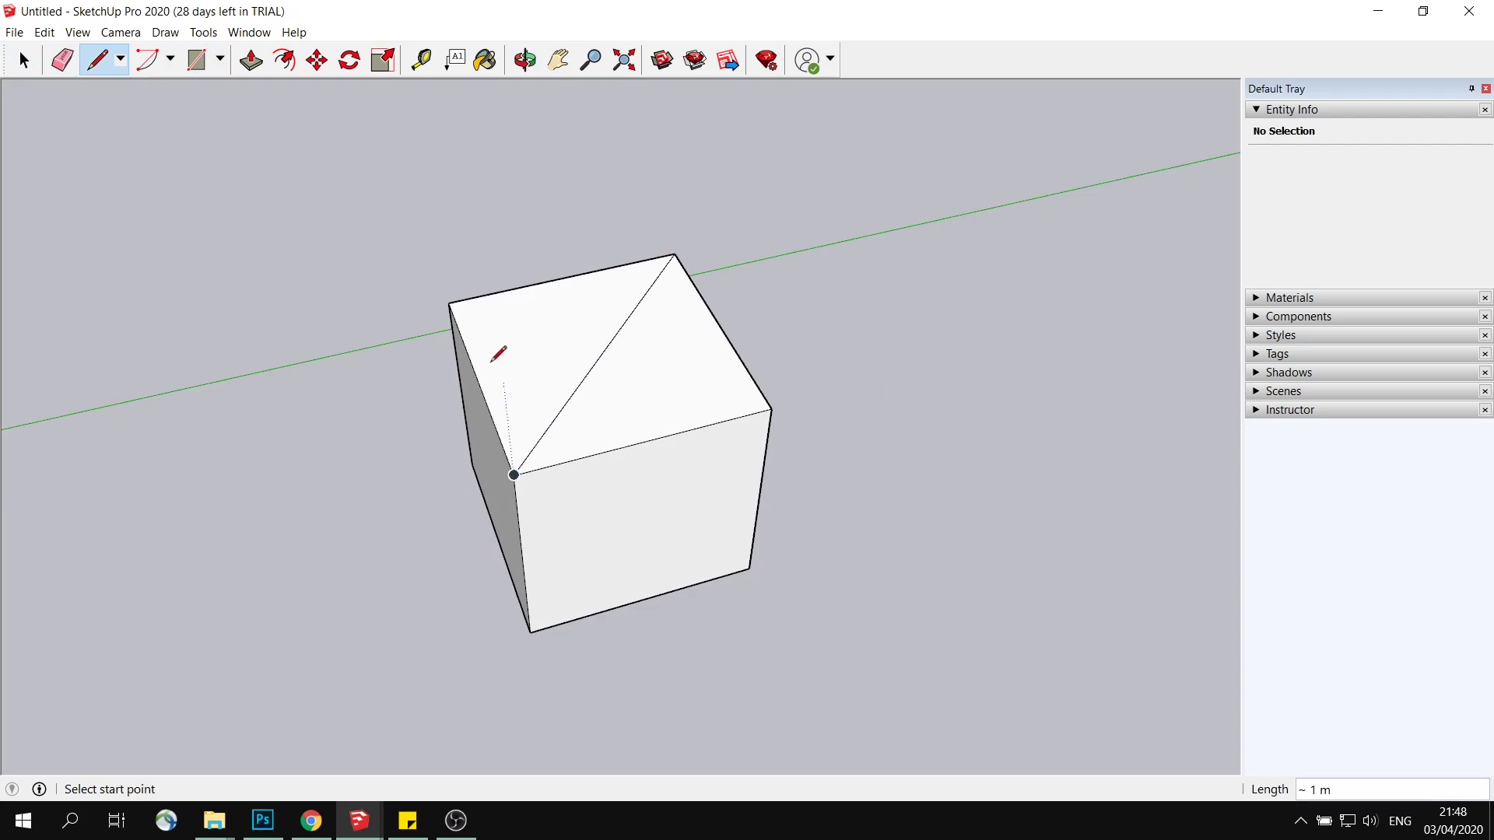
click(450, 303)
click(771, 410)
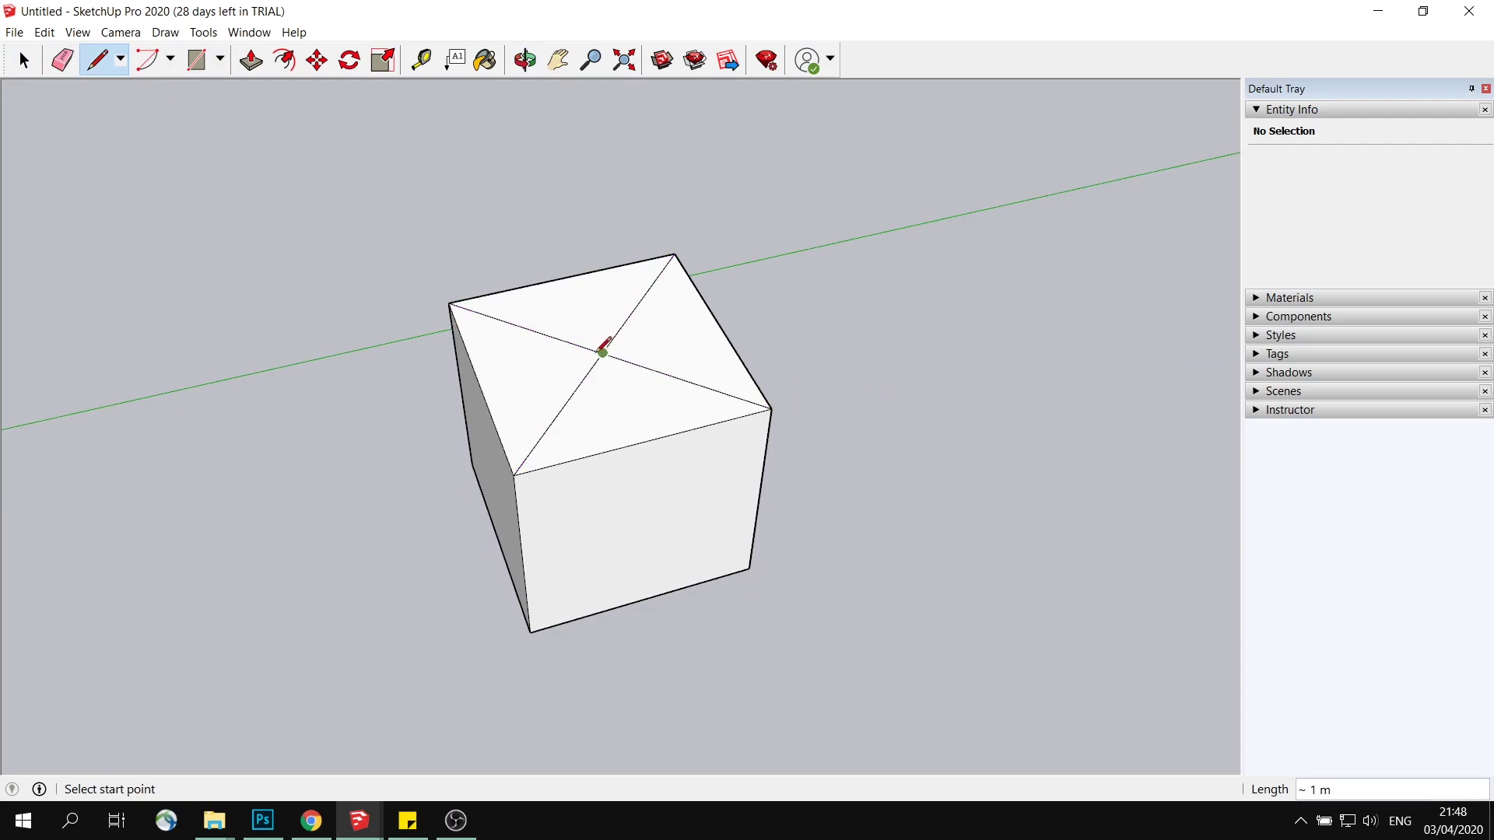
Step: Draw horizontal lines across the sixth cube's front side at mid-height and at a quarter of its height
middle_drag(648, 543, 554, 404)
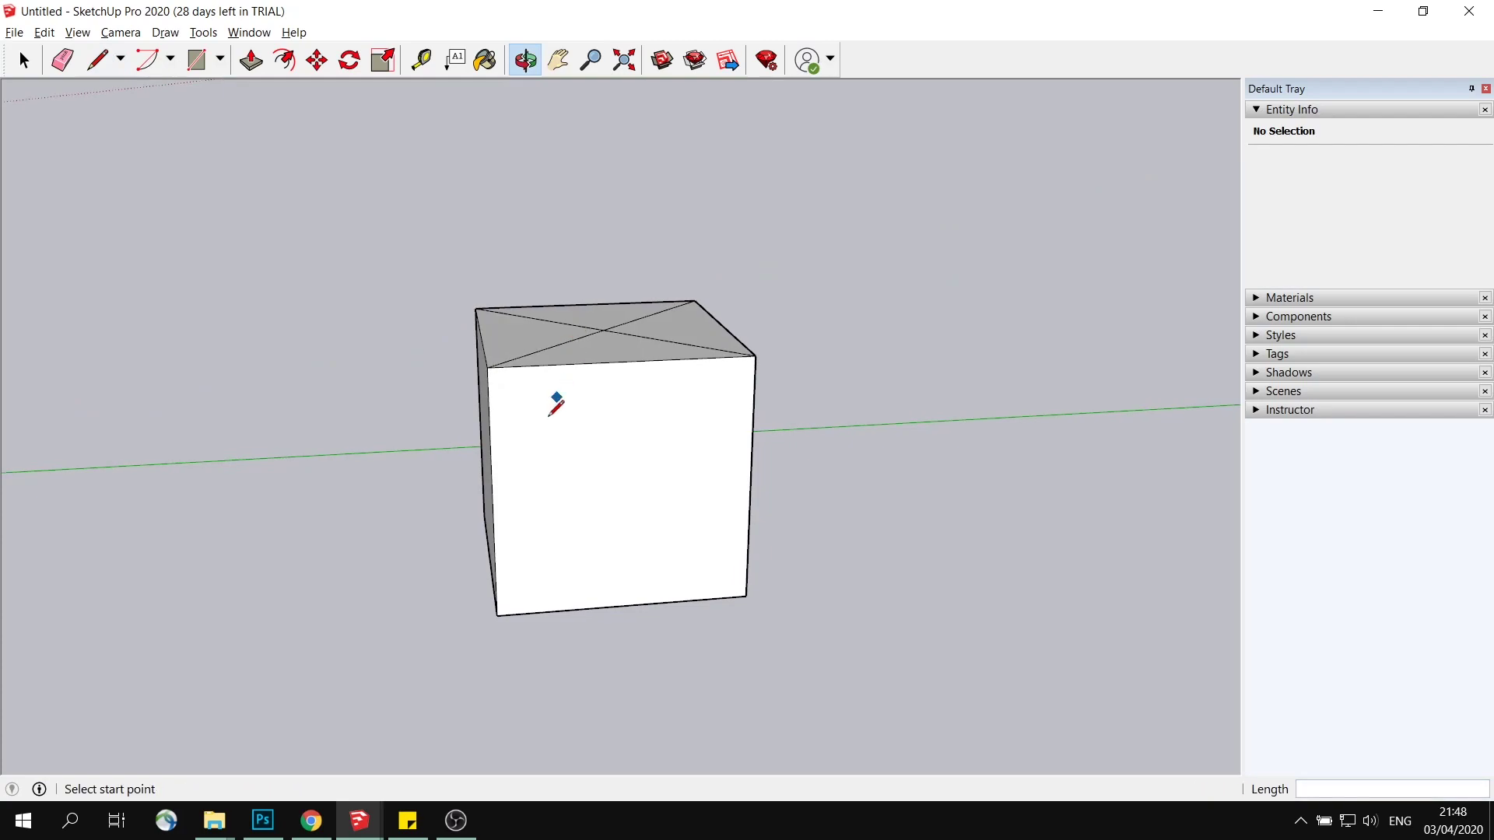
click(509, 495)
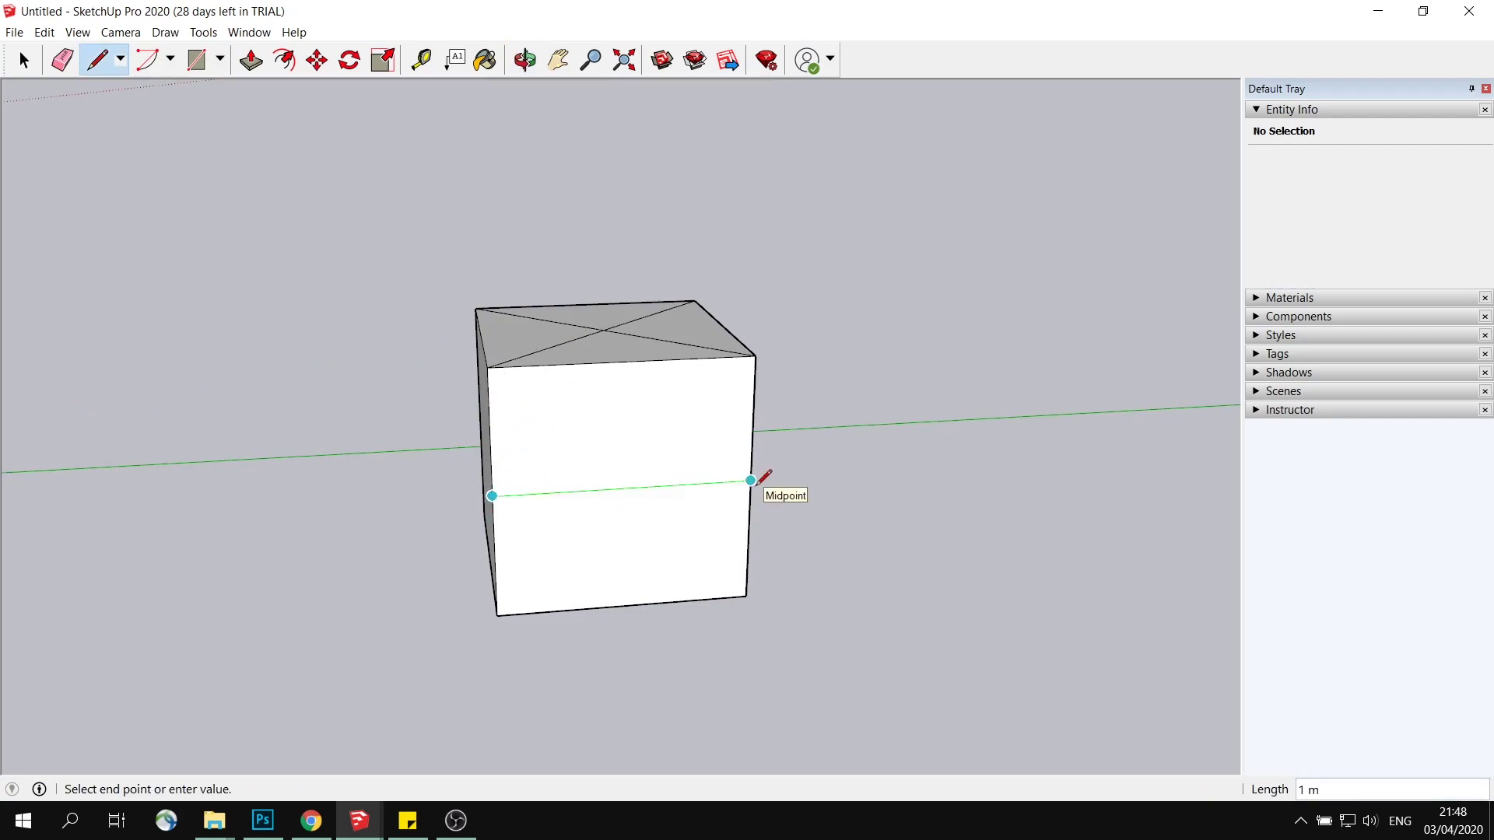
click(751, 481)
click(494, 556)
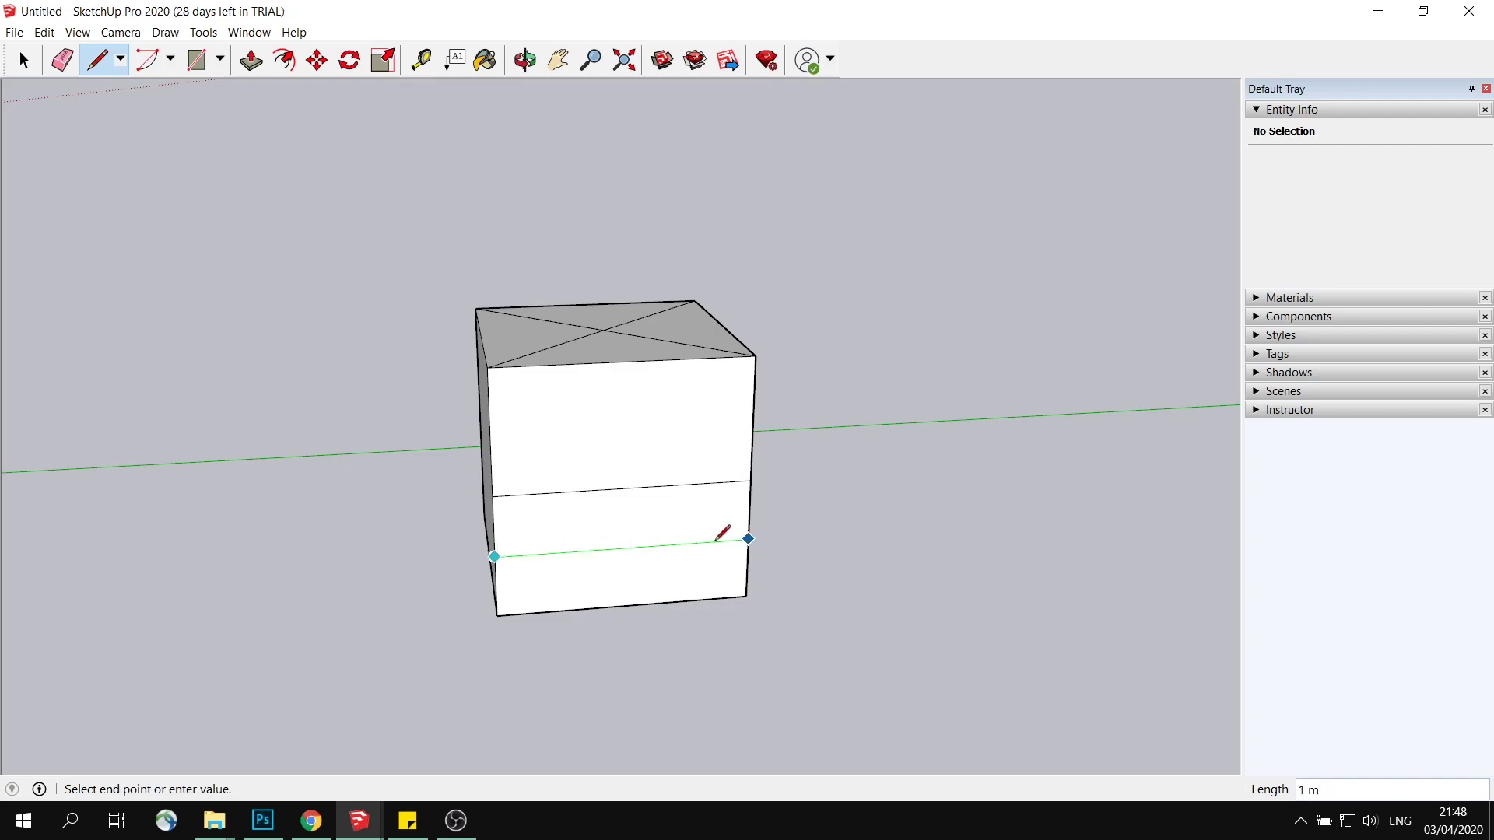
click(749, 534)
Step: Continue the quarter-height line around the sixth cube's other three sides
mouse_move(884, 501)
middle_down()
mouse_move(643, 517)
mouse_move(759, 433)
mouse_move(659, 474)
middle_up()
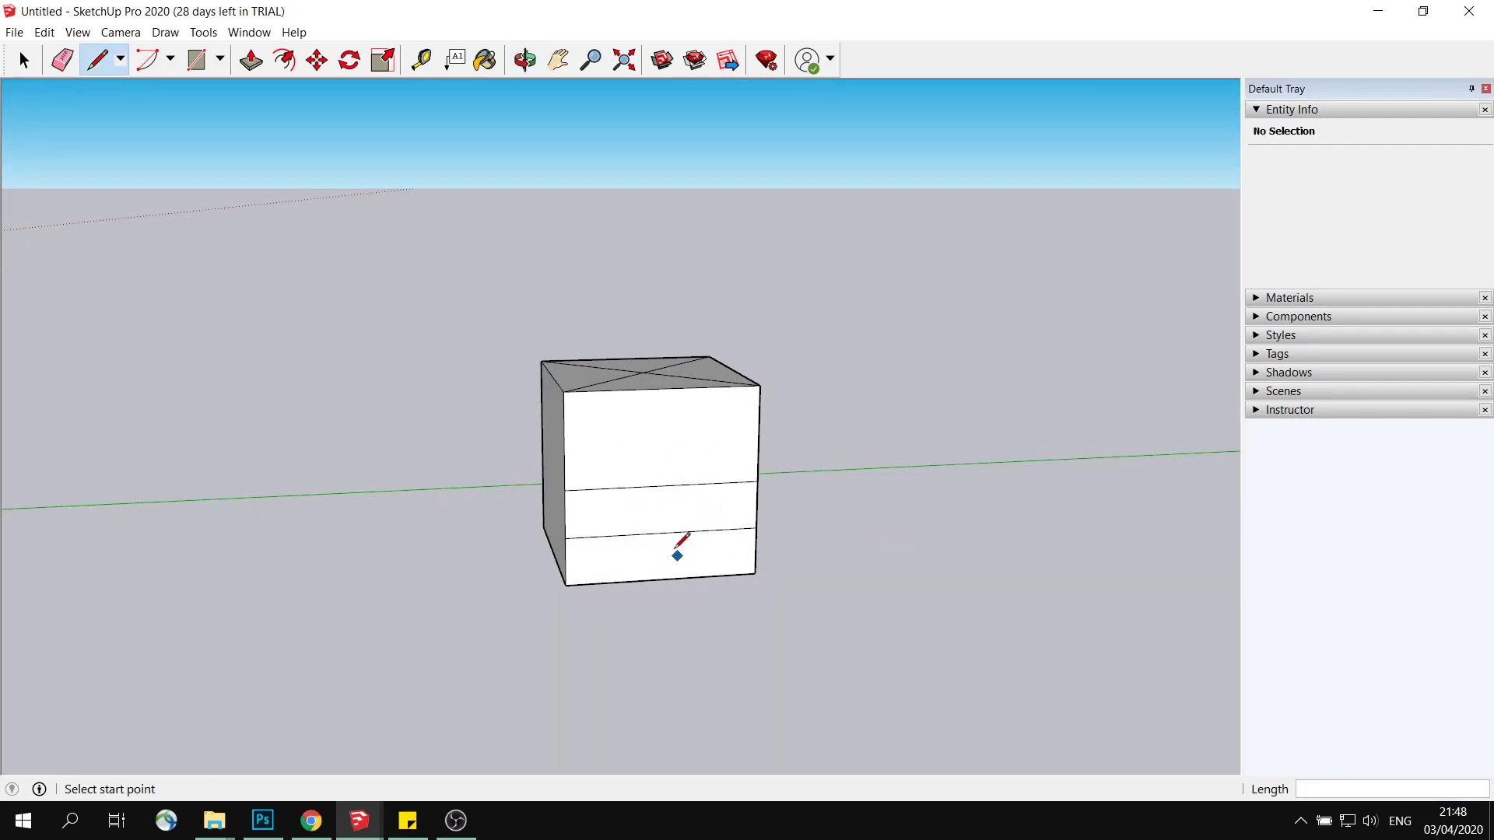
mouse_move(674, 553)
middle_down()
mouse_move(631, 534)
mouse_move(658, 533)
middle_up()
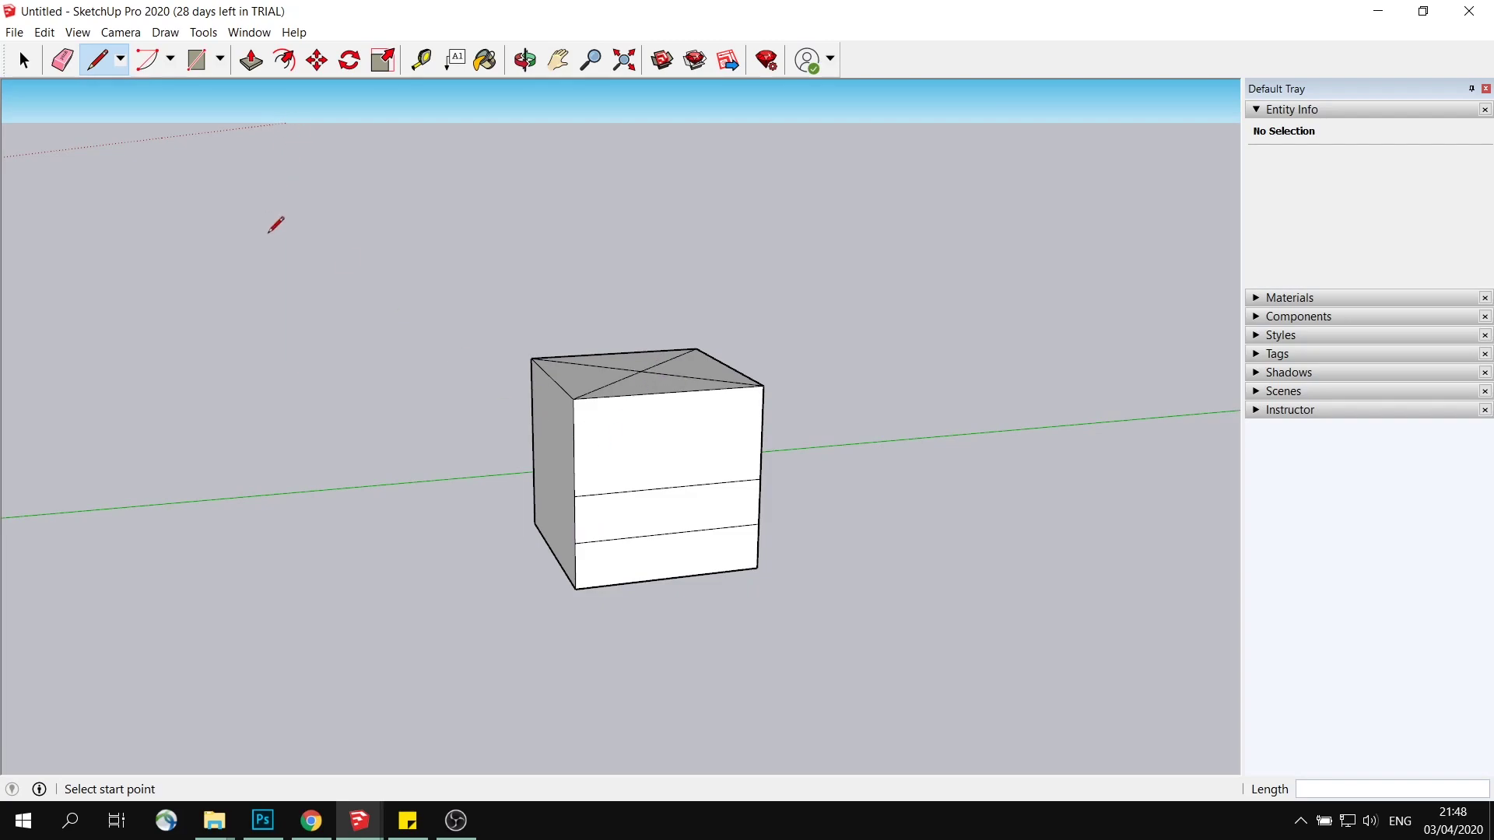
mouse_move(448, 384)
middle_down()
mouse_move(654, 522)
mouse_move(654, 456)
mouse_move(778, 446)
mouse_move(760, 474)
mouse_move(860, 467)
middle_up()
click(569, 543)
click(718, 510)
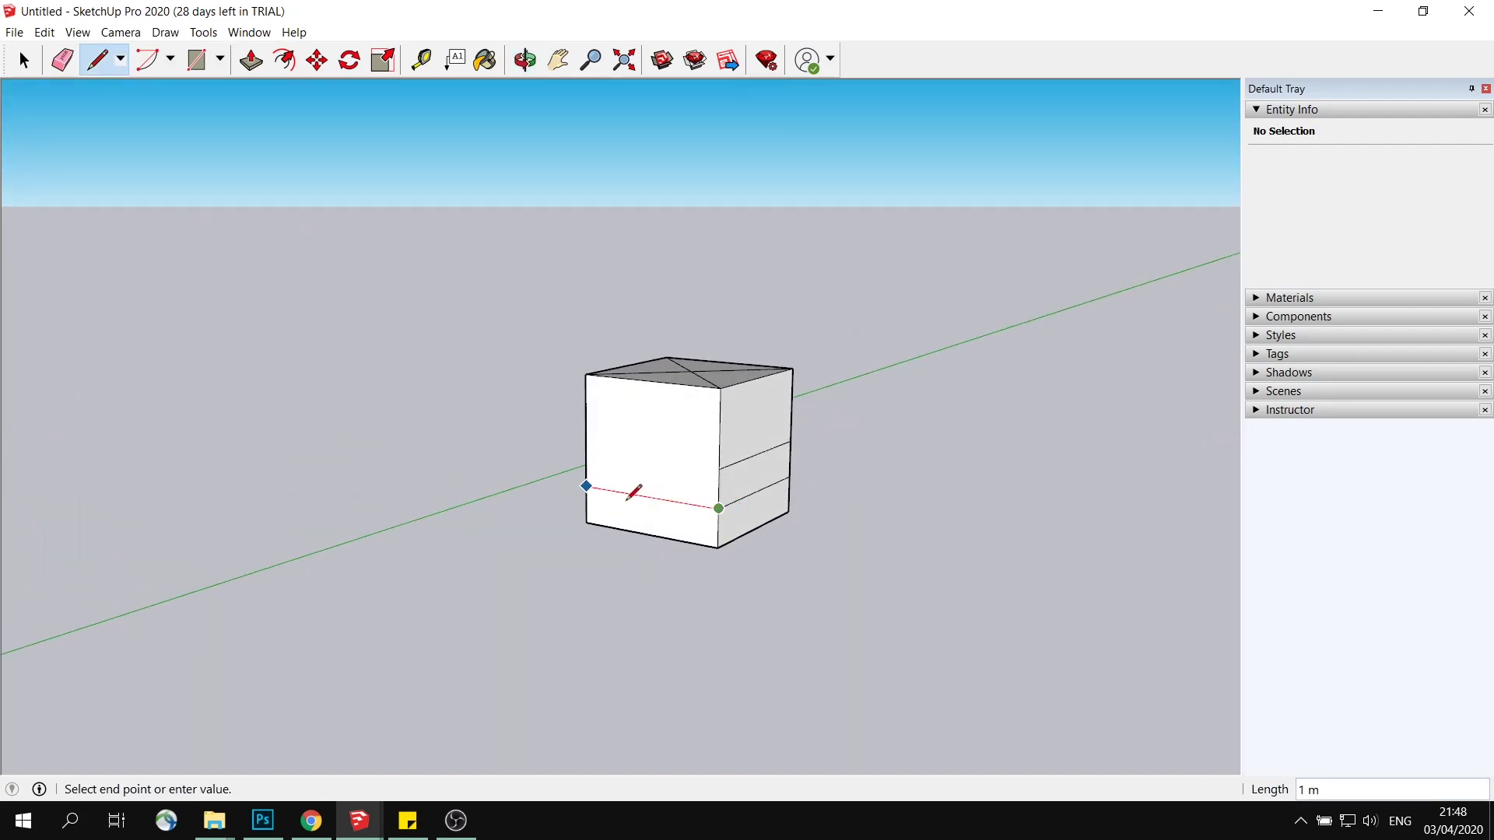
click(600, 497)
mouse_move(513, 455)
middle_down()
mouse_move(614, 441)
mouse_move(646, 488)
middle_up()
click(636, 492)
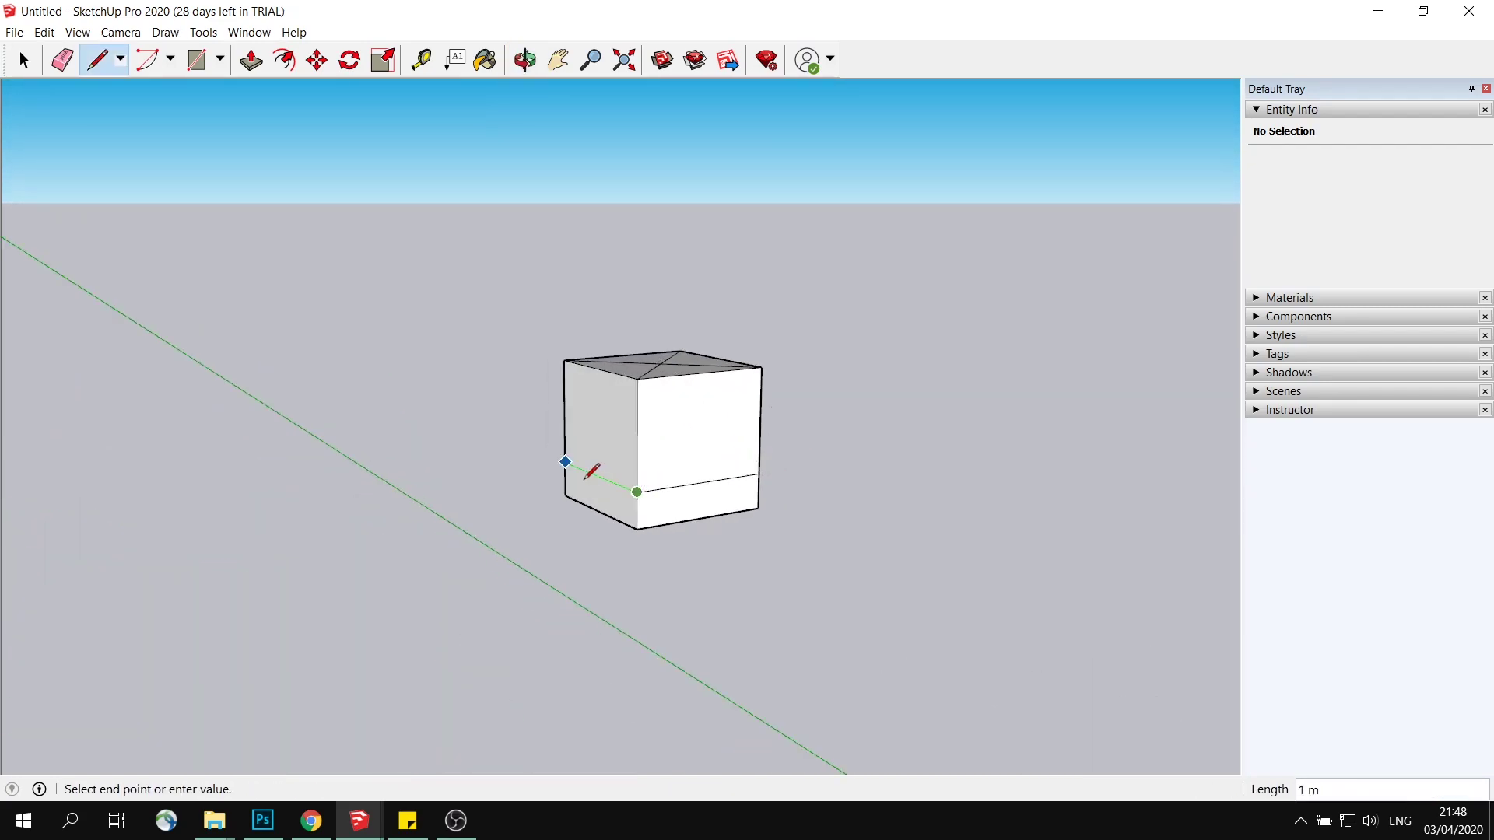
click(566, 464)
mouse_move(747, 382)
middle_down()
mouse_move(508, 402)
mouse_move(482, 232)
middle_up()
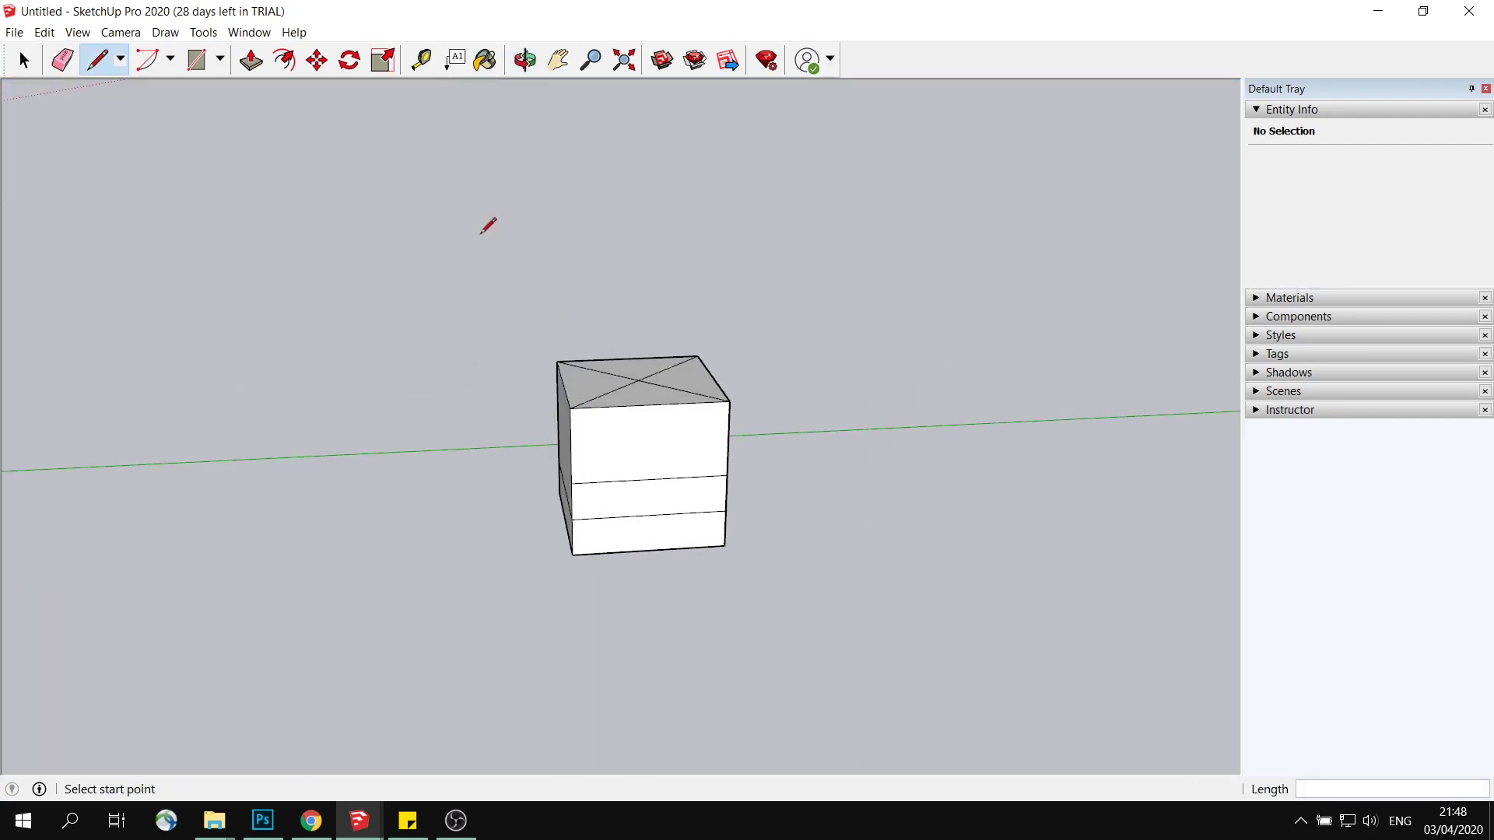
Step: Delete the faces and dividing line above the quarter-height line on the sixth cube's front side
click(24, 60)
click(656, 498)
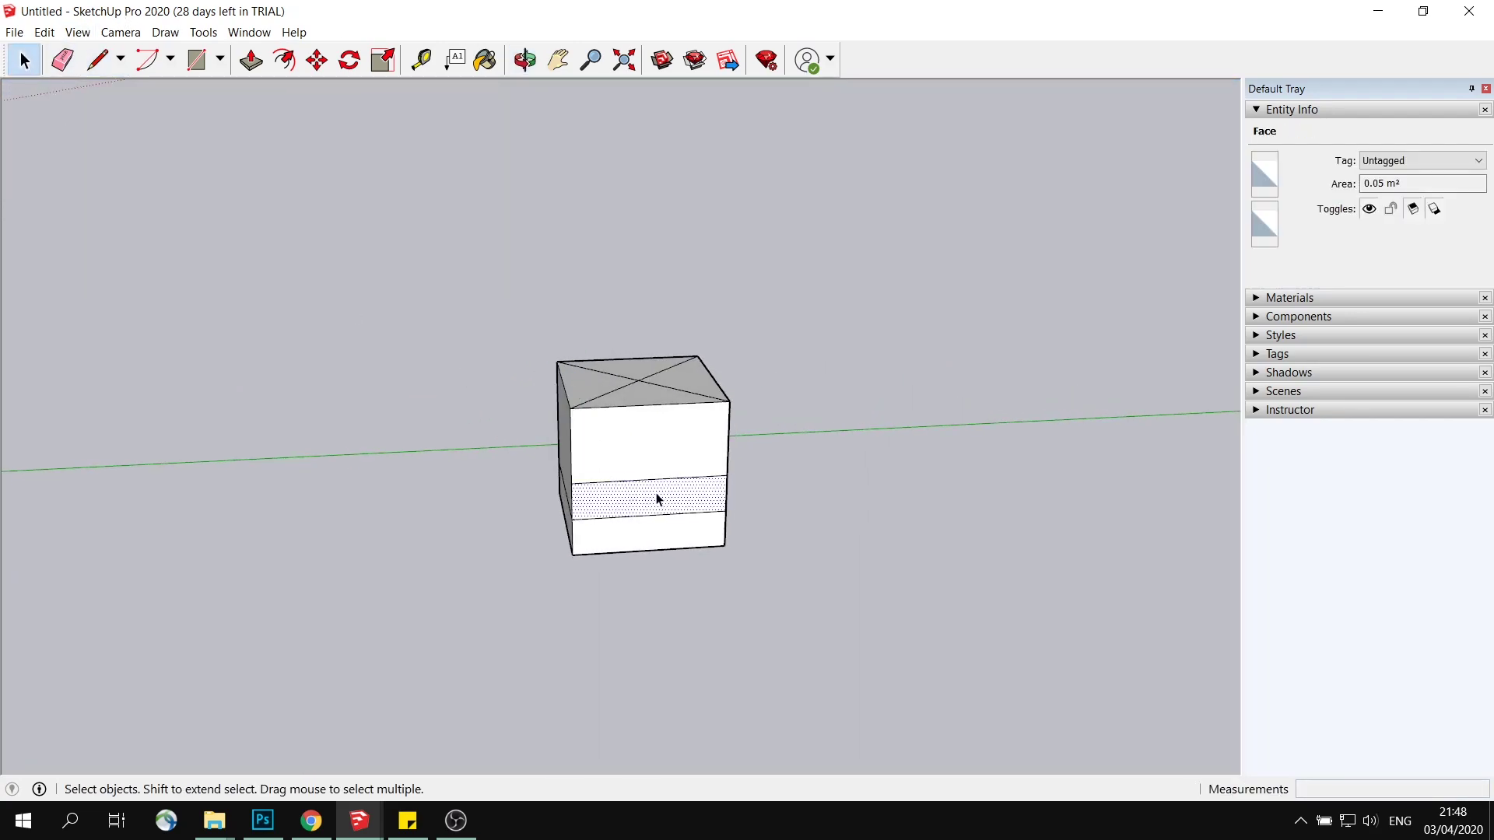
key(Delete)
click(661, 471)
key(Delete)
Step: Delete the sixth cube's vertical corner edges above the quarter-height line, together with the remaining upper side faces
key(Delete)
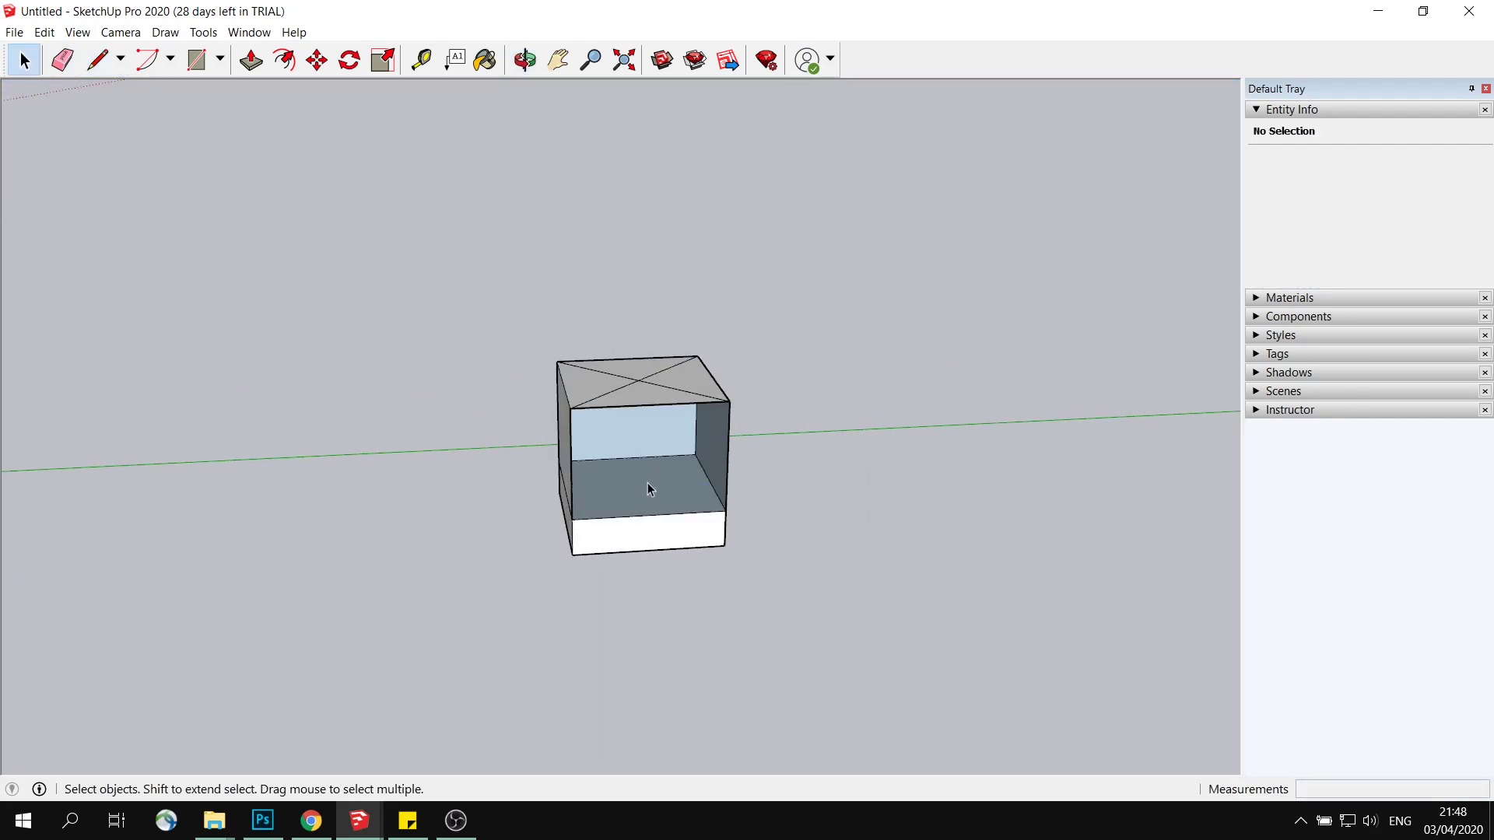
key(Delete)
click(566, 433)
key(Delete)
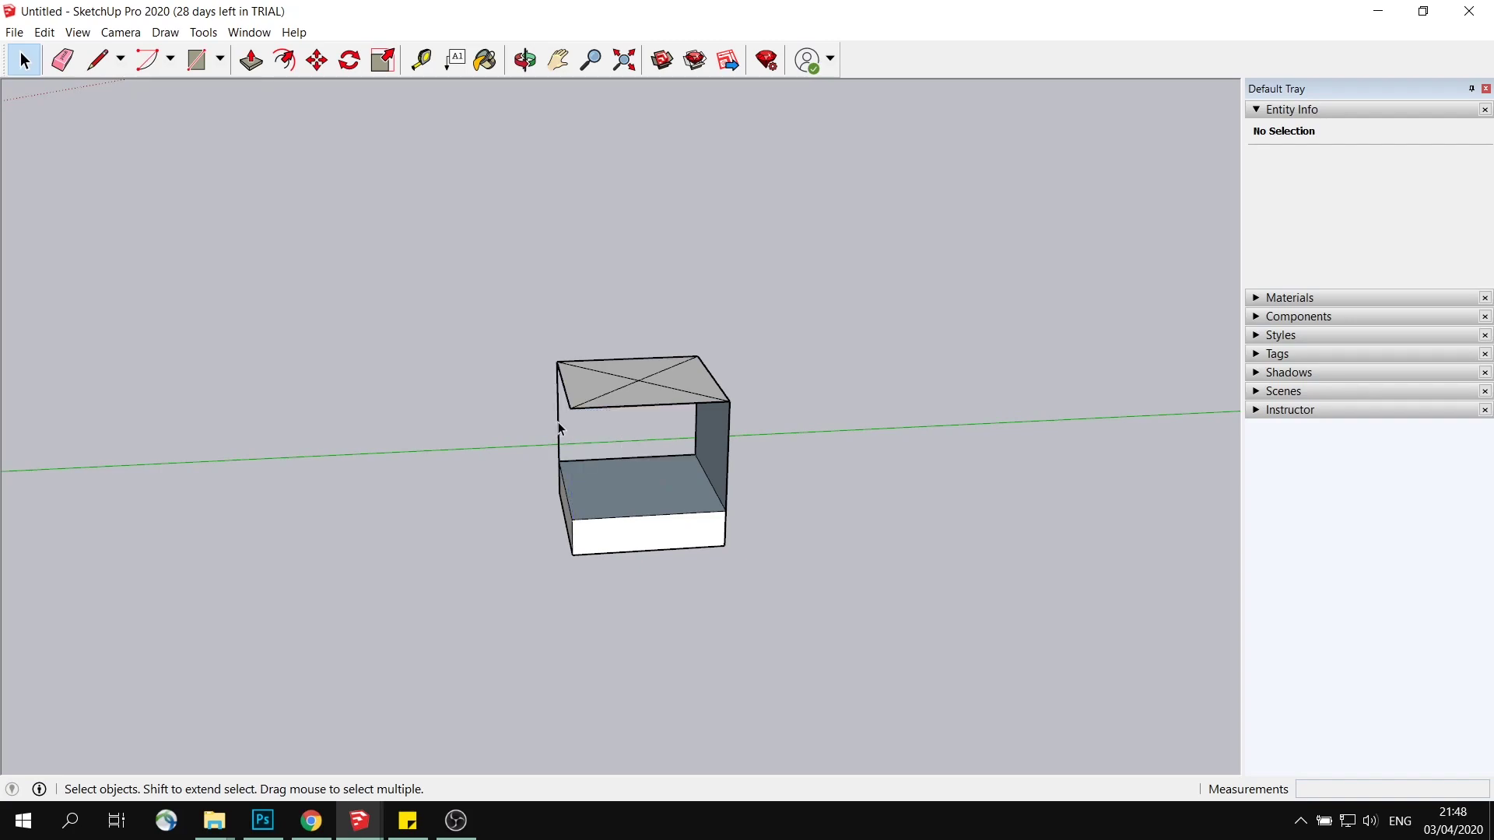
click(558, 427)
key(Delete)
click(727, 453)
key(Delete)
click(726, 440)
key(Delete)
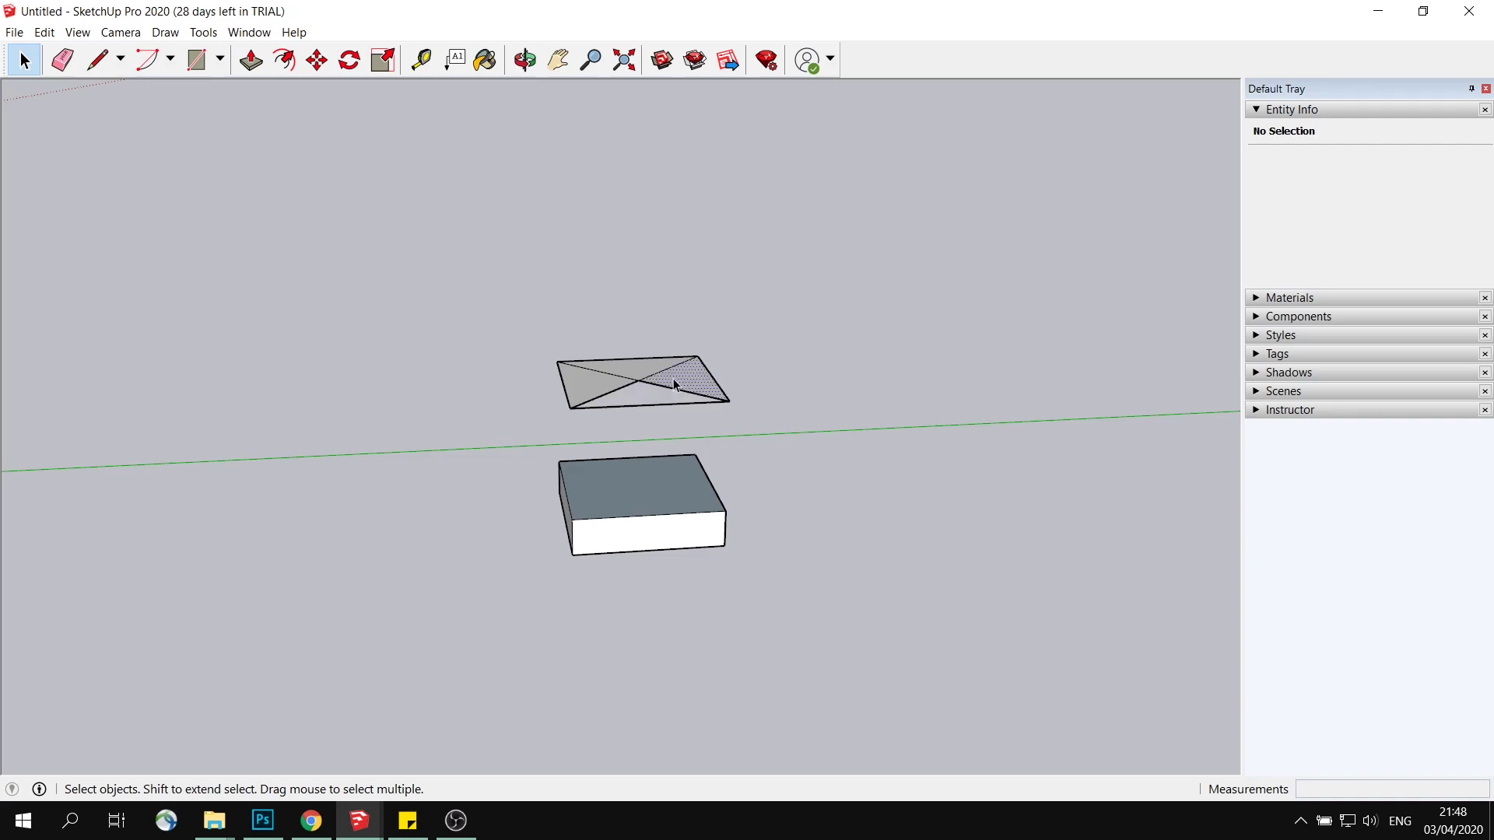
Step: Delete the floating top's triangular faces, outline and diagonals, keeping one half-diagonal that ends at the centre point
click(605, 387)
key(Delete)
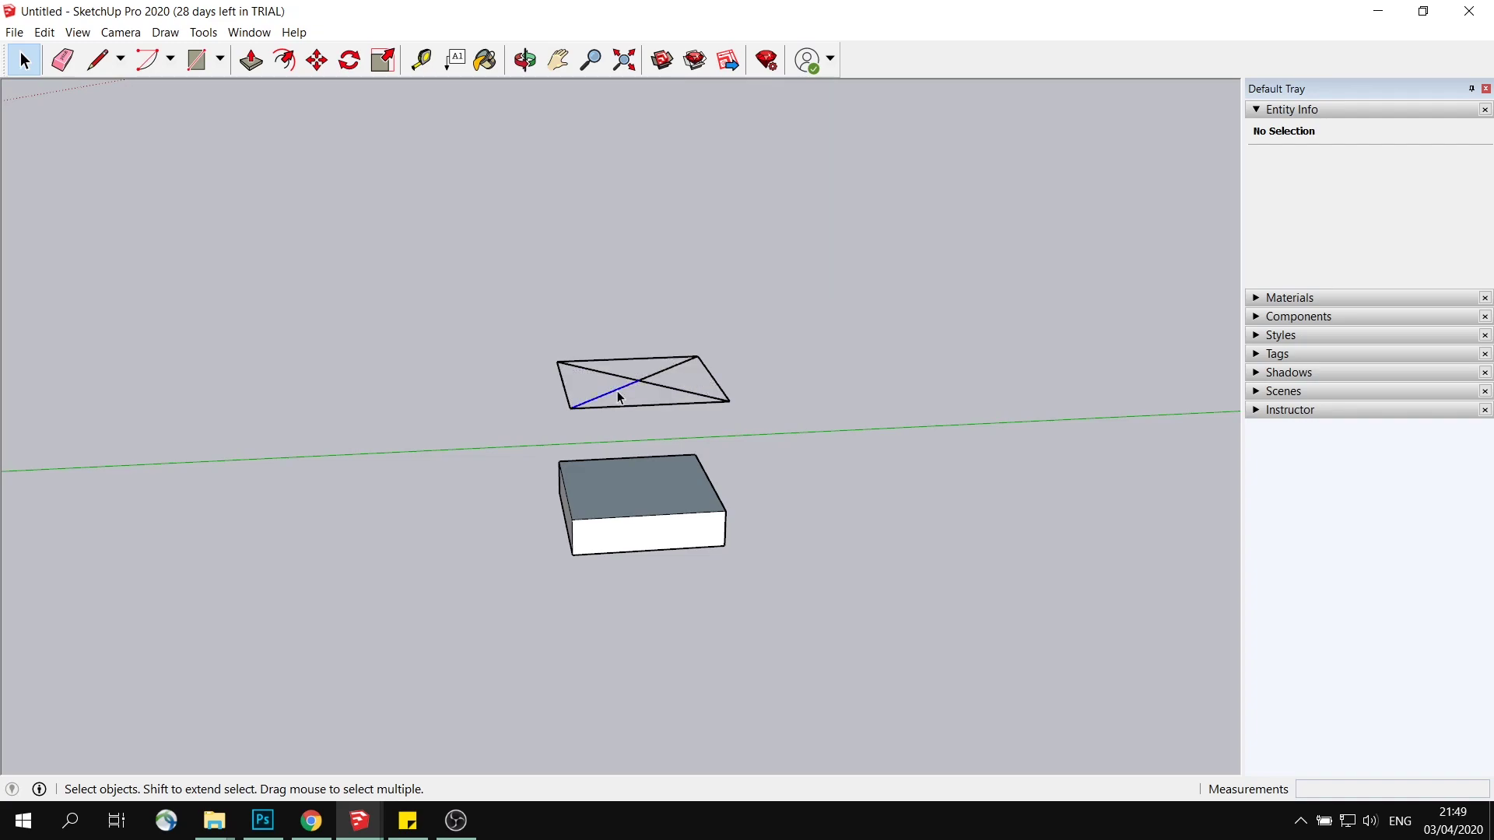
key(Delete)
click(630, 404)
key(Delete)
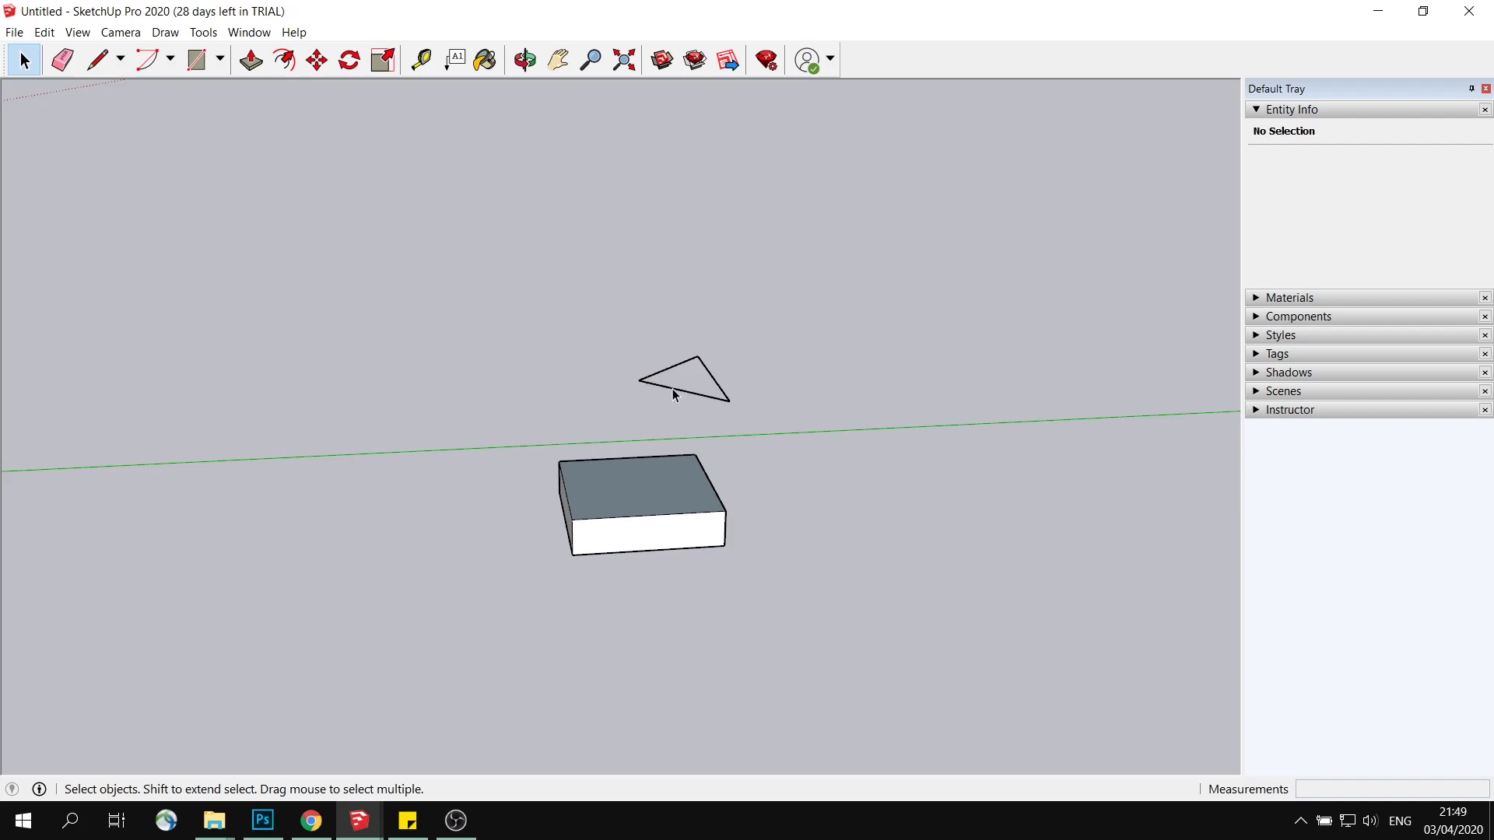
key(Delete)
Step: Delete the top face of the remaining low box to open it
middle_drag(666, 386, 666, 510)
click(666, 511)
click(512, 327)
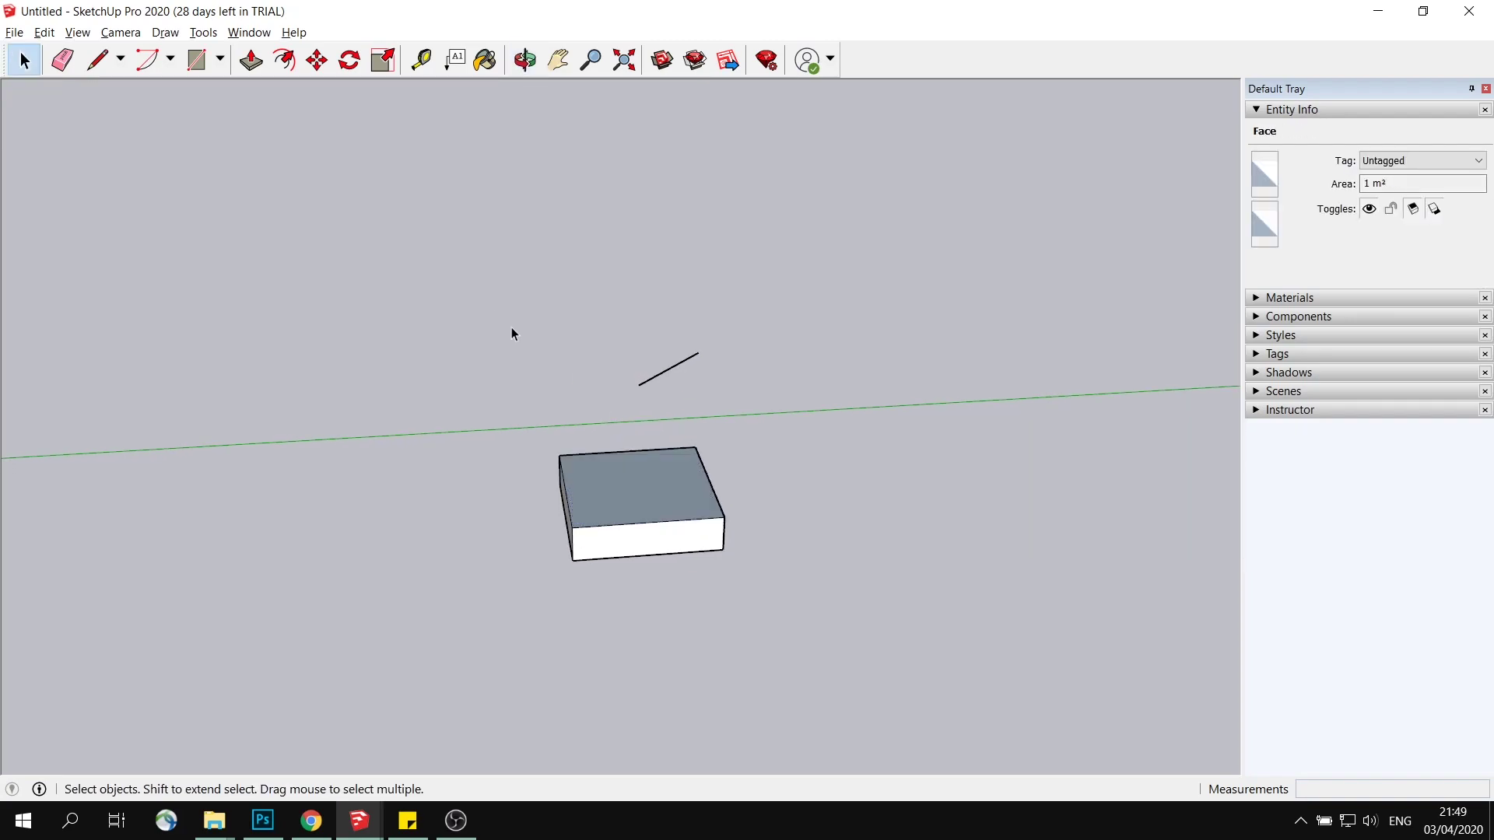
mouse_move(511, 327)
middle_down()
mouse_move(838, 241)
mouse_move(676, 464)
mouse_move(701, 520)
mouse_move(643, 374)
mouse_move(667, 412)
middle_up()
click(697, 478)
key(Delete)
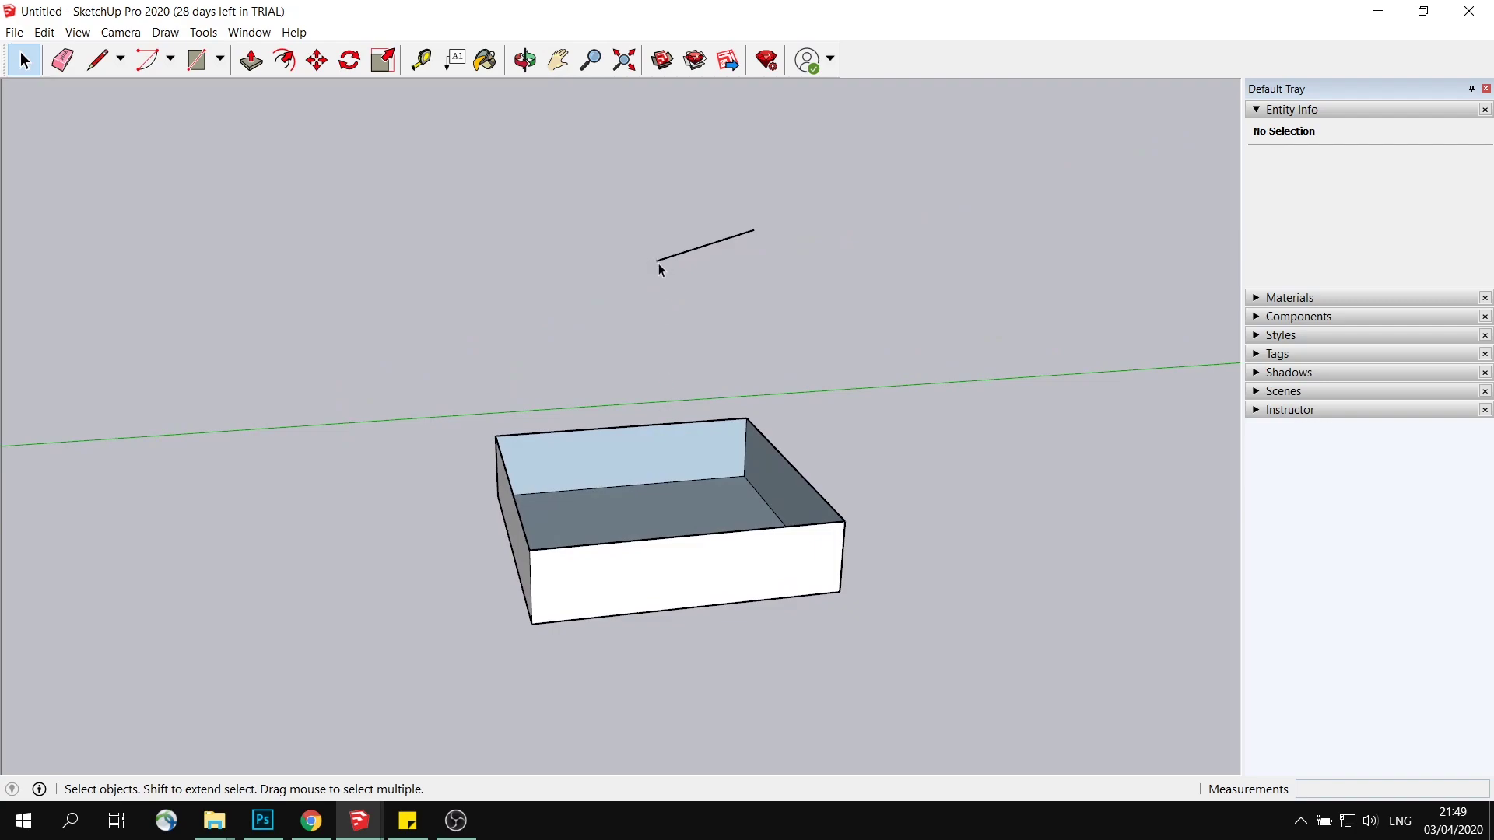
Step: Draw lines from the open box's four top corners to the near end of the floating line, forming a pyramid roof
click(97, 59)
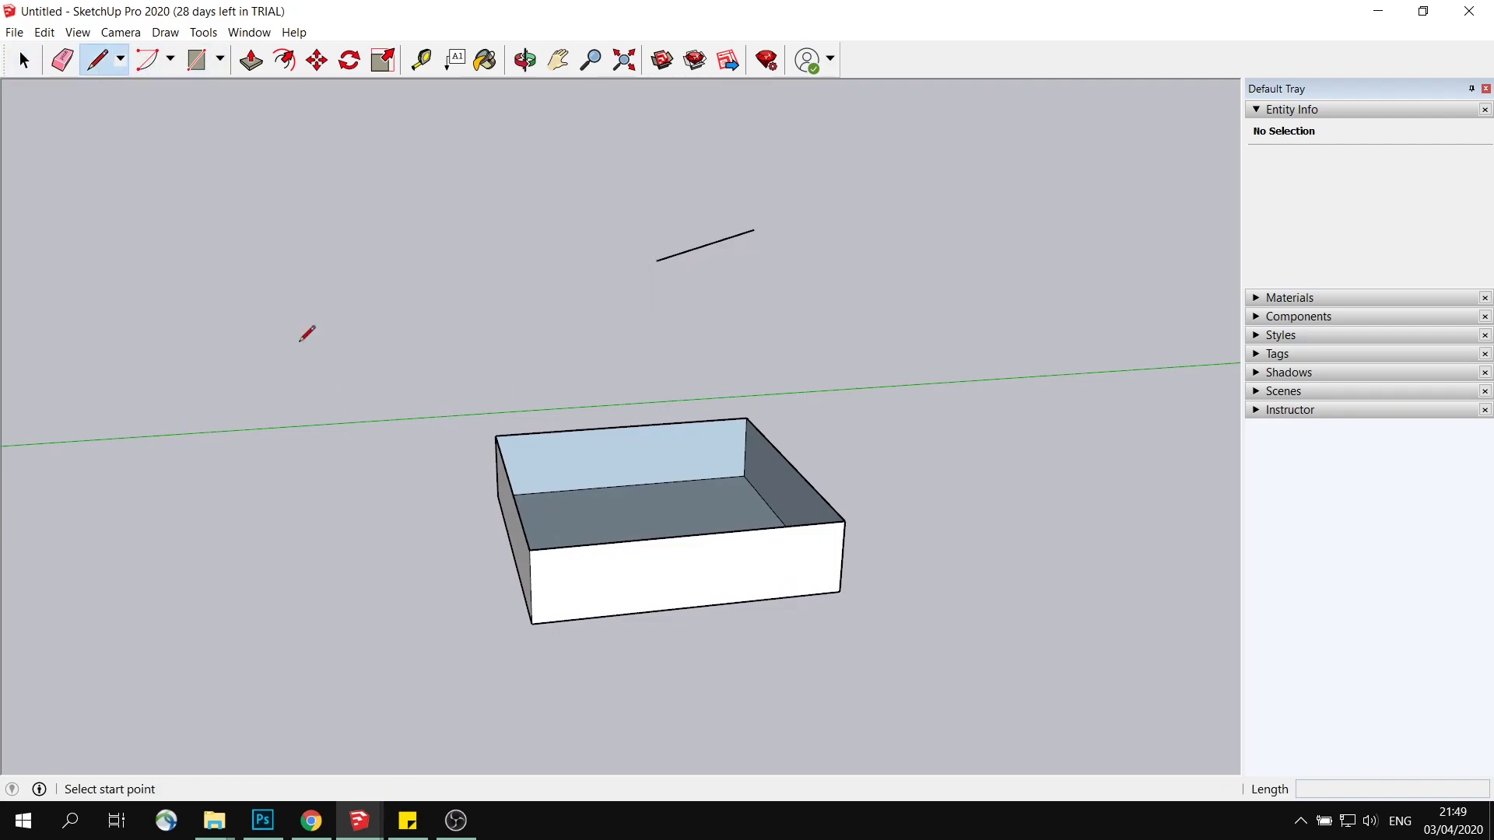
click(537, 552)
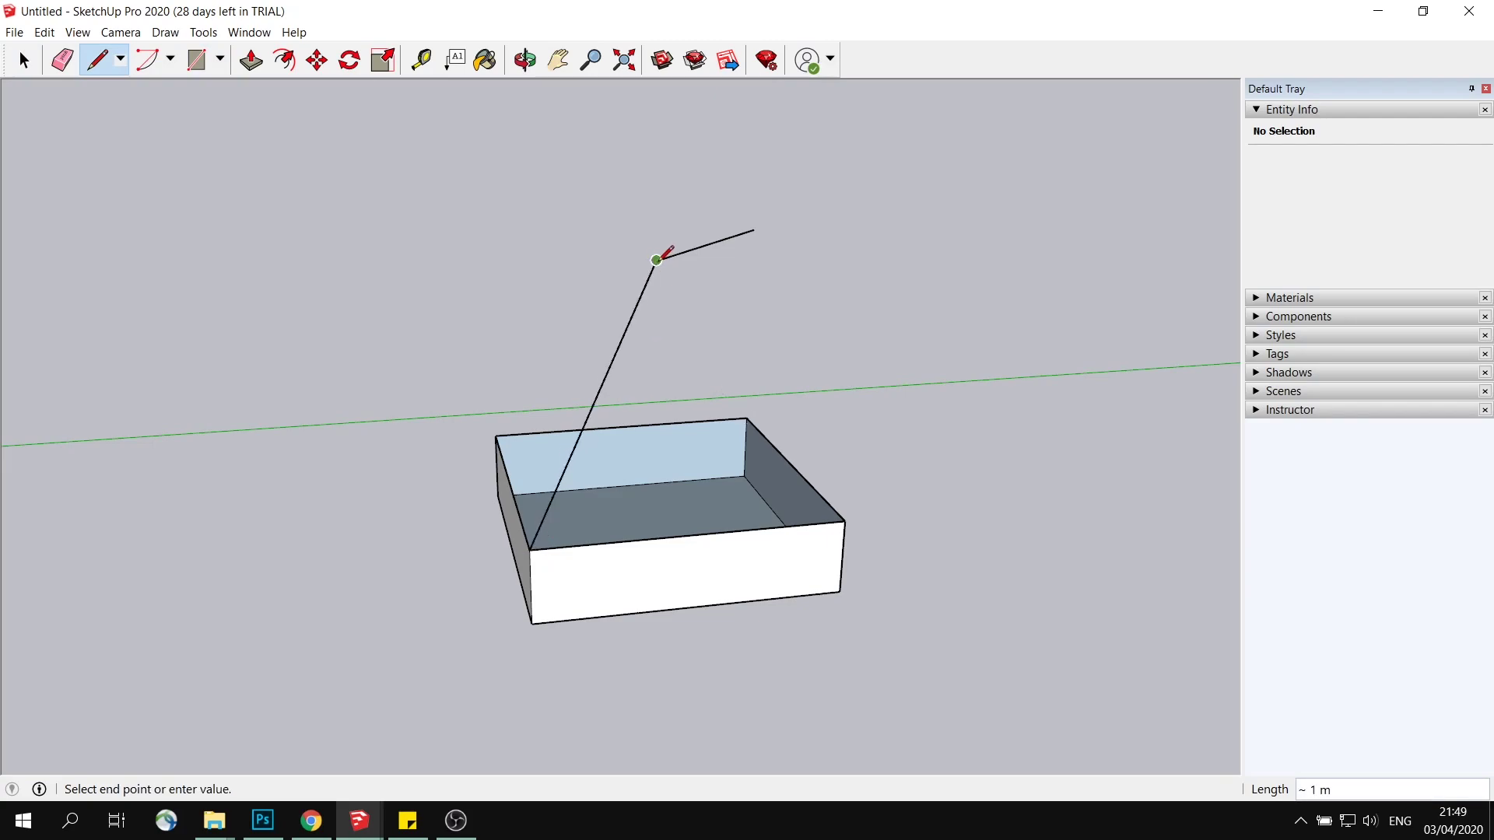
click(658, 260)
mouse_move(658, 260)
middle_down()
mouse_move(619, 393)
mouse_move(634, 277)
middle_up()
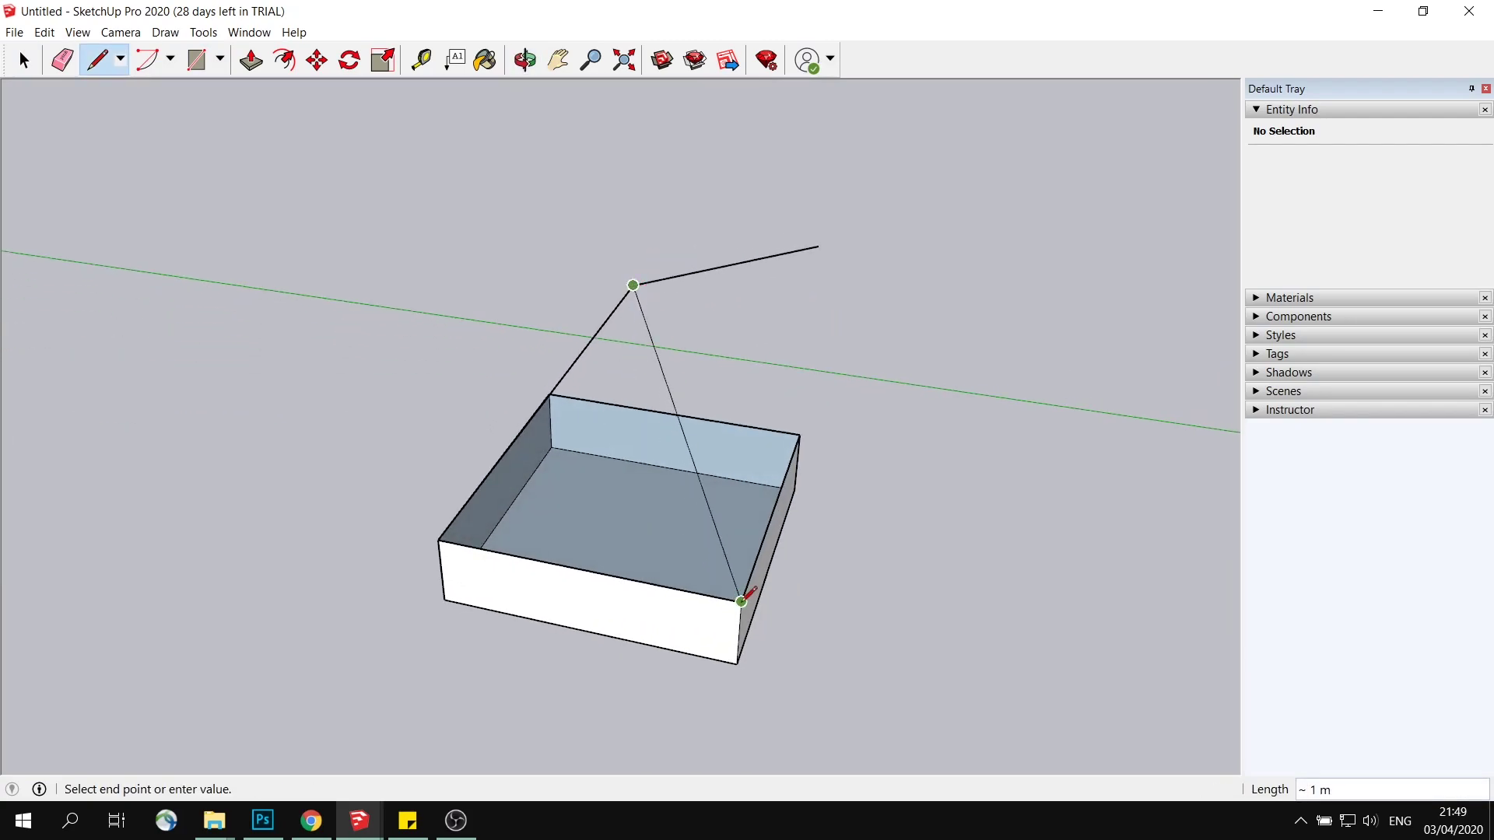
click(742, 601)
middle_drag(820, 408, 597, 379)
click(610, 318)
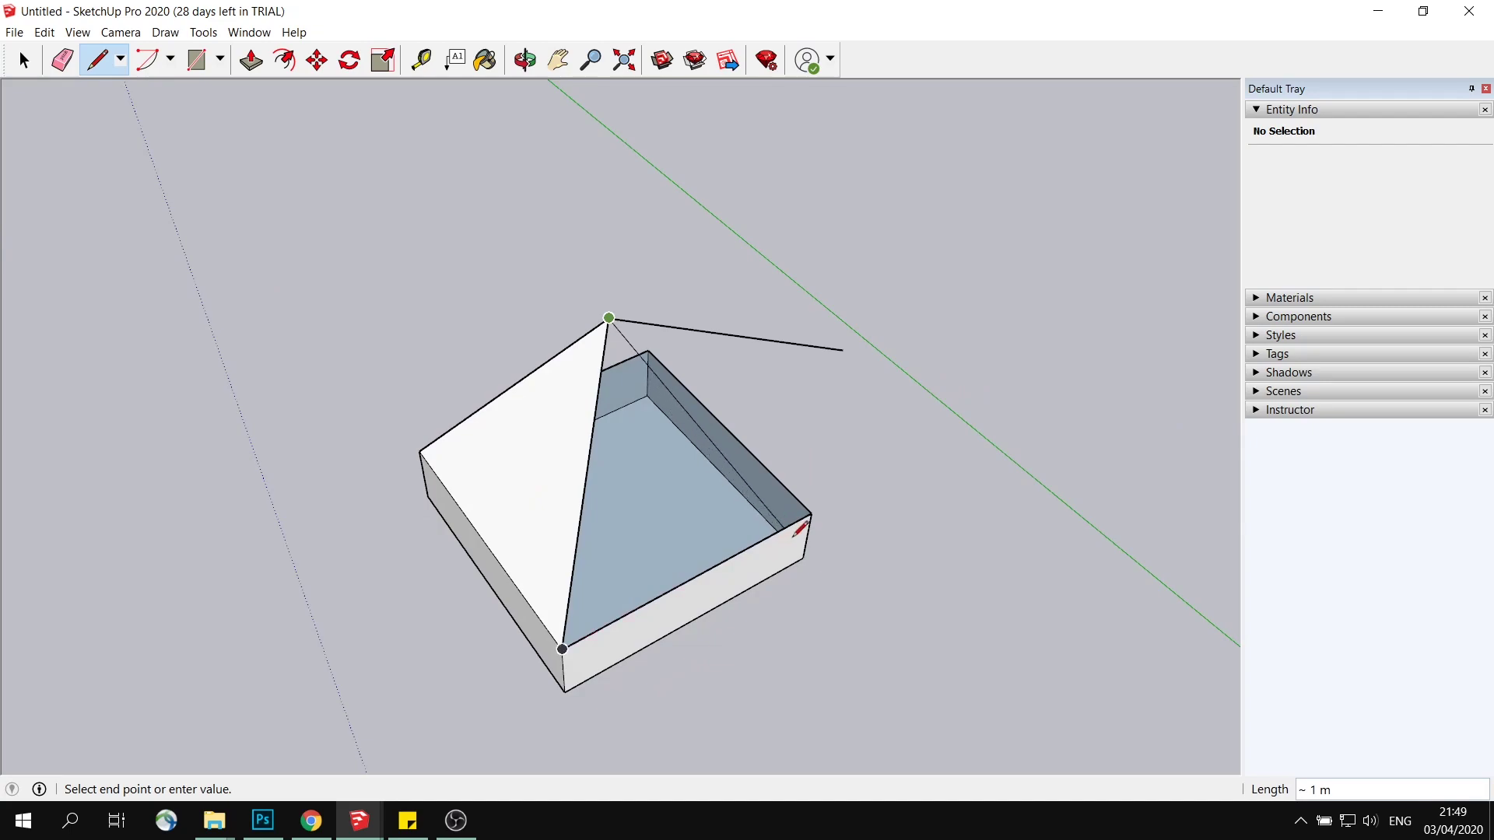
click(811, 514)
mouse_move(811, 514)
middle_down()
mouse_move(540, 384)
mouse_move(910, 377)
middle_up()
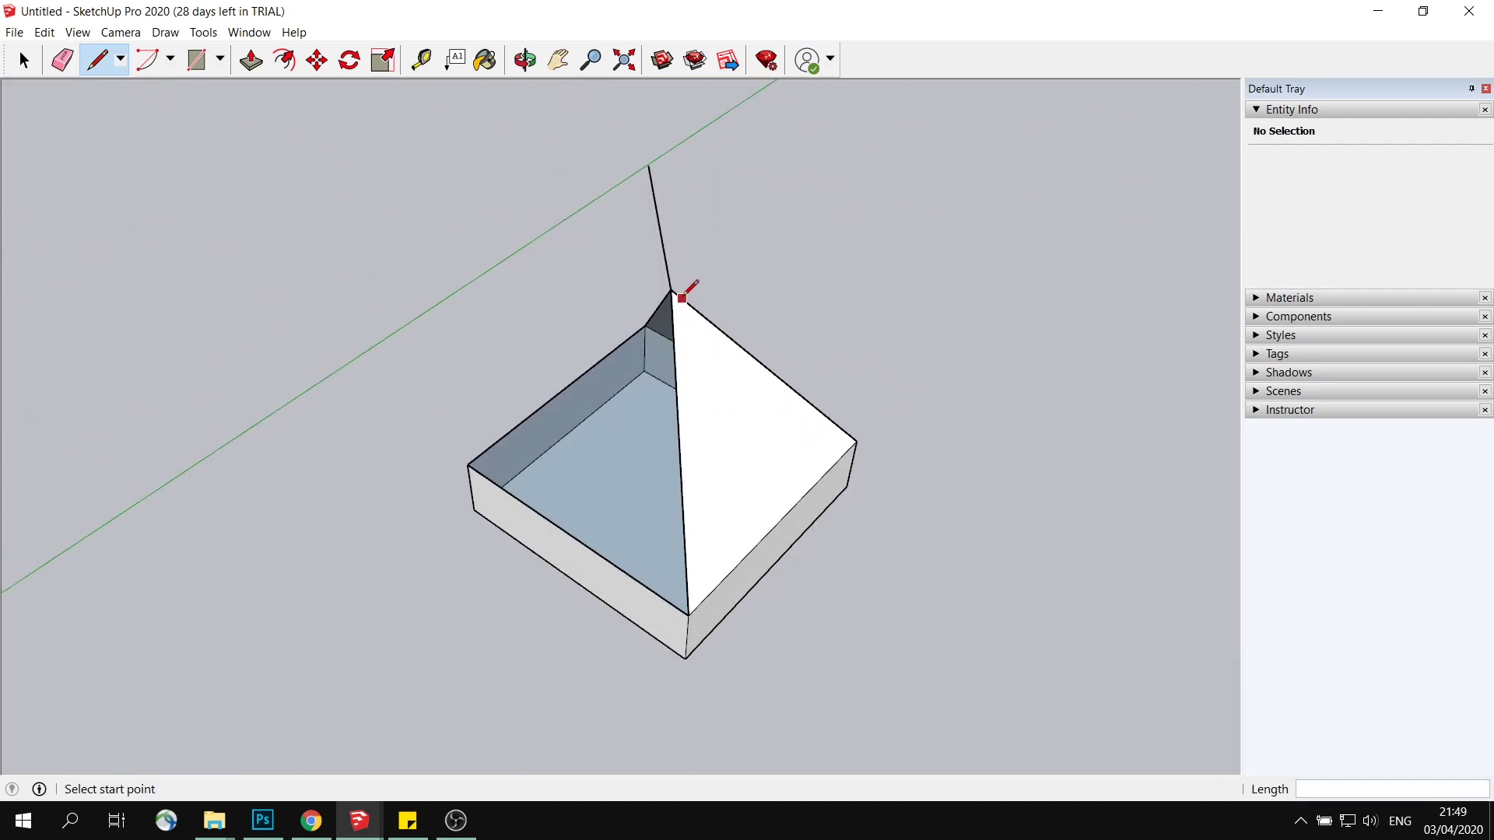
click(682, 298)
click(469, 466)
mouse_move(469, 467)
middle_down()
mouse_move(557, 387)
mouse_move(500, 554)
mouse_move(887, 337)
mouse_move(747, 463)
mouse_move(651, 478)
mouse_move(126, 134)
middle_up()
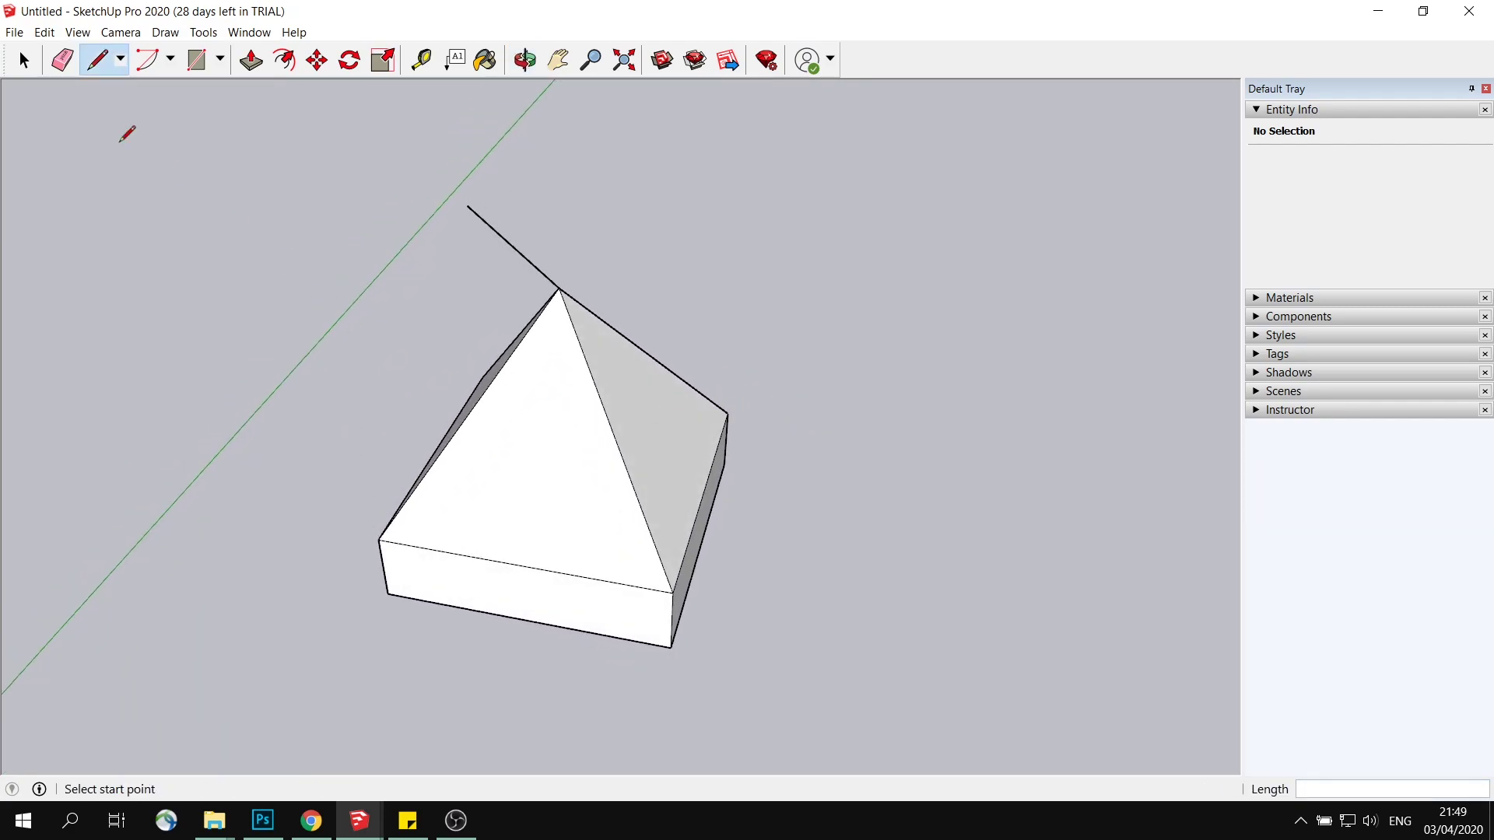
Step: Delete the leftover line sticking out from the pyramid's apex
click(23, 59)
middle_drag(459, 327, 596, 337)
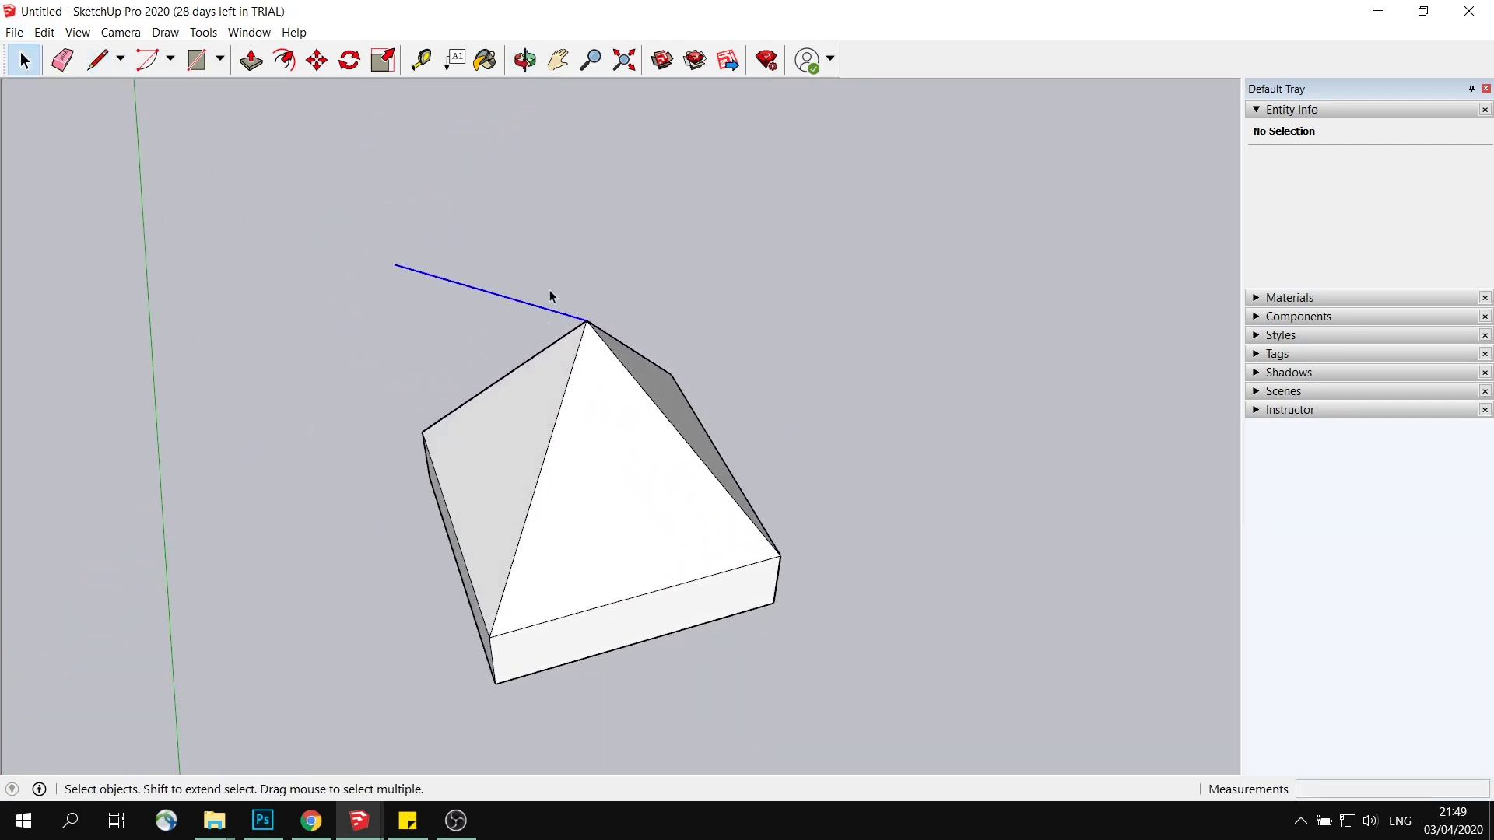
click(450, 287)
click(787, 343)
middle_drag(787, 343, 594, 377)
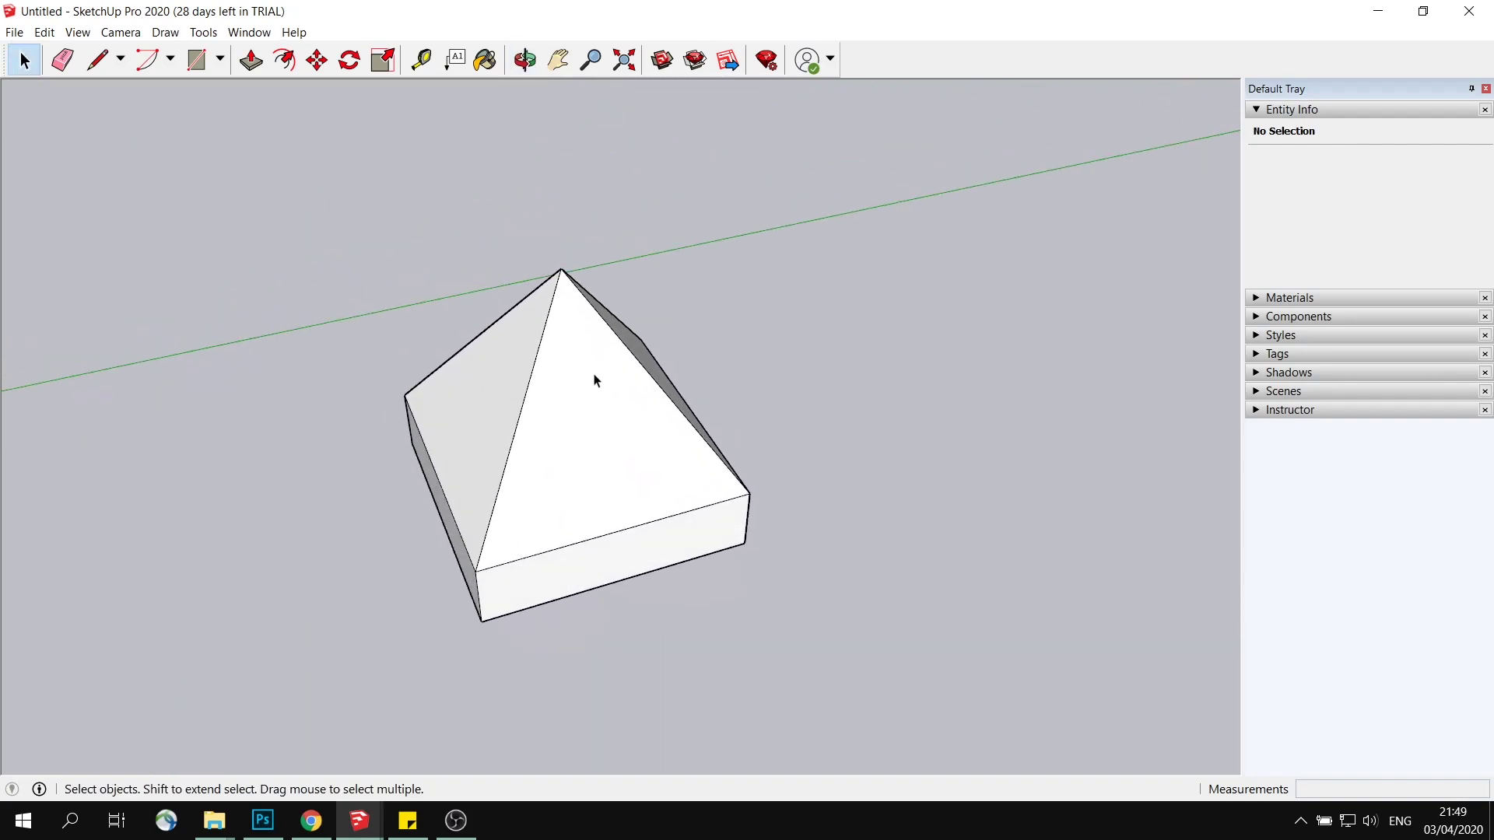
Step: Move the whole pyramid-topped box about 4 m along the green axis towards the fifth cube
scroll(550, 377, down, 8)
drag(481, 300, 708, 482)
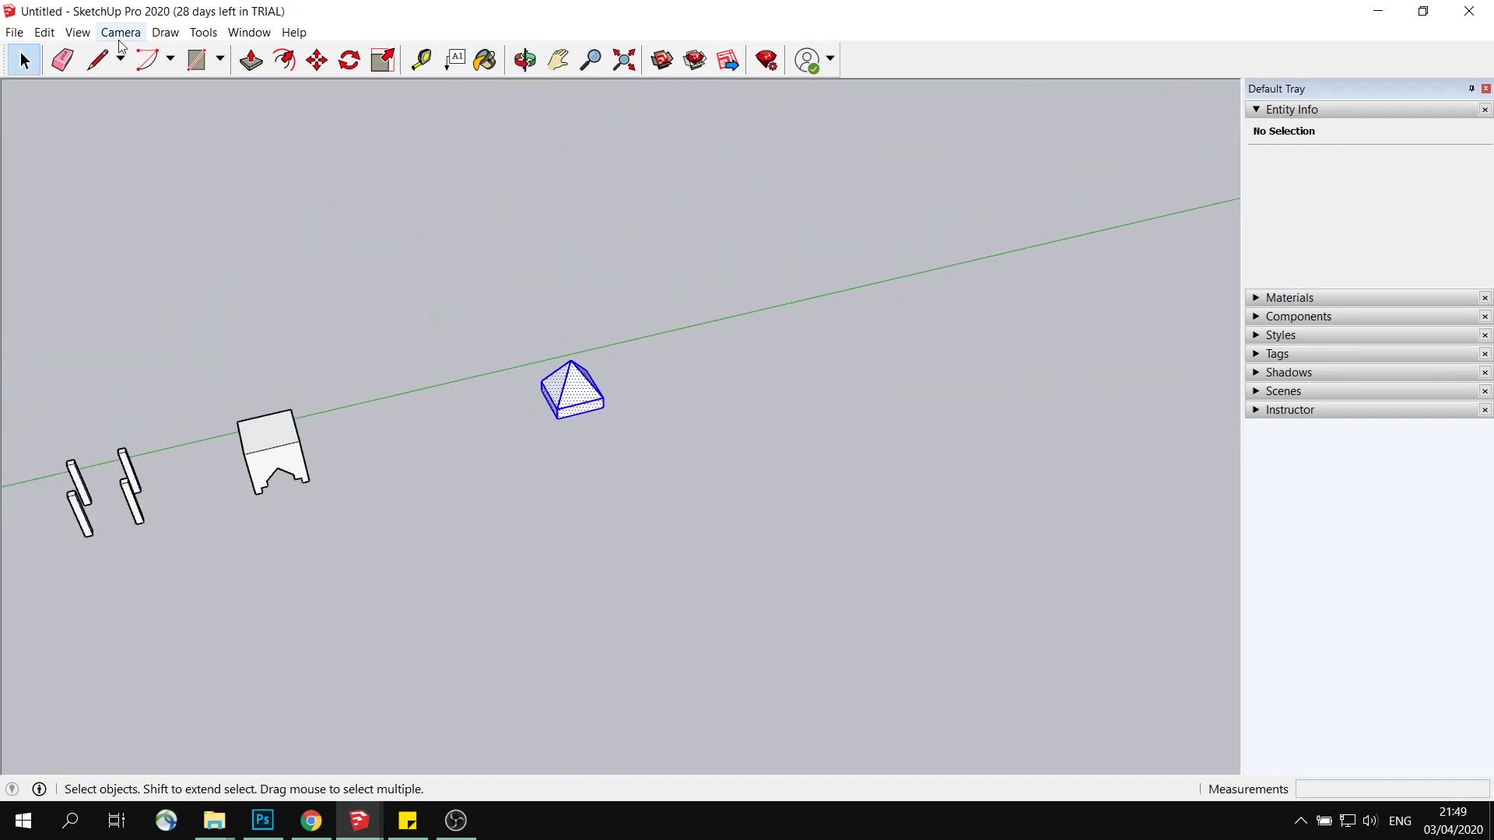
click(317, 59)
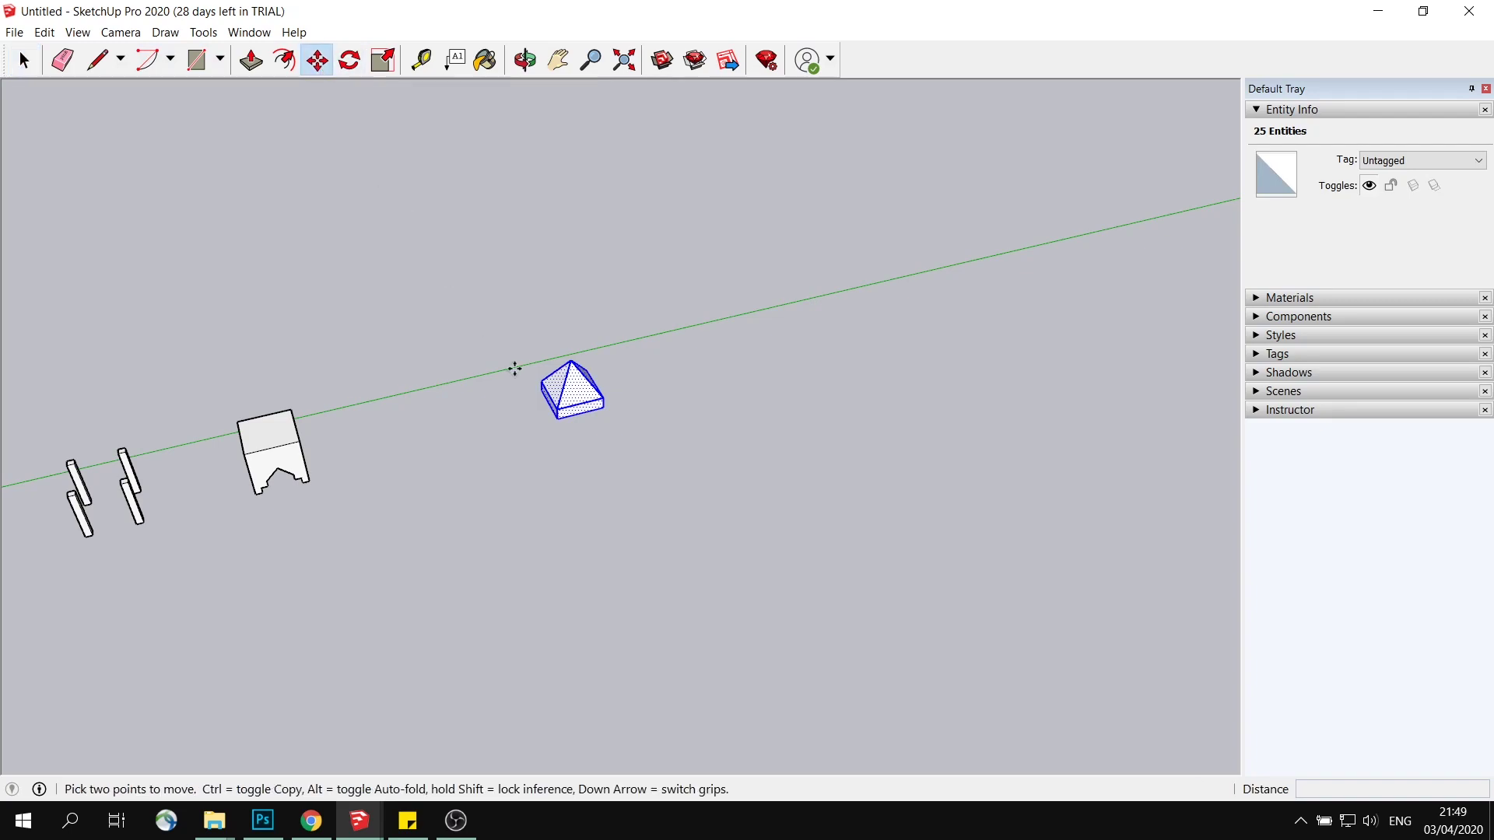
click(580, 405)
click(390, 445)
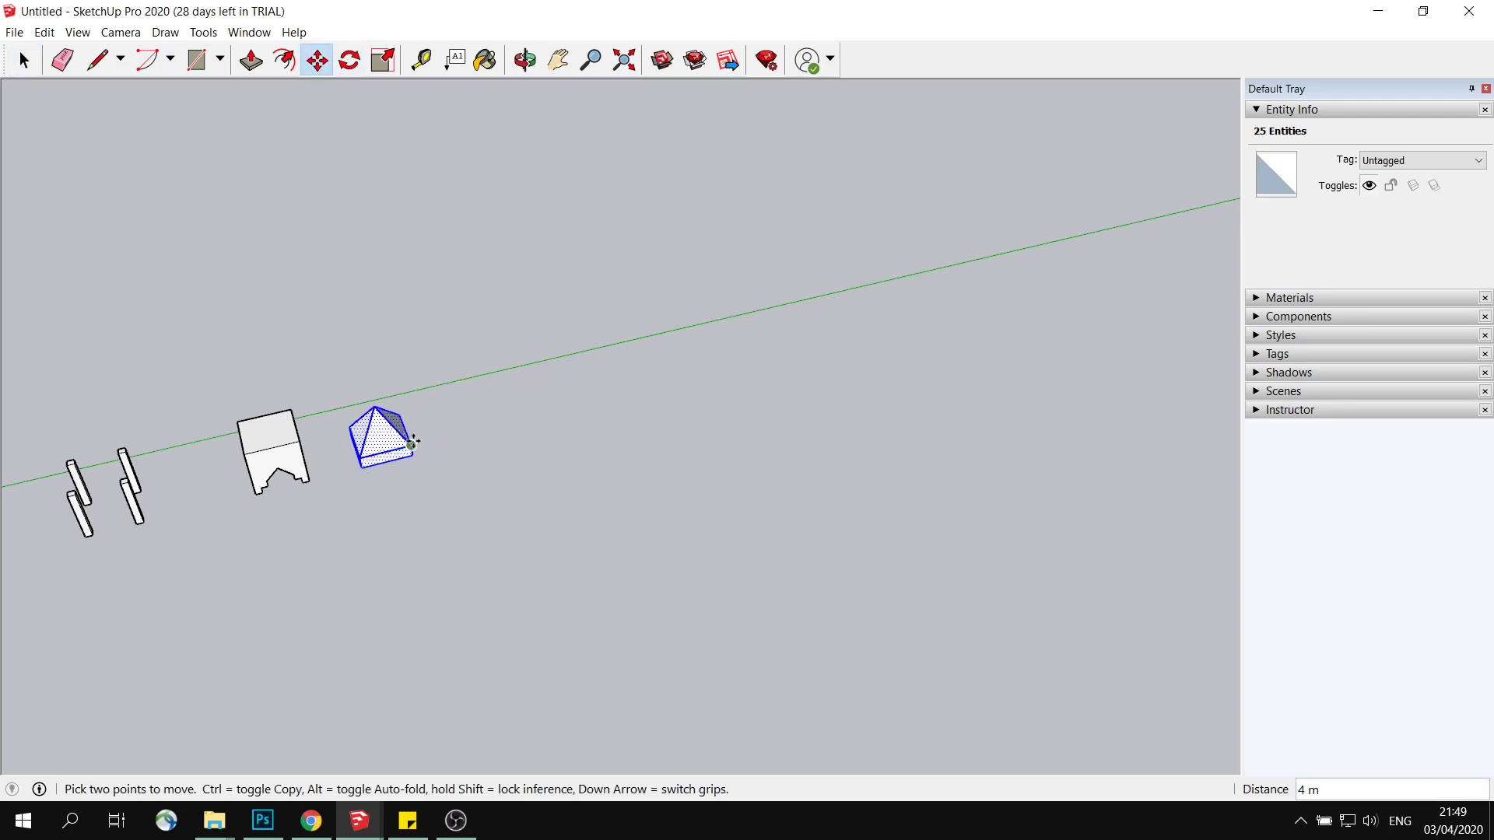
Step: Select all geometry of the first plain cube in the row and make it a group
scroll(432, 433, down, 2)
middle_drag(504, 339, 767, 338)
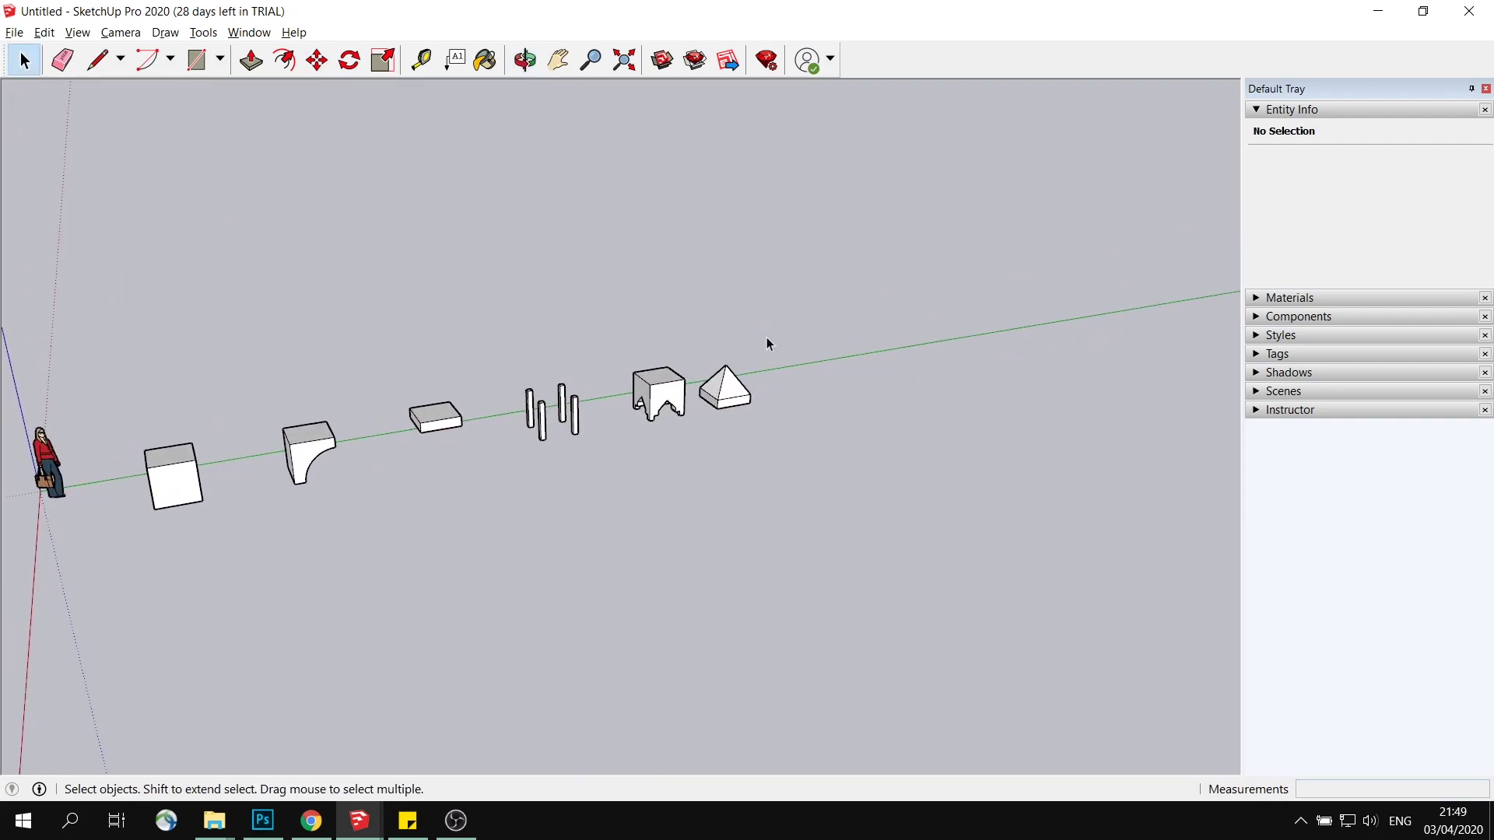
scroll(750, 364, up, 2)
middle_drag(560, 352, 675, 331)
drag(590, 345, 739, 514)
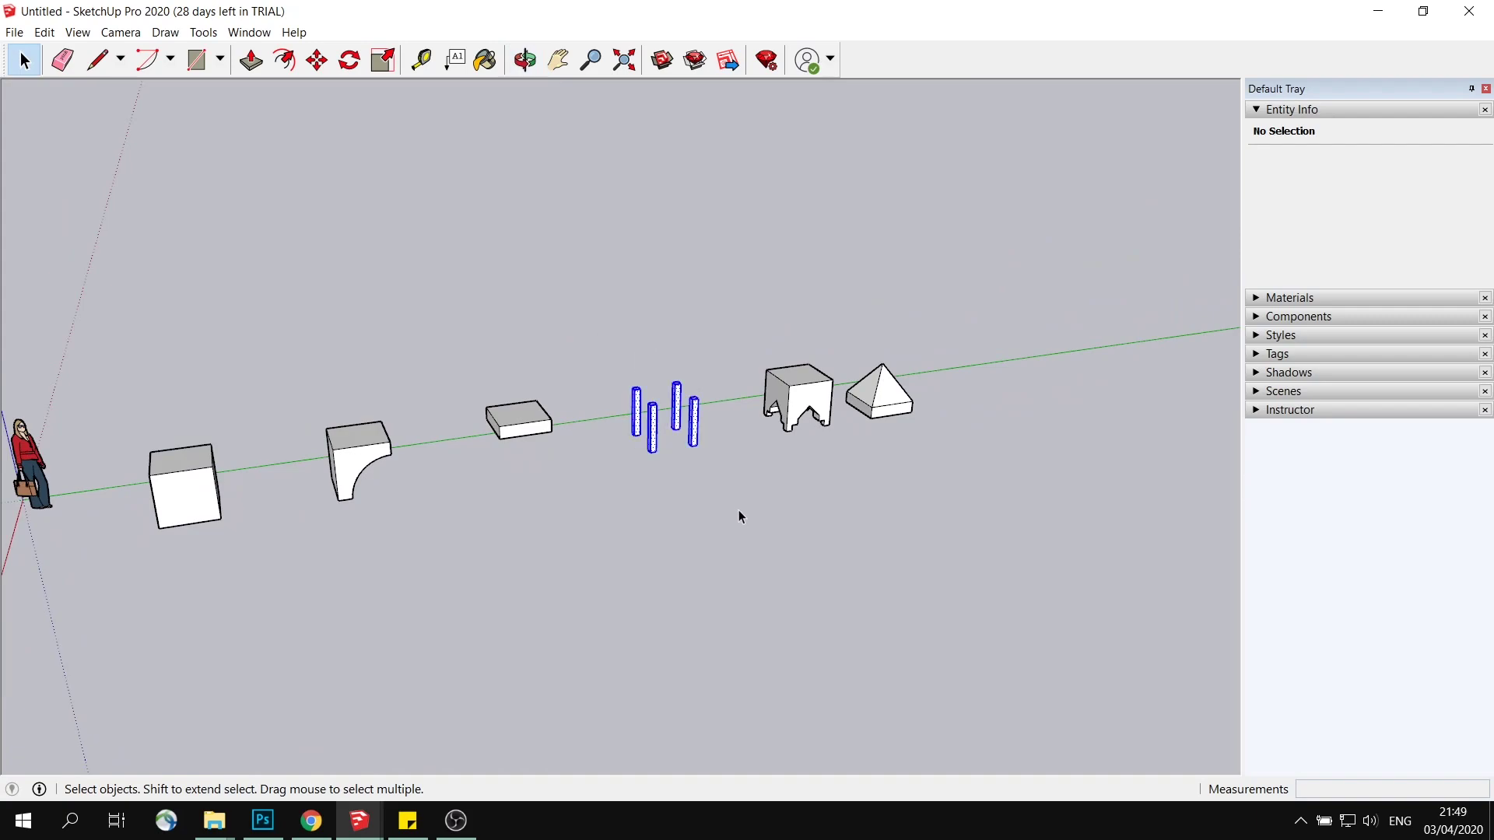
click(626, 330)
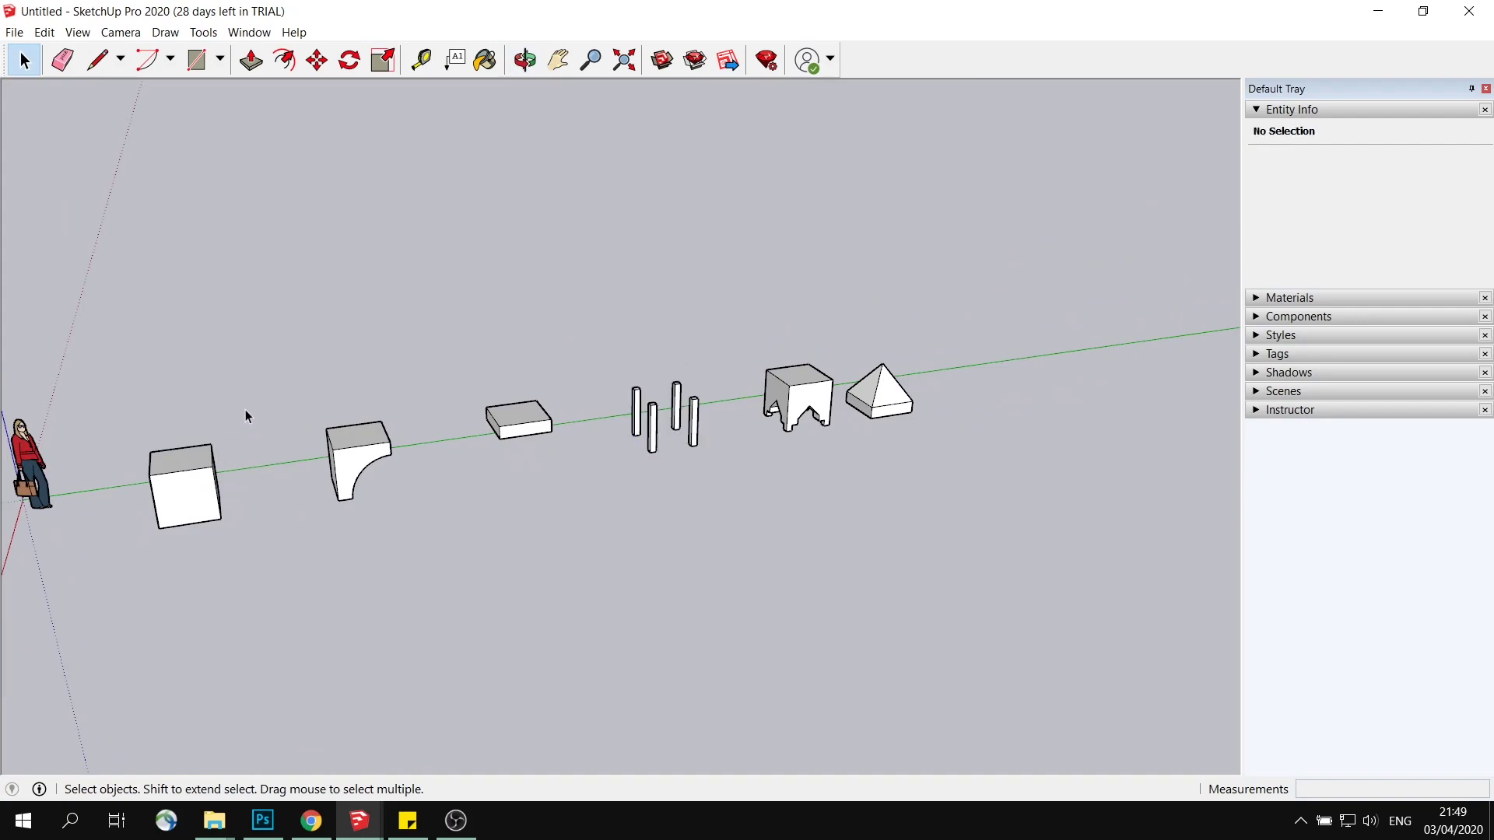
drag(132, 576, 132, 576)
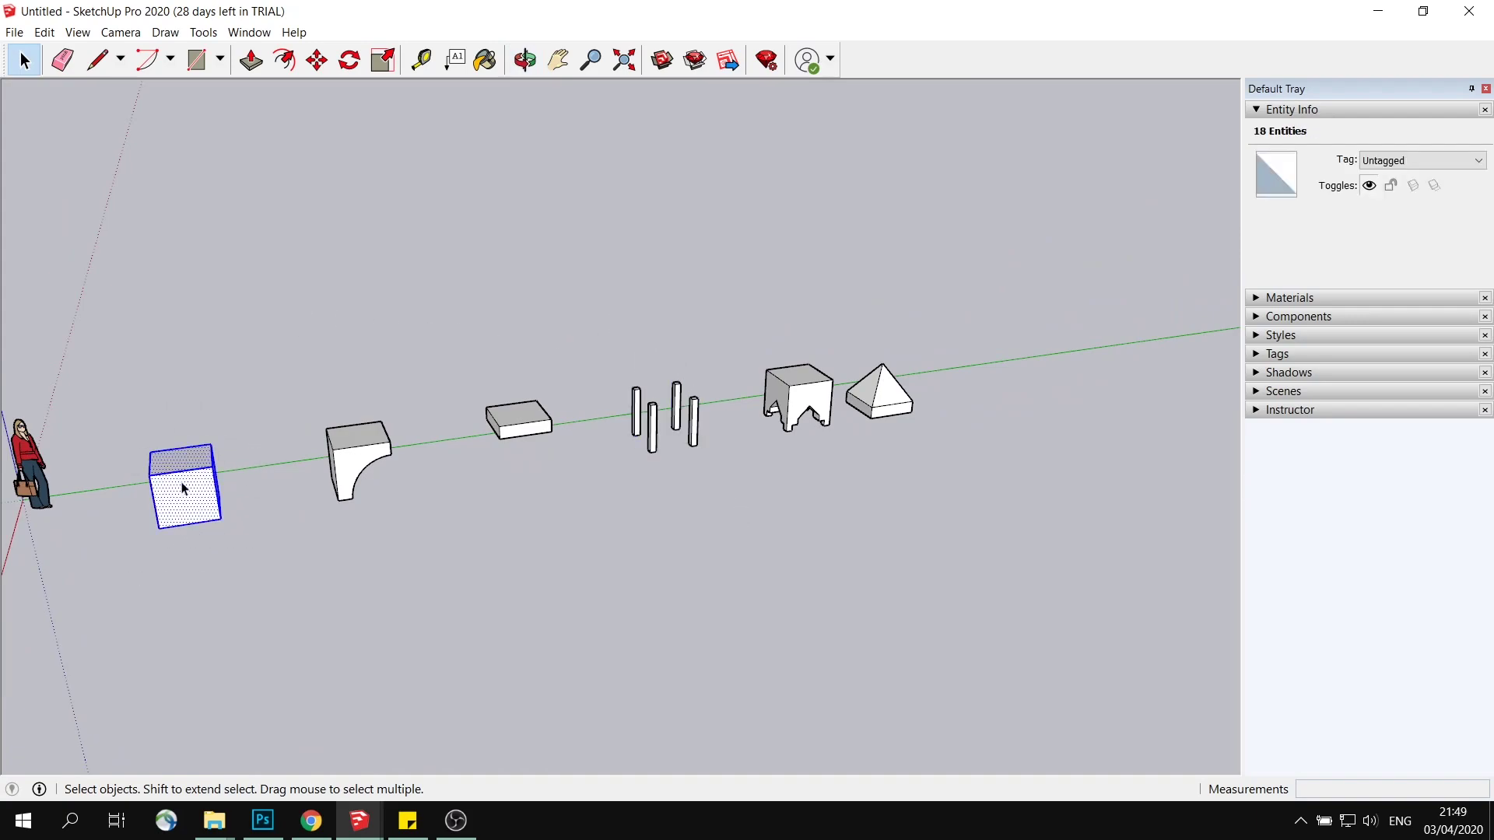
right_click(184, 488)
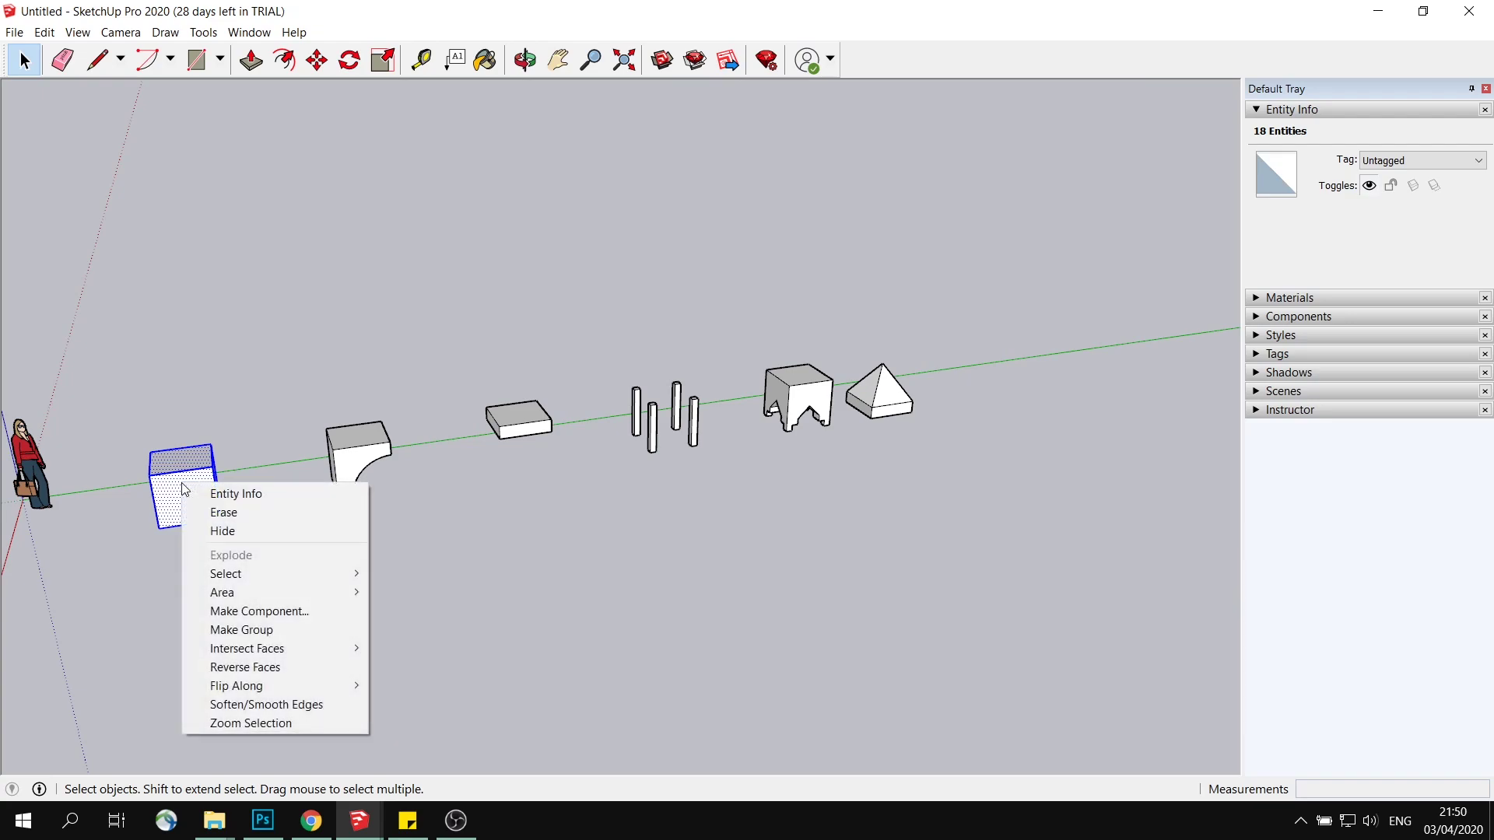
click(277, 631)
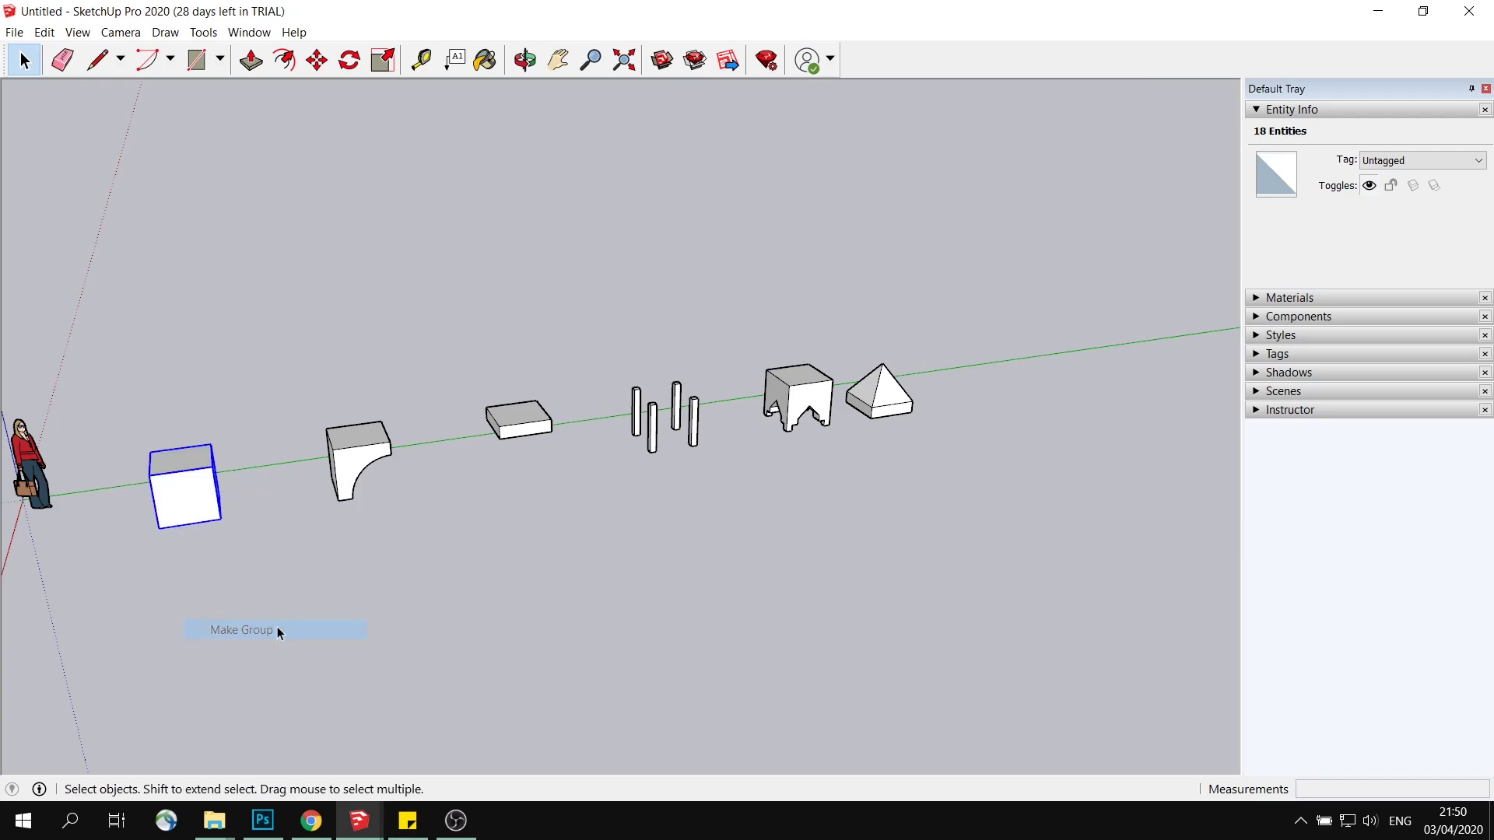
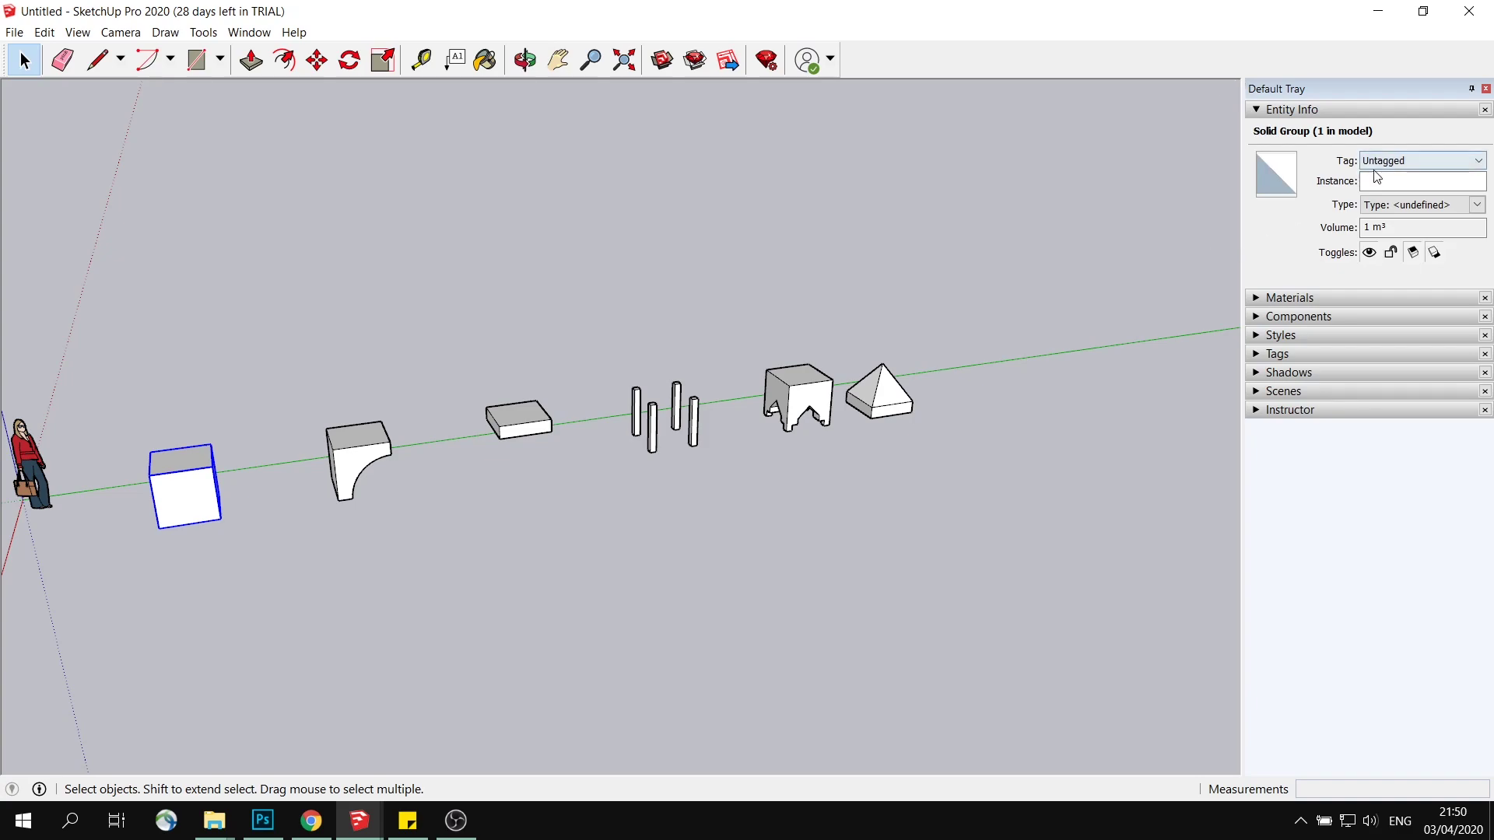
Step: Name the instance of the first plain cube's group model1
click(1382, 180)
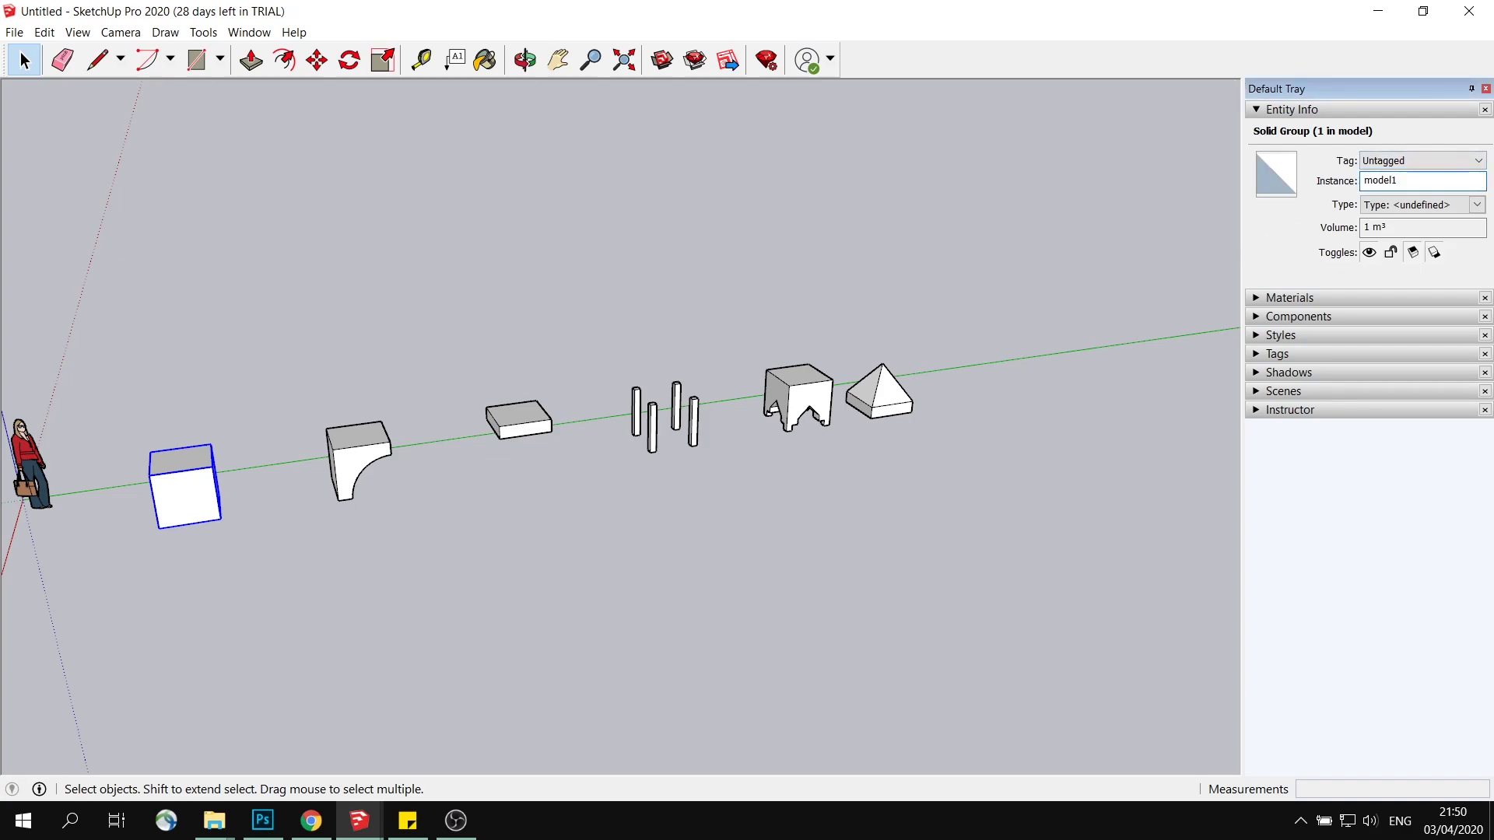
Step: Make the second block with the arch cut-out a group and name its instance bridge1
drag(278, 376, 397, 506)
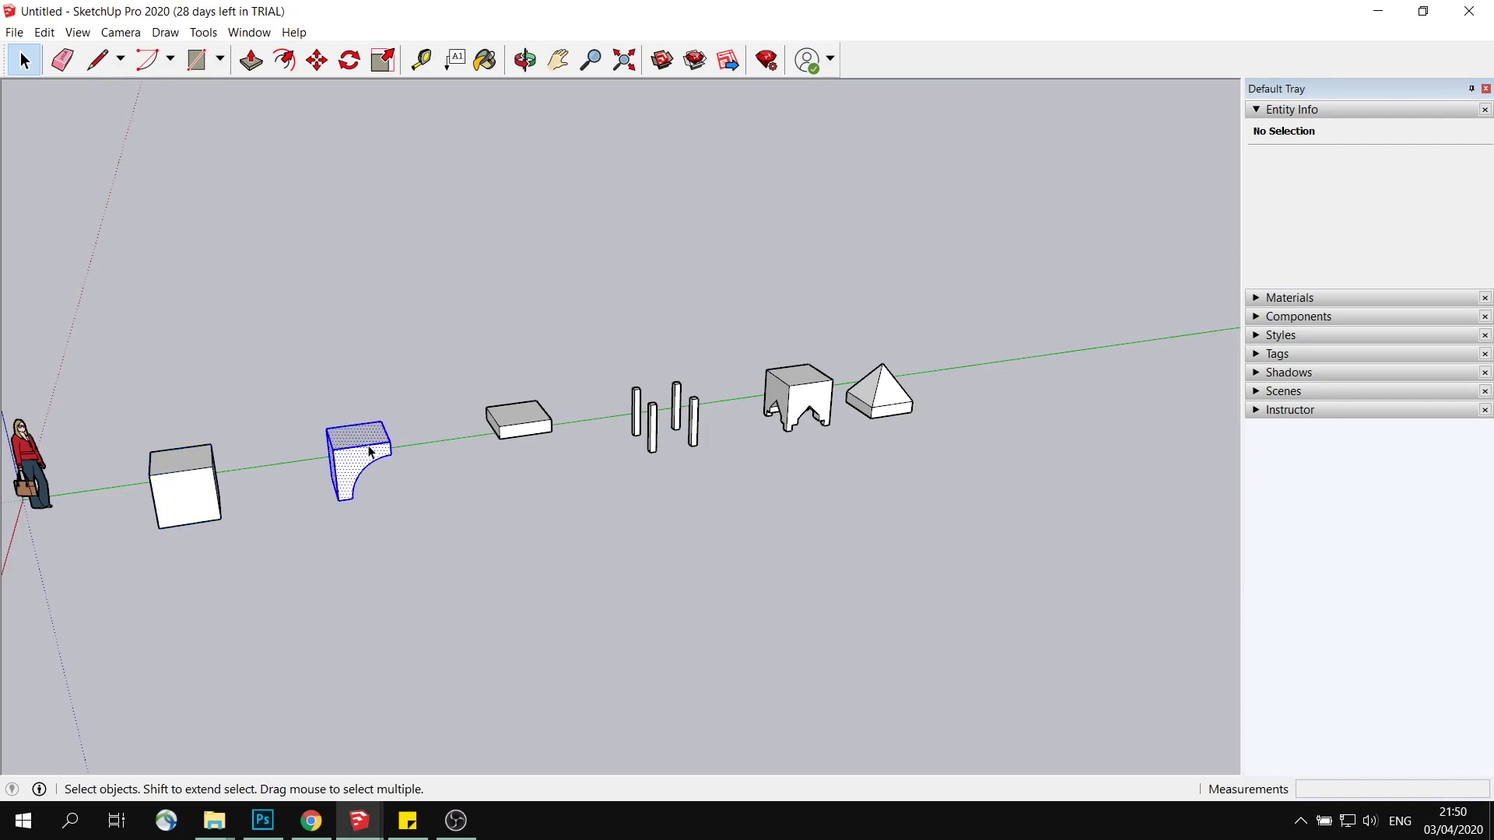
right_click(362, 451)
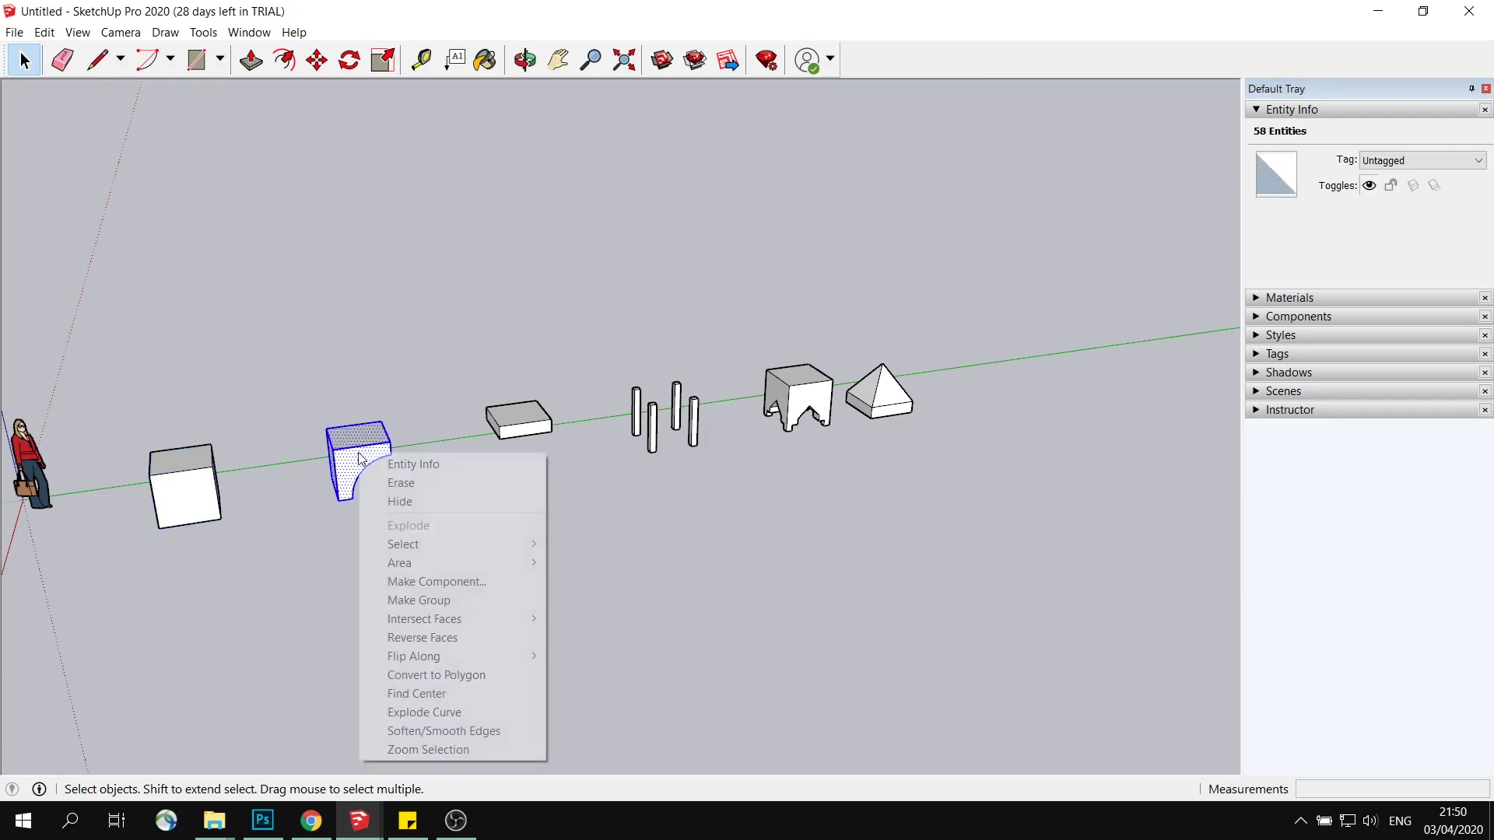
click(459, 600)
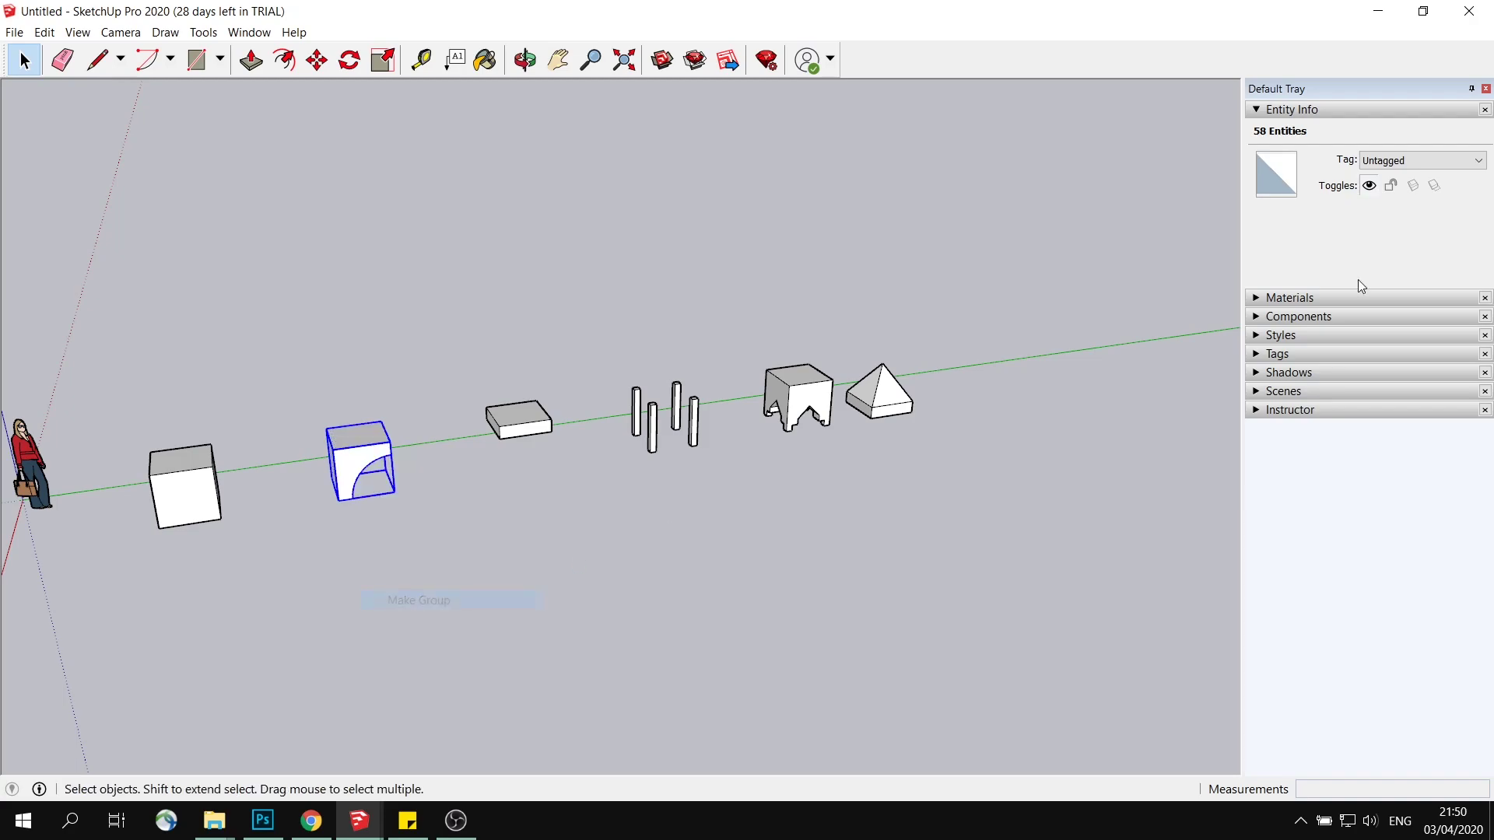
click(1400, 181)
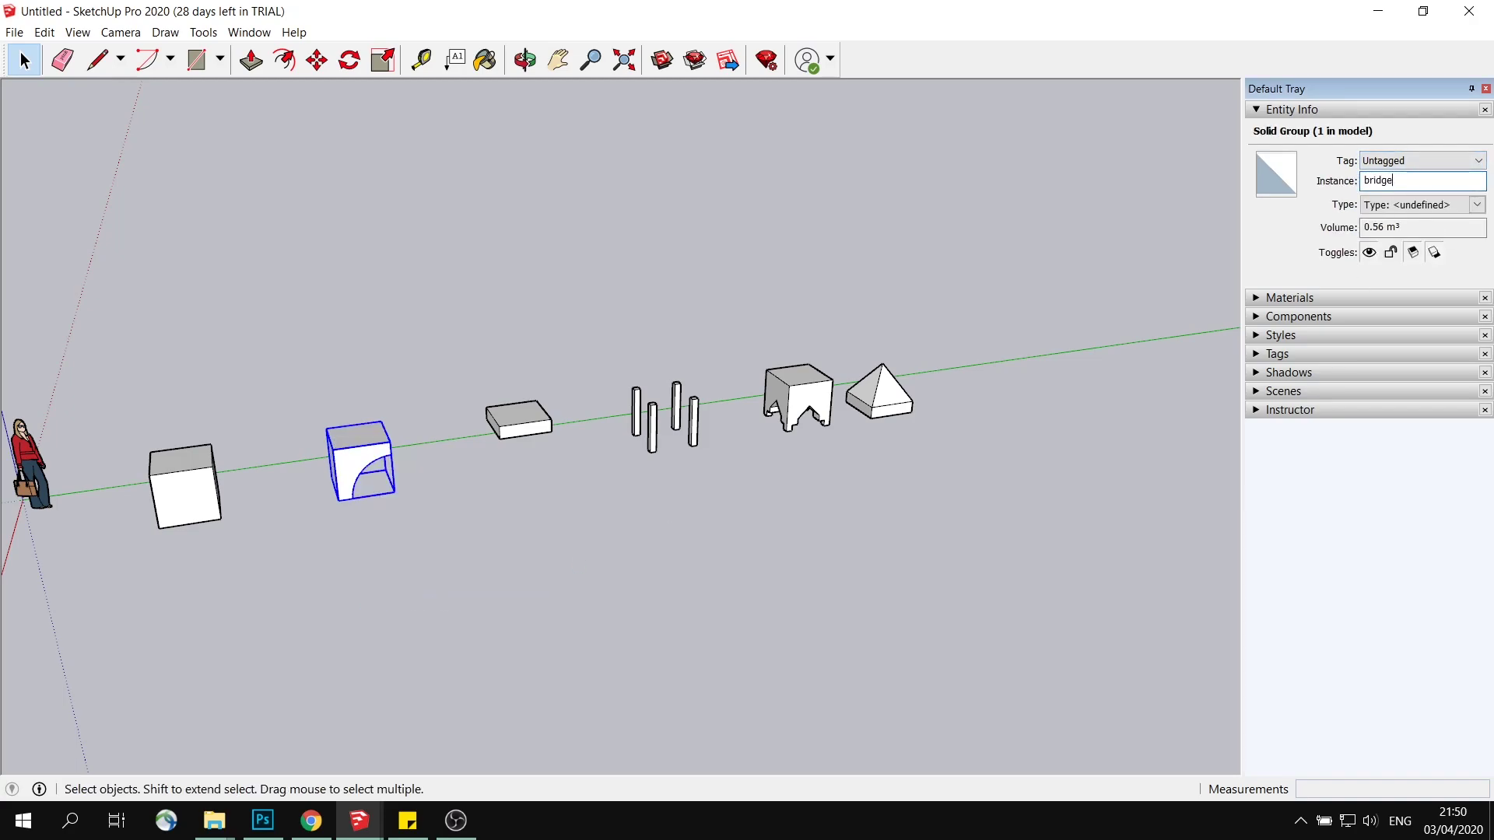
click(620, 499)
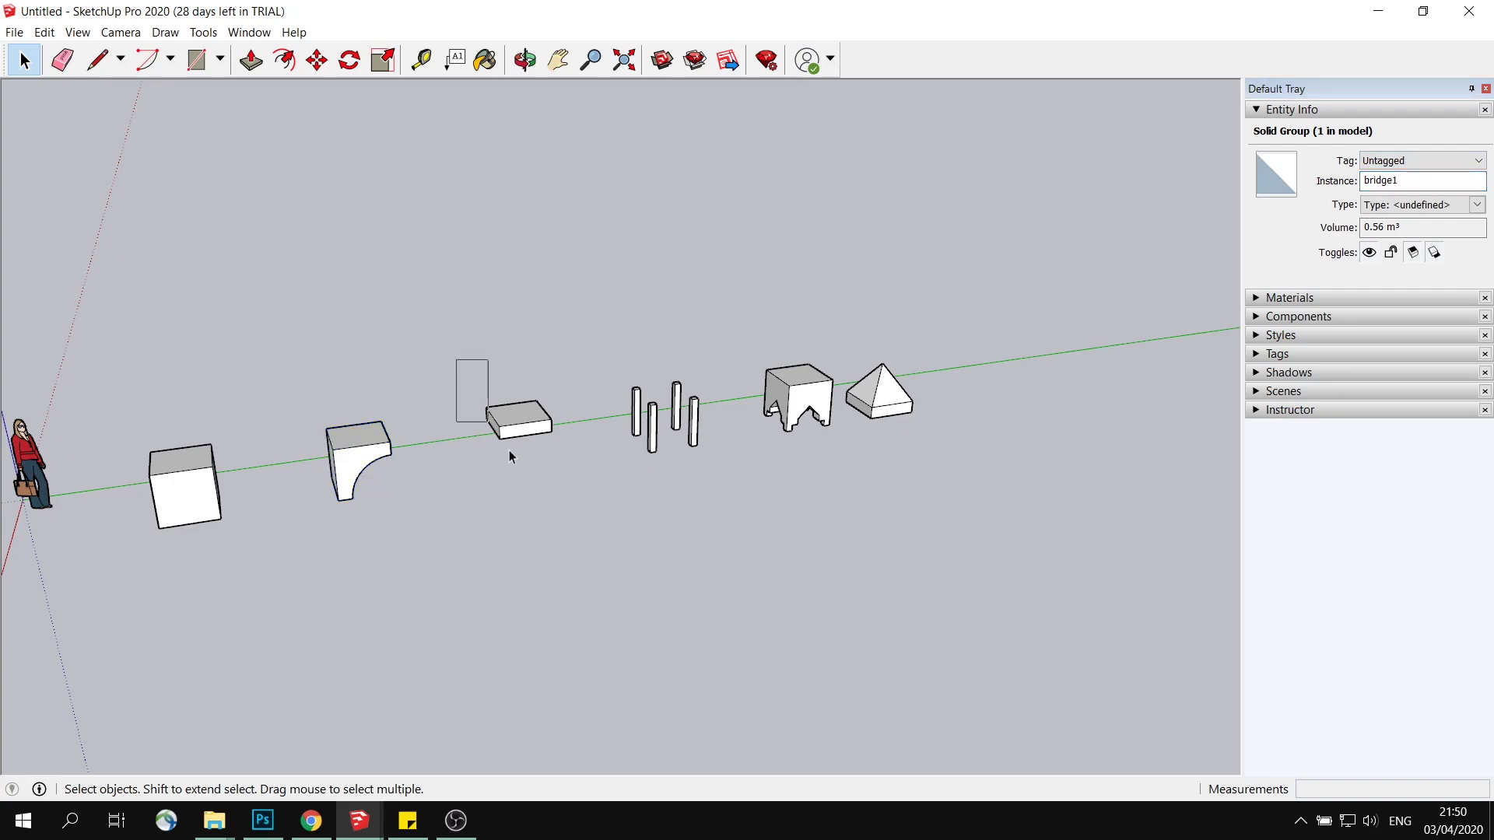
Step: Make the flat slab a group and give it an instance name beginning with bridge
triple_click(518, 421)
right_click(522, 425)
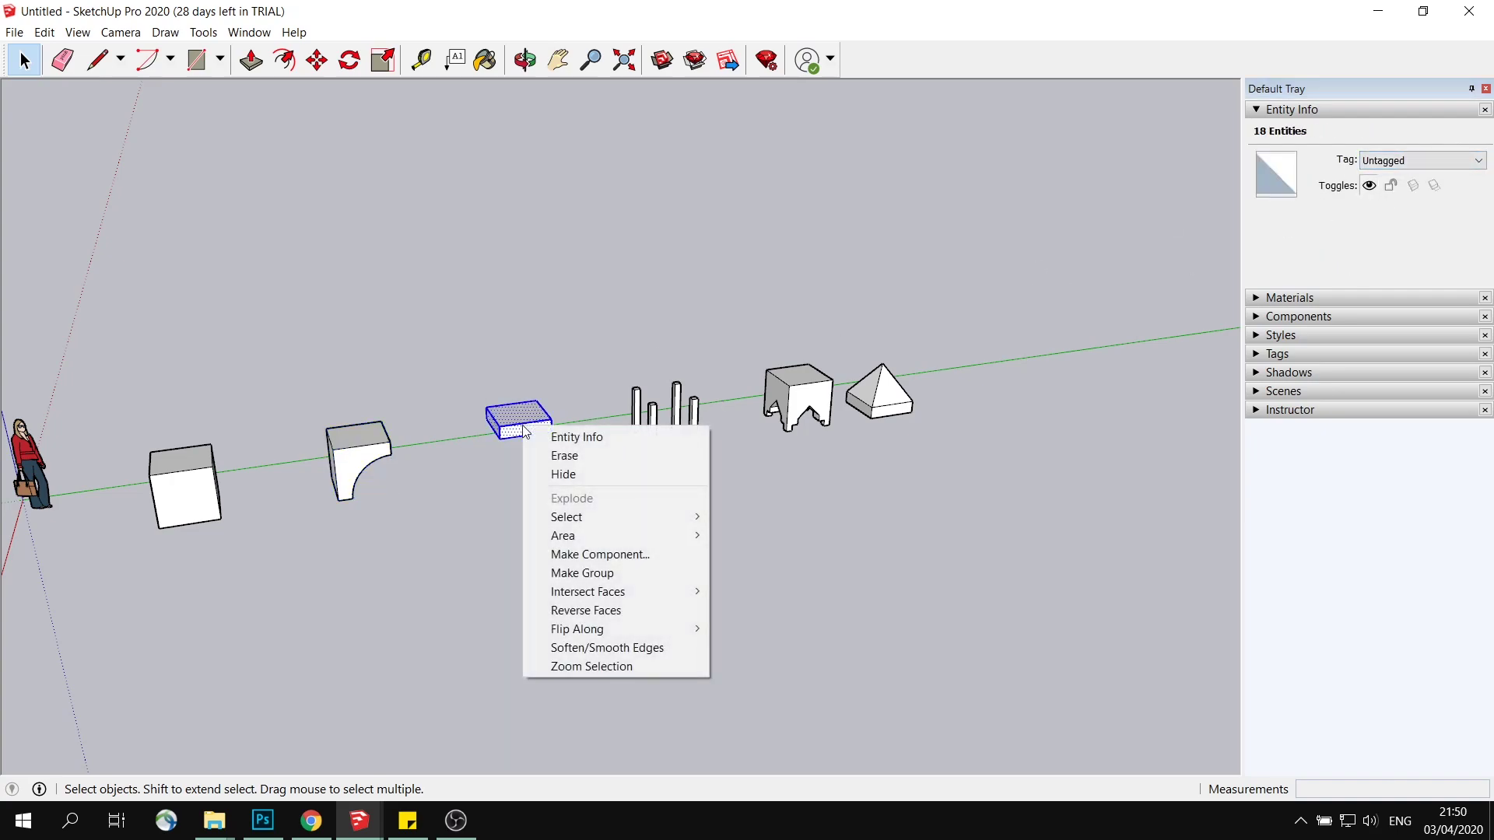
click(612, 576)
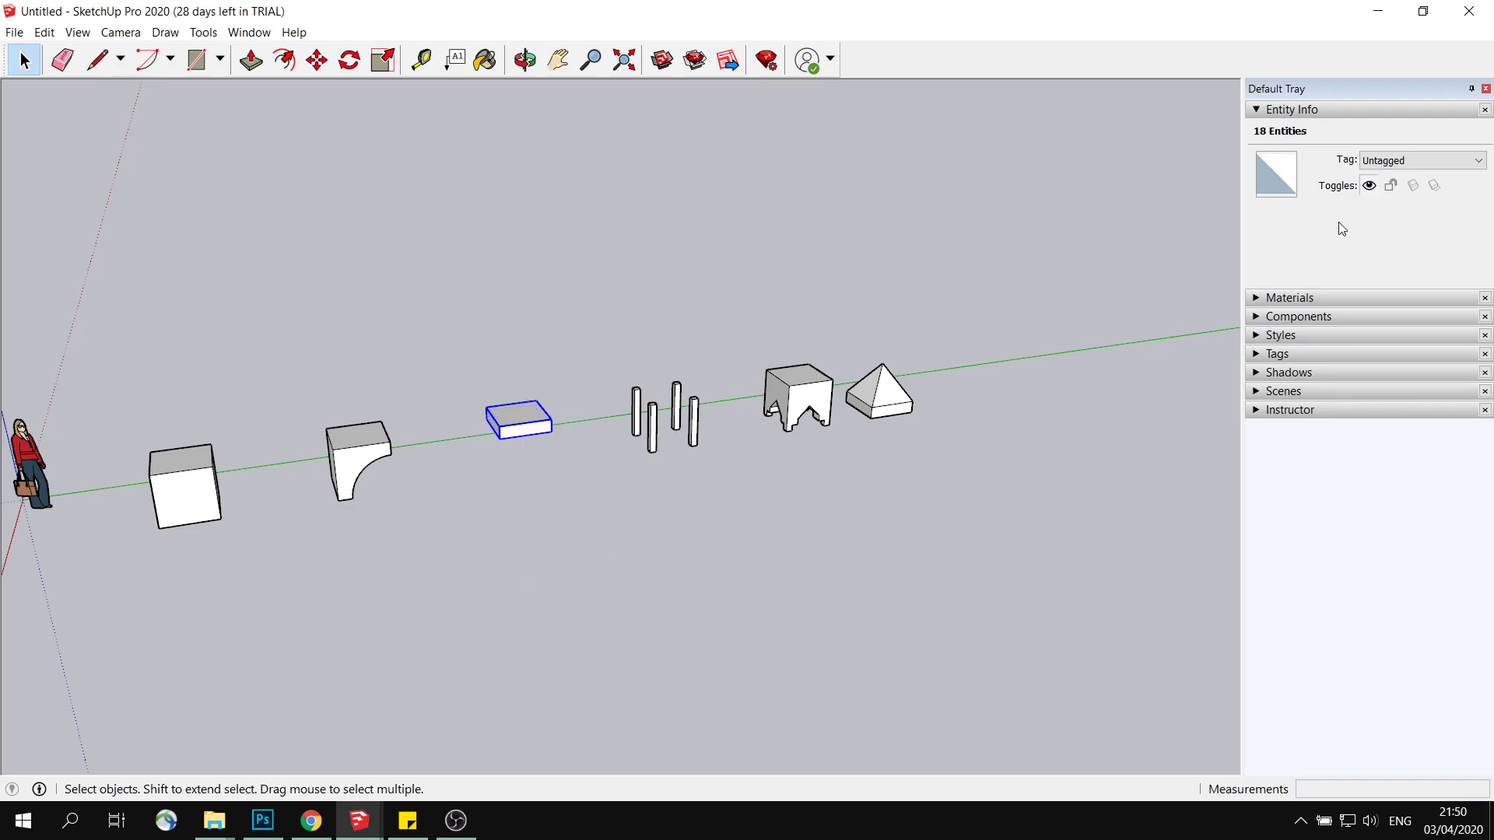
click(1400, 180)
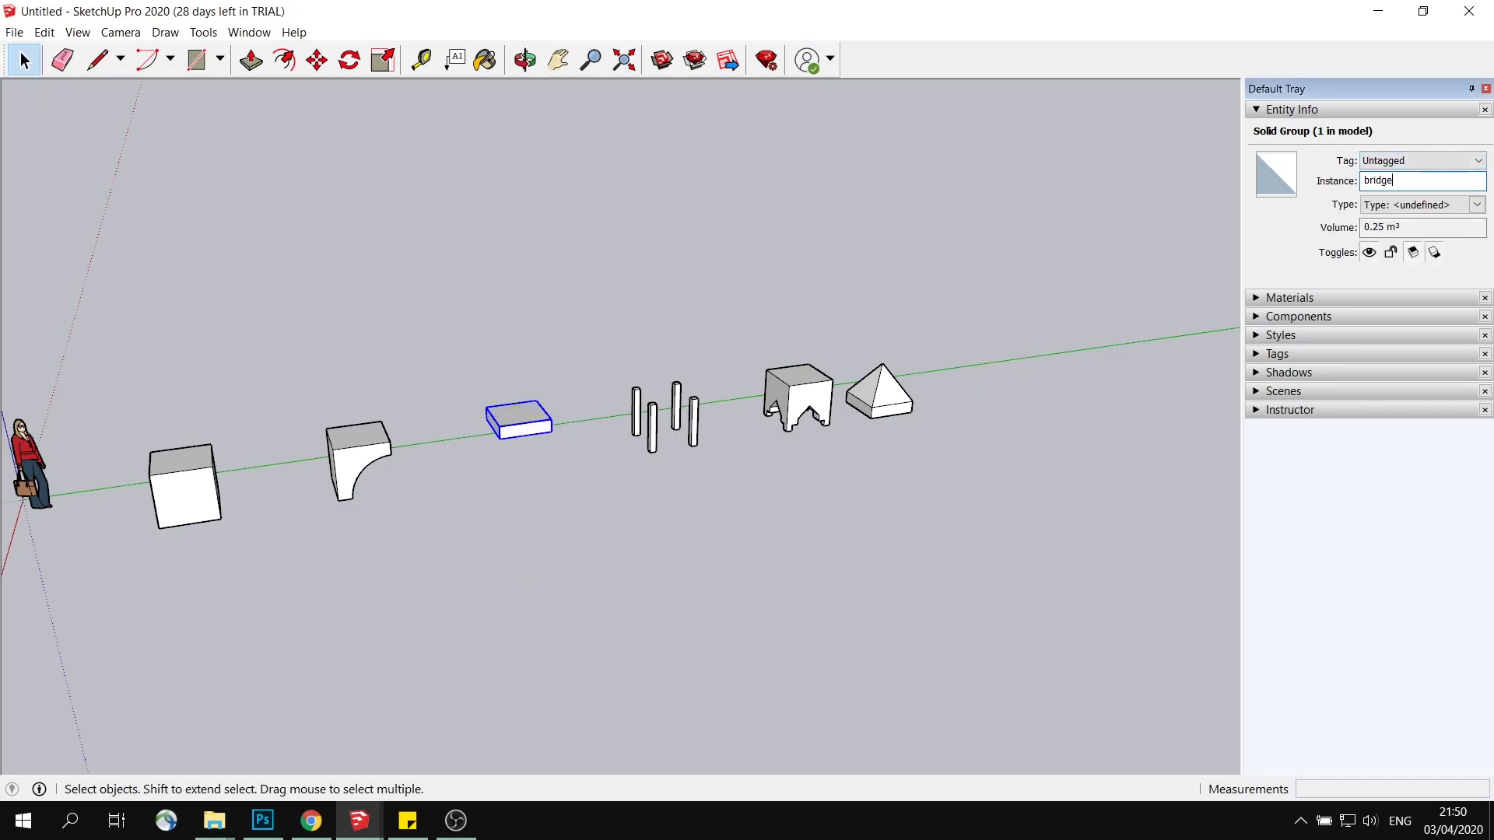
Step: Make the four thin columns one group and name its instance collumns
drag(600, 340, 719, 525)
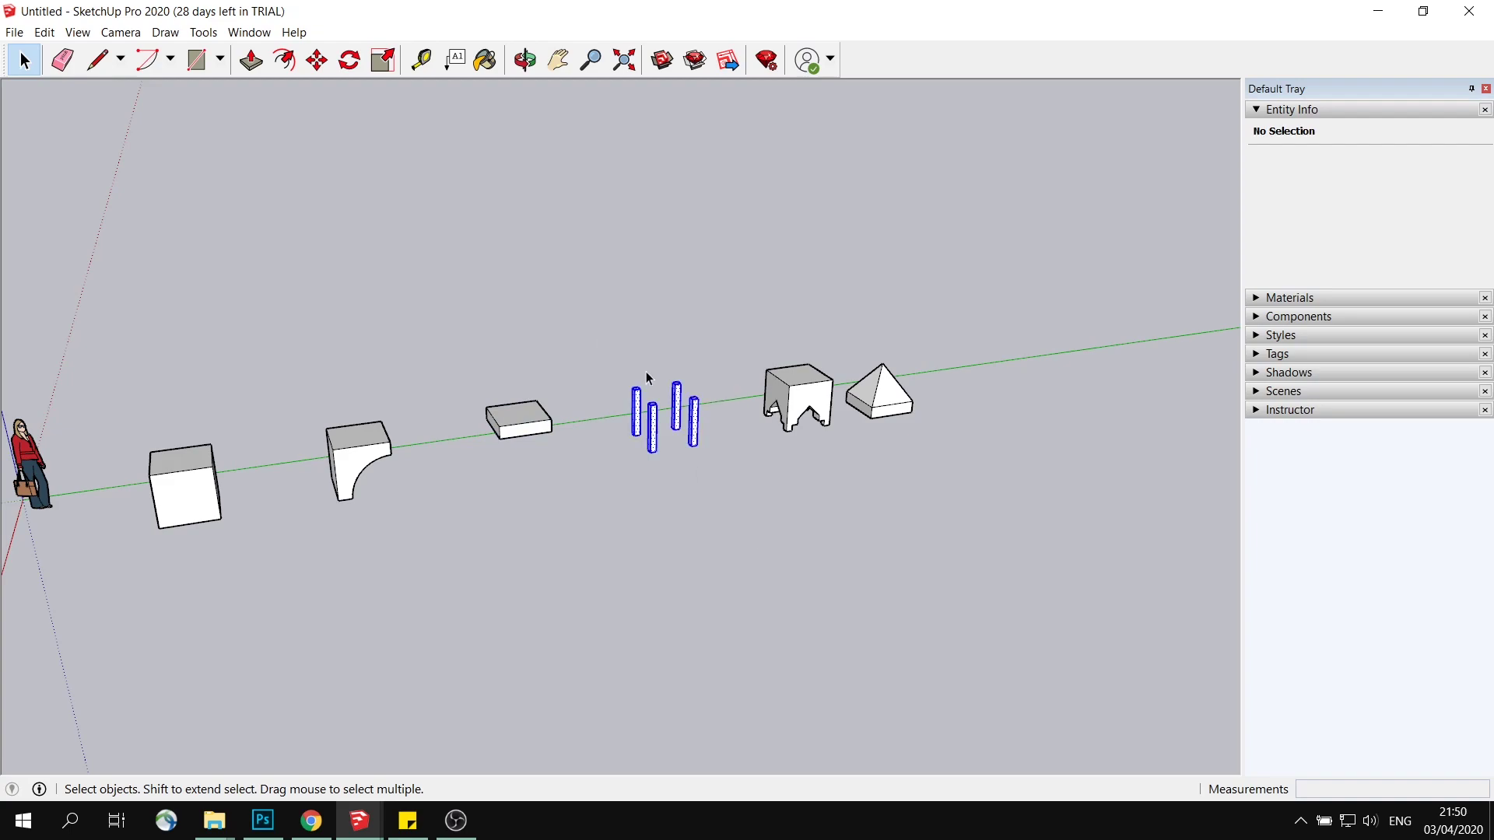
right_click(652, 430)
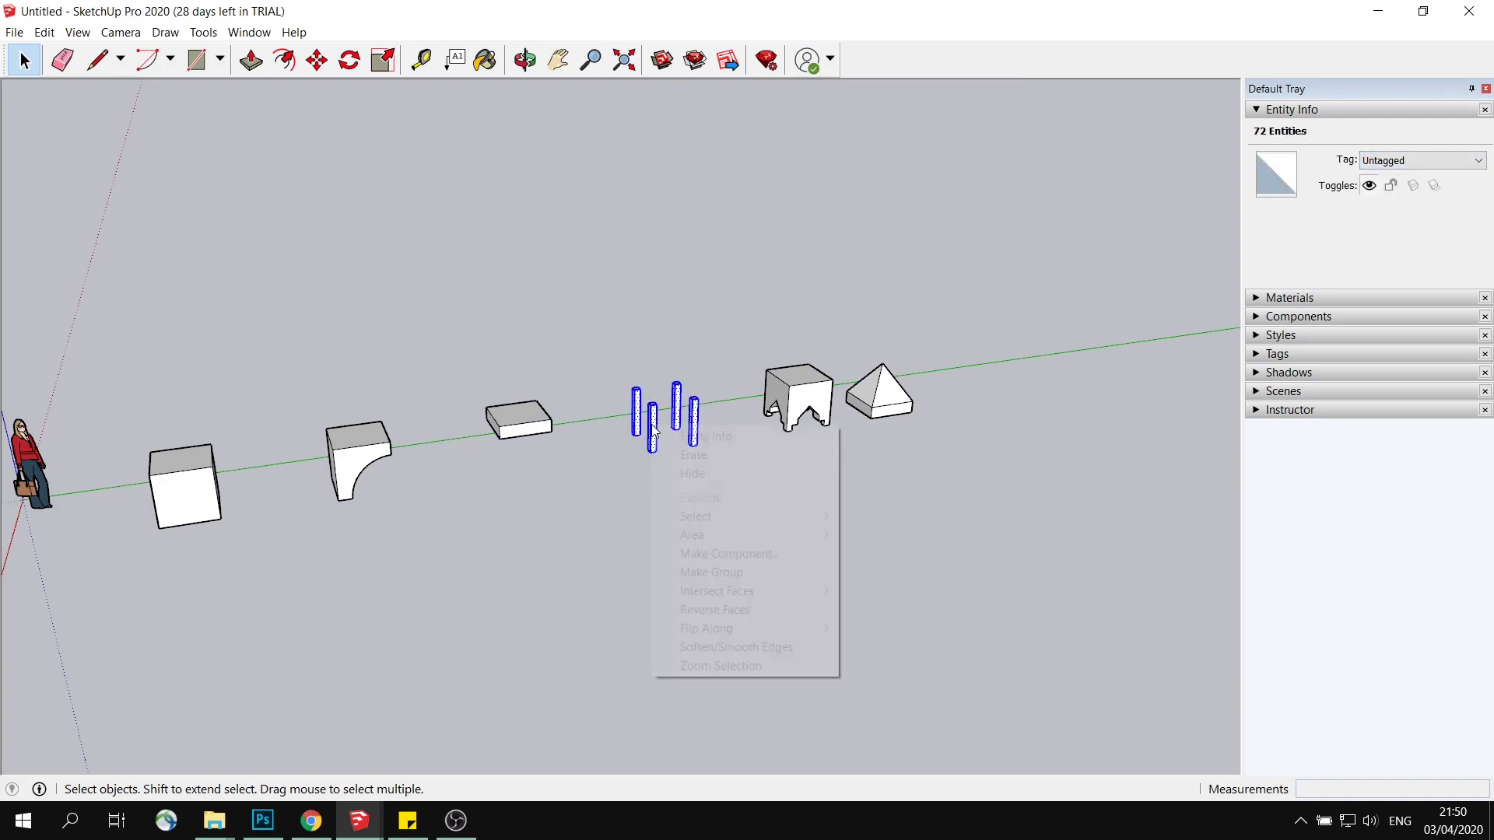
click(758, 573)
click(1405, 182)
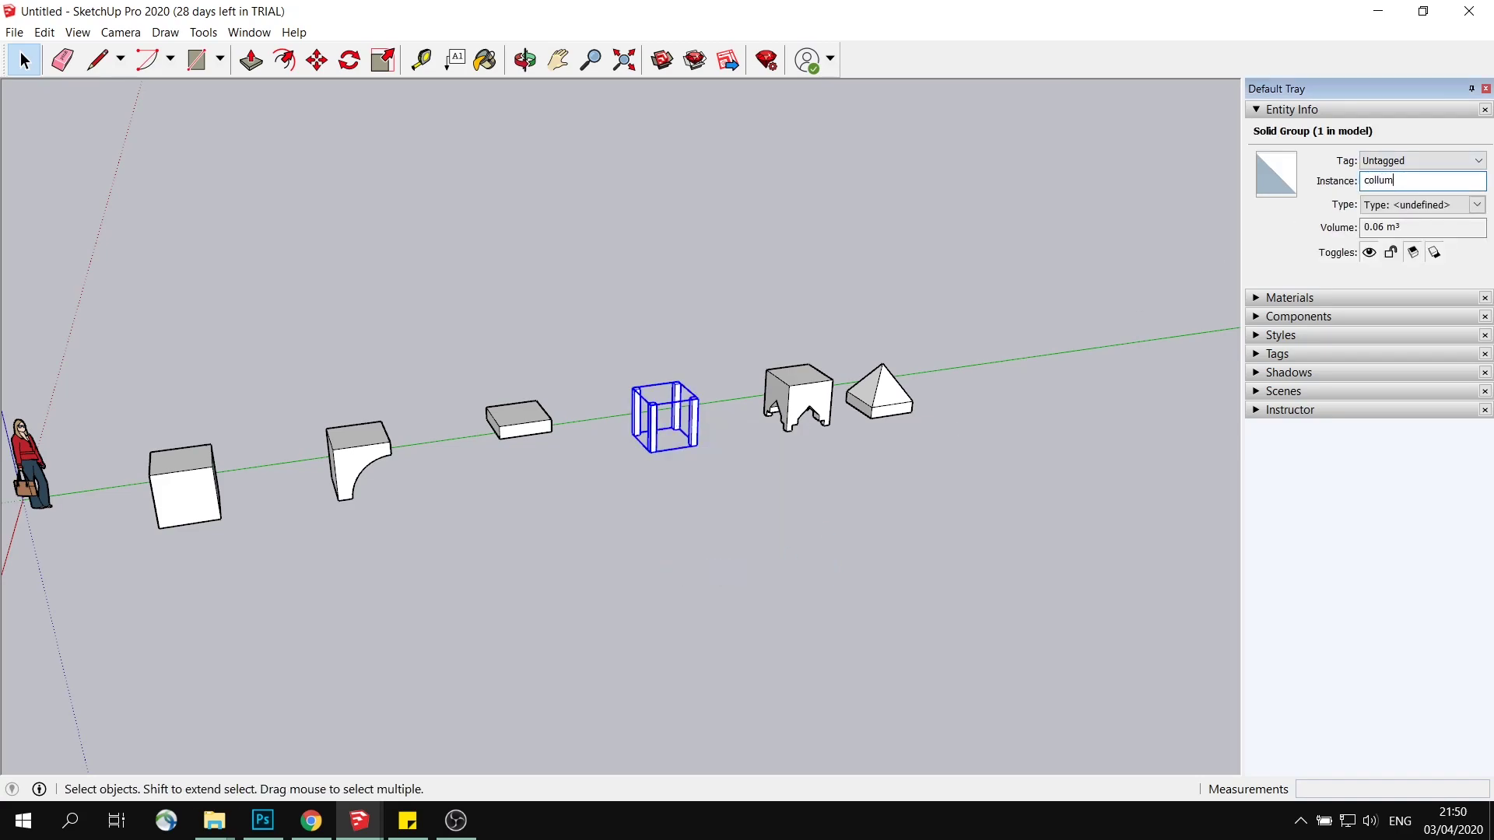
click(913, 494)
Step: Make the fifth block with the cut-outs on its sides a group and name its instance dome1
drag(733, 324, 838, 437)
shift+middle_drag(878, 403, 764, 438)
right_click(691, 436)
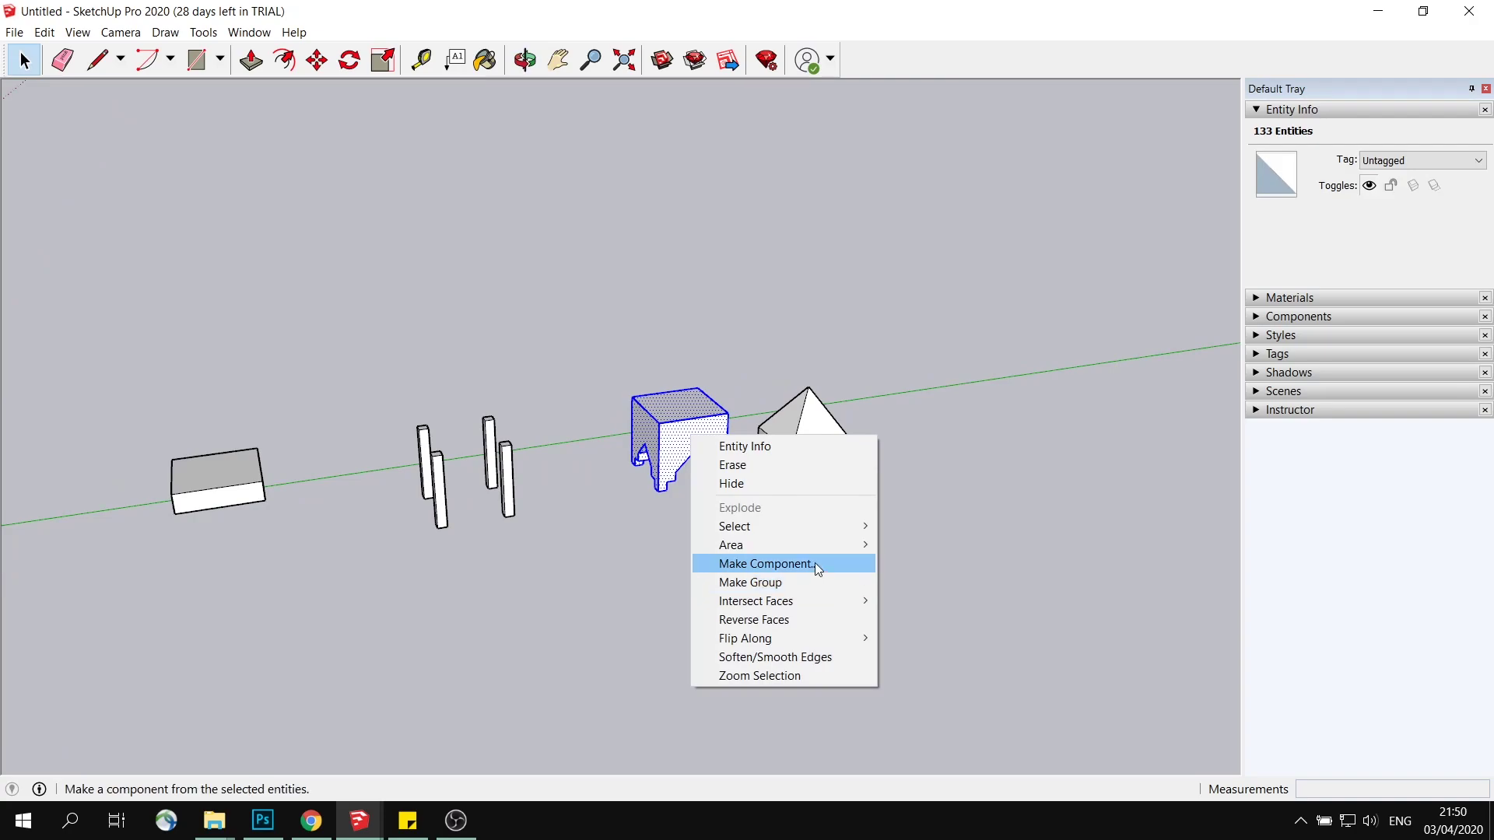
click(813, 582)
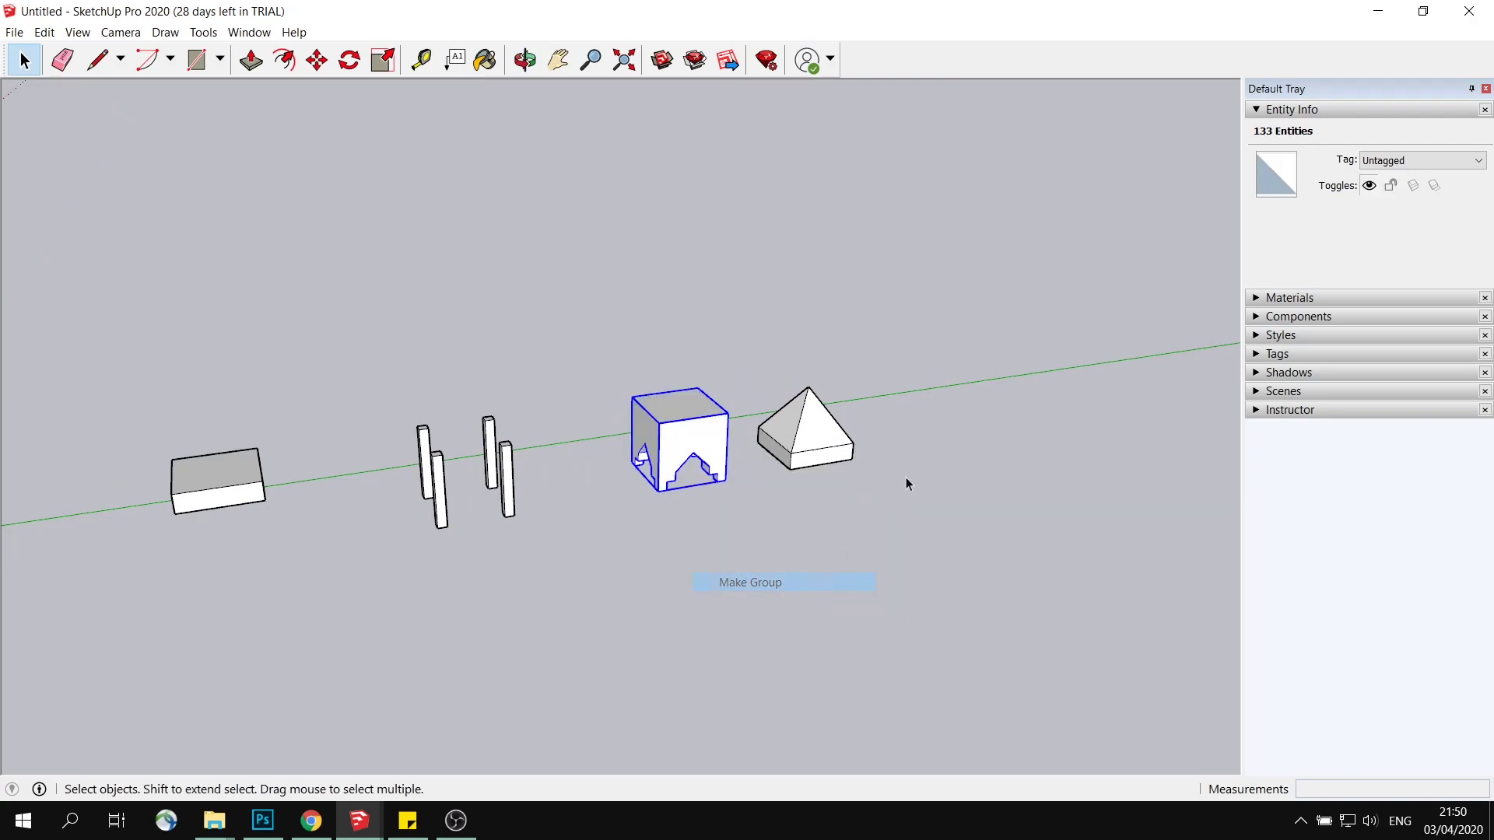
click(1401, 184)
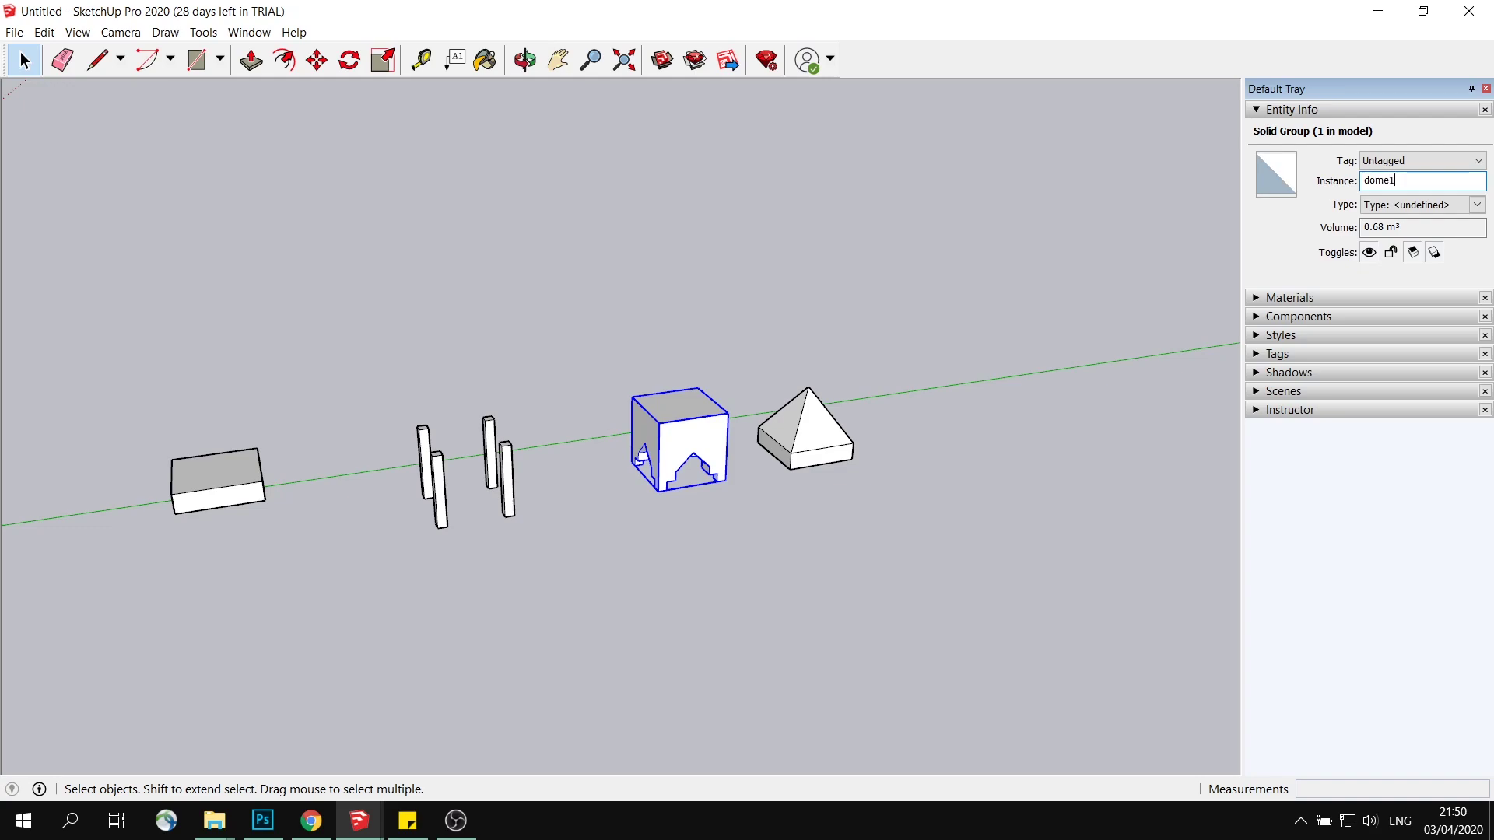
Step: Make the pyramid-topped box a group and give it the instance name dome
triple_click(810, 437)
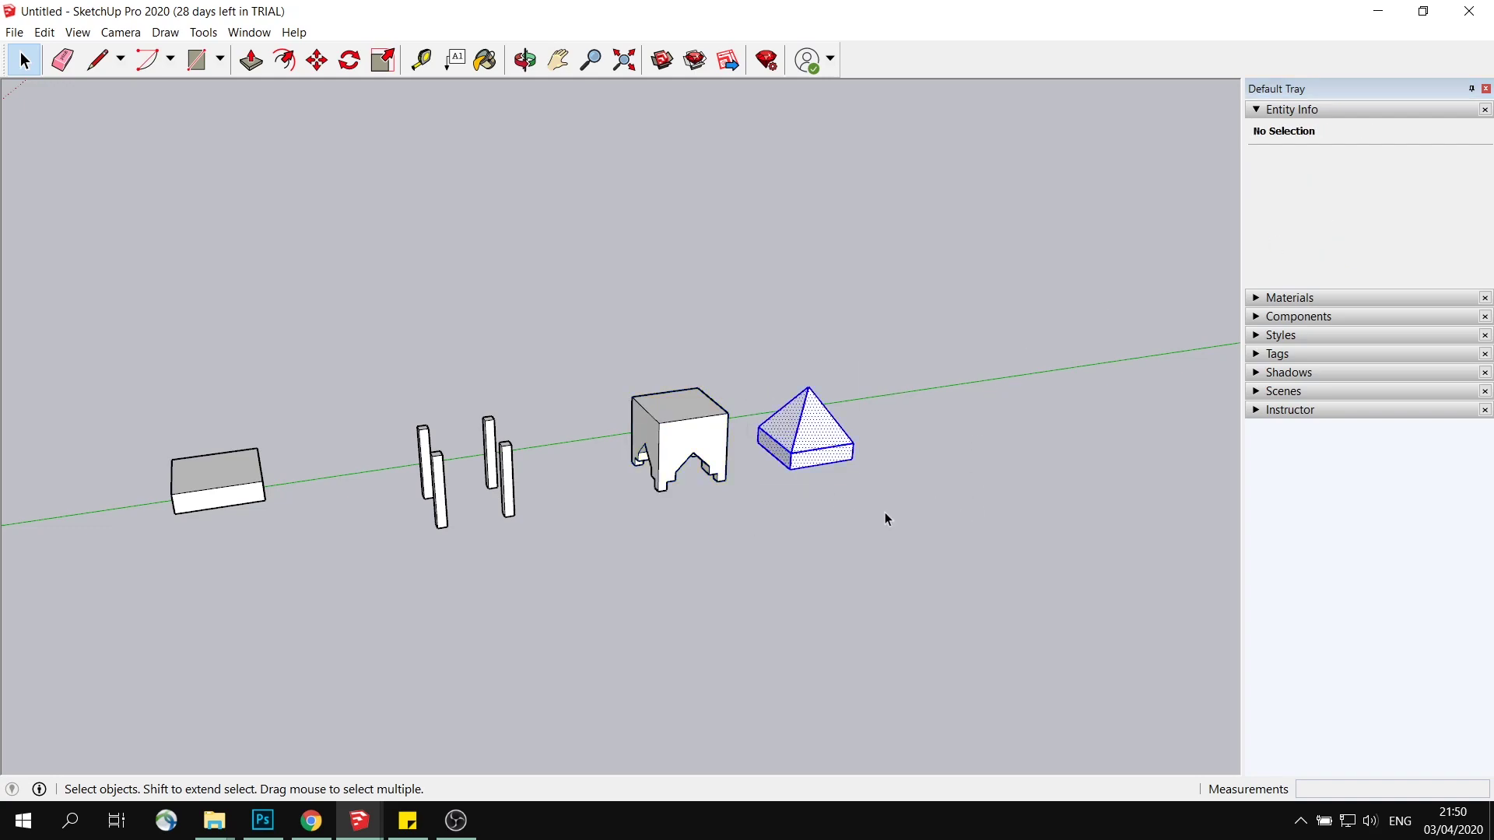
right_click(801, 432)
click(892, 576)
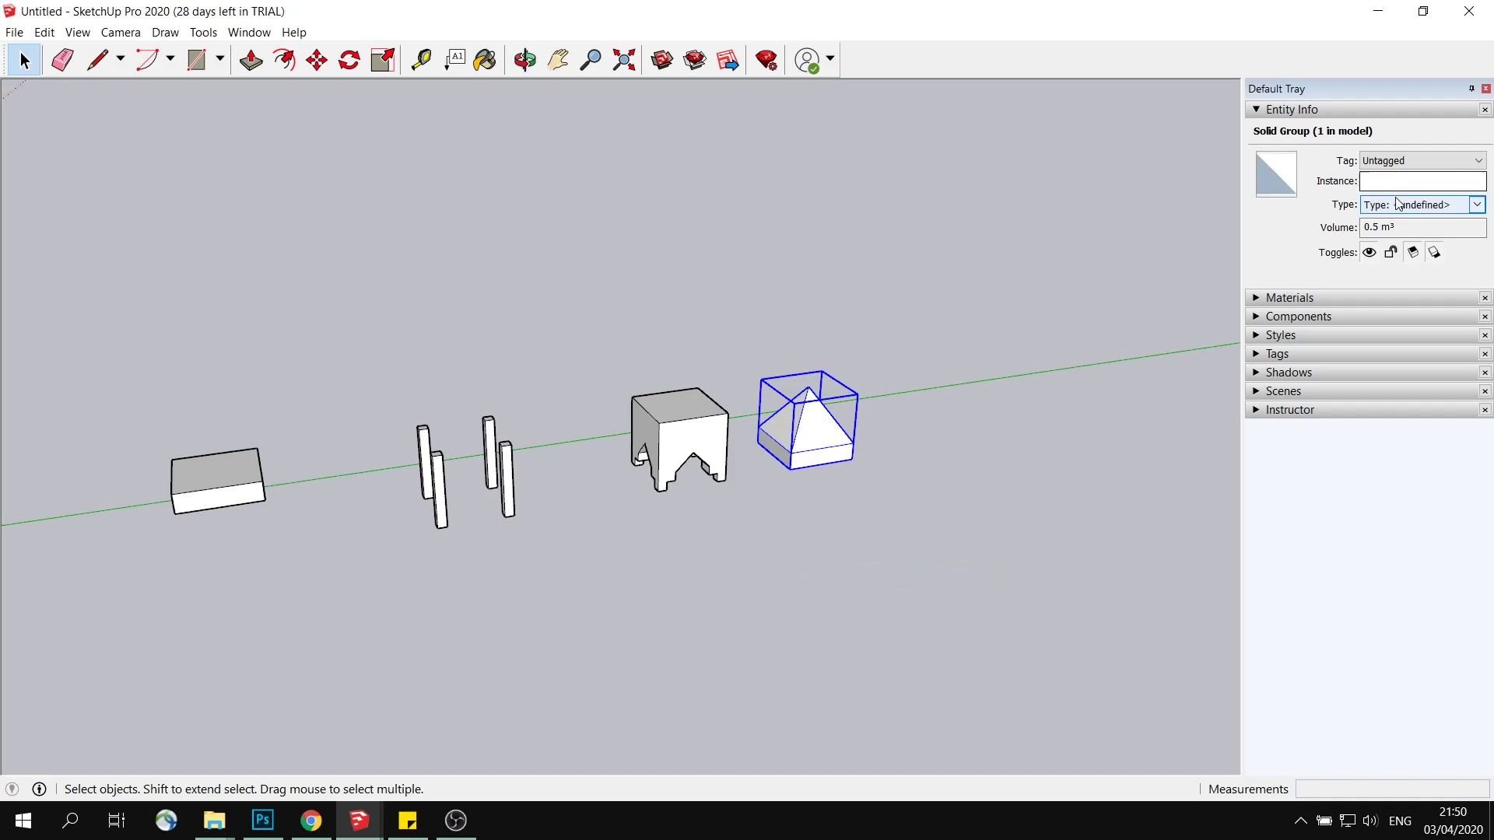
click(1393, 184)
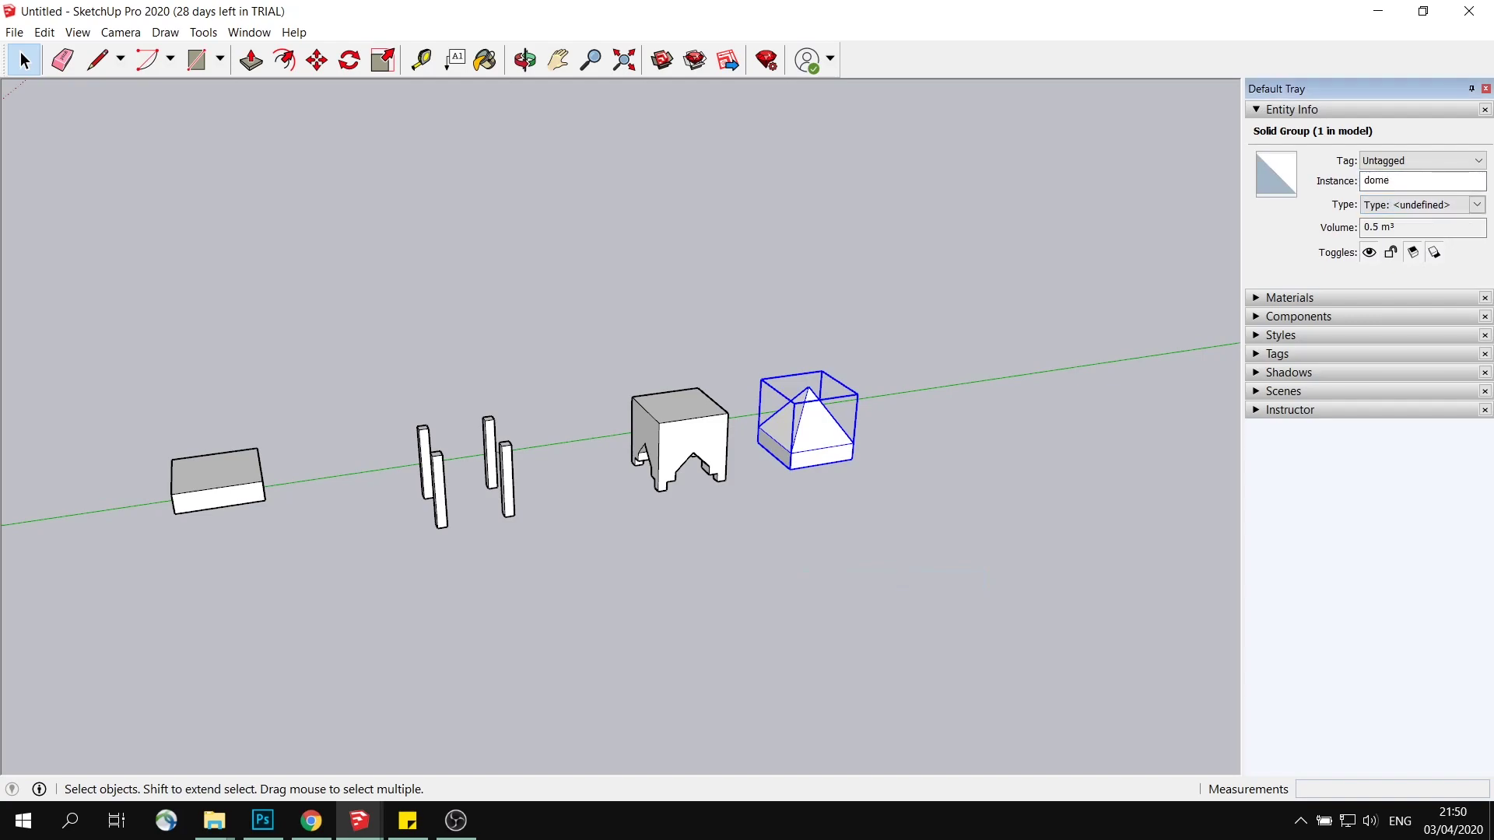
click(965, 376)
Step: Select the groups along the row one by one, back to the first cube, to check their instance names
scroll(829, 441, down, 2)
middle_drag(830, 440, 770, 442)
scroll(831, 463, down, 3)
scroll(767, 443, up, 2)
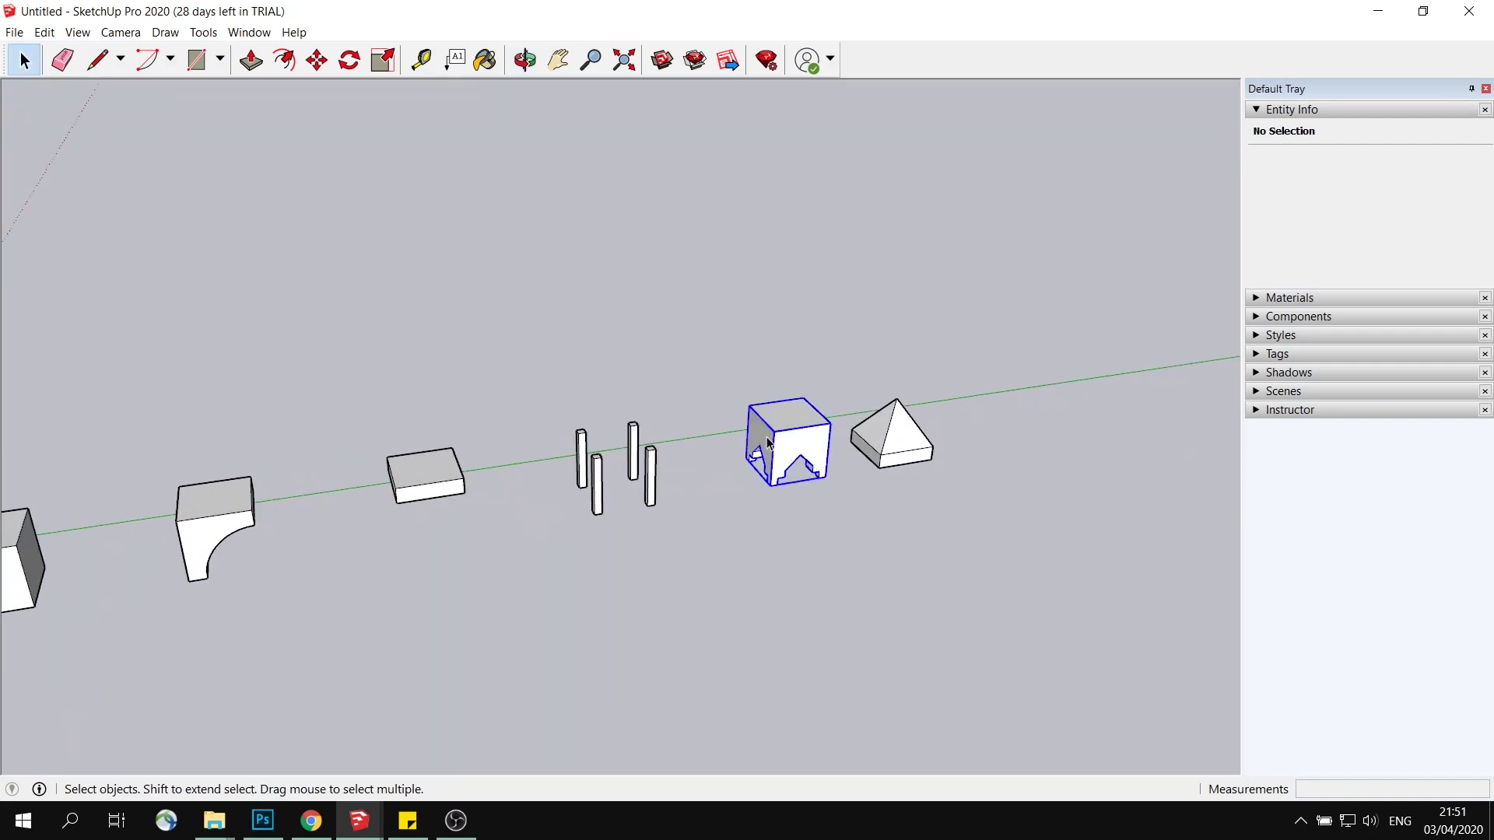
click(651, 467)
click(424, 474)
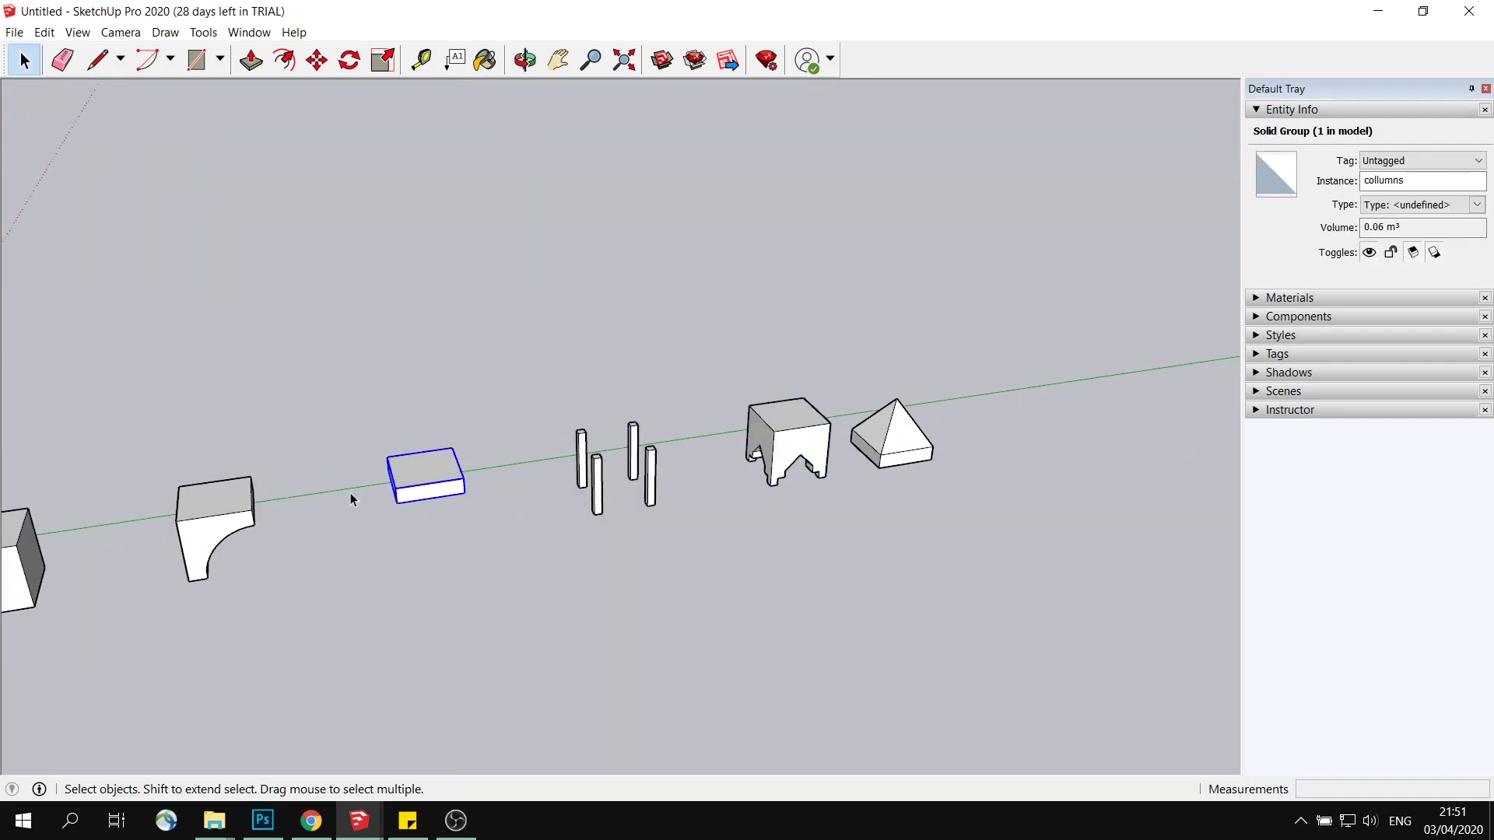
click(217, 517)
shift+middle_drag(323, 491, 419, 472)
scroll(557, 476, down, 2)
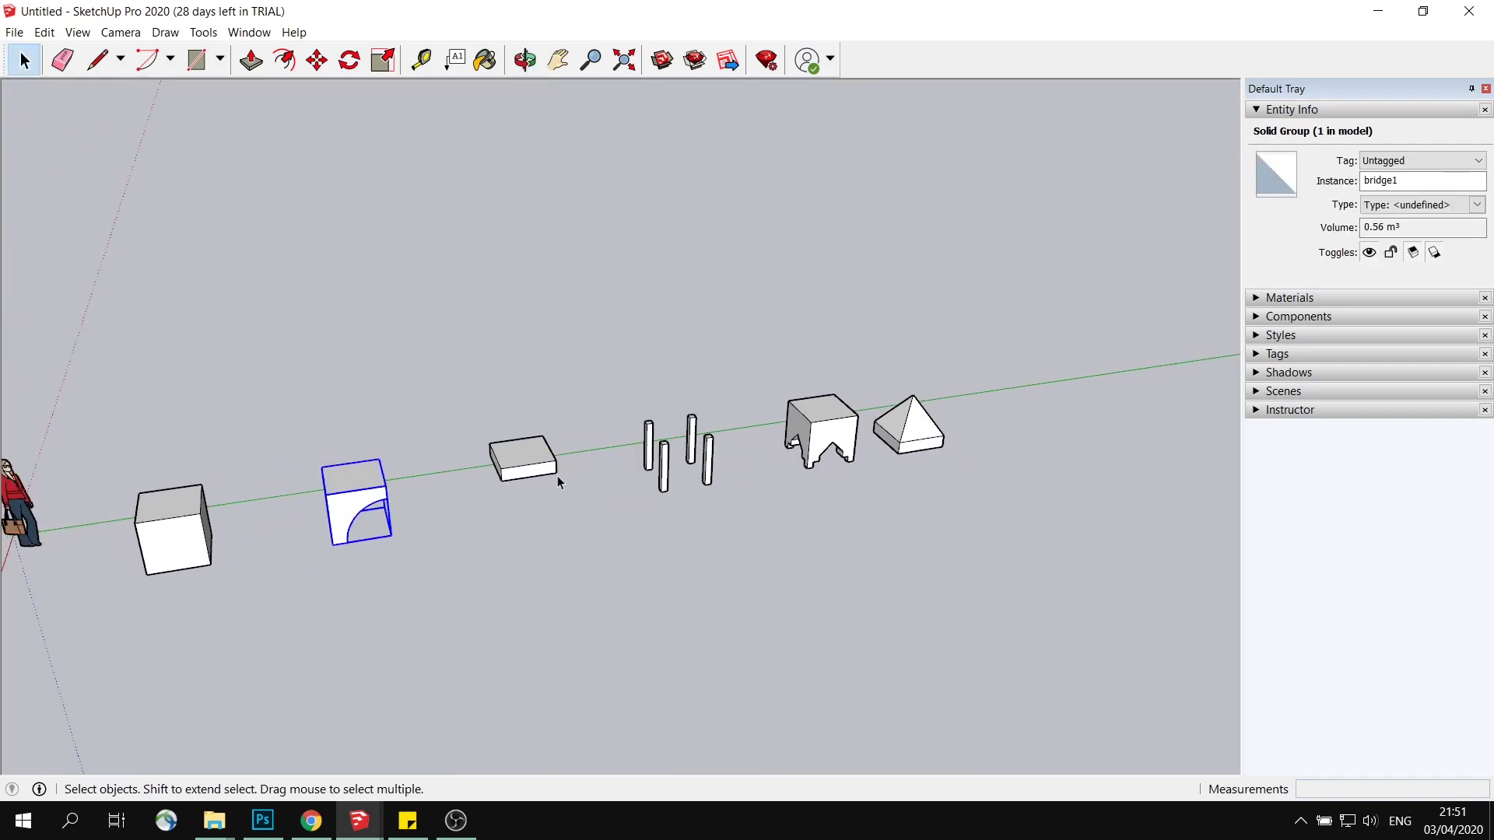
click(199, 527)
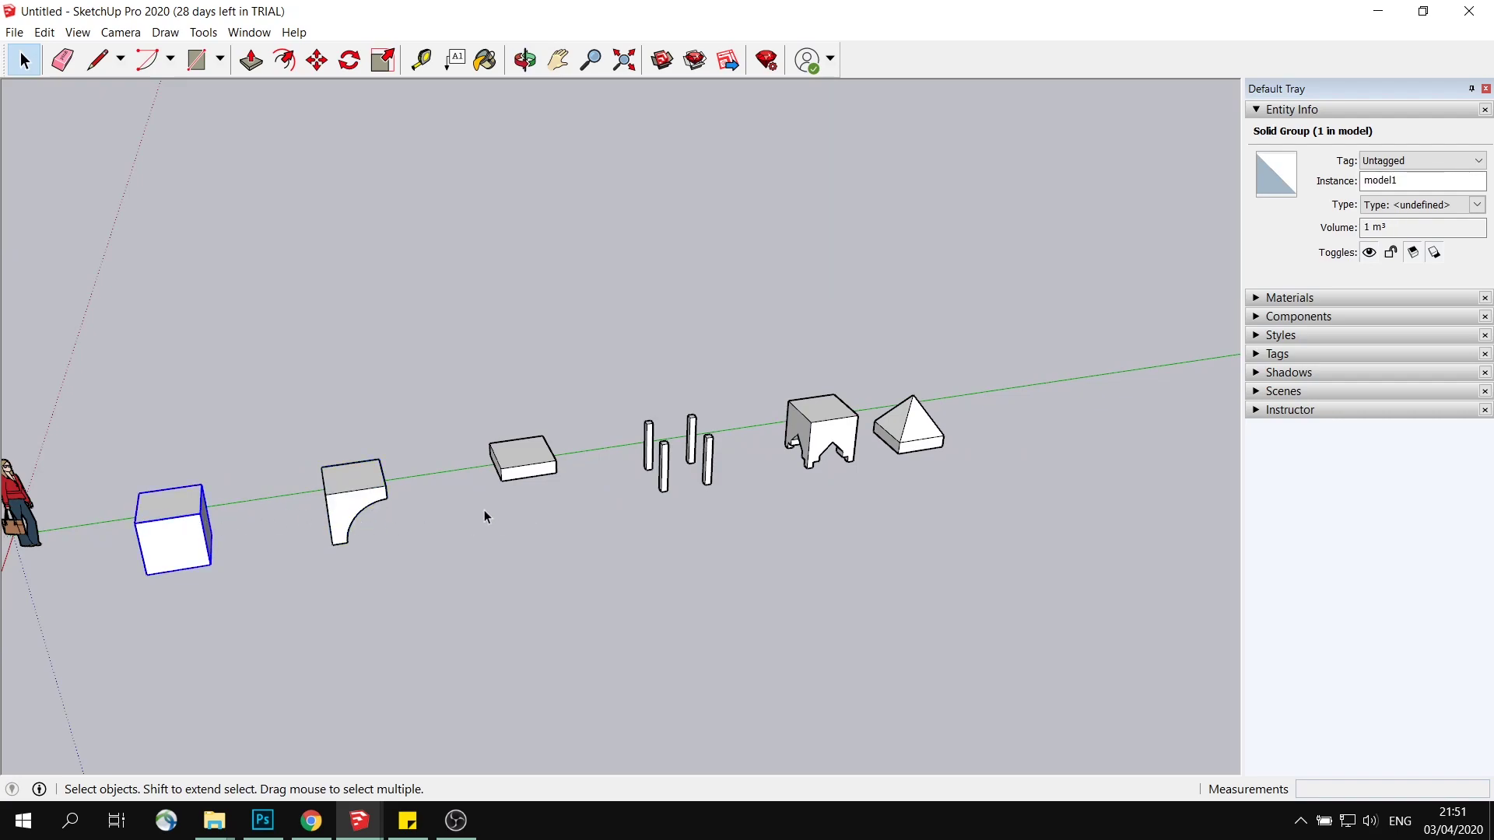
Step: Move the model1 cube about 16 m along the green axis, past the pyramid-topped box
middle_drag(388, 409, 420, 399)
scroll(517, 407, down, 2)
middle_drag(516, 407, 530, 410)
click(317, 60)
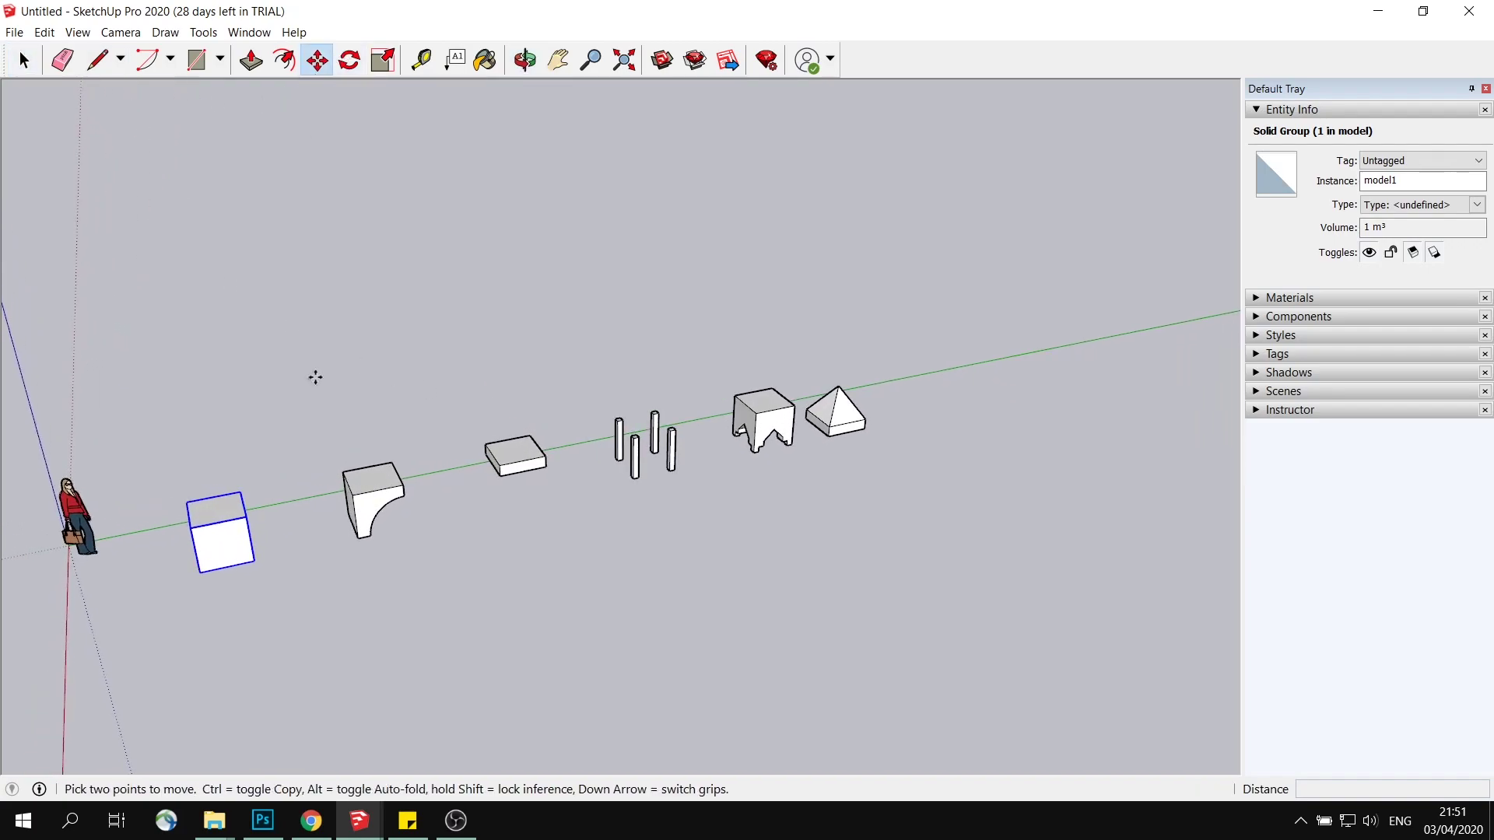
click(226, 547)
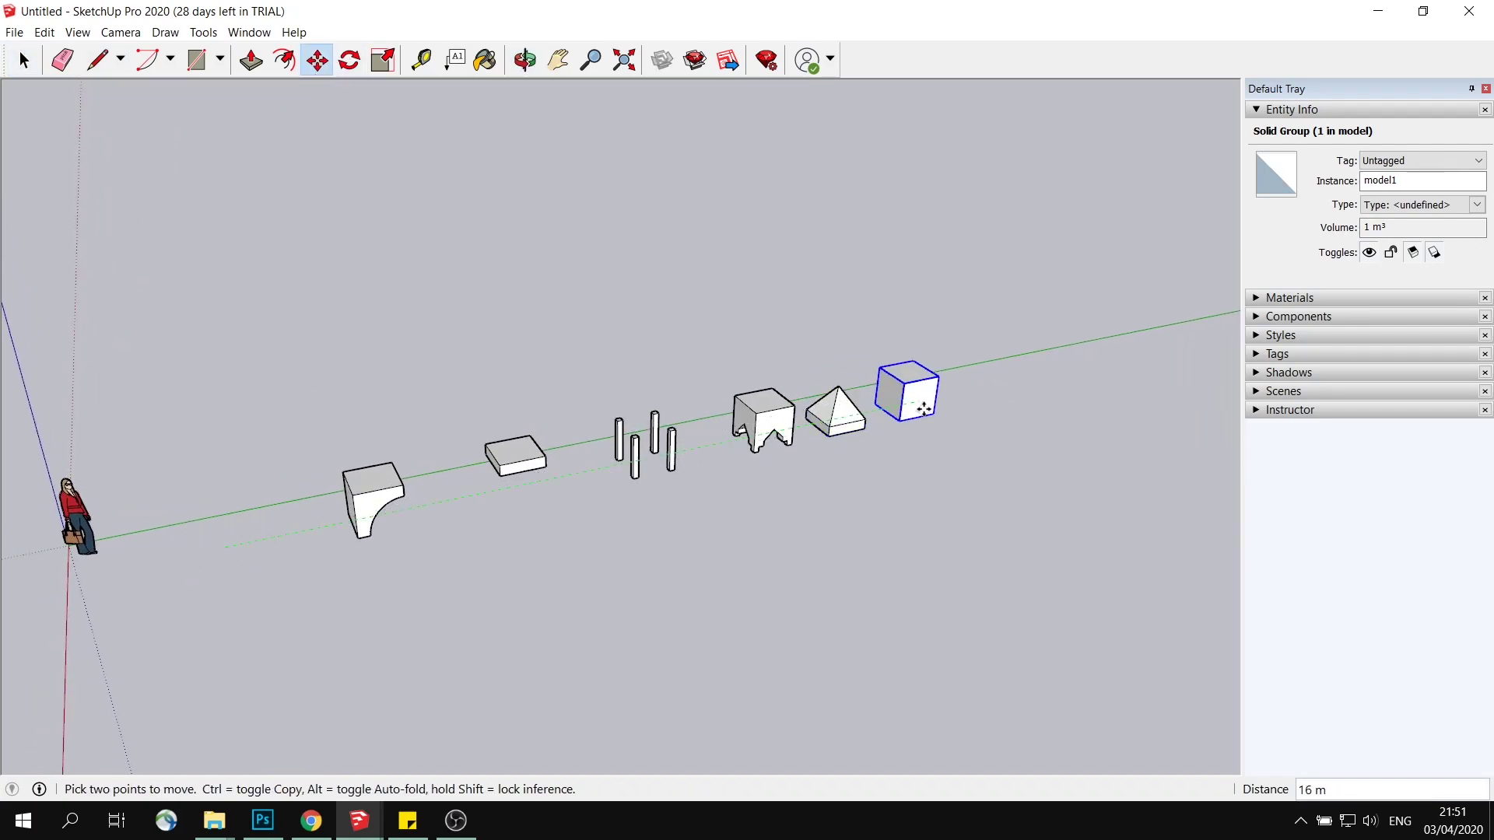
click(909, 384)
Step: Copy the model1 cube 1 m along the green axis so the copy sits directly against it
scroll(974, 366, up, 3)
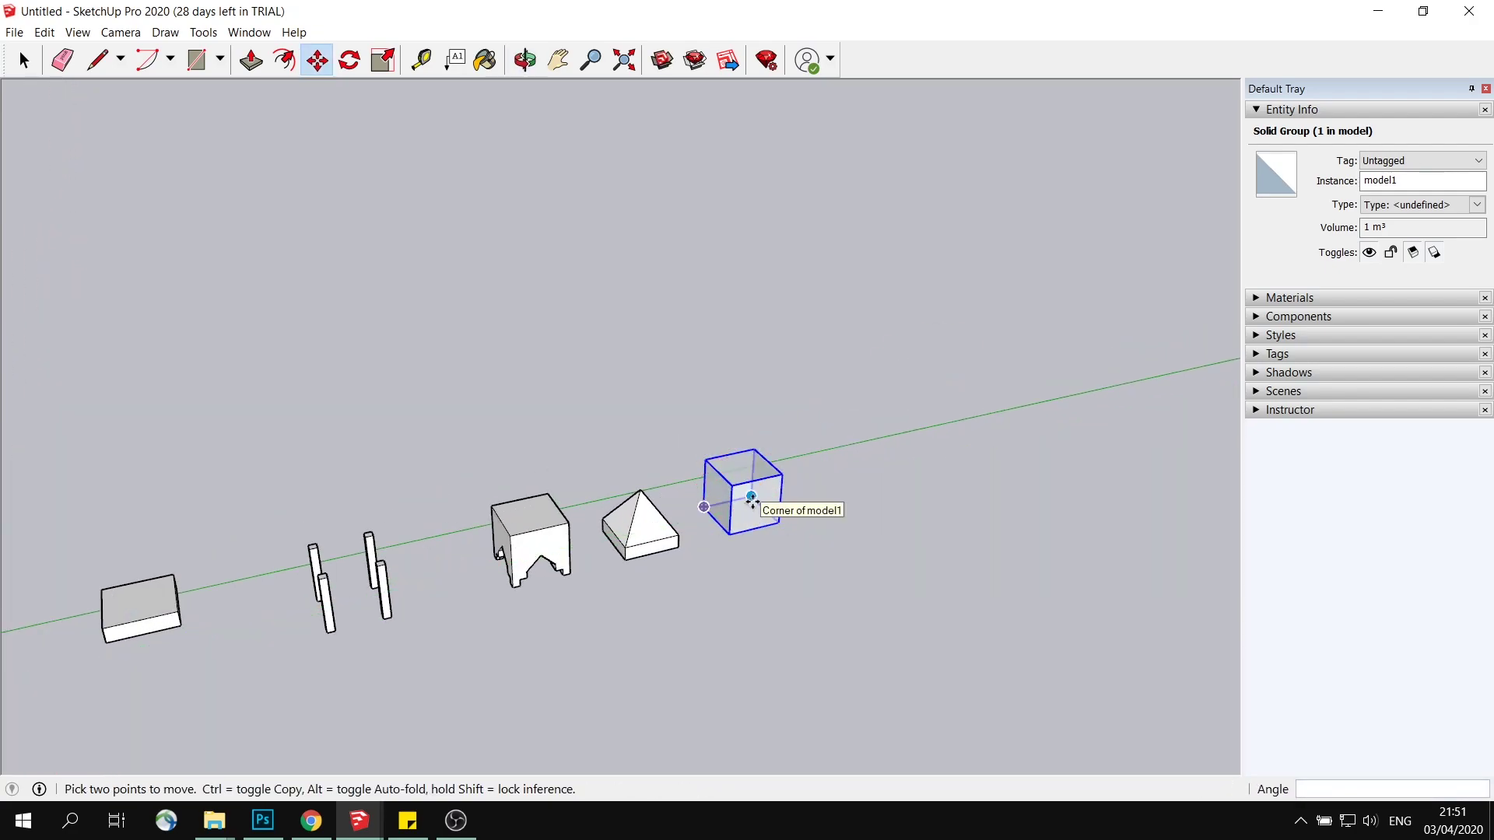
key(ctrl)
click(752, 496)
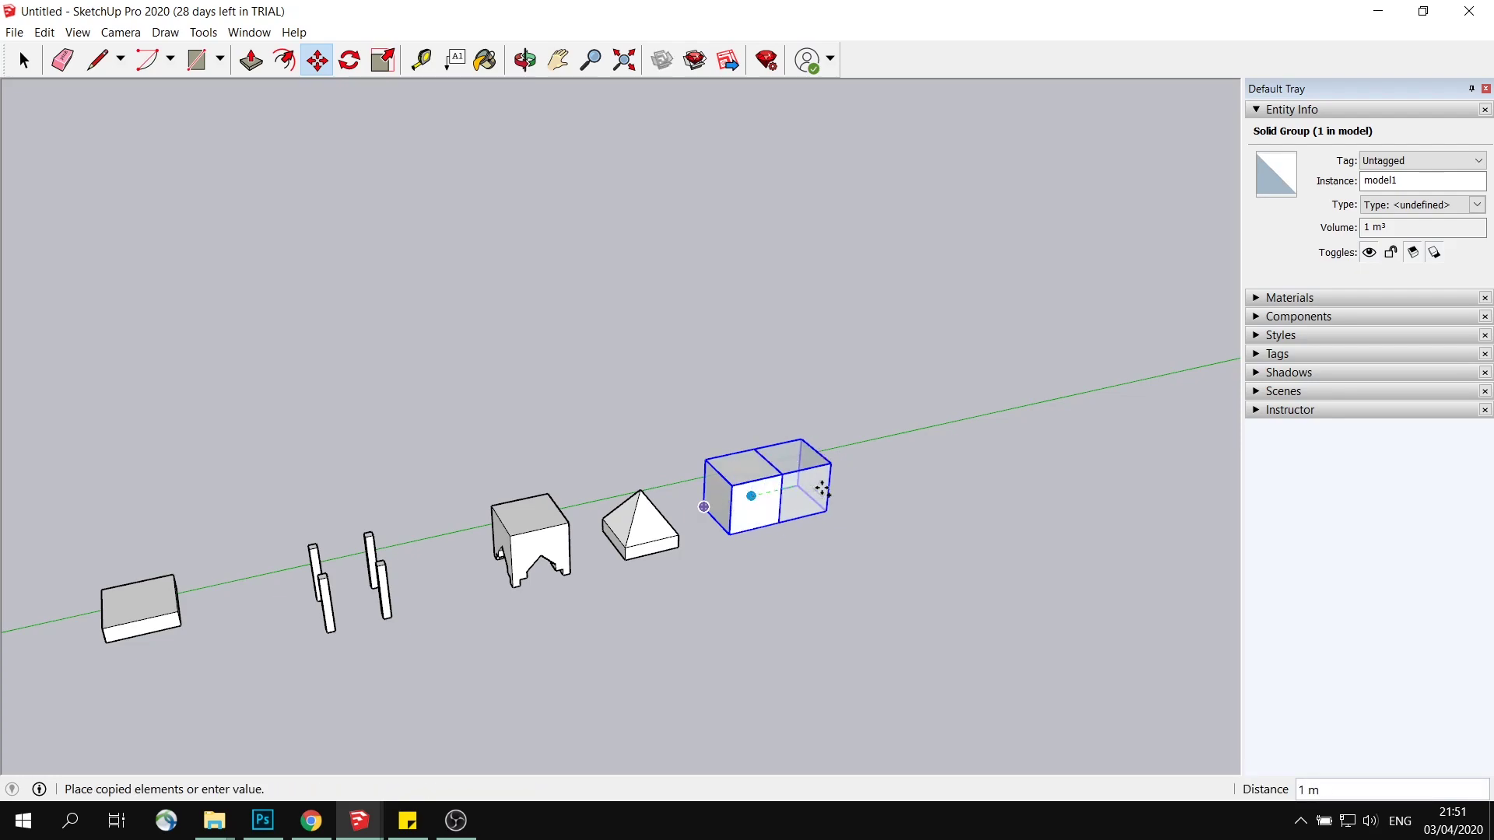
key(Escape)
key(ctrl)
click(812, 488)
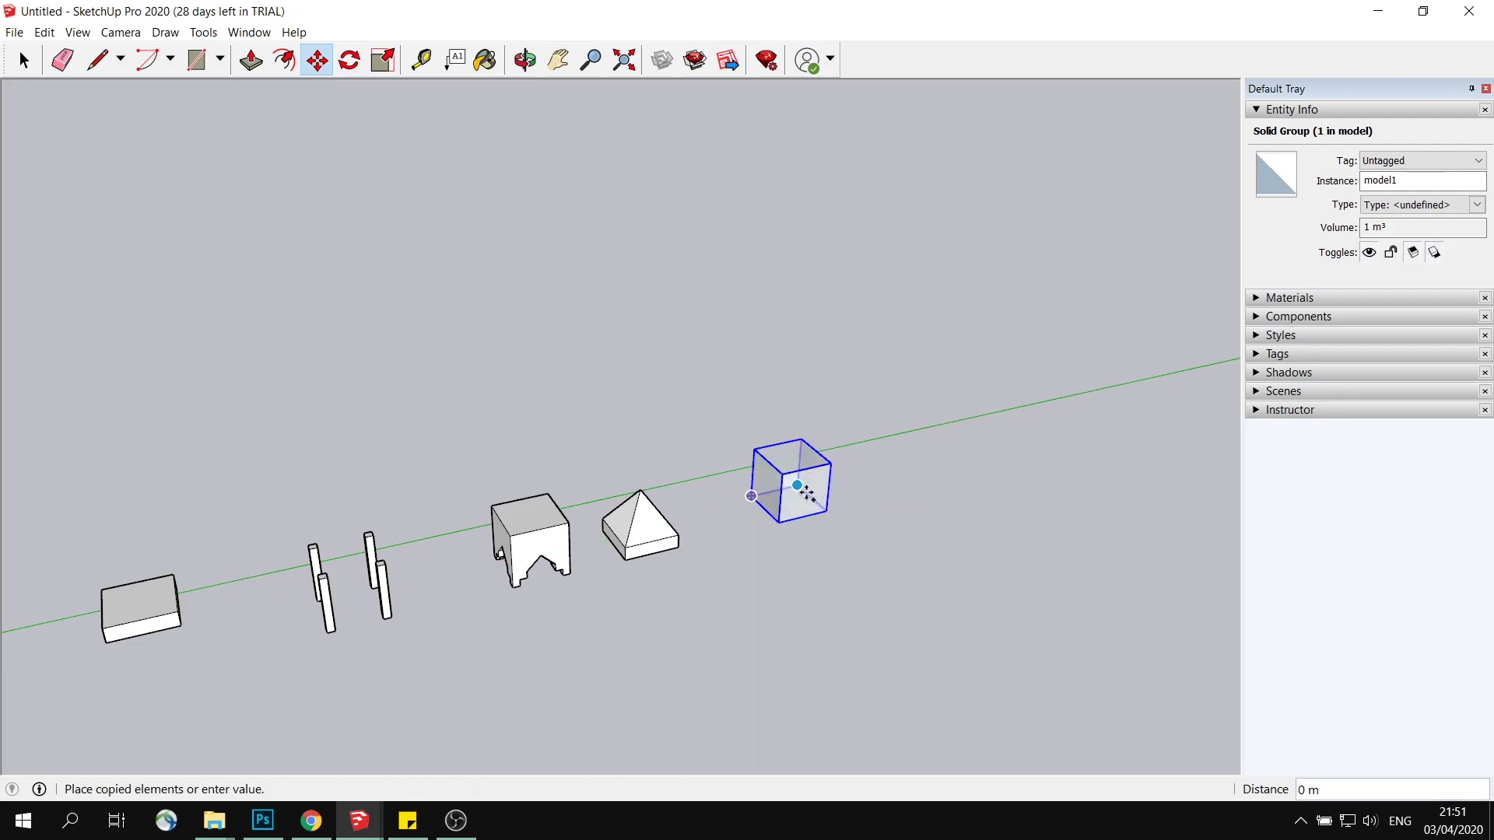
click(766, 498)
Step: Add two more cube copies, one extending the row to three and one set diagonally beyond the row's end
click(766, 498)
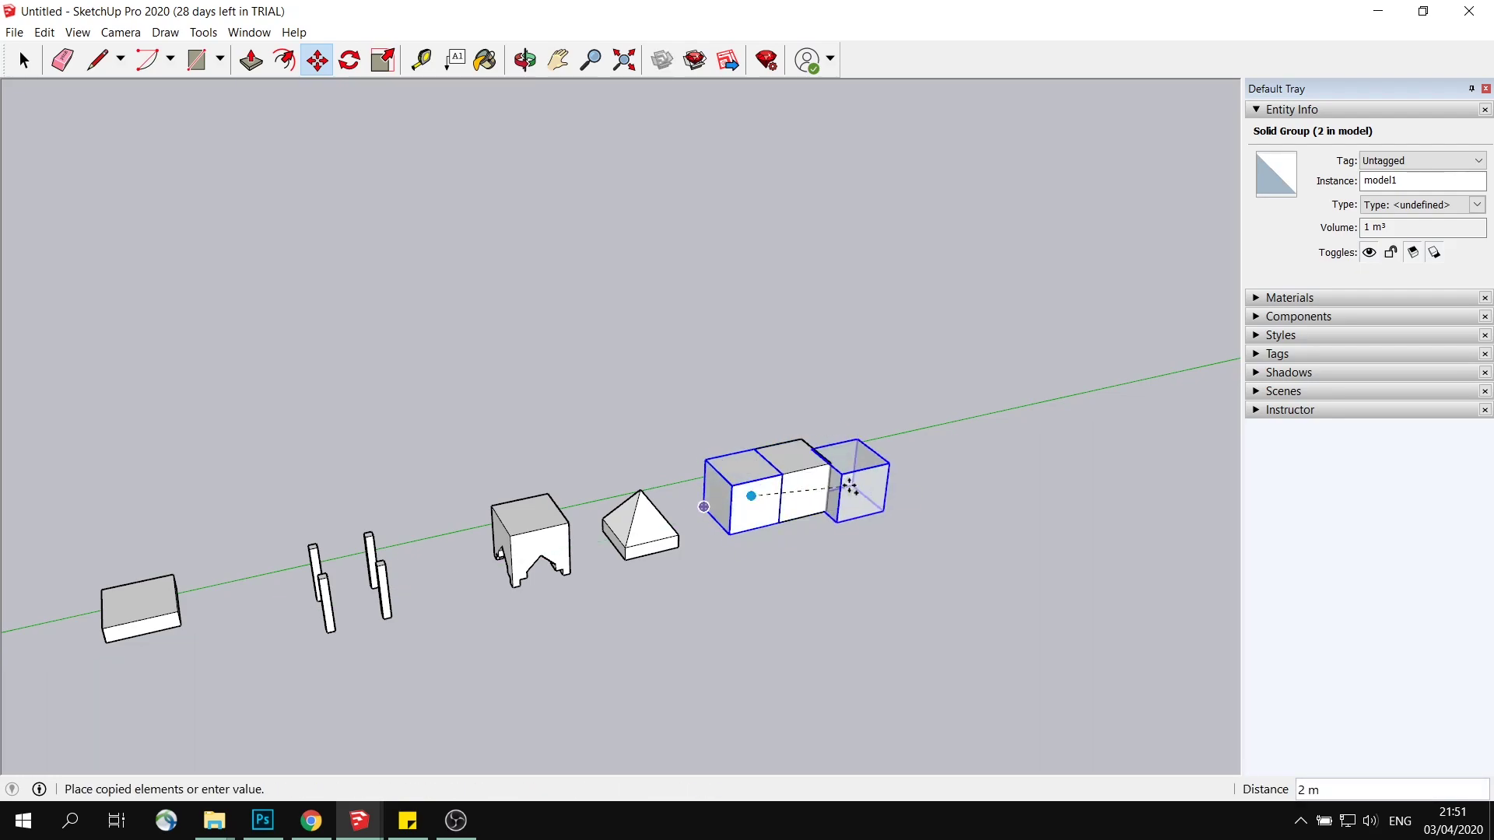
click(845, 479)
click(846, 475)
click(888, 467)
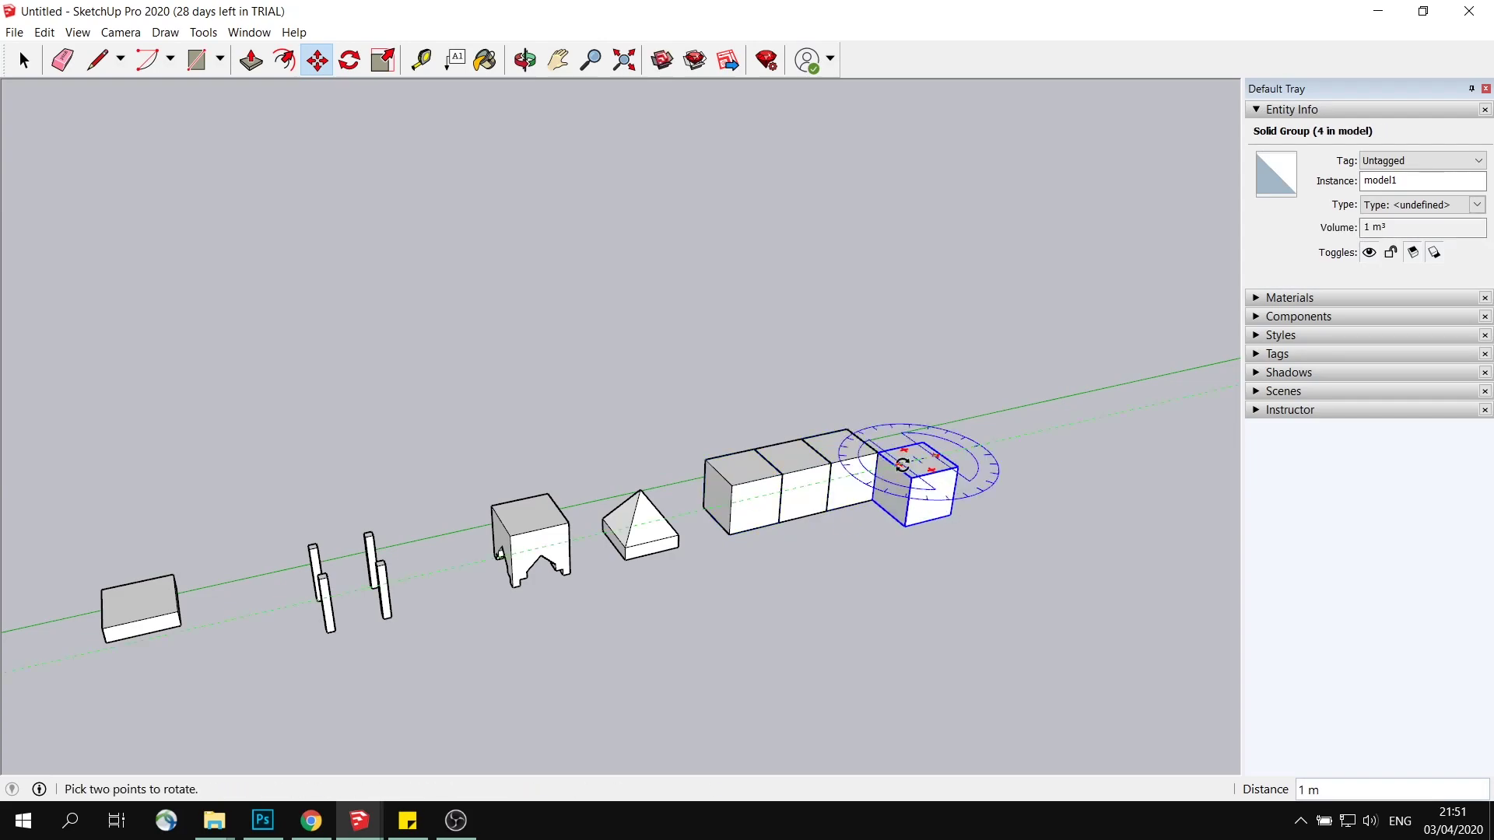
click(918, 489)
key(ctrl)
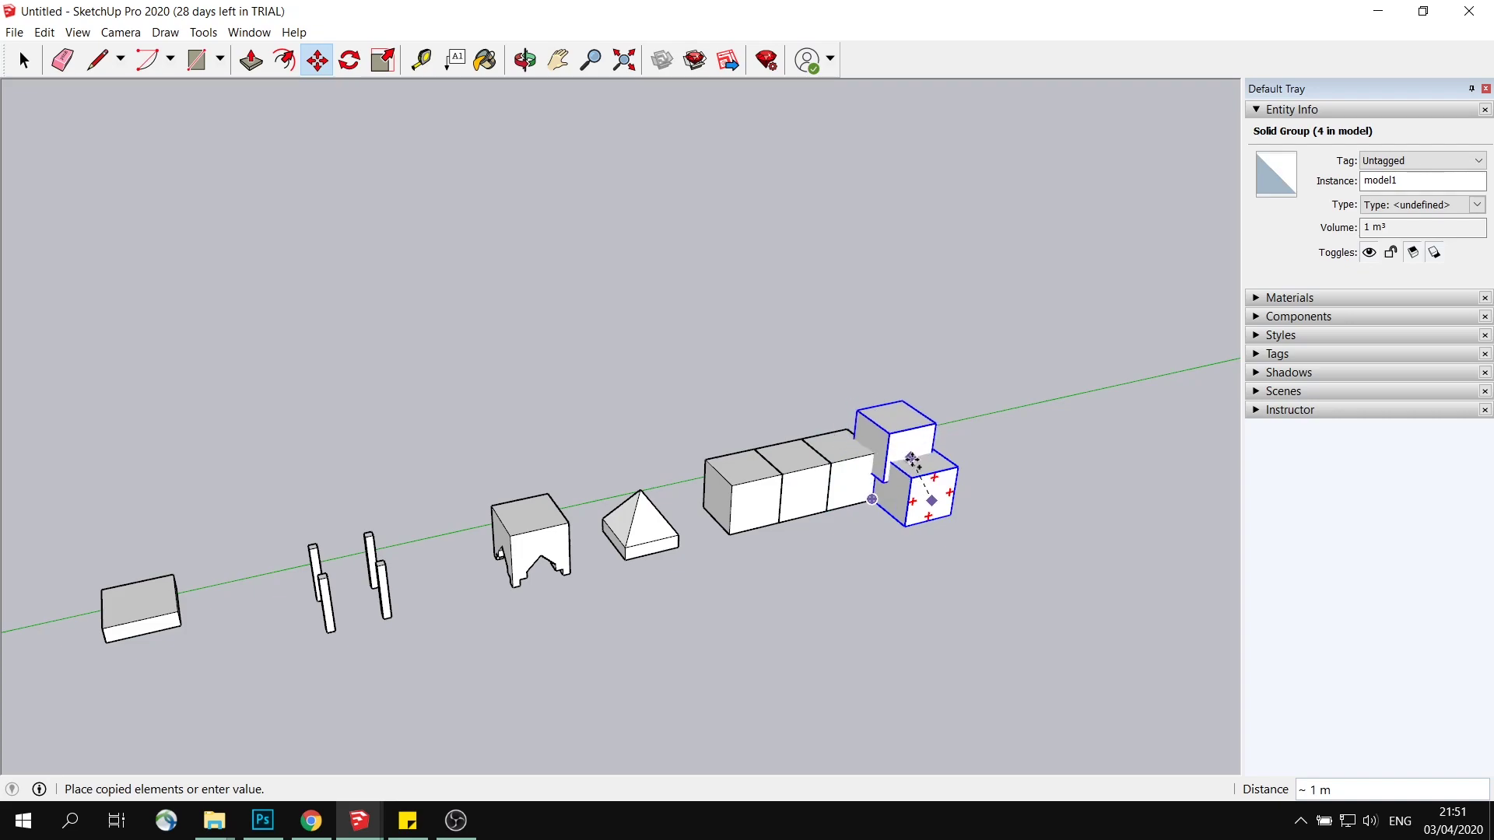
click(897, 461)
key(ctrl+z)
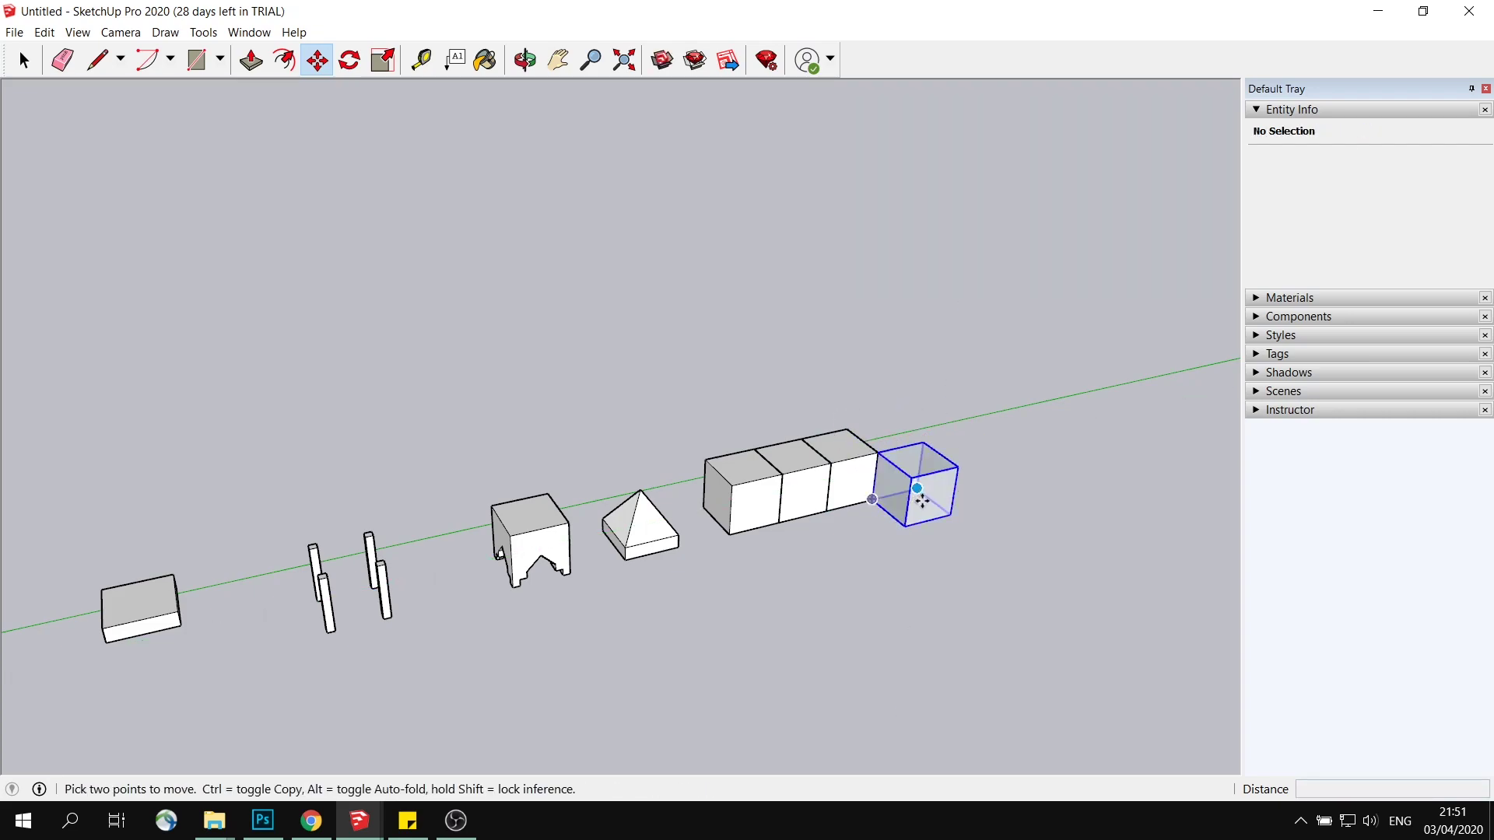
Step: Copy the diagonally set cube 1 m both ways along the red axis, filling the row's corner and extending the L-shaped leg
click(911, 477)
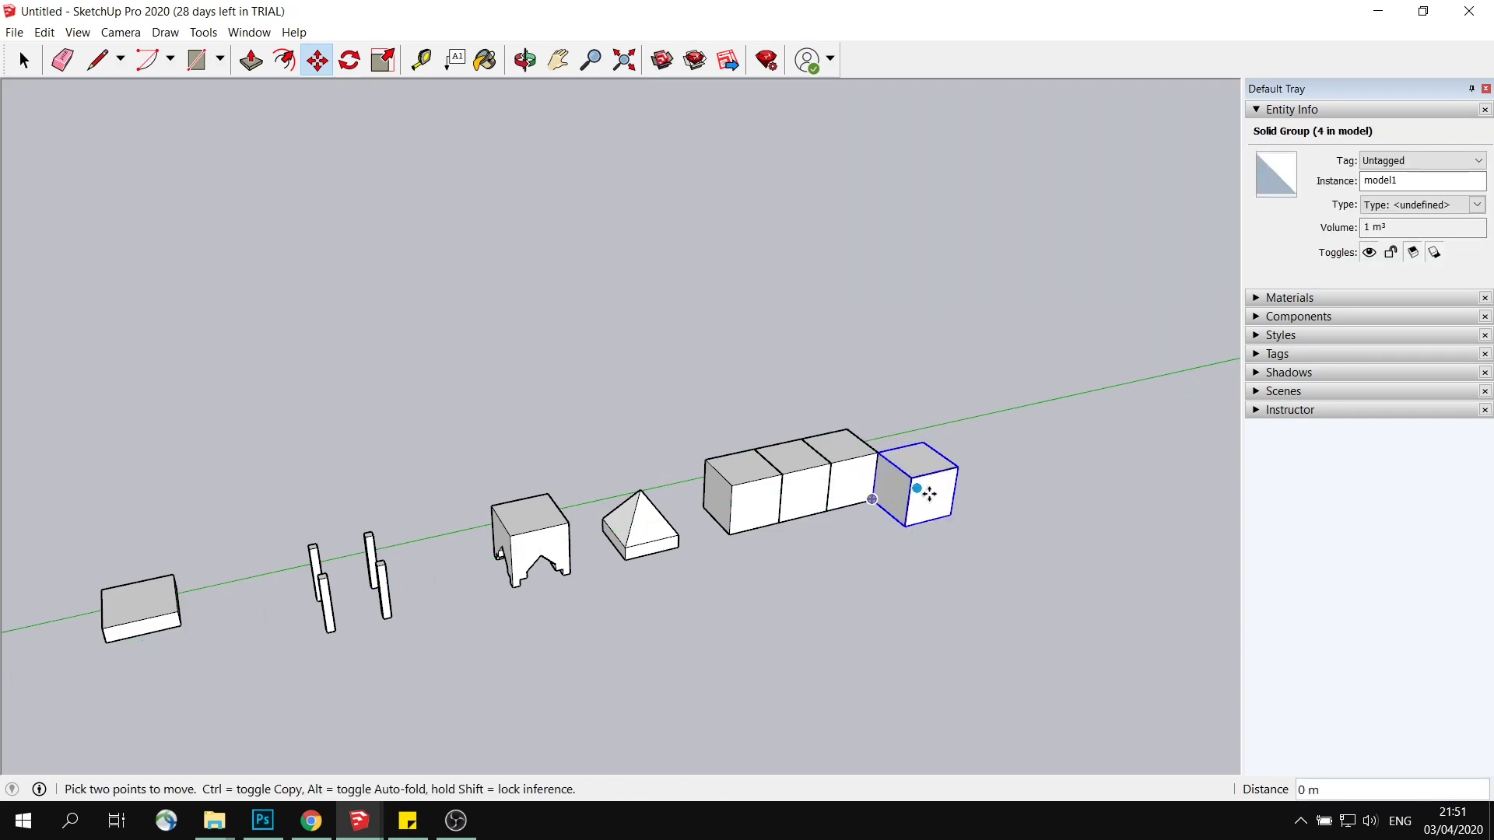
key(ctrl)
click(891, 440)
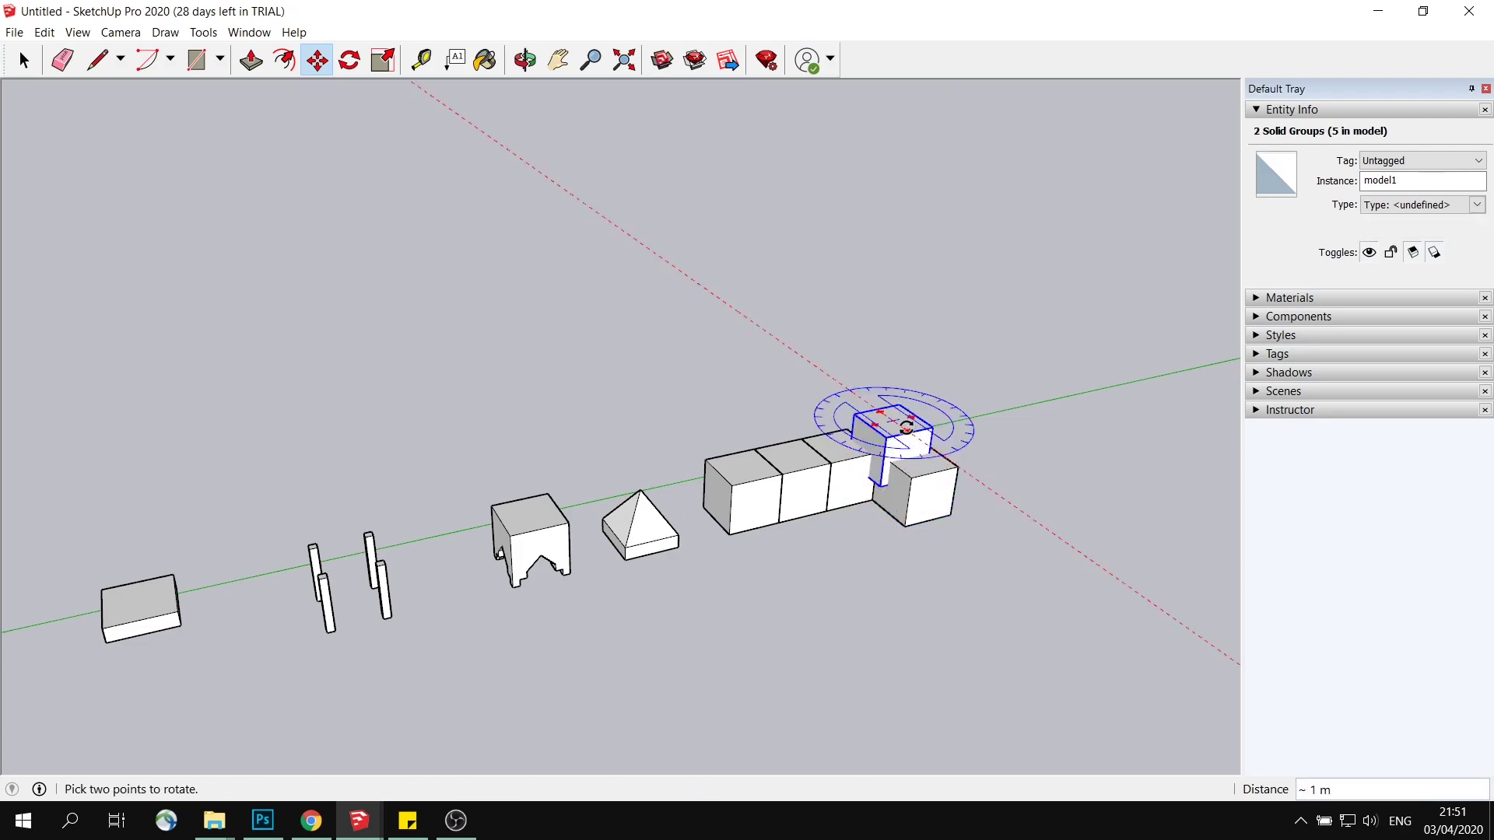
click(887, 439)
click(856, 428)
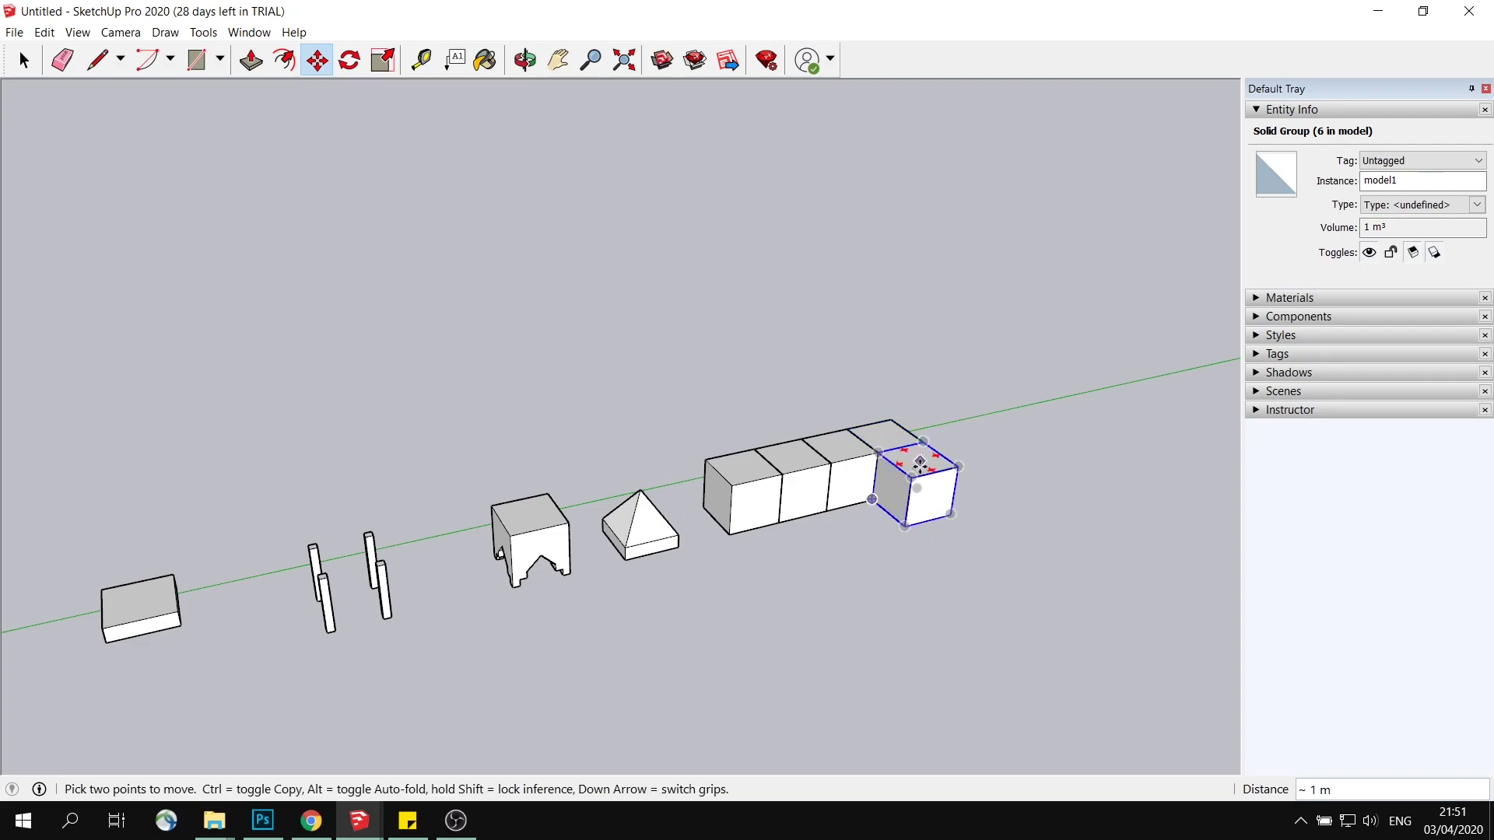
click(946, 524)
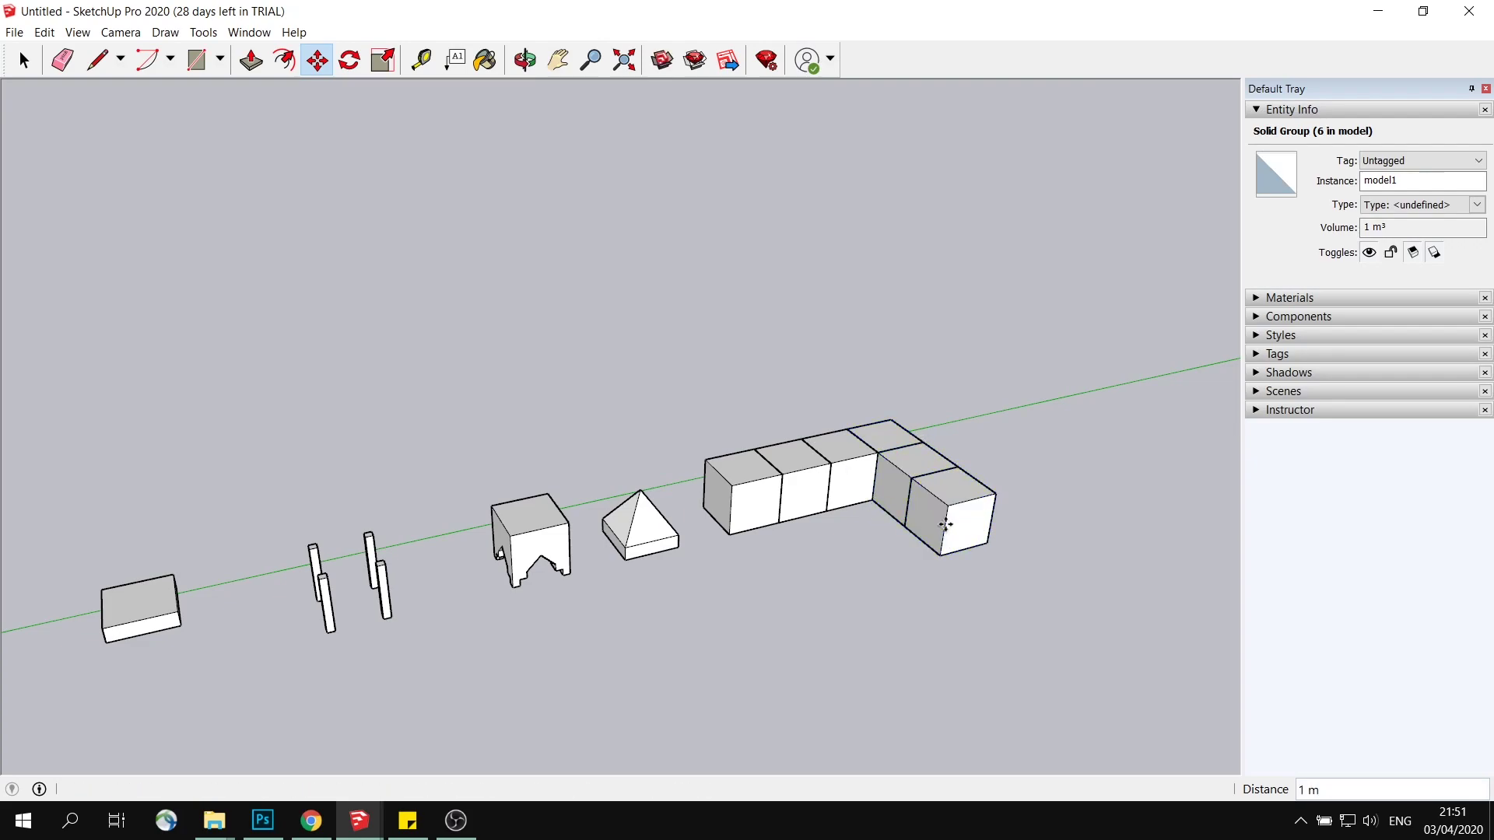
Step: Copy the end cube of the L-shaped run 1 m further along the red axis to lengthen the leg
key(ctrl)
click(962, 522)
click(1000, 540)
key(q)
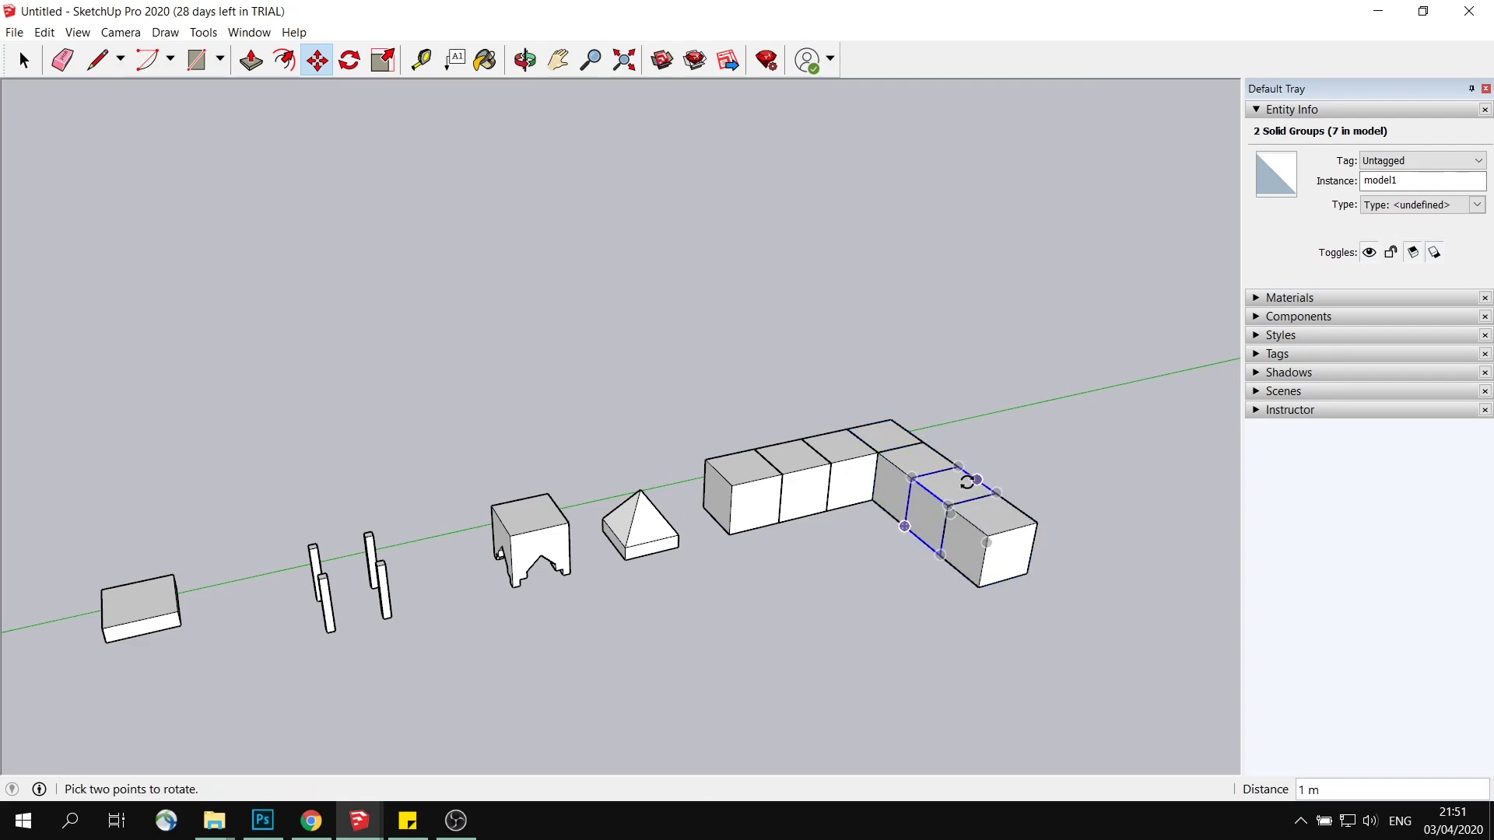
Step: Copy the bridge1 arch piece about 17 m from the row of source pieces to just past the leg's end
middle_drag(895, 514, 802, 517)
scroll(782, 513, down, 2)
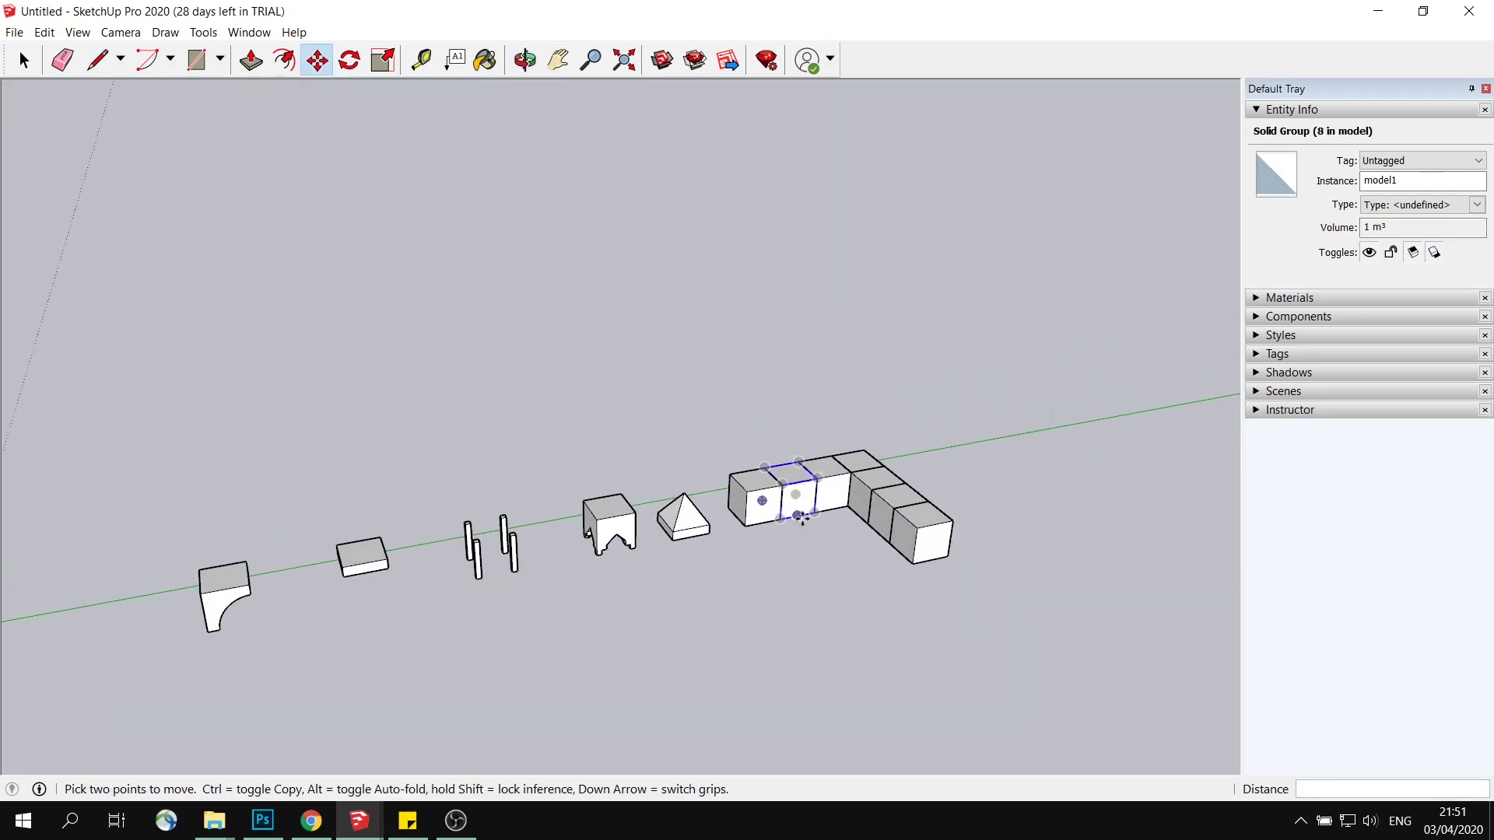
click(23, 60)
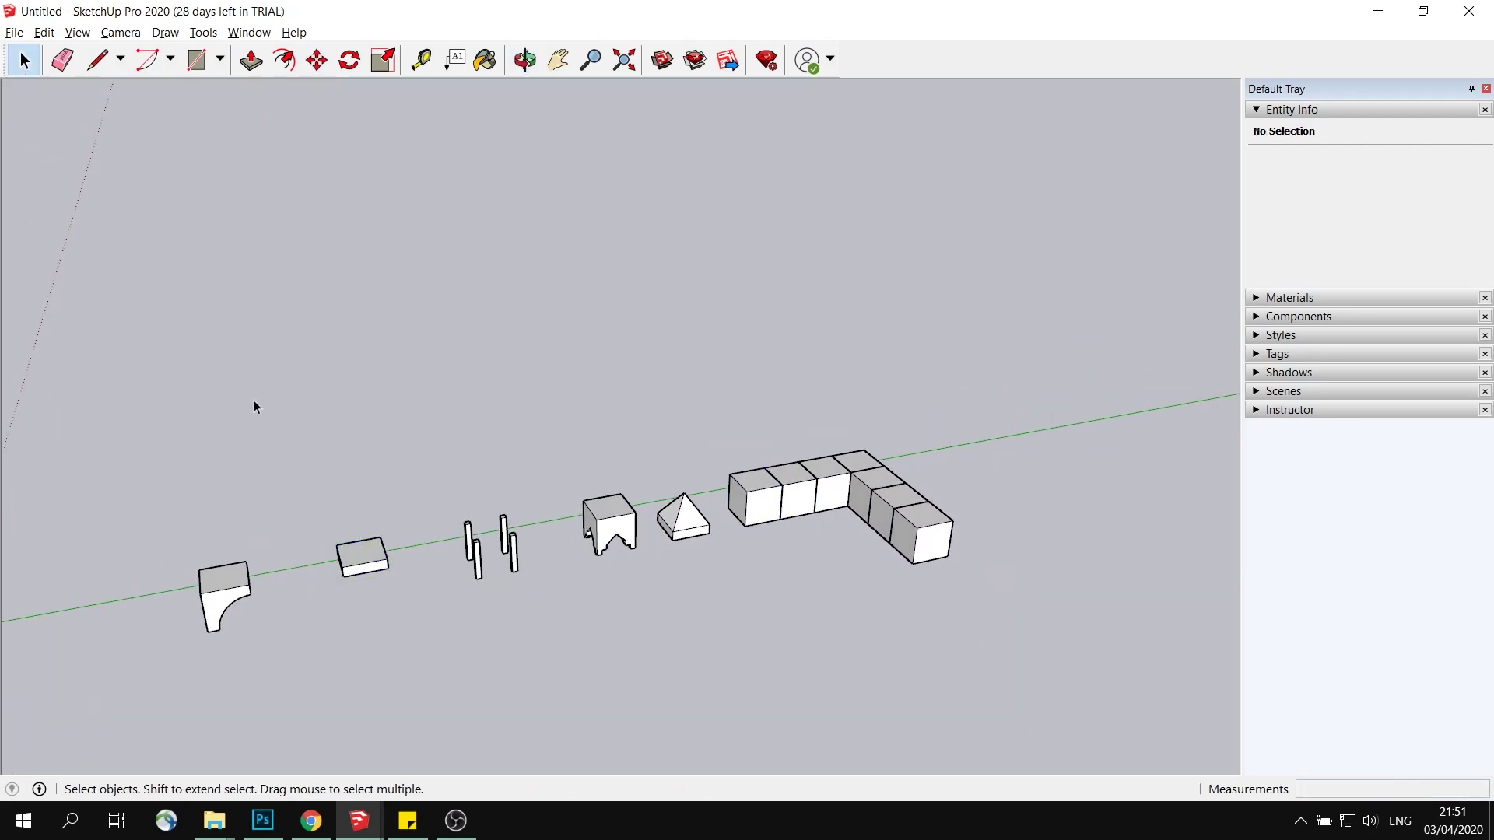
middle_drag(254, 406, 288, 545)
click(234, 618)
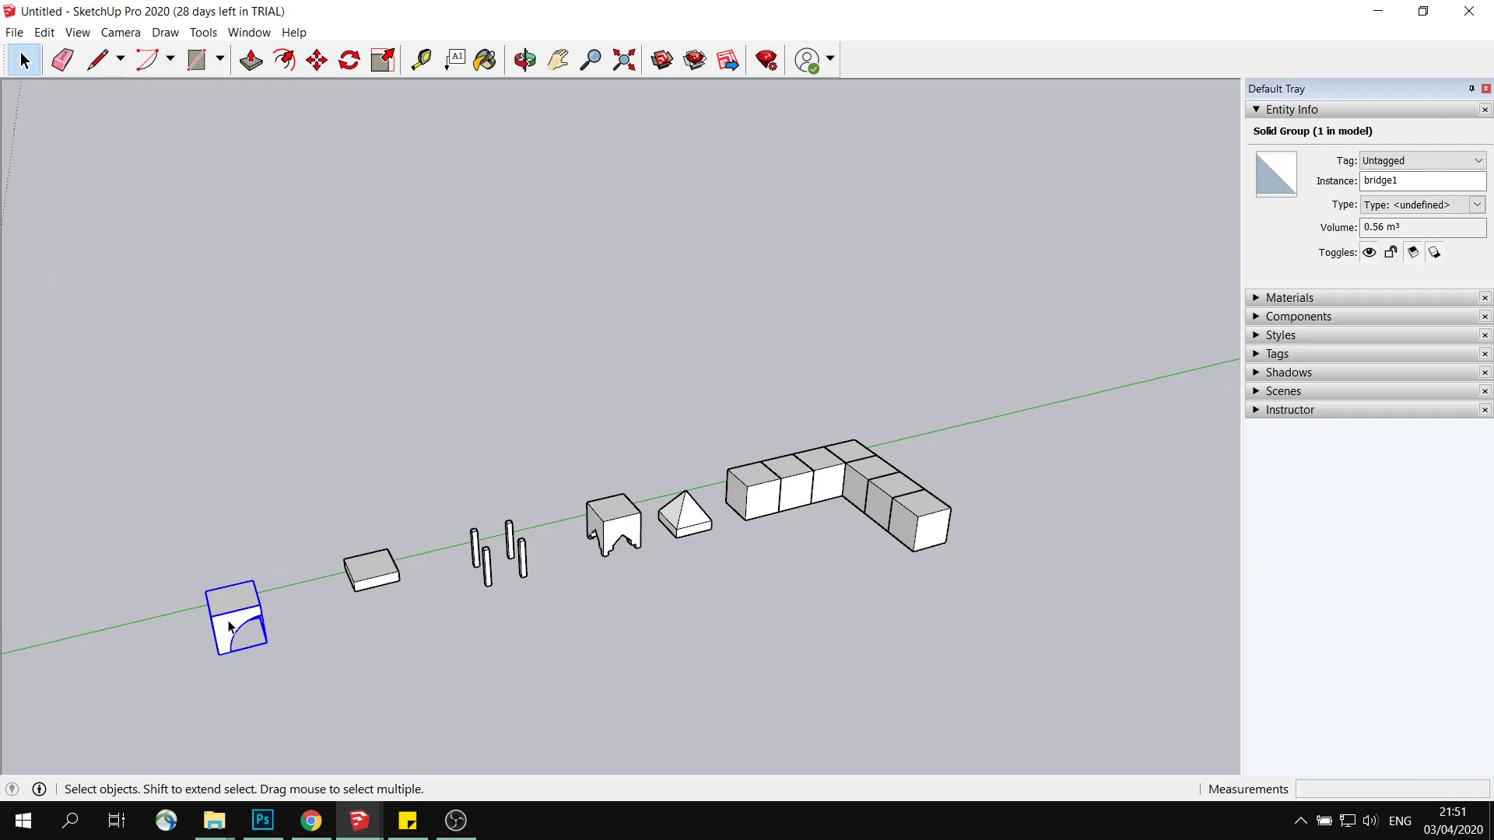
click(316, 60)
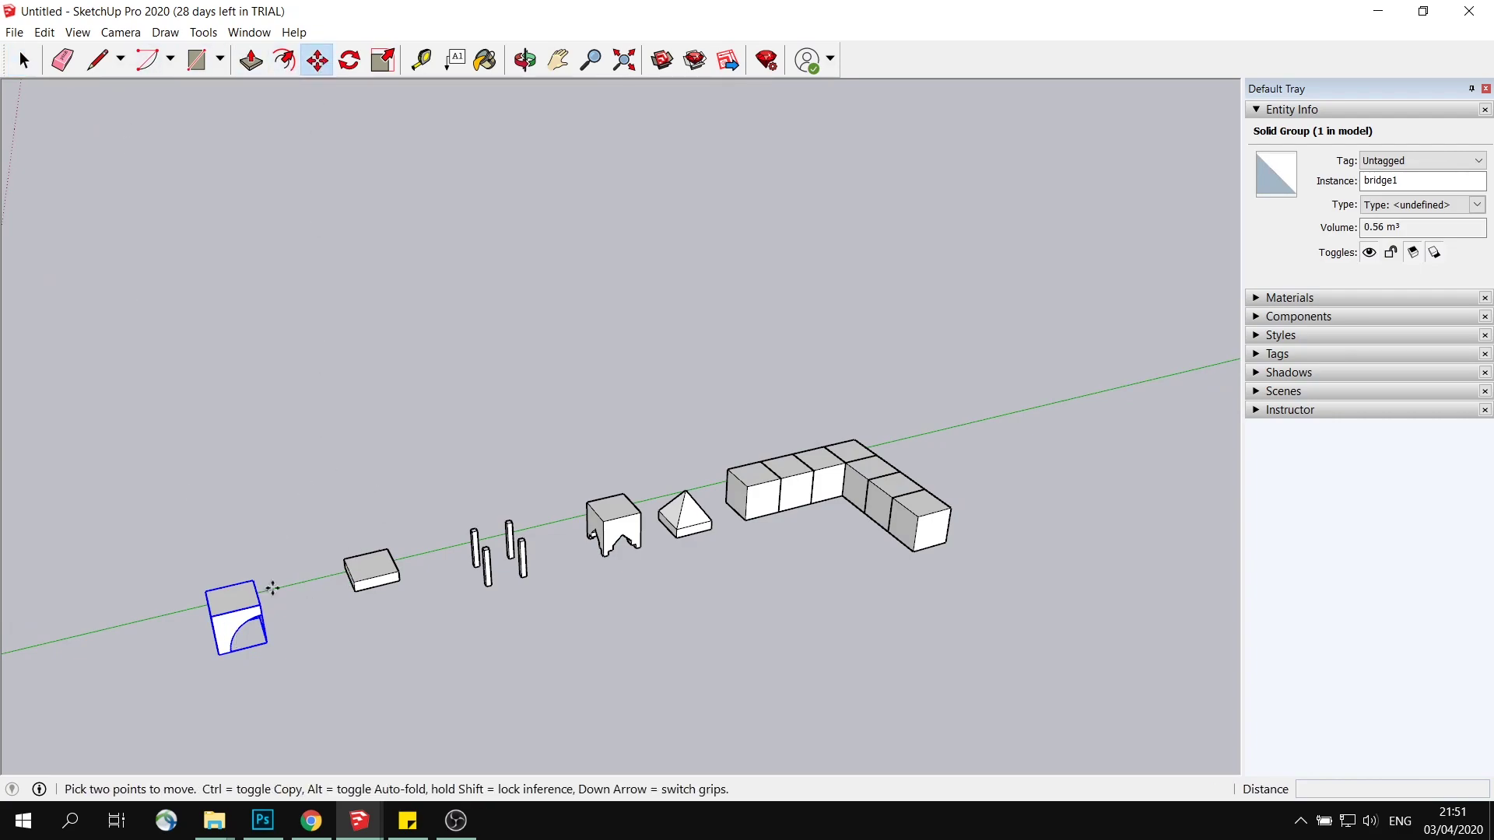
click(232, 620)
key(ctrl)
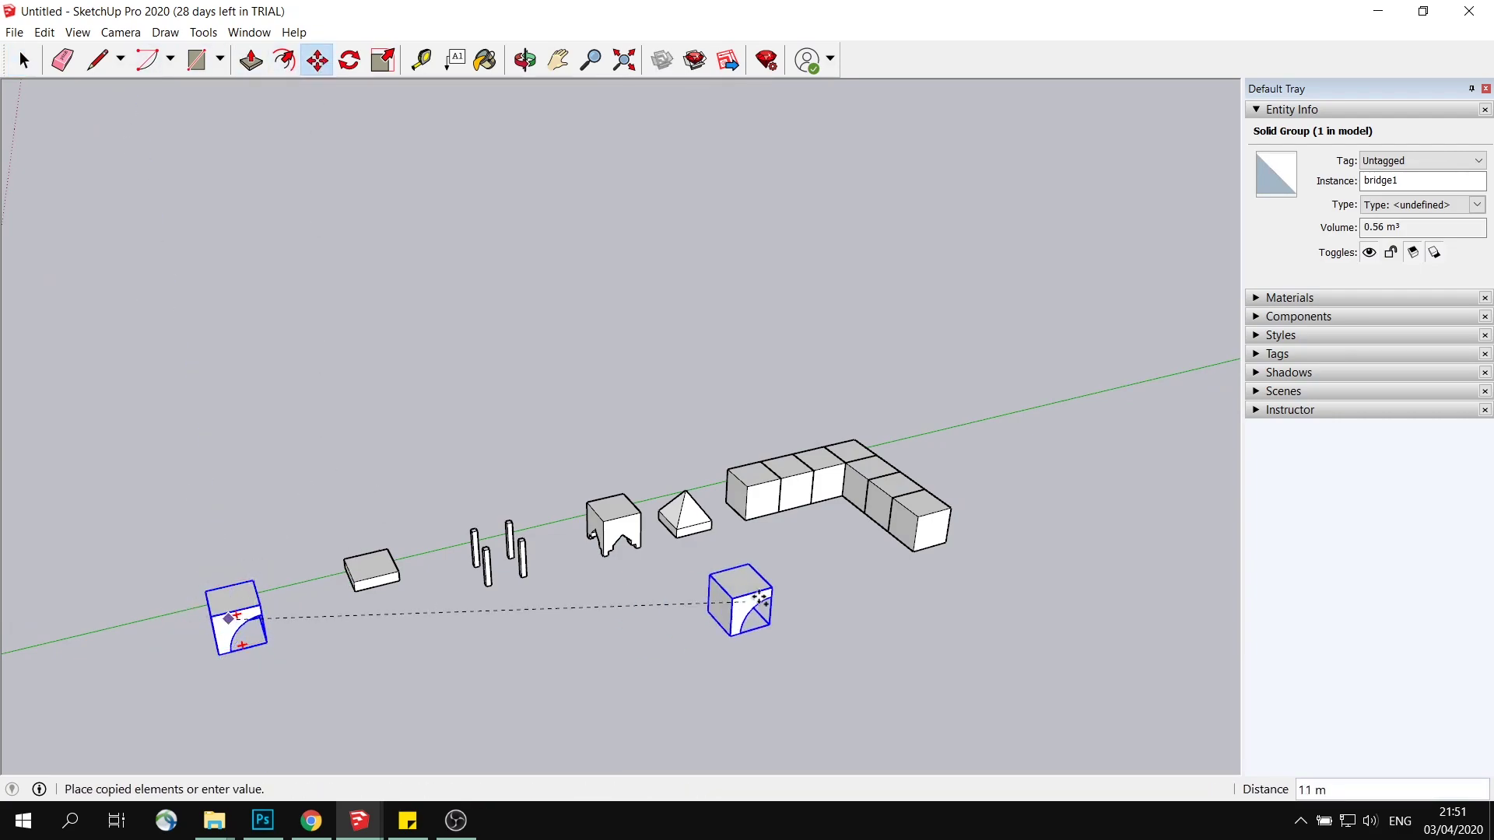
click(993, 558)
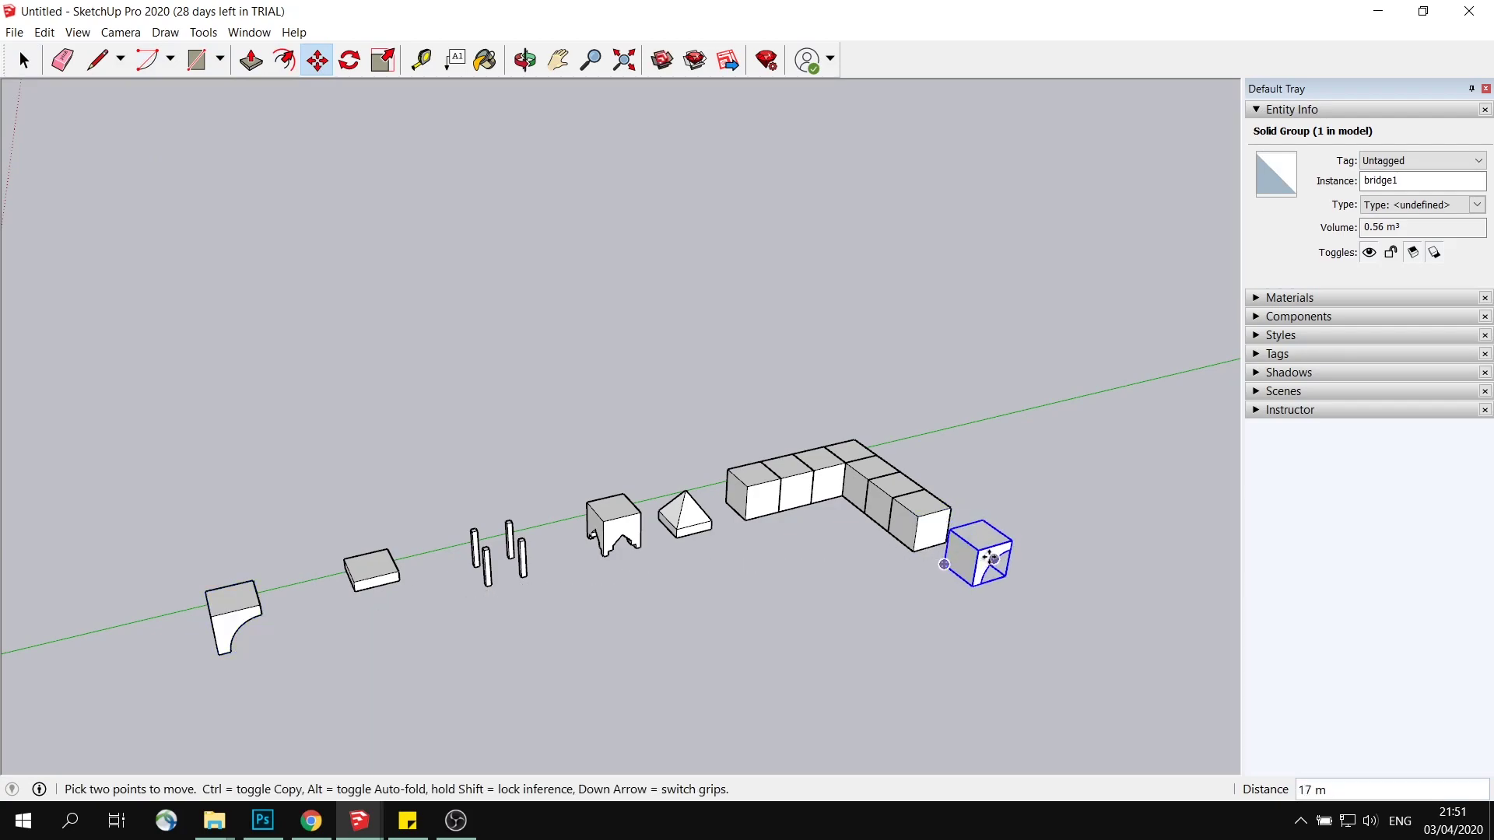
Step: Move the bridge1 copy by its upper corner so it sits flush against the last cube of the leg
scroll(985, 526, up, 3)
click(926, 527)
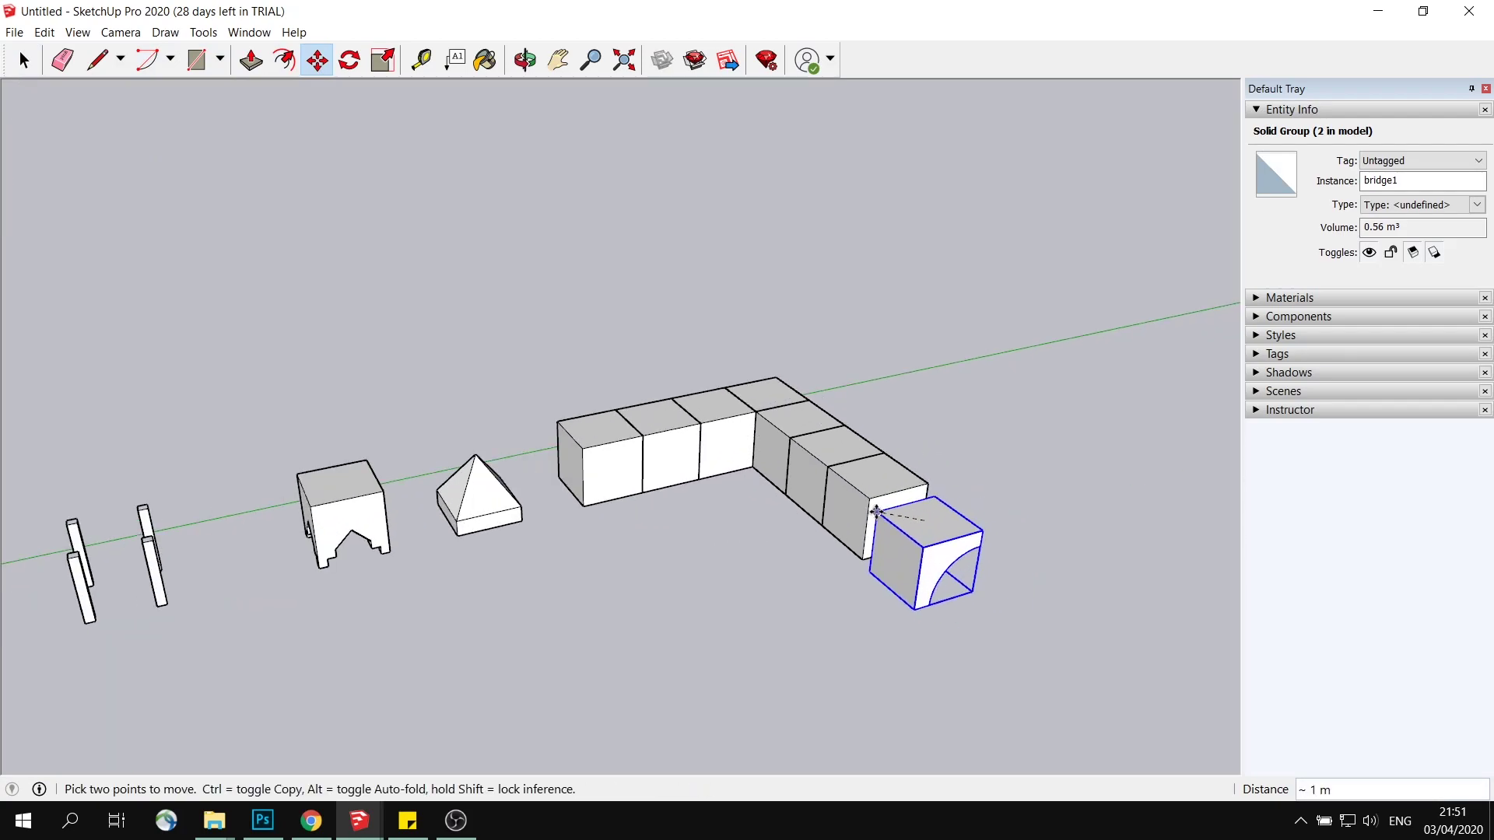
click(871, 499)
middle_drag(918, 537, 930, 483)
scroll(930, 483, up, 3)
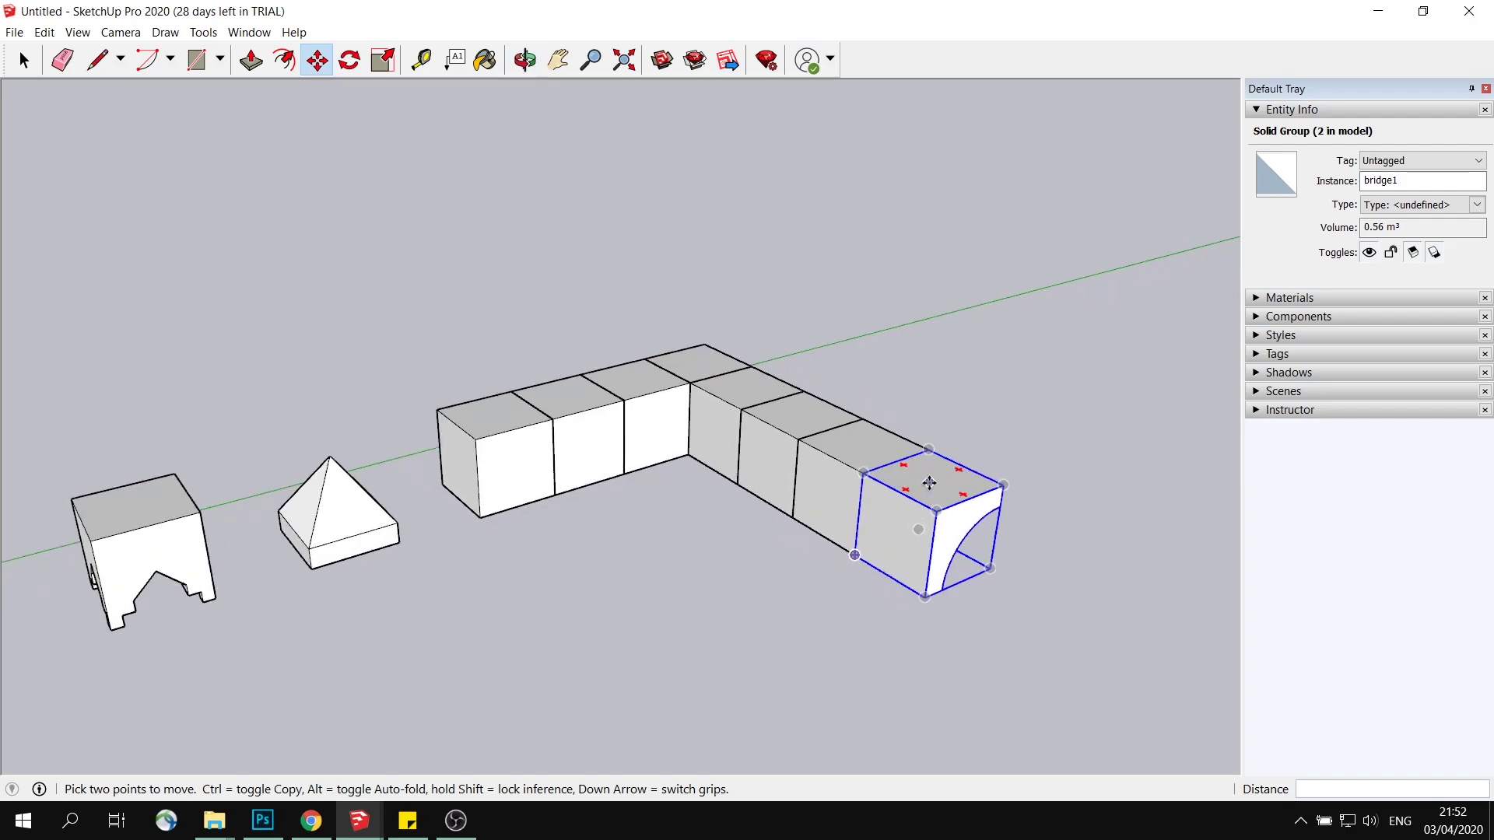
Step: Copy the first cube of the row 15 m back along the green axis, placing it before the original bridge1 piece
scroll(877, 495, down, 3)
click(24, 60)
scroll(480, 459, down, 3)
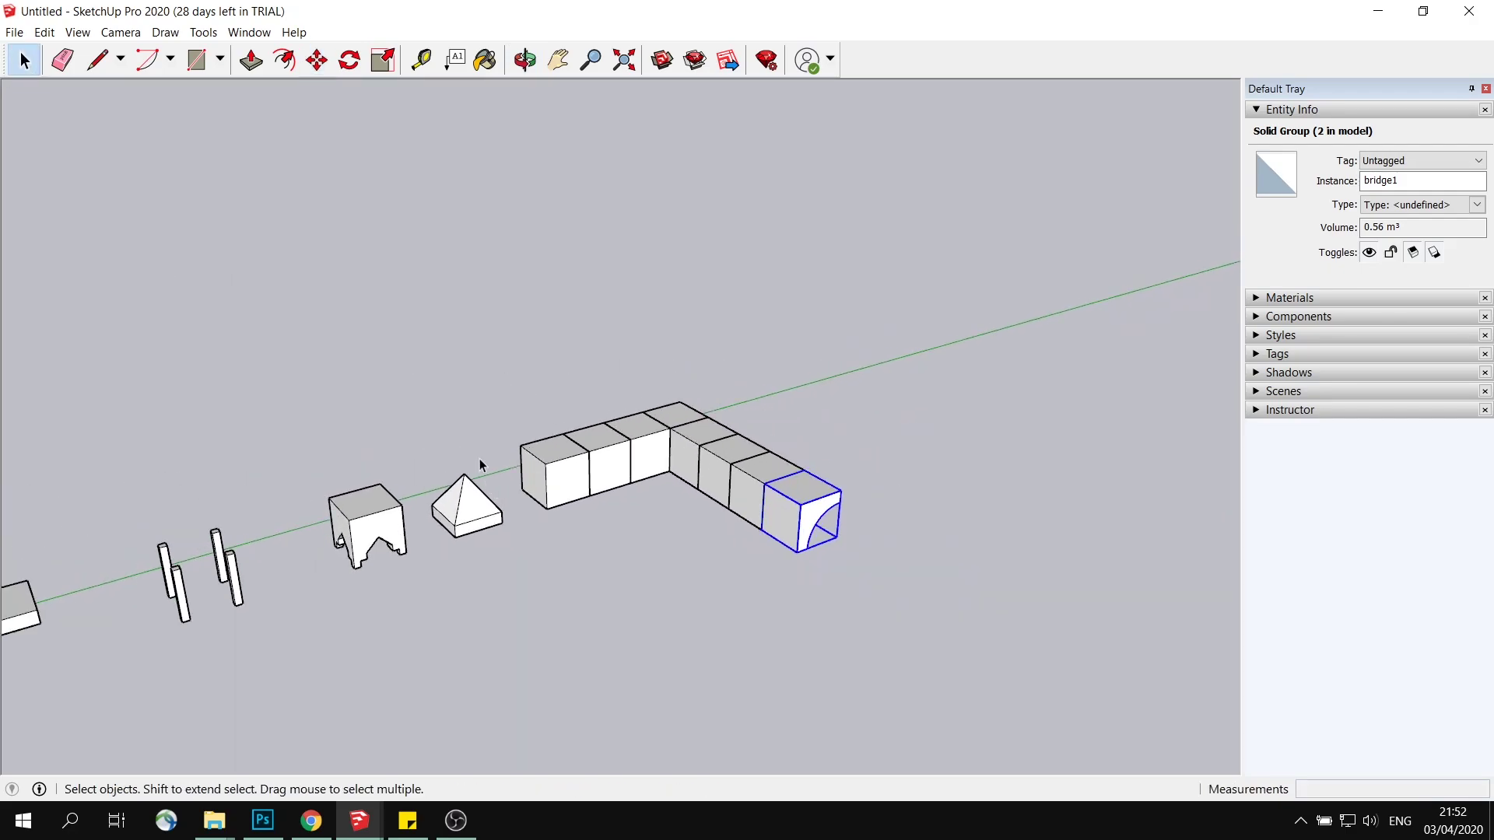
scroll(477, 447, down, 4)
middle_drag(436, 482, 333, 550)
scroll(433, 488, down, 2)
scroll(433, 489, up, 2)
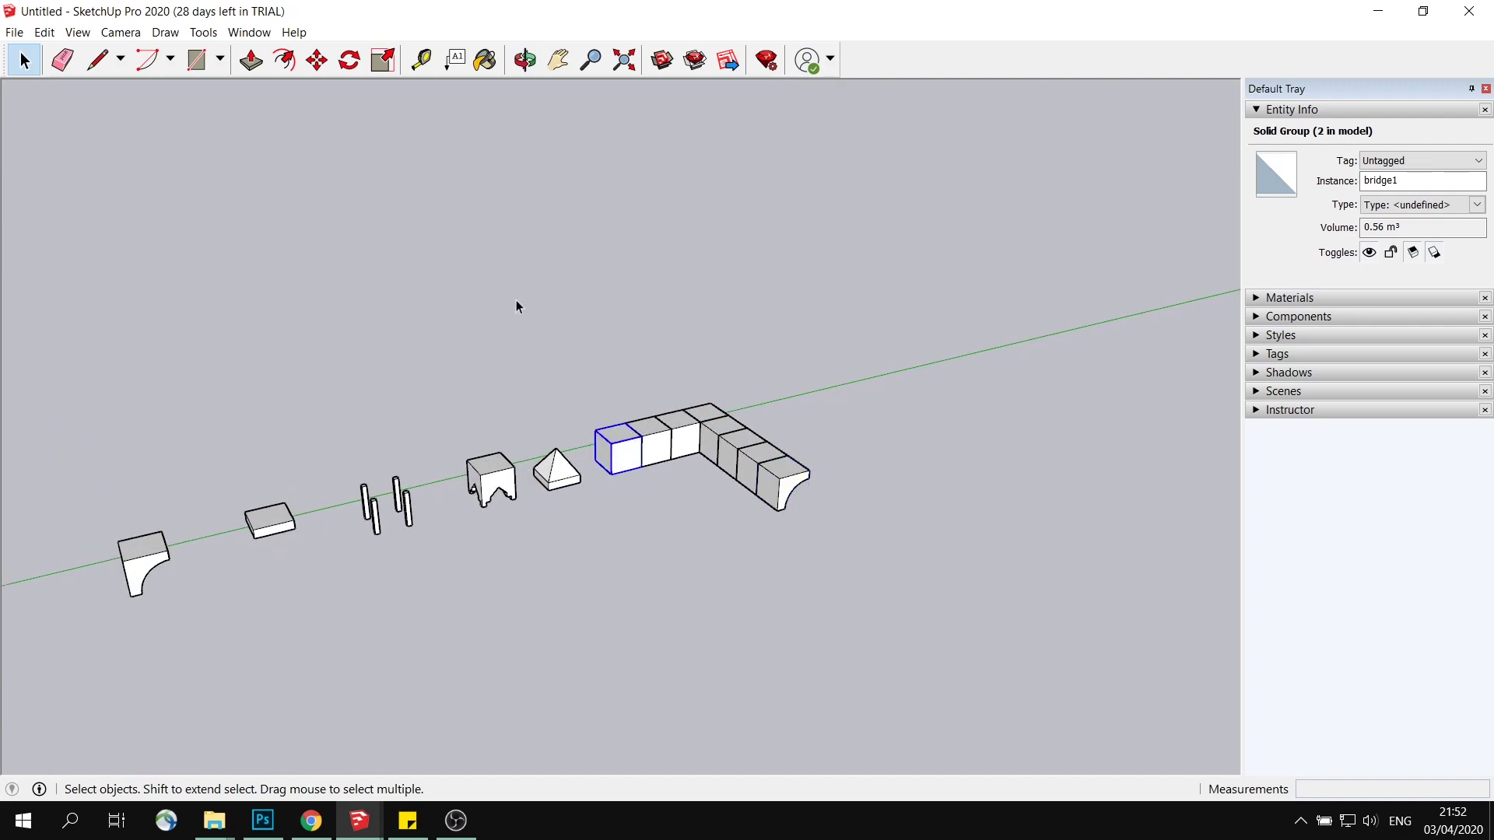
click(317, 59)
scroll(555, 400, down, 1)
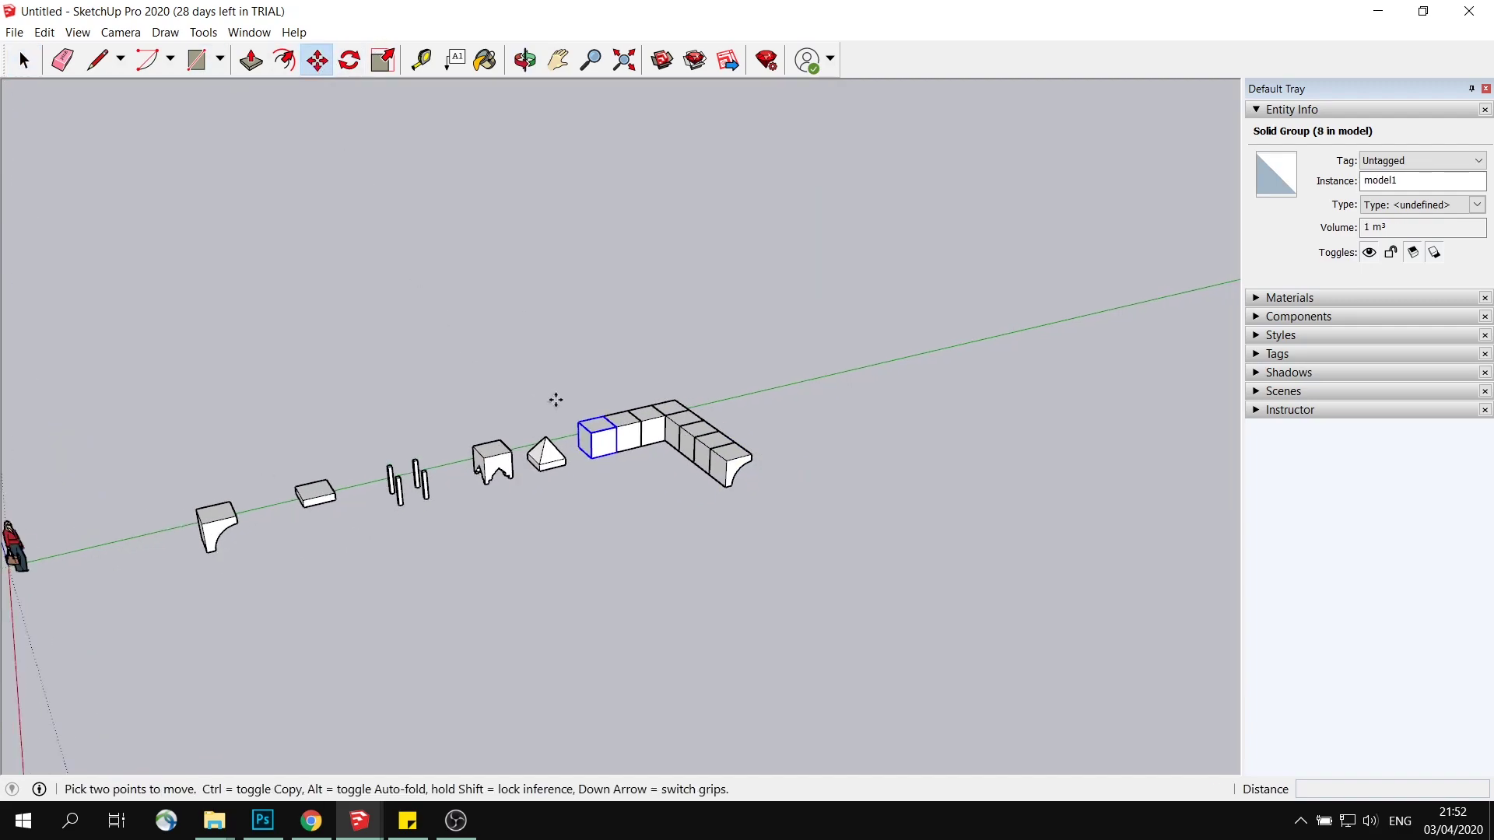
click(603, 442)
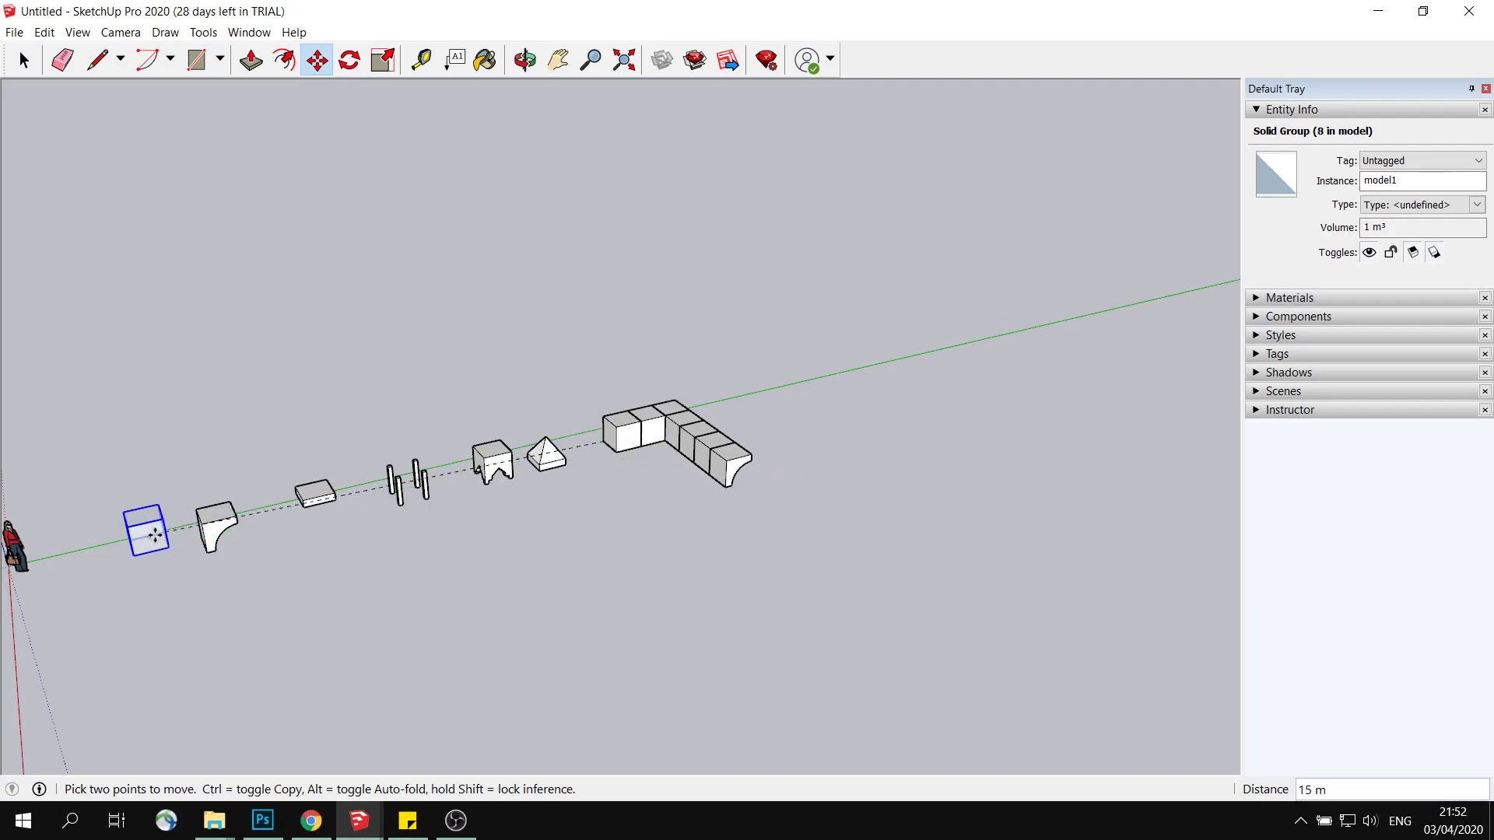
key(ctrl)
click(157, 539)
scroll(659, 423, up, 3)
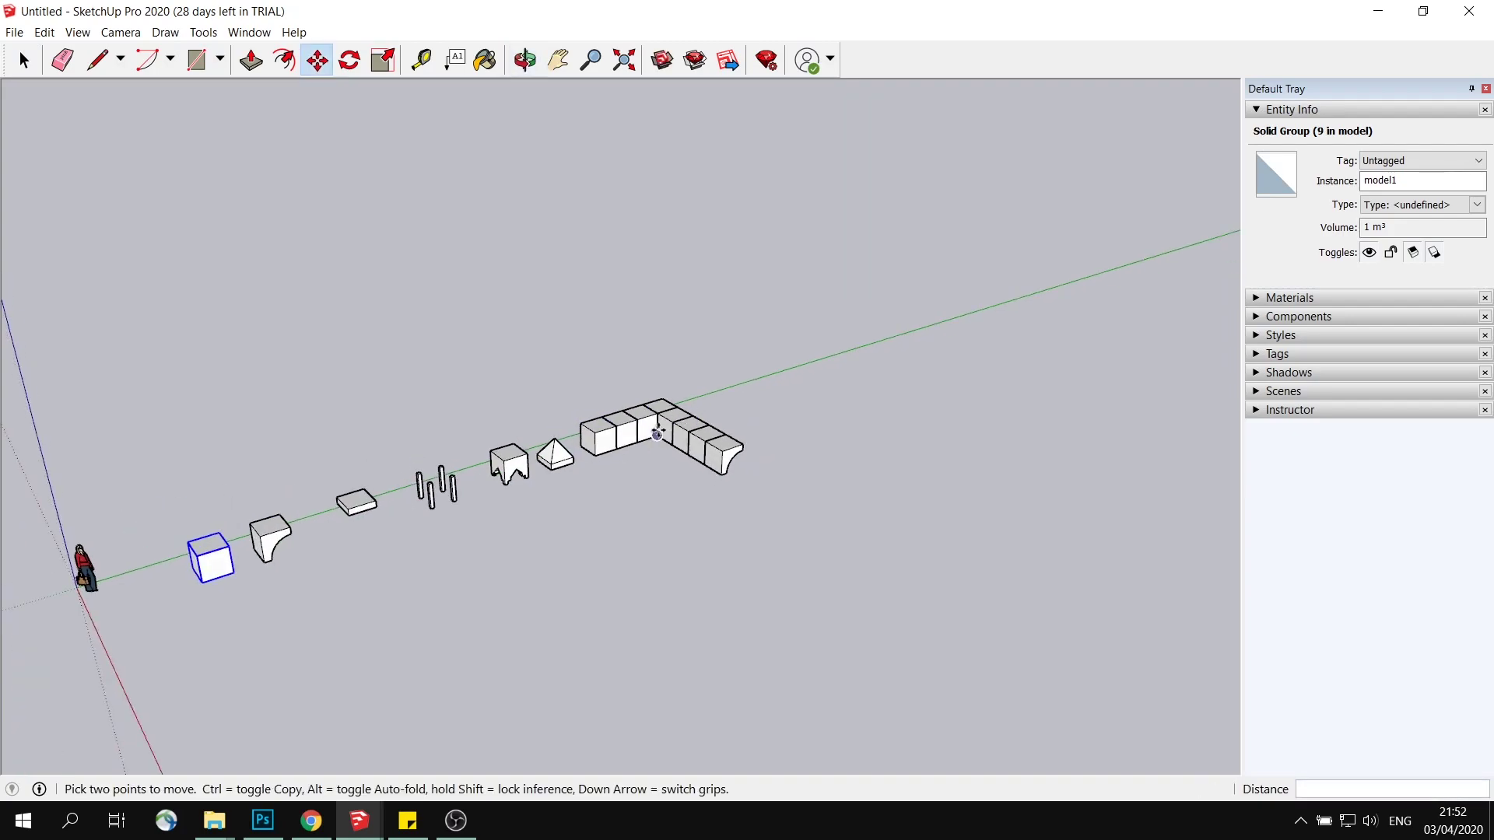
Step: Rotate the bridge1 copy a quarter turn so its arch opens away from the cubes, and seat it against the leg's end
middle_drag(733, 444, 867, 469)
click(21, 60)
click(851, 499)
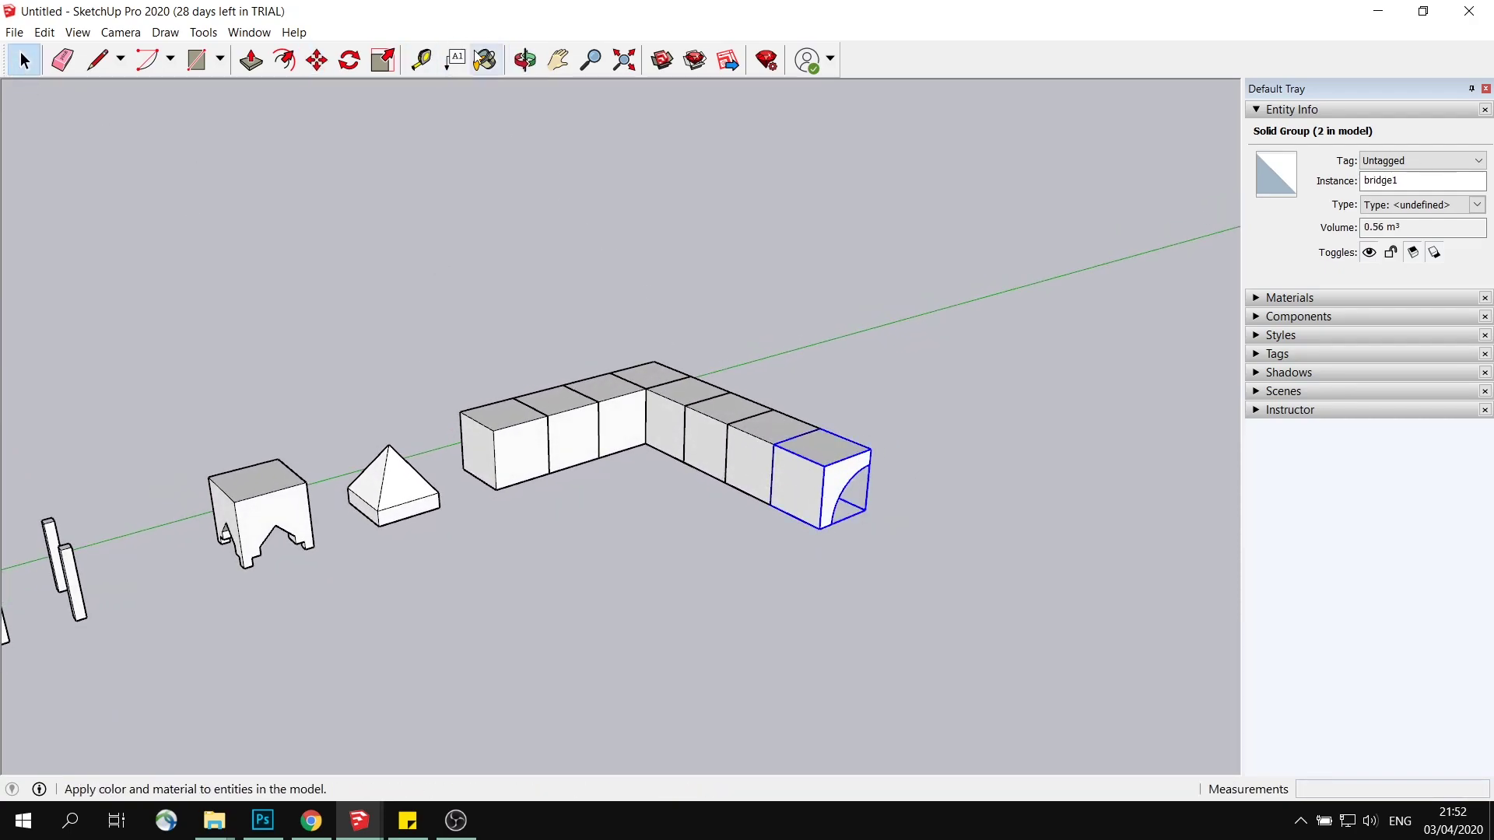
click(349, 60)
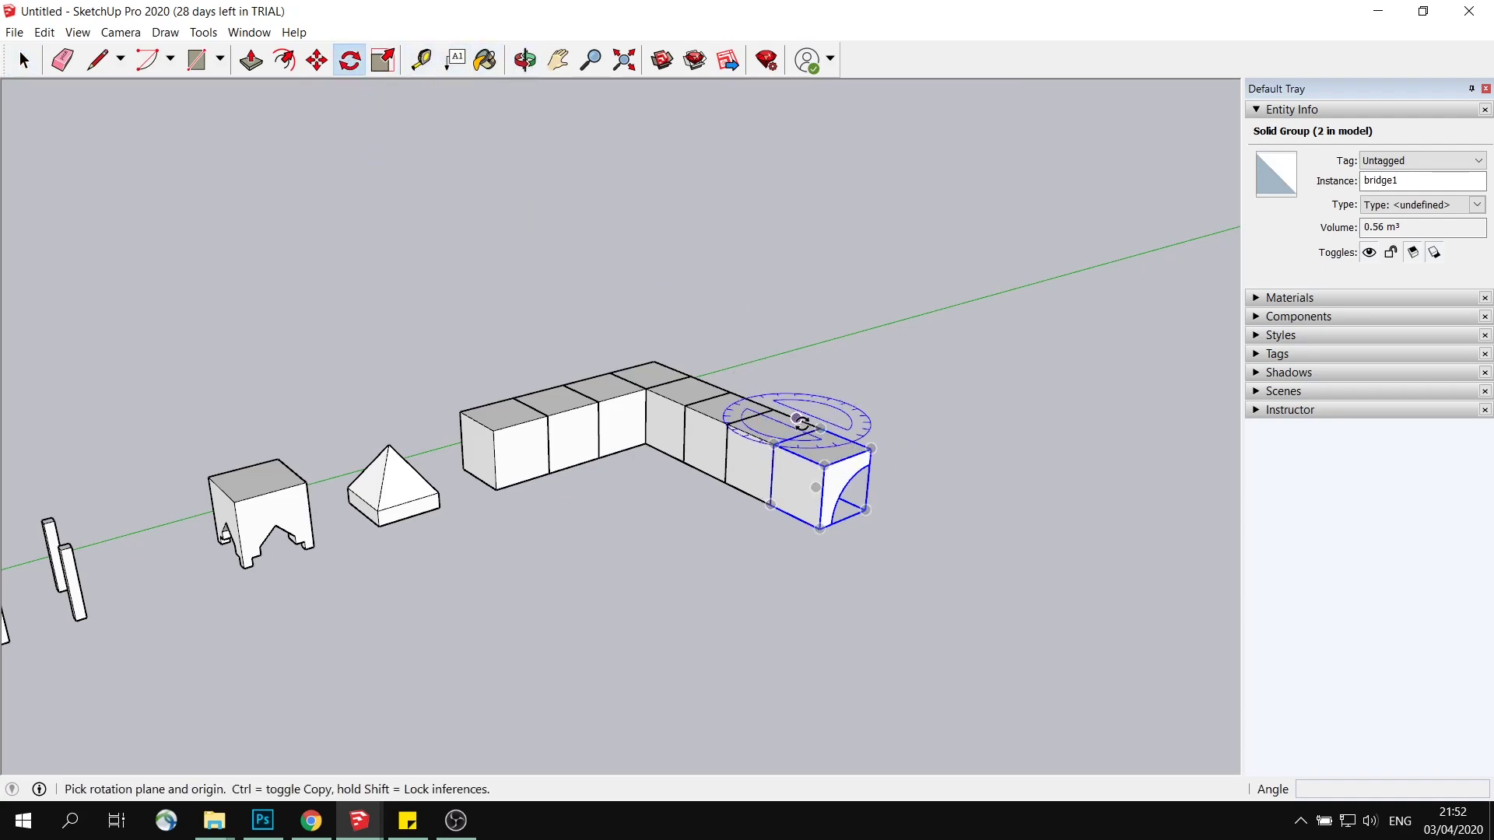
middle_drag(833, 407, 810, 464)
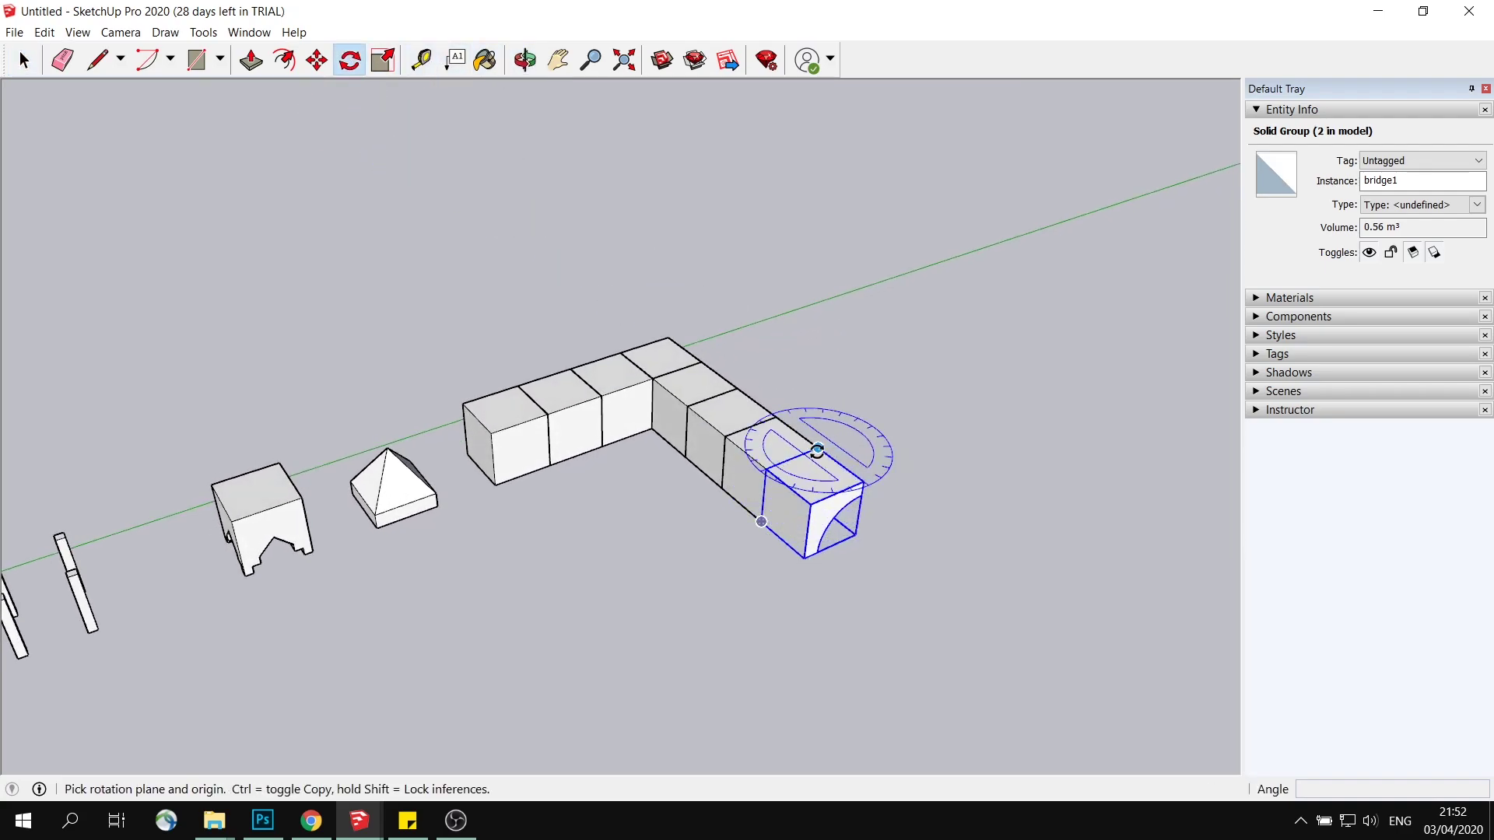
drag(817, 450, 863, 481)
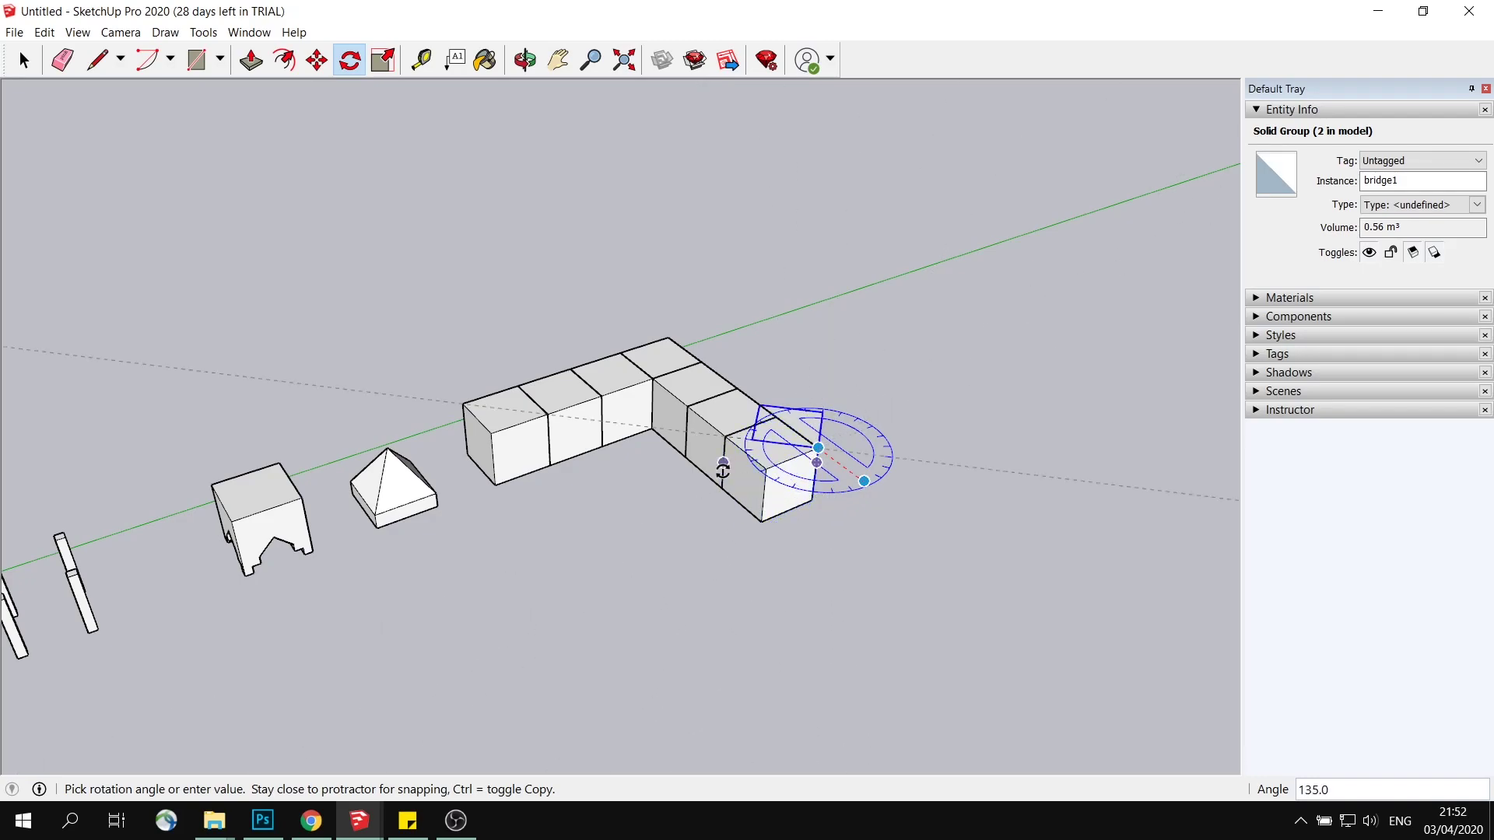
click(723, 469)
click(319, 60)
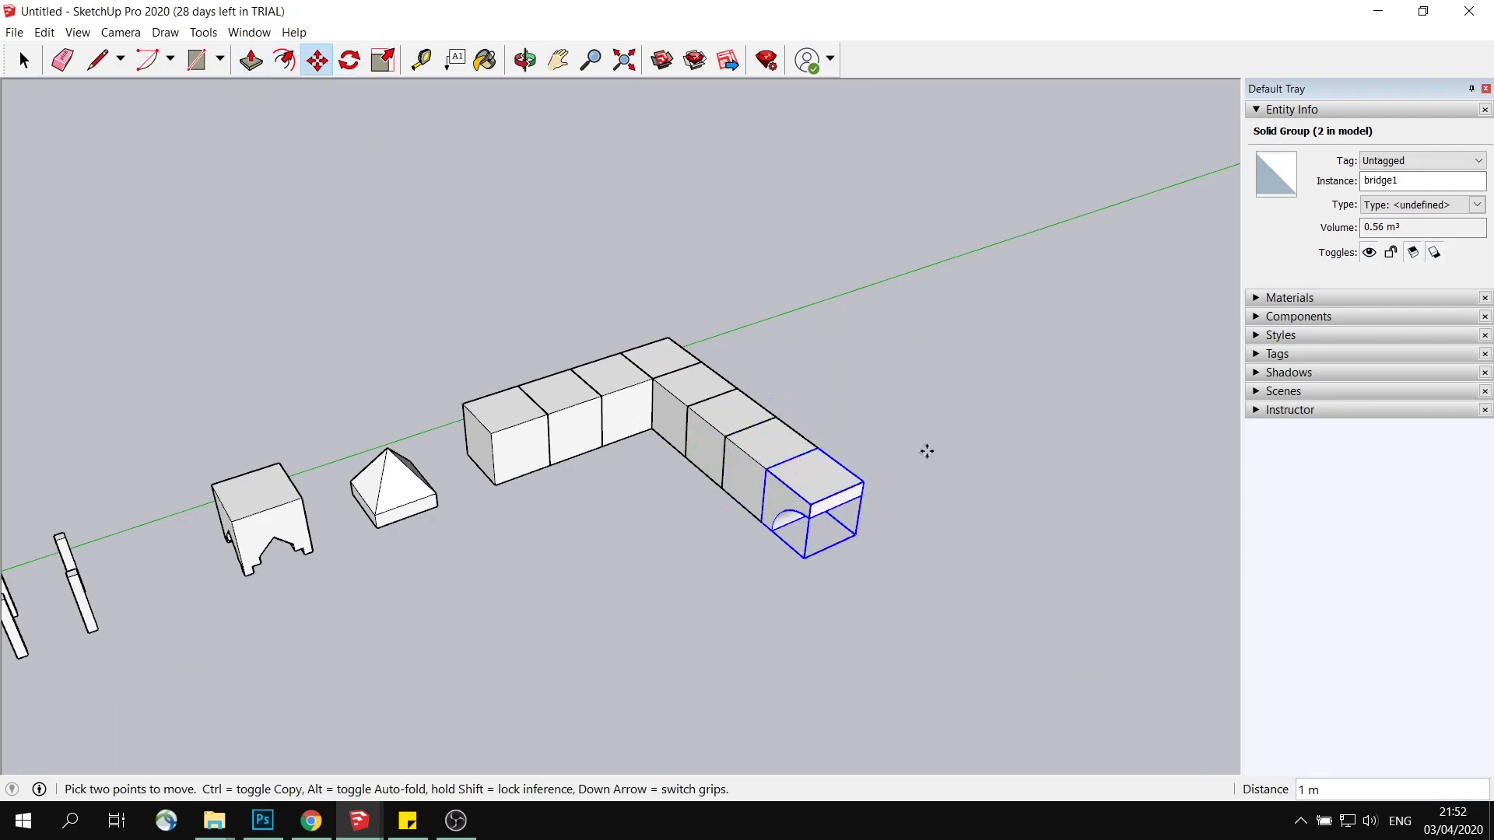
Step: Copy the bridge2 slab from the source pieces to a spot just beyond the bridge1 copy
middle_drag(927, 450, 829, 449)
scroll(483, 507, down, 5)
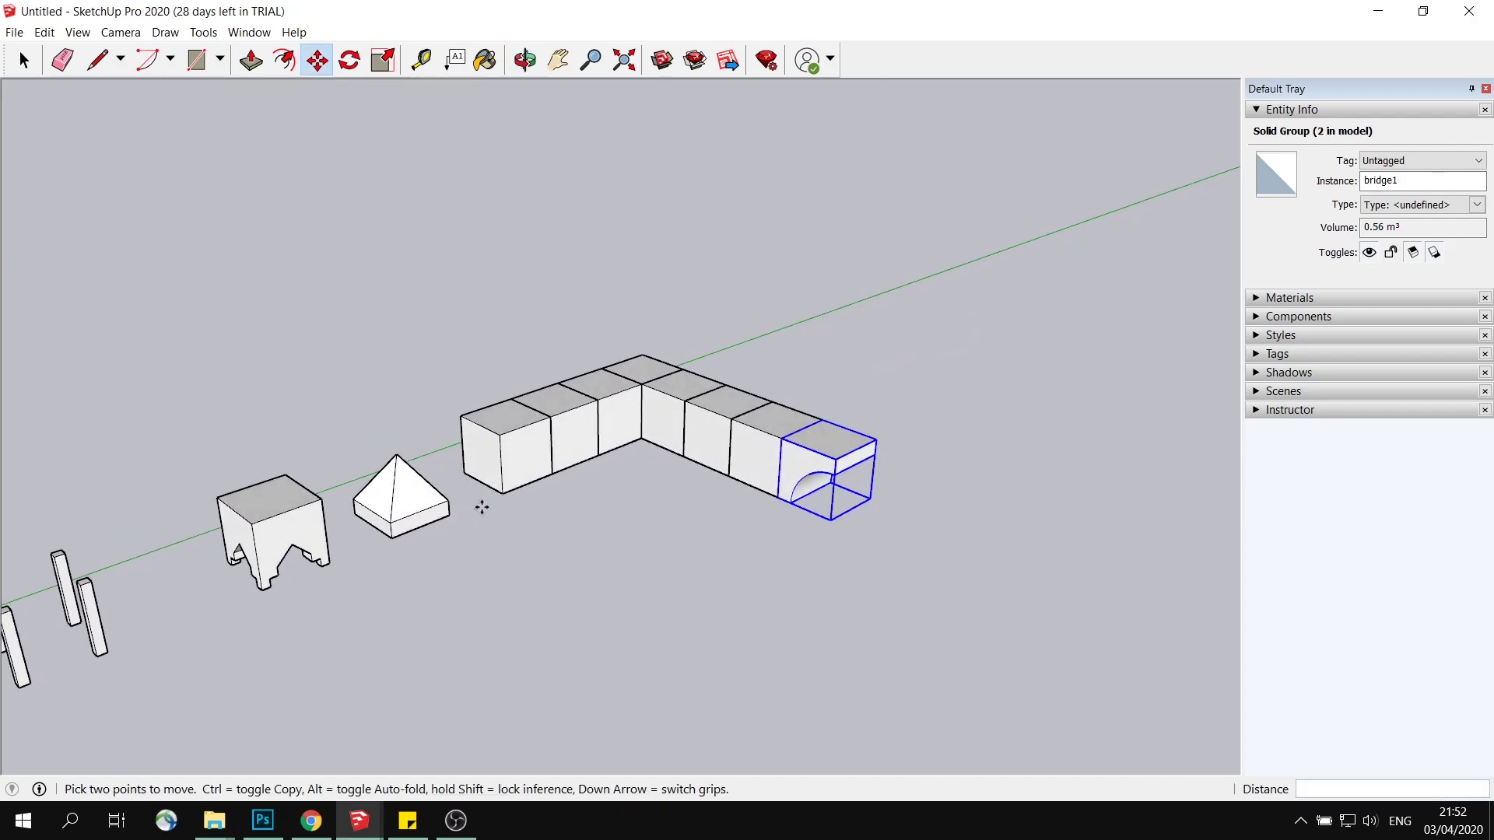
key(space)
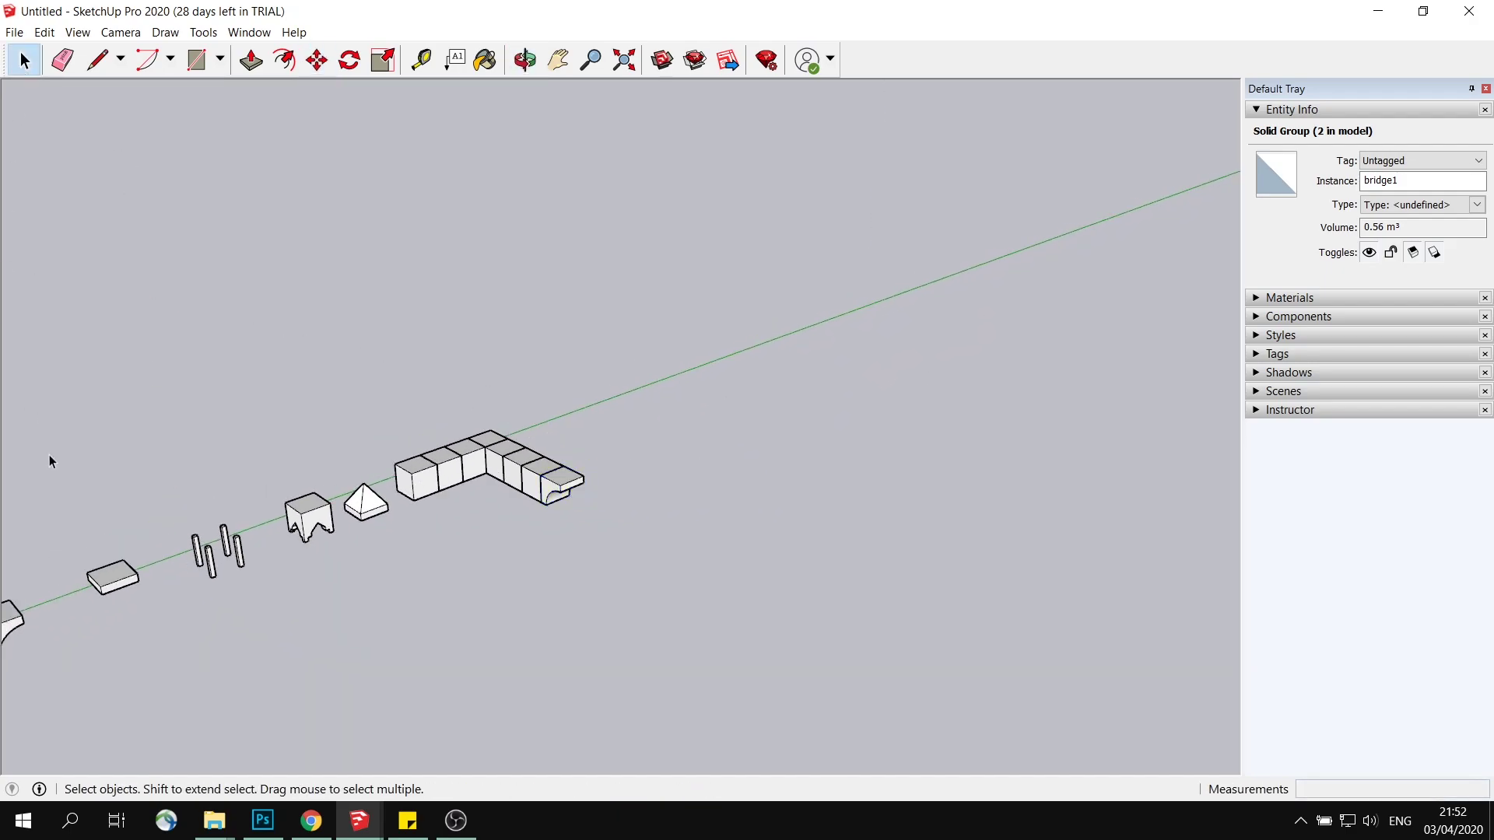
click(118, 586)
scroll(157, 417, up, 3)
key(m)
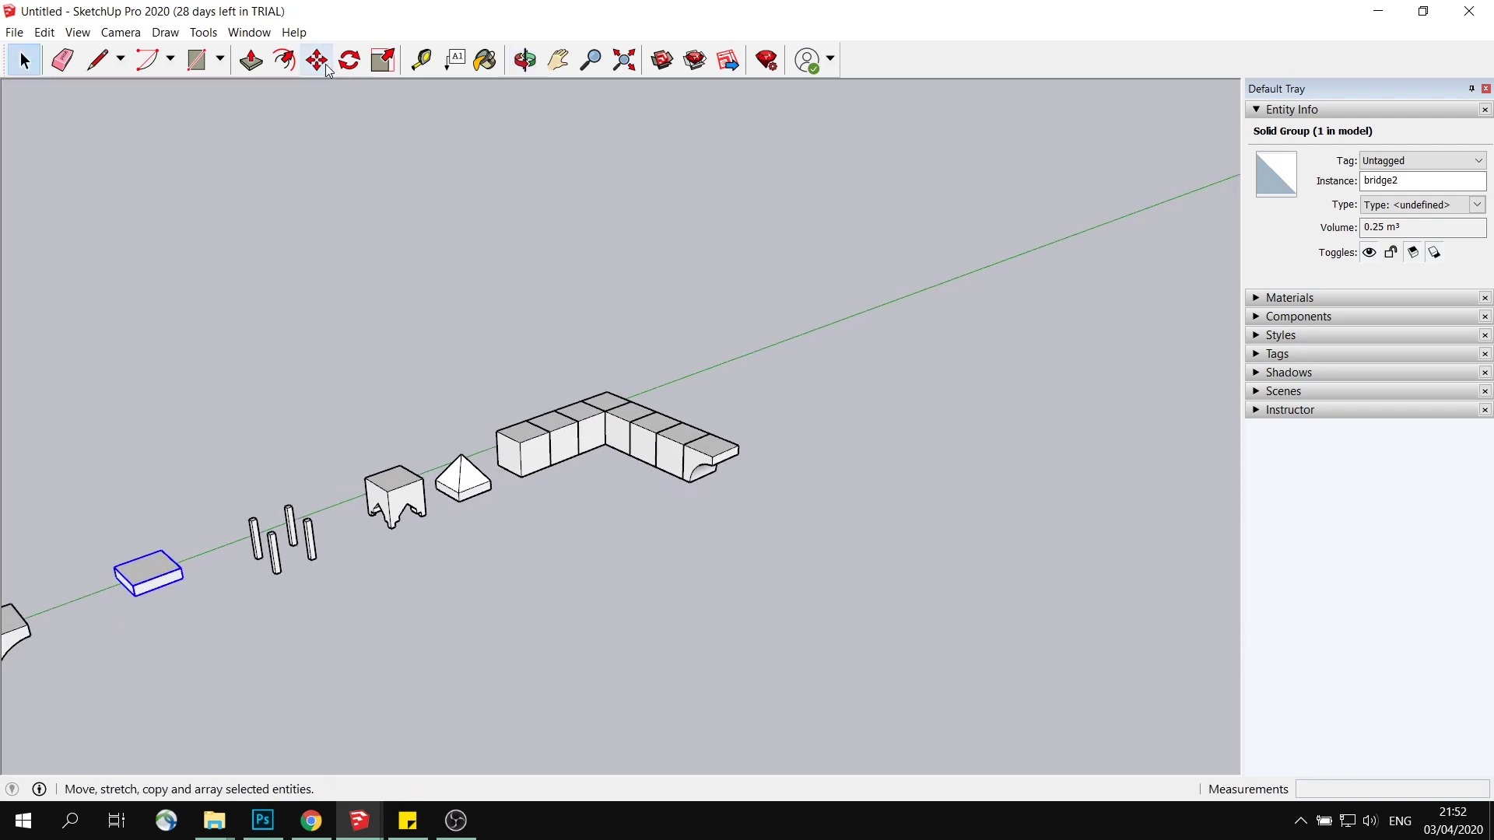
click(145, 572)
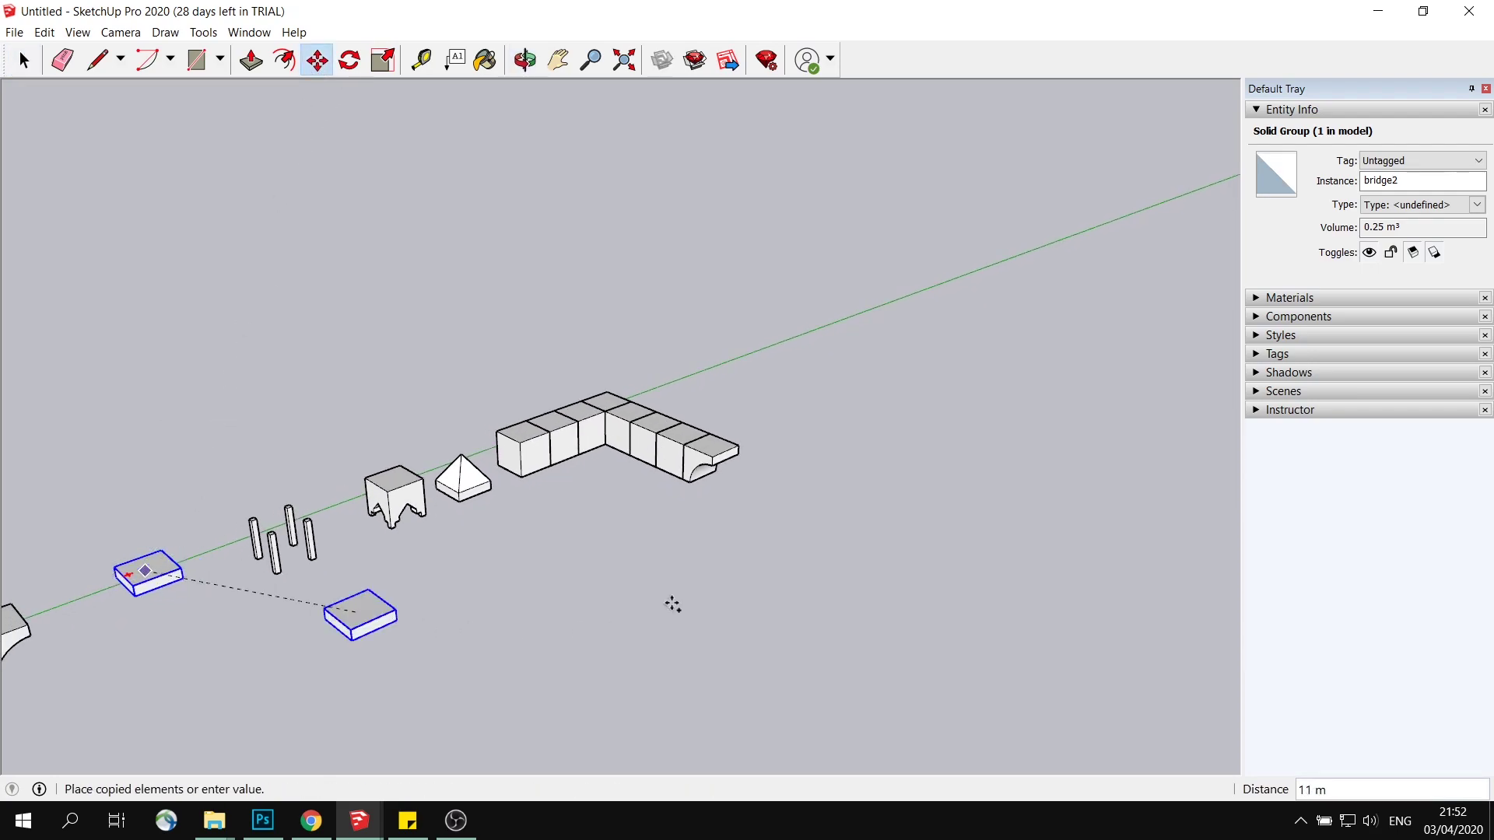
click(752, 463)
Step: Move the bridge2 copy by its upper corner onto the bridge1 copy's outer upper corner so their tops align
scroll(754, 463, up, 5)
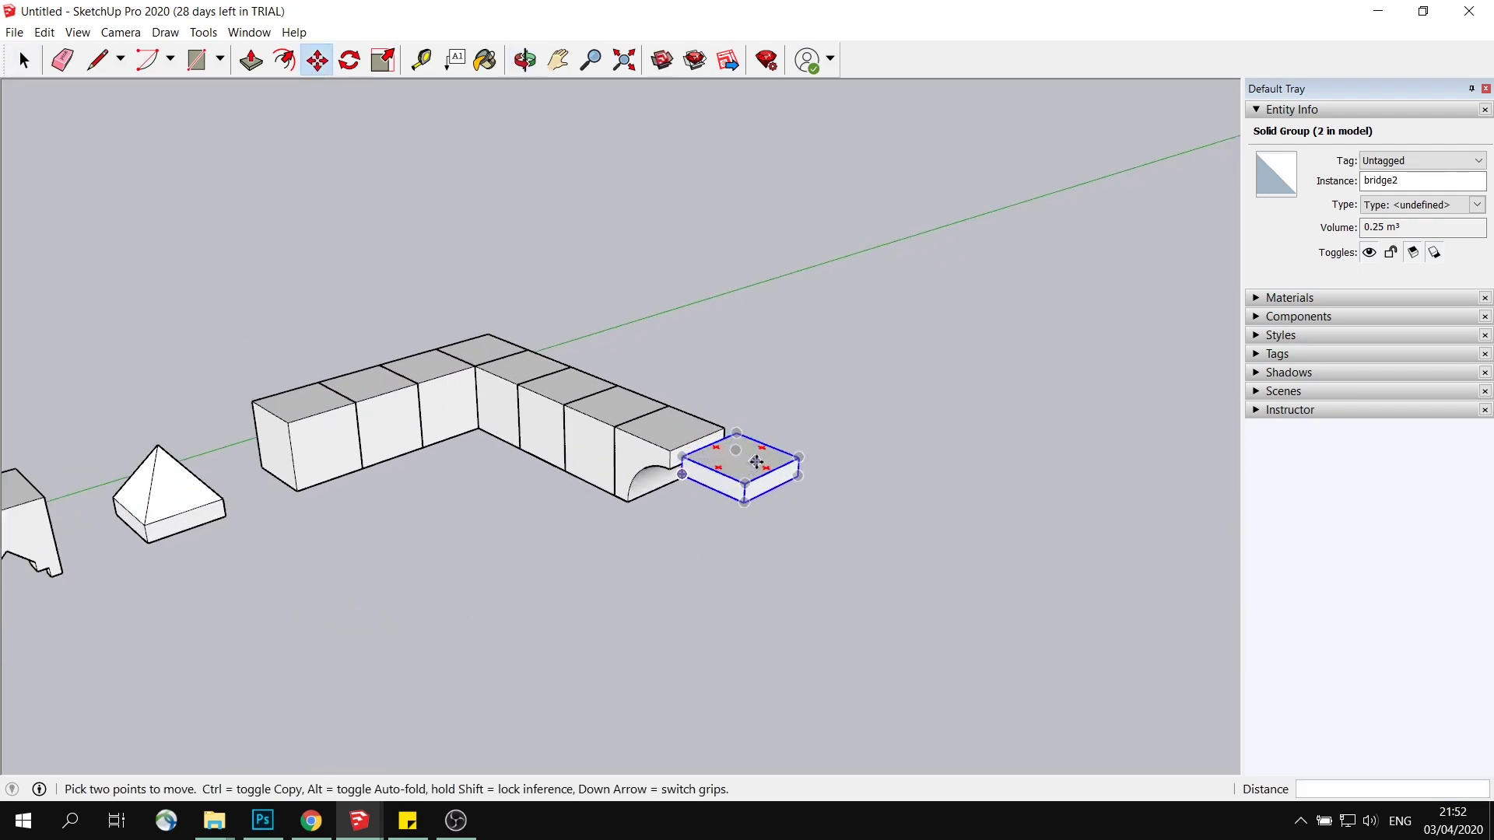
middle_drag(624, 462, 661, 468)
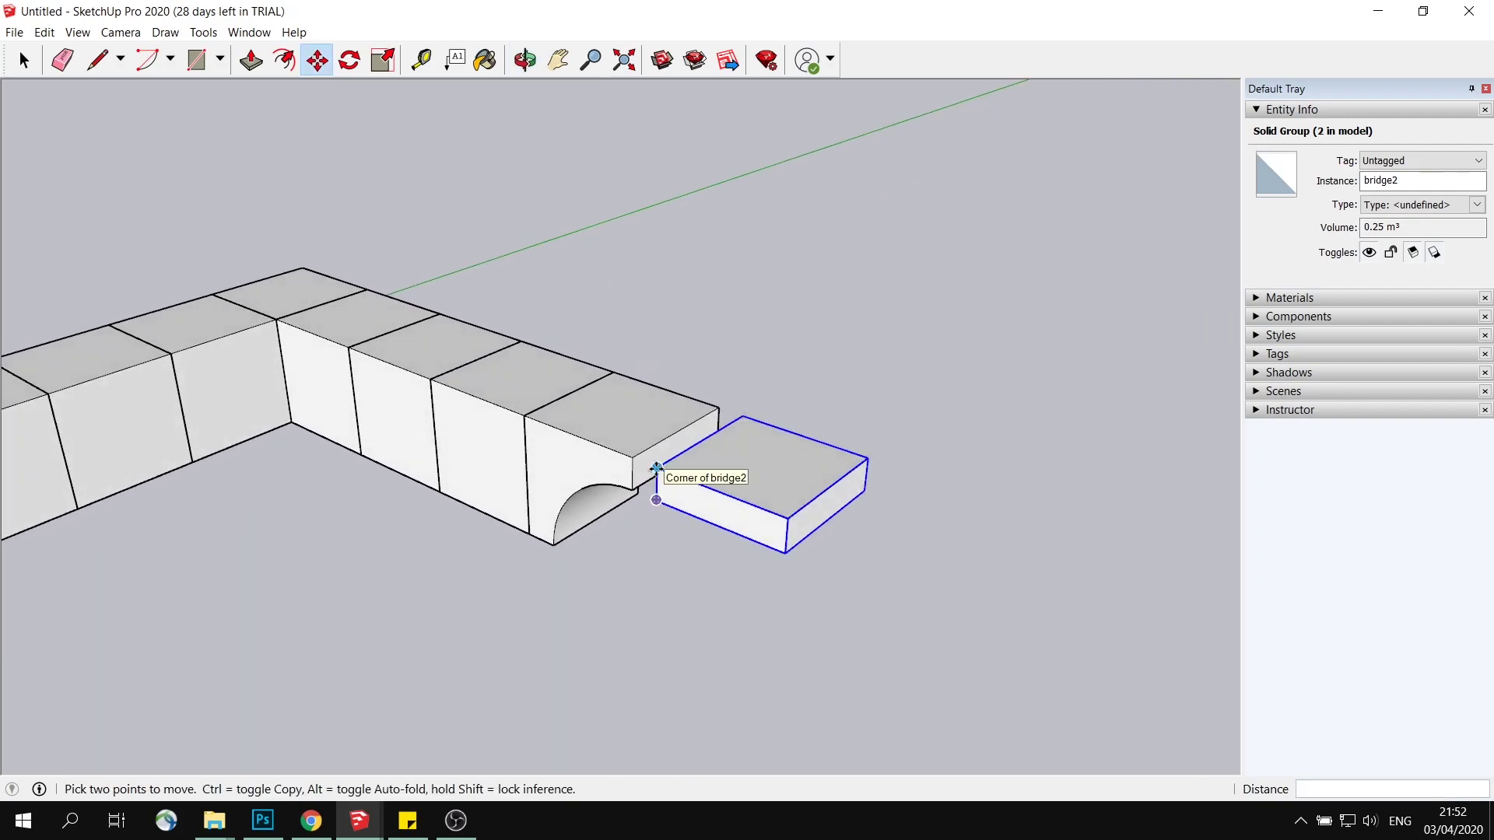
click(657, 468)
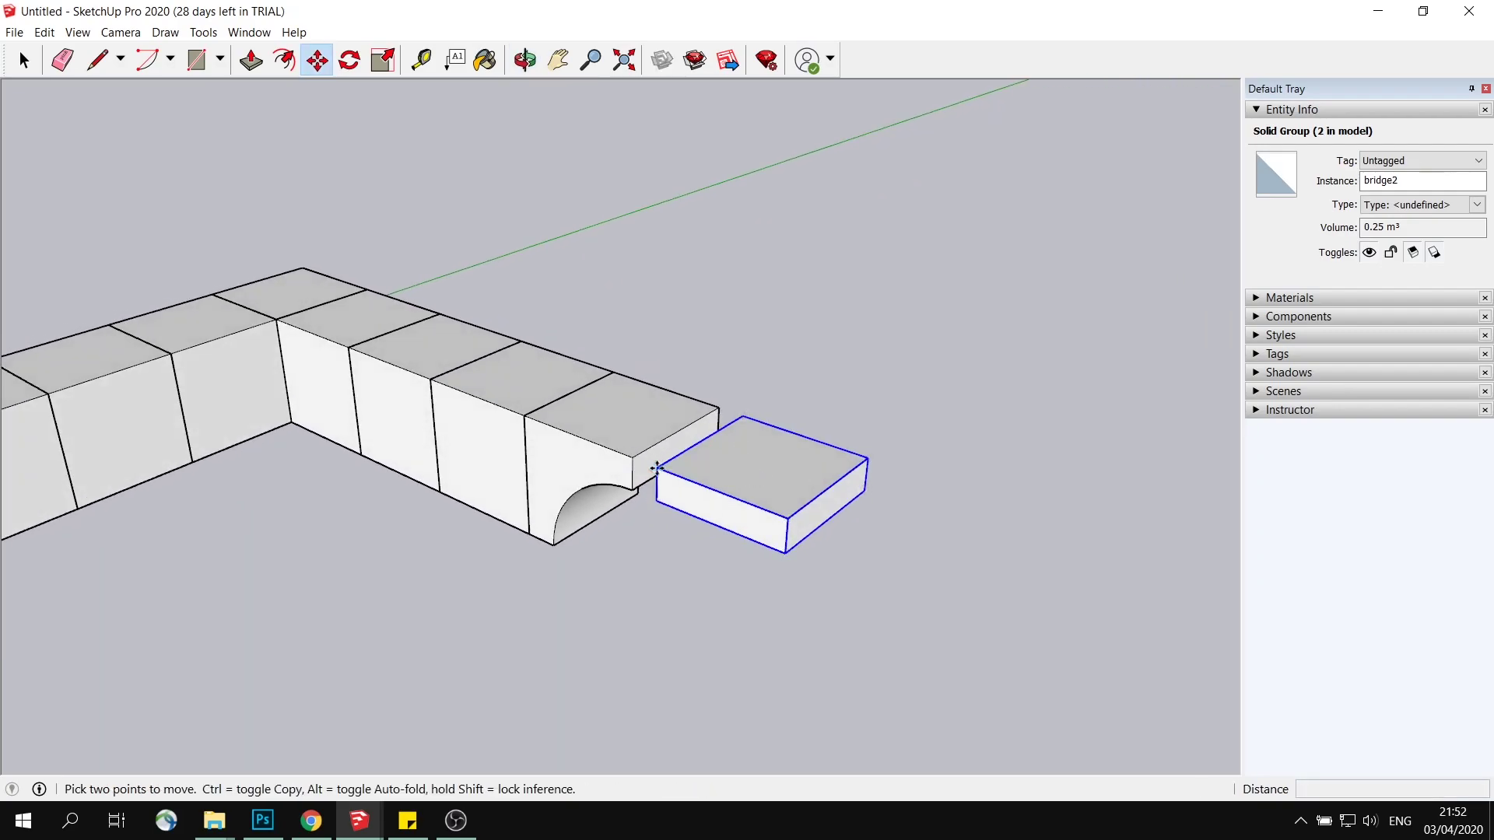
click(632, 457)
middle_drag(691, 443, 747, 495)
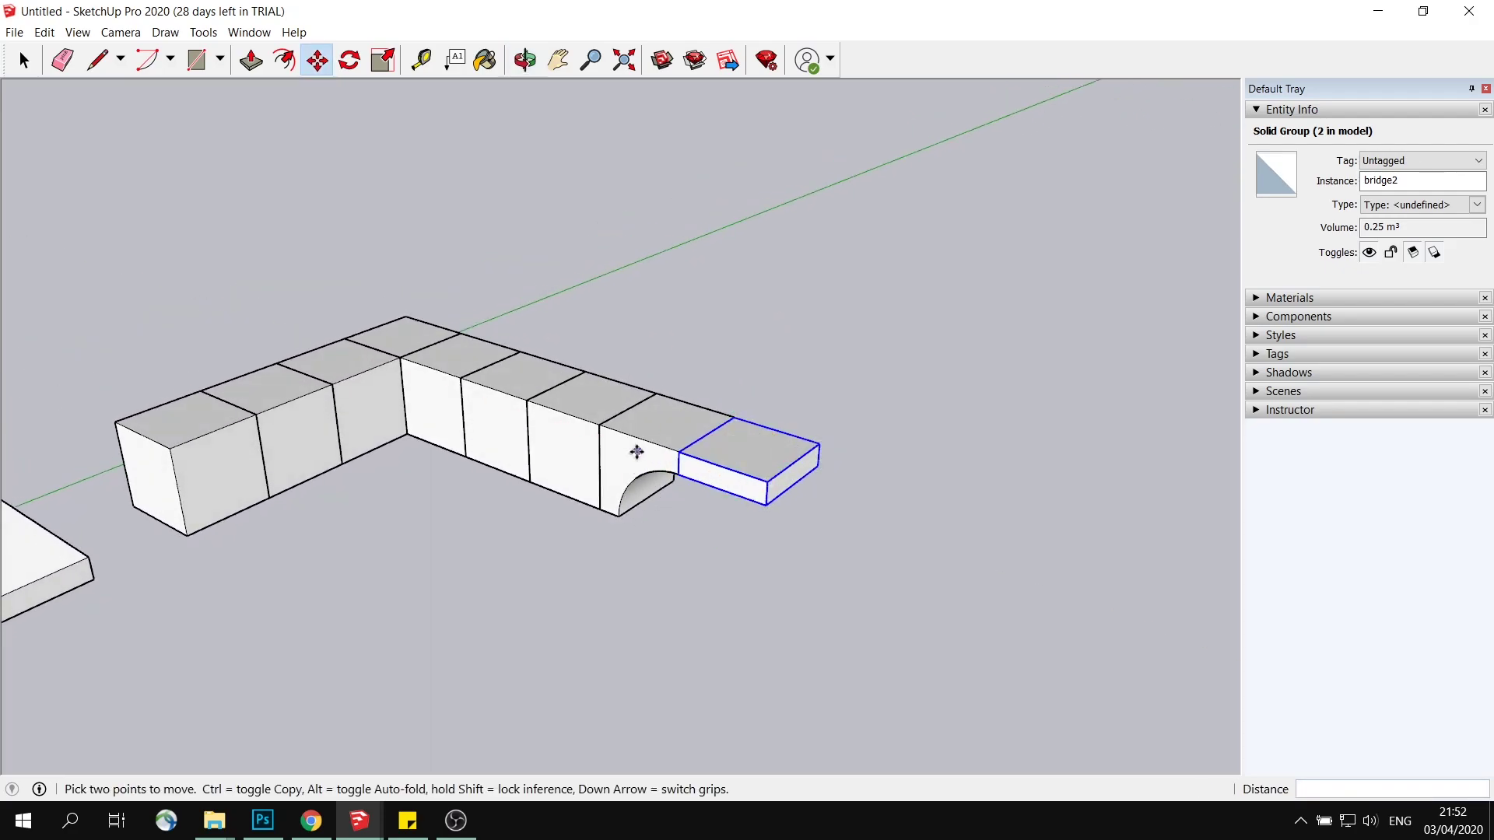
Step: Copy the collumns group onto the first cube of the row and onto the leg's last cube beside the arch
scroll(634, 447, down, 2)
middle_drag(537, 400, 509, 420)
scroll(420, 381, down, 2)
mouse_move(426, 380)
middle_down()
mouse_move(439, 377)
mouse_move(417, 366)
mouse_move(444, 398)
middle_up()
scroll(408, 350, up, 2)
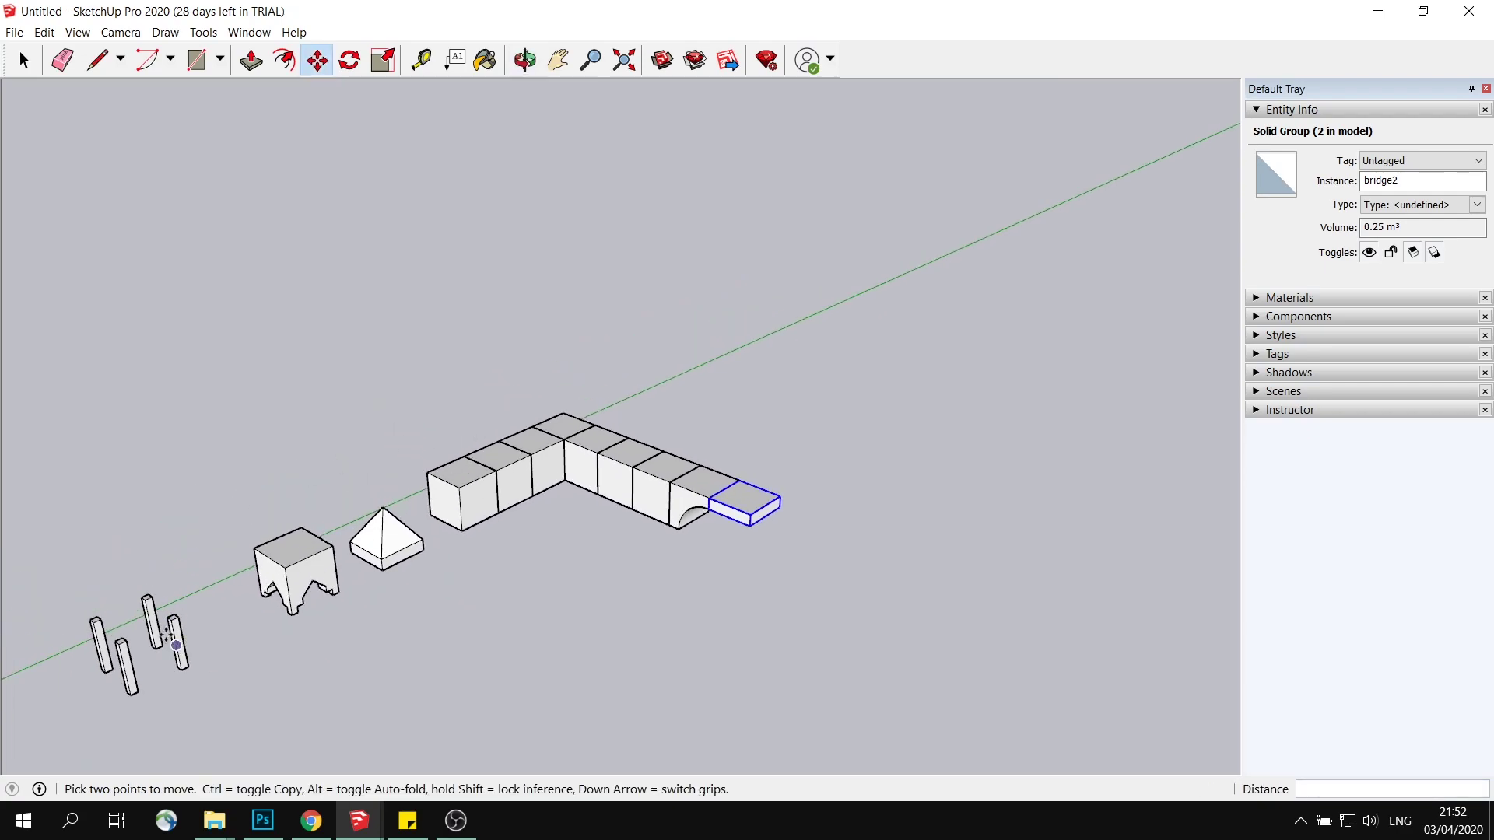
key(space)
drag(70, 561, 200, 732)
key(m)
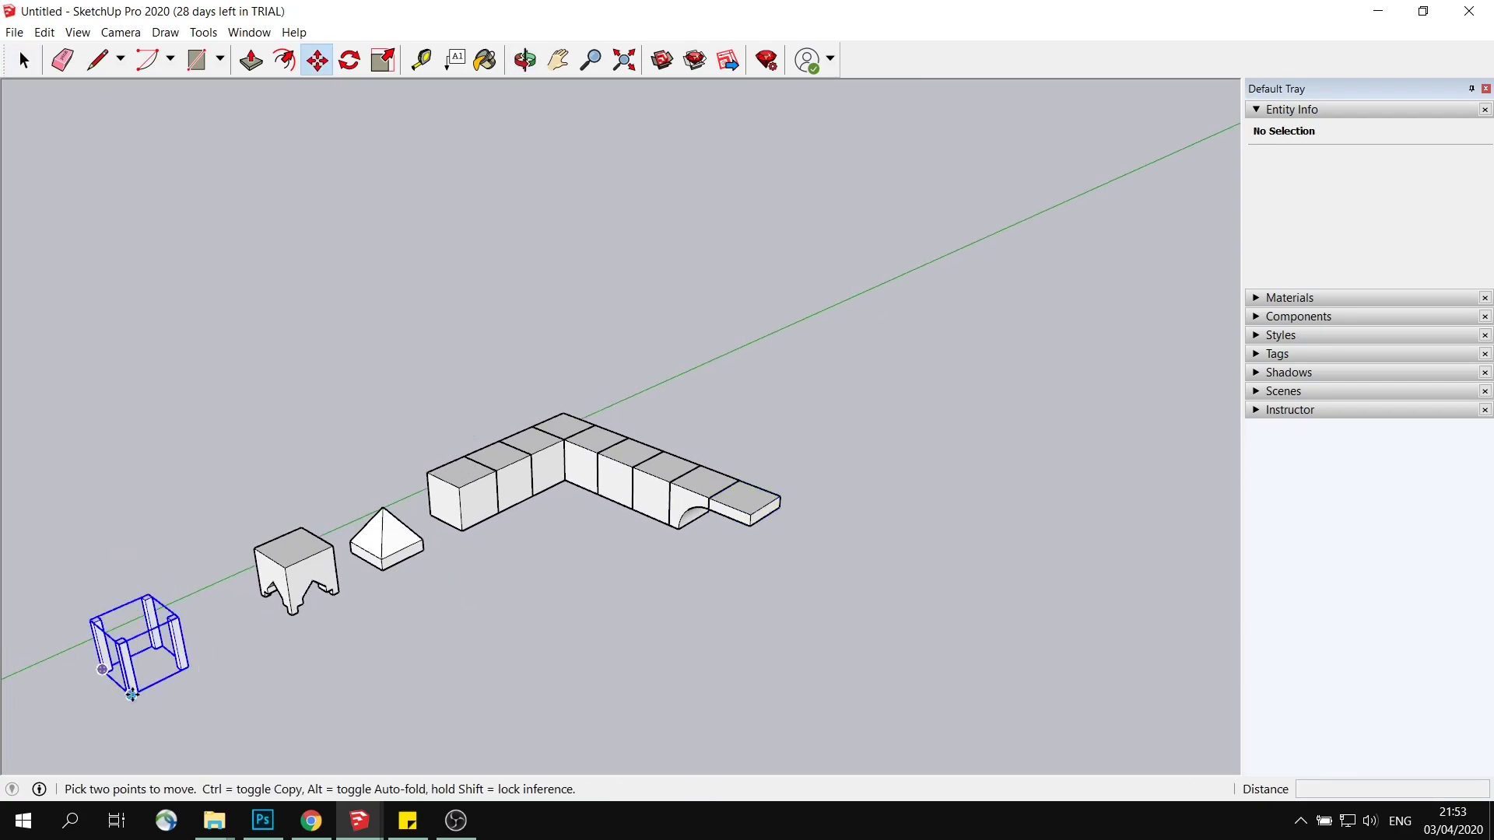
click(131, 695)
key(ctrl)
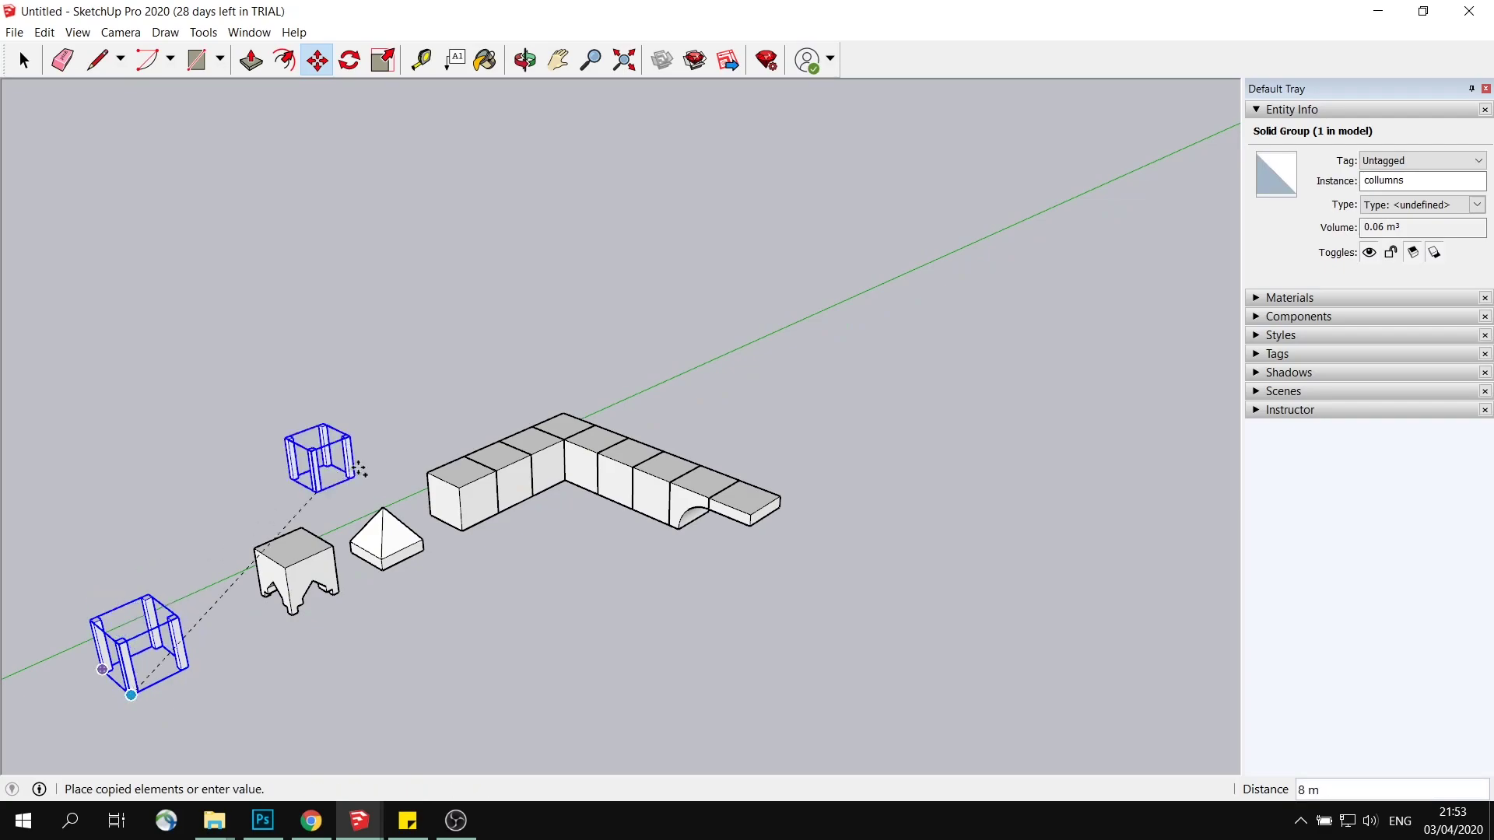
click(459, 487)
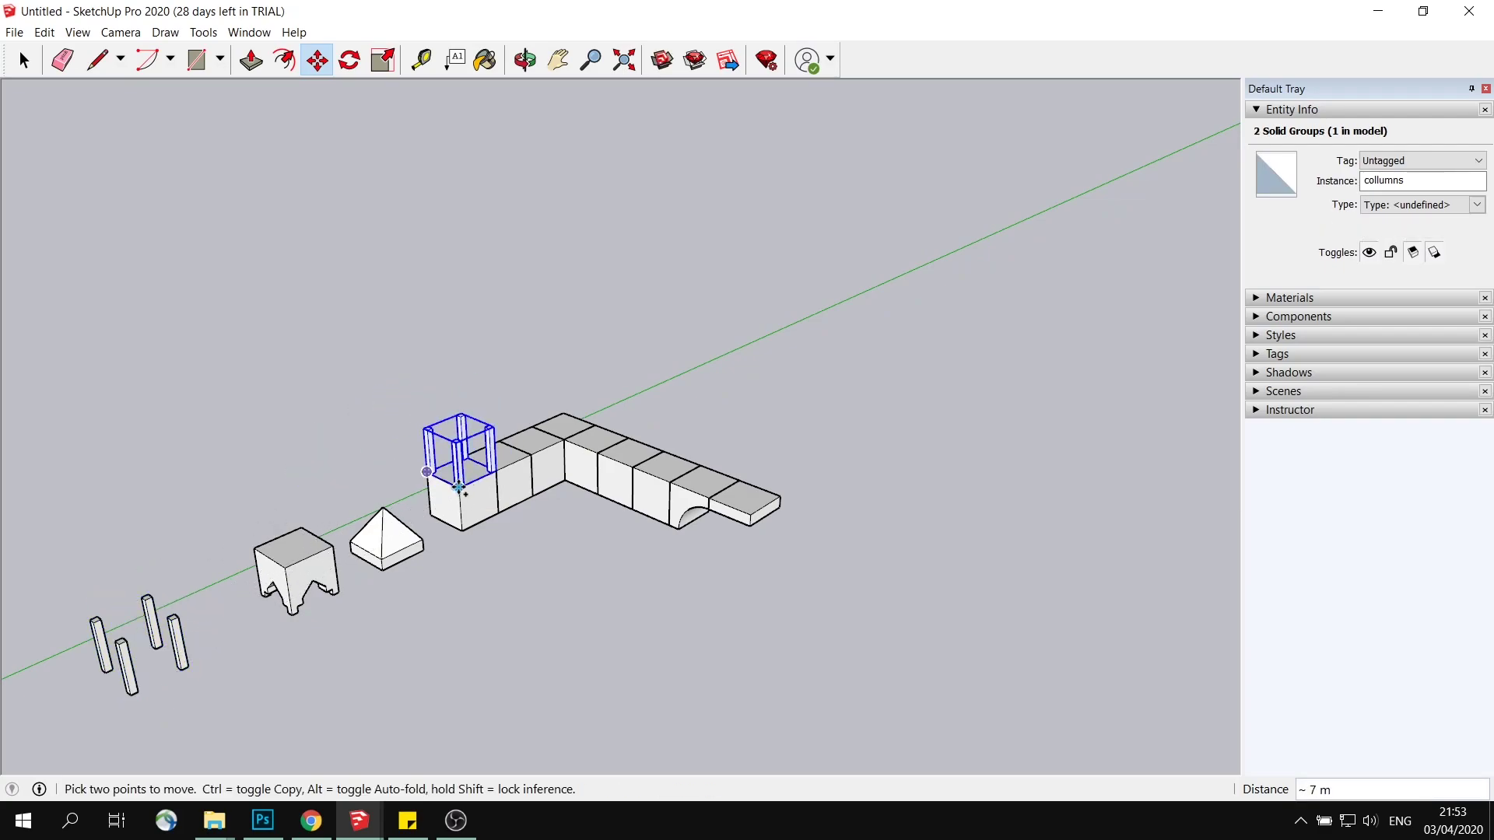
click(459, 486)
click(671, 481)
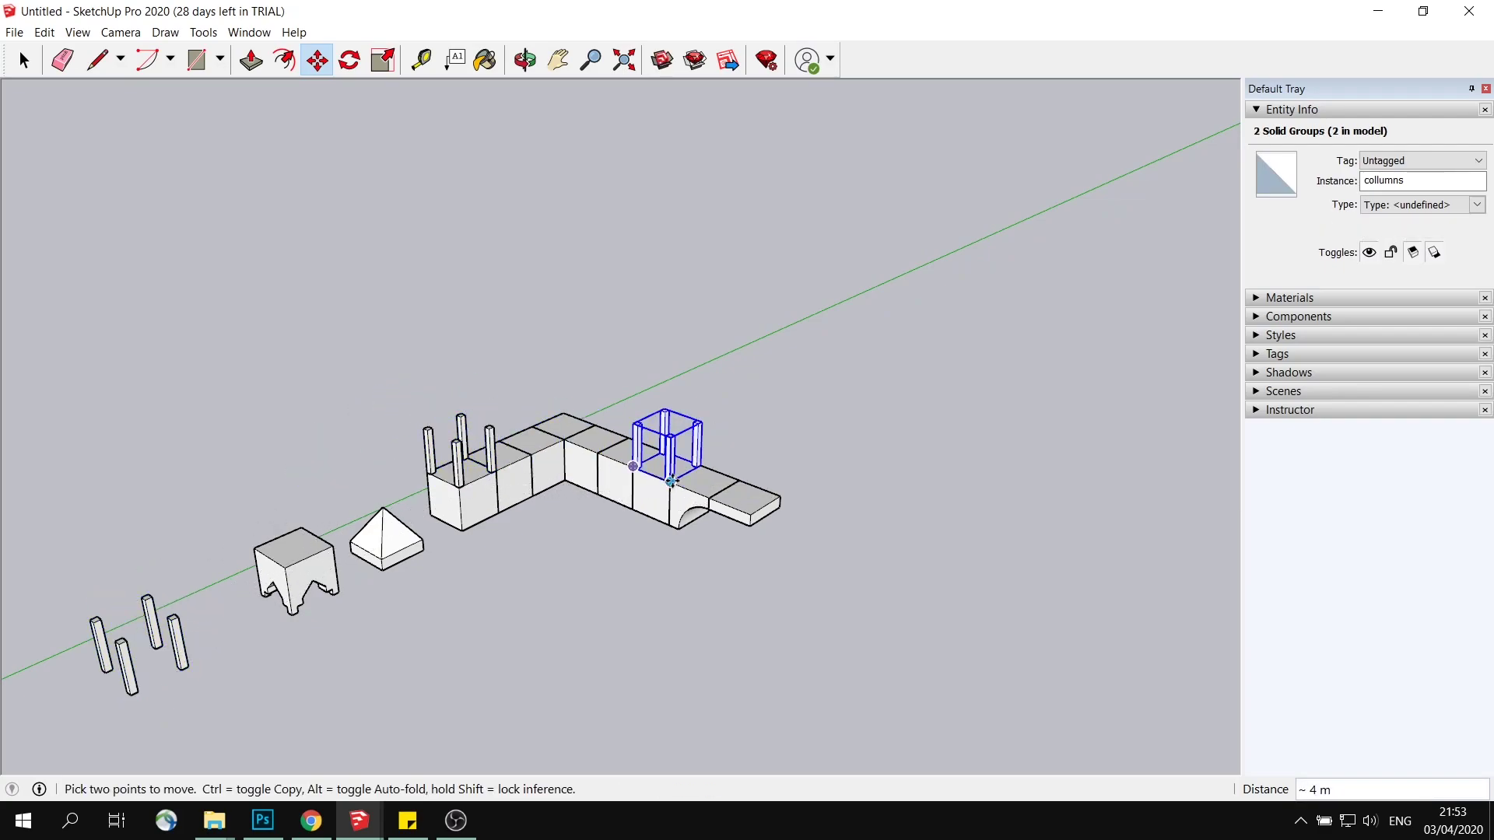
Step: Stack two more copies of the collumns group on the leg's columns, each 1 m higher, making them three high
click(671, 482)
key(ctrl)
key(ctrl)
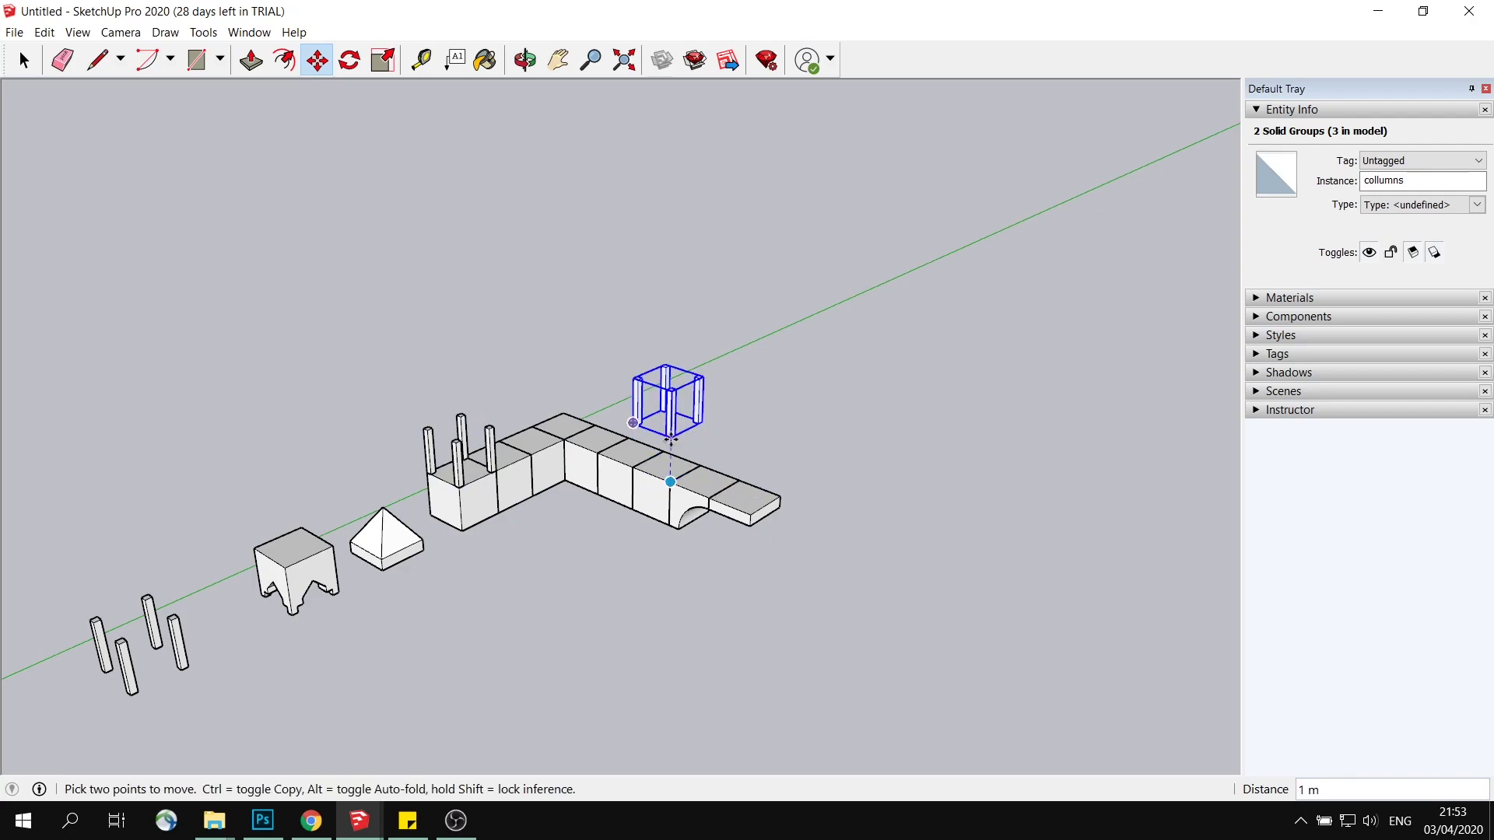
key(ctrl)
click(671, 437)
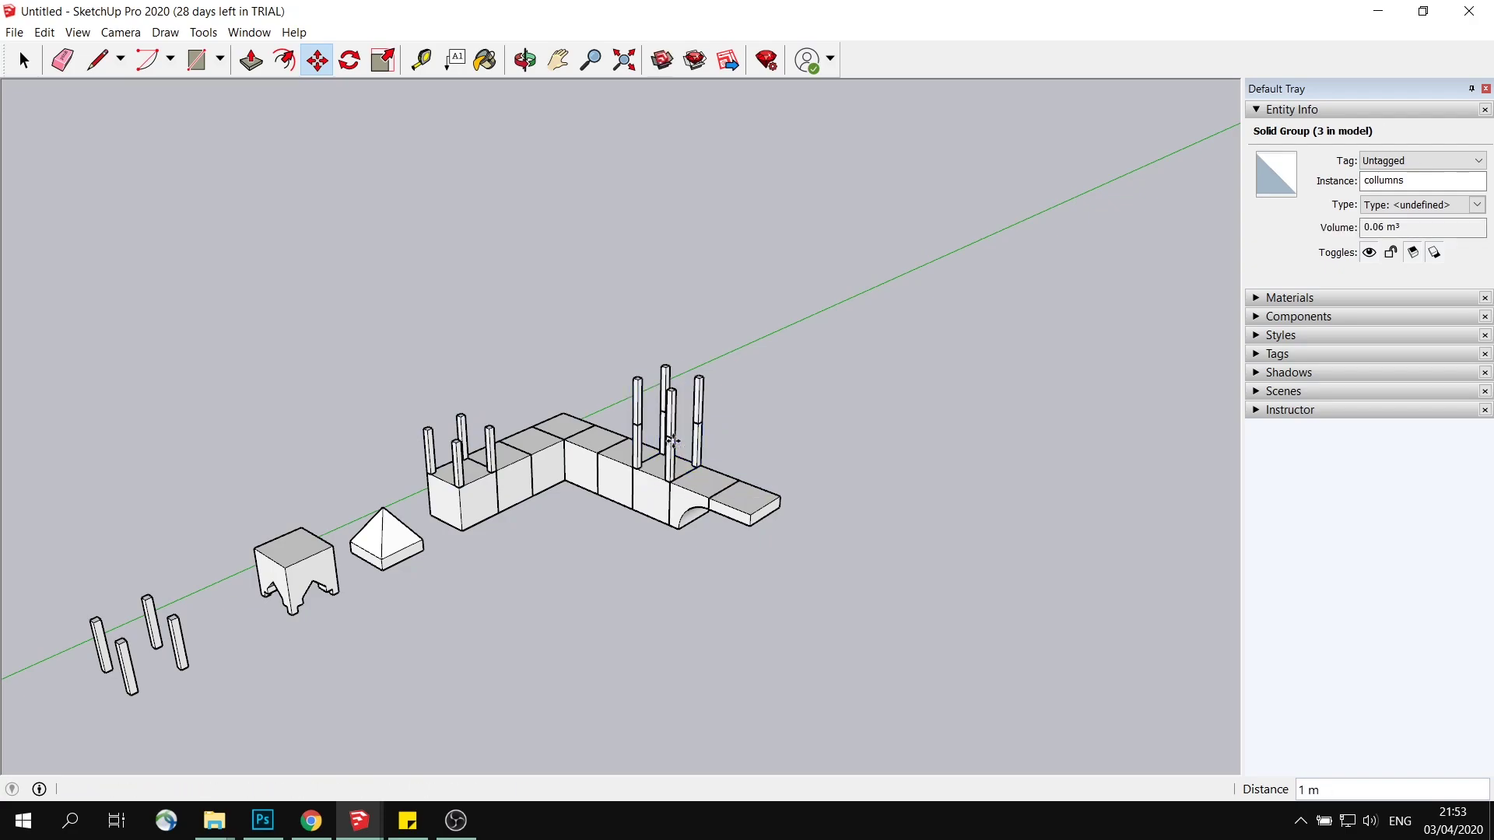
click(671, 437)
key(ctrl)
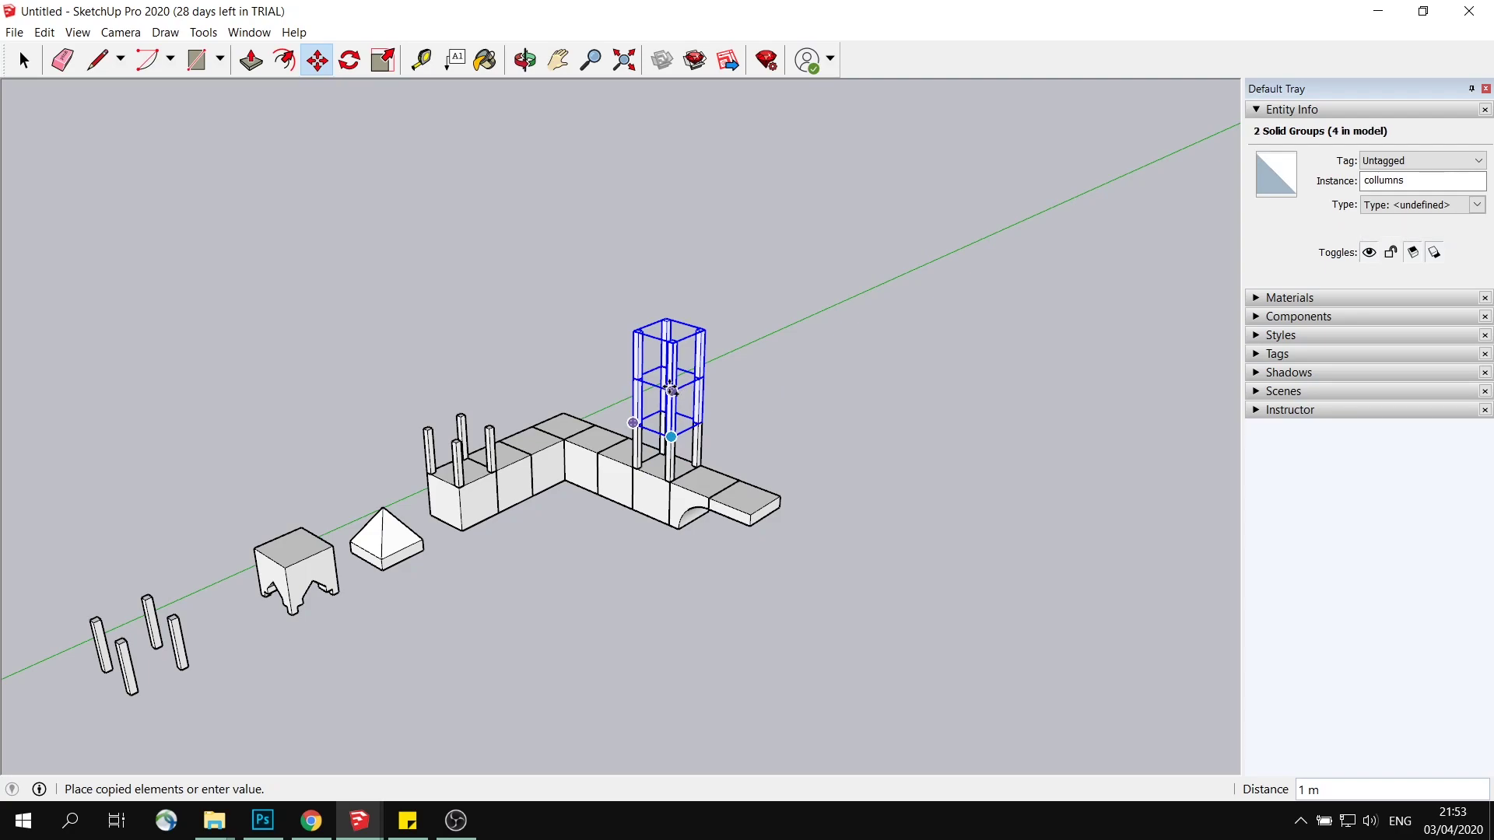
click(671, 390)
Step: Stack one copy of the collumns group directly on top of the columns on the row's first cube
key(m)
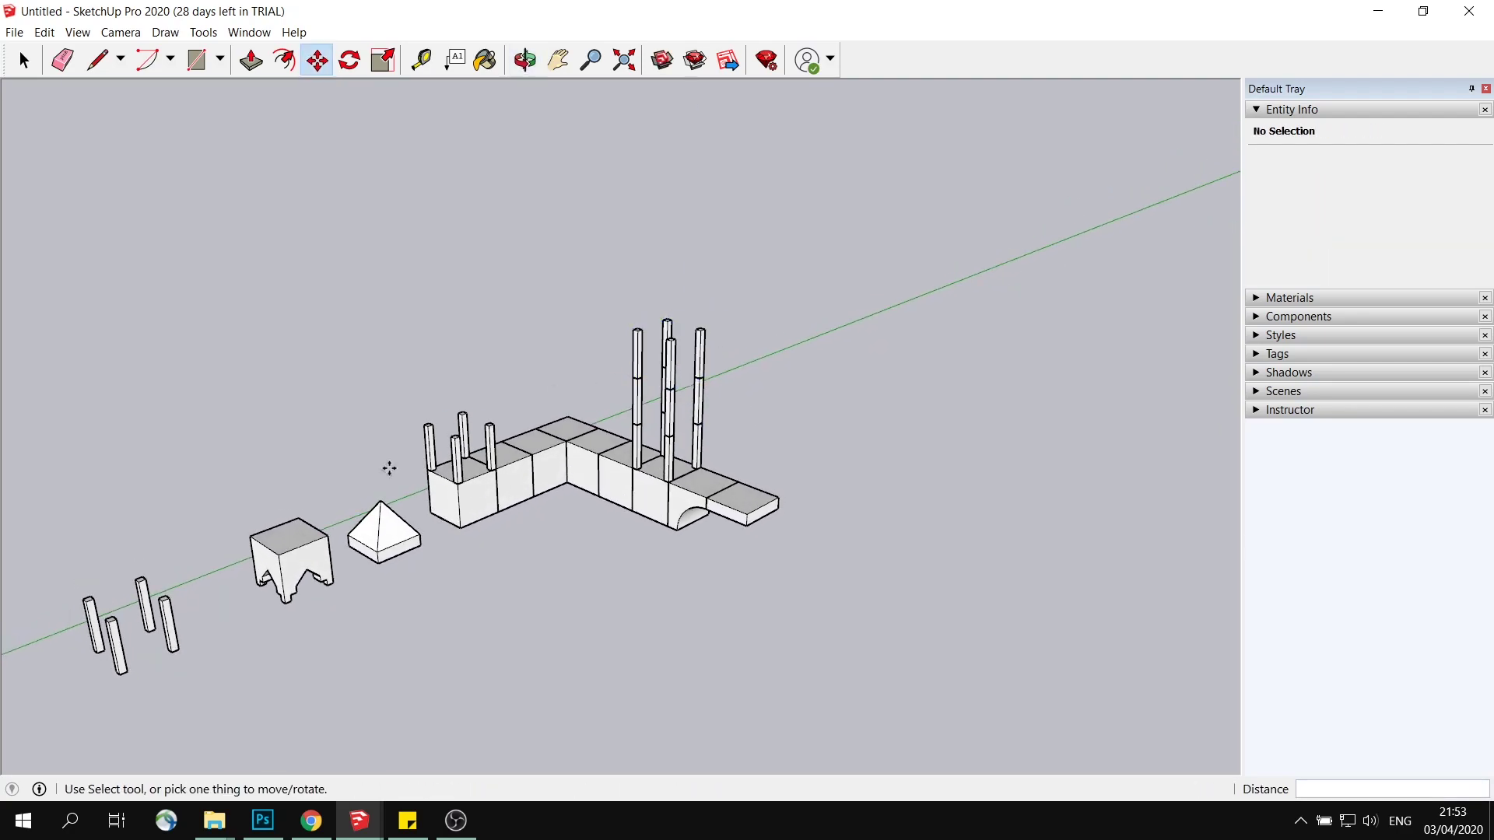
scroll(463, 500, up, 4)
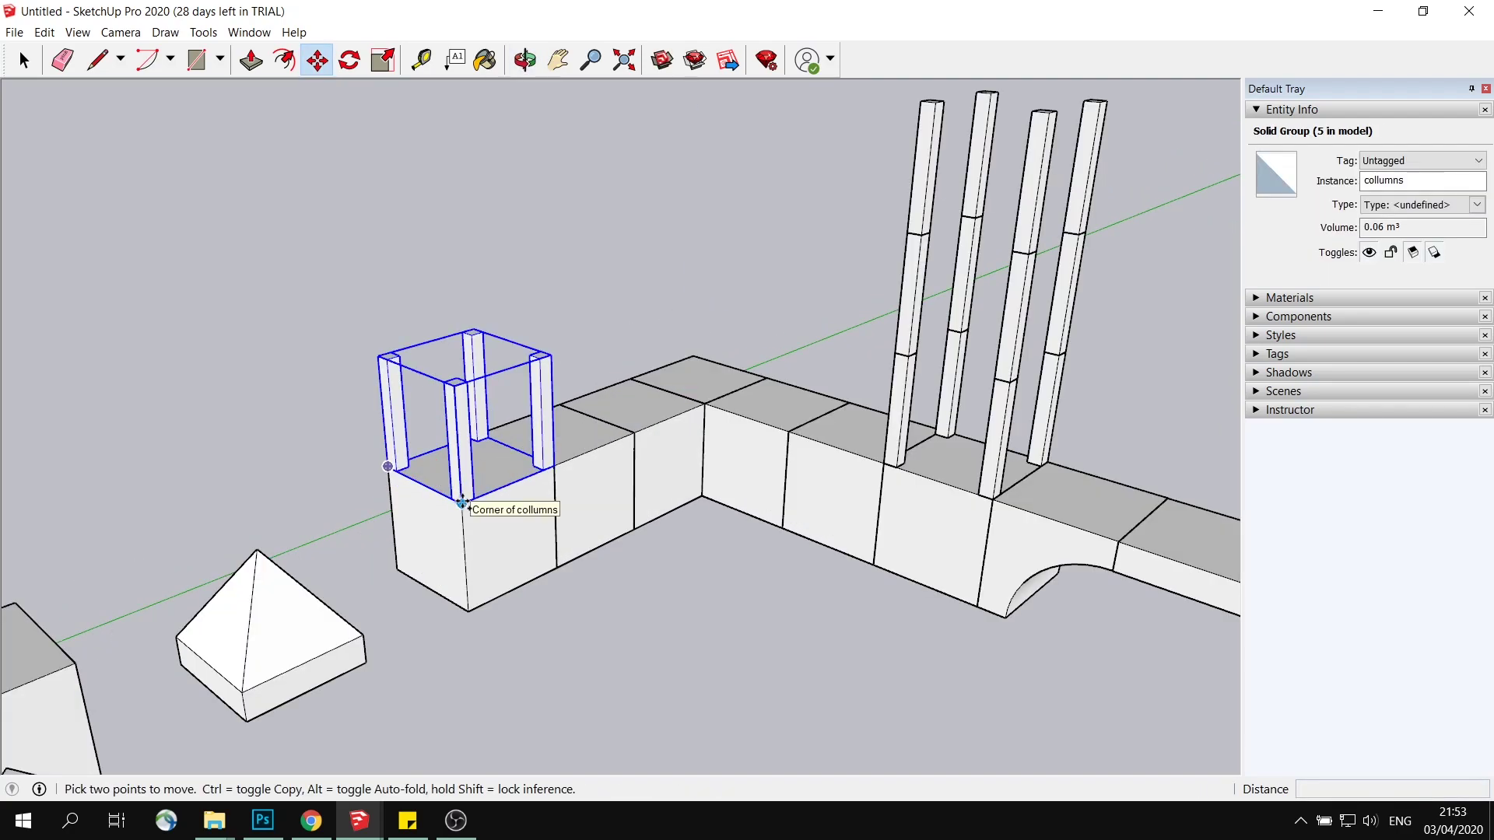
click(463, 503)
key(ctrl)
click(456, 383)
scroll(457, 383, down, 5)
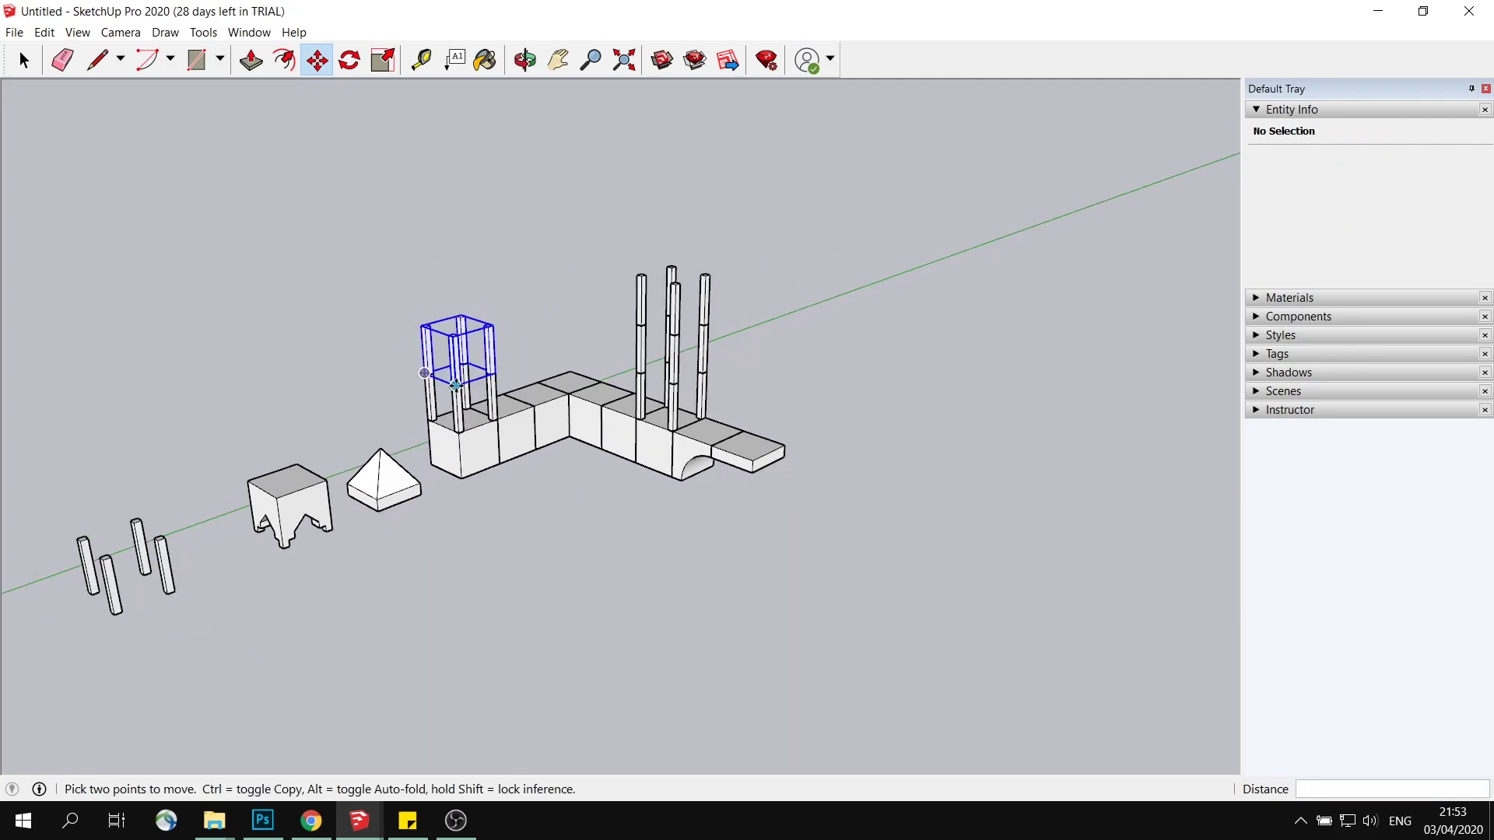
key(Escape)
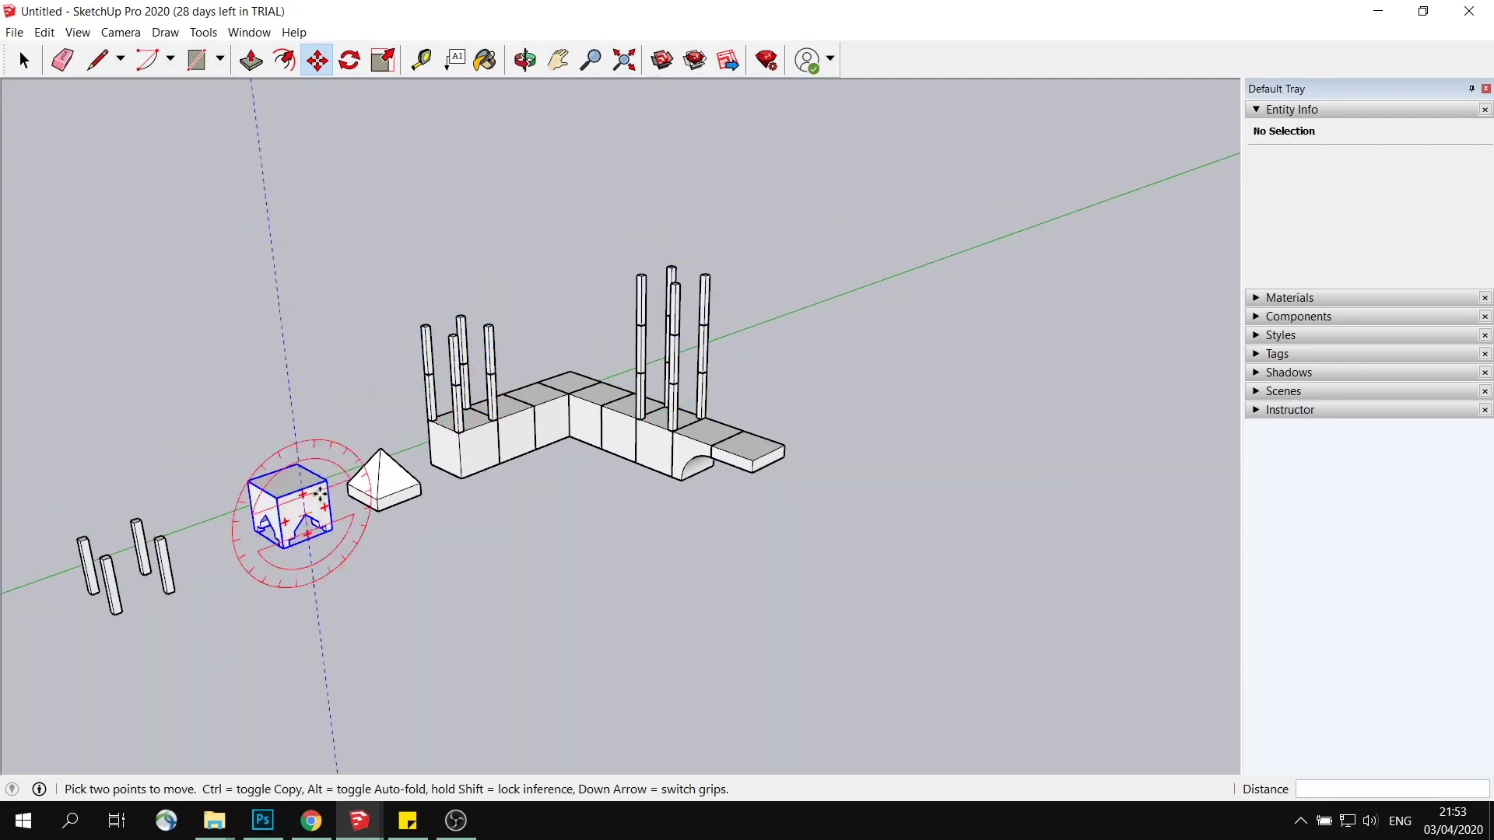
Step: Copy the dome1 group by its lower corner onto the tops of both column stacks
click(283, 549)
key(ctrl)
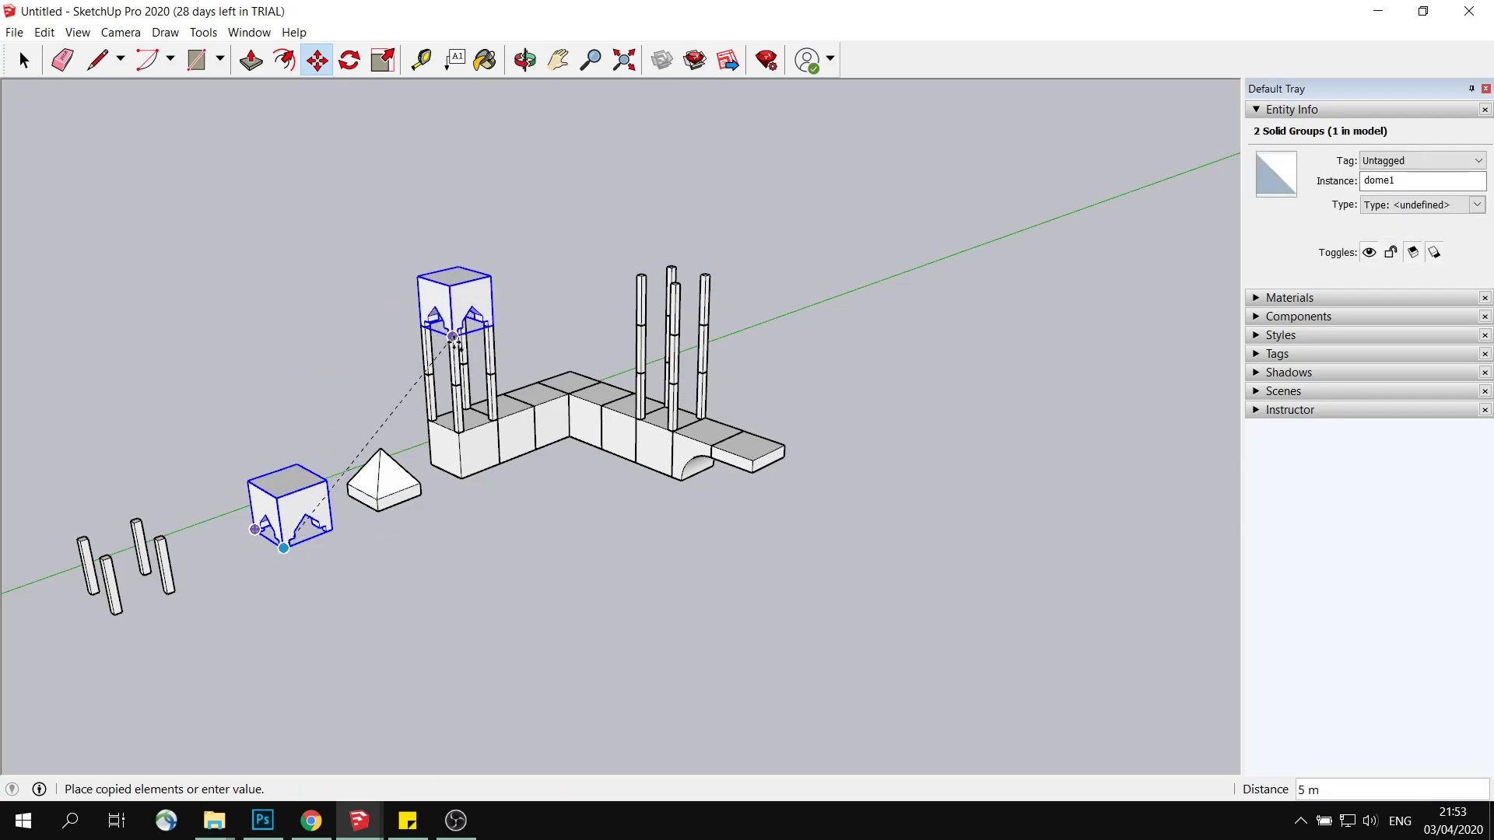
click(453, 337)
scroll(449, 342, up, 4)
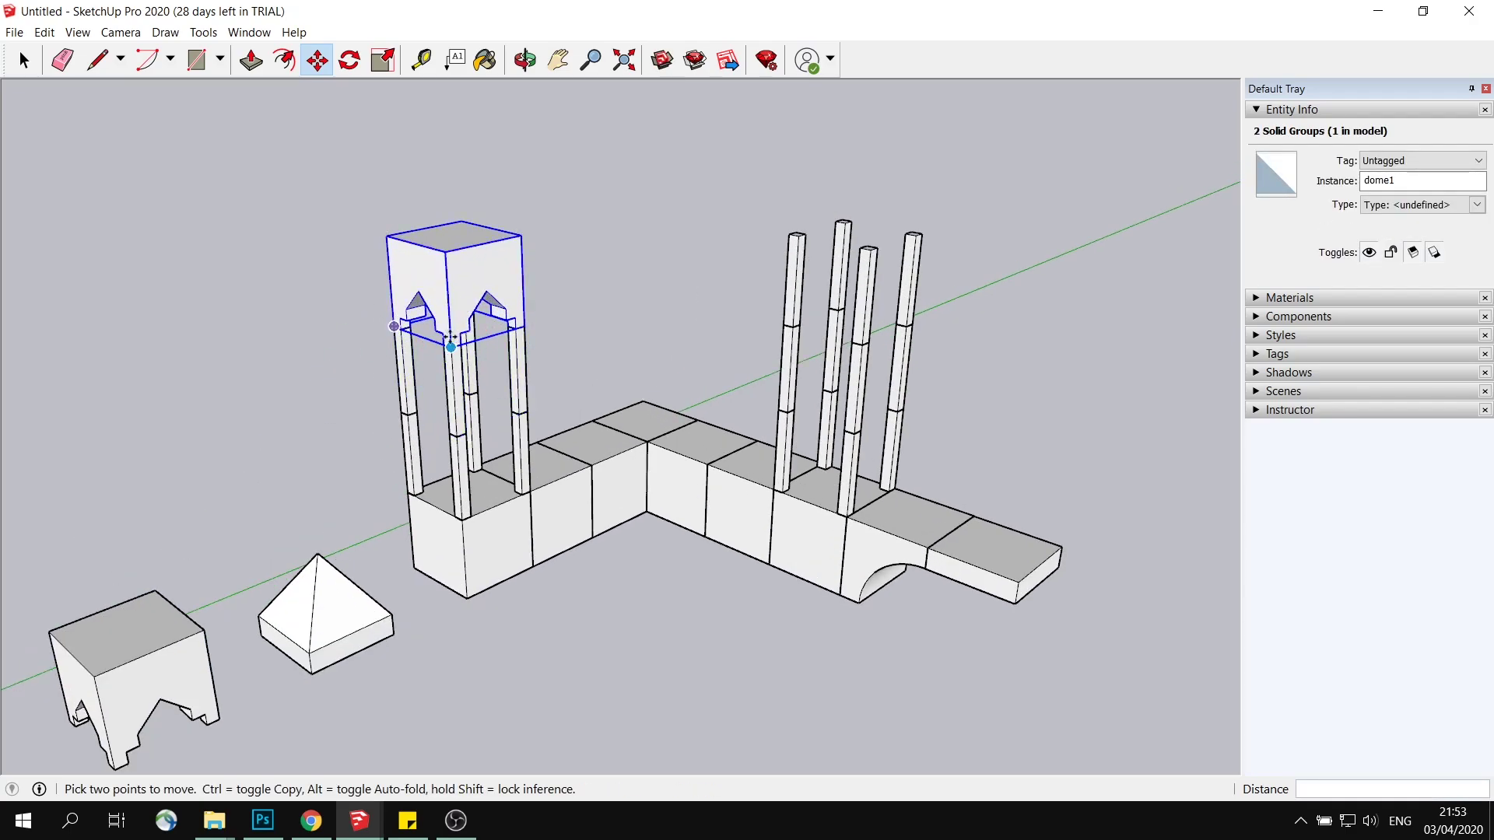
scroll(451, 340, down, 2)
click(451, 346)
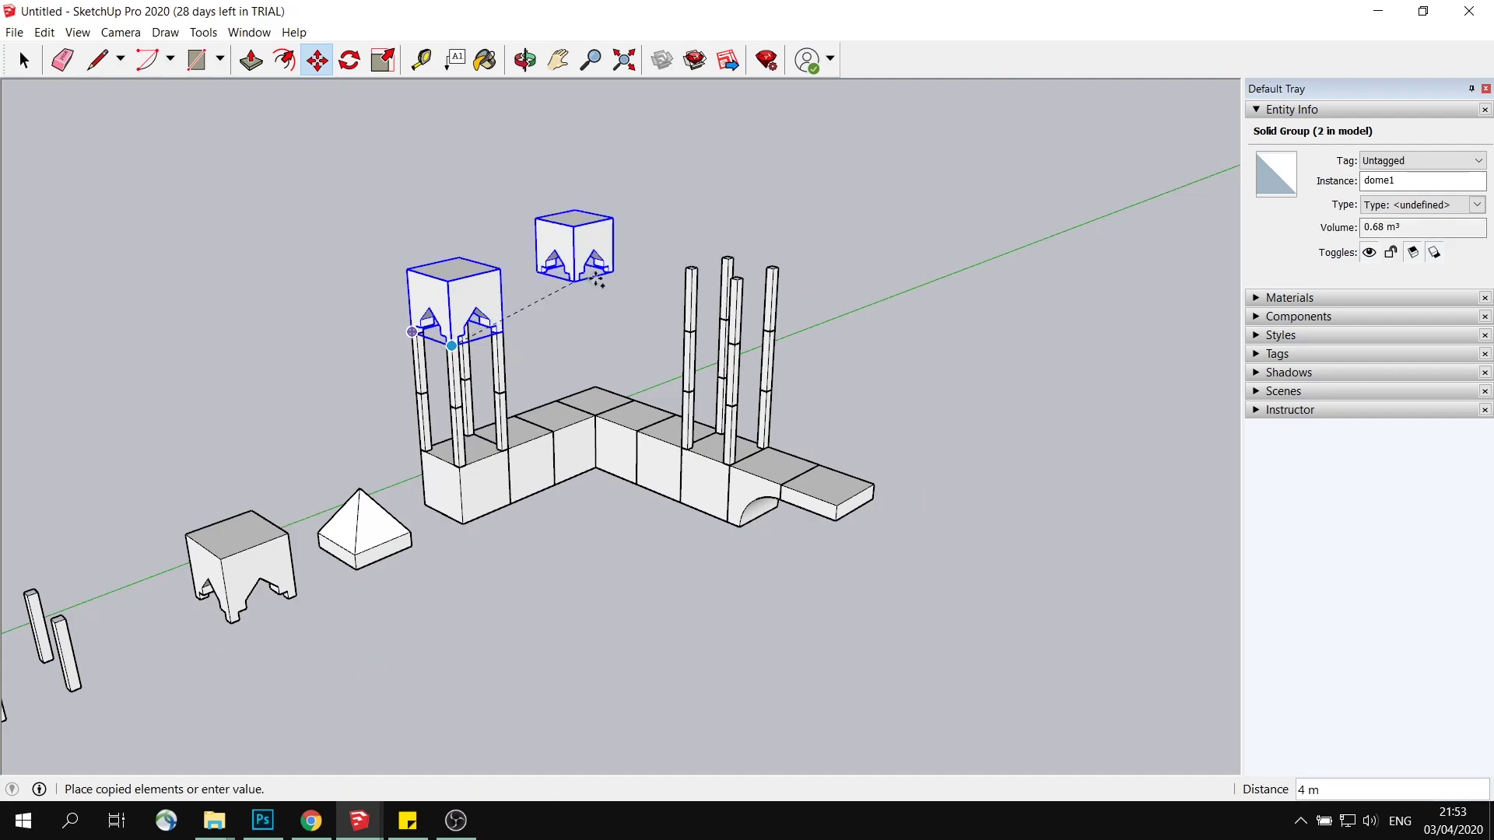
click(735, 278)
Step: Copy the dome2 pyramid roof onto the top of the dome1 copy on each of the two towers
scroll(738, 282, down, 2)
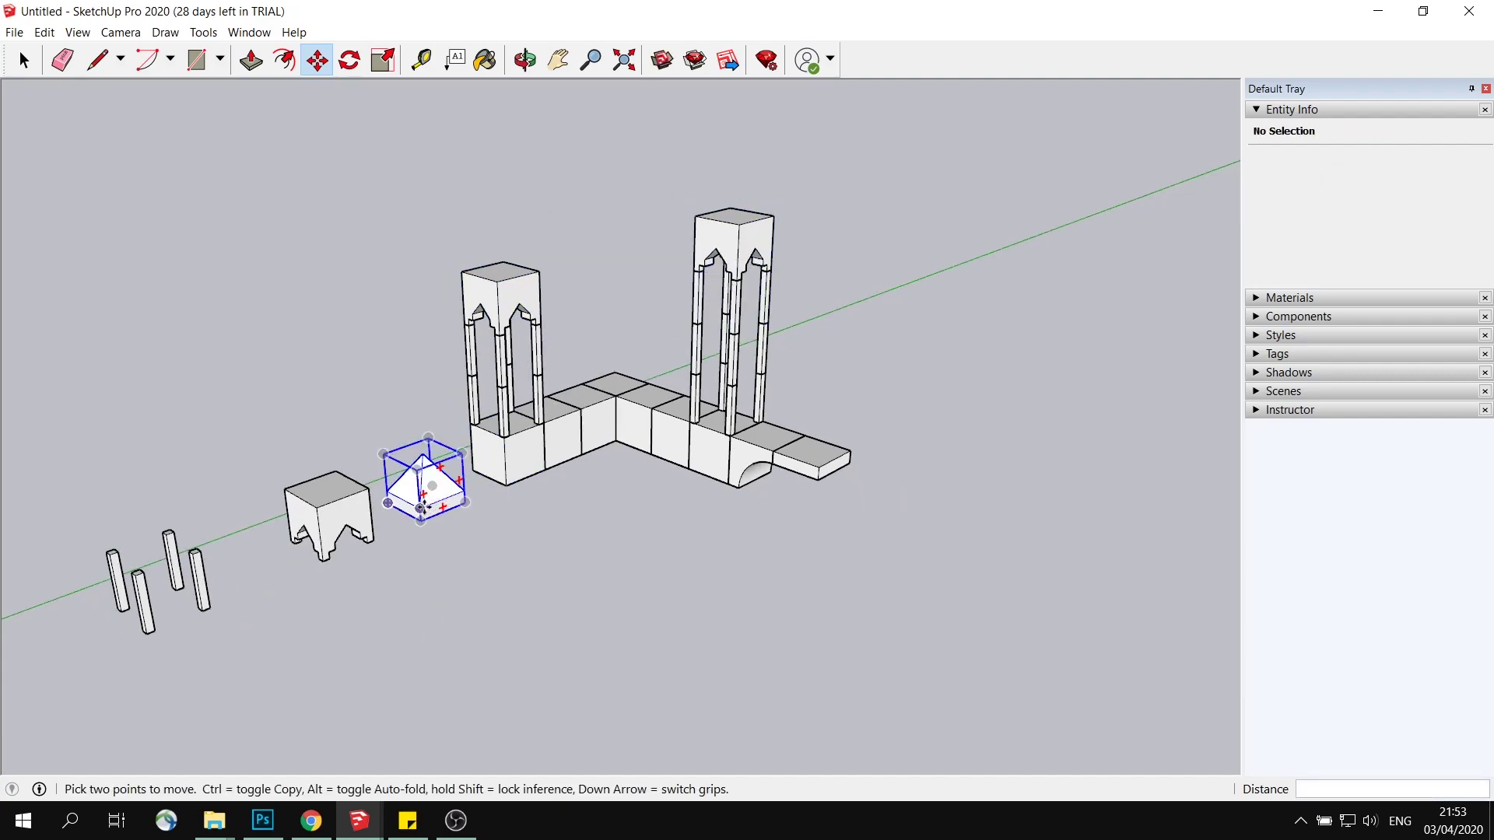
scroll(432, 500, up, 2)
scroll(447, 447, down, 2)
shift+middle_drag(464, 411, 448, 467)
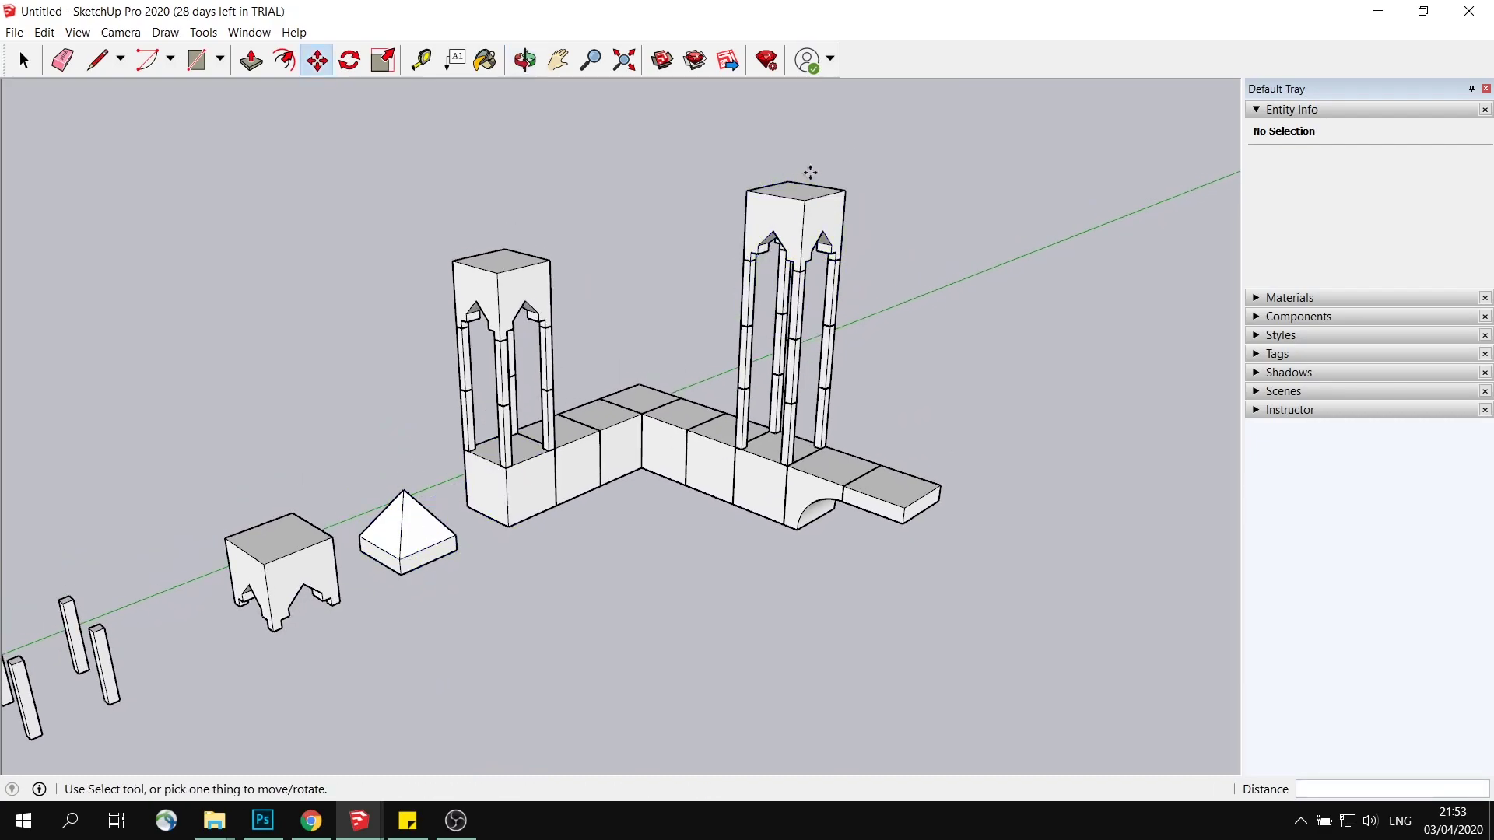
click(402, 576)
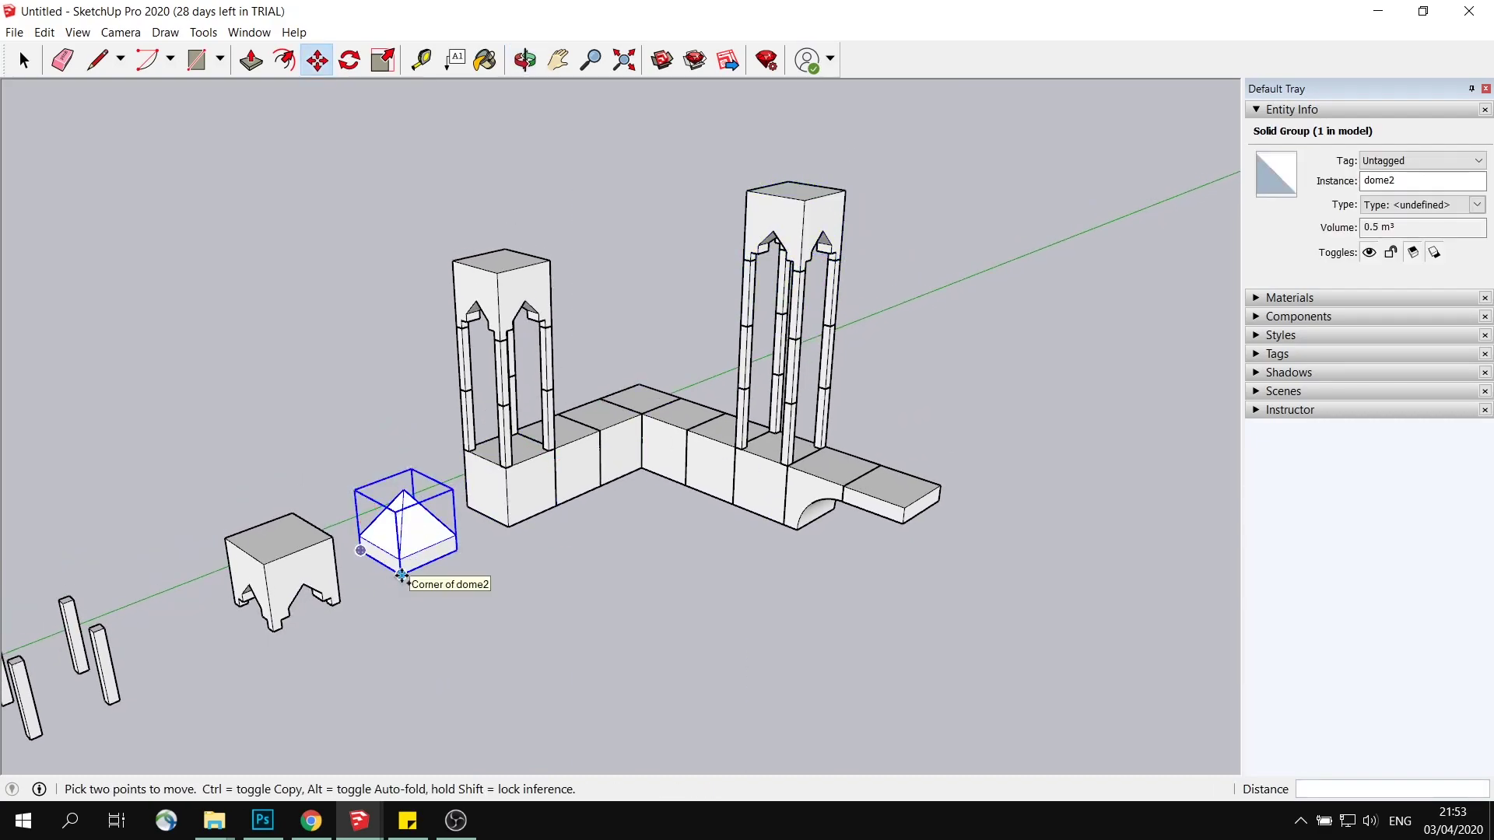
key(ctrl)
click(499, 273)
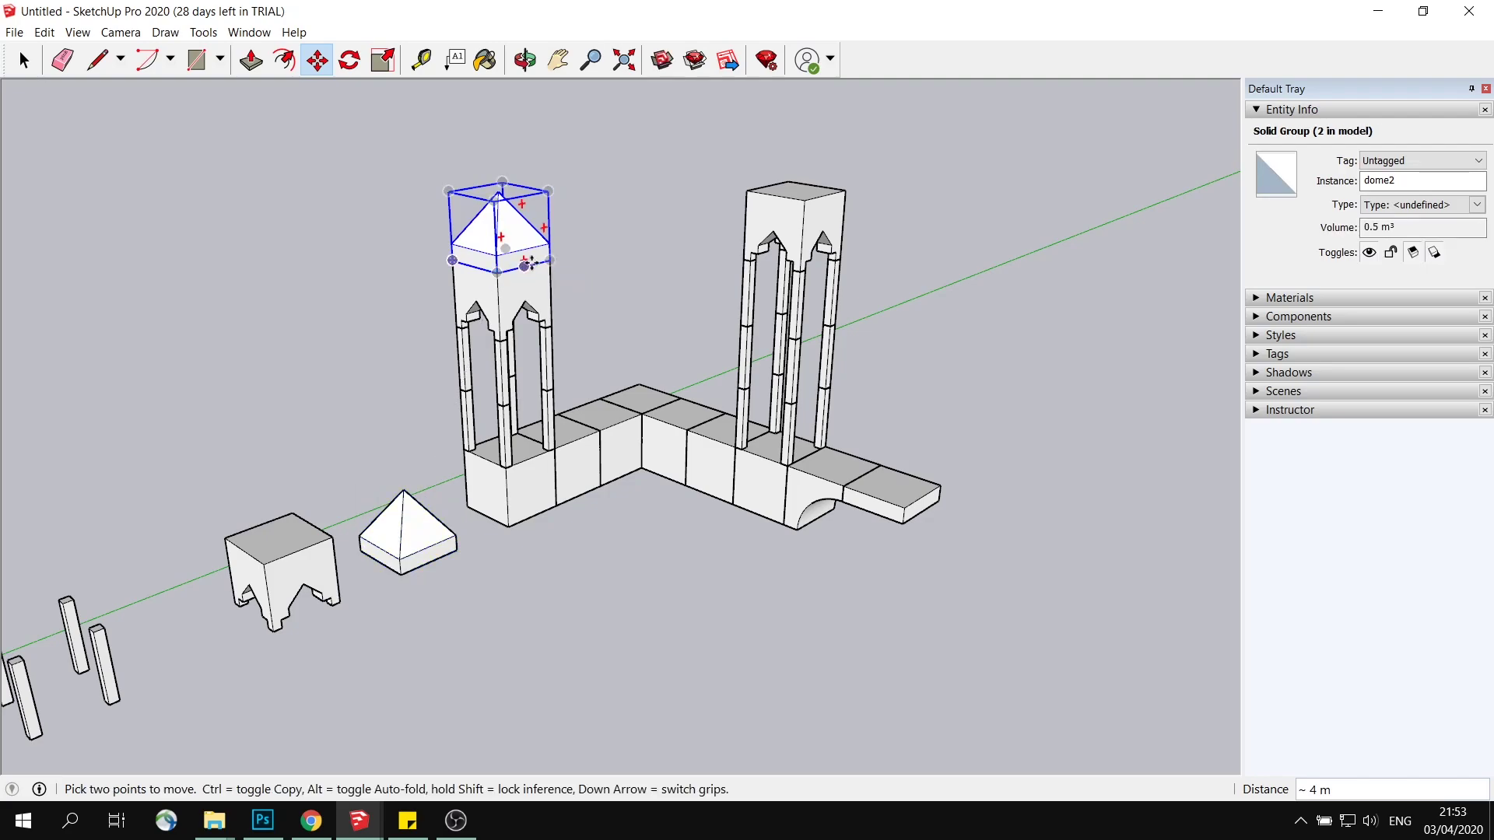
shift+middle_drag(786, 197, 728, 236)
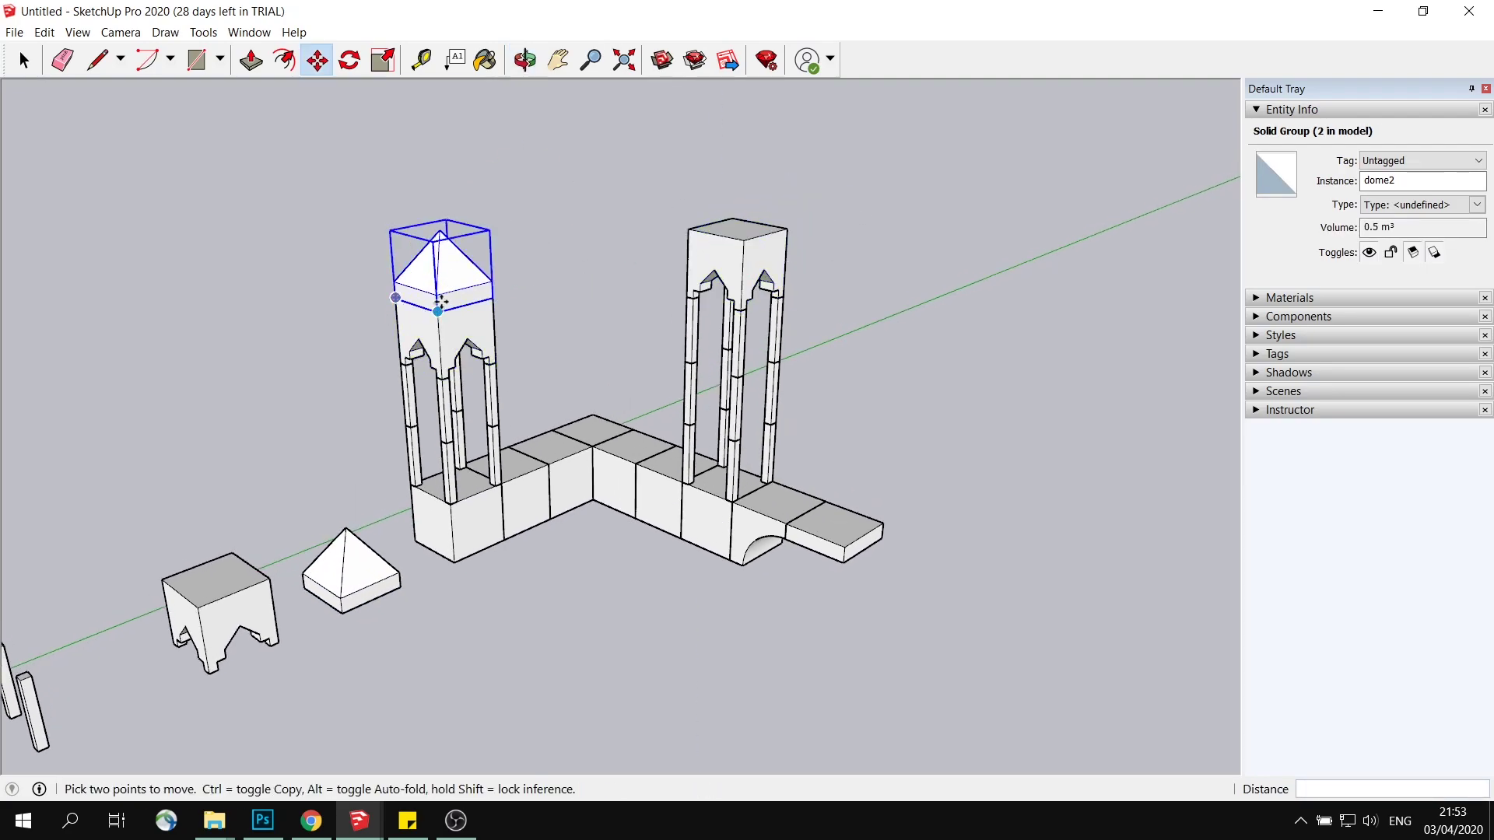
click(437, 313)
click(747, 241)
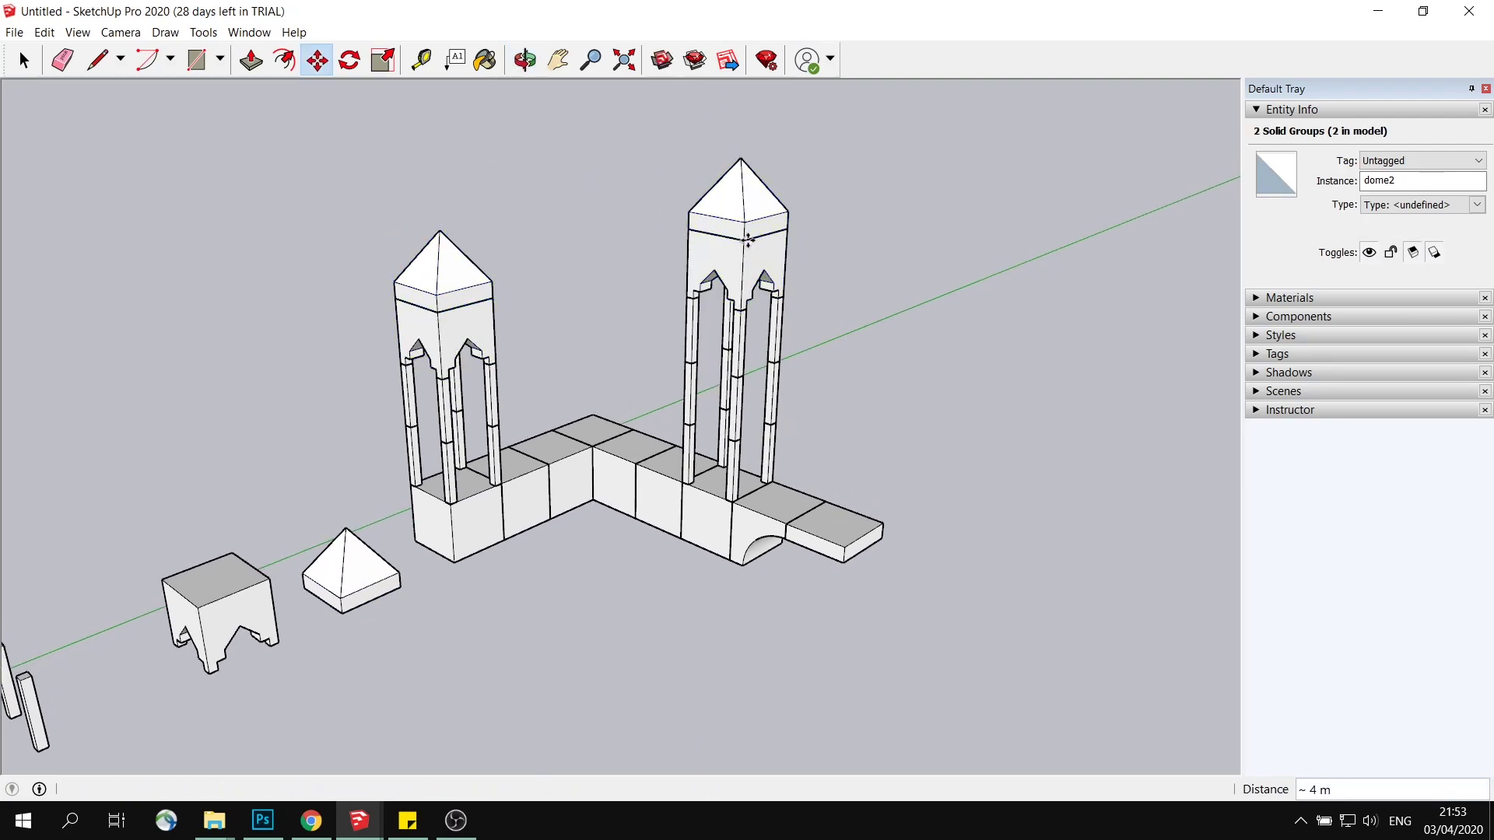
Step: Copy the model1 cube at the inner corner of the L straight down by 1 m
middle_drag(747, 241, 741, 310)
scroll(631, 396, down, 3)
scroll(583, 416, up, 1)
scroll(551, 417, down, 2)
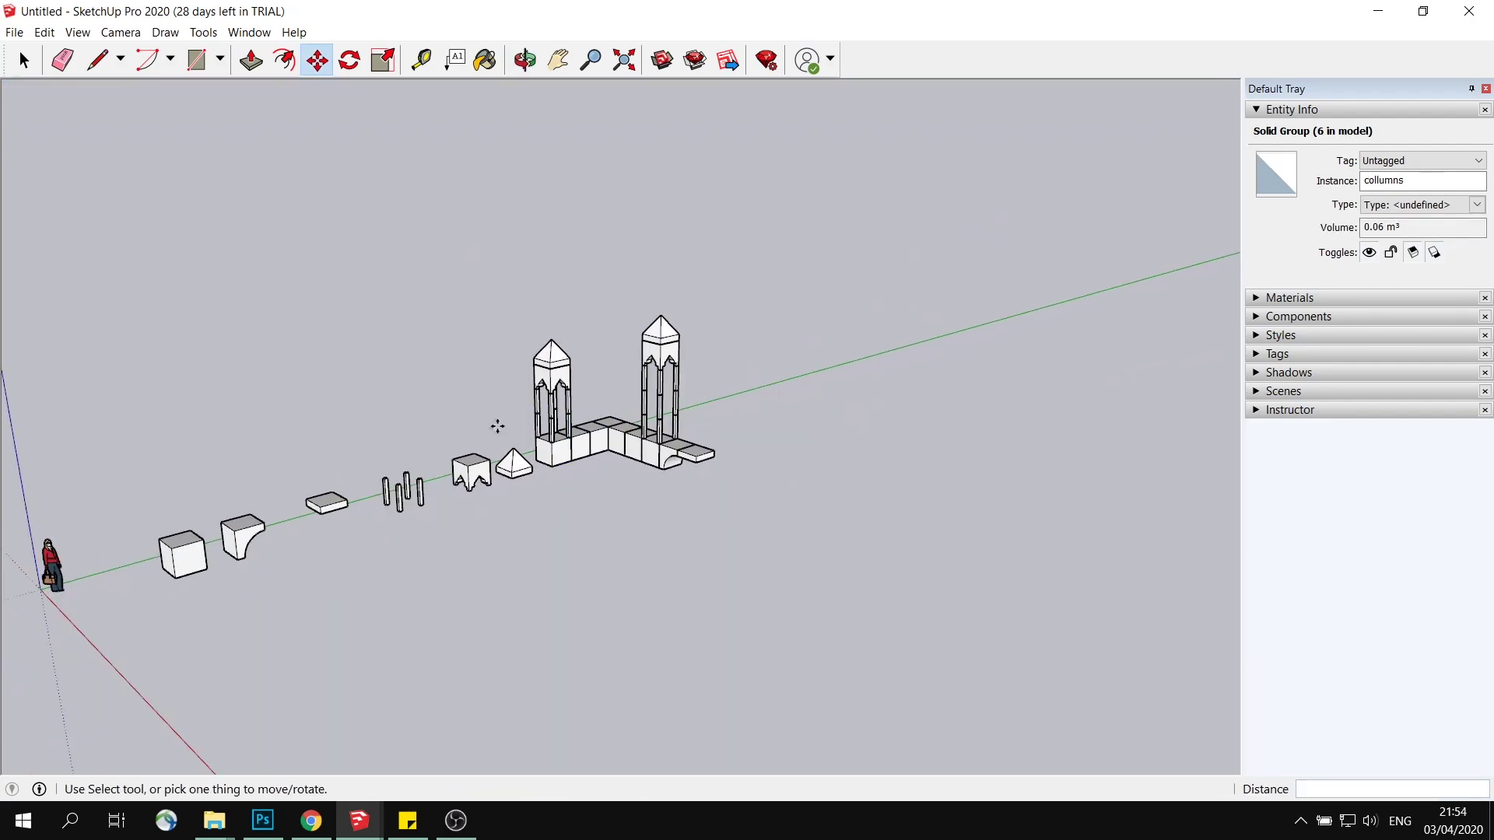
middle_drag(607, 425, 607, 431)
click(24, 60)
shift+middle_drag(634, 363, 553, 395)
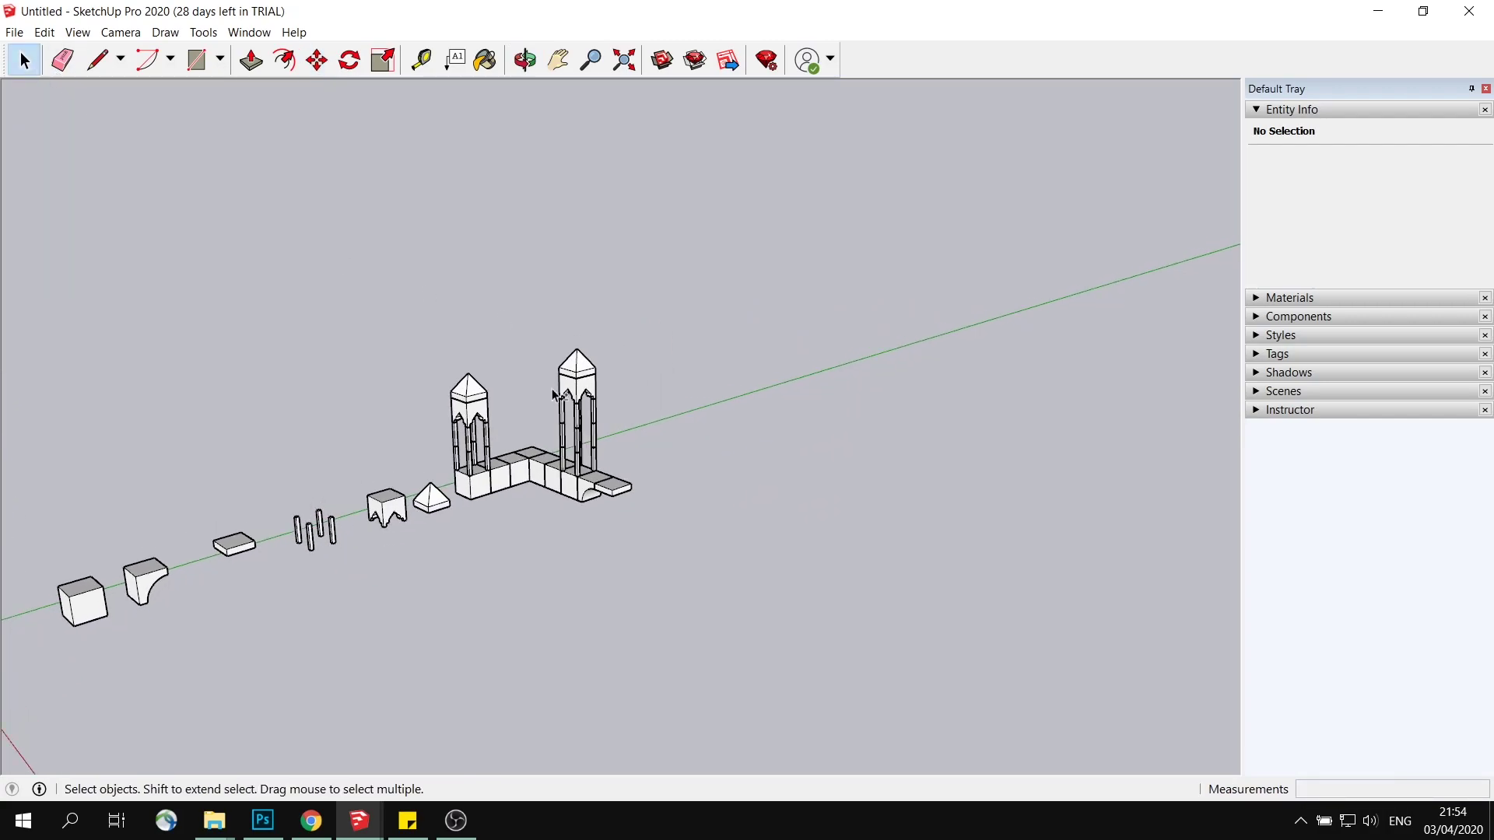
scroll(549, 483, up, 4)
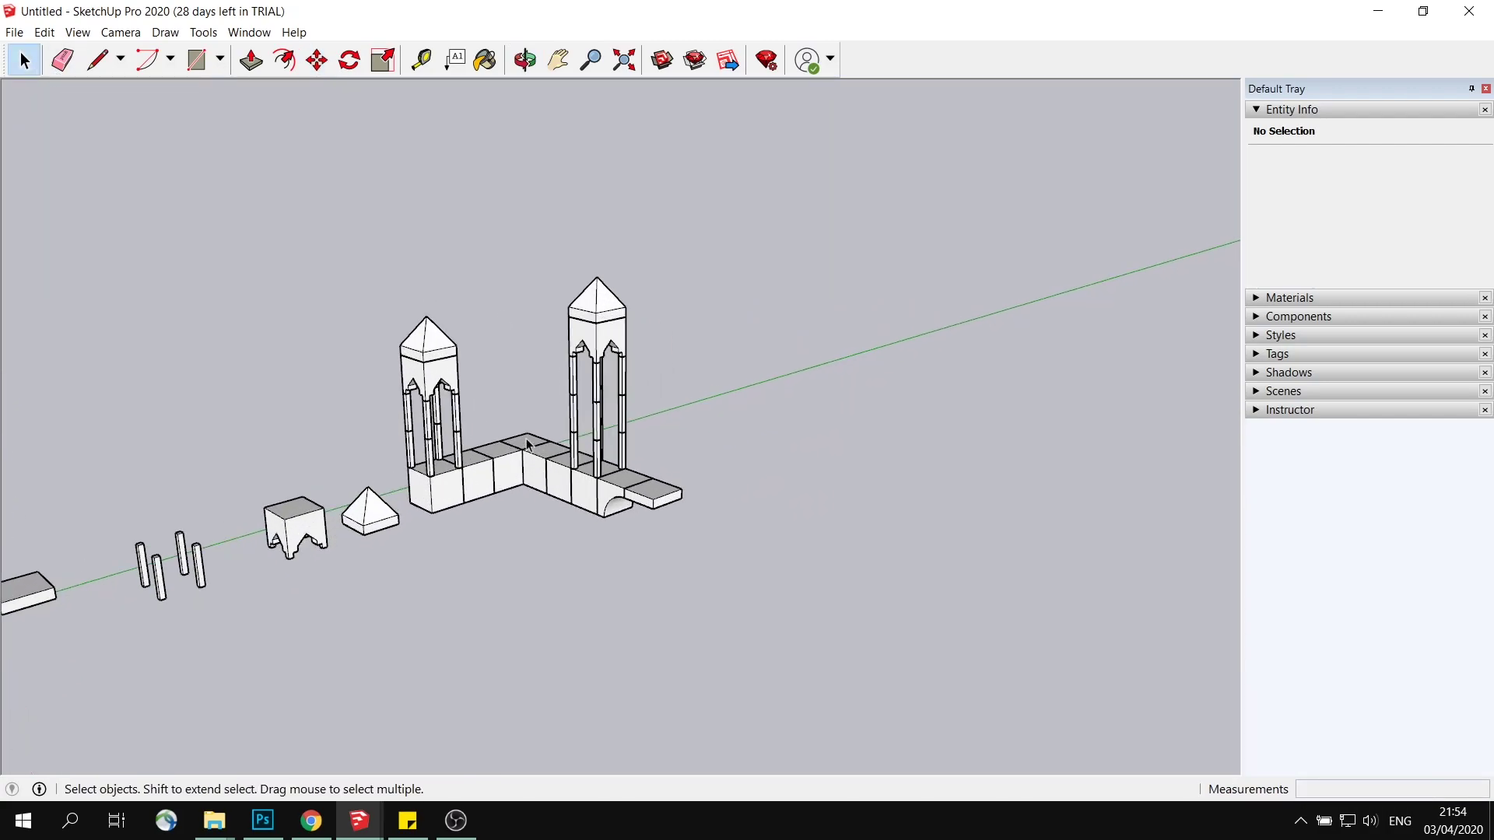
scroll(529, 452, down, 2)
click(521, 441)
click(317, 60)
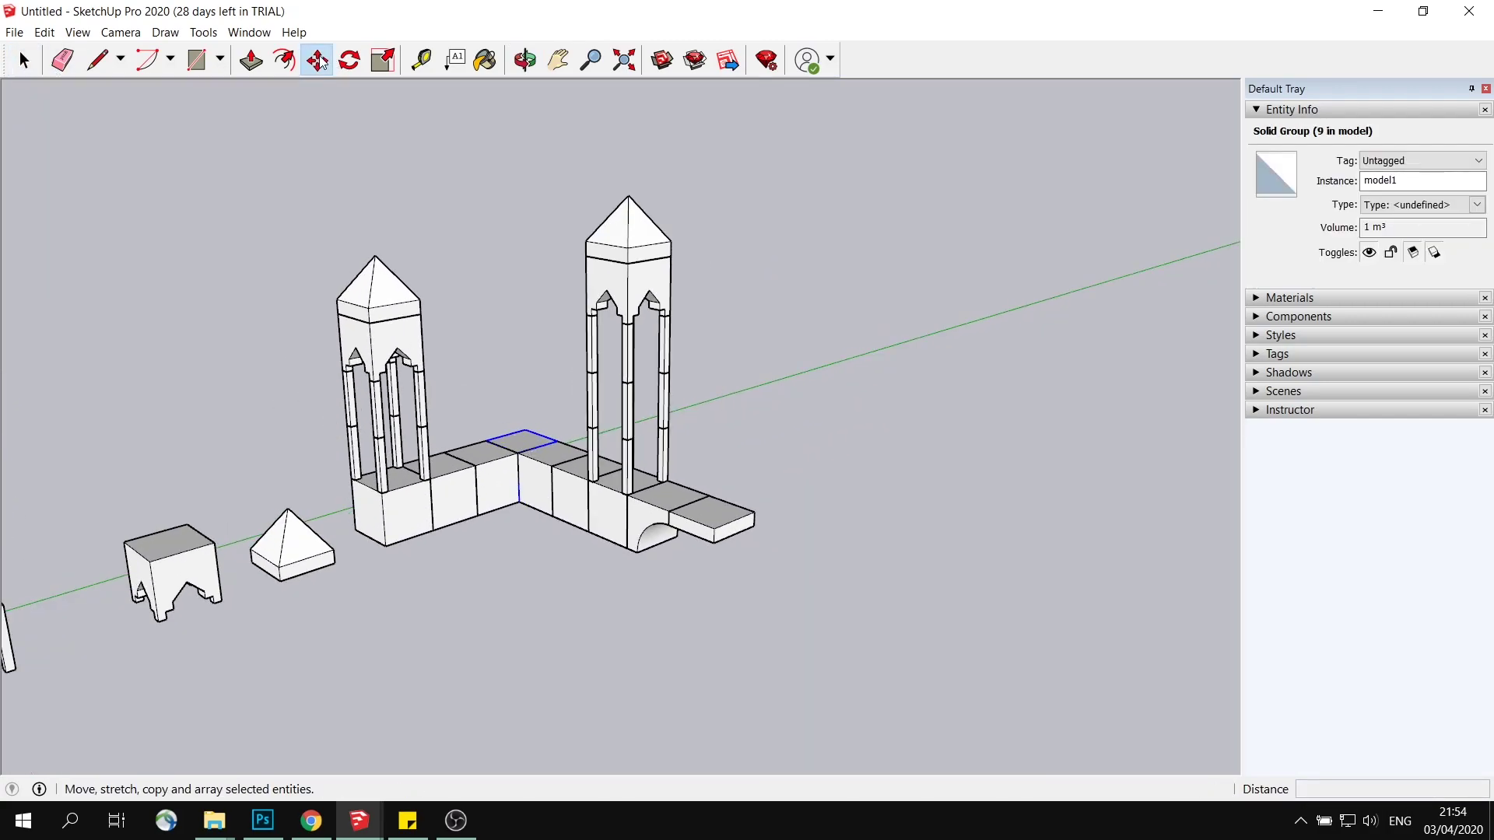
click(517, 451)
key(ctrl)
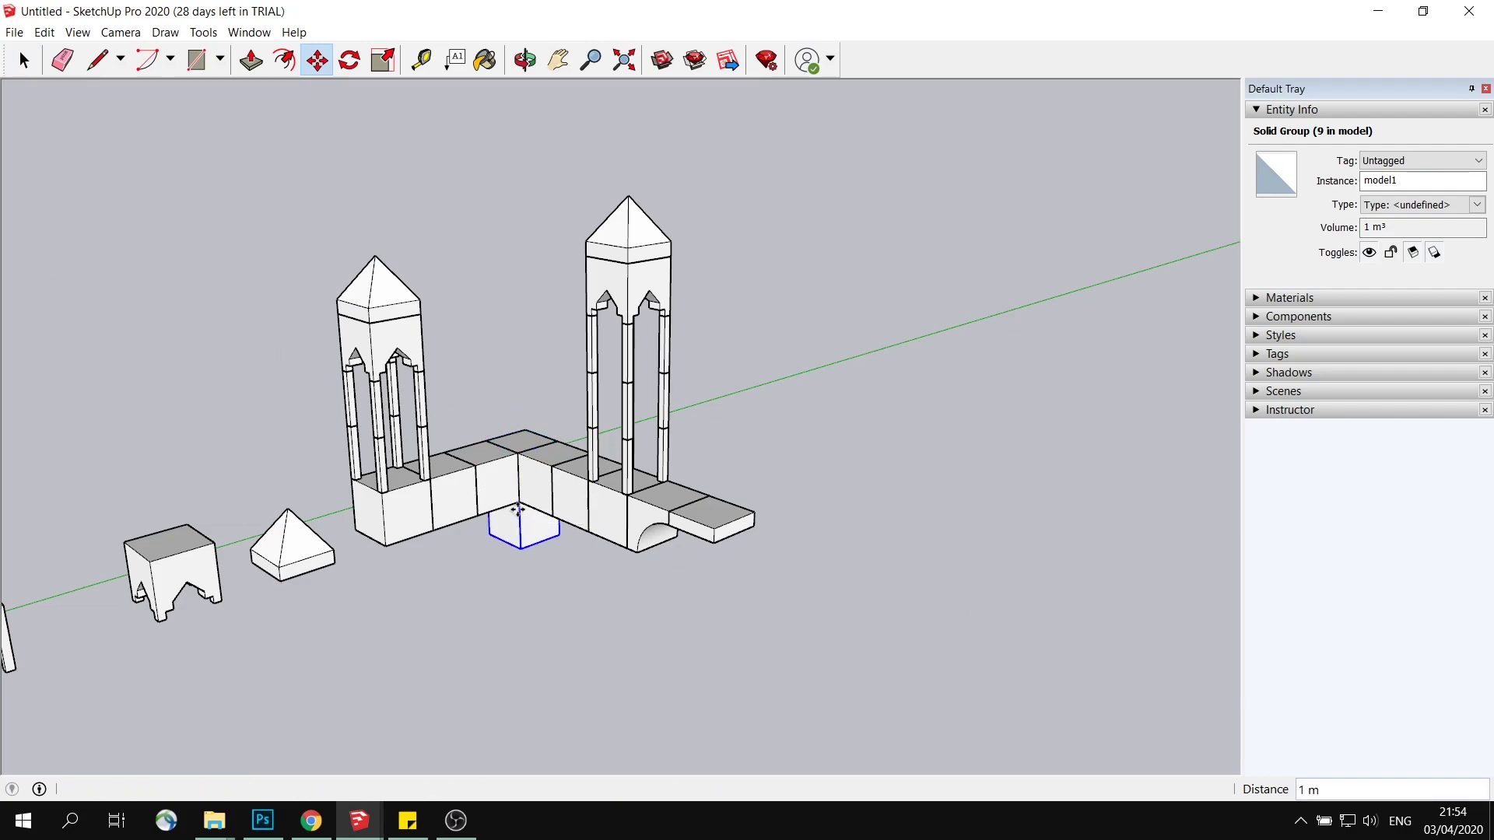
click(519, 503)
Step: Add three more cube copies below it, corner to corner, for a pillar four cubes deep under the L's corner
click(519, 503)
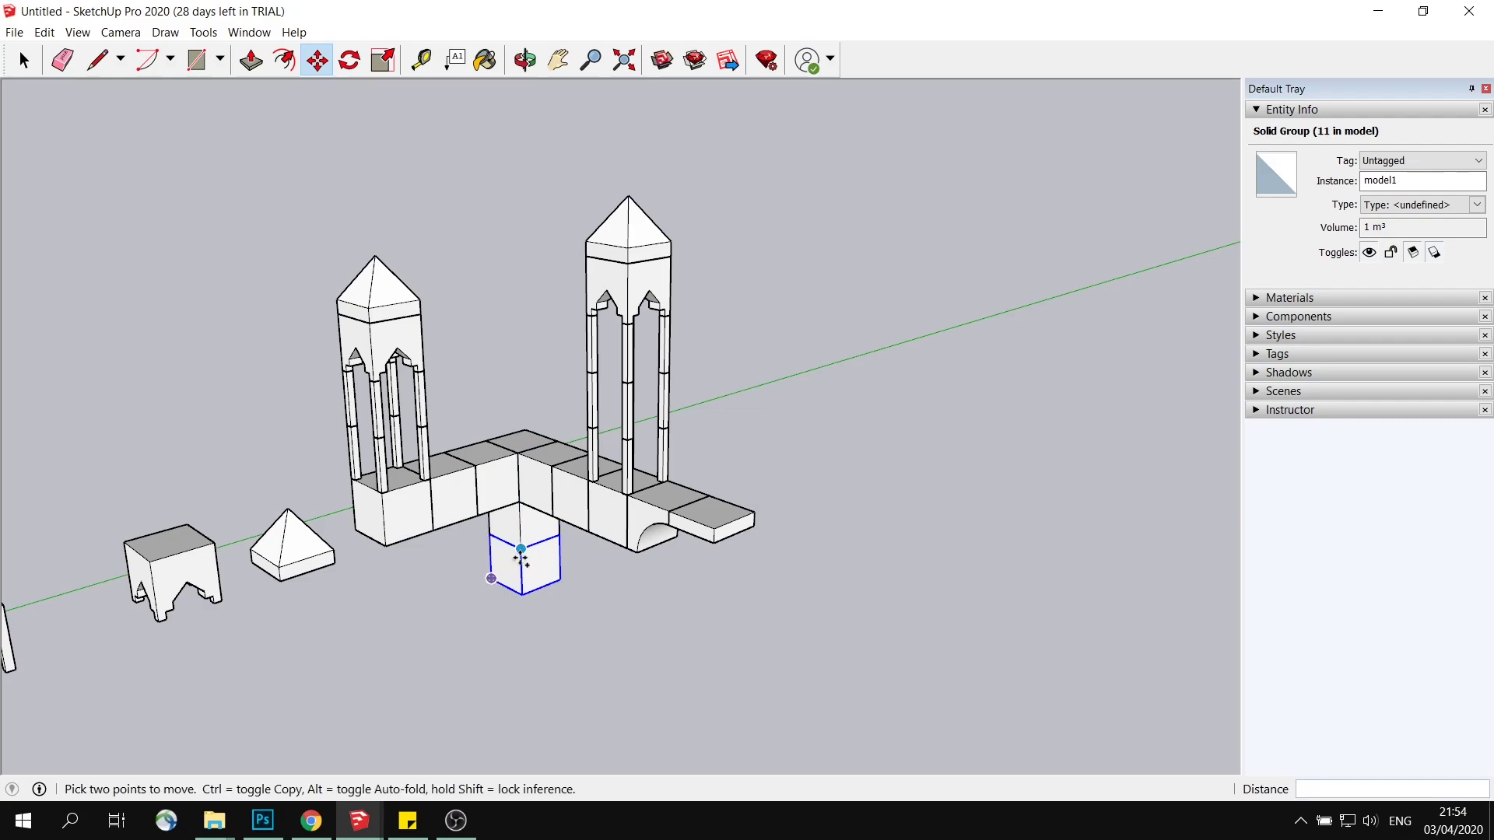
key(ctrl)
click(519, 547)
click(521, 594)
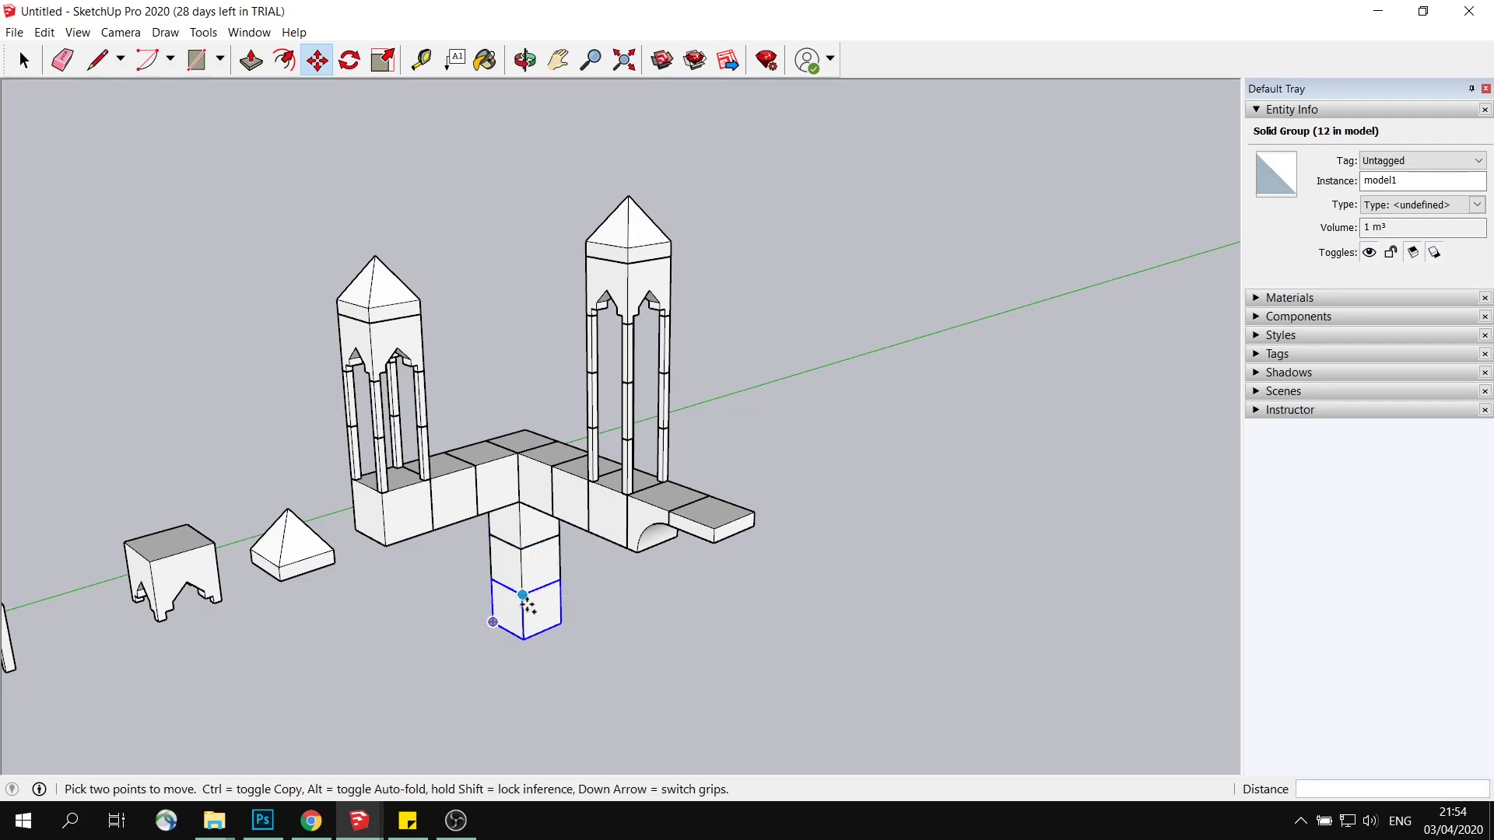
click(522, 596)
click(523, 639)
Step: Copy the pillar's lowest cube one cube sideways, parallel to the leg with the bridge
scroll(542, 591, down, 3)
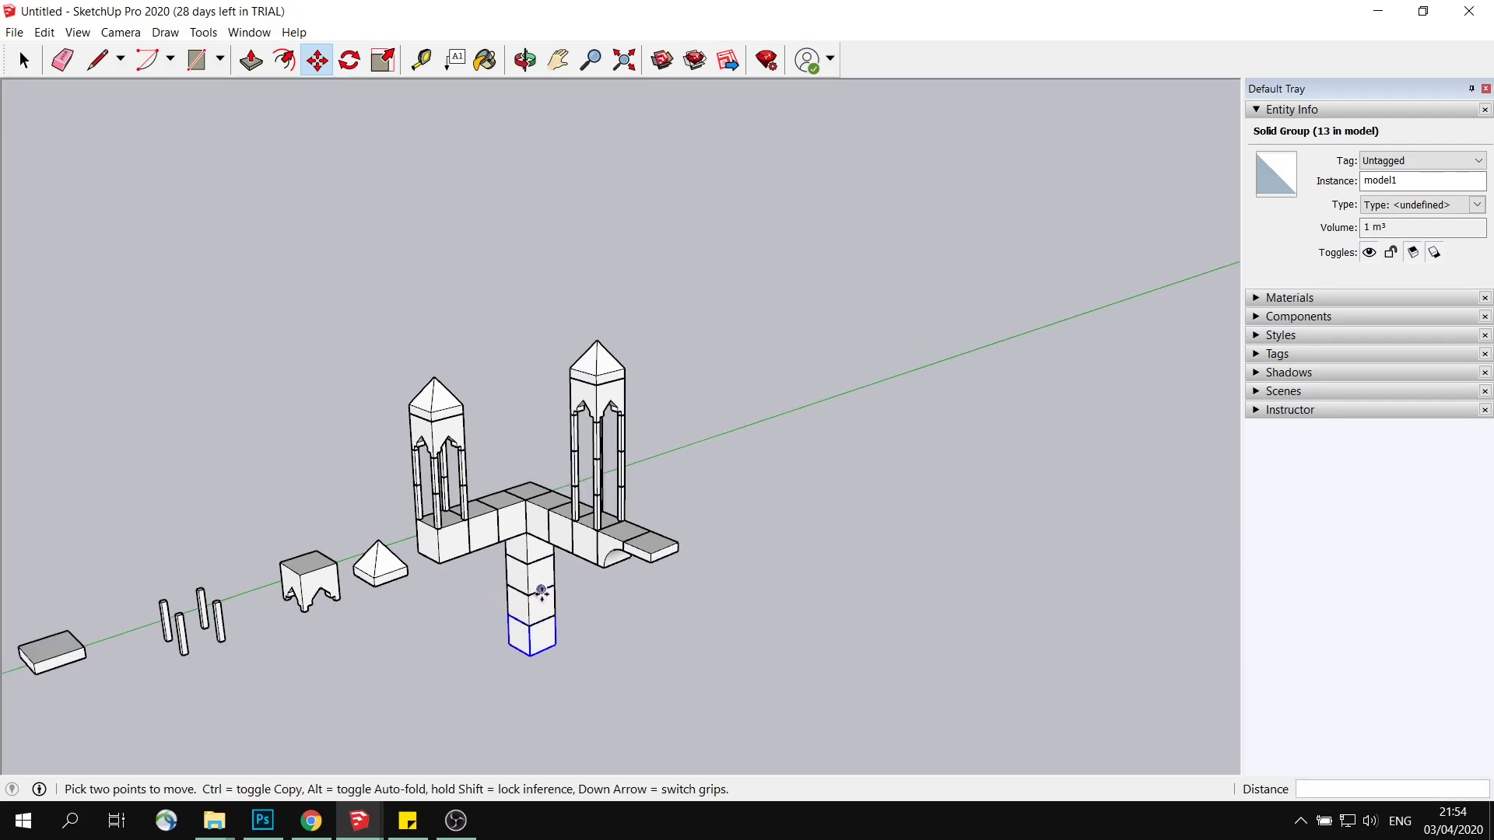
click(530, 656)
key(ctrl)
click(553, 668)
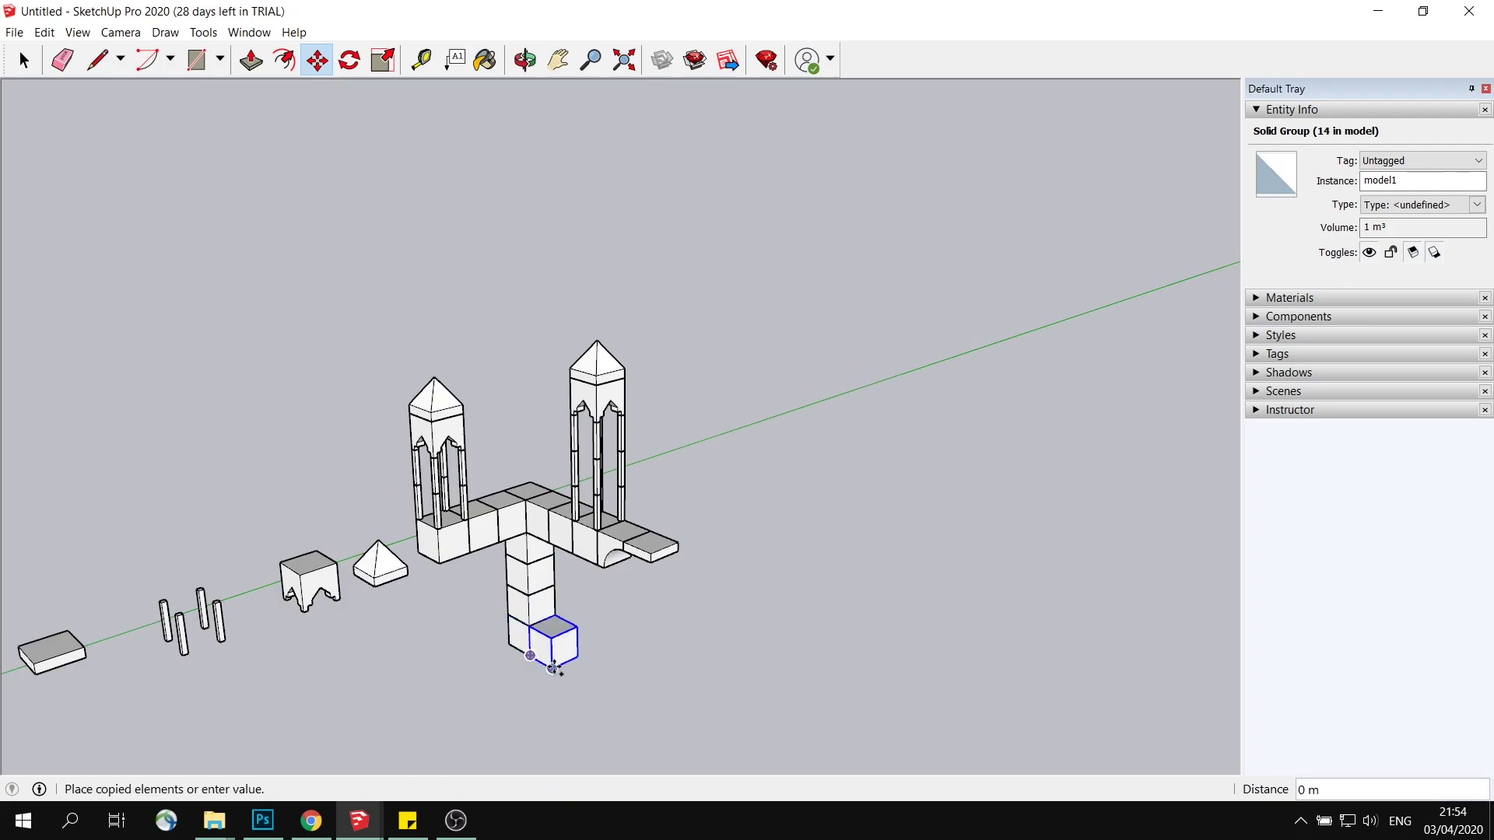
scroll(580, 681, down, 2)
click(580, 668)
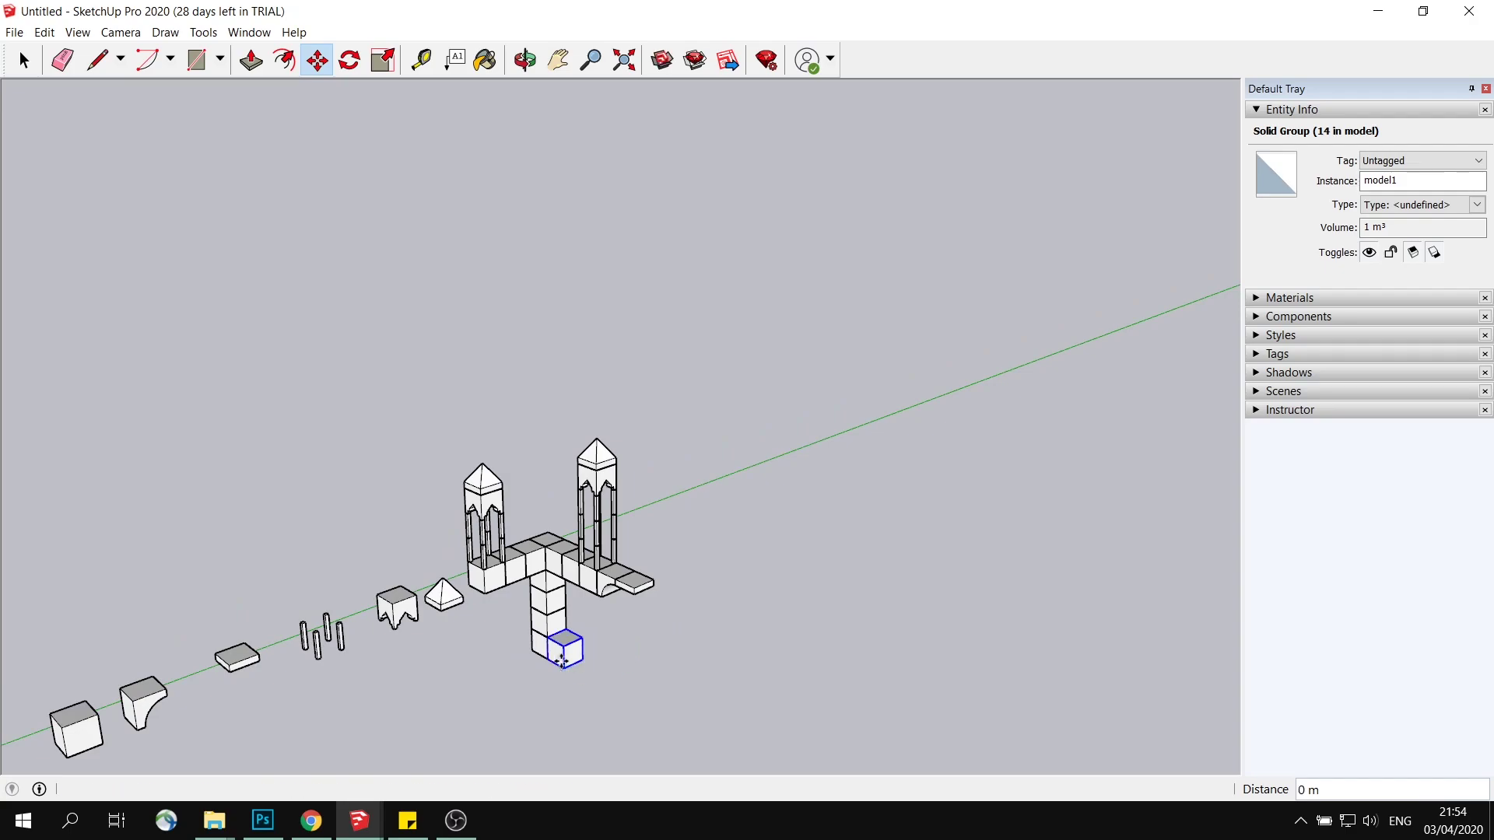
Step: Copy the bridge1 and bridge2 pair from the leg's end onto the outer upper corner of the cube at the pillar's foot
middle_drag(587, 664, 573, 611)
scroll(604, 560, up, 4)
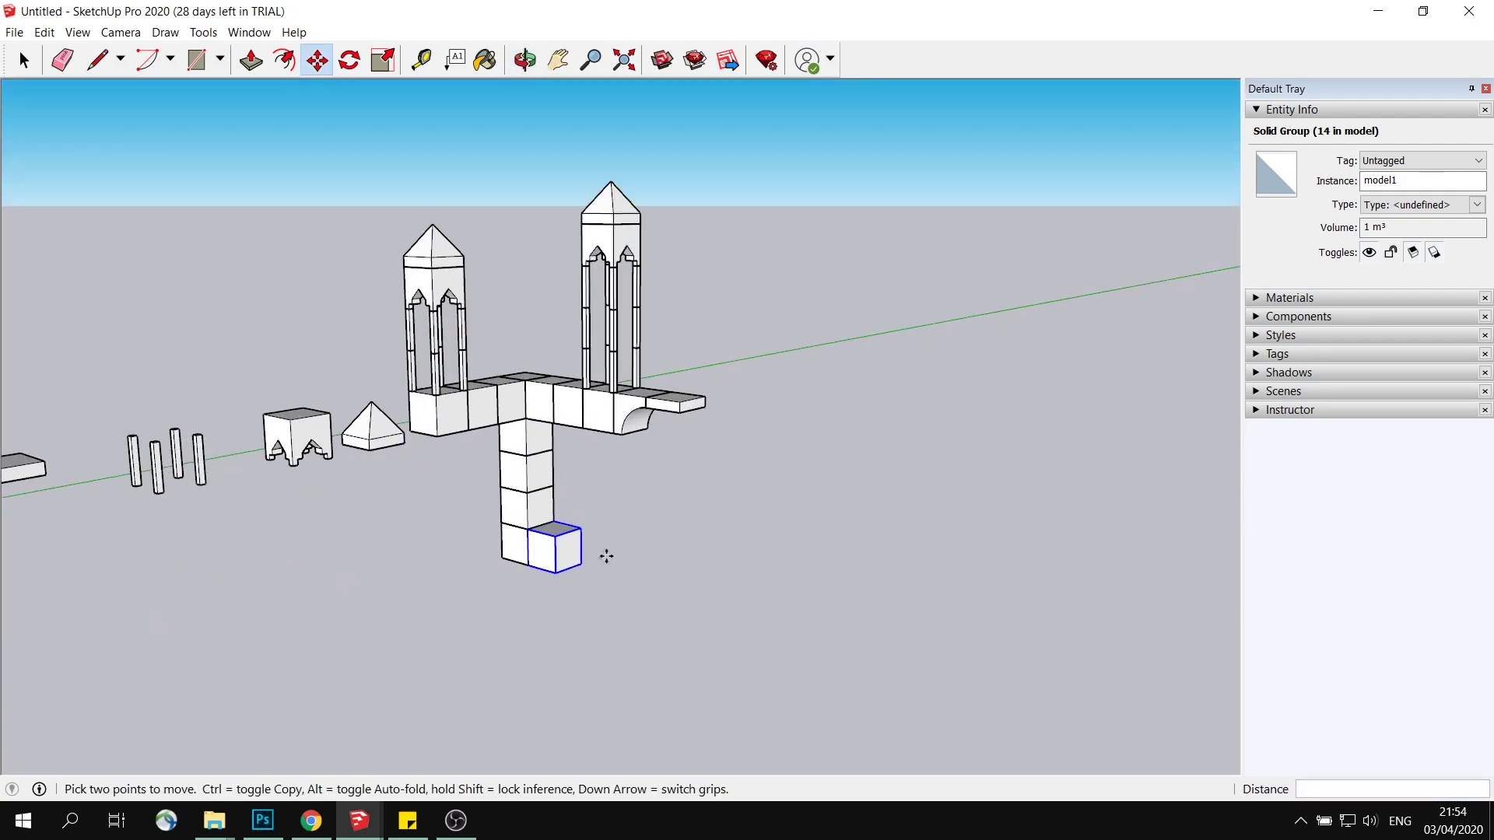
click(23, 60)
click(676, 480)
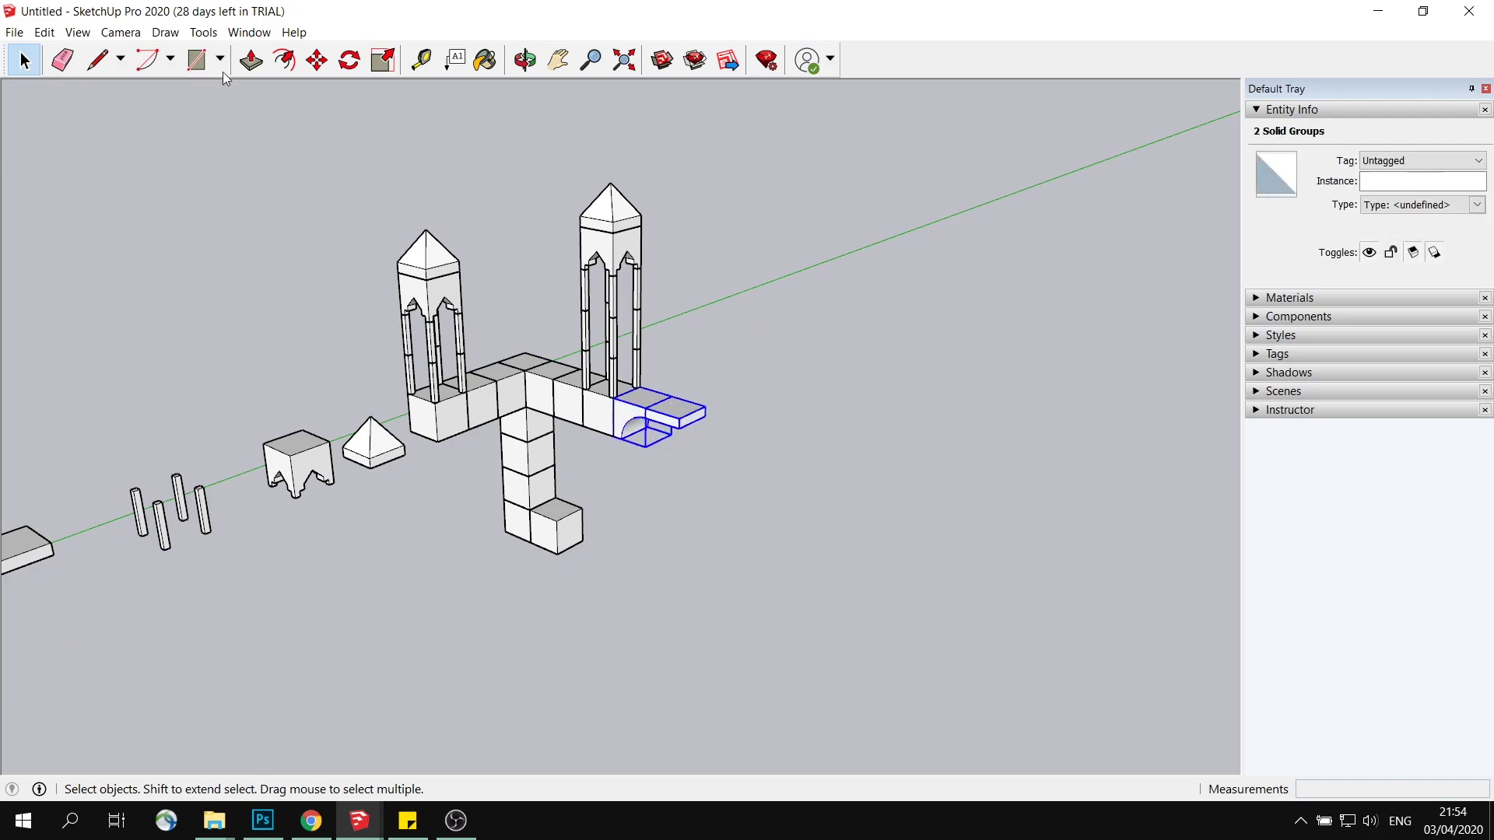
click(317, 60)
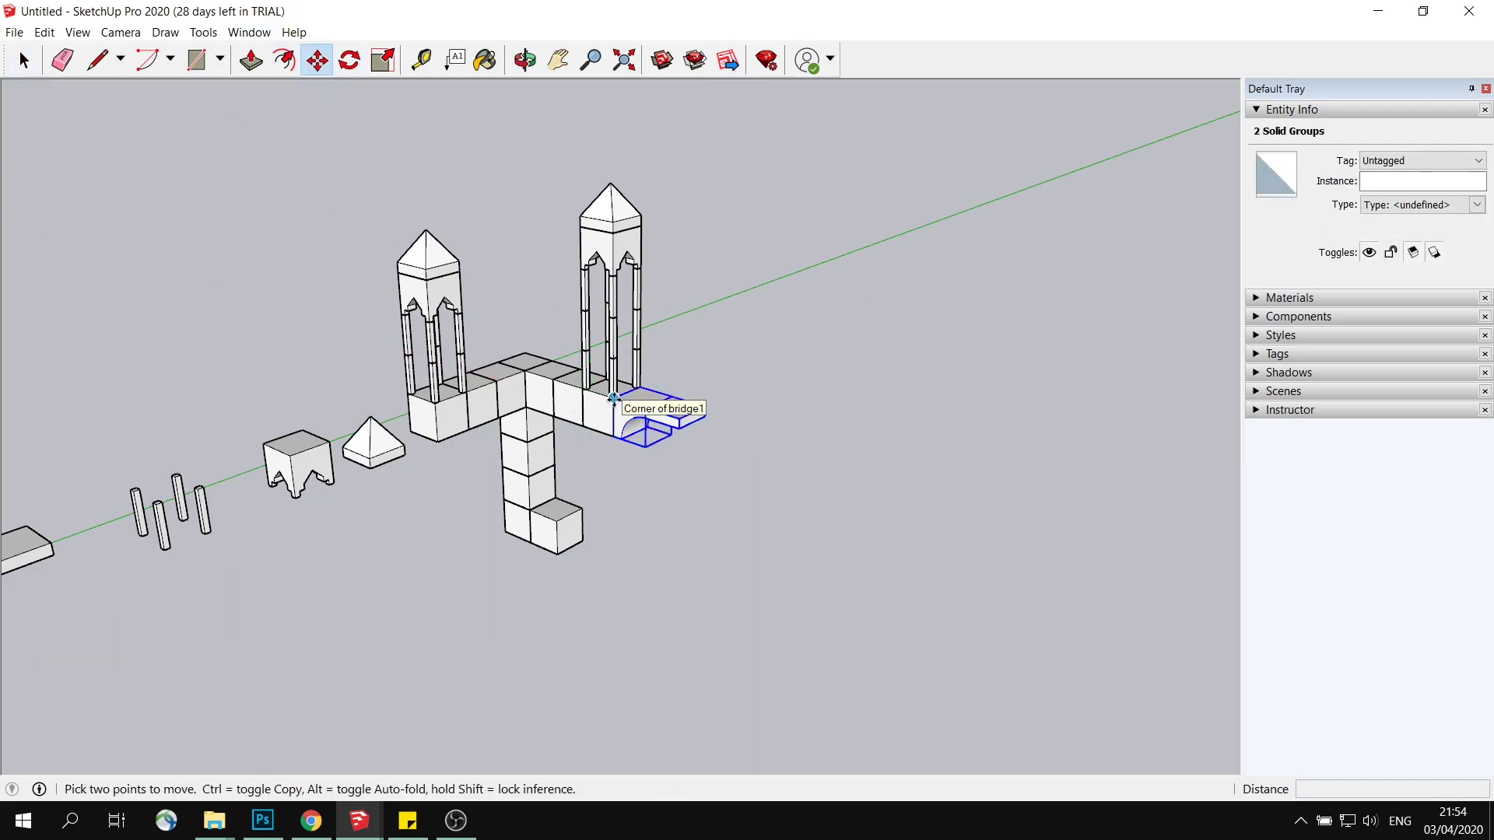
click(614, 399)
click(557, 522)
scroll(561, 519, down, 2)
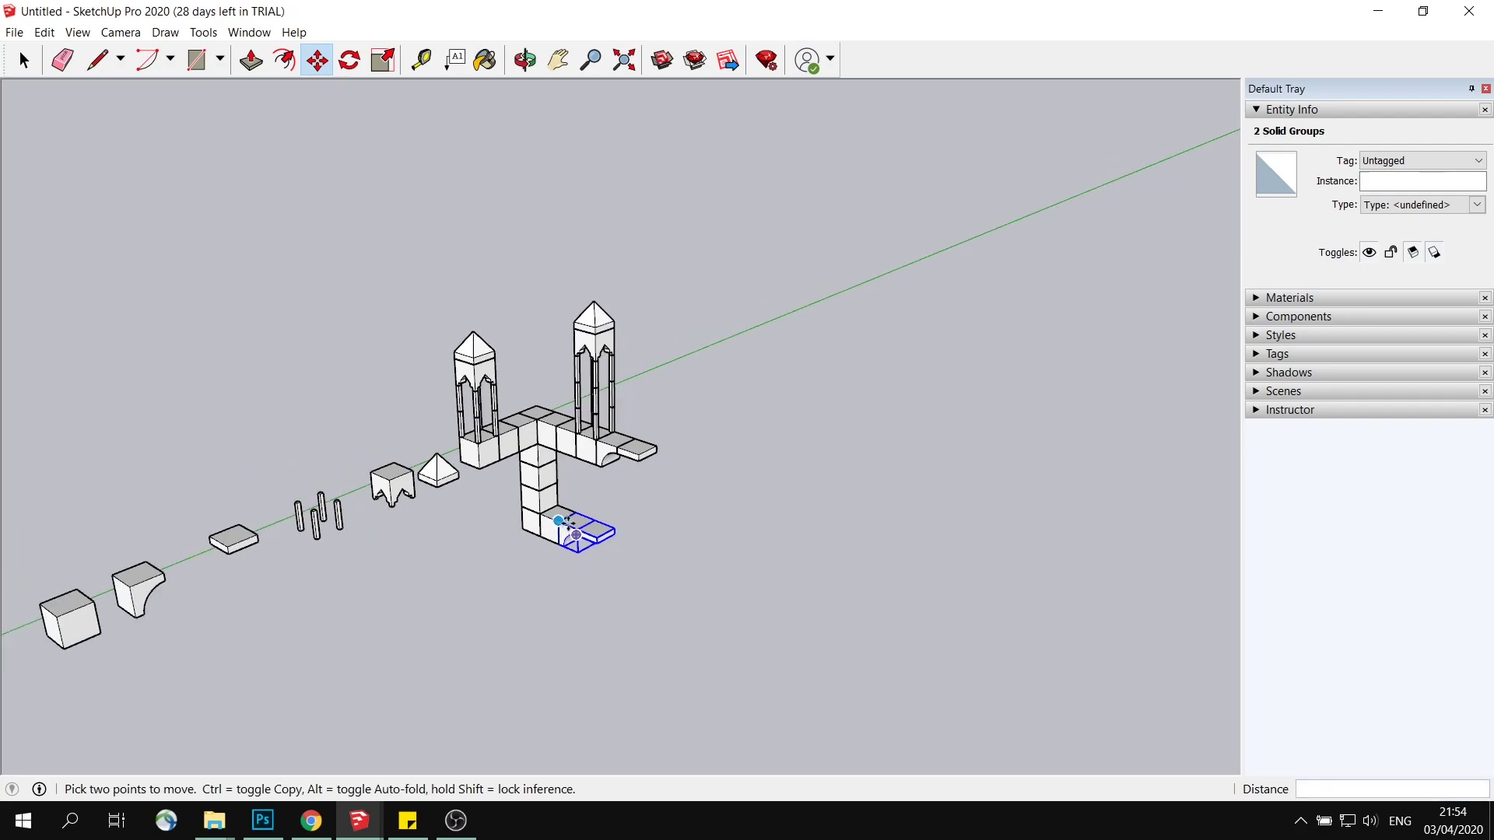
Step: Move the six source pieces along the green axis toward the origin, away from the assembled structure
middle_drag(572, 505, 568, 451)
scroll(381, 412, down, 2)
middle_drag(394, 423, 320, 367)
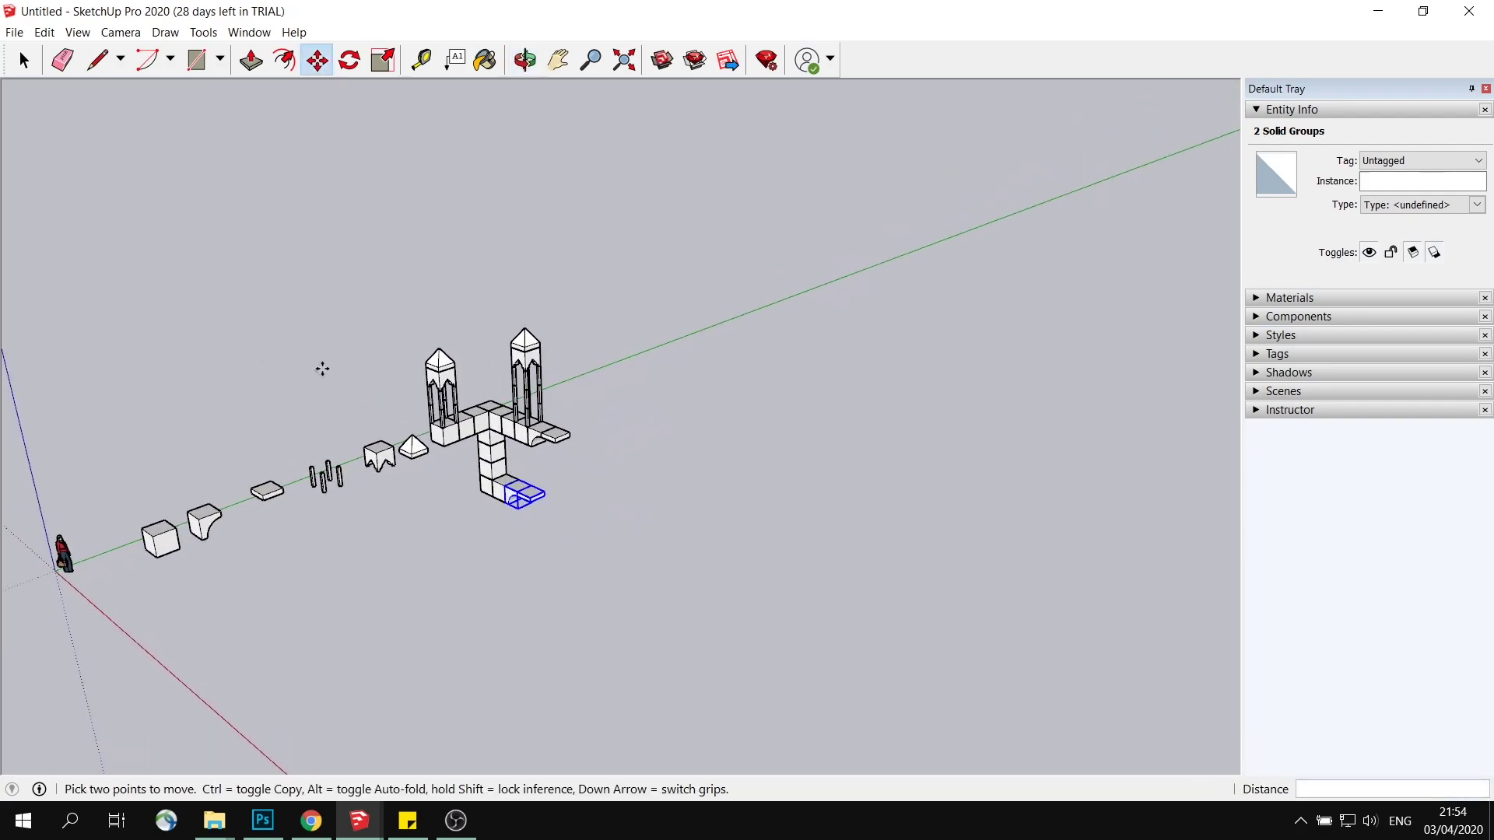
click(23, 60)
drag(250, 324, 286, 372)
middle_drag(286, 372, 155, 423)
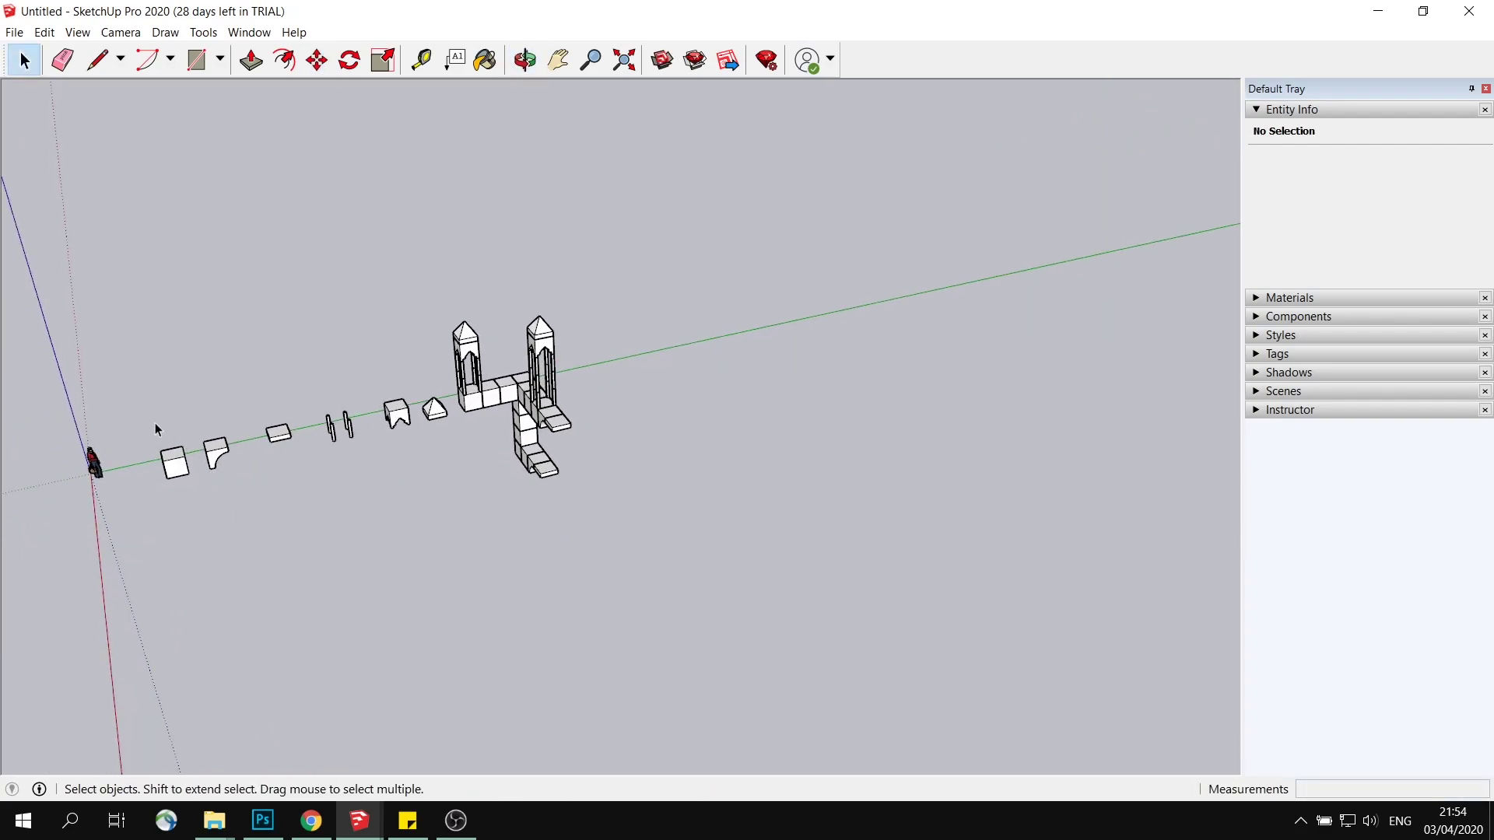
drag(440, 476, 447, 497)
middle_drag(464, 445, 458, 386)
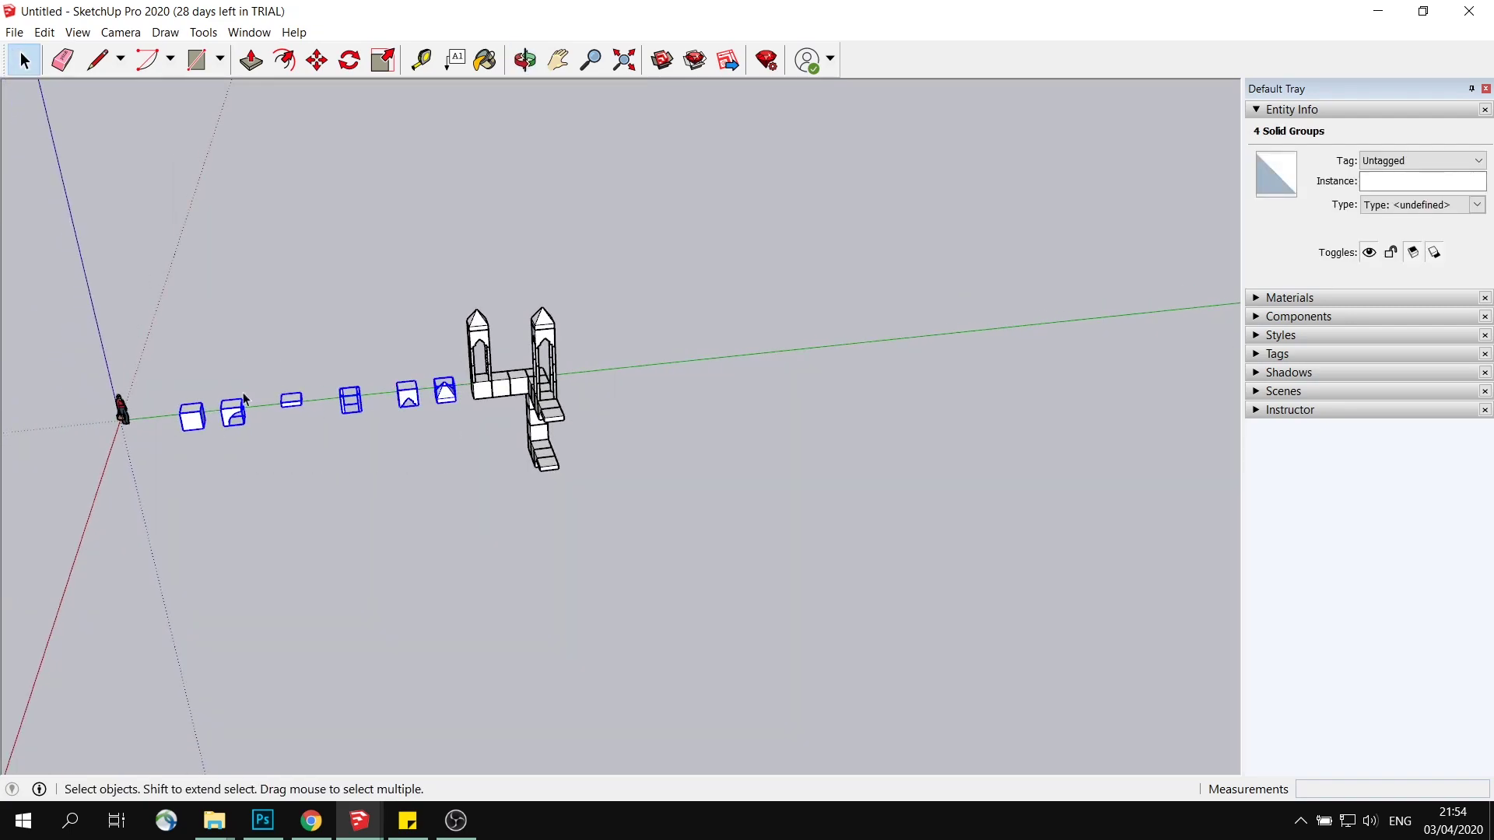
scroll(243, 399, up, 3)
key(m)
drag(554, 382, 317, 409)
click(23, 60)
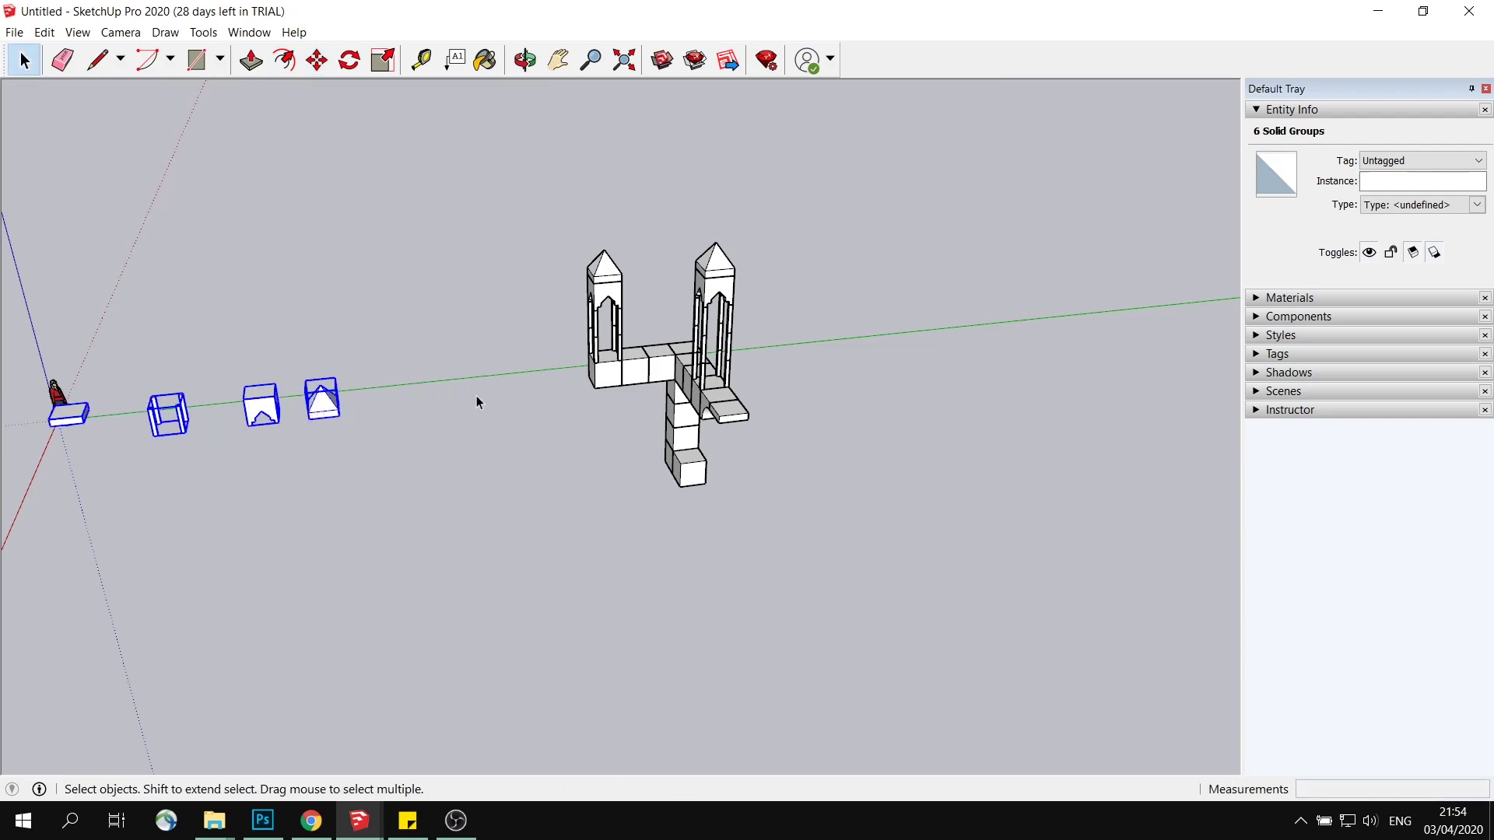
click(477, 396)
middle_drag(544, 426, 622, 430)
scroll(708, 393, up, 3)
mouse_move(710, 396)
middle_down()
mouse_move(661, 424)
mouse_move(737, 387)
middle_up()
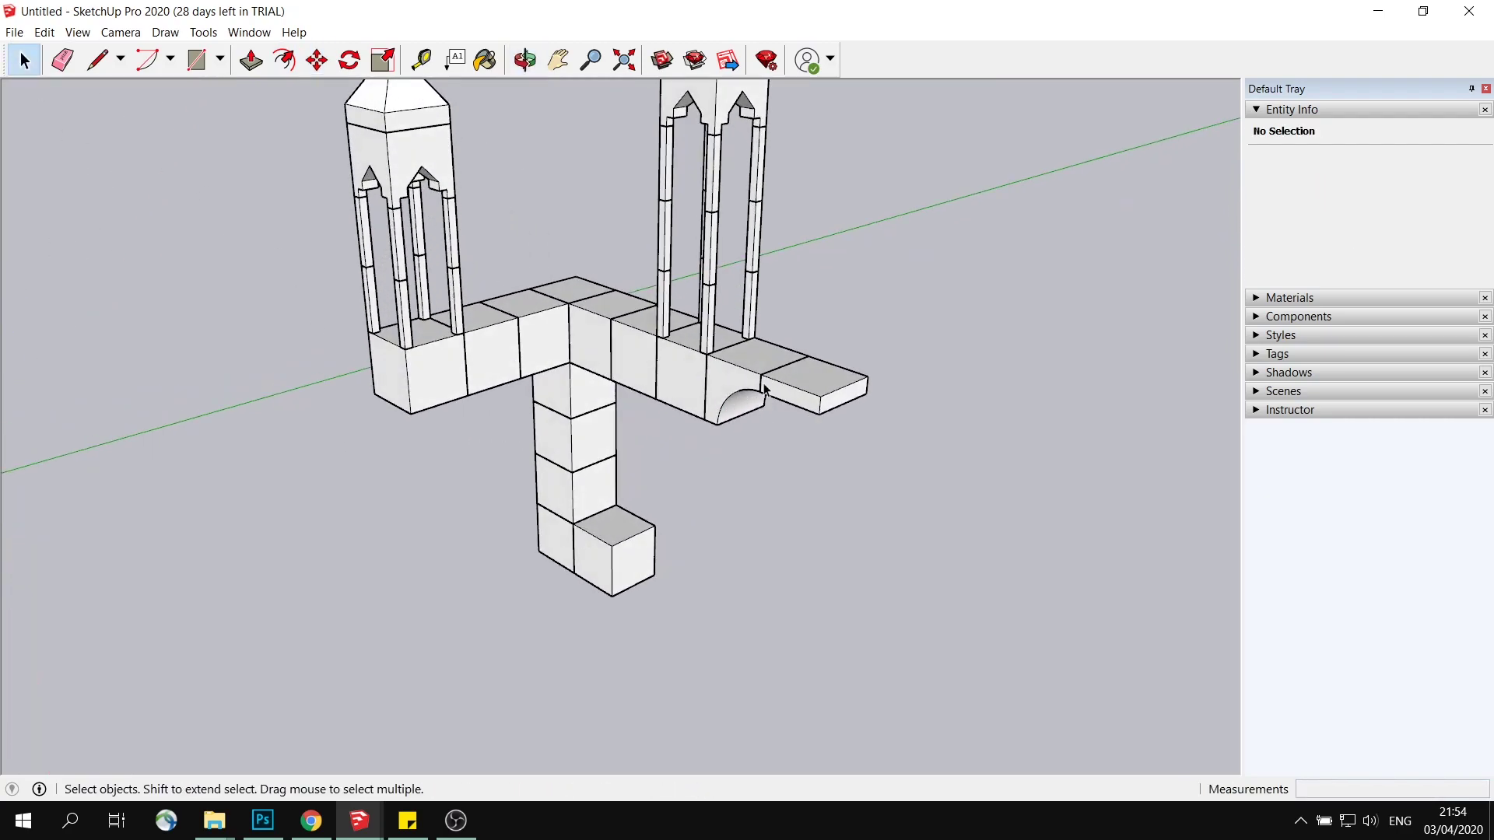
Step: Copy the bridge1 and bridge2 pair from the end of the taller tower's leg to the free end of the pillar's foot
scroll(749, 389, down, 1)
click(780, 395)
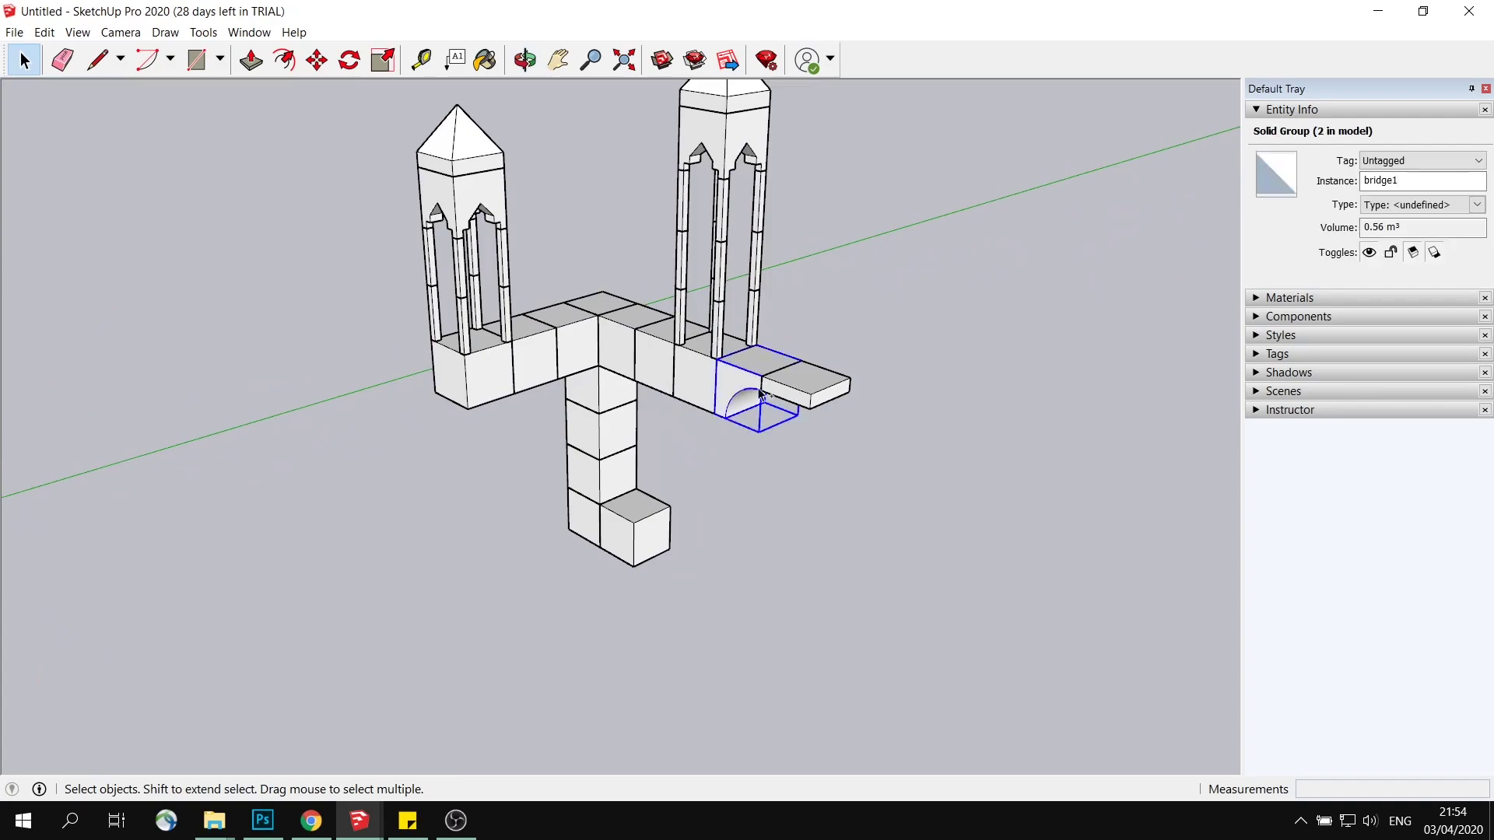
shift+click(806, 402)
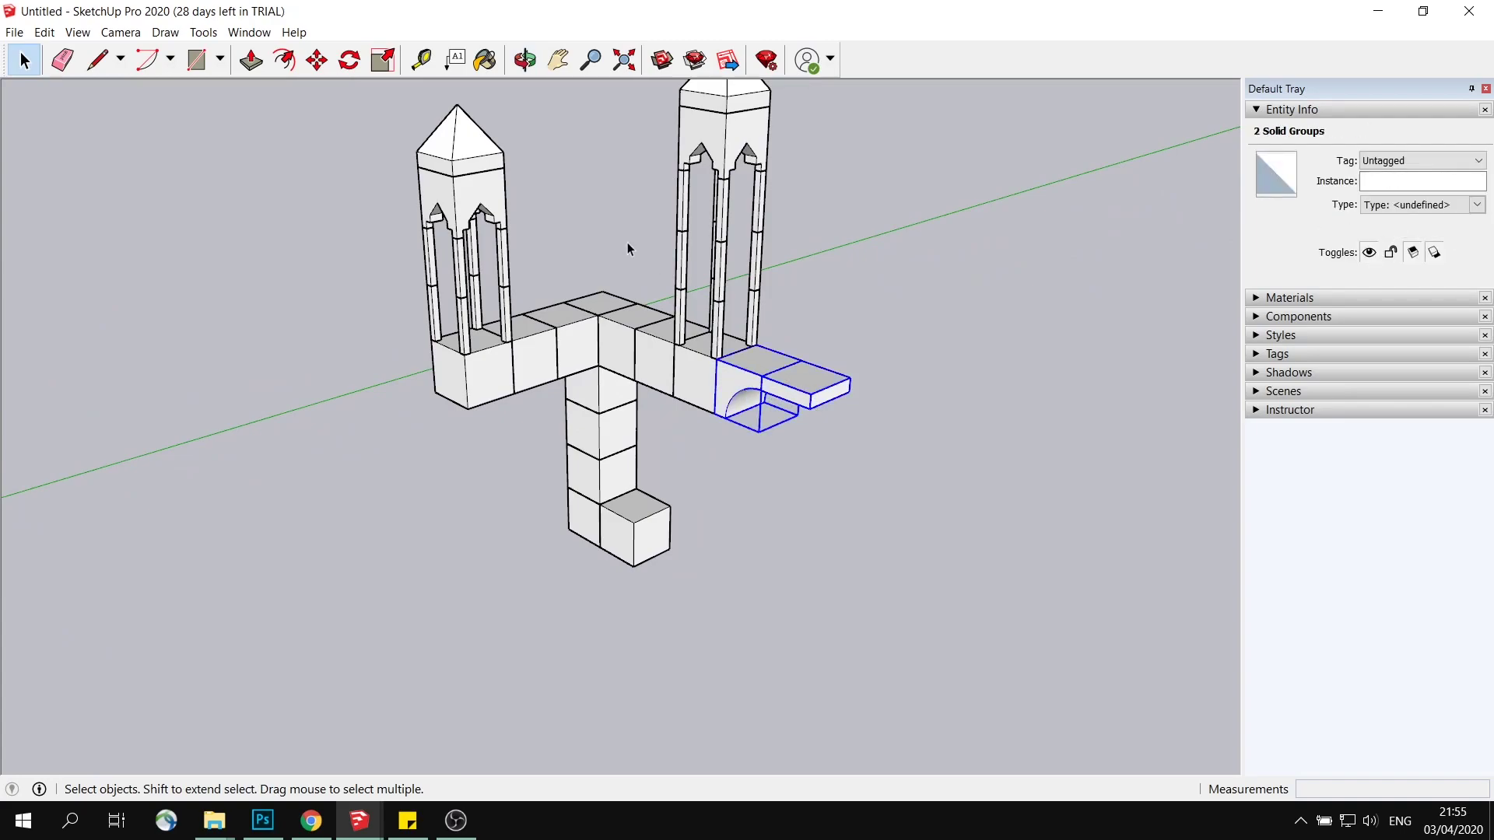
click(317, 60)
click(718, 360)
key(ctrl)
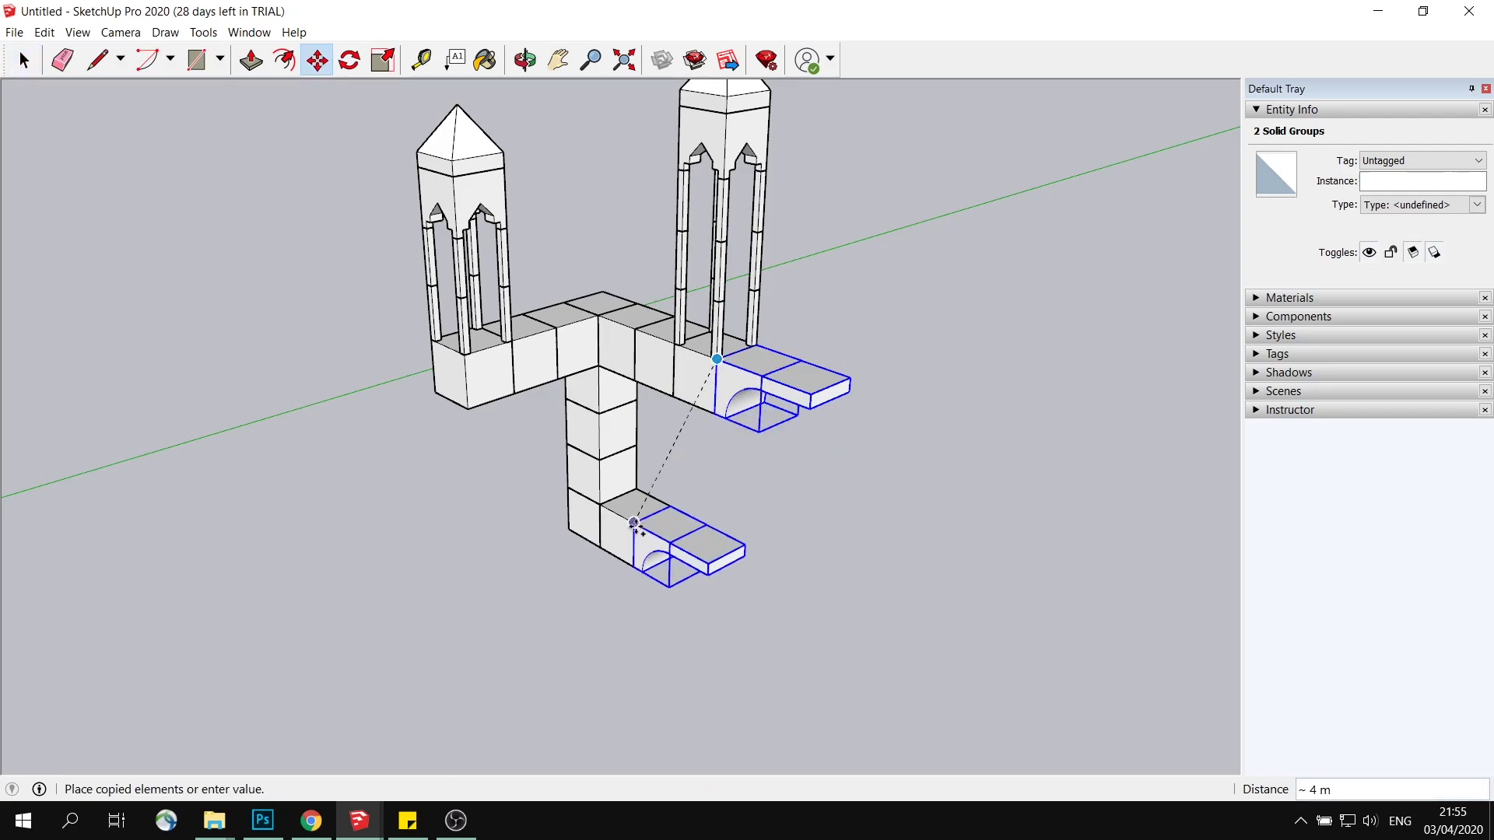
click(613, 528)
Step: Copy the bridge pair from the pillar's foot to the upper front corner of the cube under the shorter tower
middle_drag(648, 411, 594, 387)
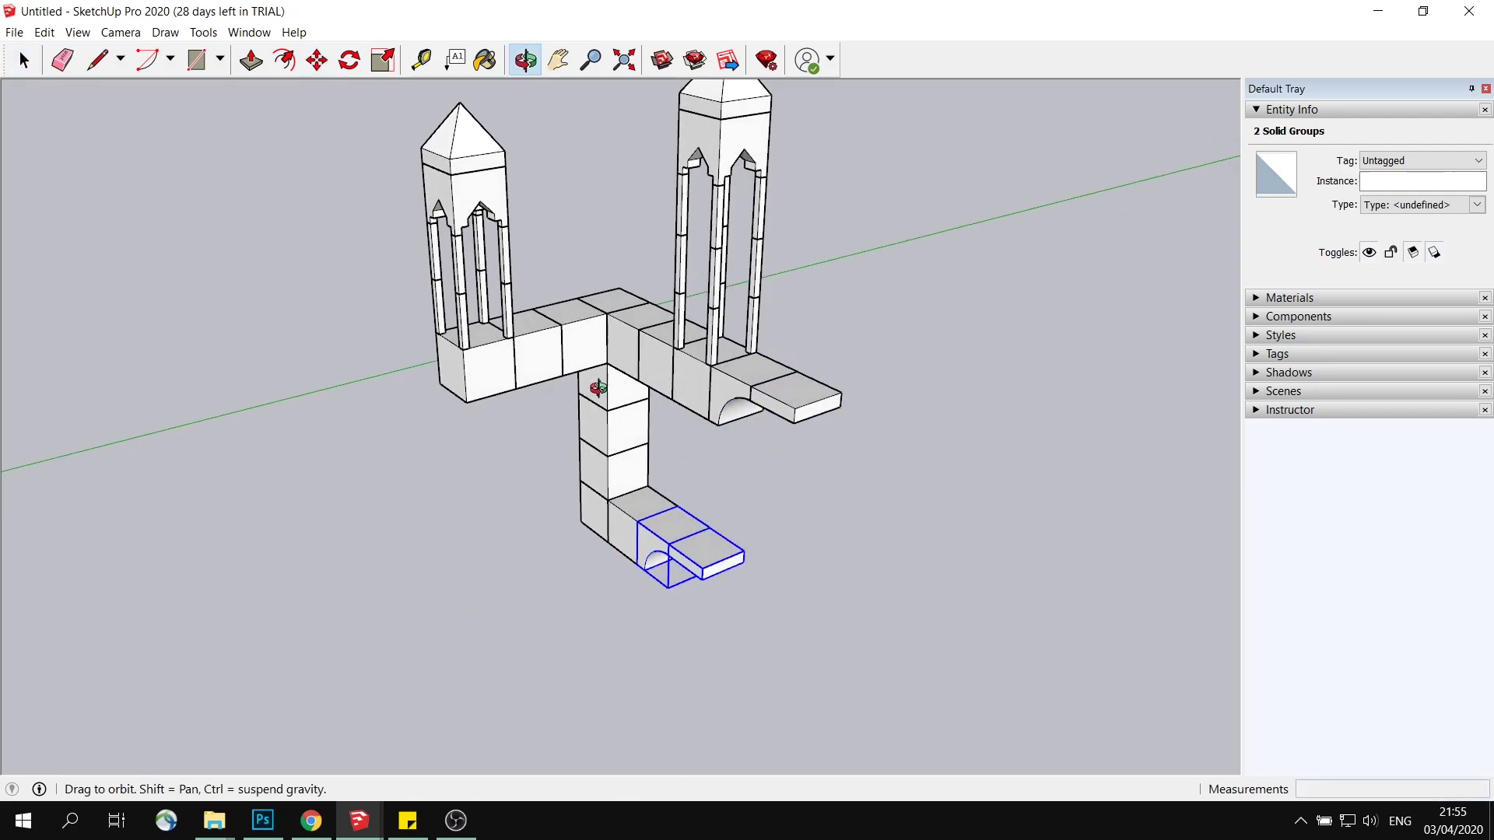
click(638, 520)
key(ctrl)
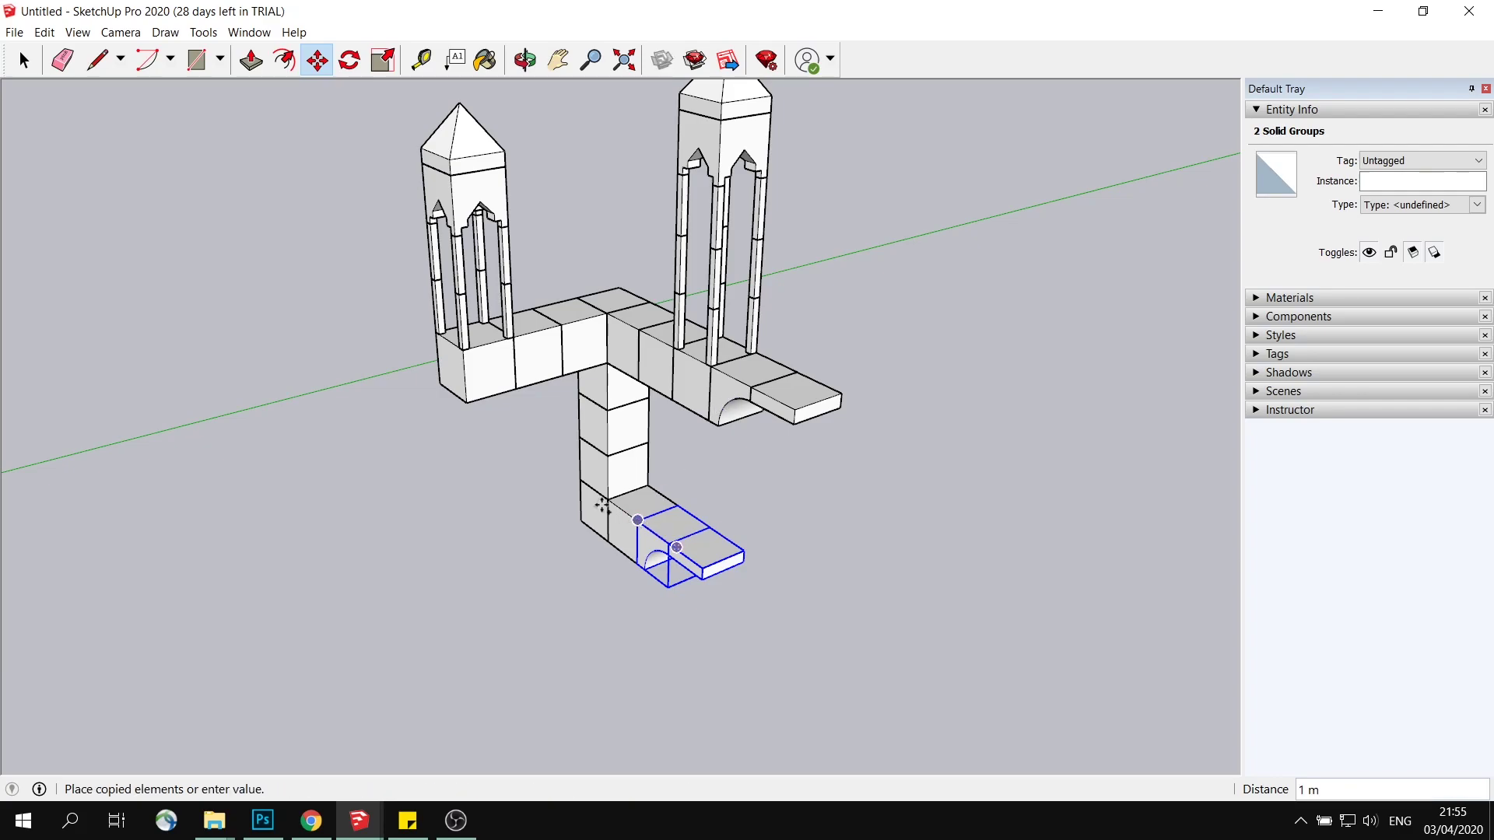
click(464, 350)
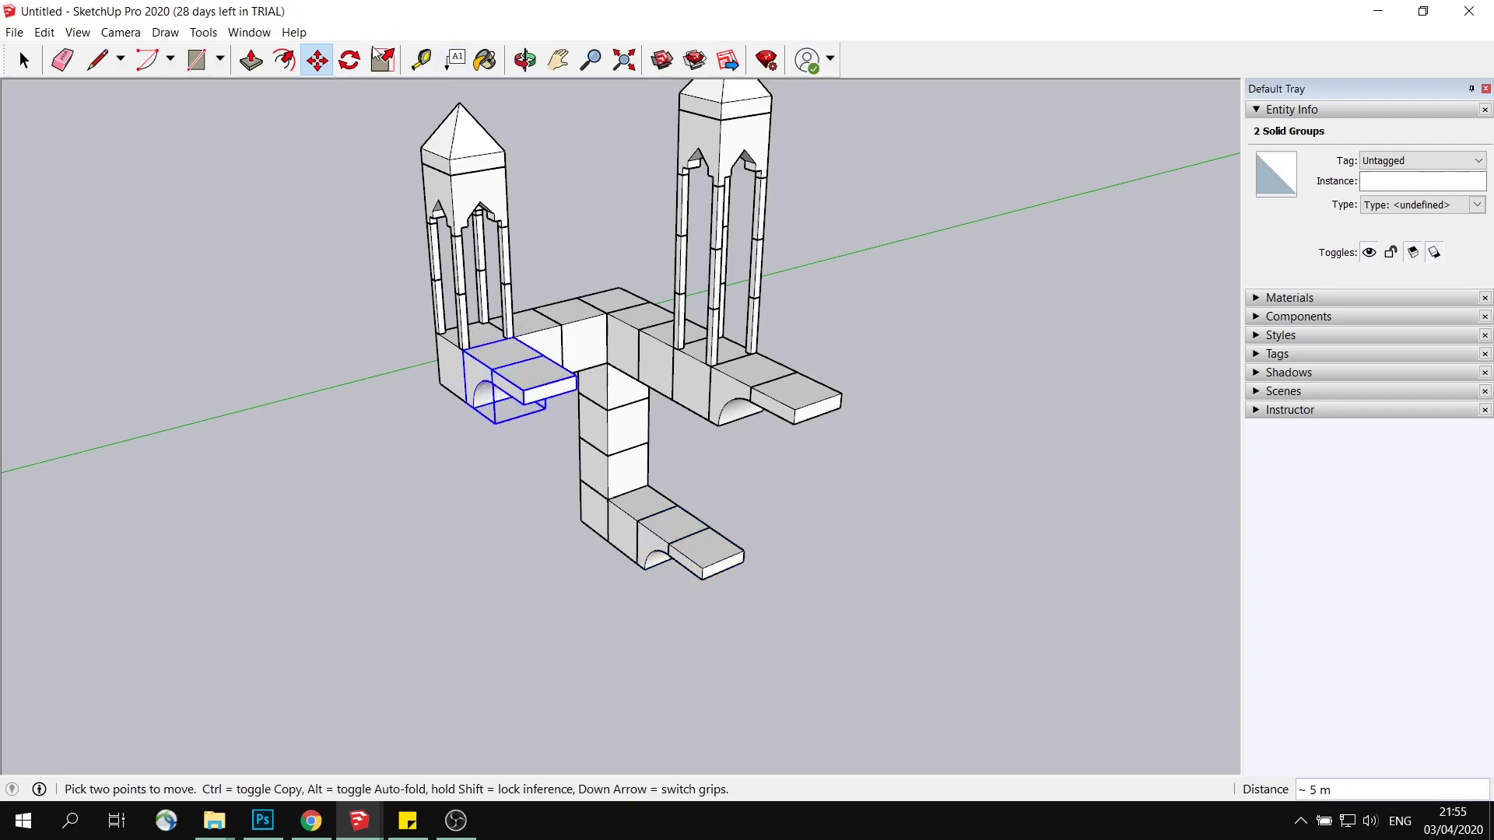
Step: Rotate the copied bridge pair 90° about that corner and move it 1 m to extend the shorter tower's leg straight outward
click(350, 59)
middle_drag(374, 120, 501, 383)
click(460, 369)
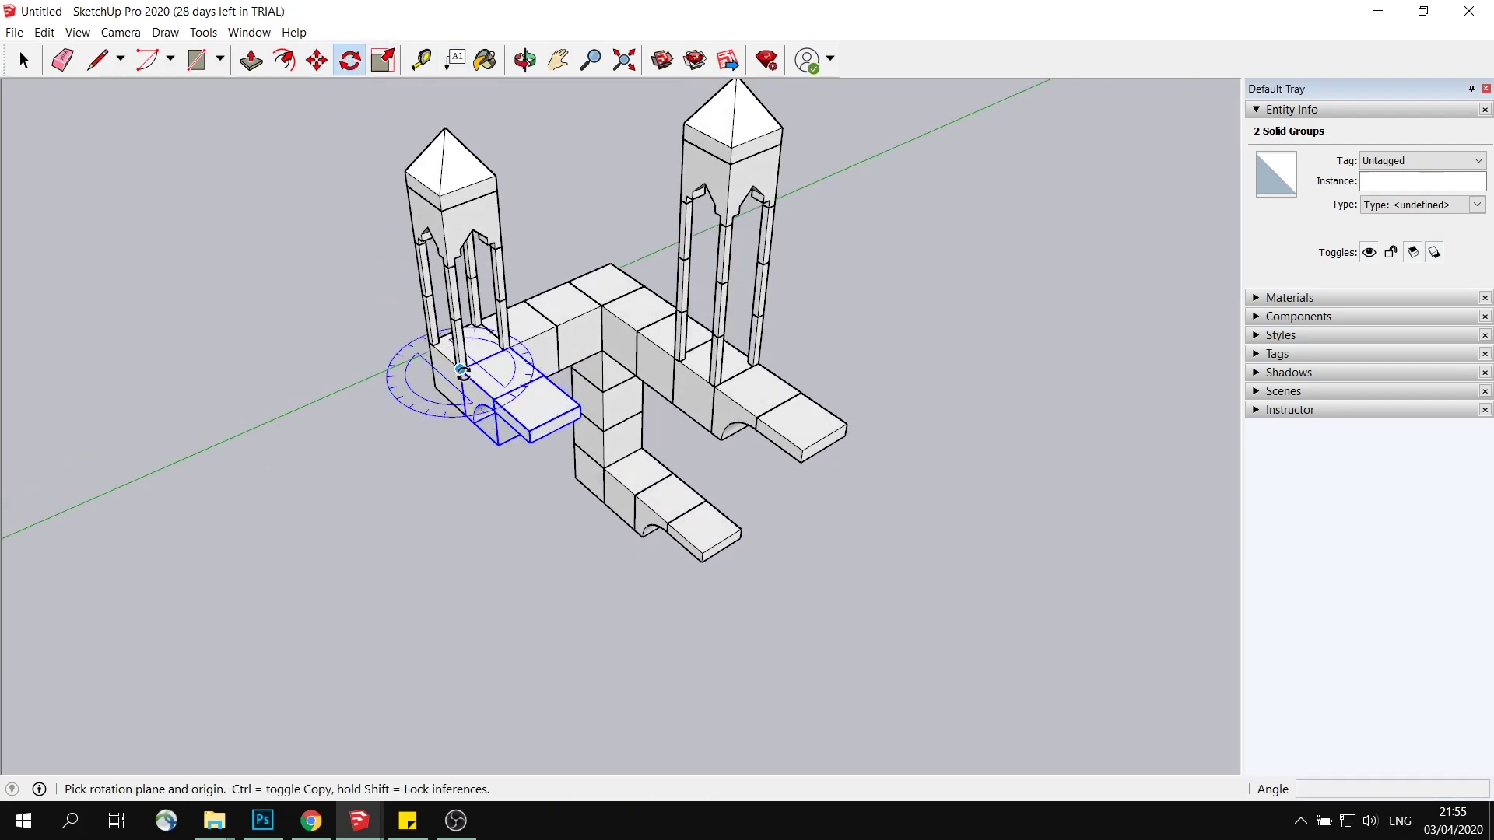
click(520, 424)
click(328, 435)
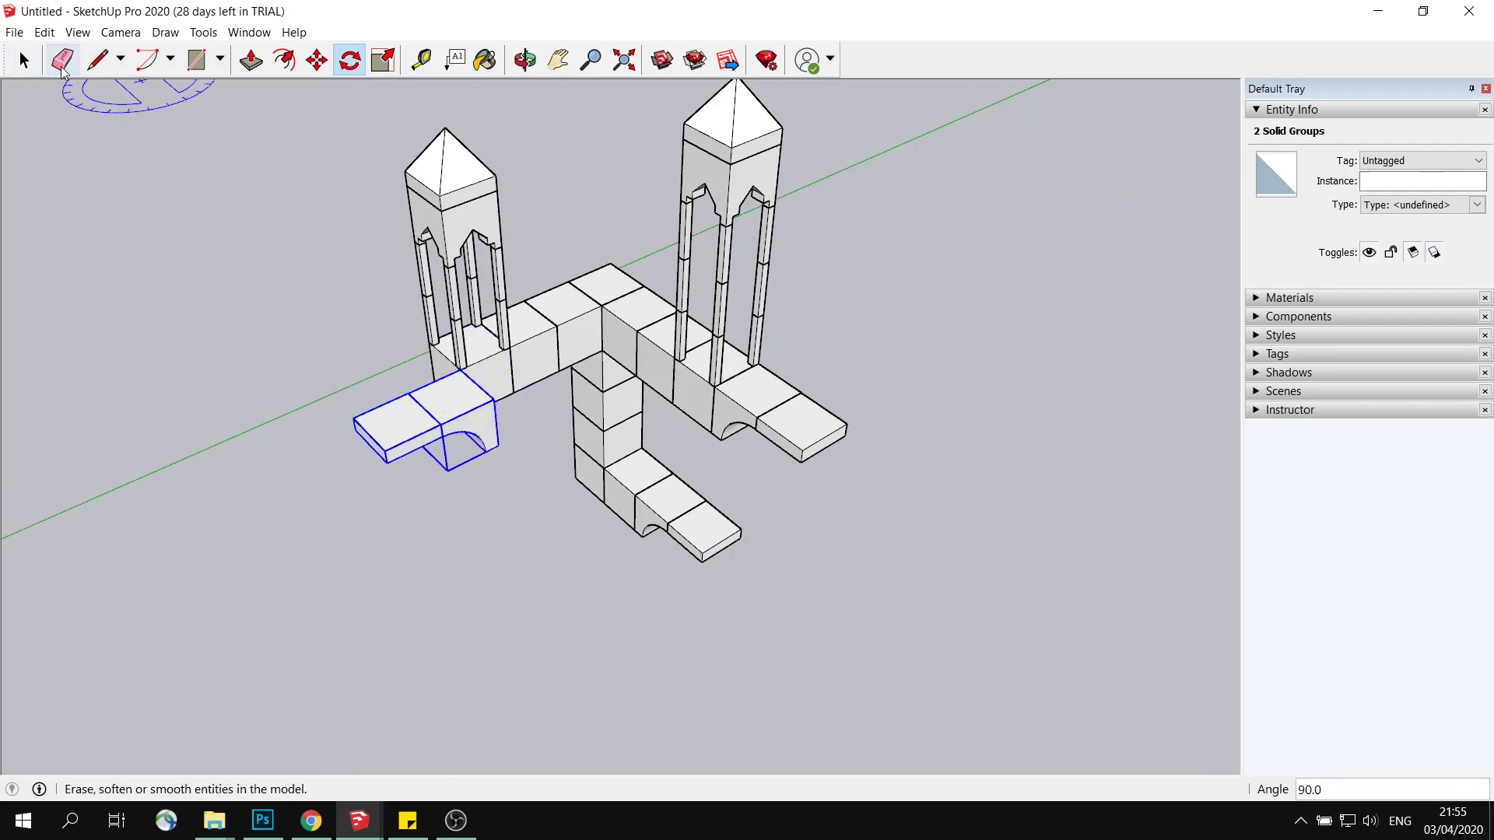
key(m)
click(460, 371)
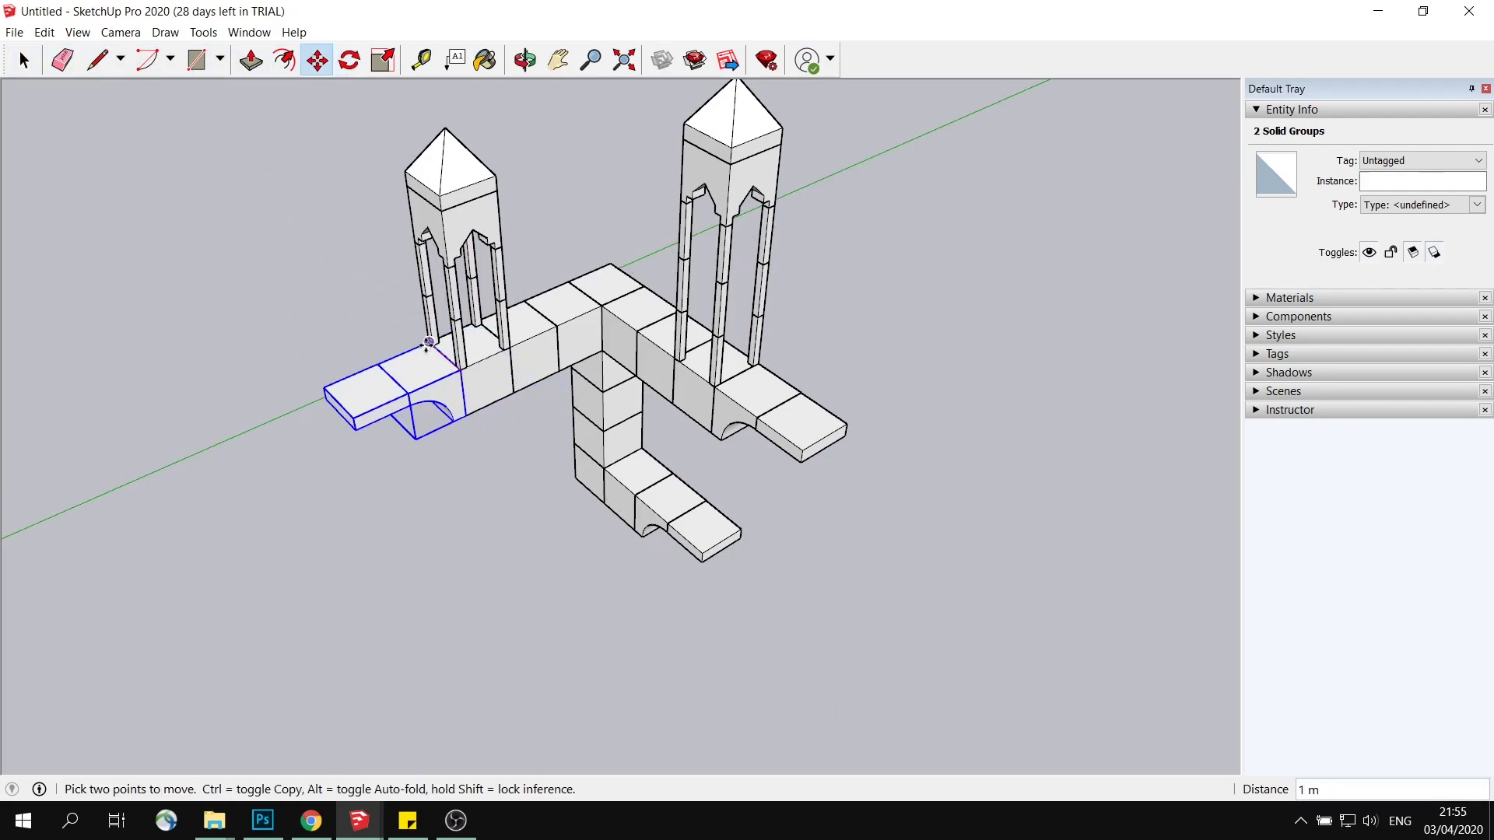
click(431, 343)
middle_drag(613, 350, 610, 329)
click(26, 60)
click(273, 454)
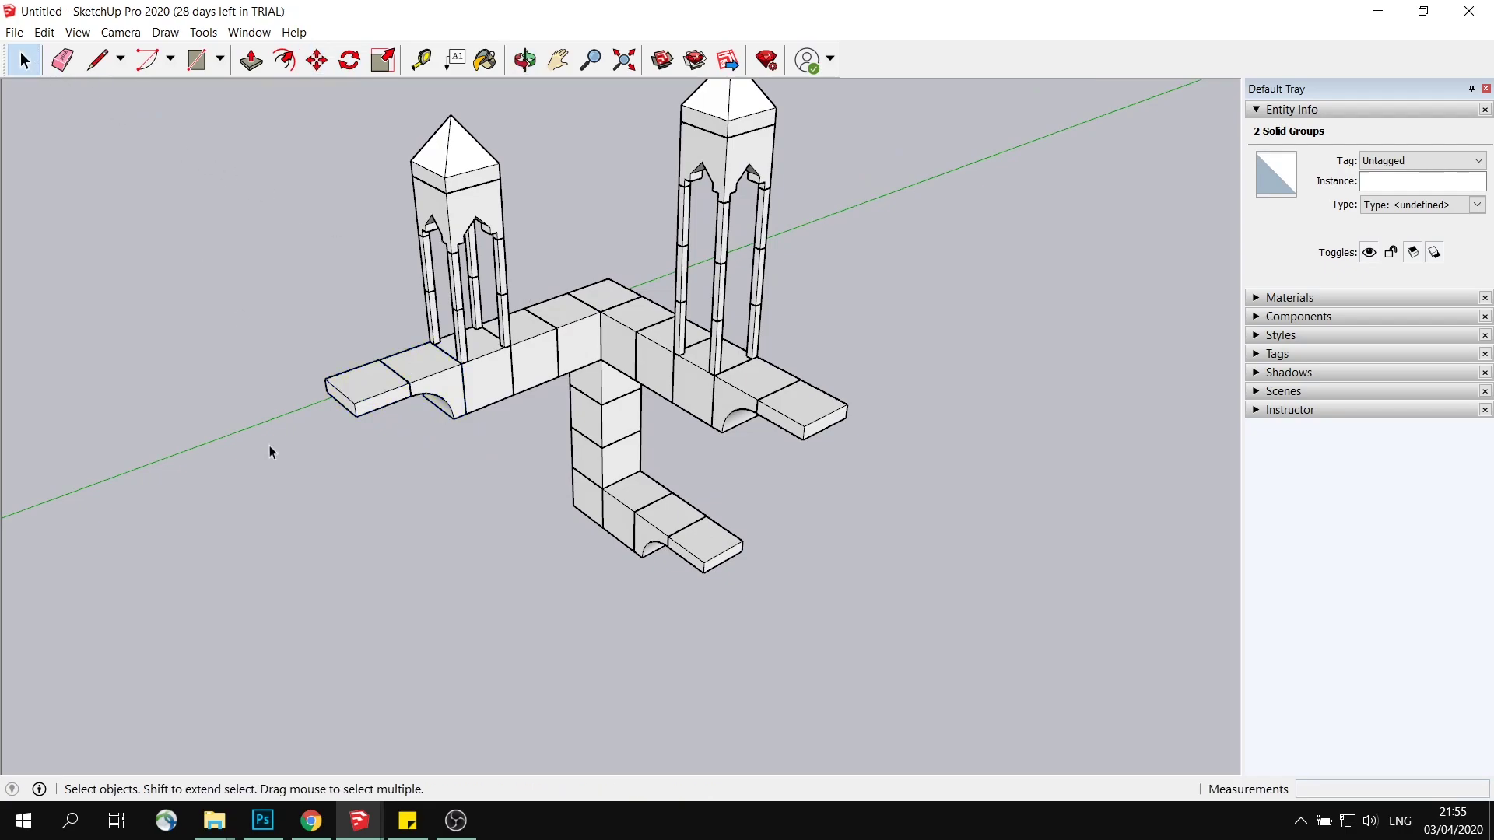
Step: Copy the pillar's second-lowest cube twice, 1 m apart, to form a two-cube arm parallel to the shorter tower's leg
middle_drag(273, 454, 562, 434)
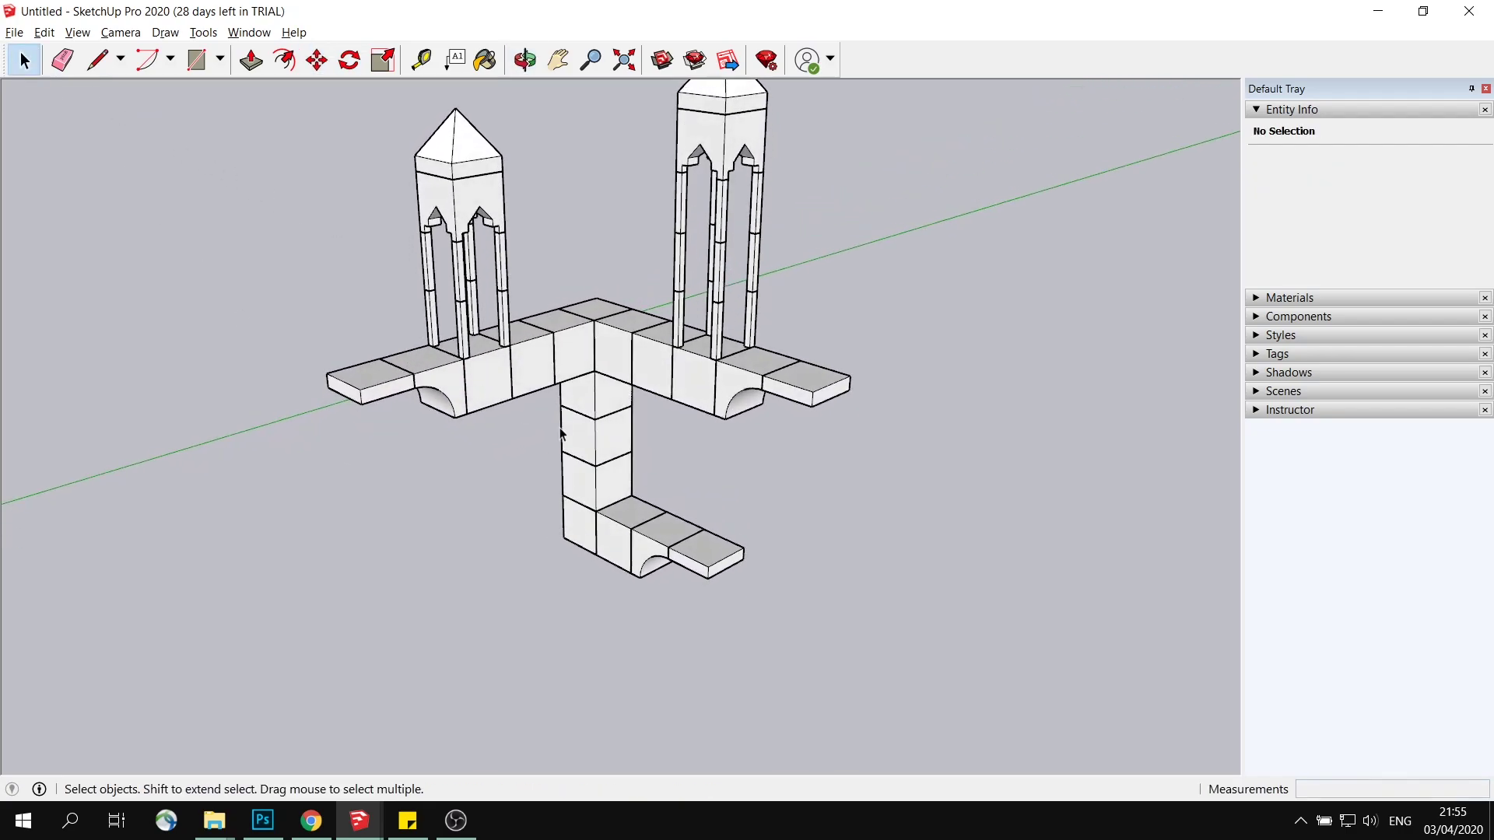
click(590, 492)
click(317, 60)
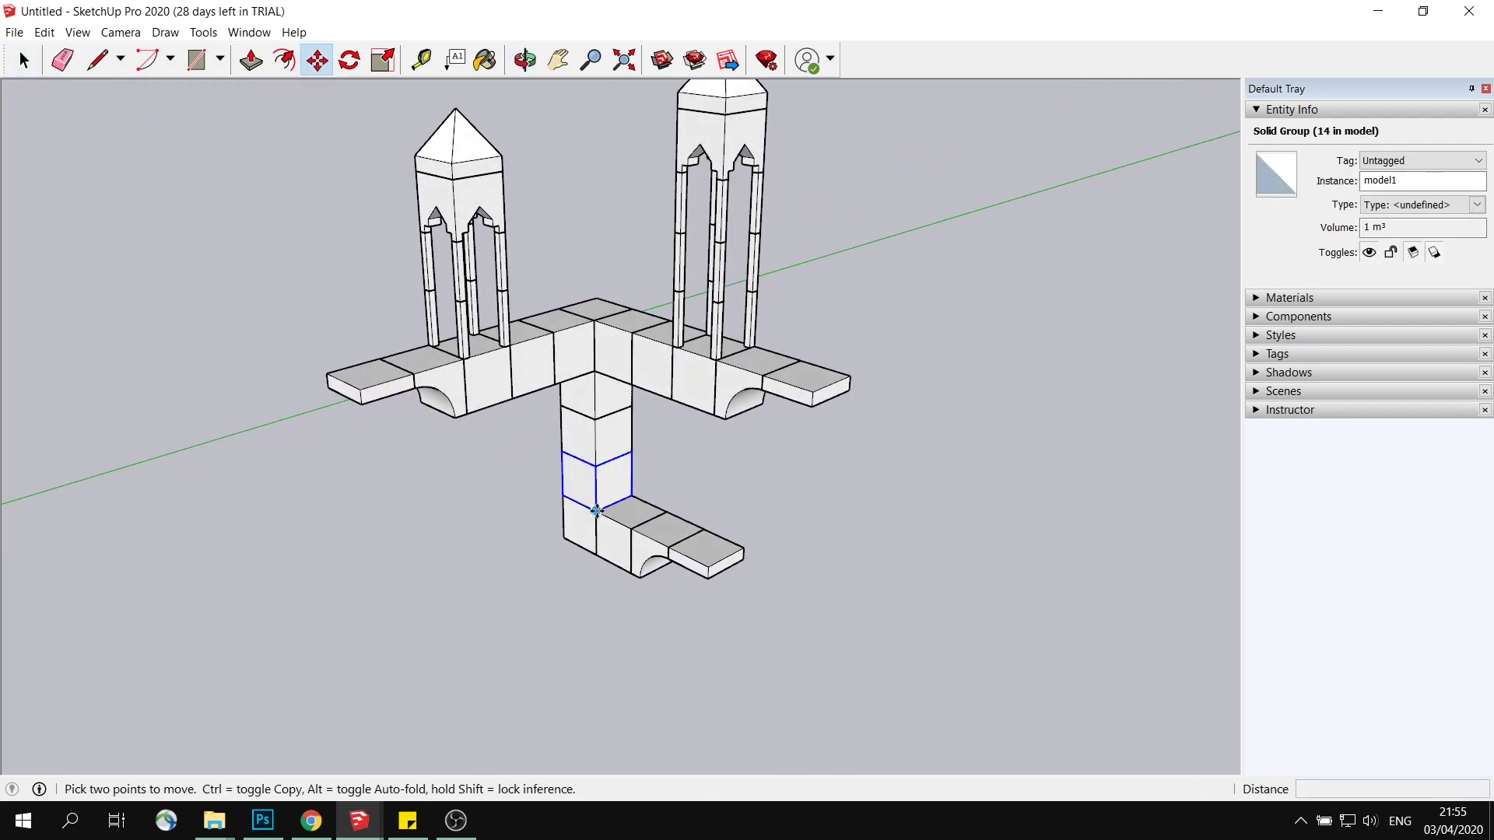
click(596, 512)
key(ctrl)
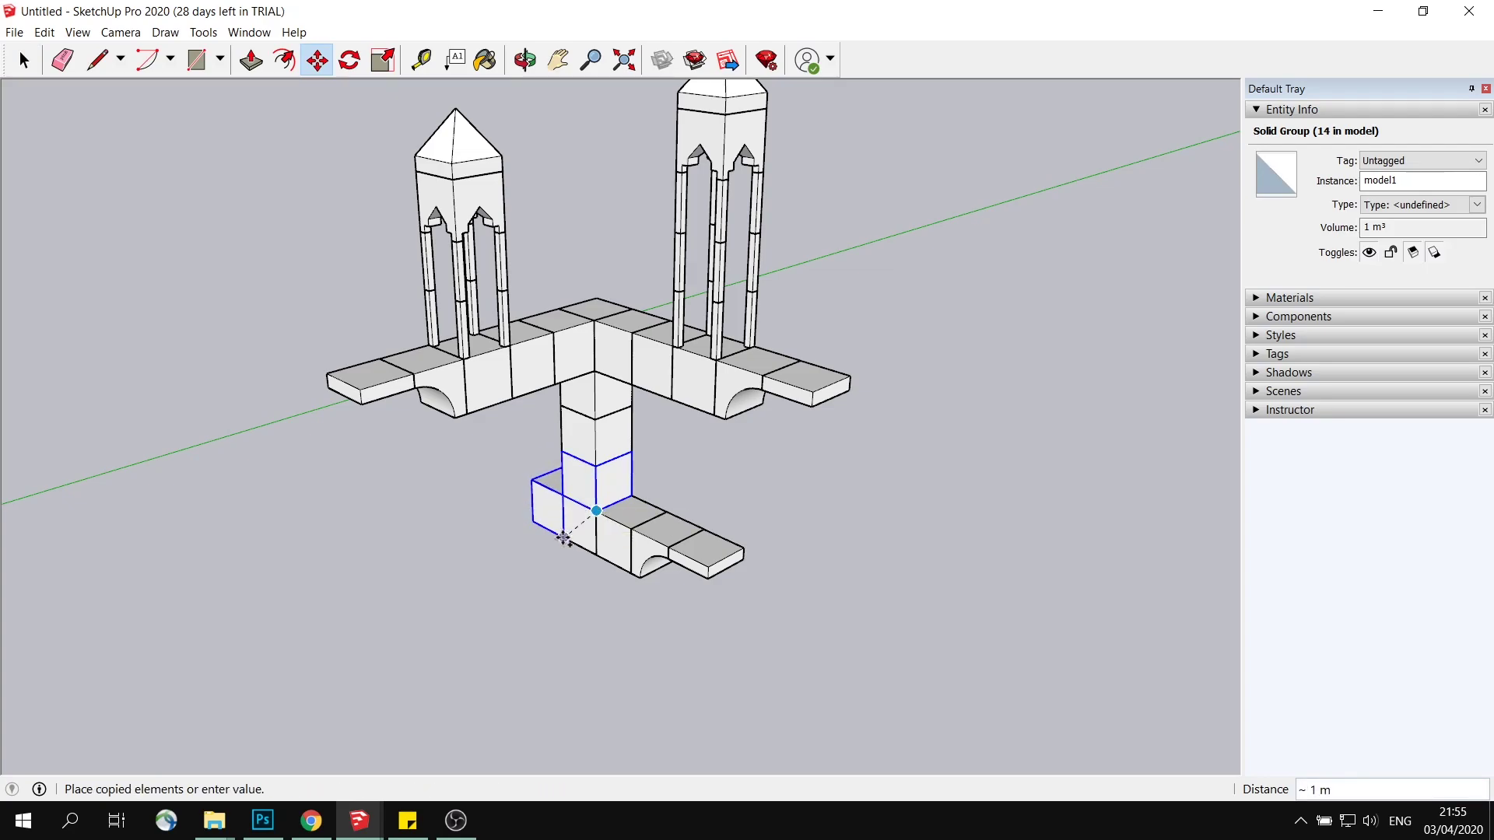
click(557, 527)
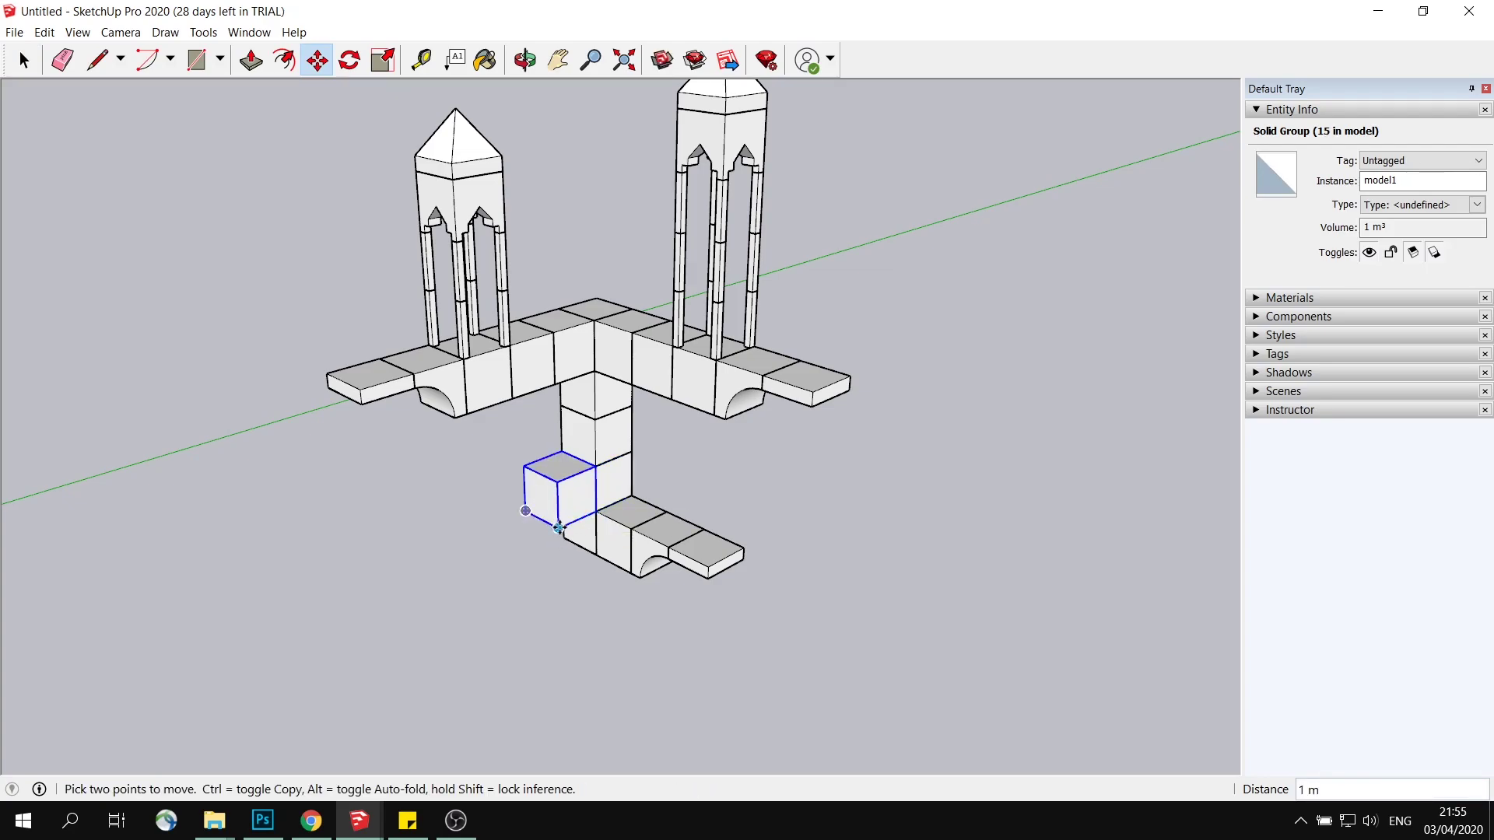
click(559, 528)
key(ctrl)
click(518, 543)
mouse_move(660, 400)
middle_down()
mouse_move(680, 385)
mouse_move(674, 354)
mouse_move(645, 450)
mouse_move(675, 421)
middle_up()
scroll(674, 354, down, 2)
scroll(646, 450, up, 3)
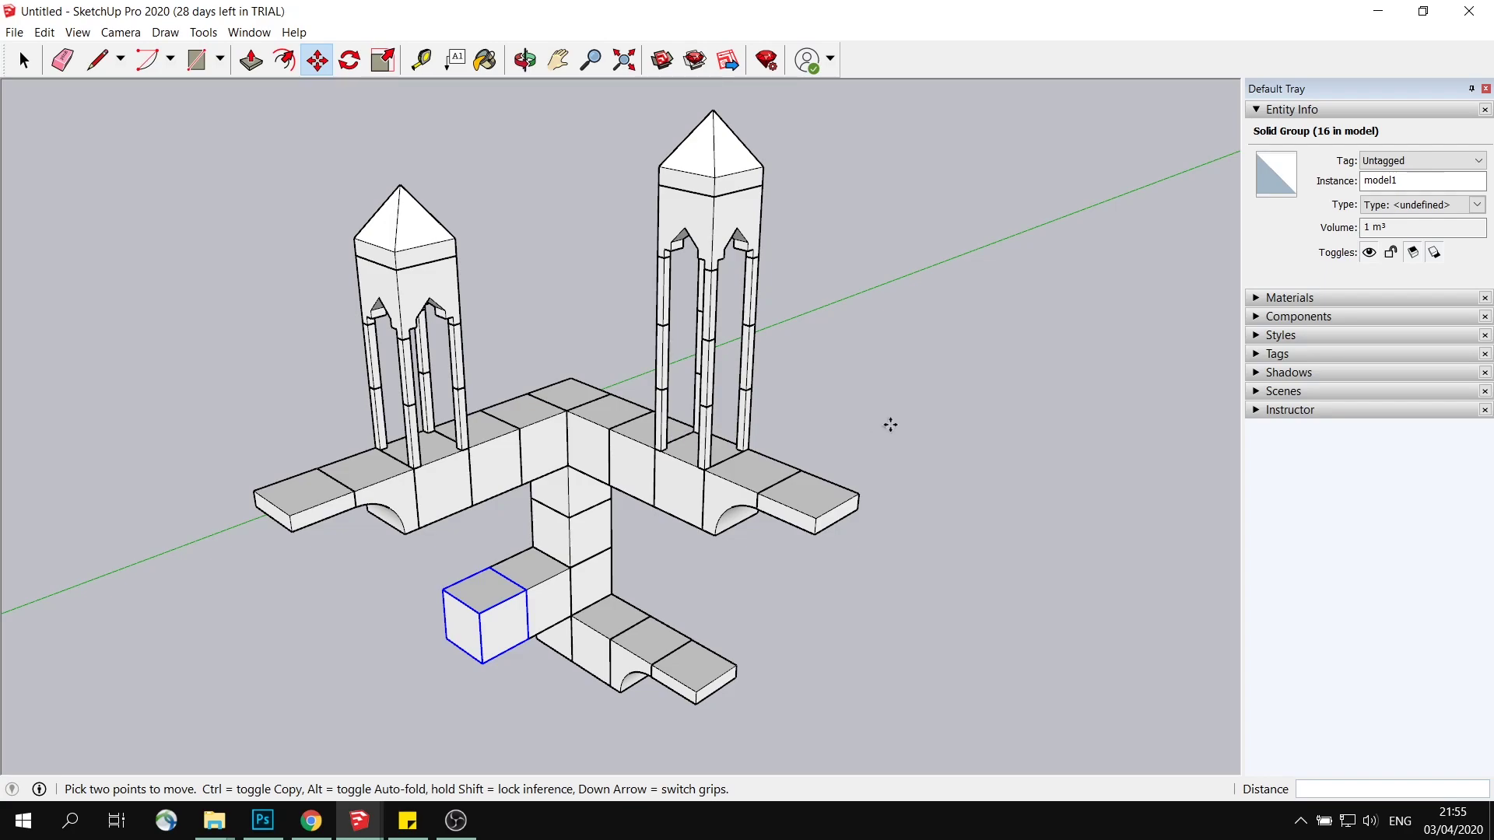
click(23, 59)
click(888, 378)
middle_drag(887, 378, 849, 377)
middle_drag(820, 301, 996, 323)
middle_drag(880, 311, 968, 400)
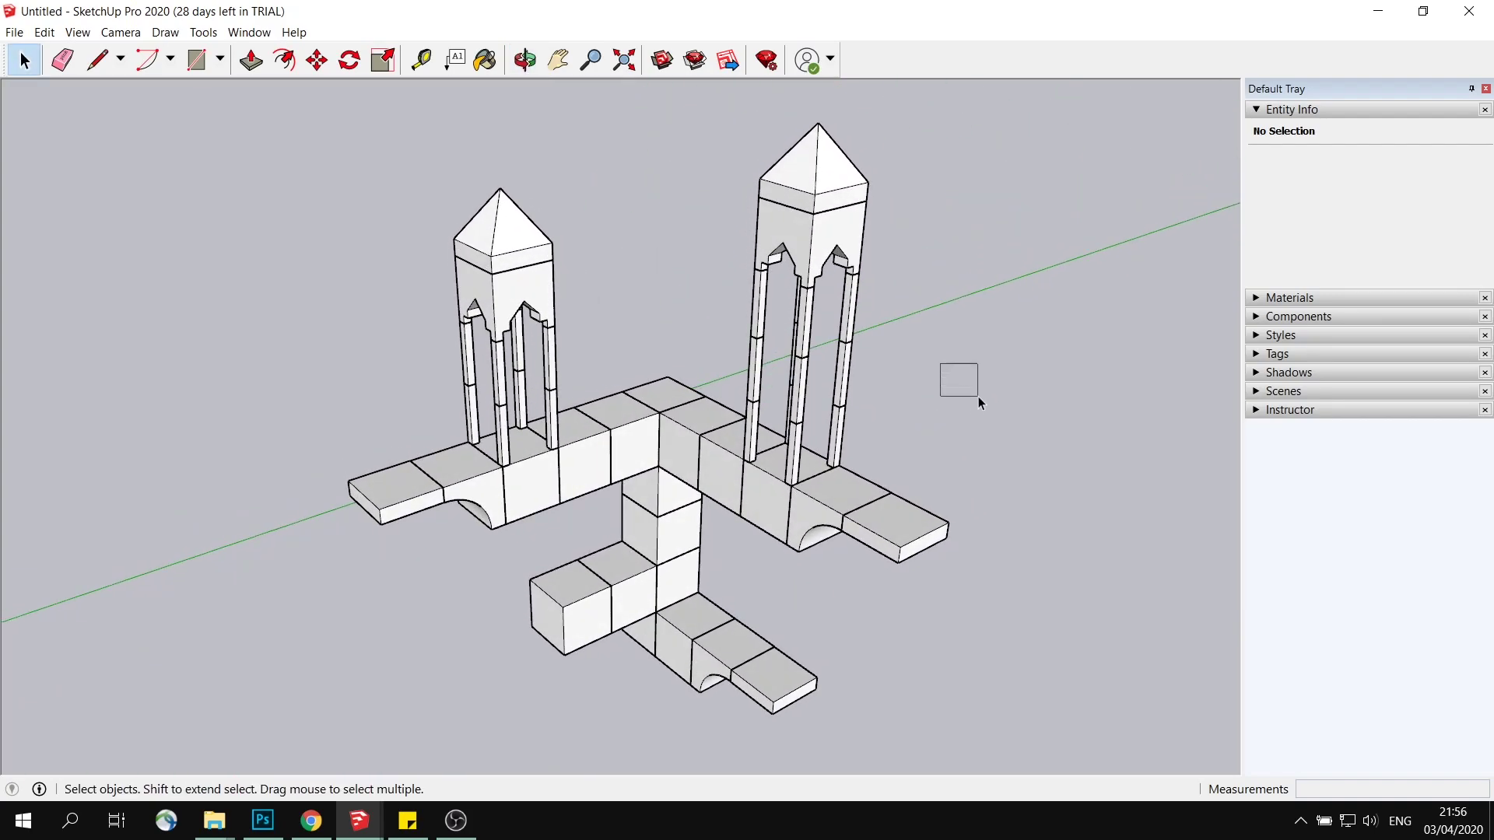
mouse_move(970, 343)
middle_down()
mouse_move(991, 327)
mouse_move(960, 371)
middle_up()
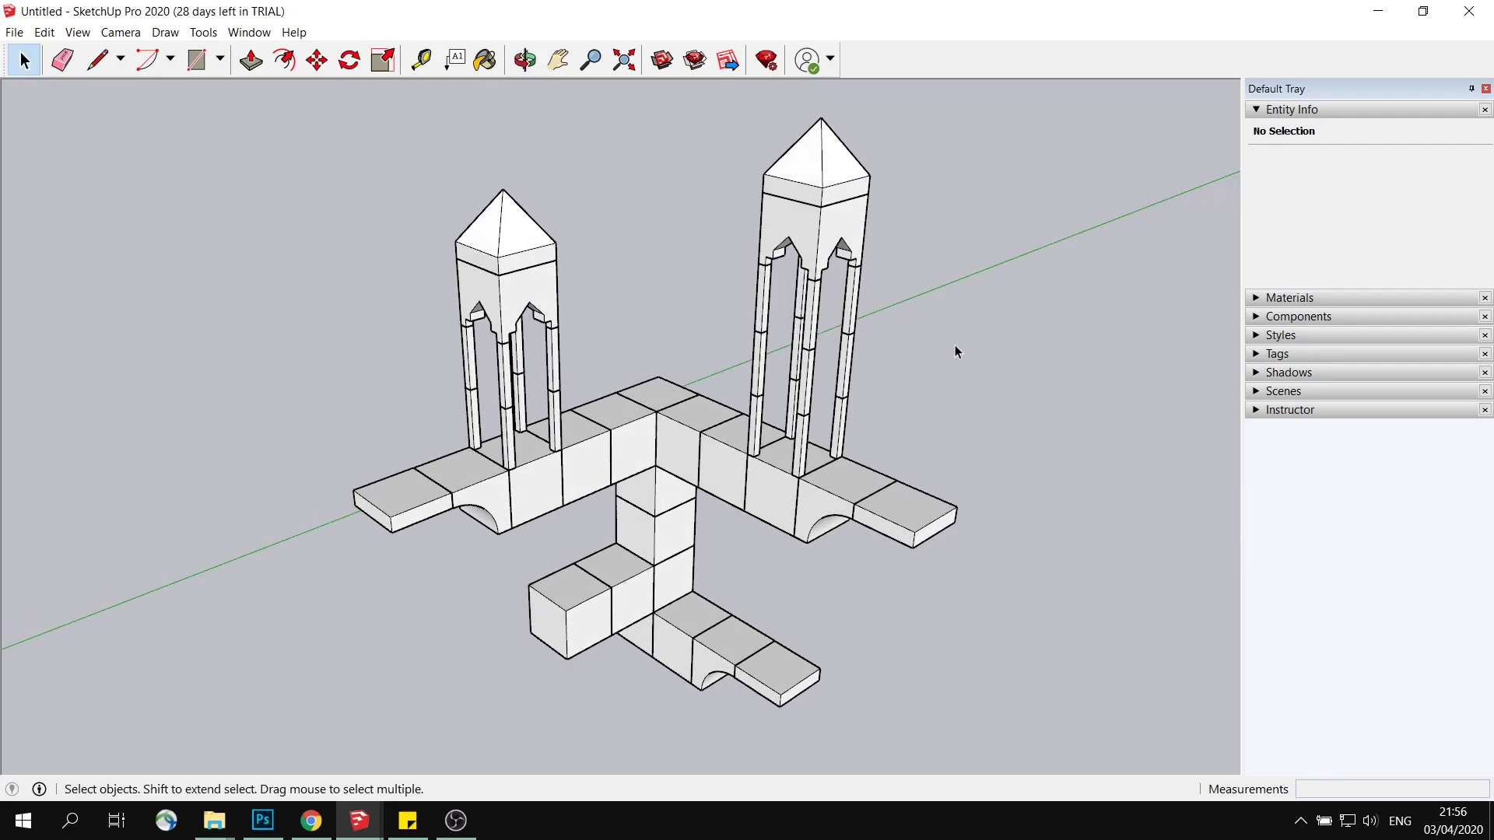
scroll(965, 350, down, 1)
Step: Paint the domes of both towers with Color C04 from the Colors material collection
click(1253, 111)
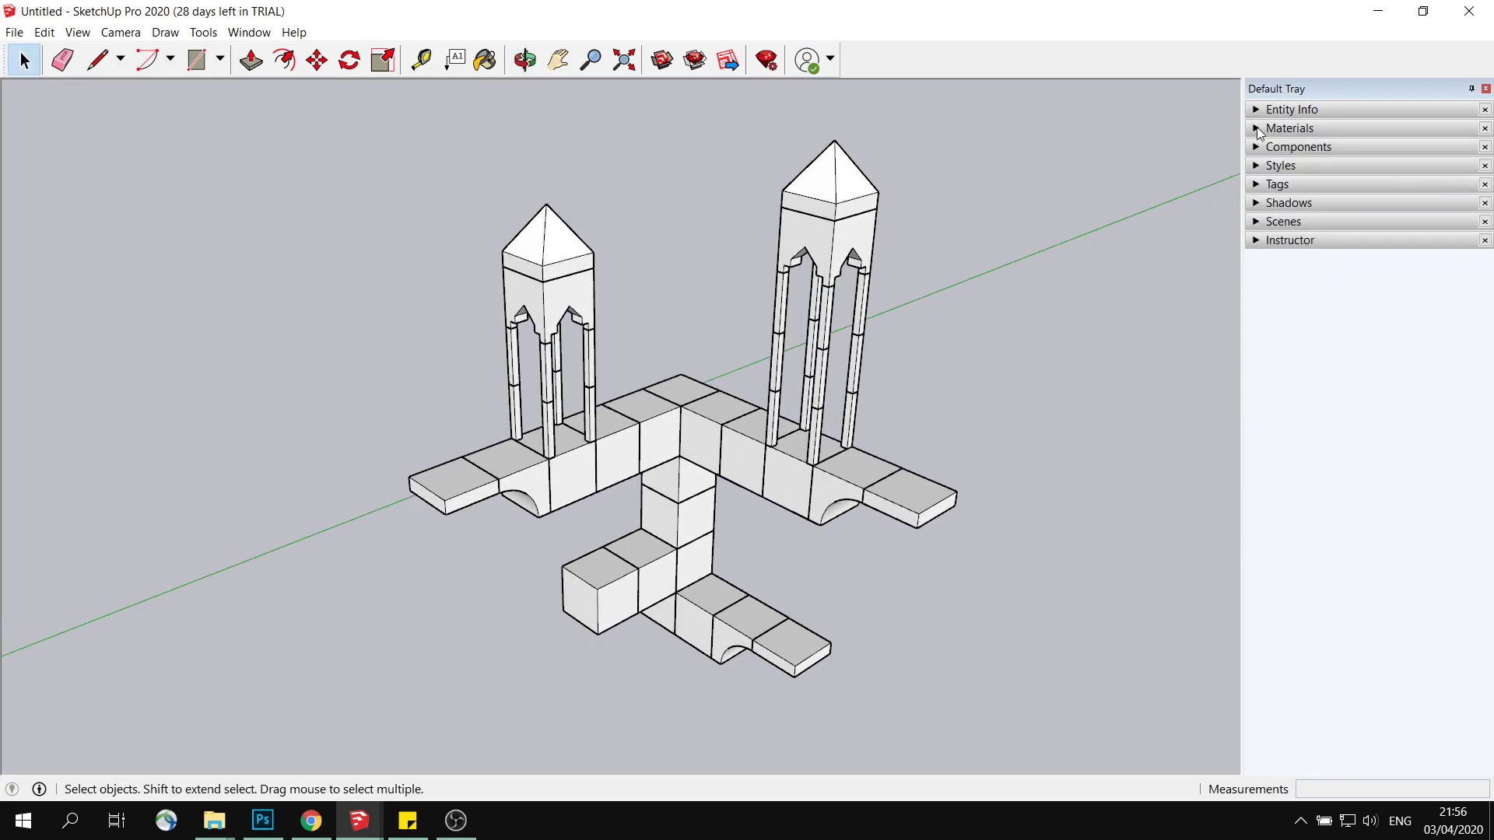
click(1257, 128)
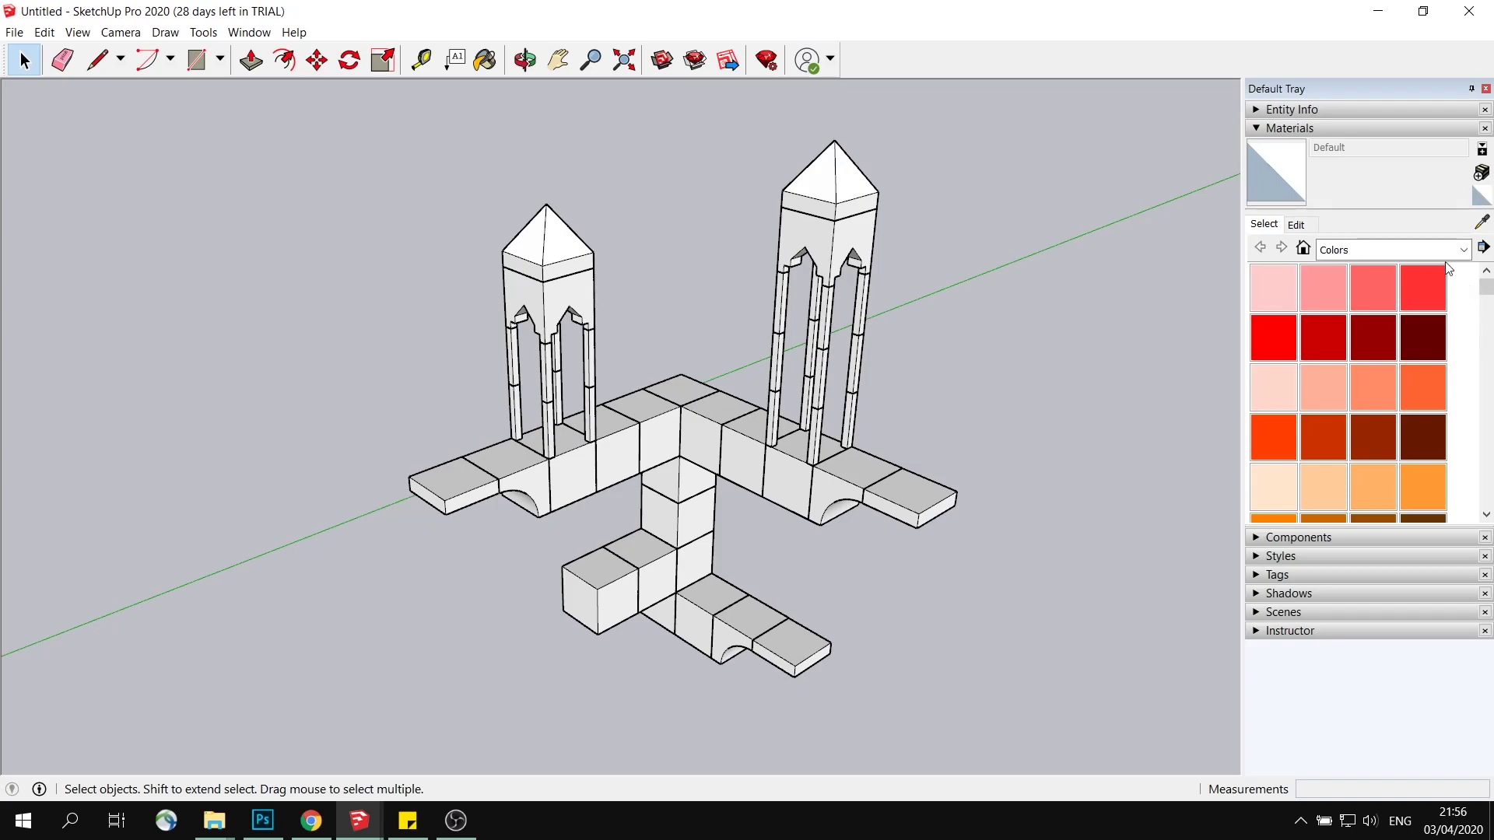
click(1465, 250)
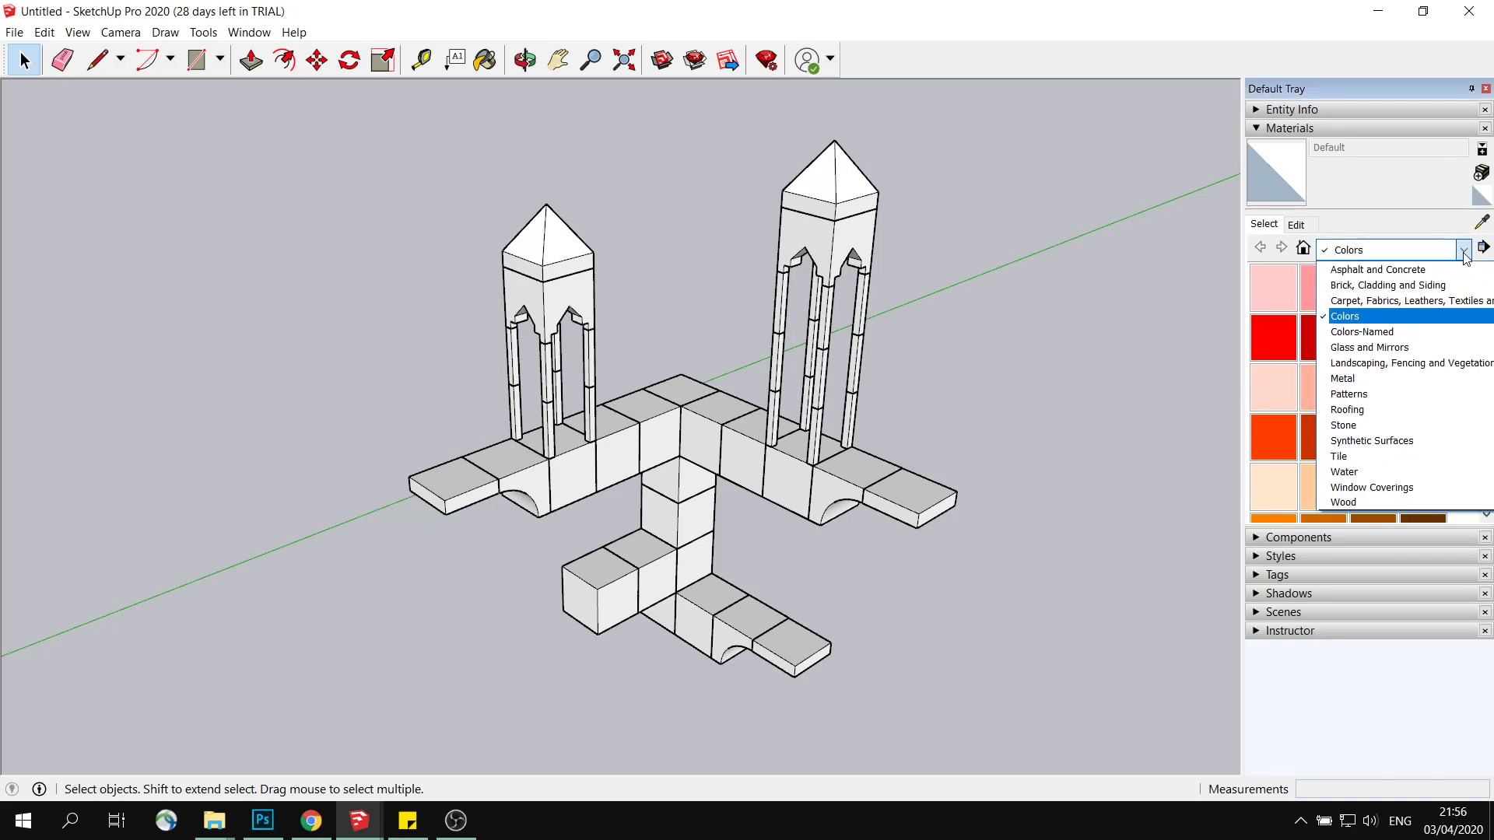
click(1354, 319)
click(839, 195)
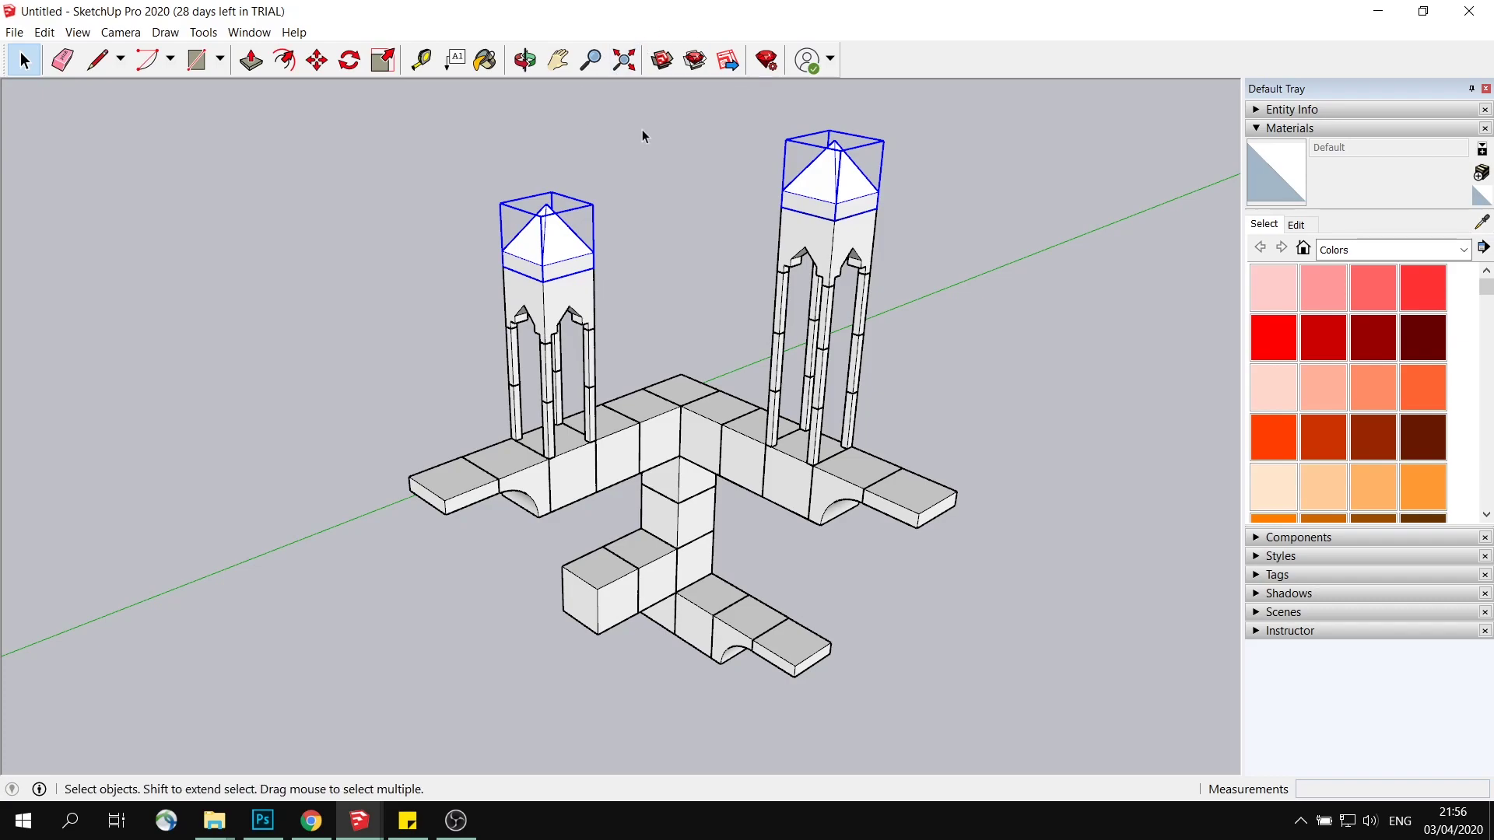
click(1403, 494)
click(850, 176)
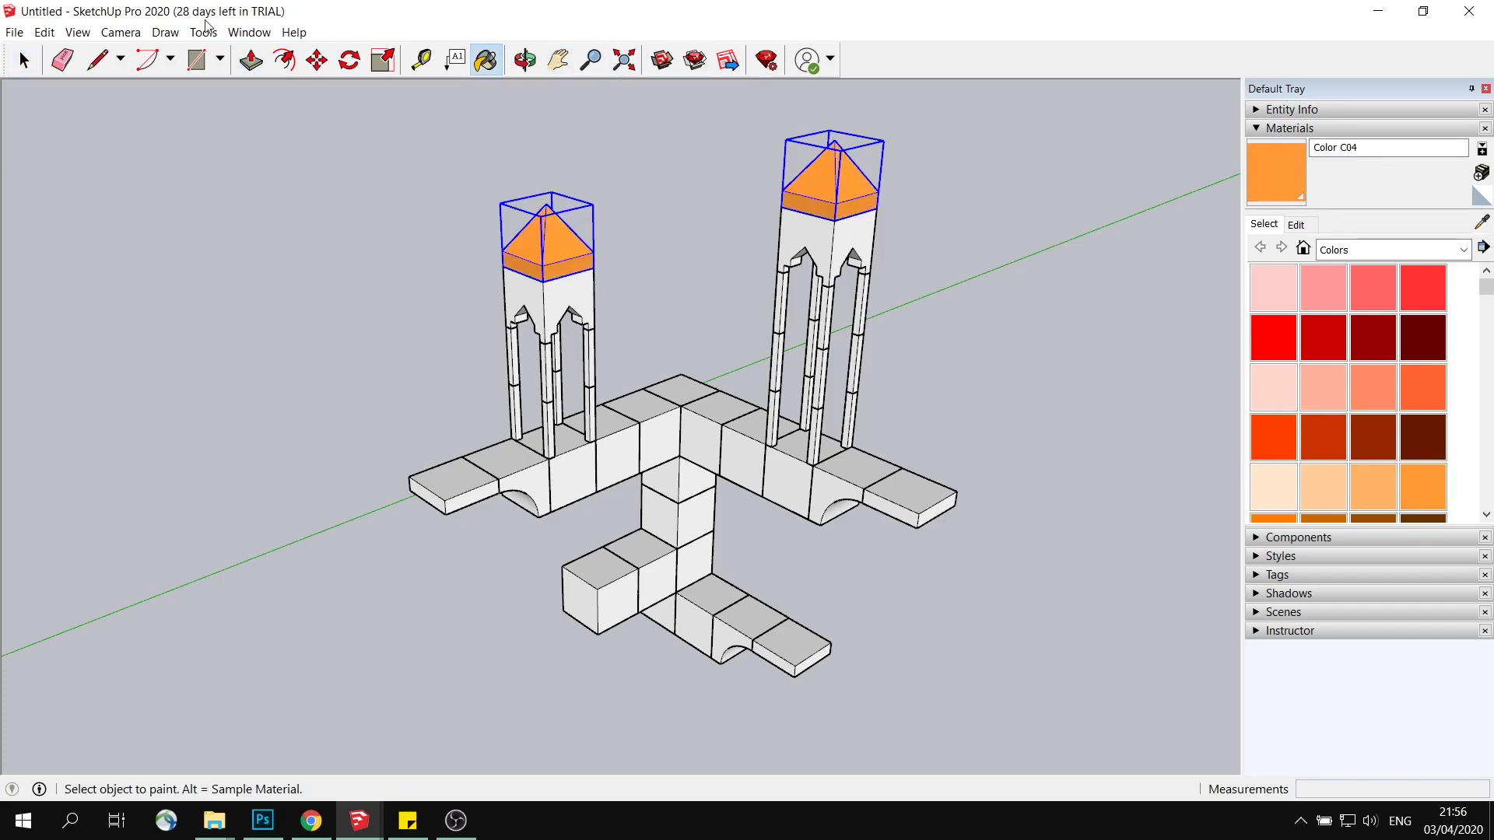
click(23, 60)
click(235, 222)
Step: Select every piece except the domes and paint them all with Color H07
middle_drag(472, 231, 692, 405)
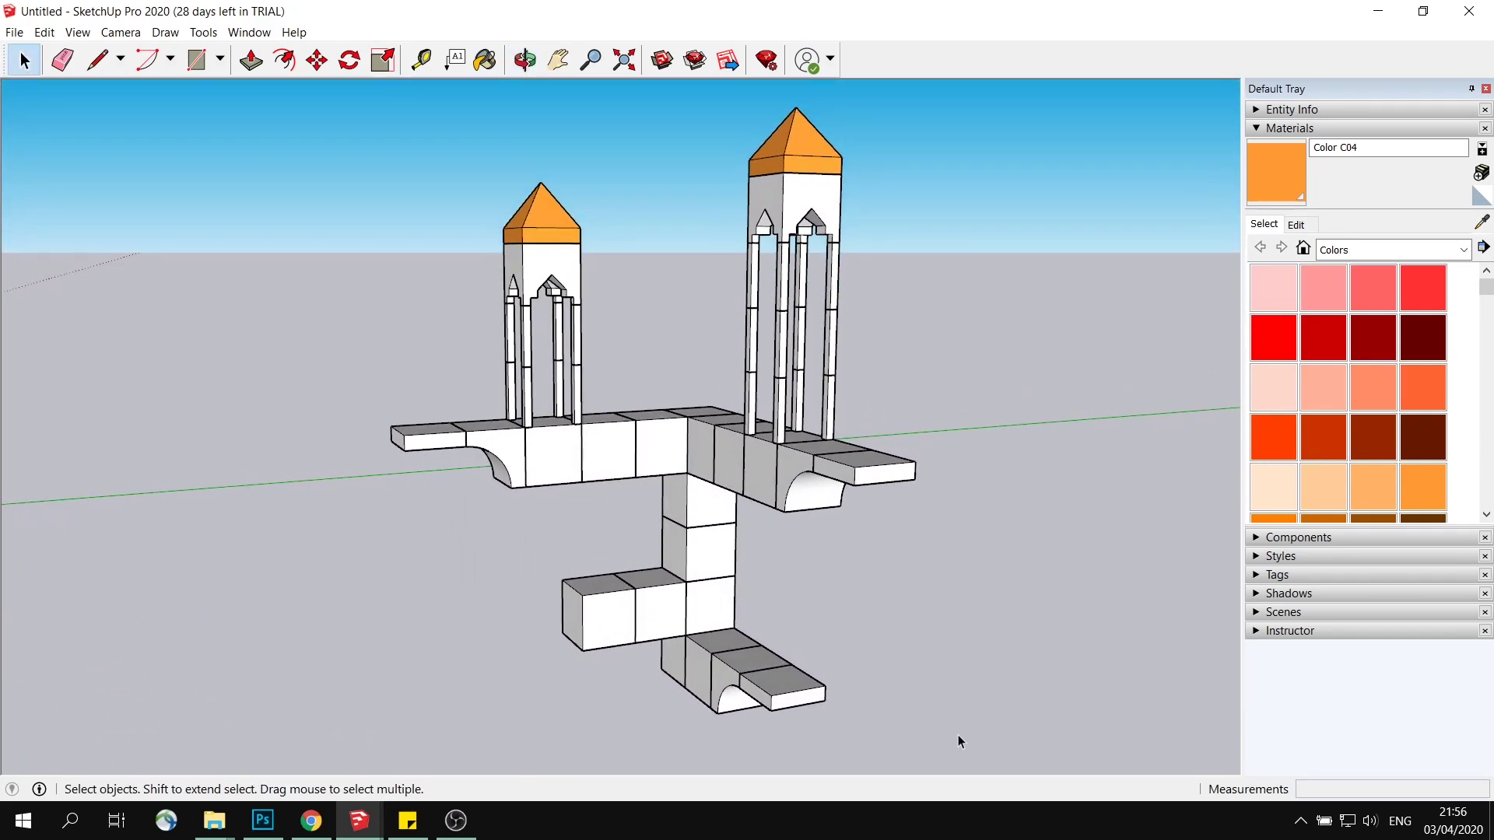
drag(295, 266, 296, 268)
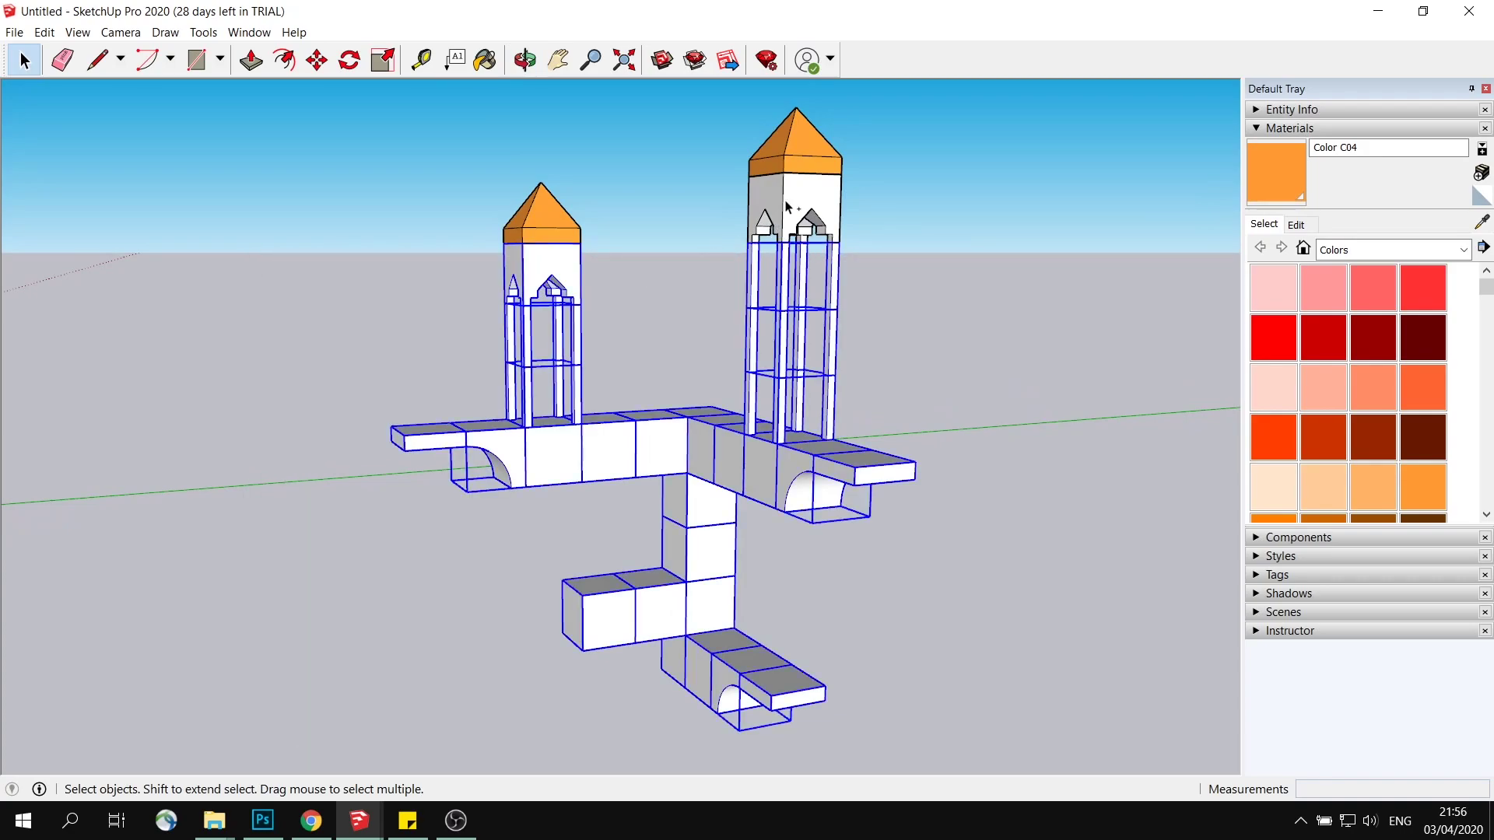
middle_drag(786, 206, 1490, 292)
drag(1487, 291, 1490, 398)
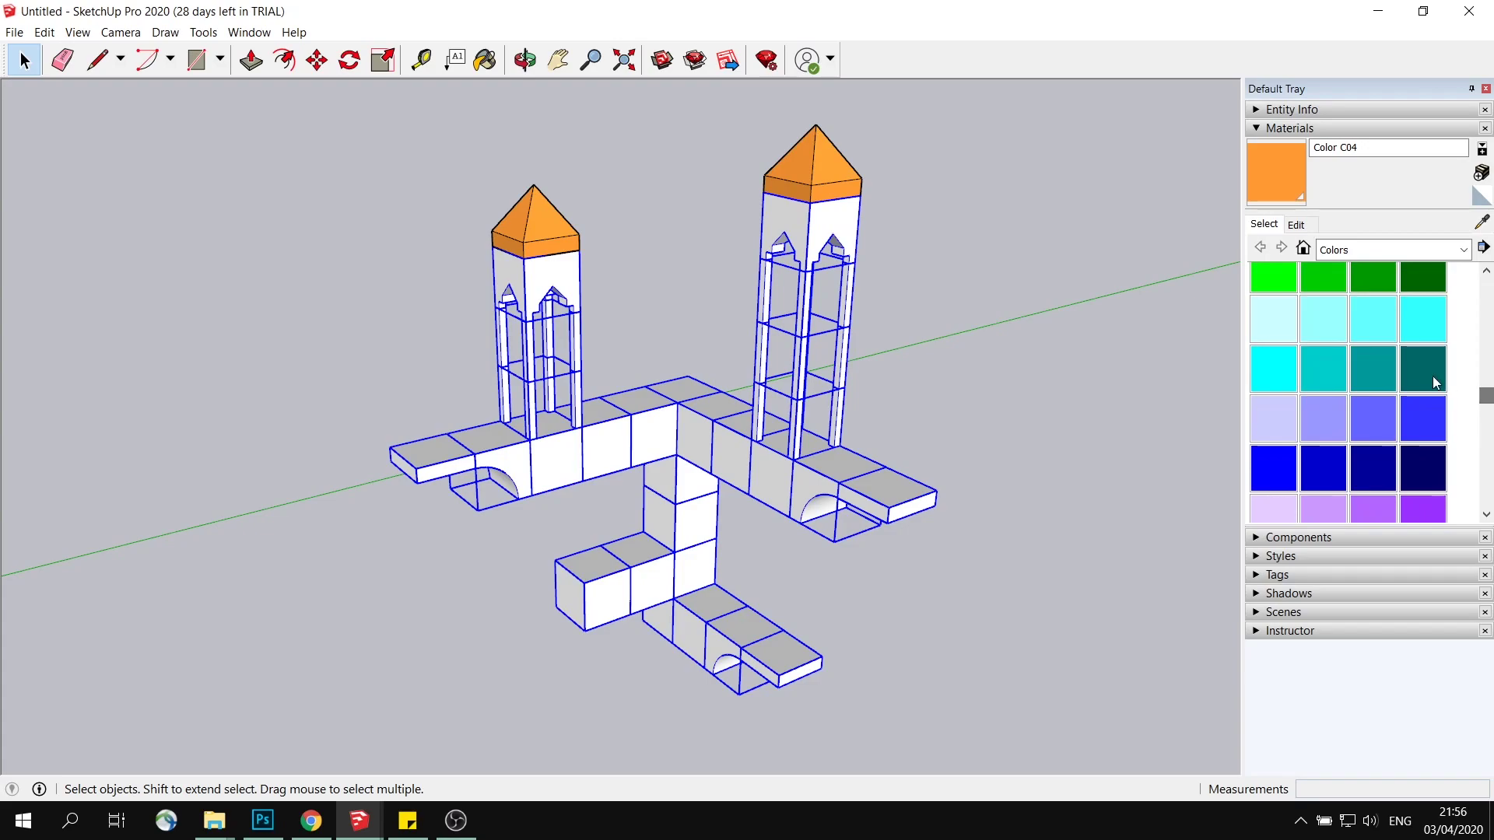
click(1380, 366)
click(791, 222)
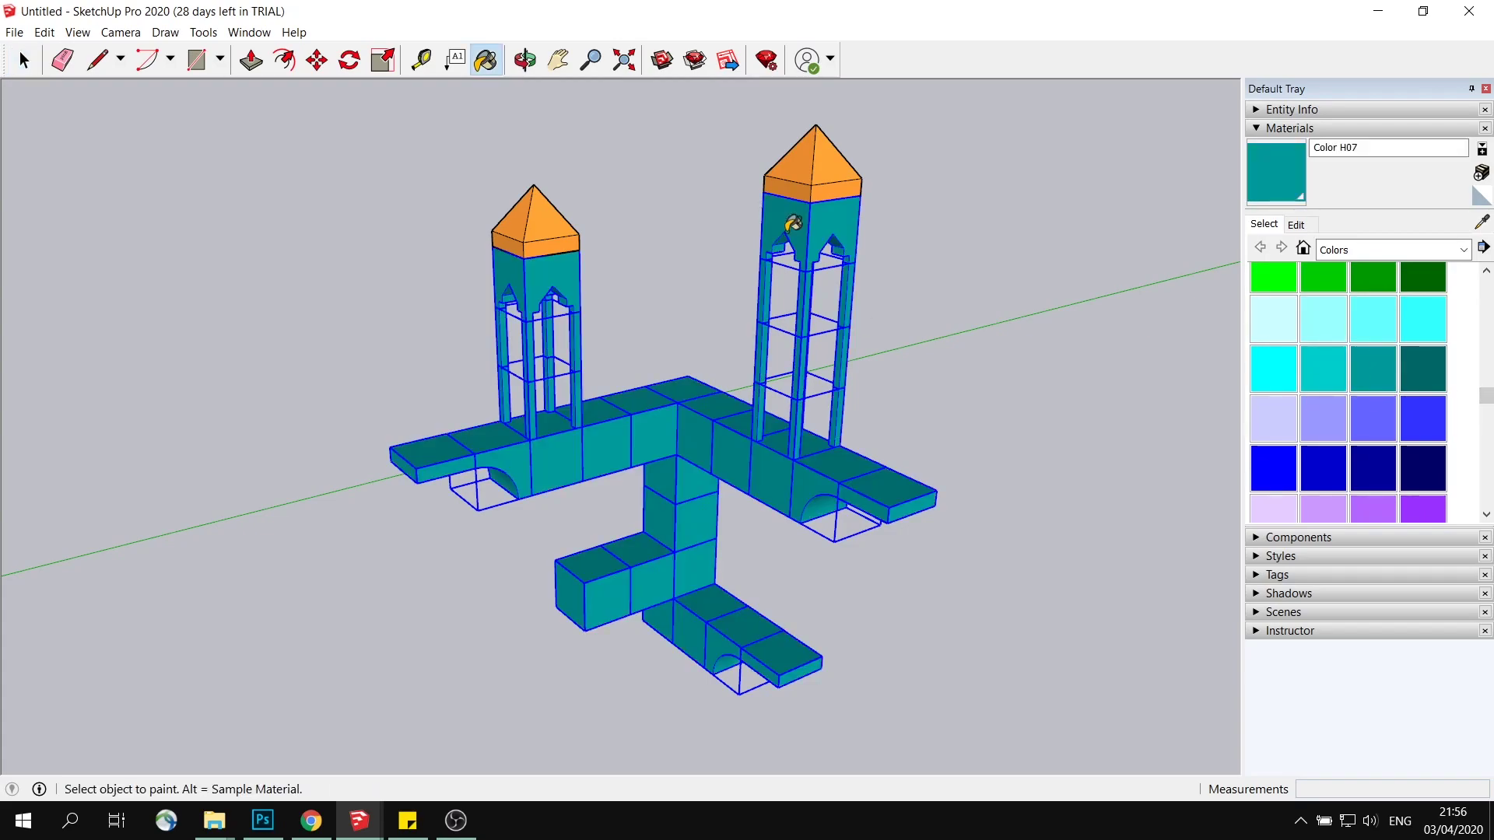
Step: Edit Color H07 into a muted grey-teal by reducing its saturation on the Color Wheel, keeping the opacity at 100, and clear the selection
middle_drag(798, 234, 1011, 315)
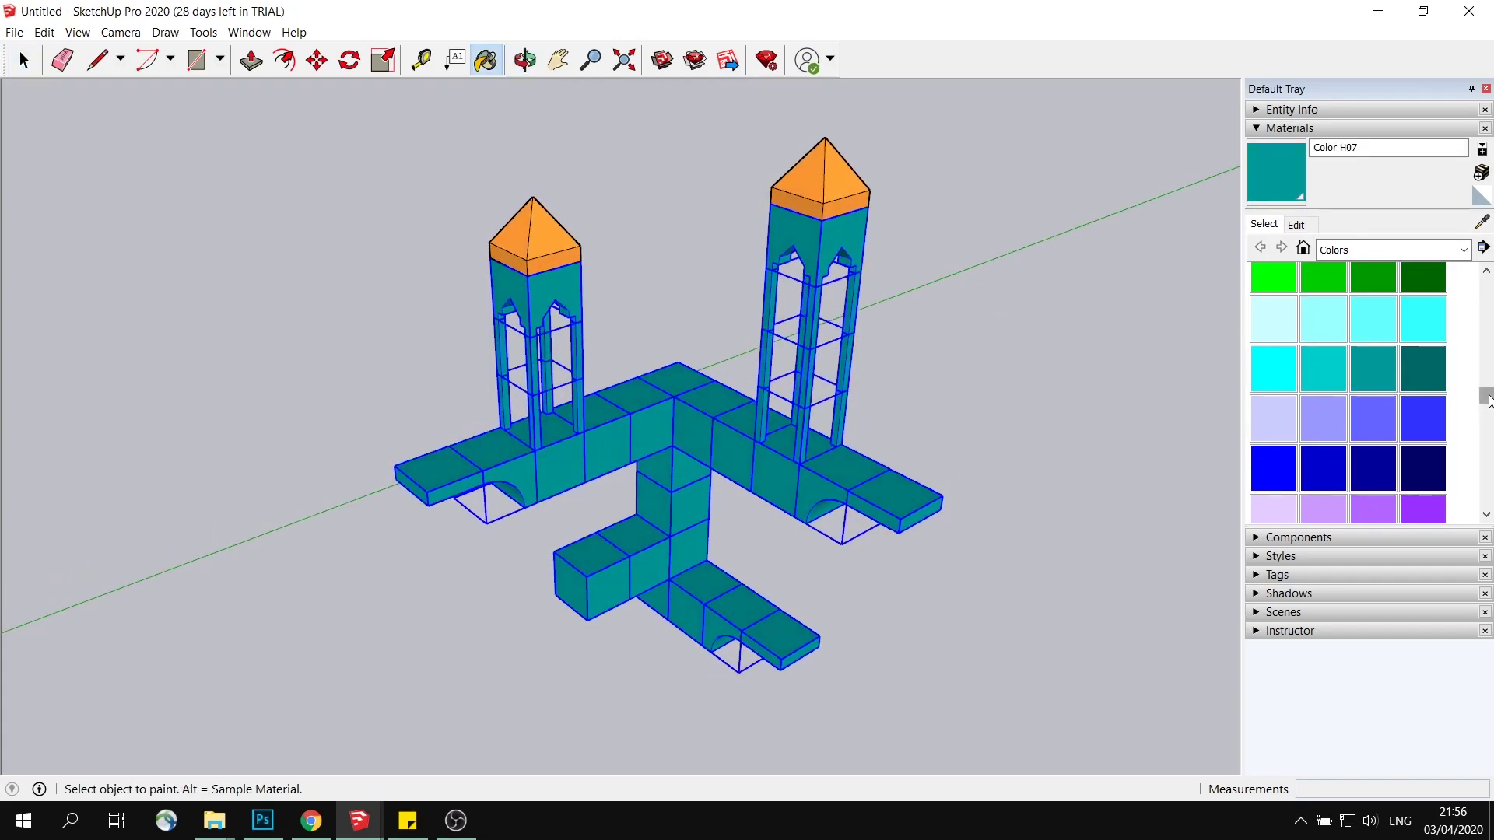
mouse_move(1490, 401)
mouse_down()
mouse_move(1490, 487)
mouse_move(1490, 292)
mouse_move(1491, 382)
mouse_up()
click(1296, 225)
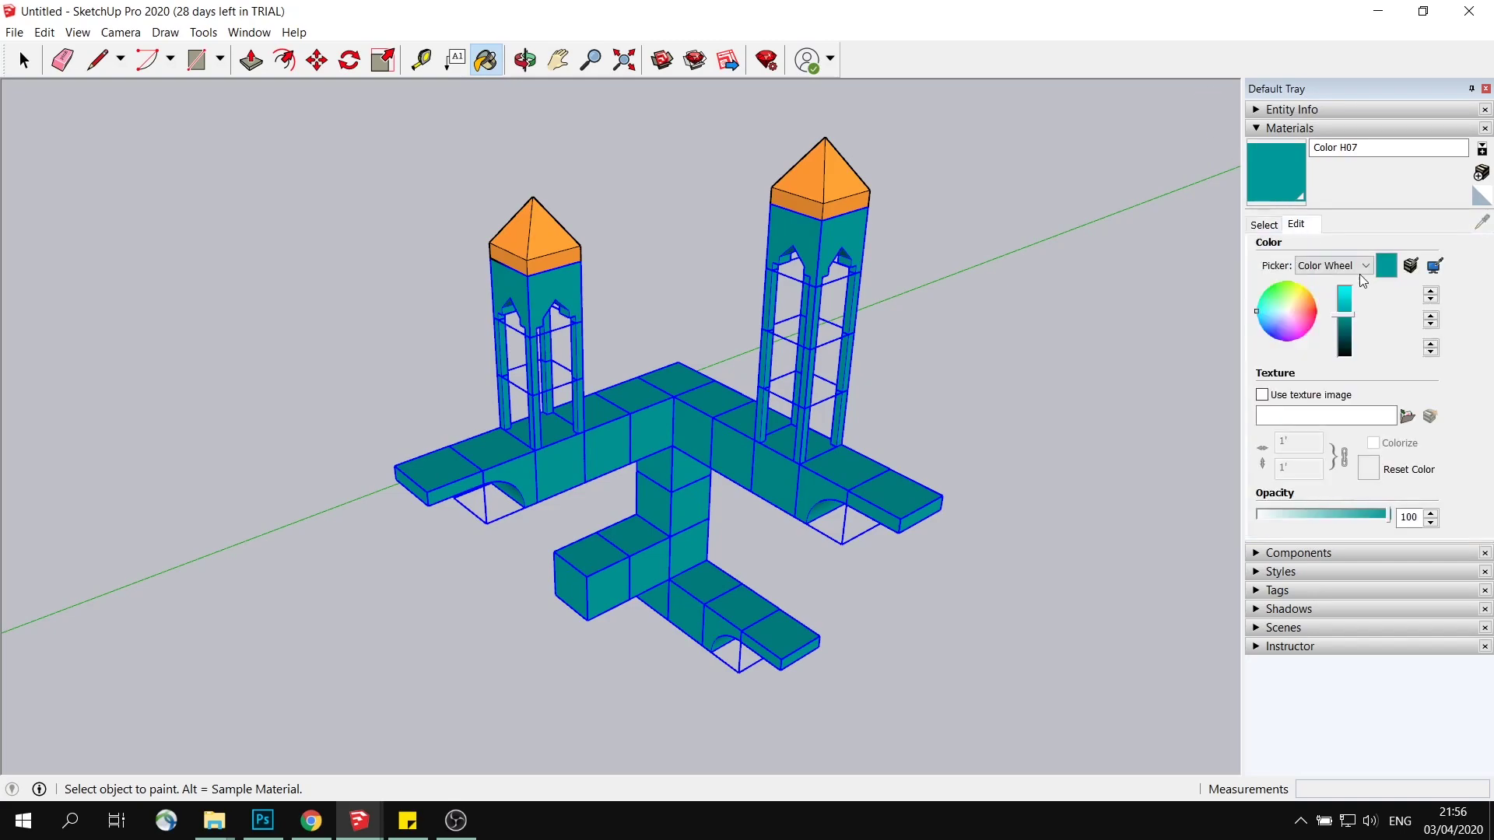
drag(1342, 317, 1347, 324)
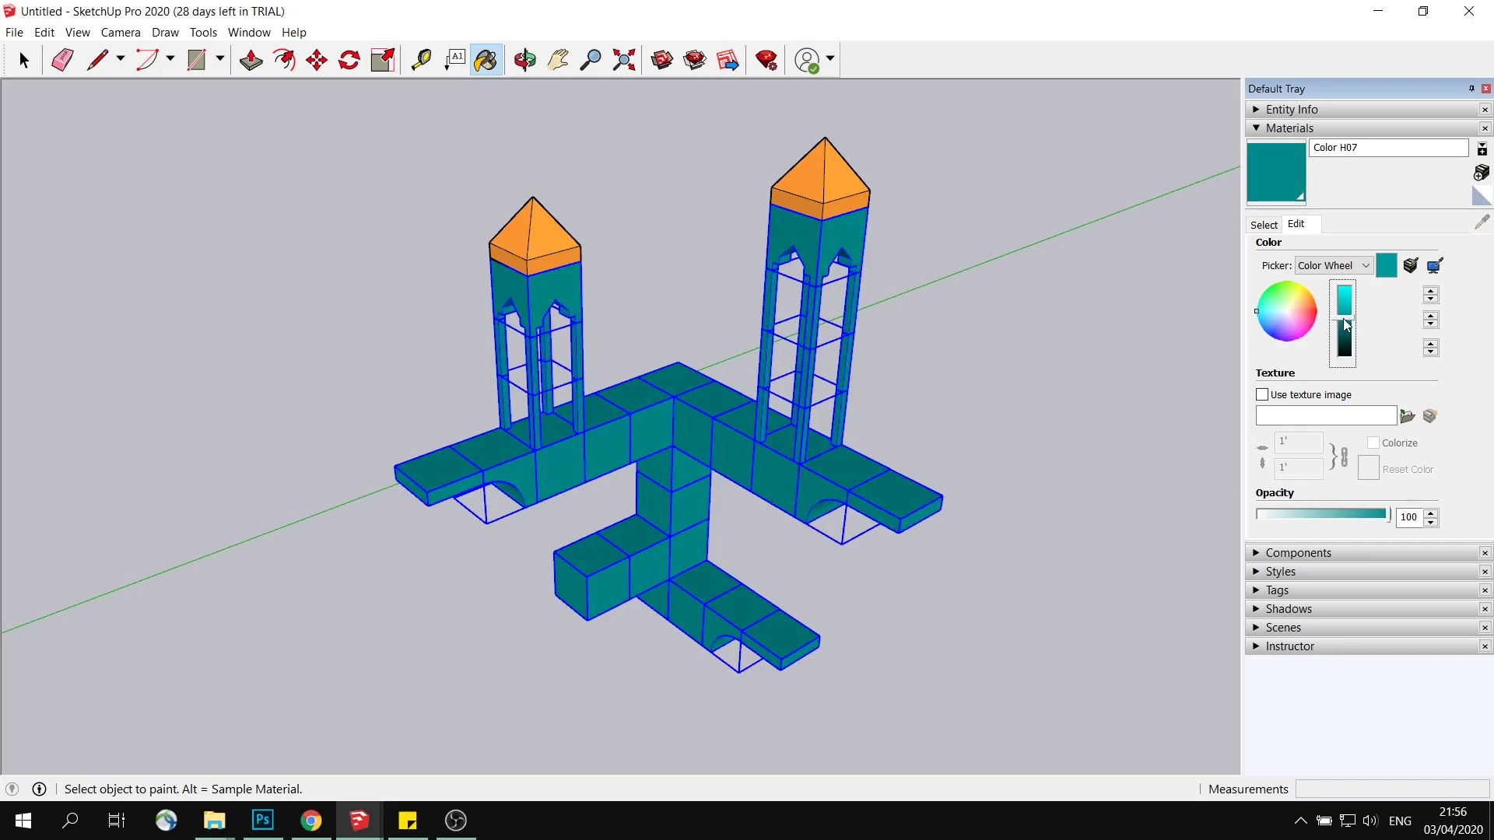
drag(1321, 514, 1409, 517)
drag(1265, 315, 1343, 316)
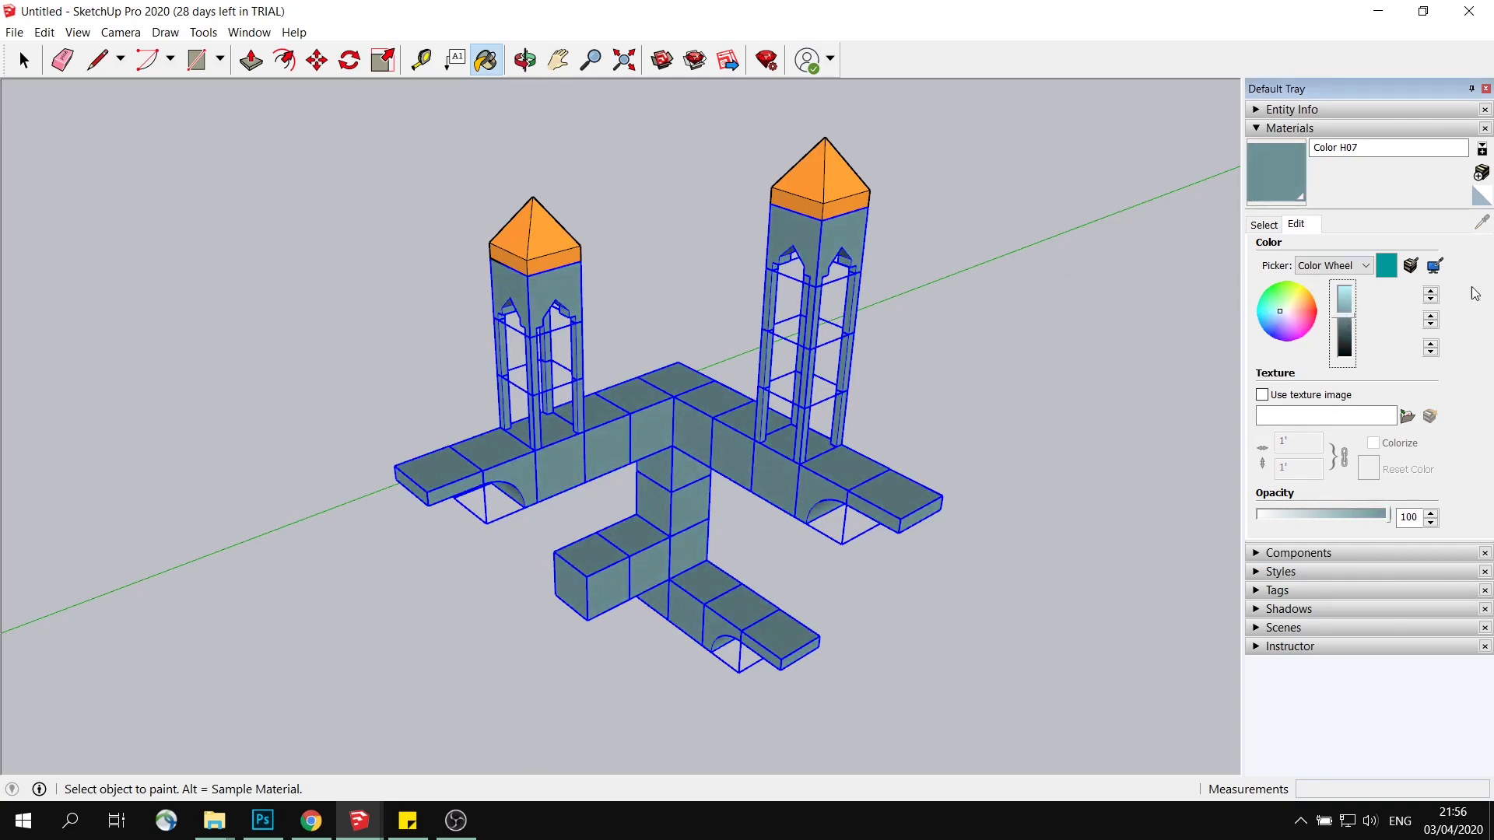
click(1281, 312)
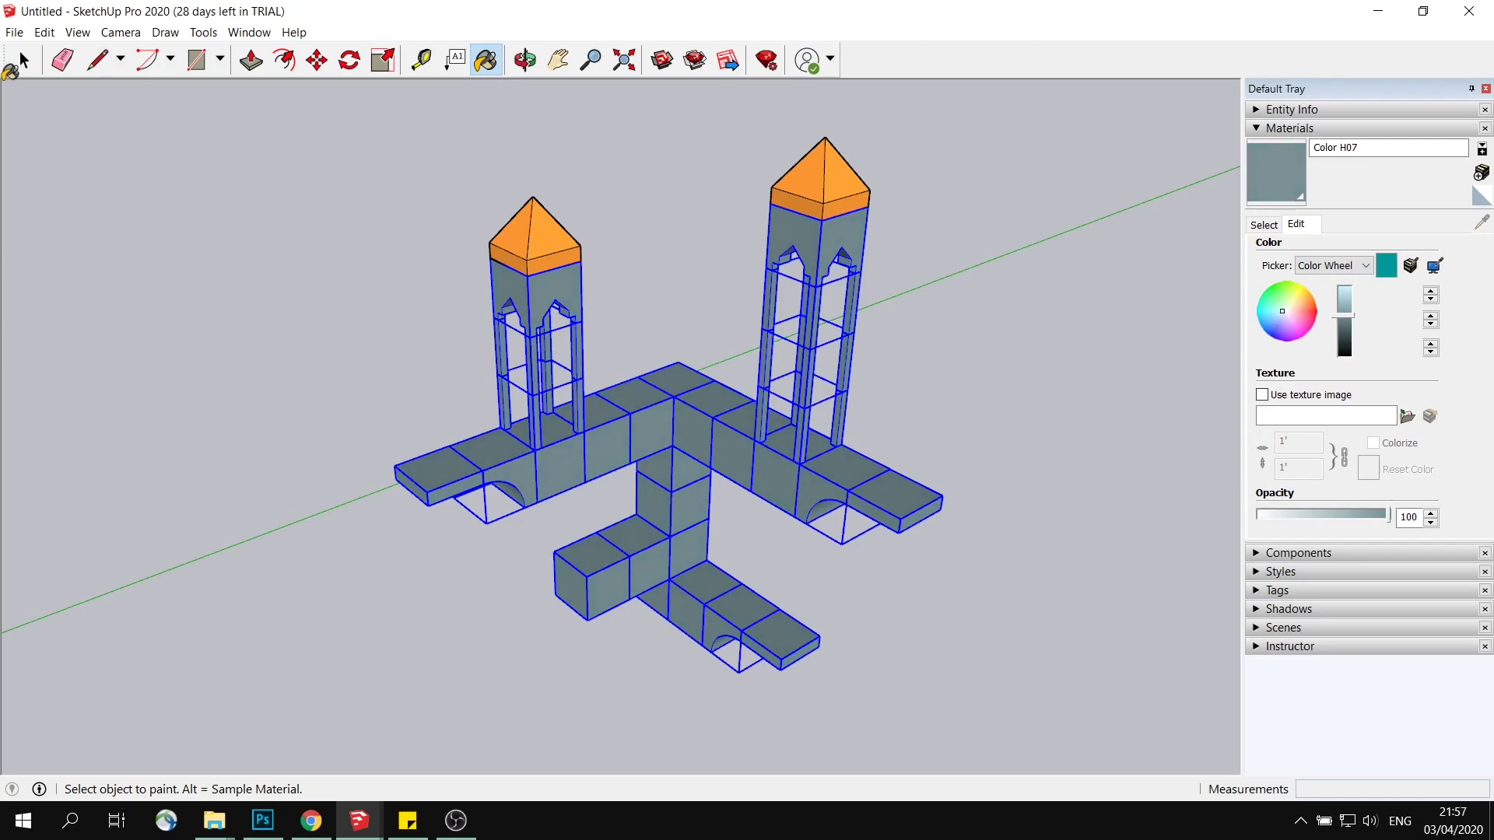
click(24, 60)
click(360, 270)
Step: Switch the camera from Perspective to Parallel Projection for the extended three-tower structure
middle_drag(360, 270, 965, 363)
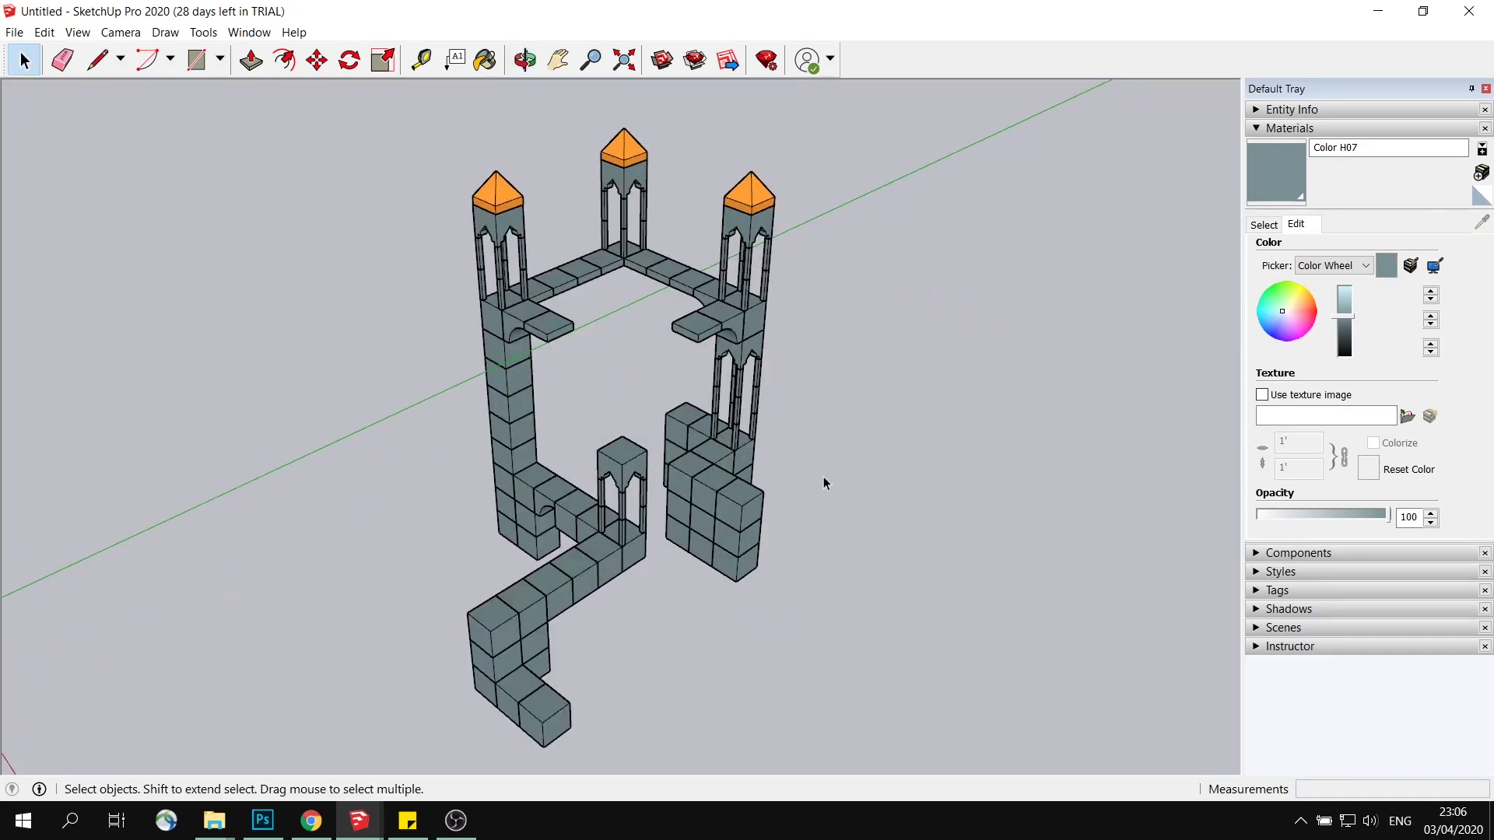
middle_drag(824, 476, 833, 515)
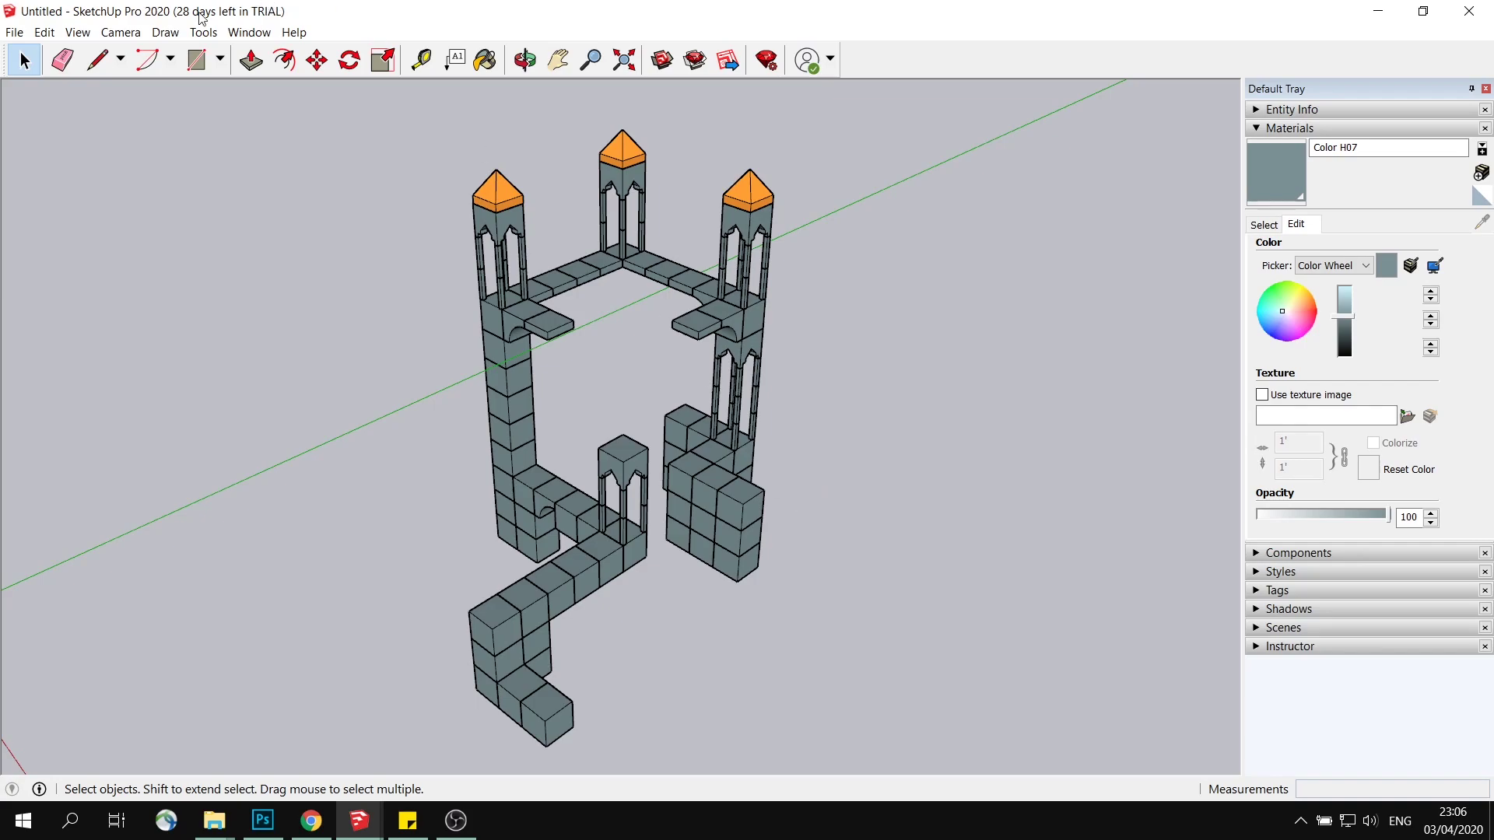
click(132, 35)
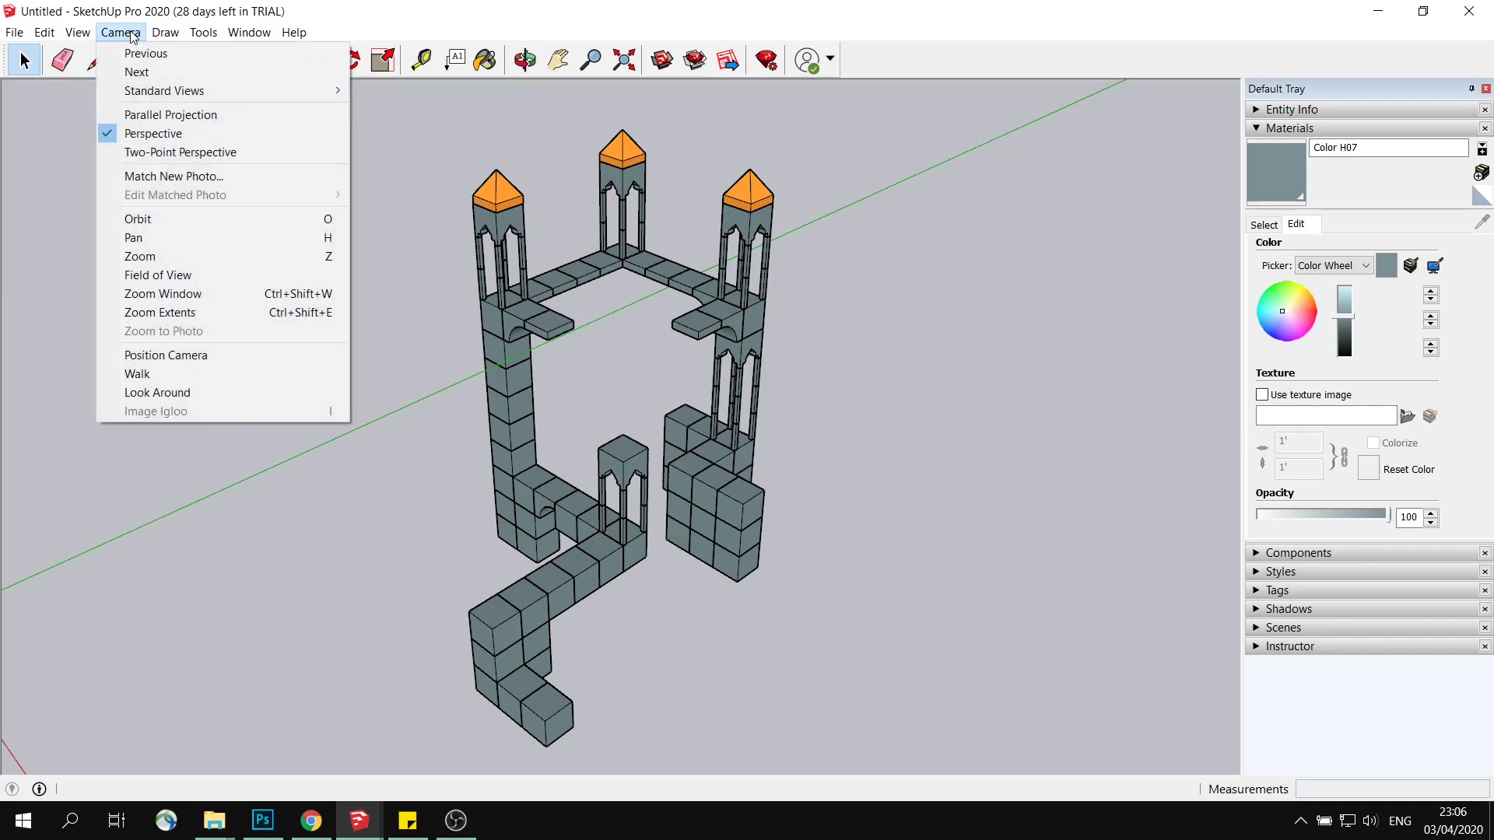
click(174, 117)
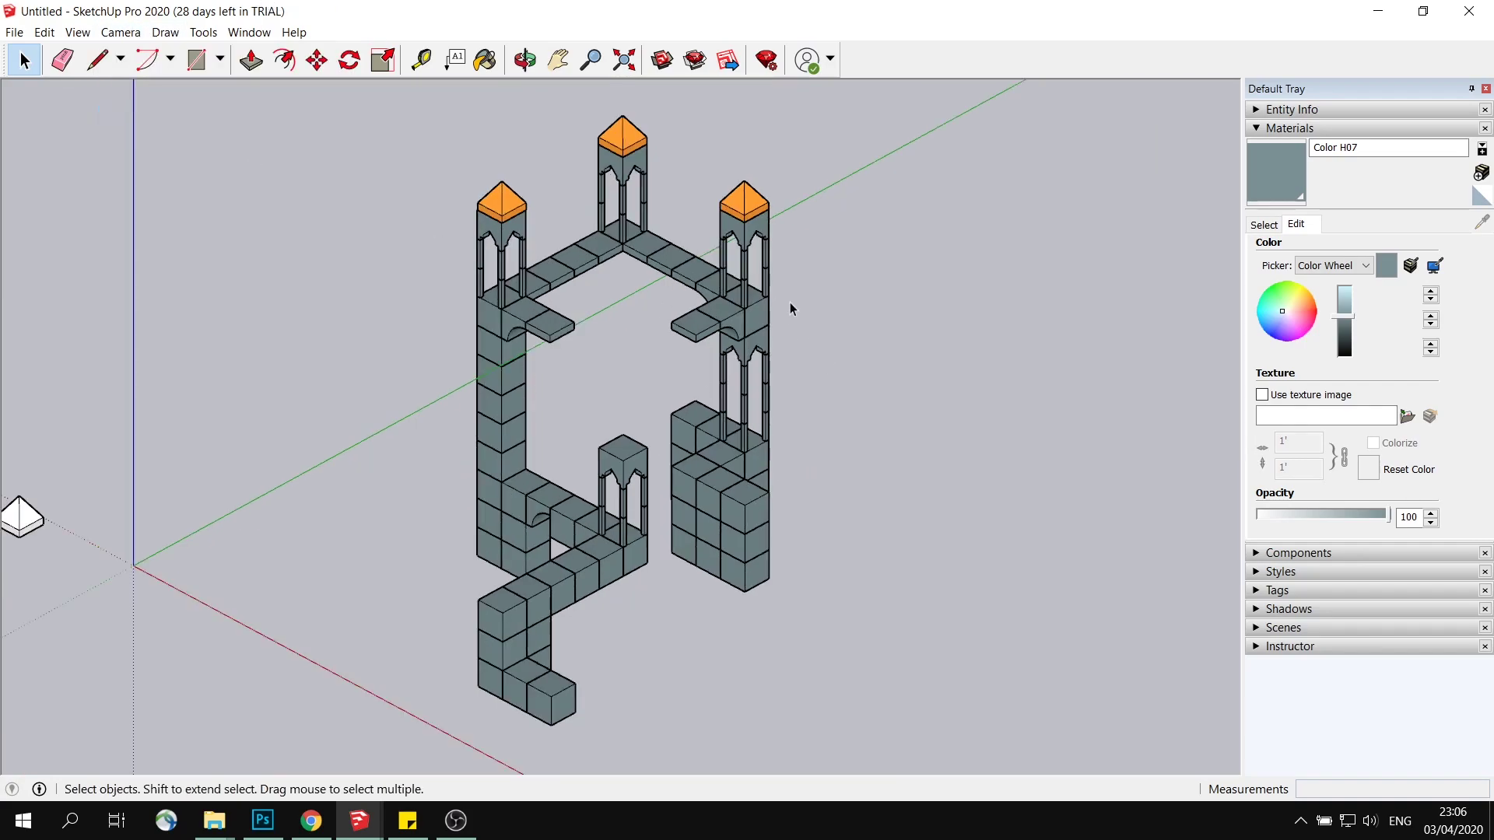
mouse_move(820, 277)
middle_down()
mouse_move(817, 334)
mouse_move(823, 245)
mouse_move(811, 243)
mouse_move(821, 257)
middle_up()
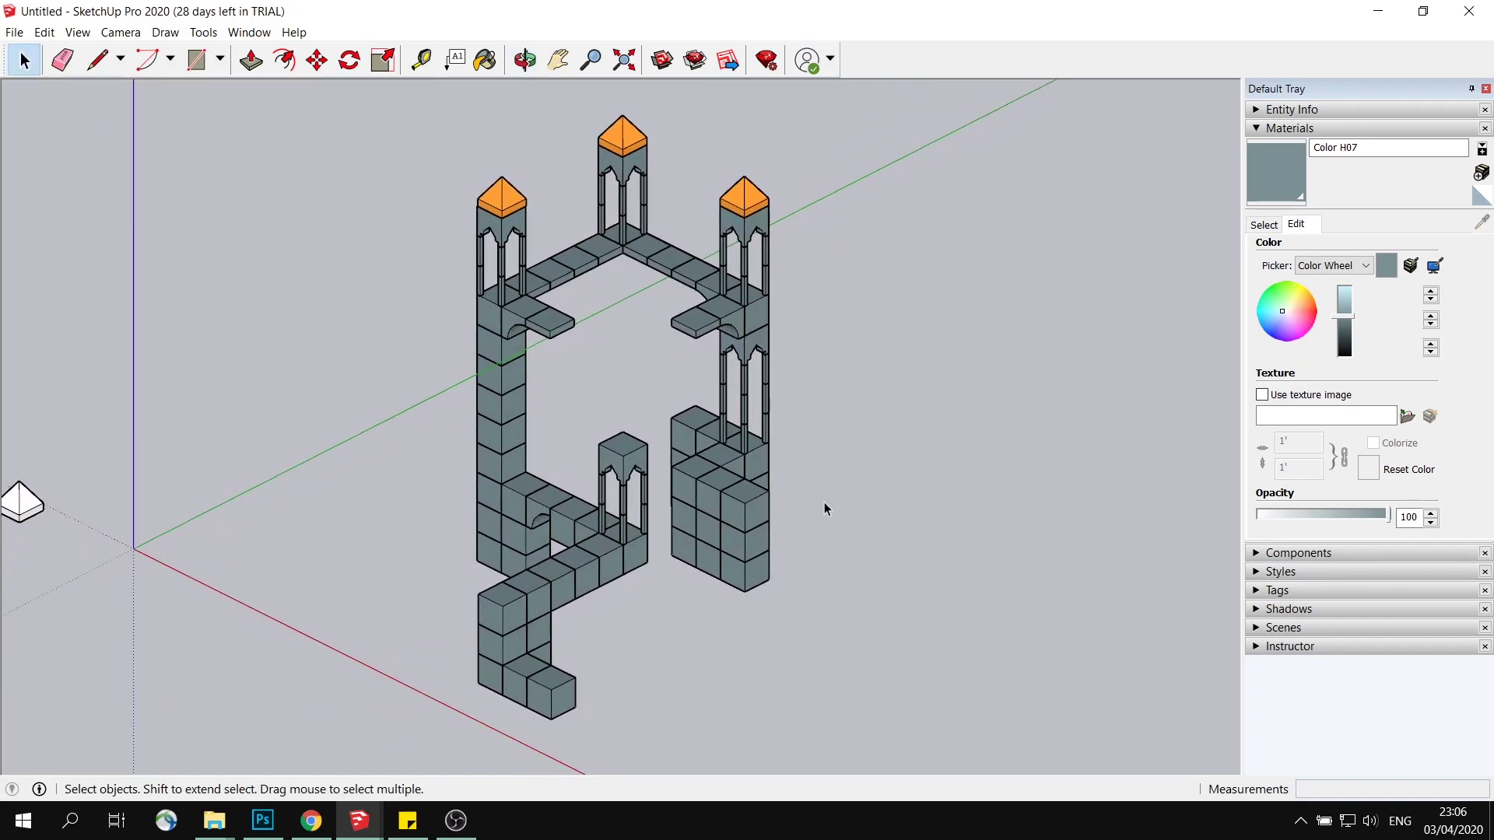
middle_drag(824, 506, 812, 590)
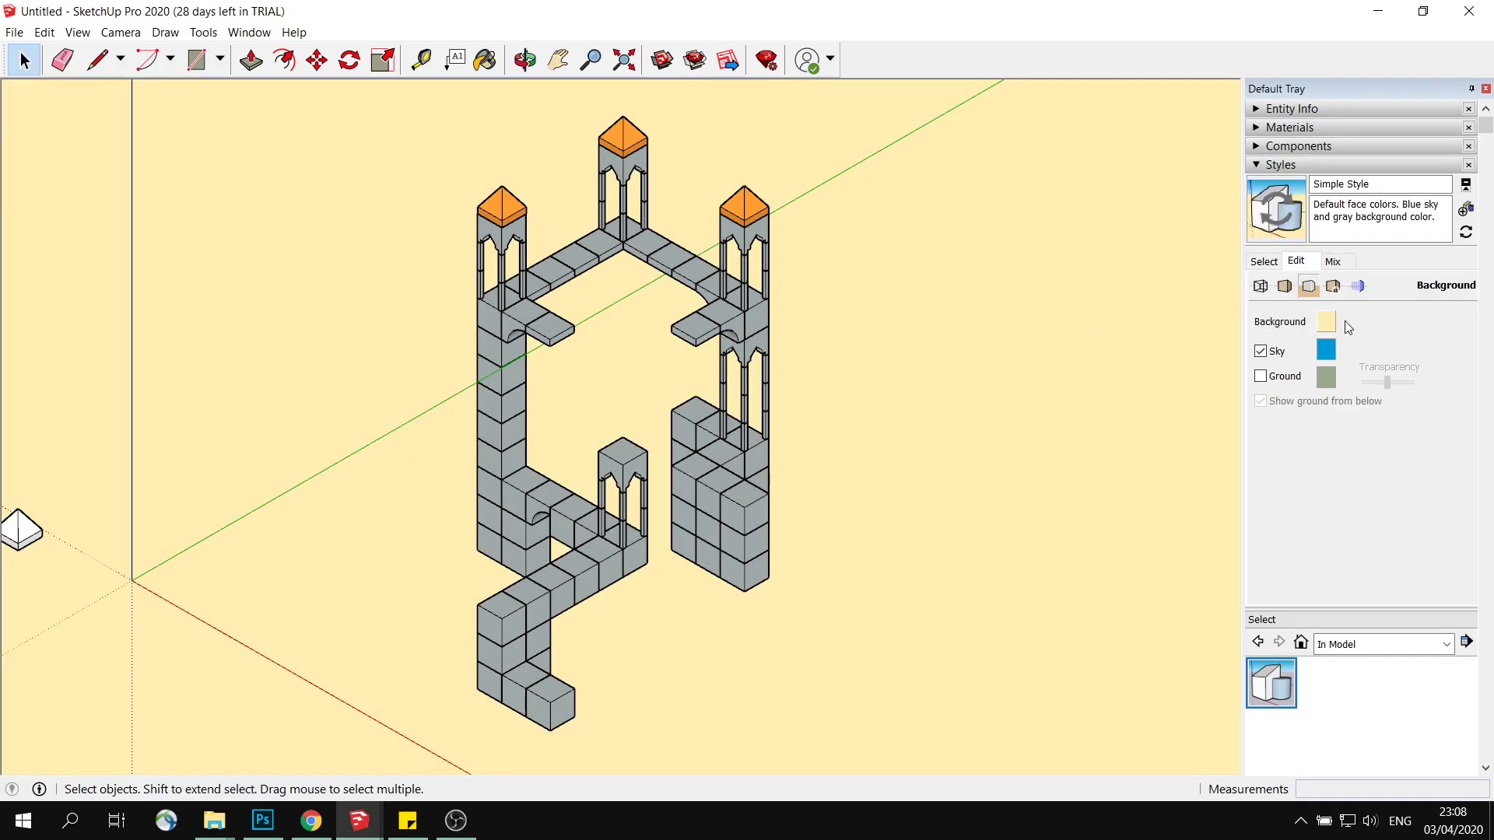
click(1256, 165)
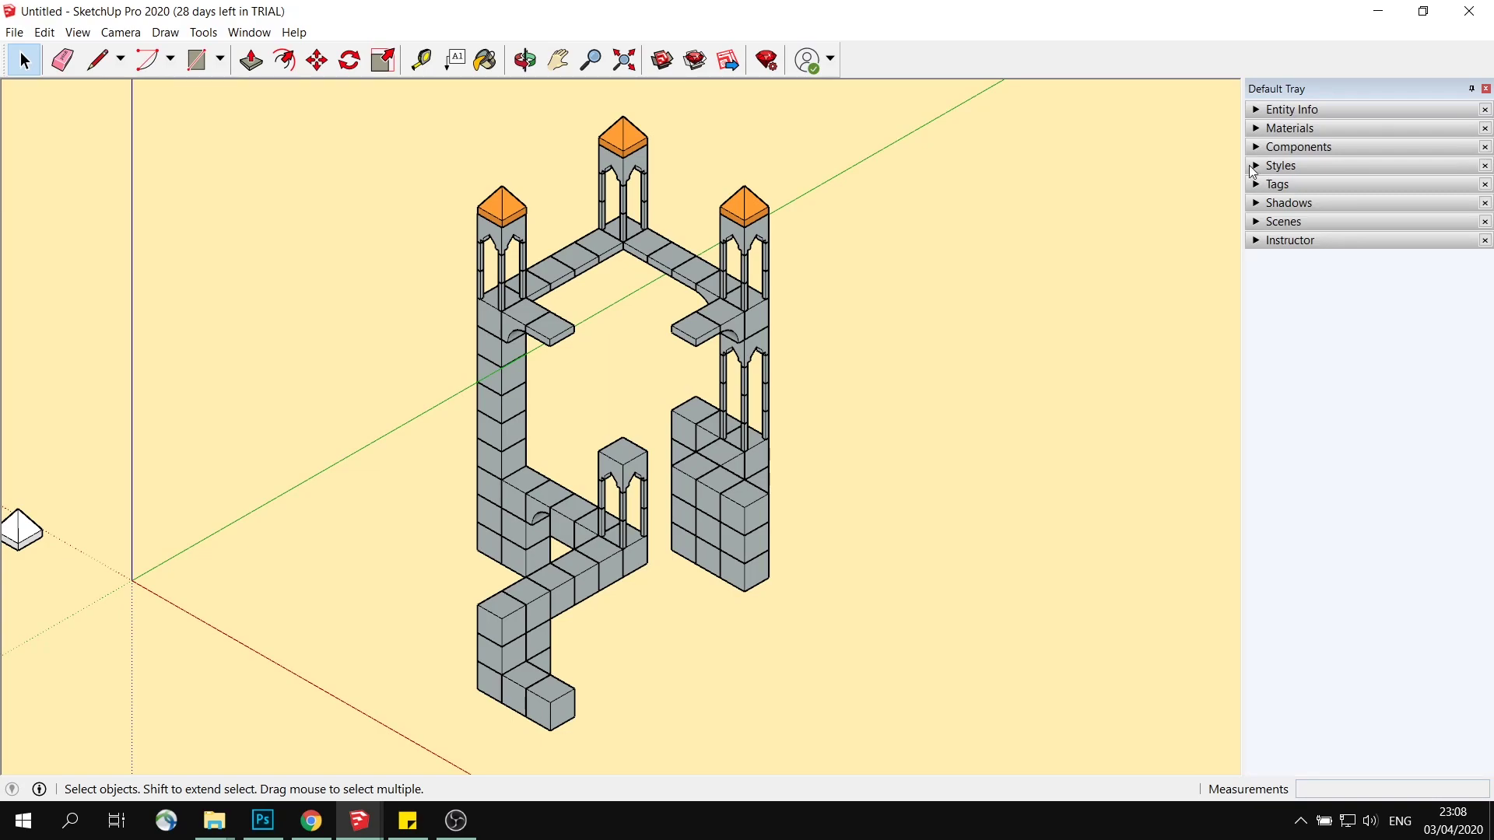
click(1261, 166)
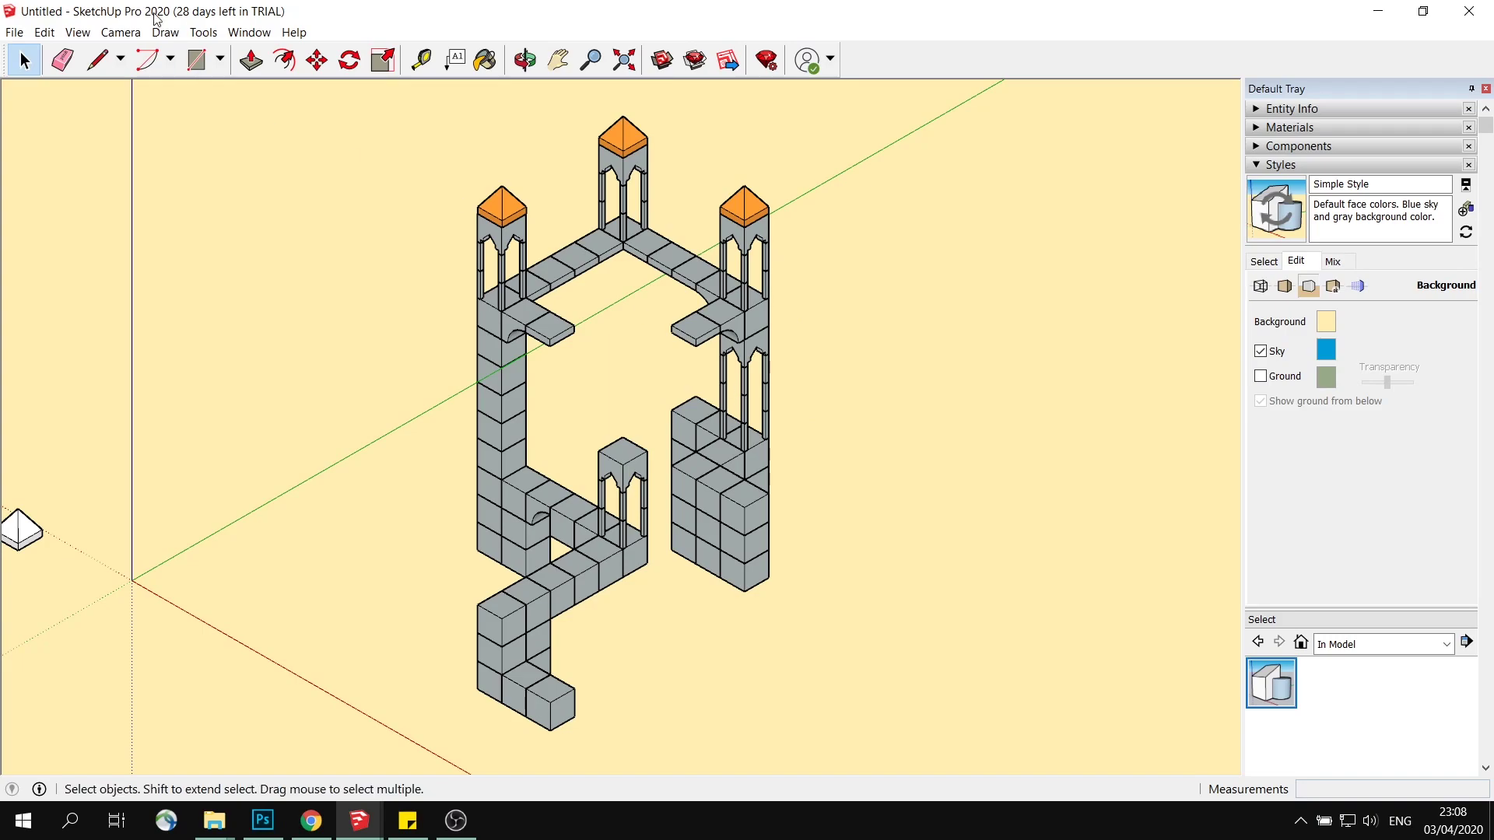
Step: Turn off both Profiles and Edges in the edge style so the blocks are drawn without outlines
click(163, 35)
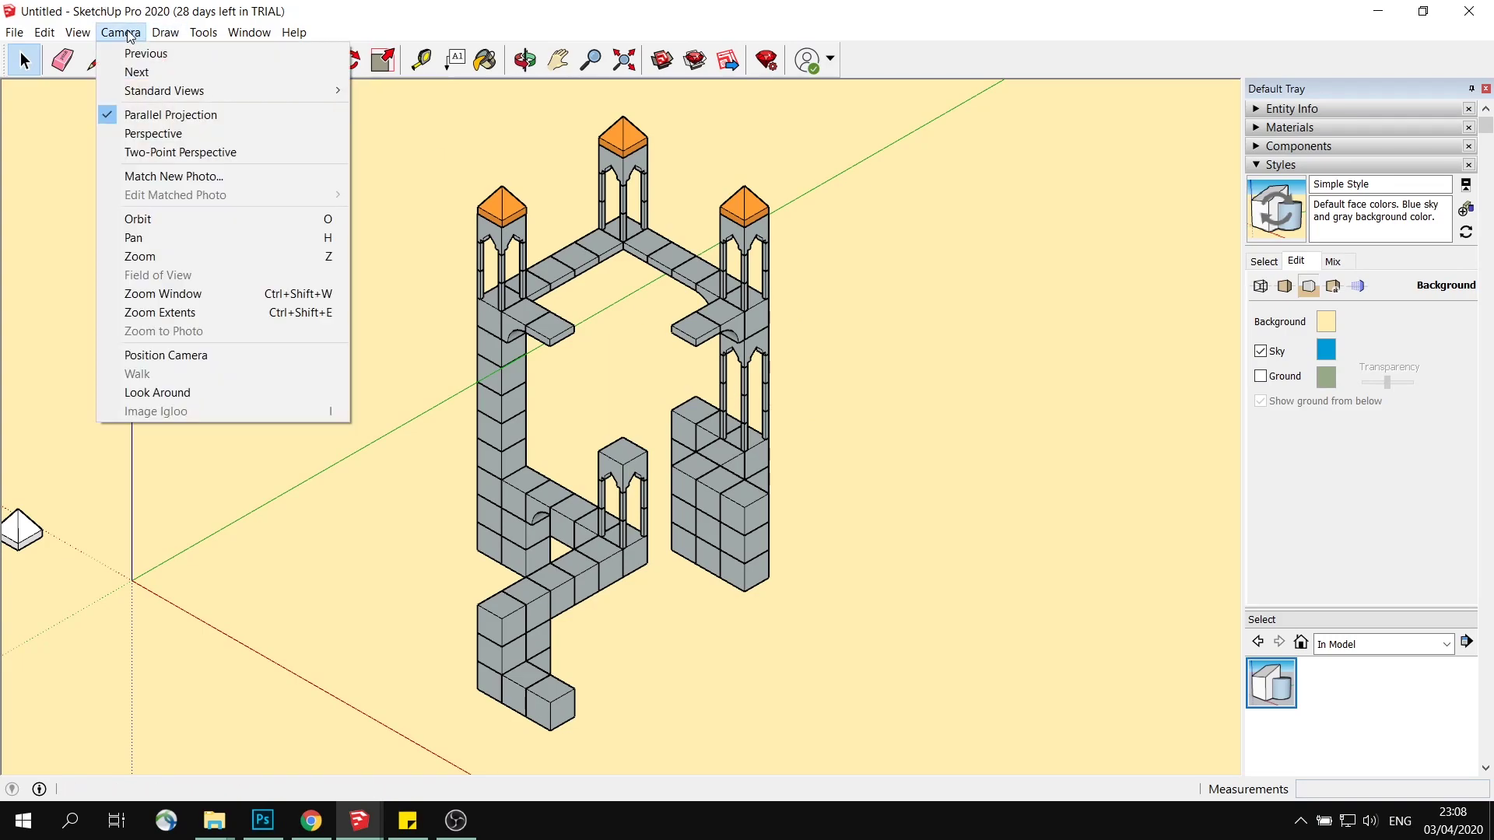
mouse_move(92, 39)
mouse_move(200, 279)
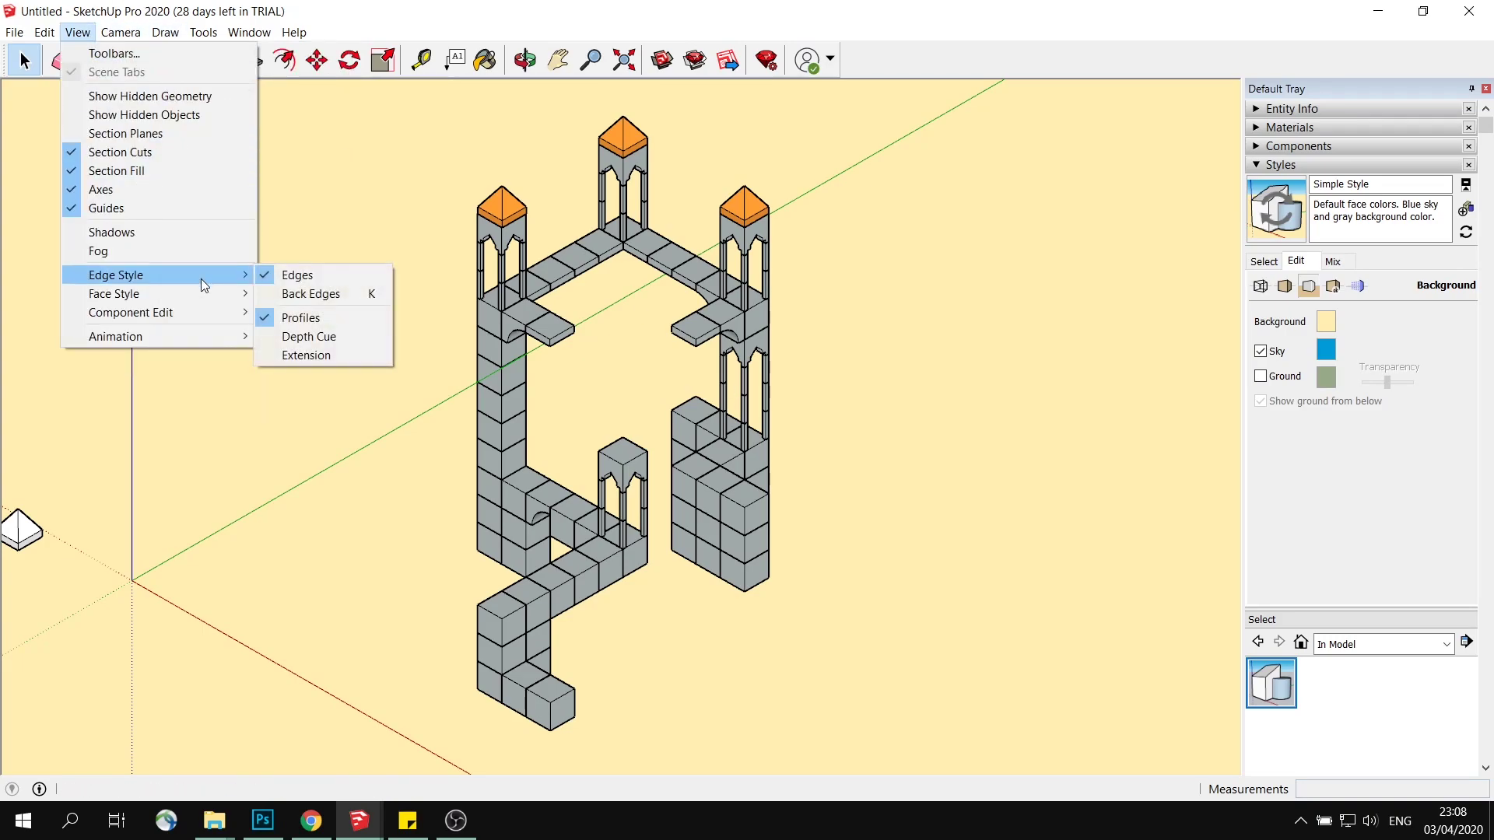
click(322, 315)
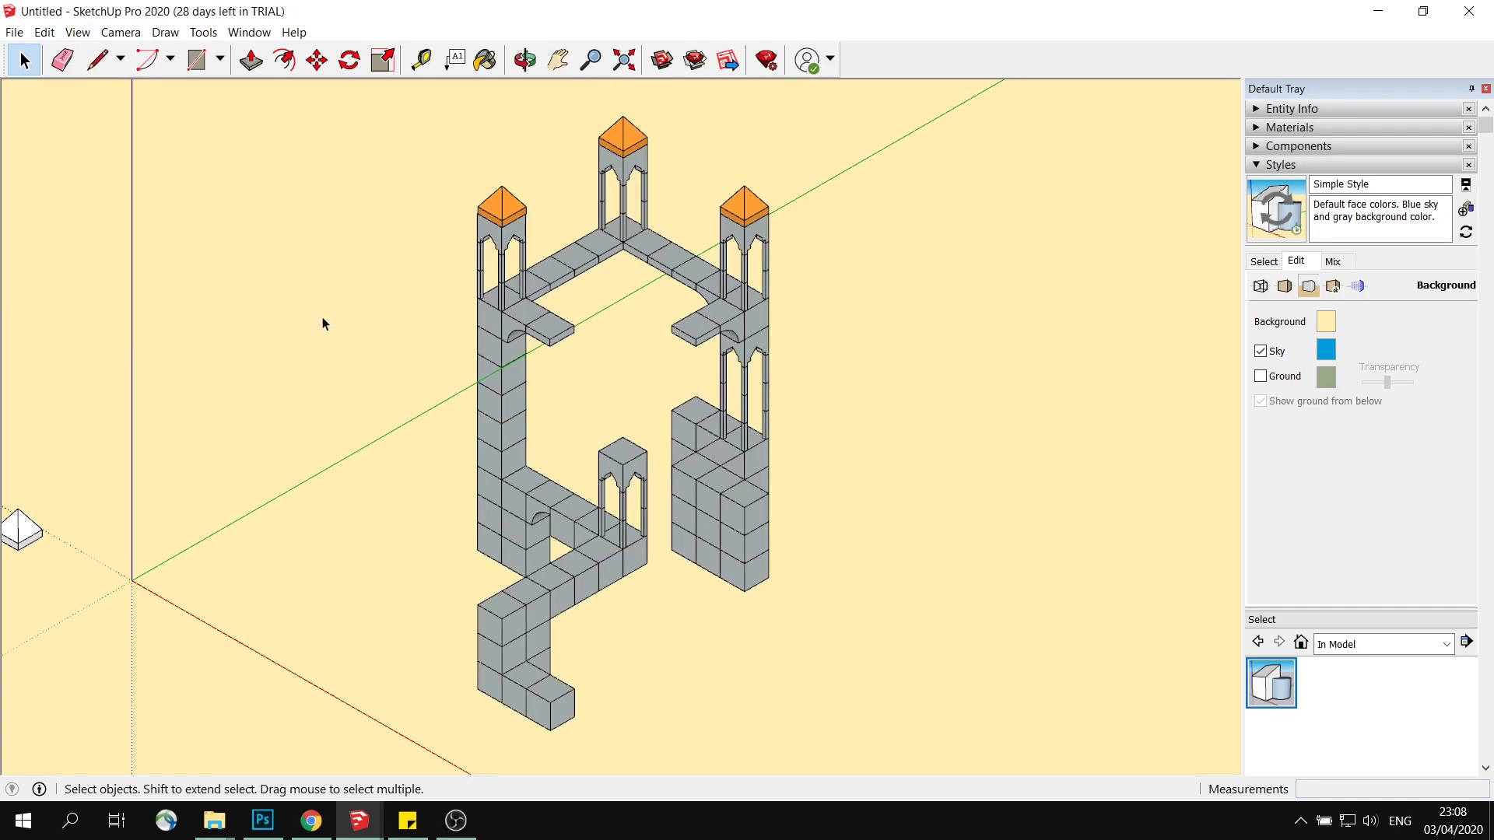
click(78, 32)
mouse_move(204, 274)
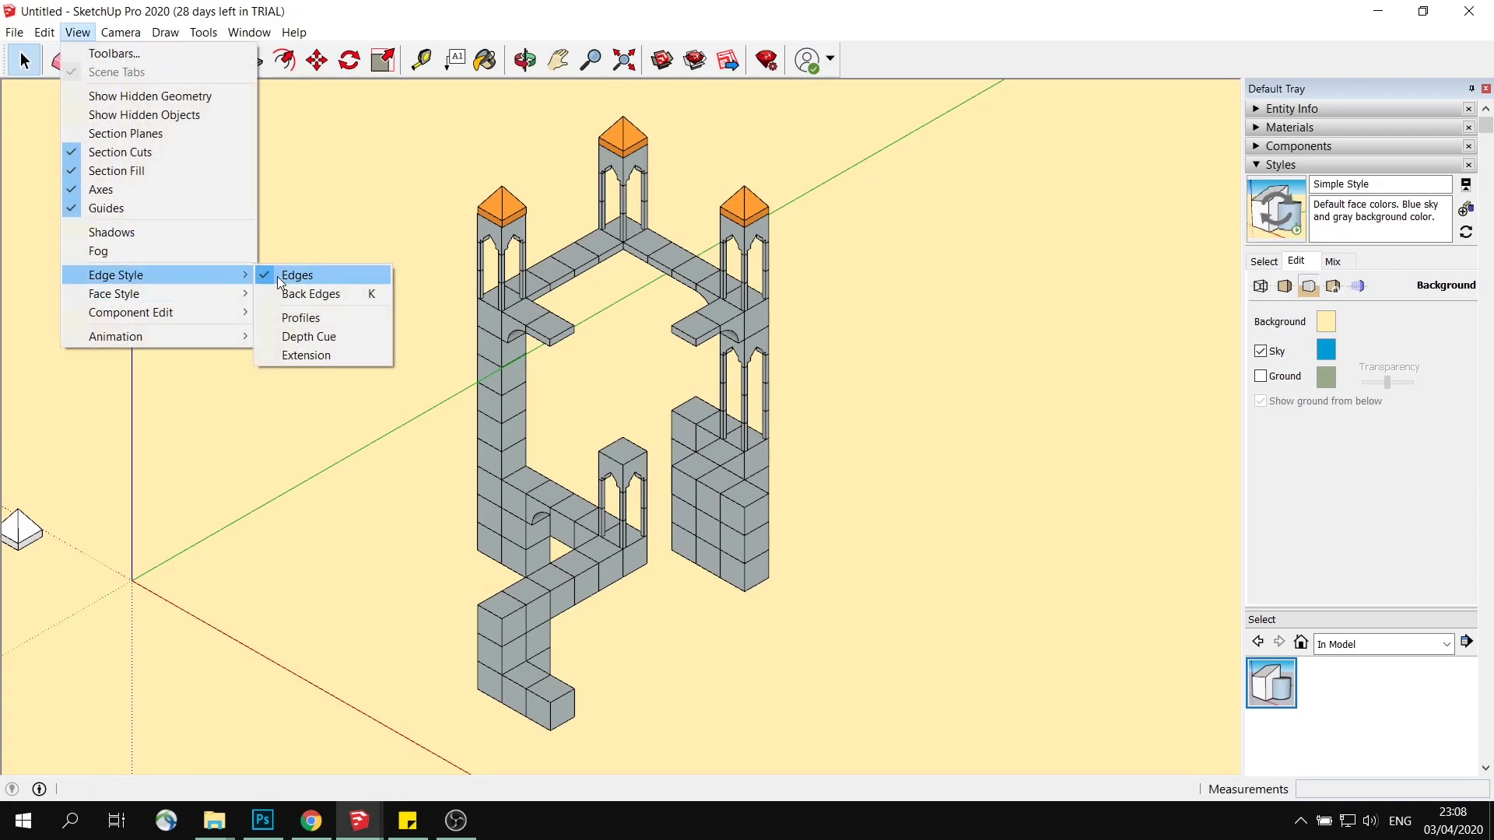
click(279, 278)
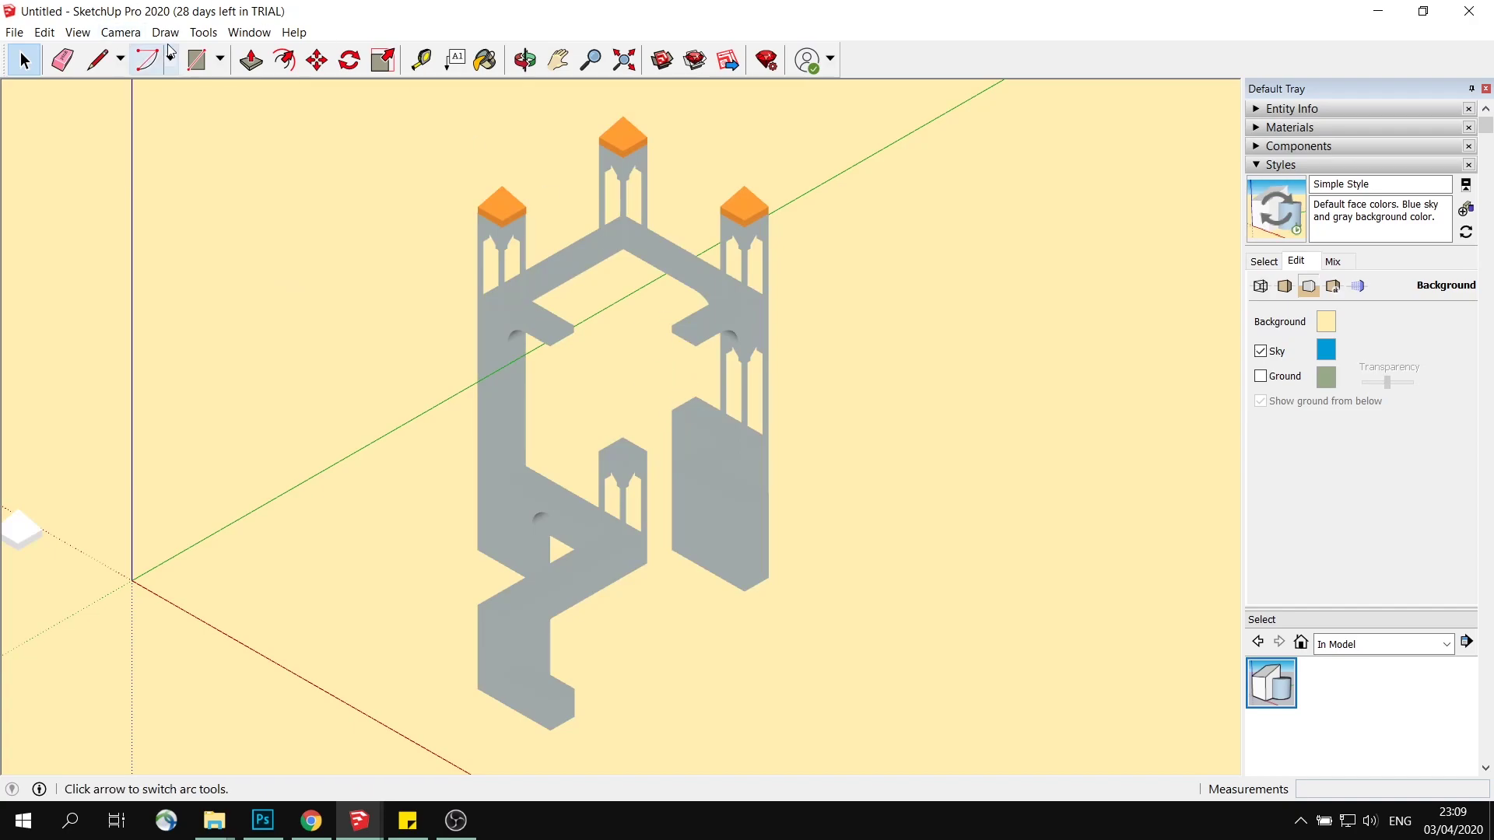
Step: Turn on Shadows for the three-tower structure, keeping the face style at Shaded With Textures
click(81, 32)
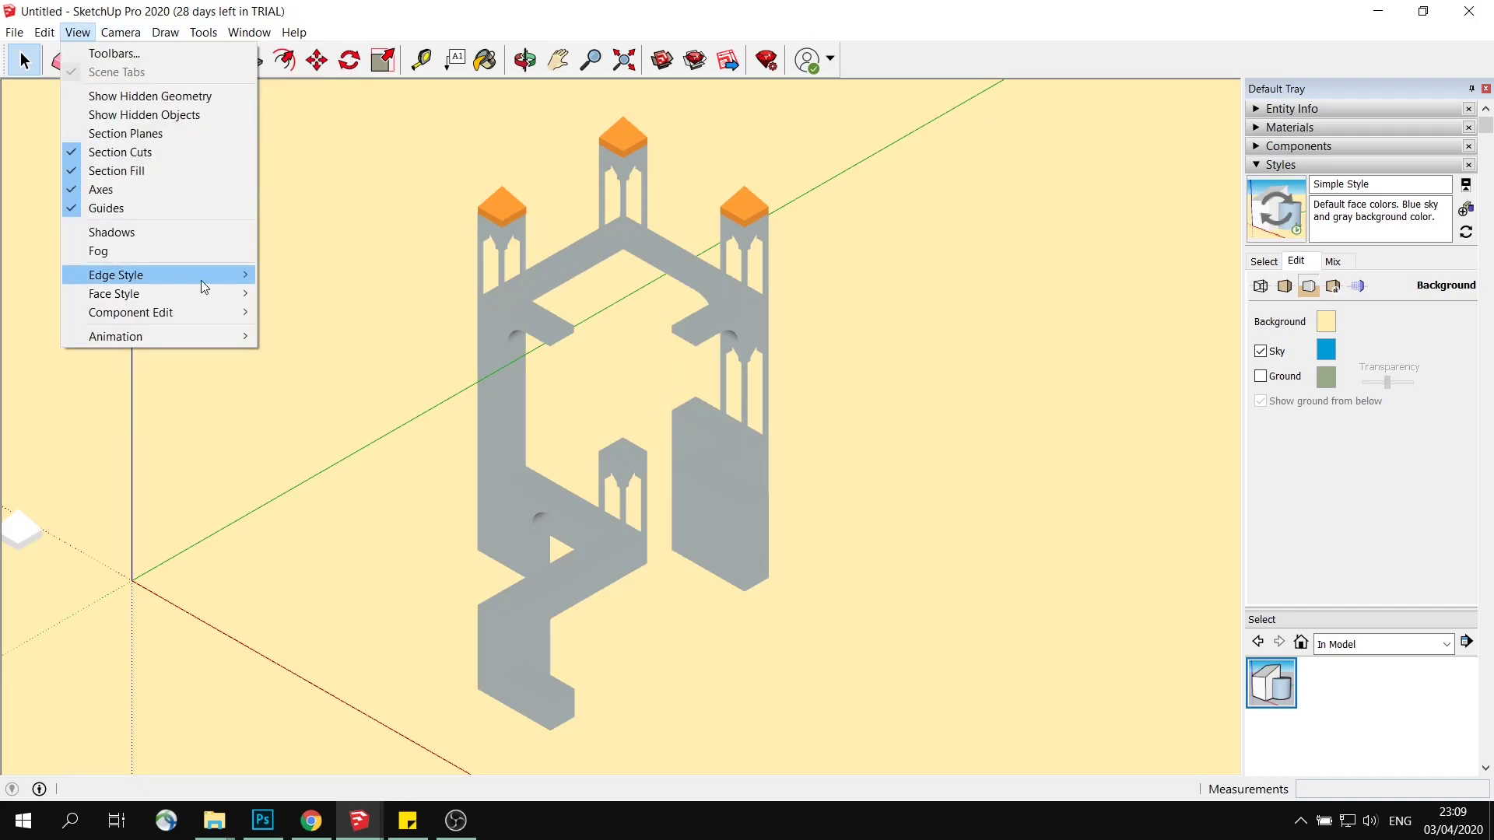
mouse_move(211, 294)
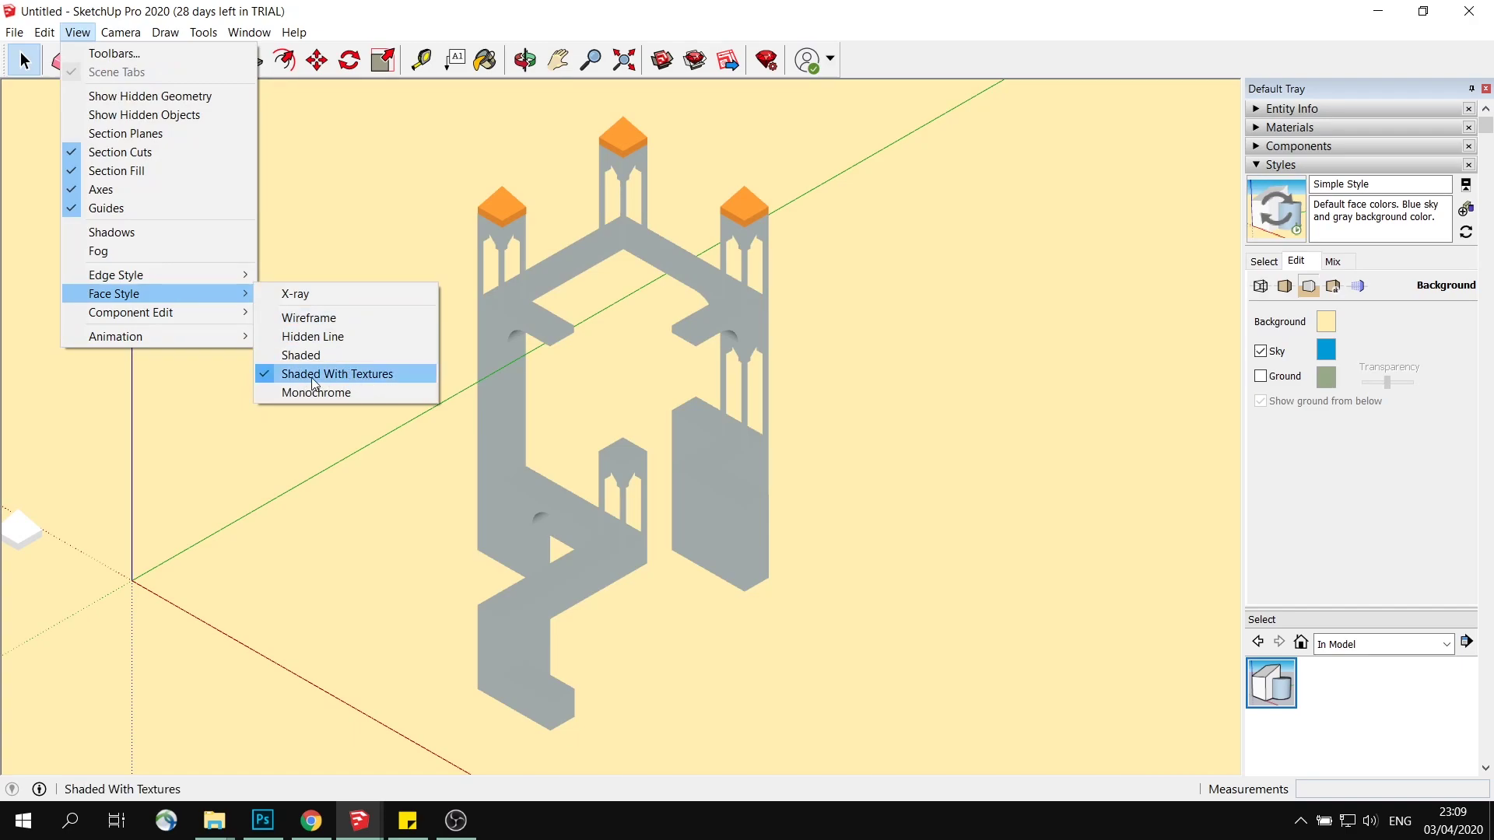
click(151, 235)
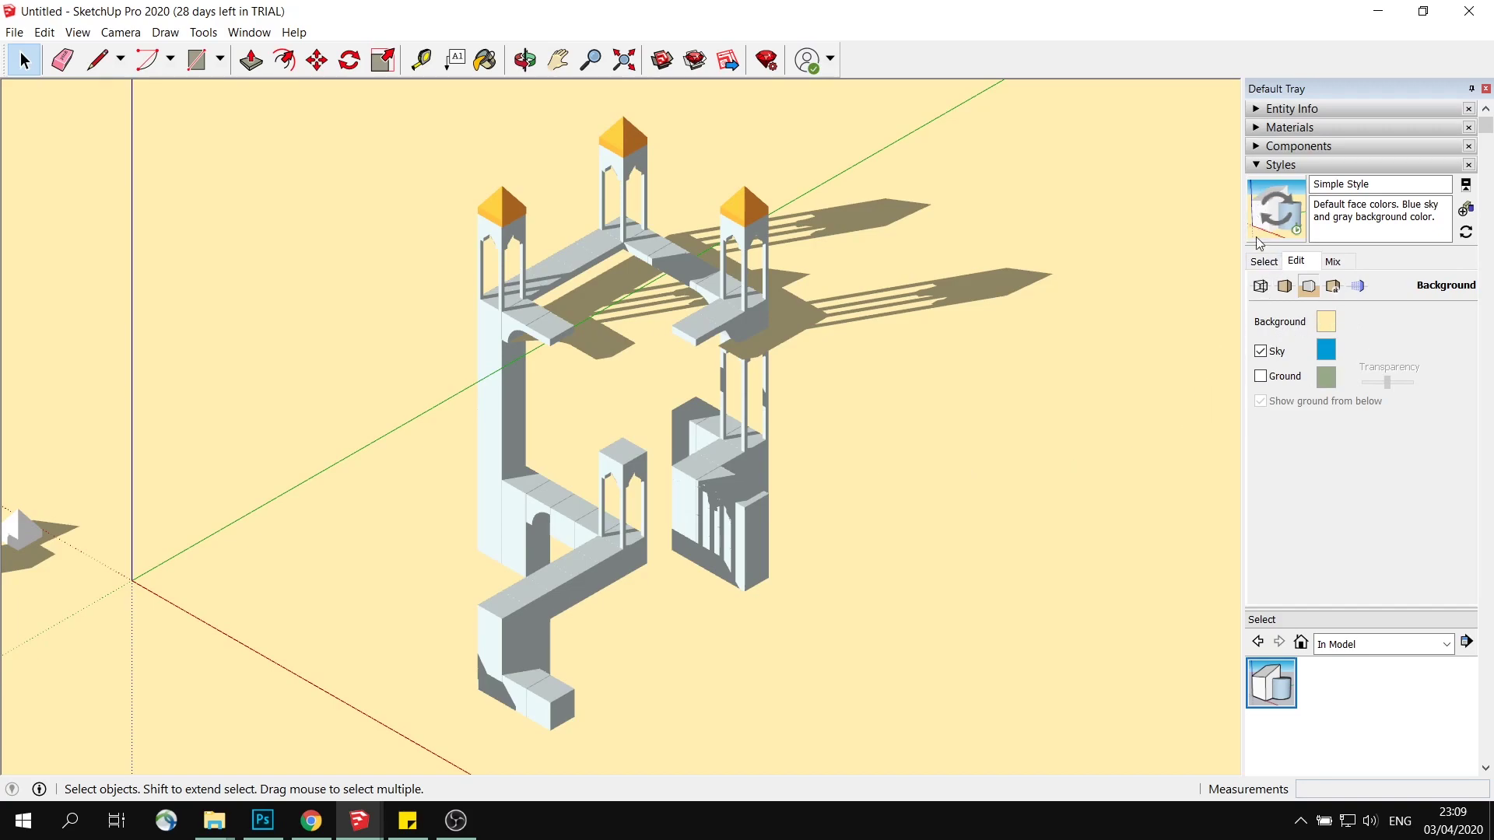
Step: Open the shadow settings and set the time of day to 14:45
click(1265, 263)
click(1333, 262)
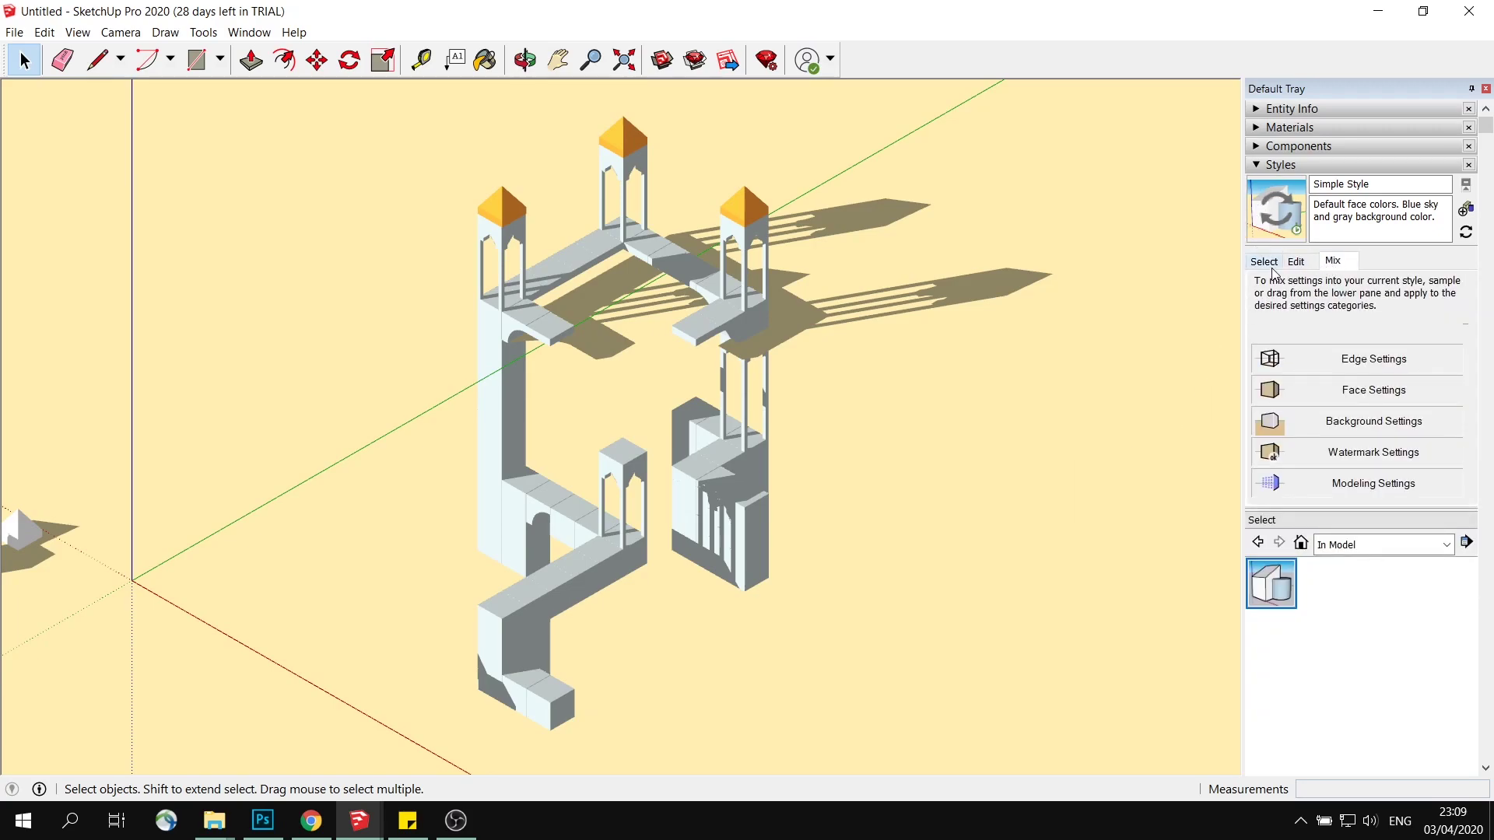
click(1269, 265)
click(1257, 165)
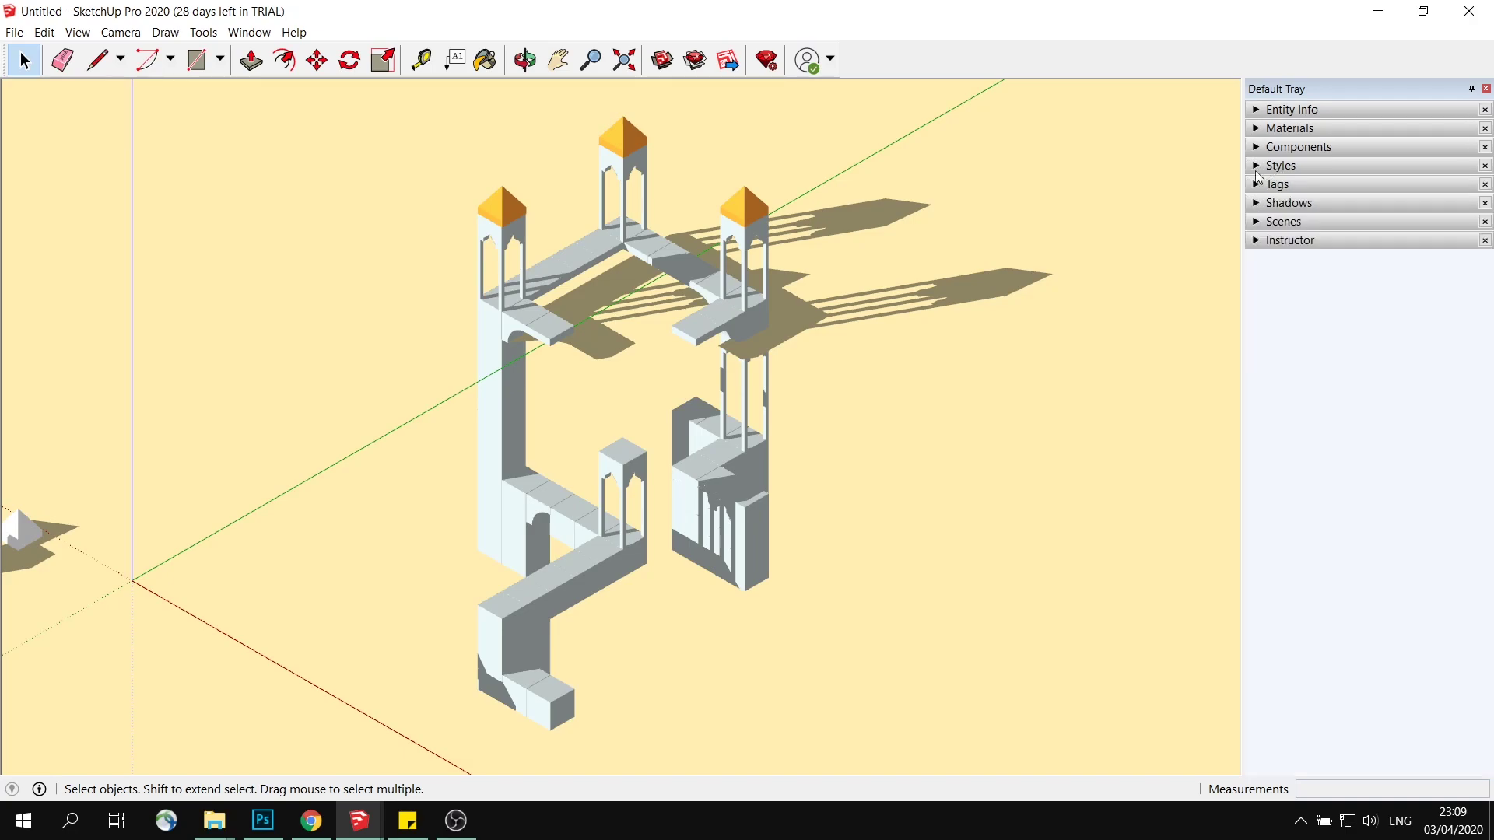
click(1276, 203)
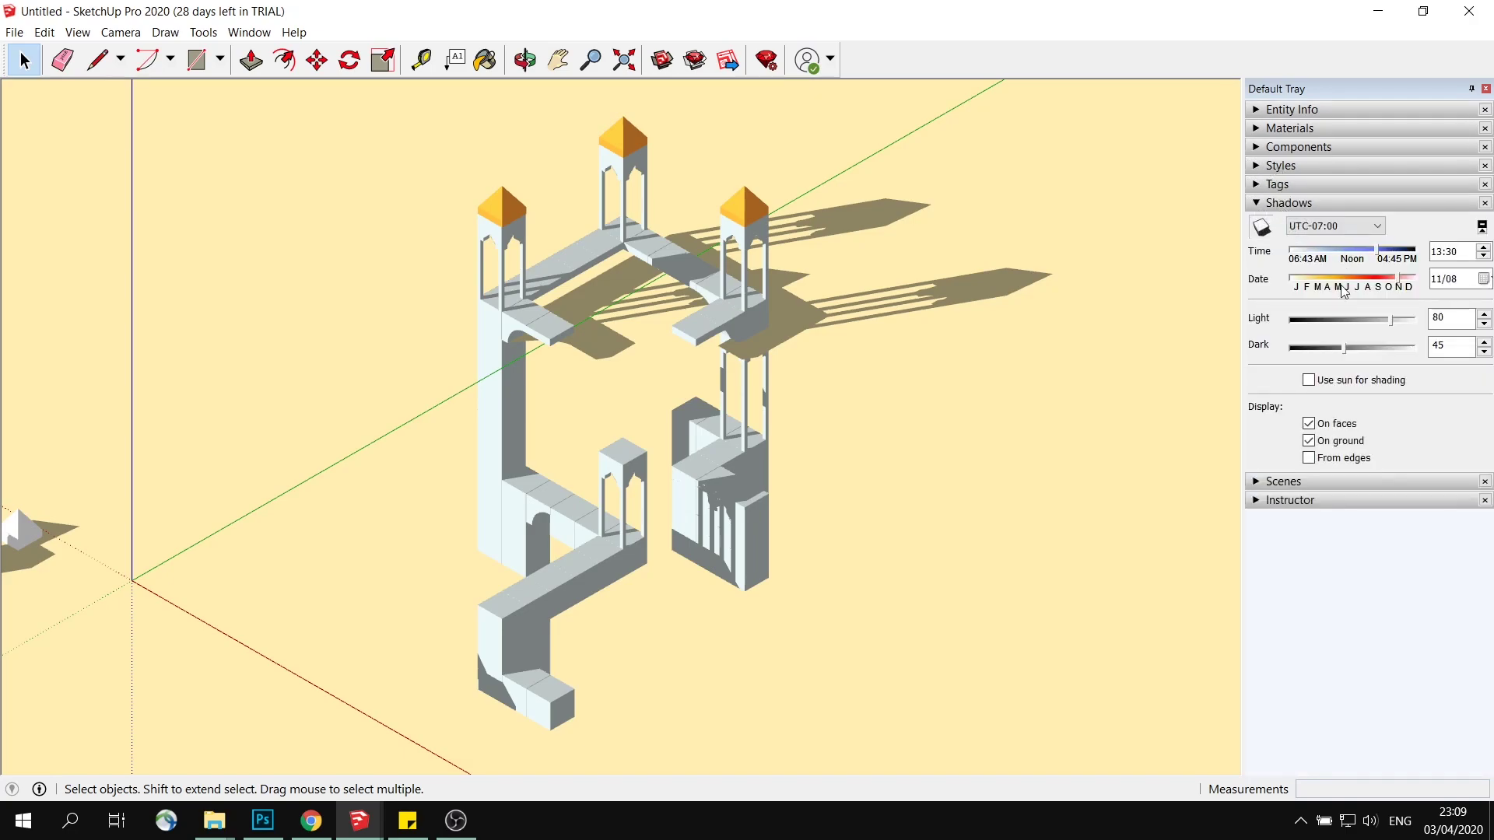
drag(1376, 250, 1393, 277)
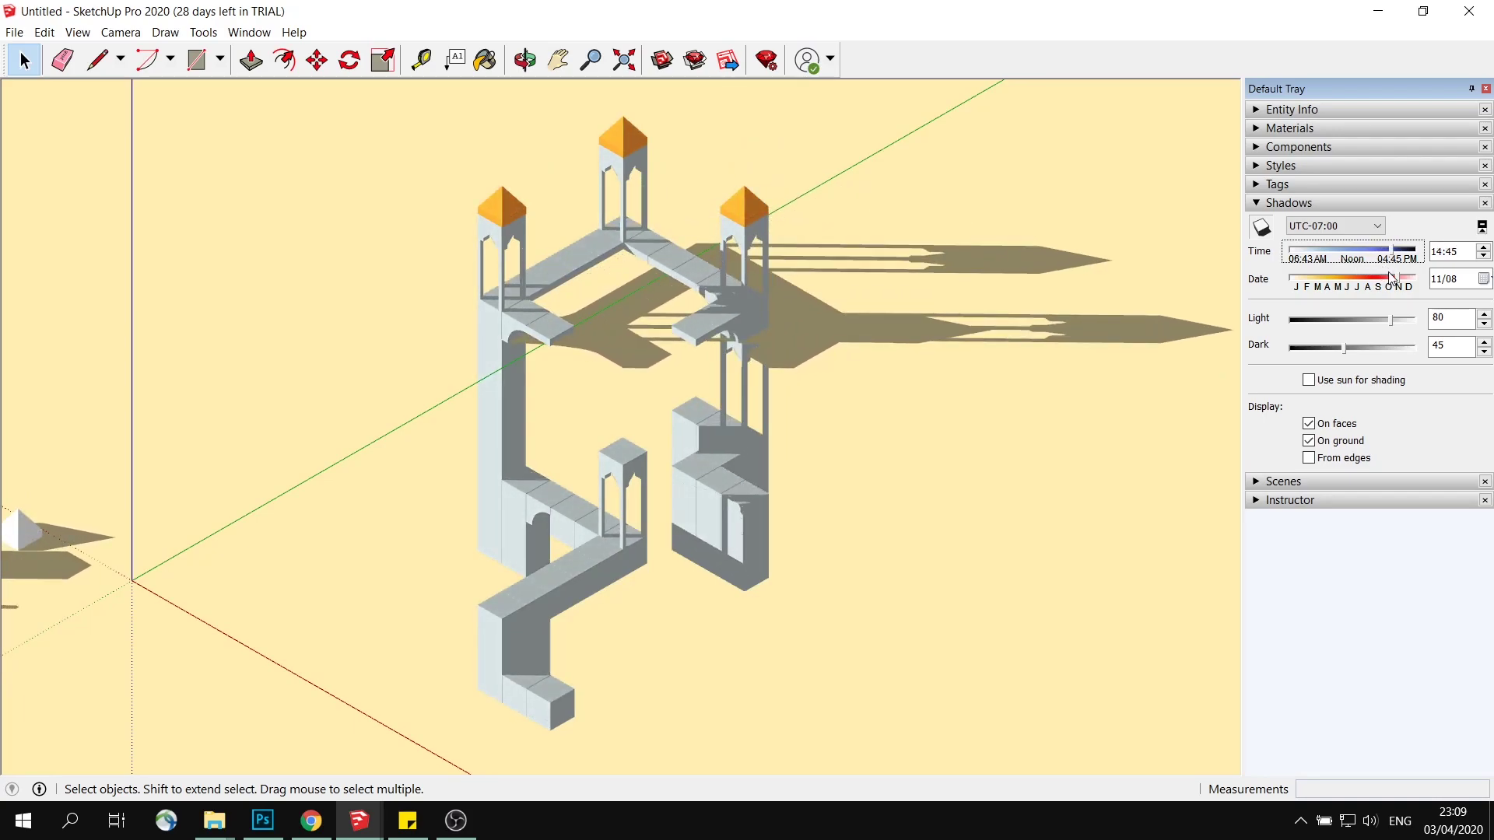
Step: Turn off shadows on the ground, keeping them on for faces and off for edges
click(1310, 424)
click(1311, 424)
click(1310, 441)
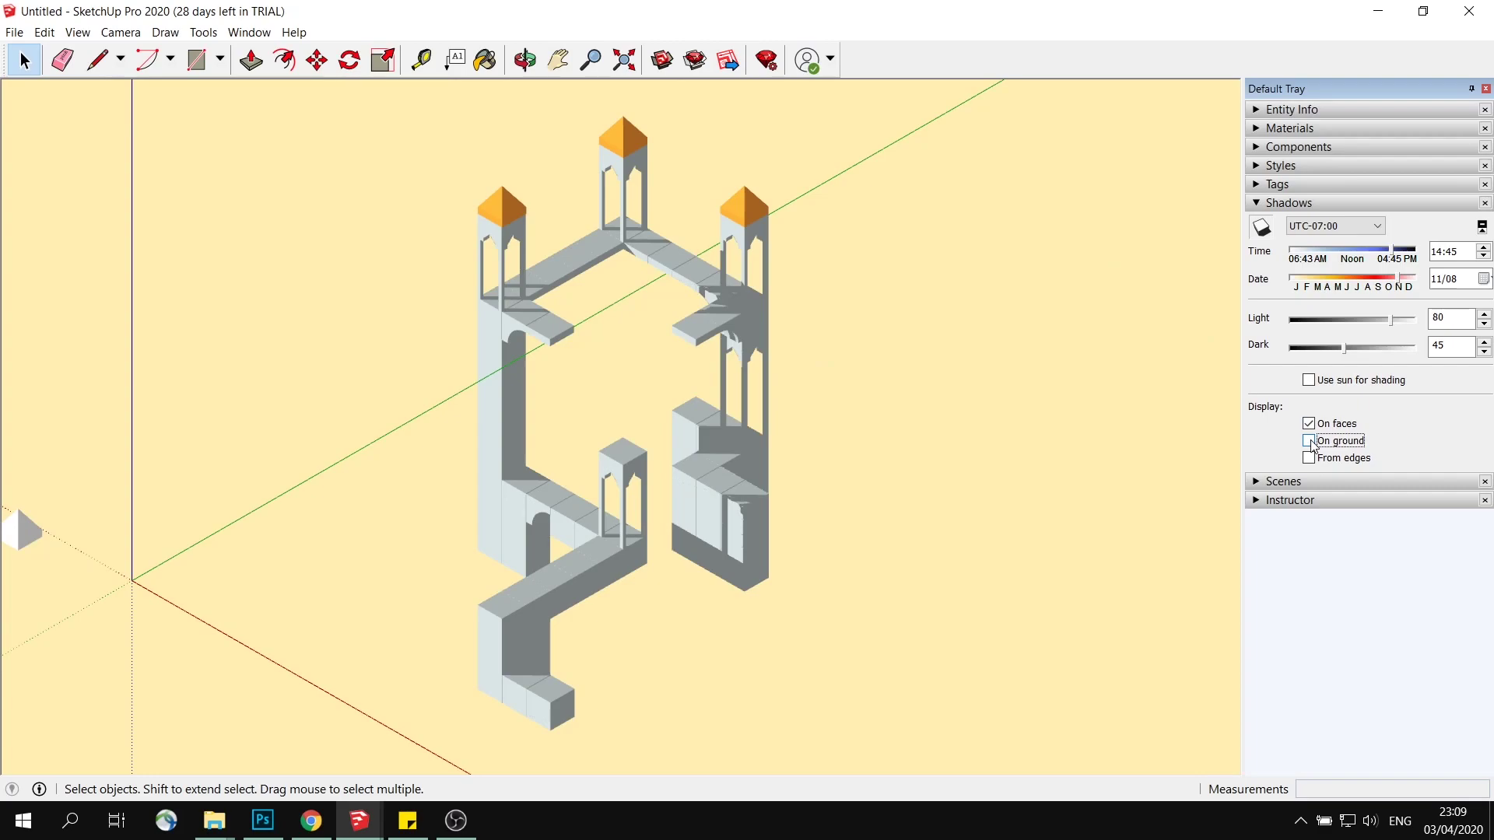
click(1310, 441)
click(1310, 441)
click(1310, 442)
click(1310, 424)
click(1310, 424)
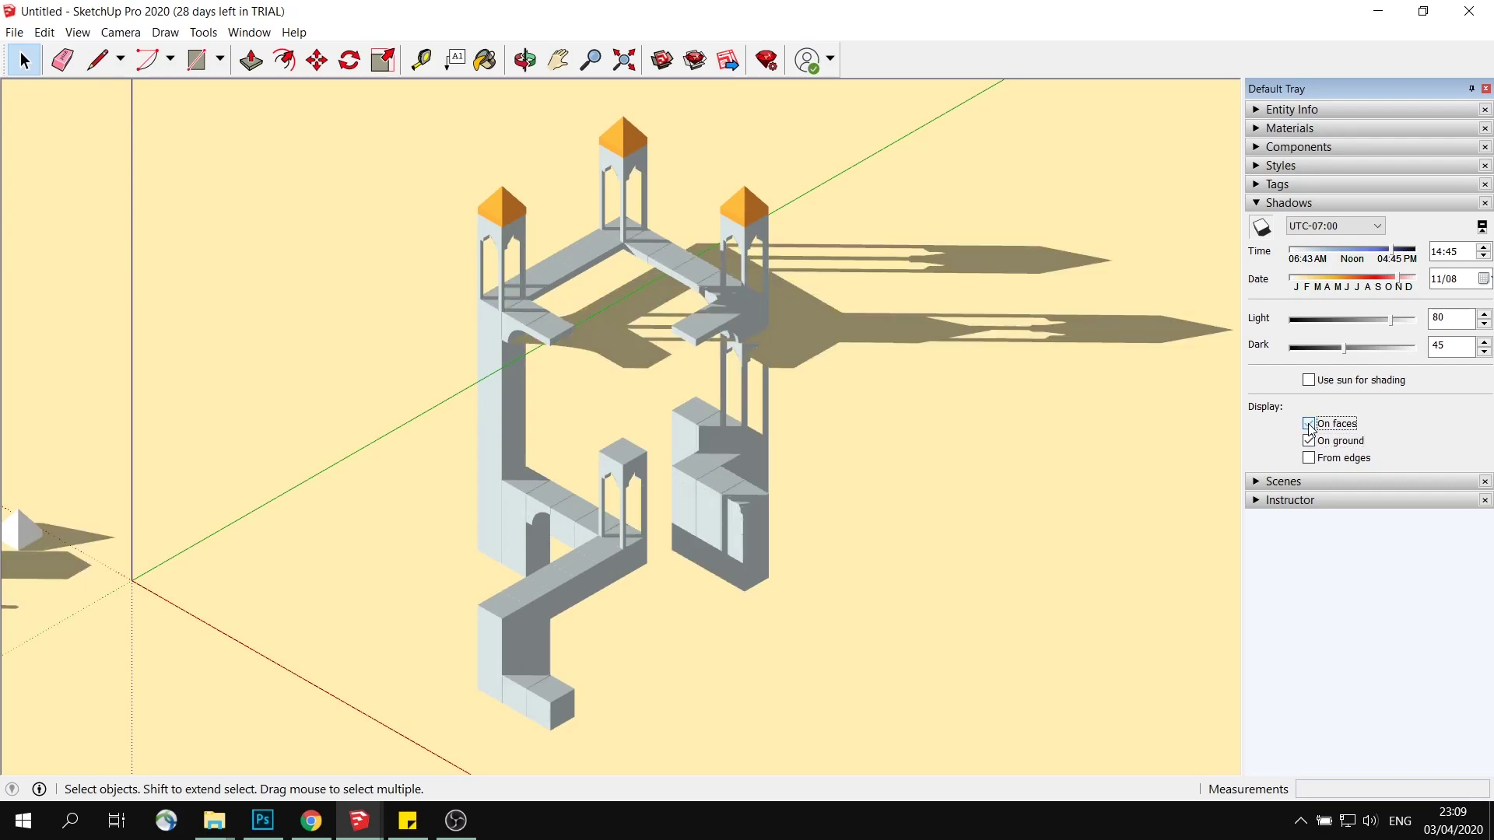
click(1311, 441)
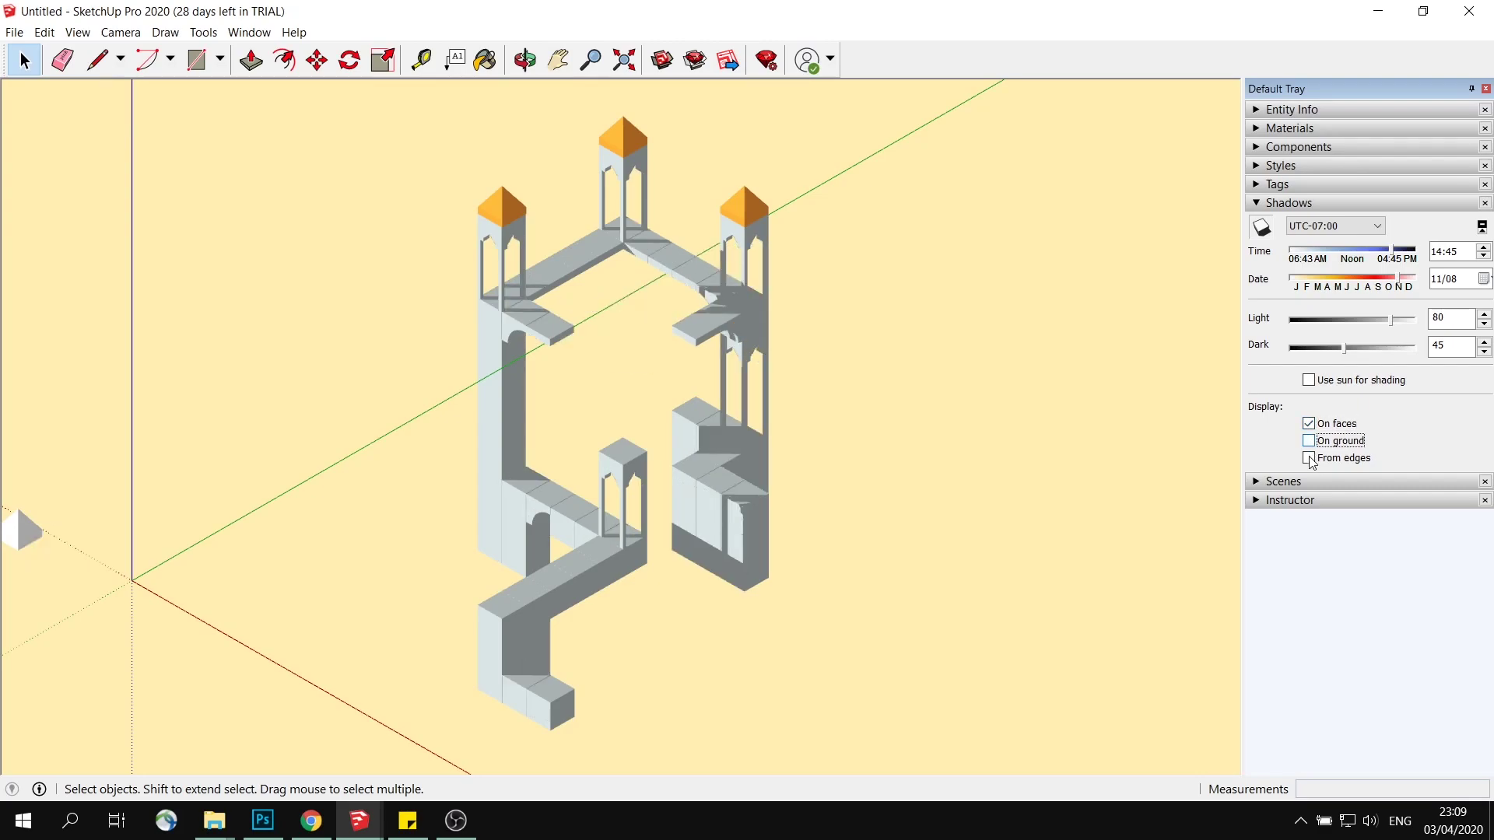
click(1310, 459)
click(1310, 442)
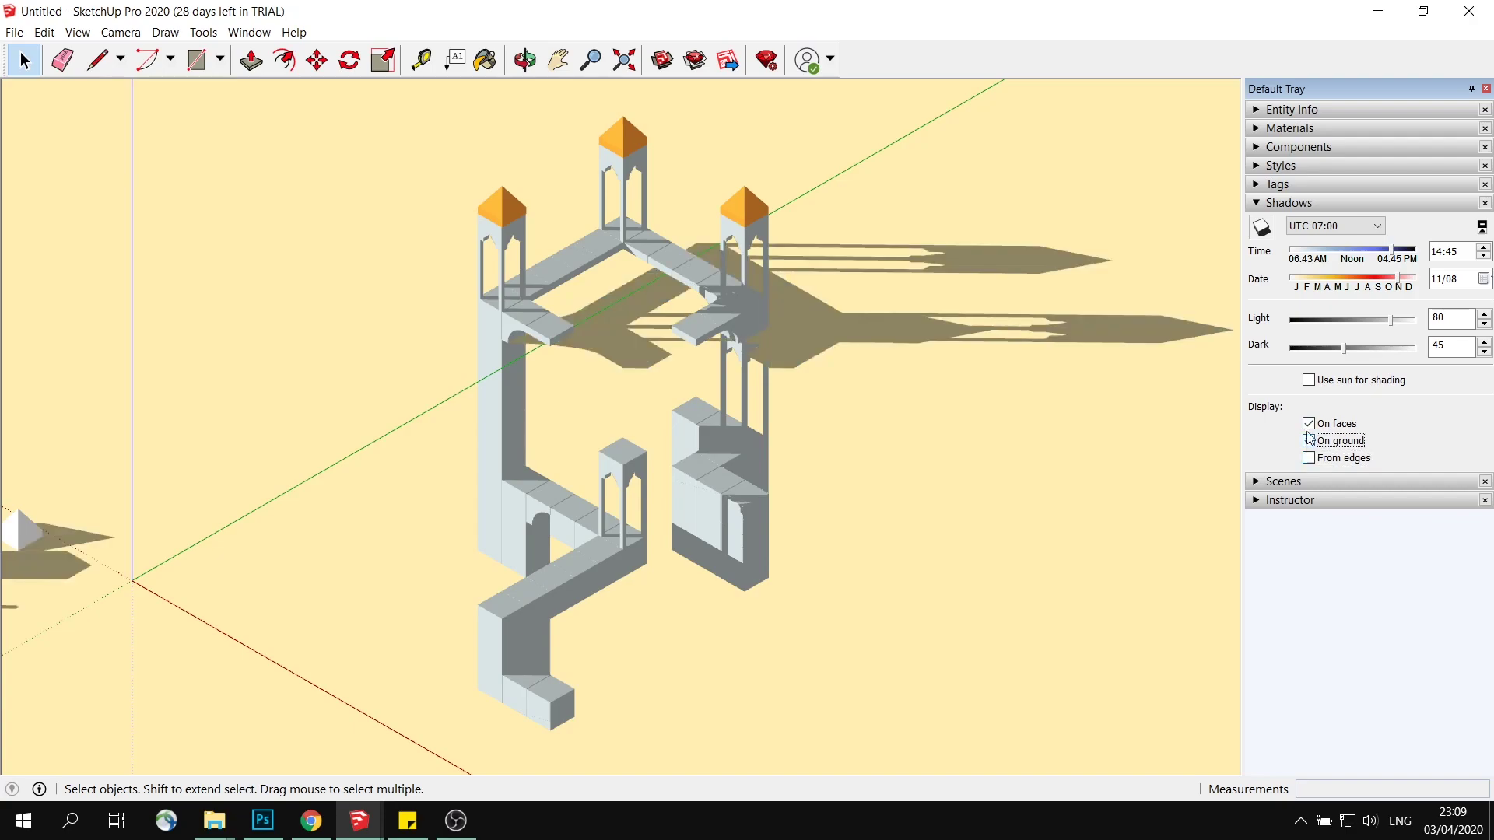
click(1310, 442)
click(1311, 442)
click(1310, 442)
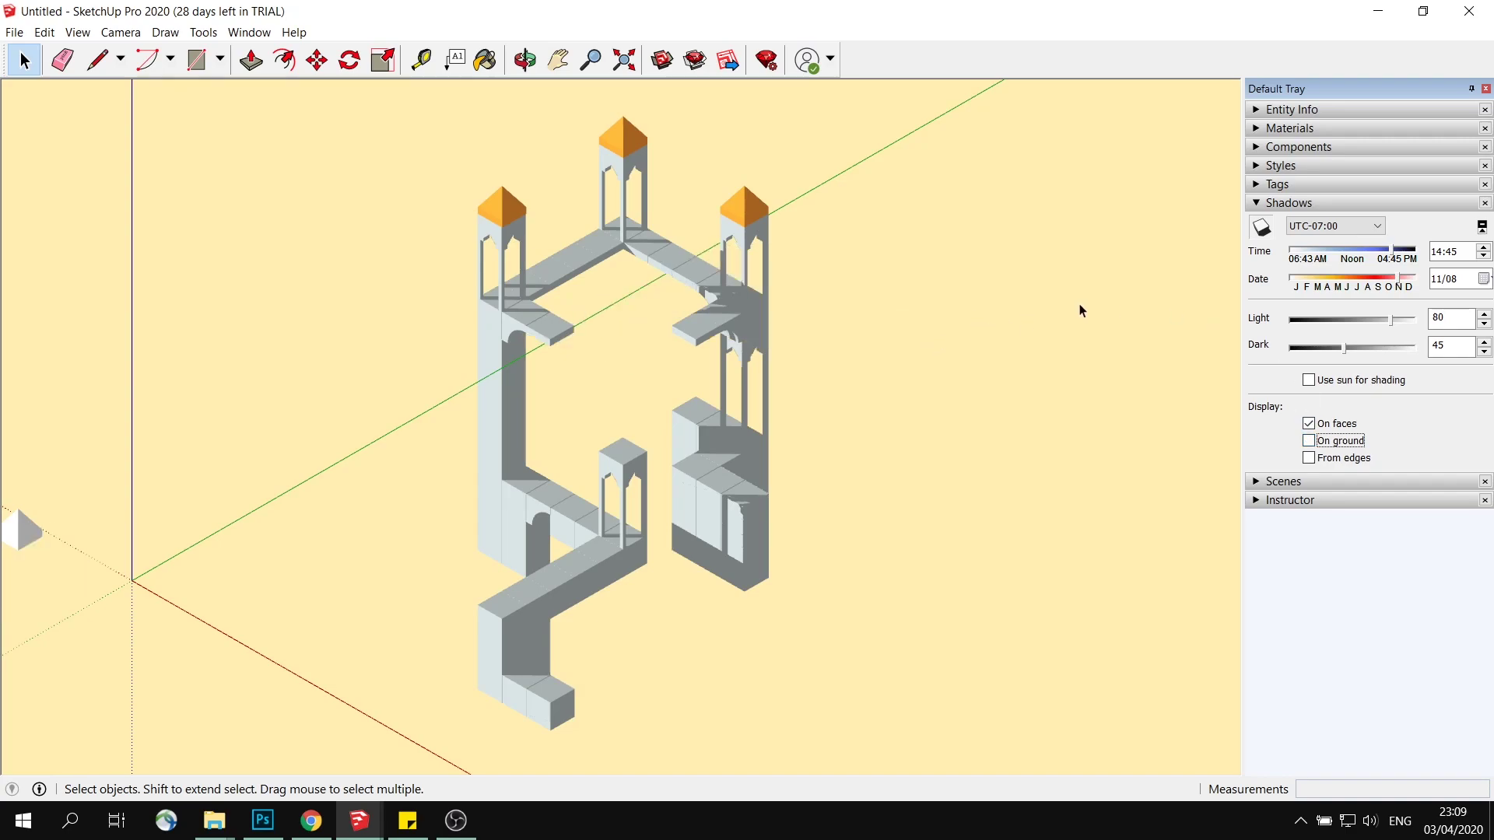
Step: Set the shadow light to 63, the date to 10/03 and the time to 14:40, with Use sun for shading off
mouse_move(1393, 321)
mouse_down()
mouse_move(1357, 320)
mouse_move(1385, 321)
mouse_move(1371, 333)
mouse_up()
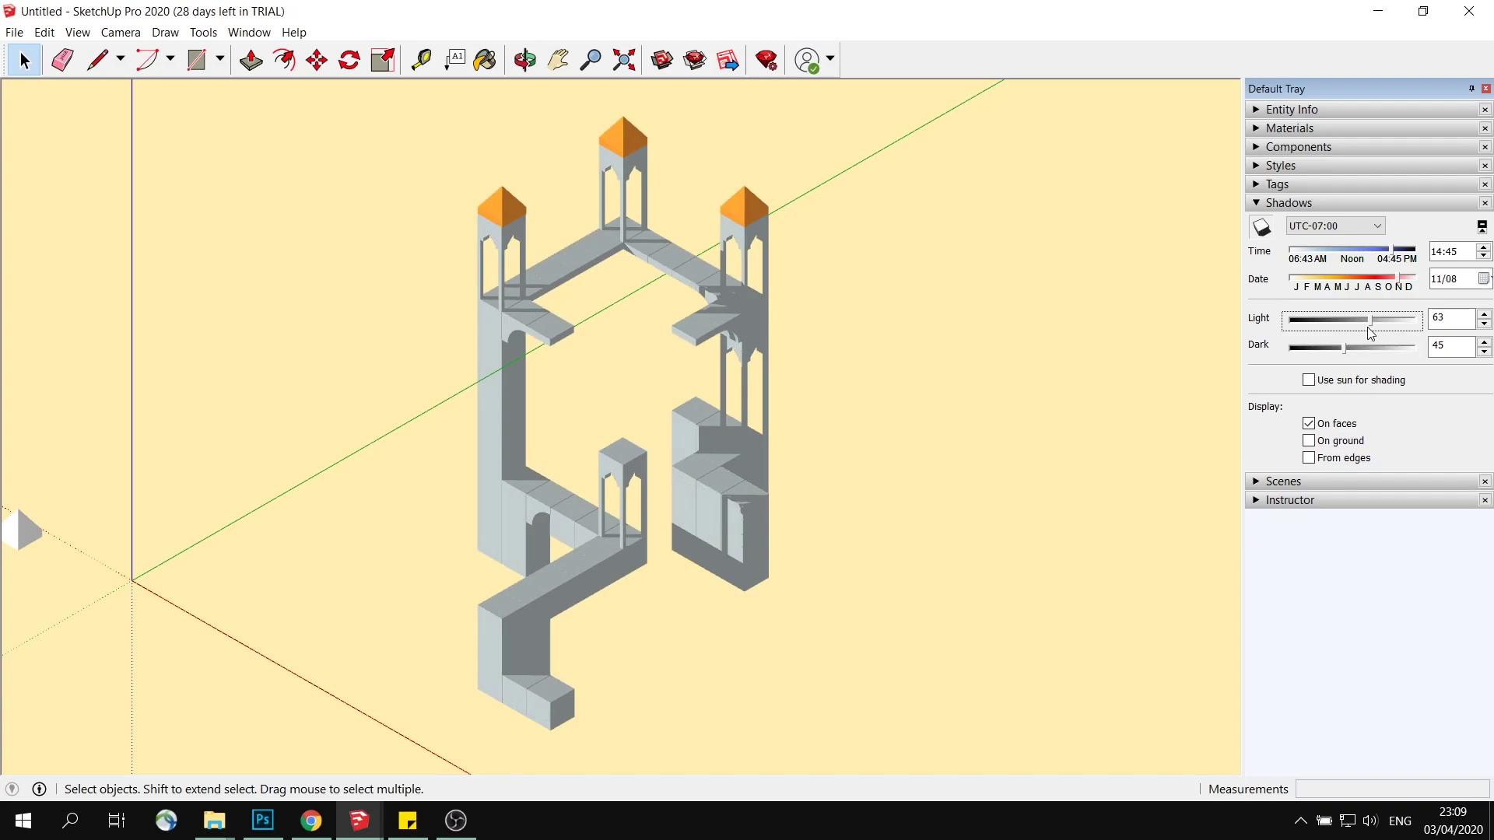
click(1309, 380)
click(1309, 381)
mouse_move(1399, 280)
mouse_down()
mouse_move(1386, 290)
mouse_move(1400, 261)
mouse_move(1386, 265)
mouse_up()
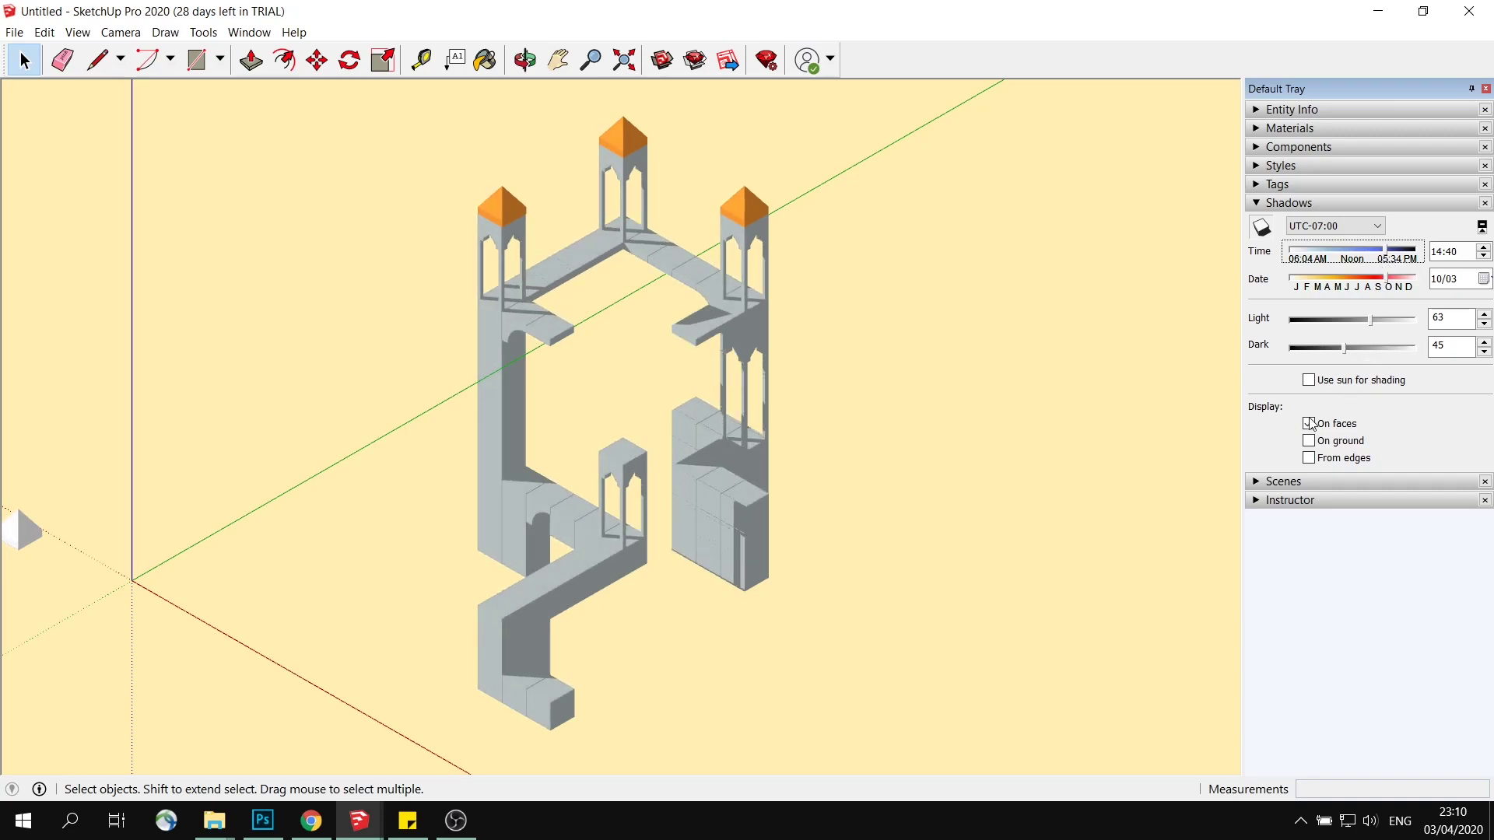
Step: Orbit around the structure to examine the towers and walkways from another side against the reference illustration
click(1040, 411)
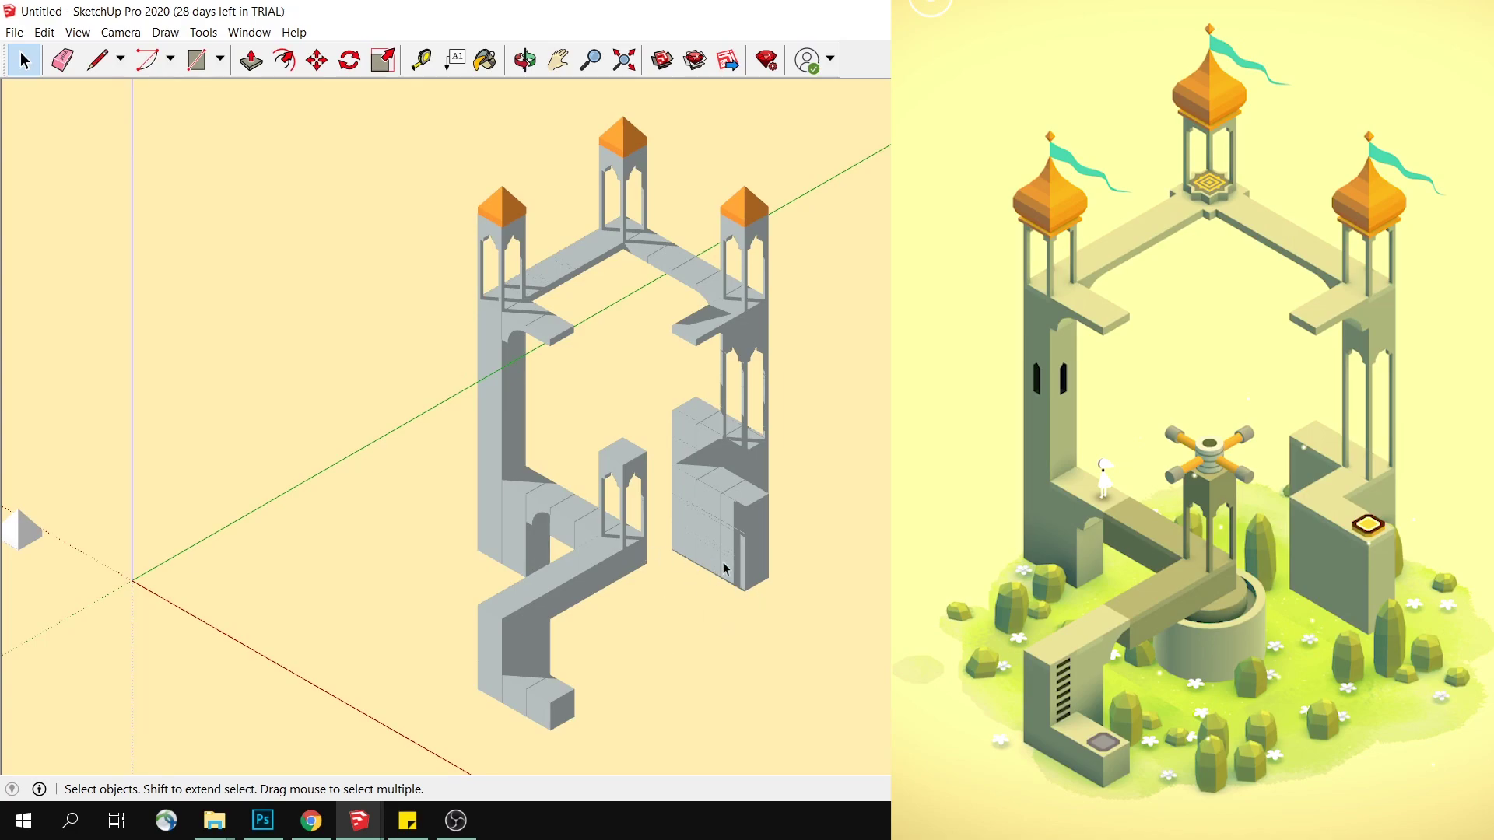
middle_drag(693, 511, 700, 723)
middle_drag(173, 691, 734, 747)
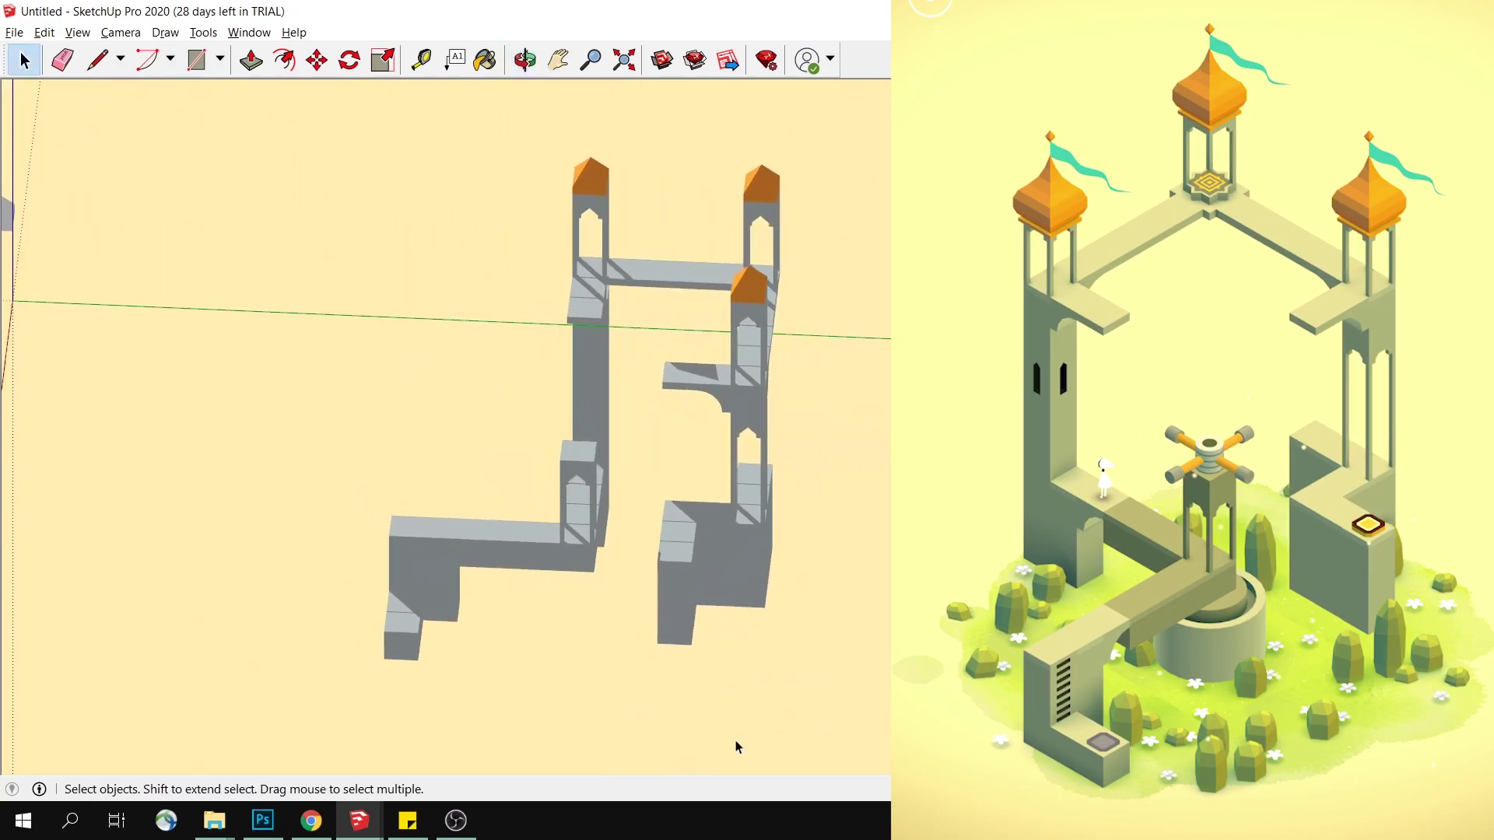